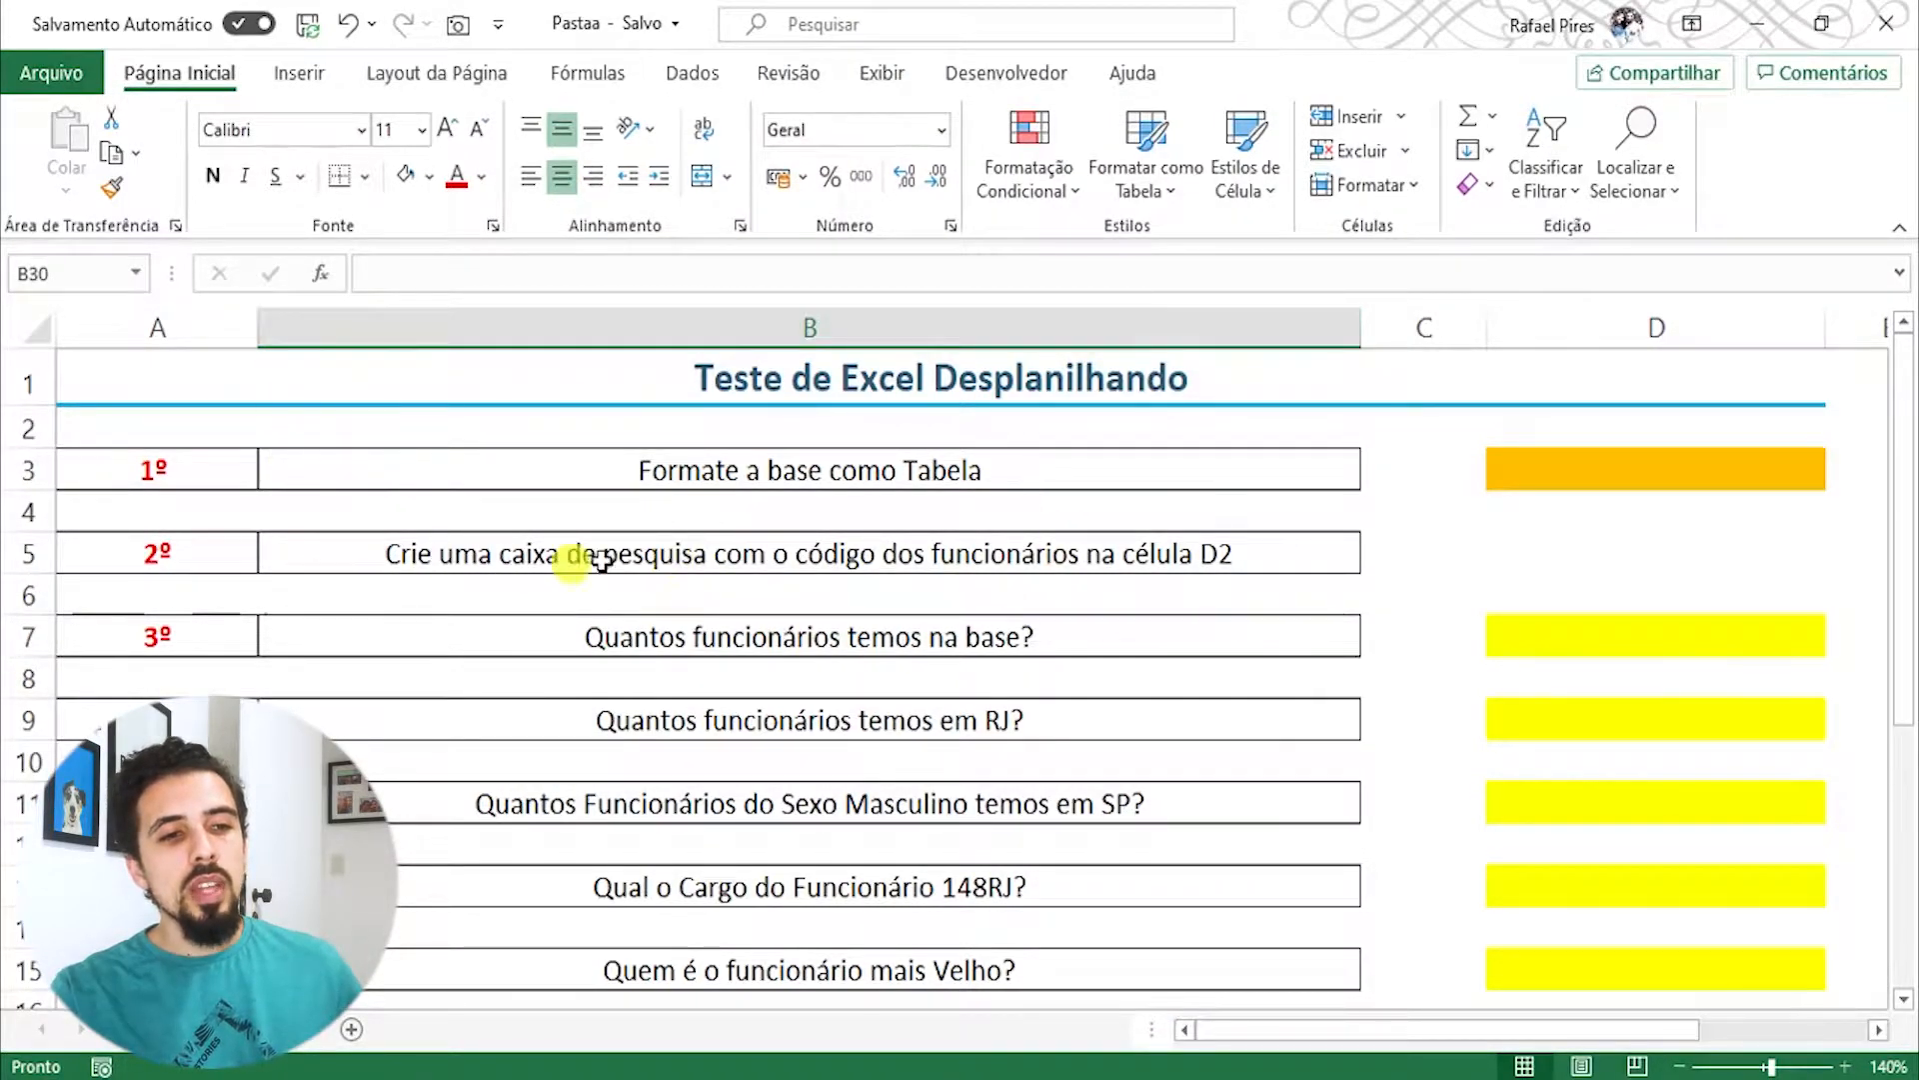
Step: Look over the test questions, then format the Idade values D2:D20 on the Base sheet as Data Abreviada
scroll(313, 476, "down", 5)
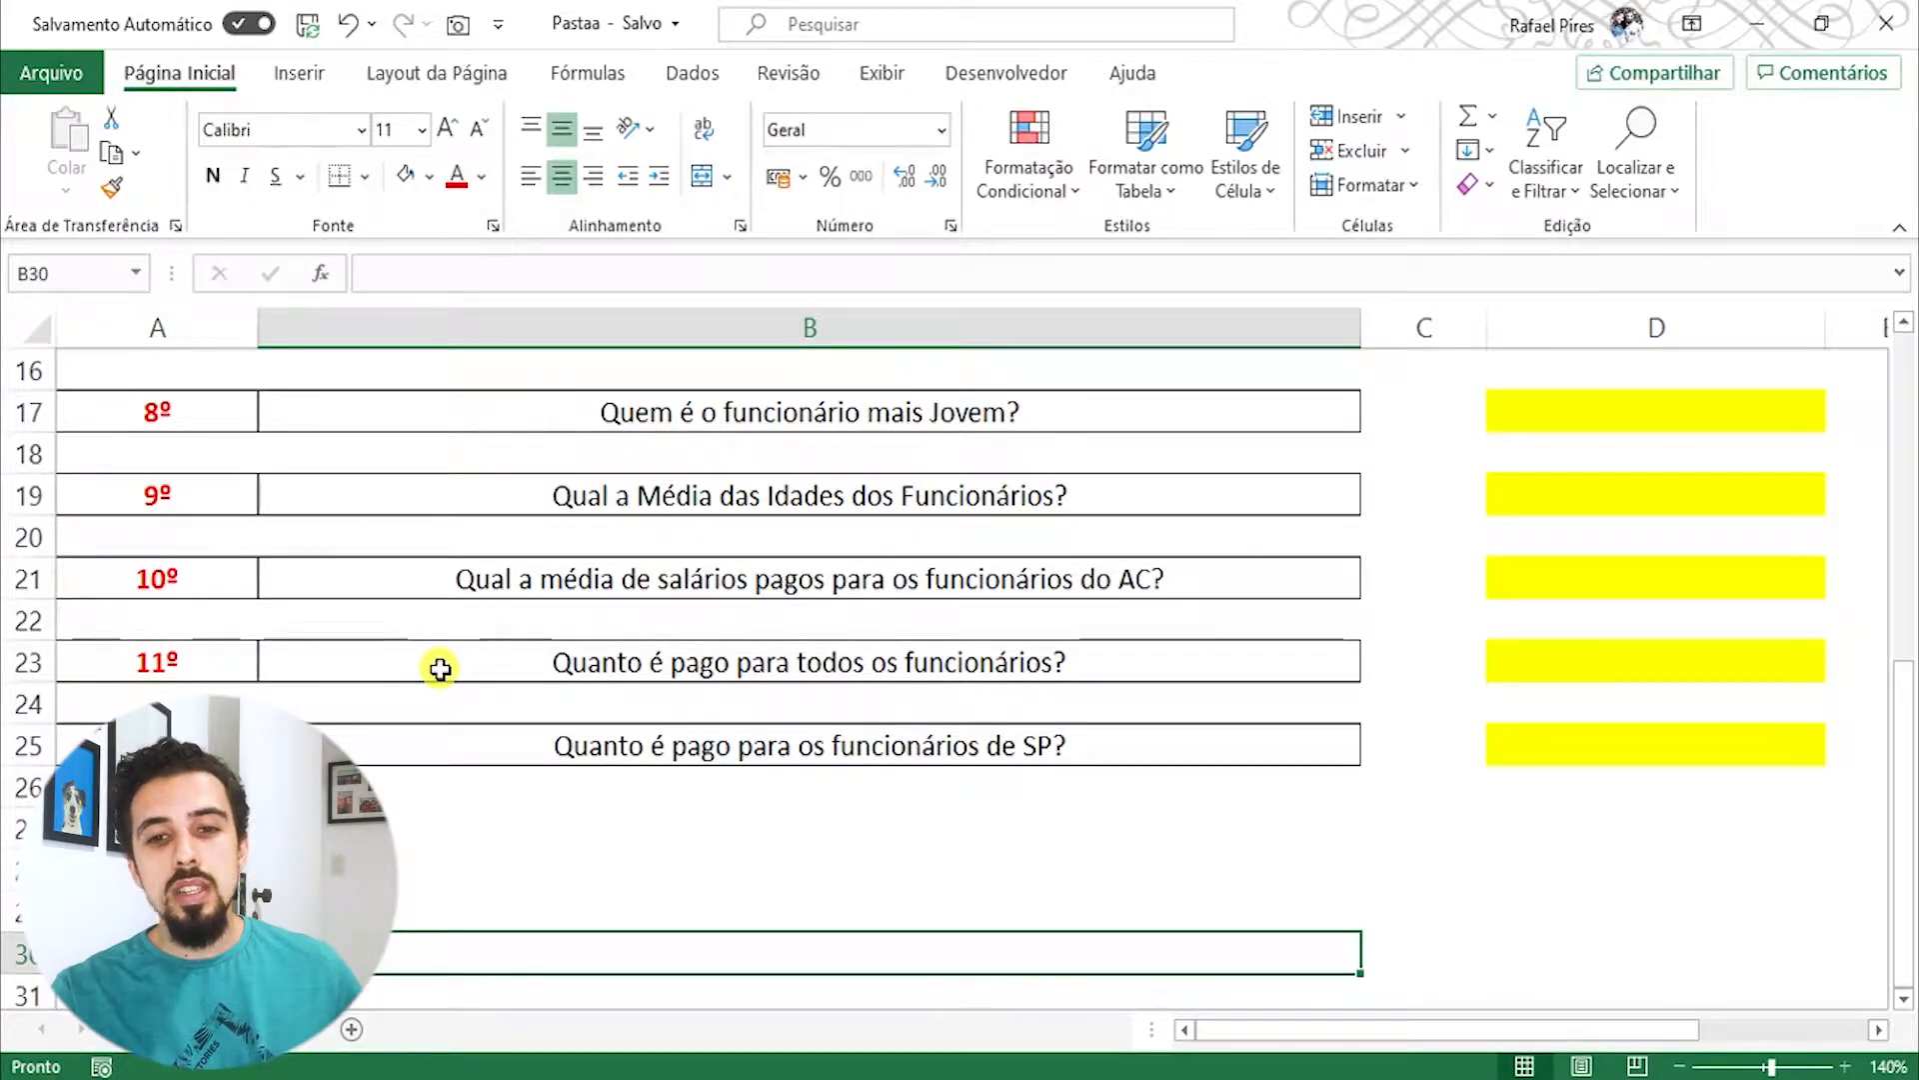
left_click(310, 1030)
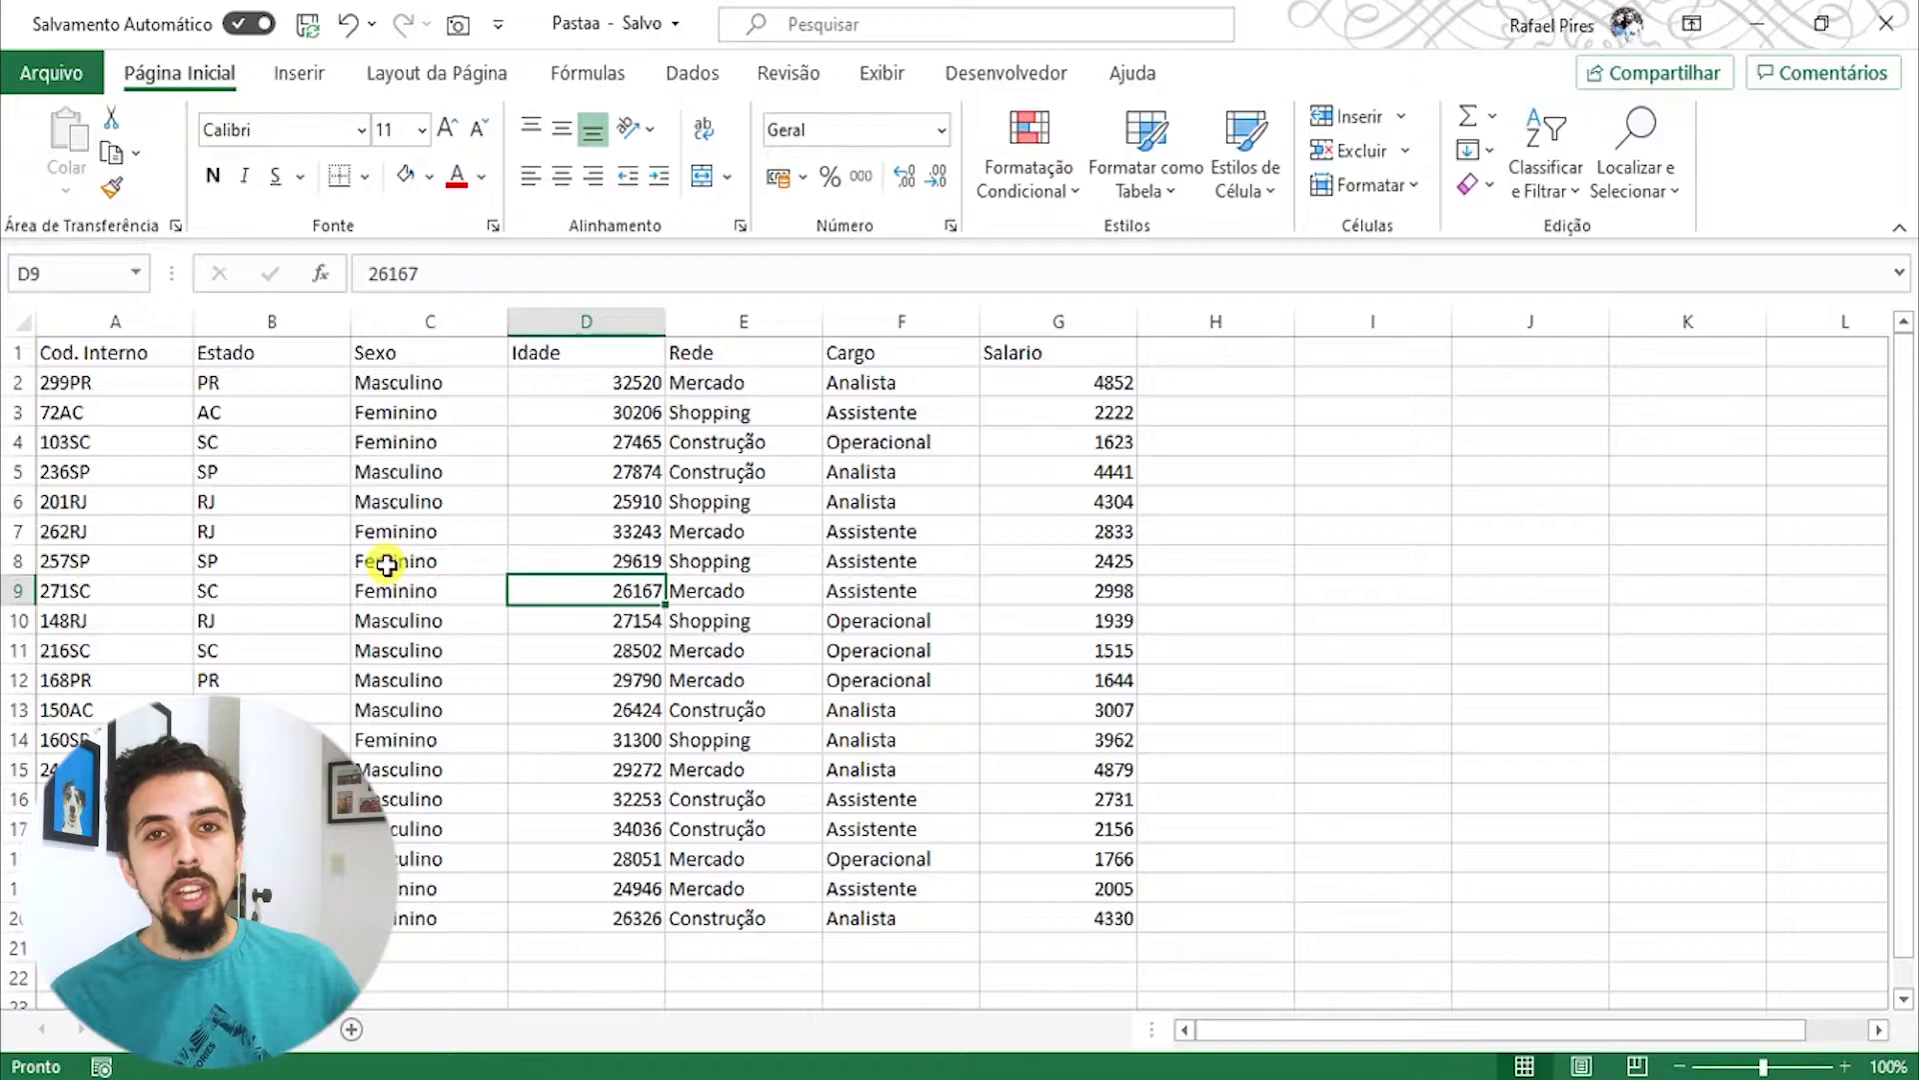
left_click_drag(604, 380, 638, 916)
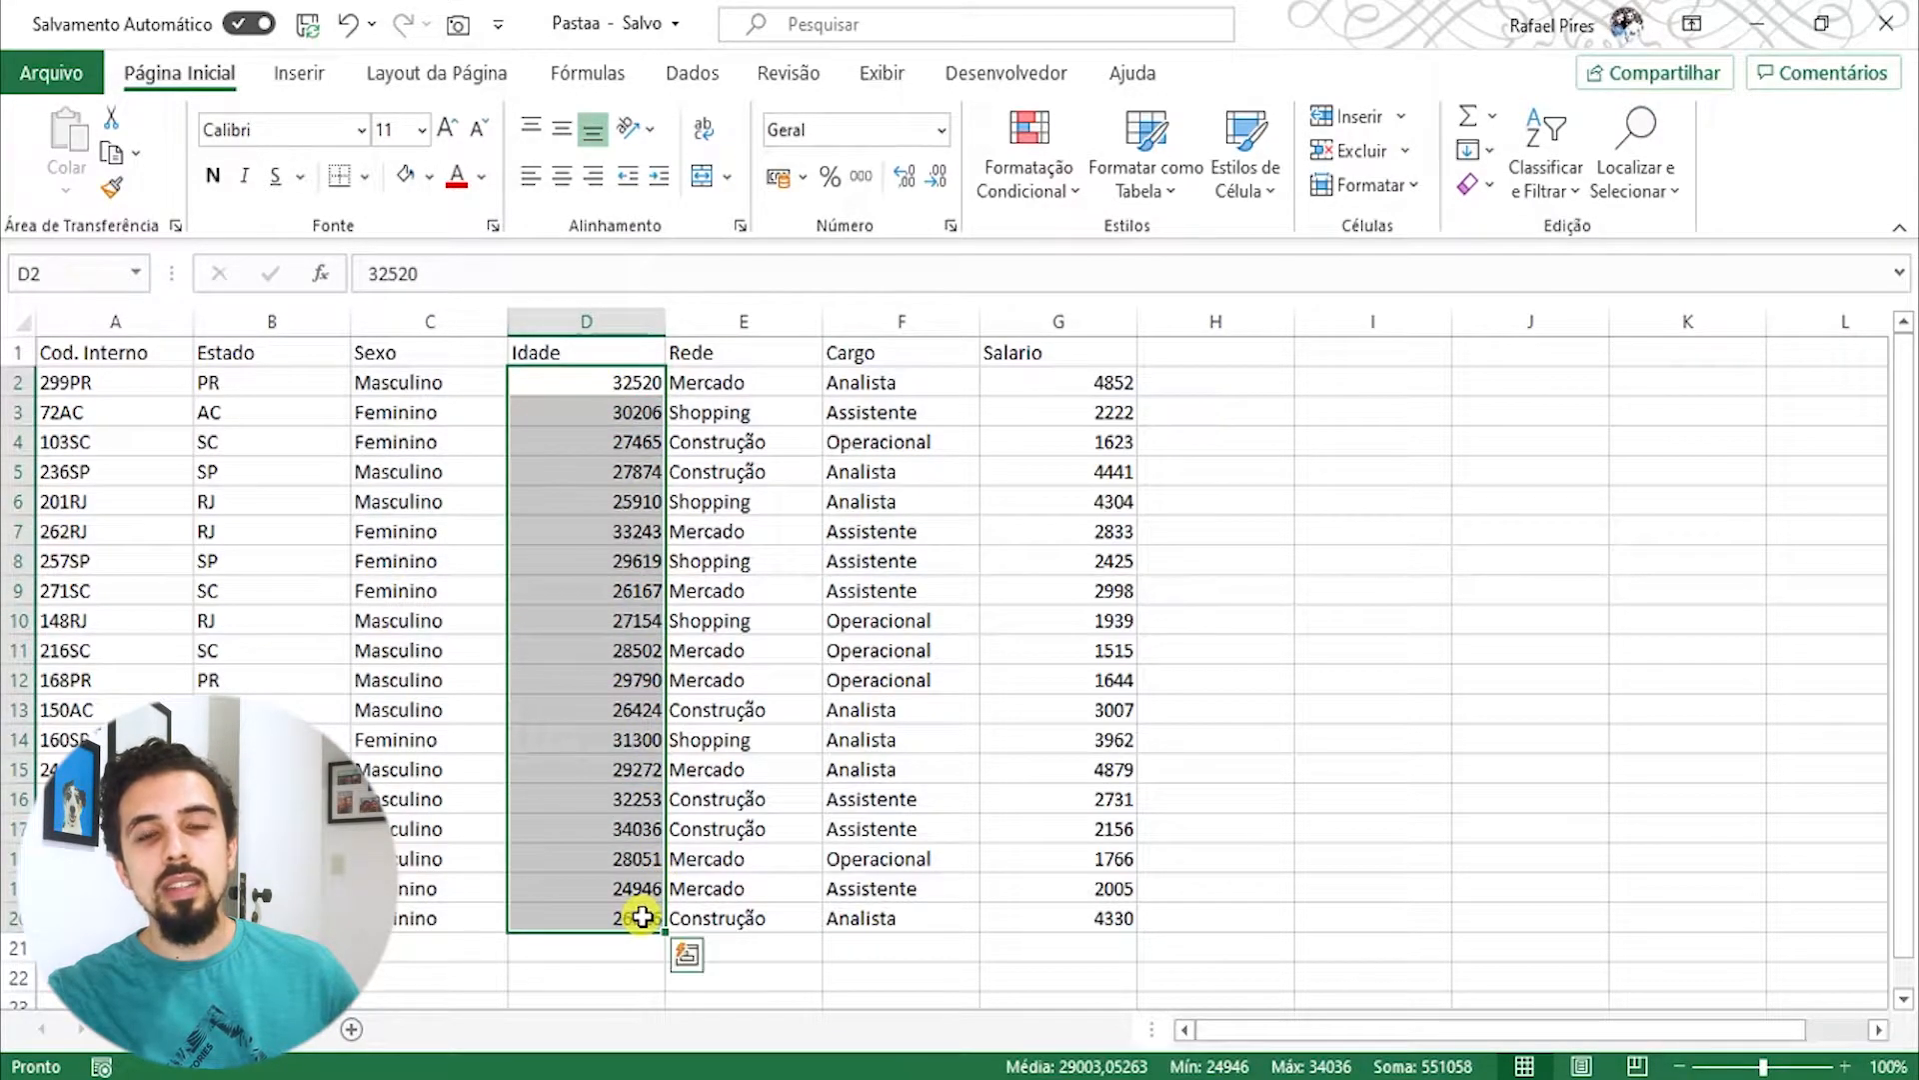
left_click(942, 130)
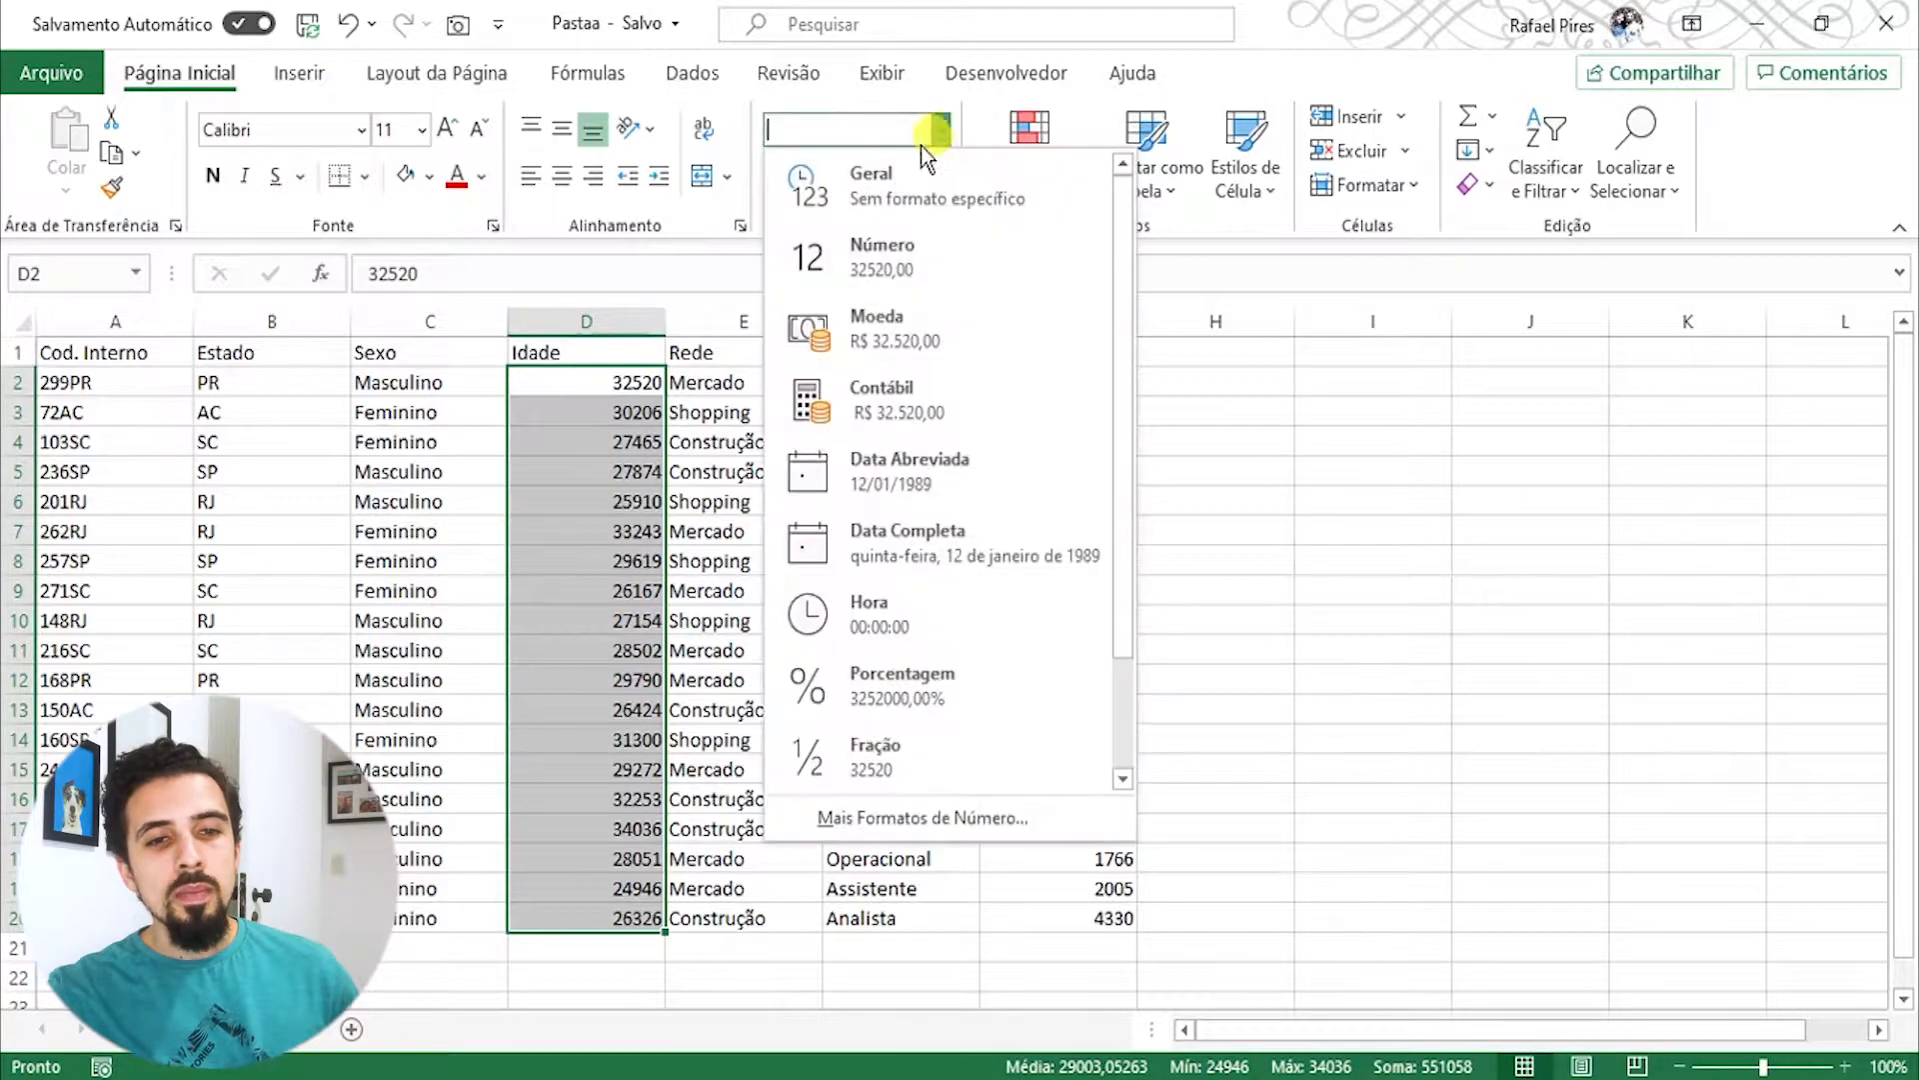
left_click(912, 471)
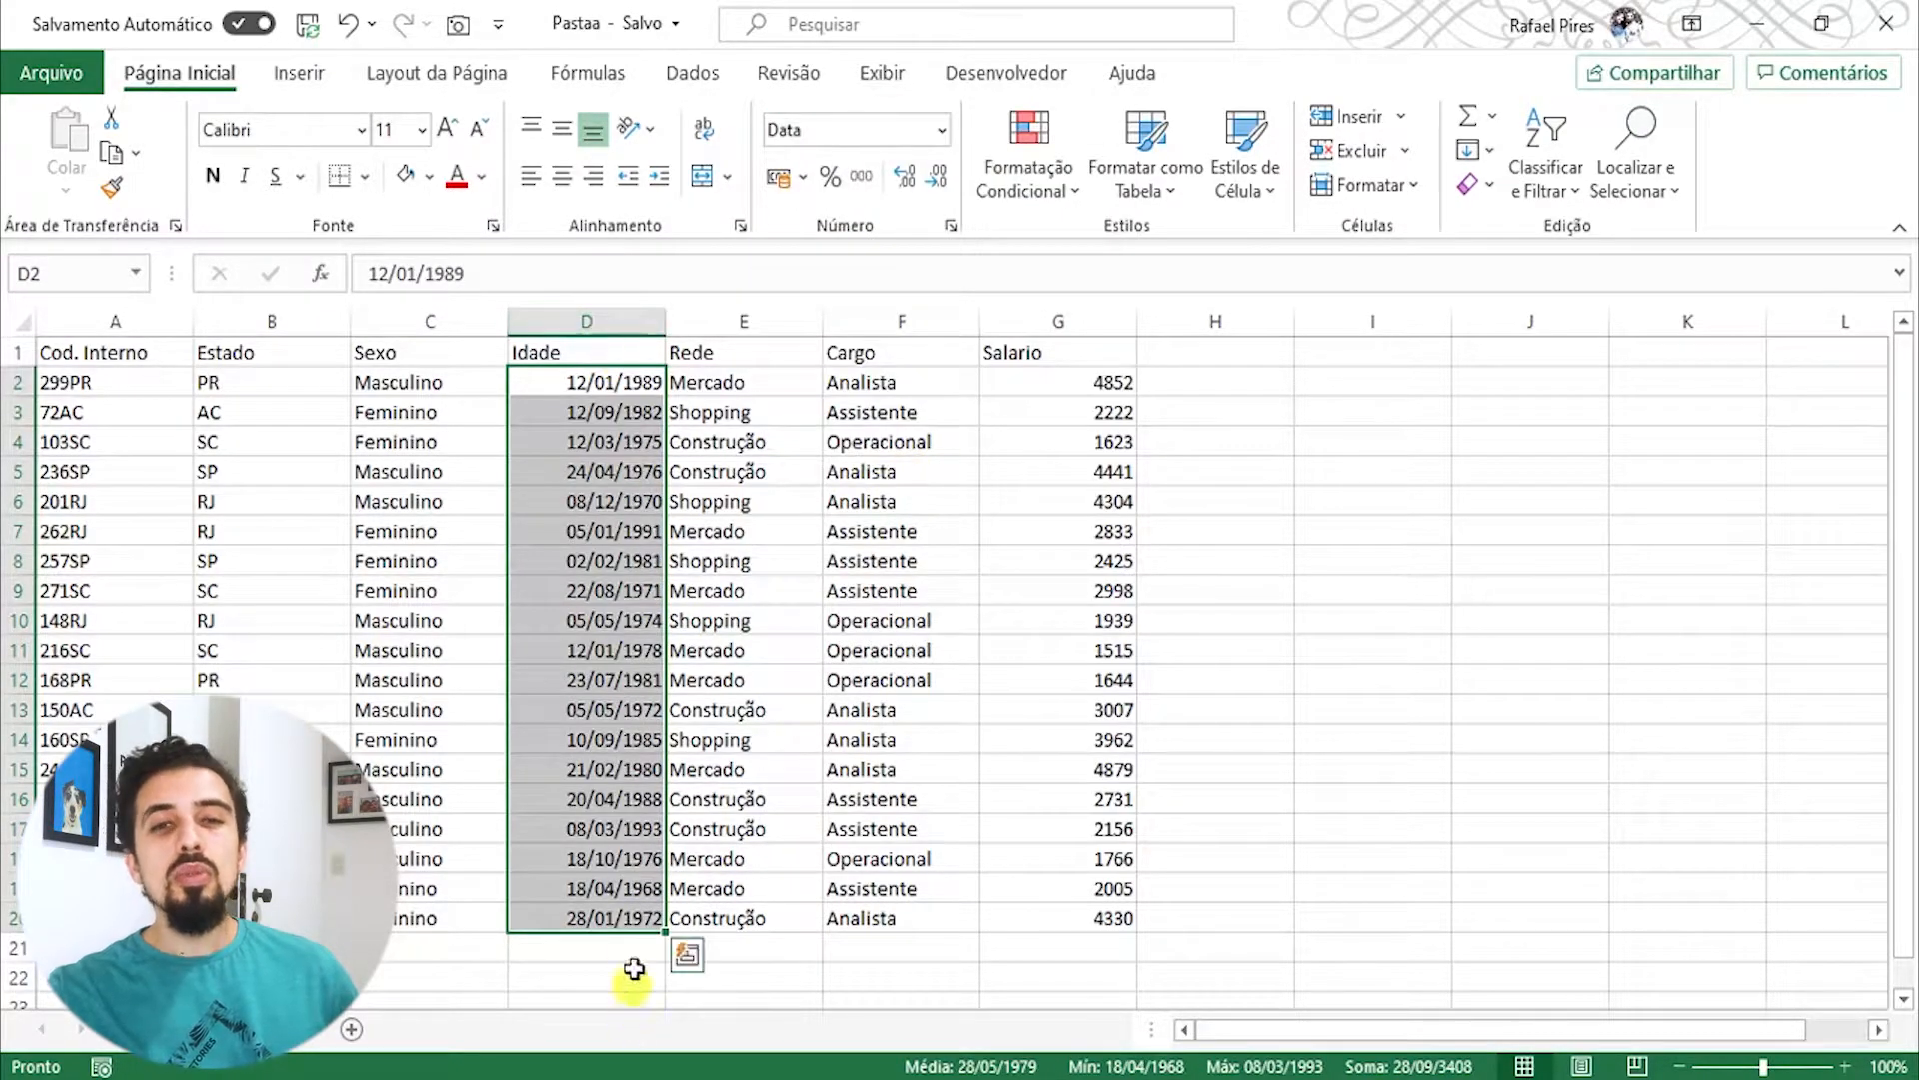
left_click(752, 596)
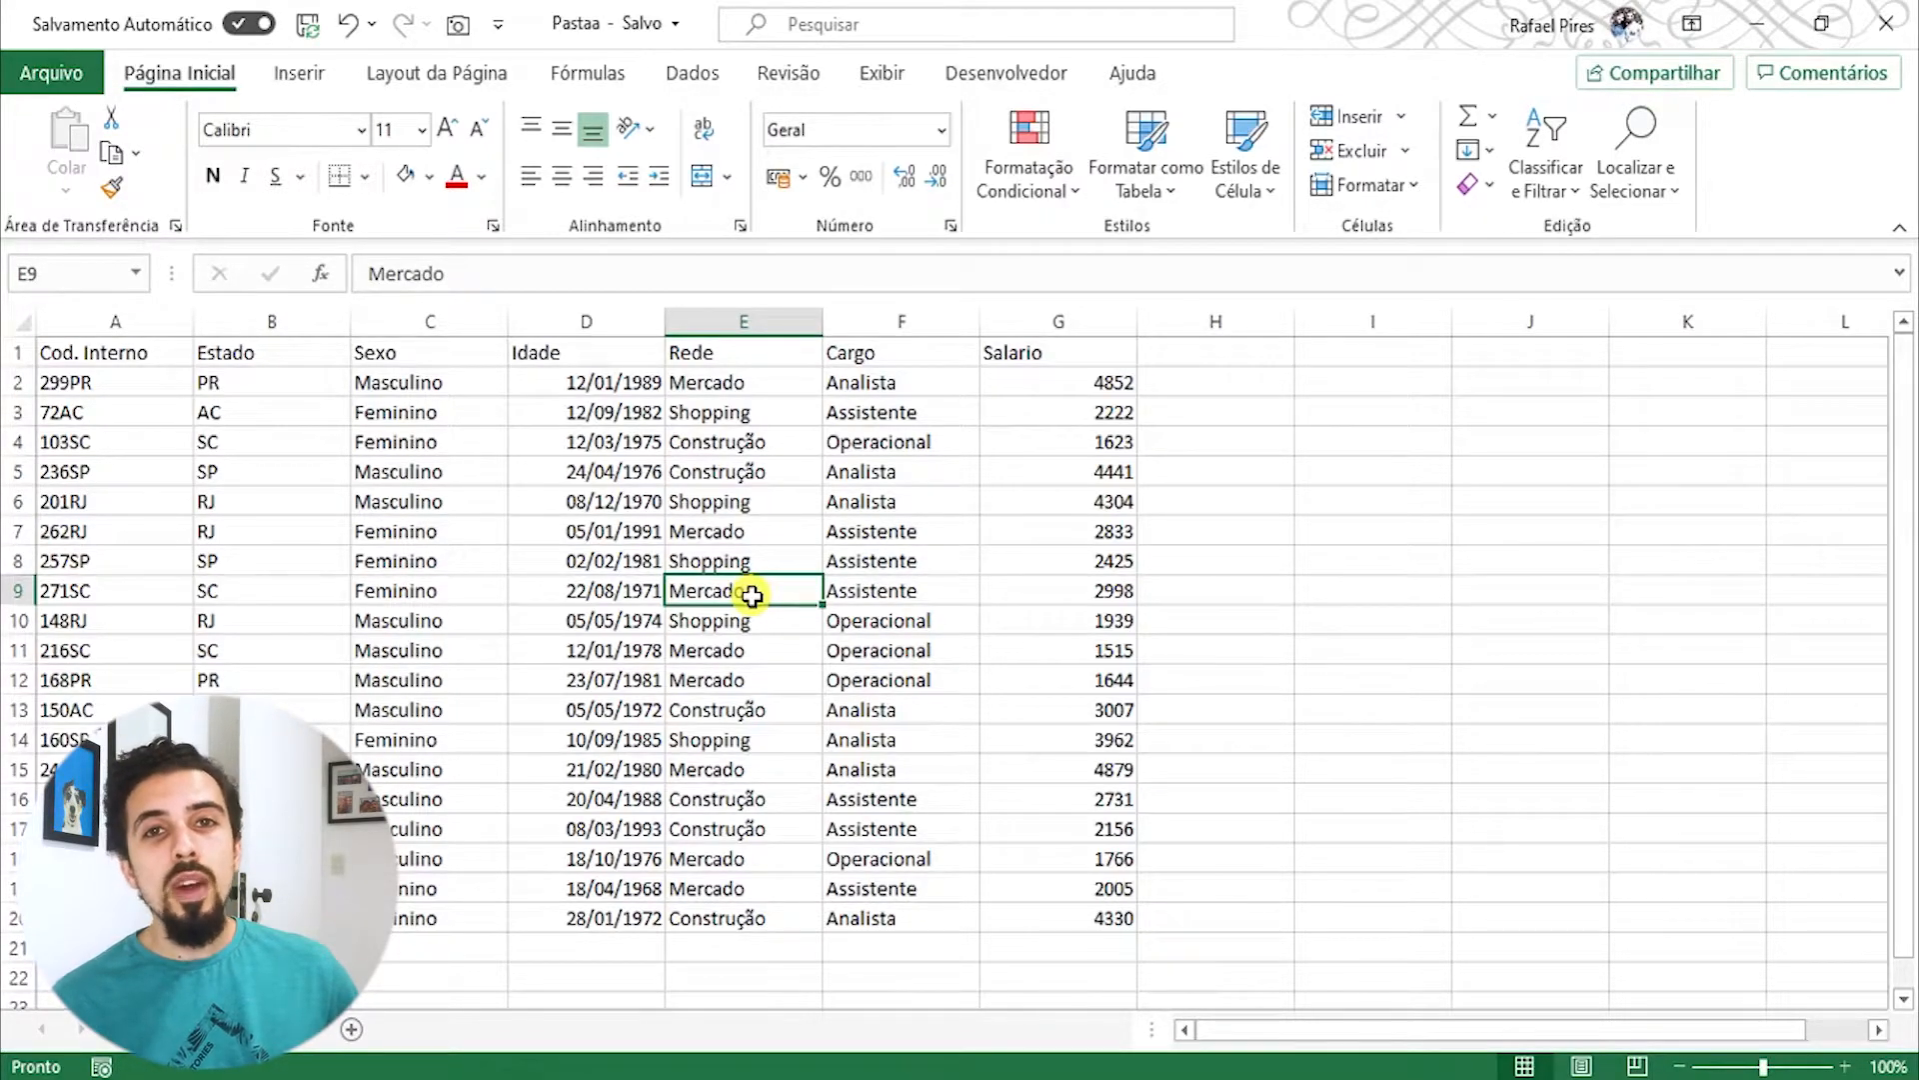
Step: Apply the Contábil number format in R$ to the Salario values in G2:G20
left_click_drag(995, 384, 1071, 917)
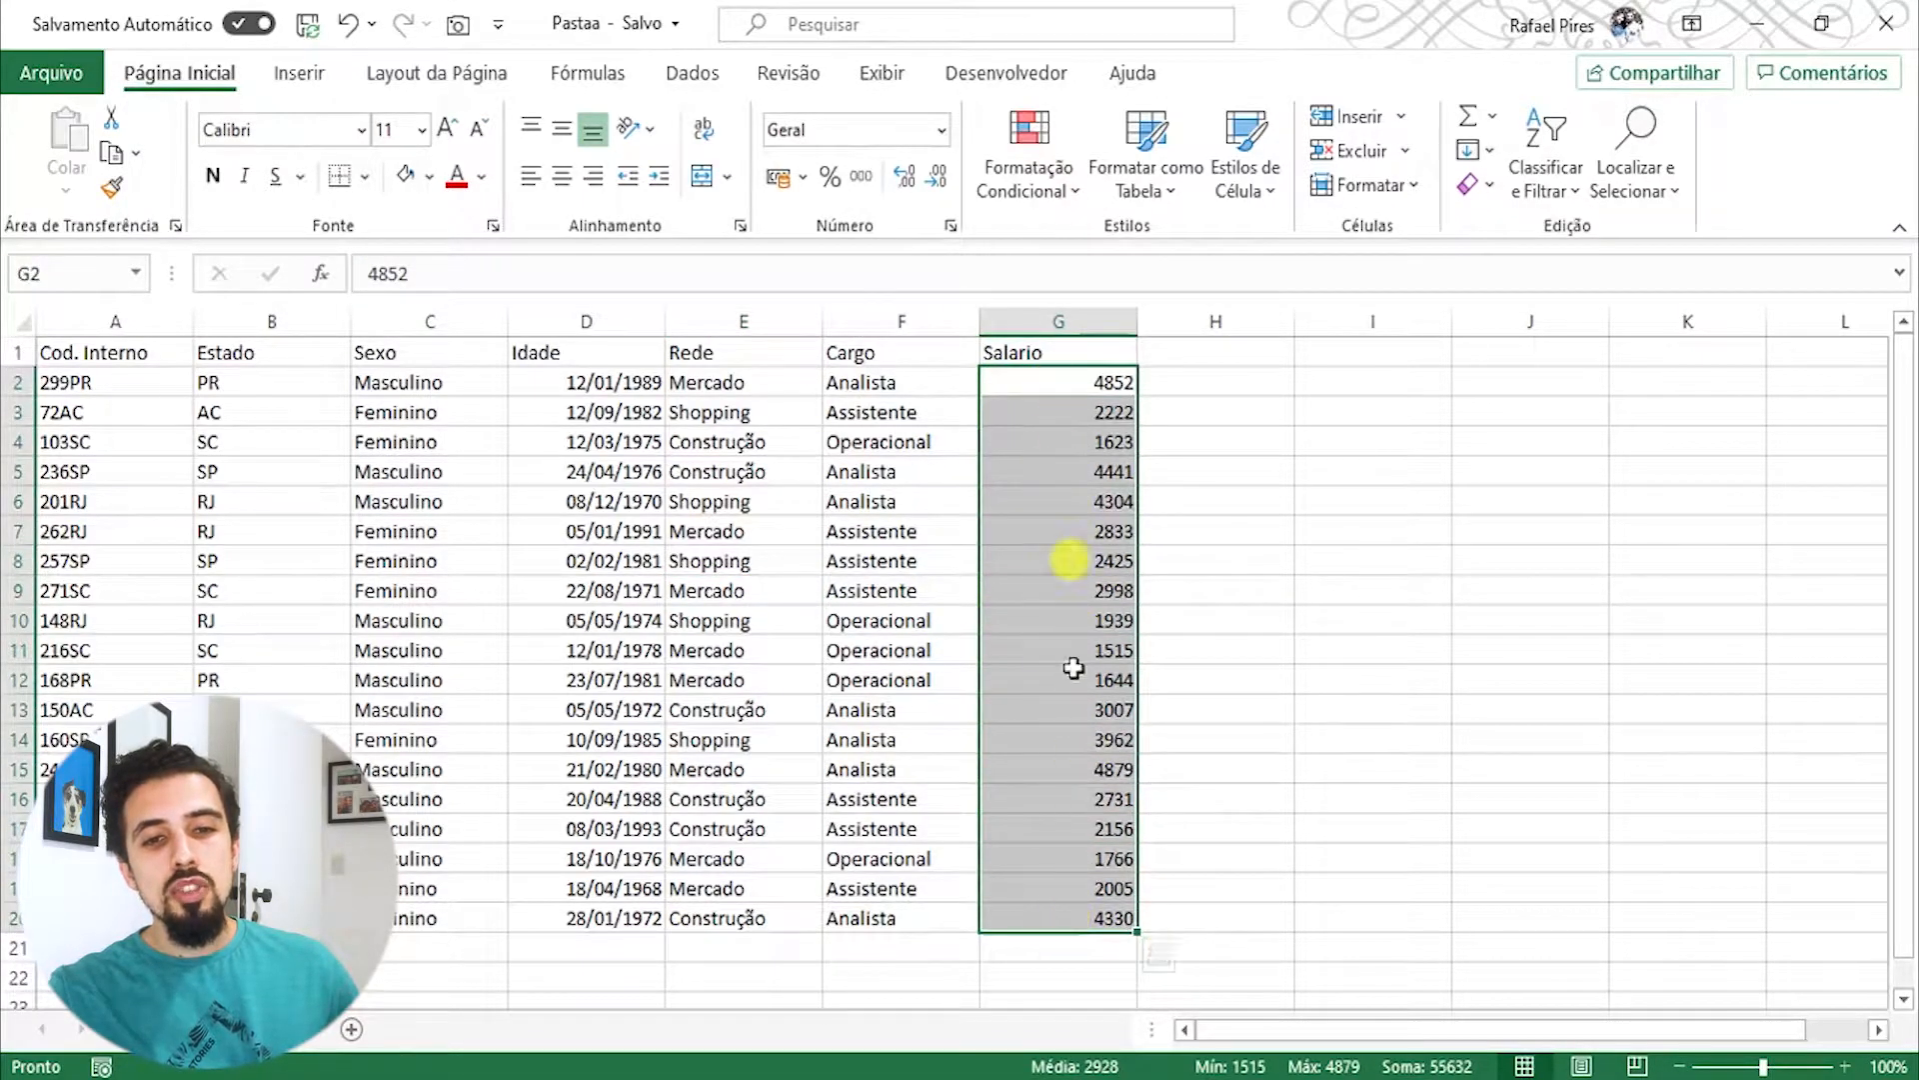
left_click(778, 178)
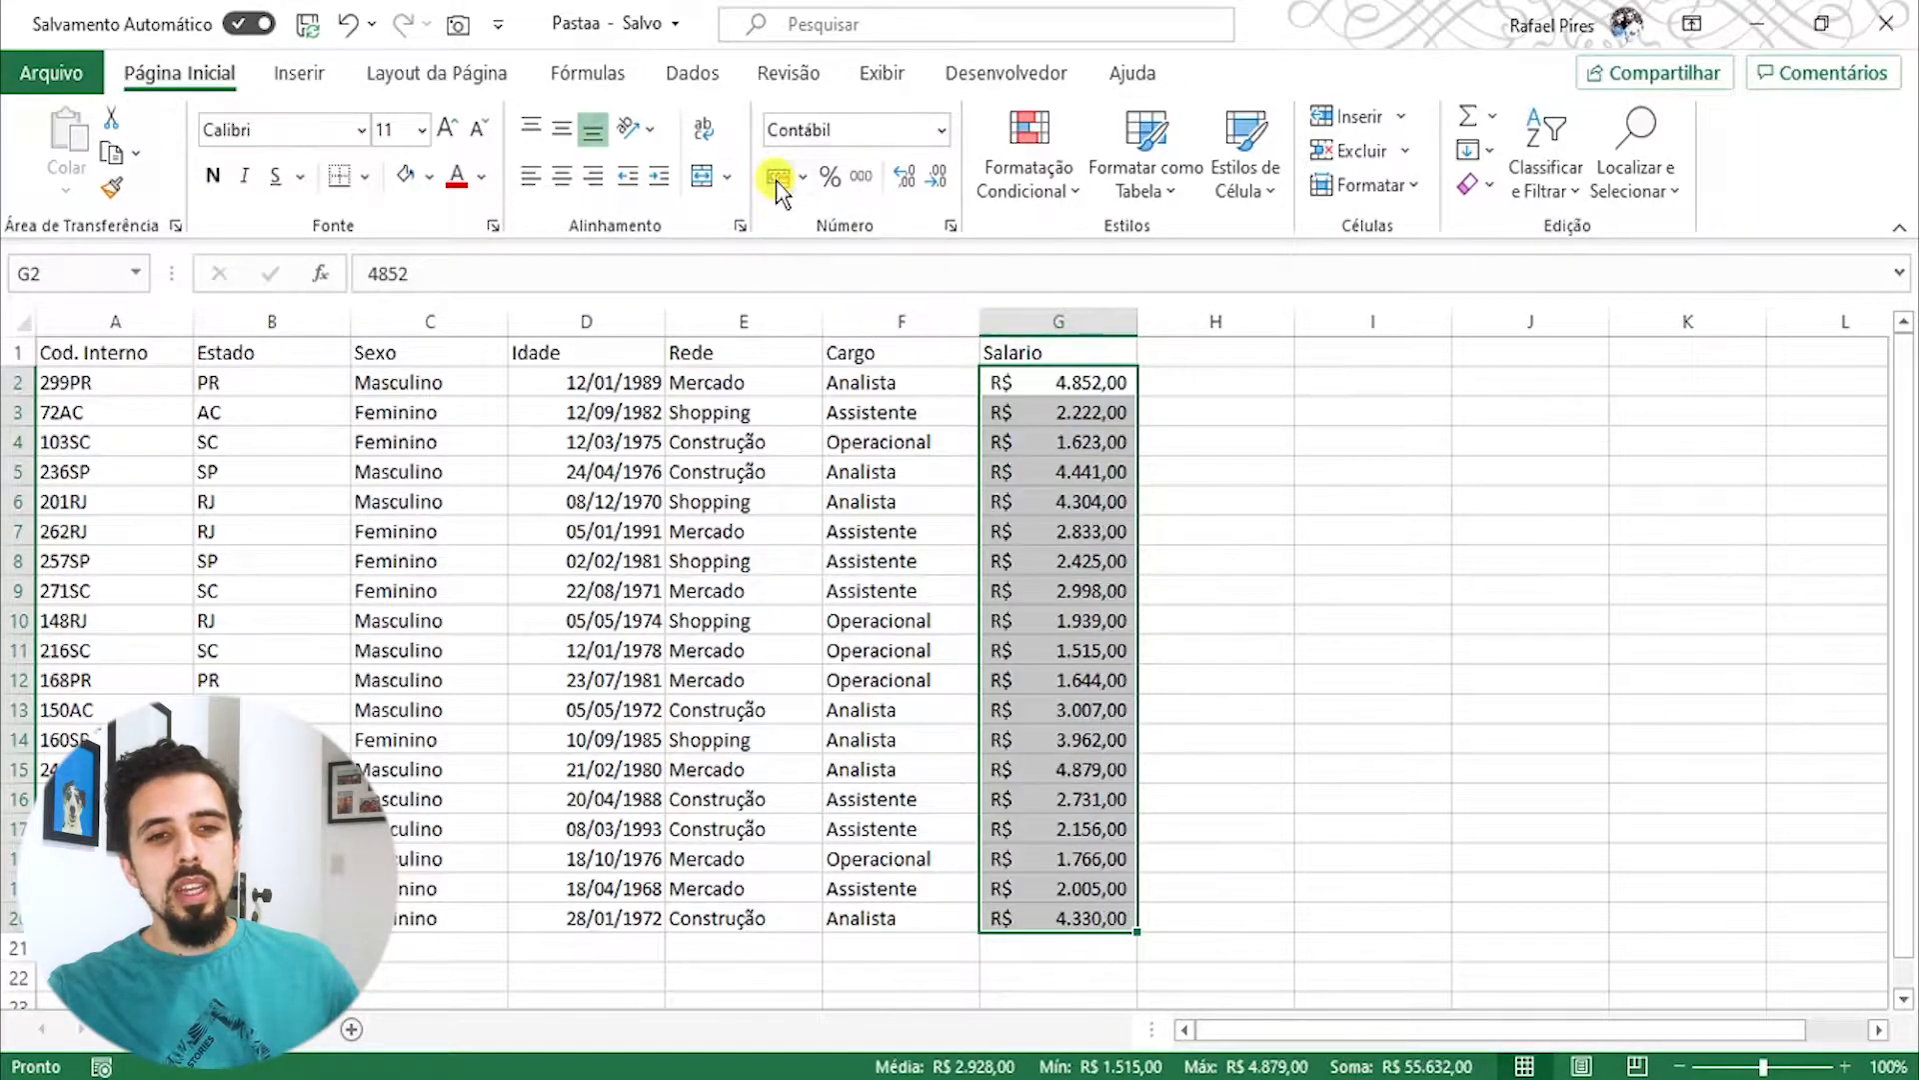
left_click(857, 561)
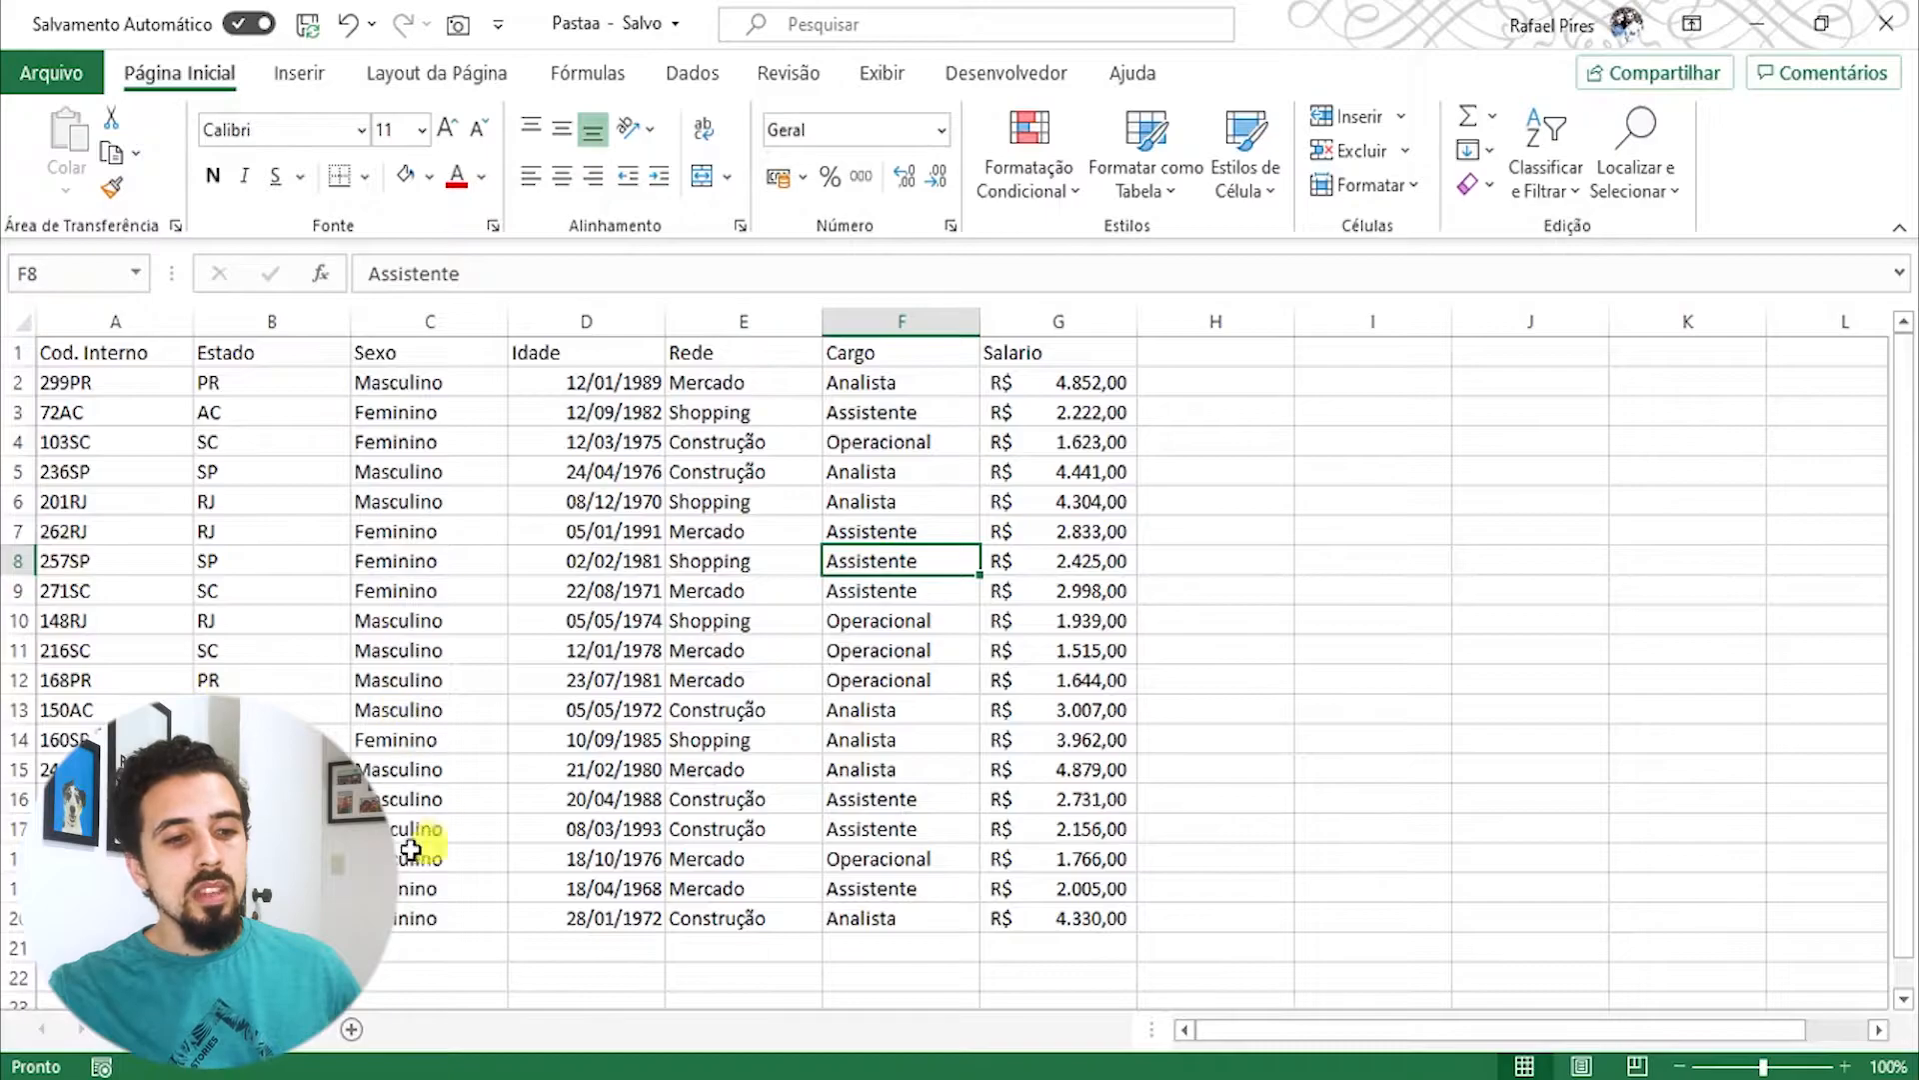
Step: Format the employee data A1:G20 as a table with headers, using a light style with a green header row
key("ctrl+Page_Down")
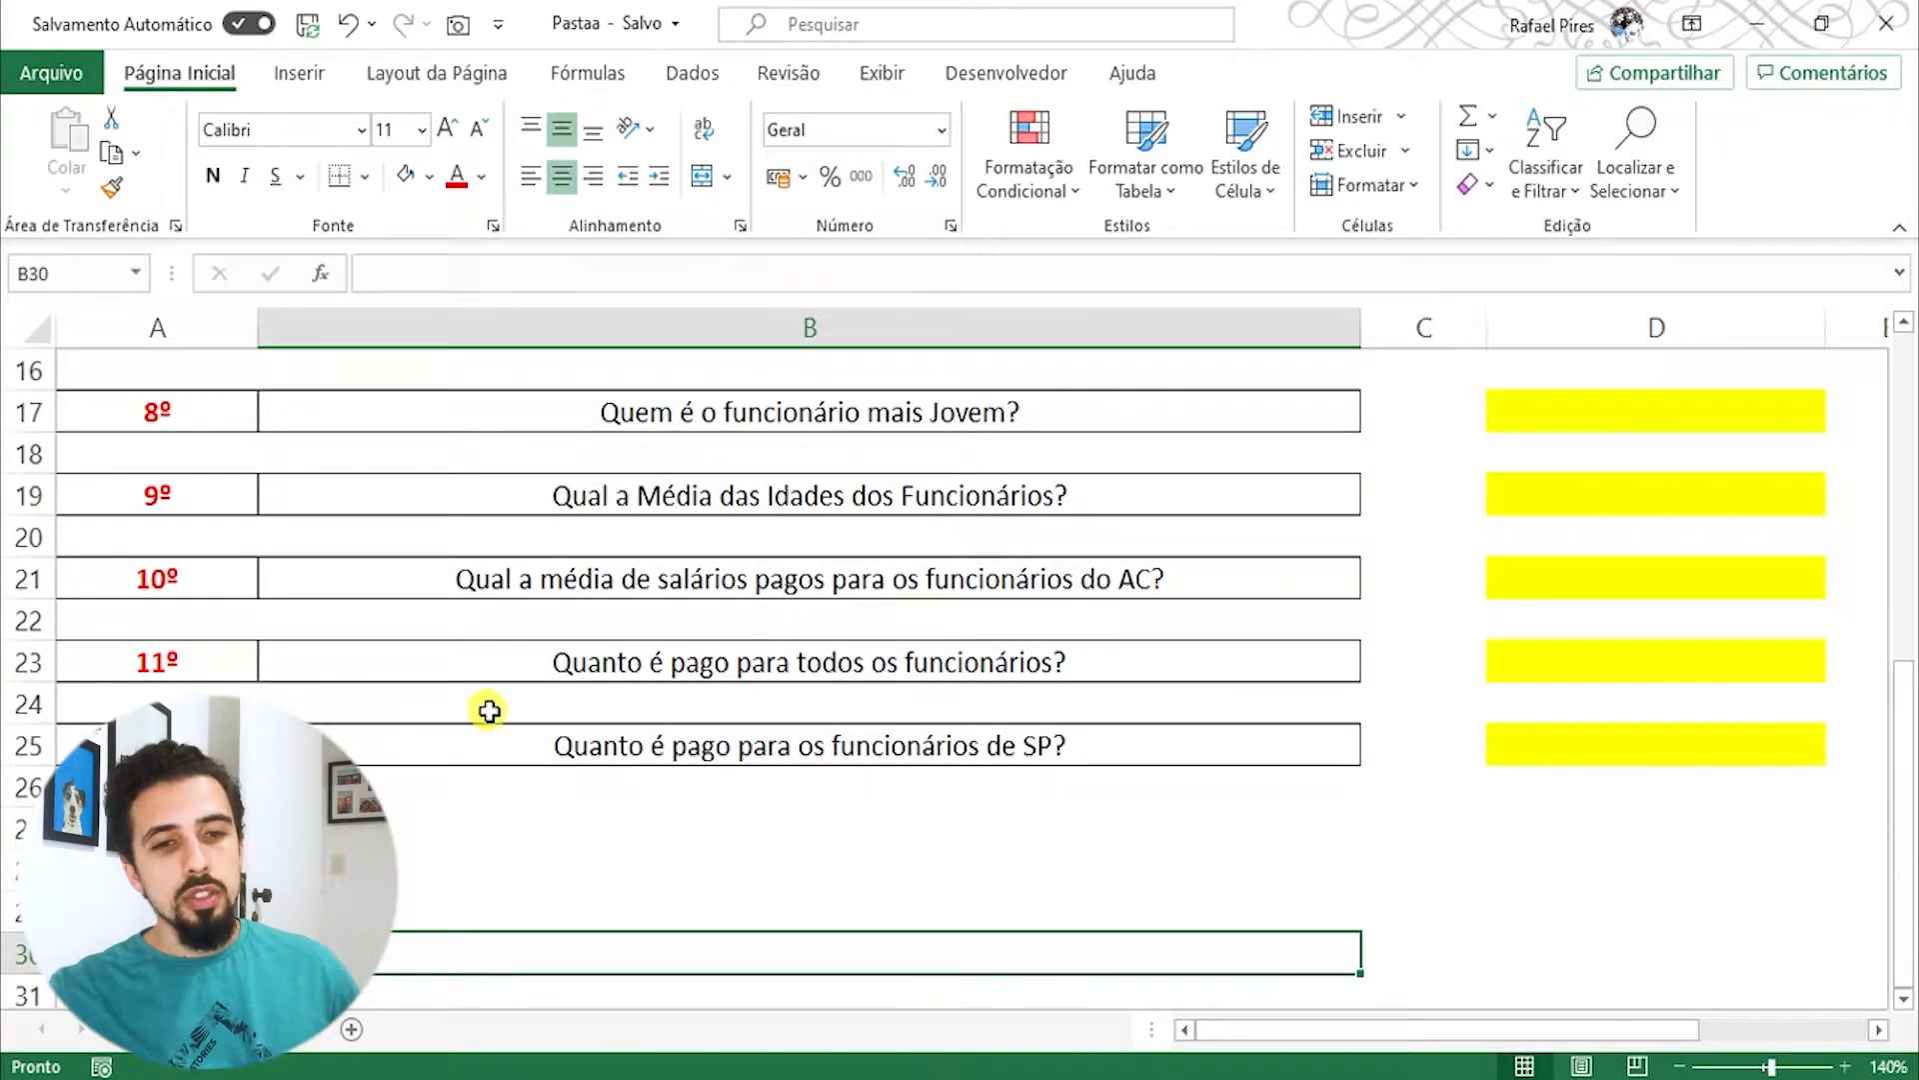
scroll(493, 707, "up", 5)
left_click_drag(98, 476, 407, 497)
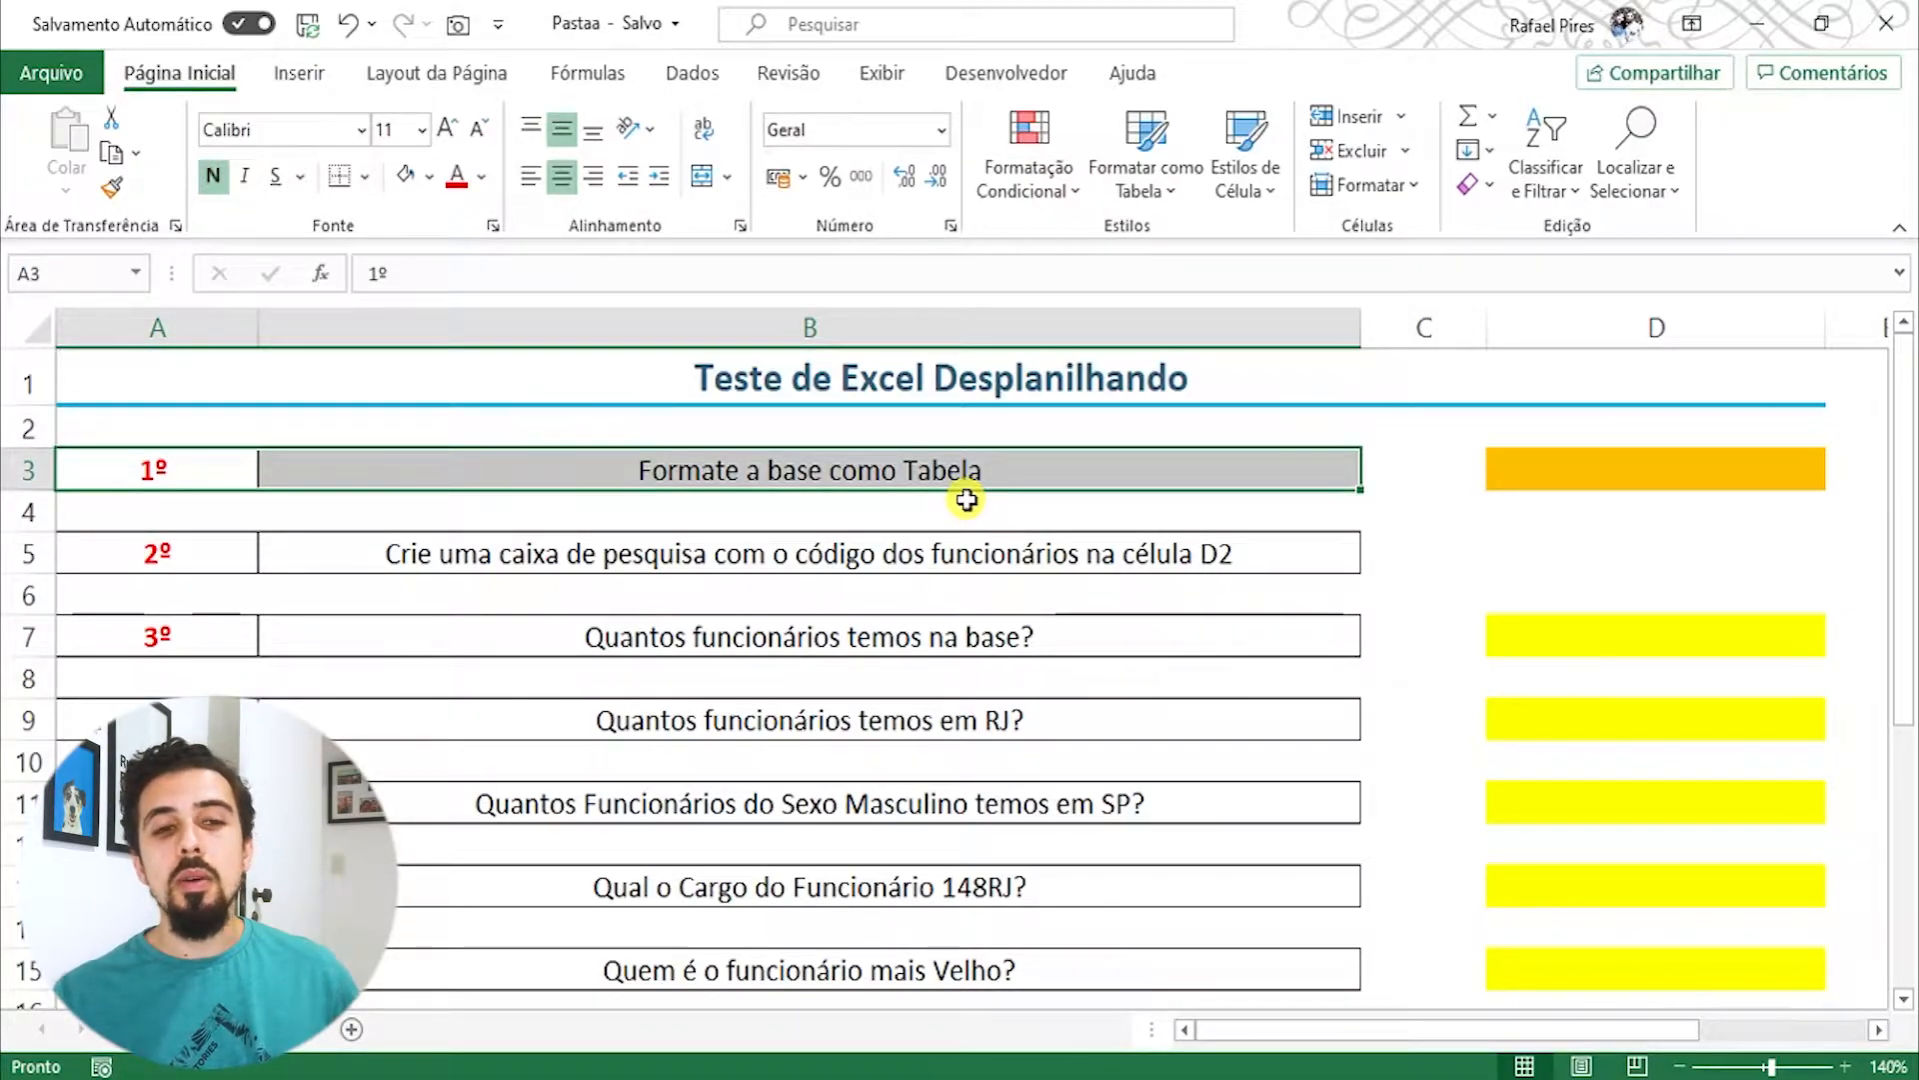
left_click(282, 1039)
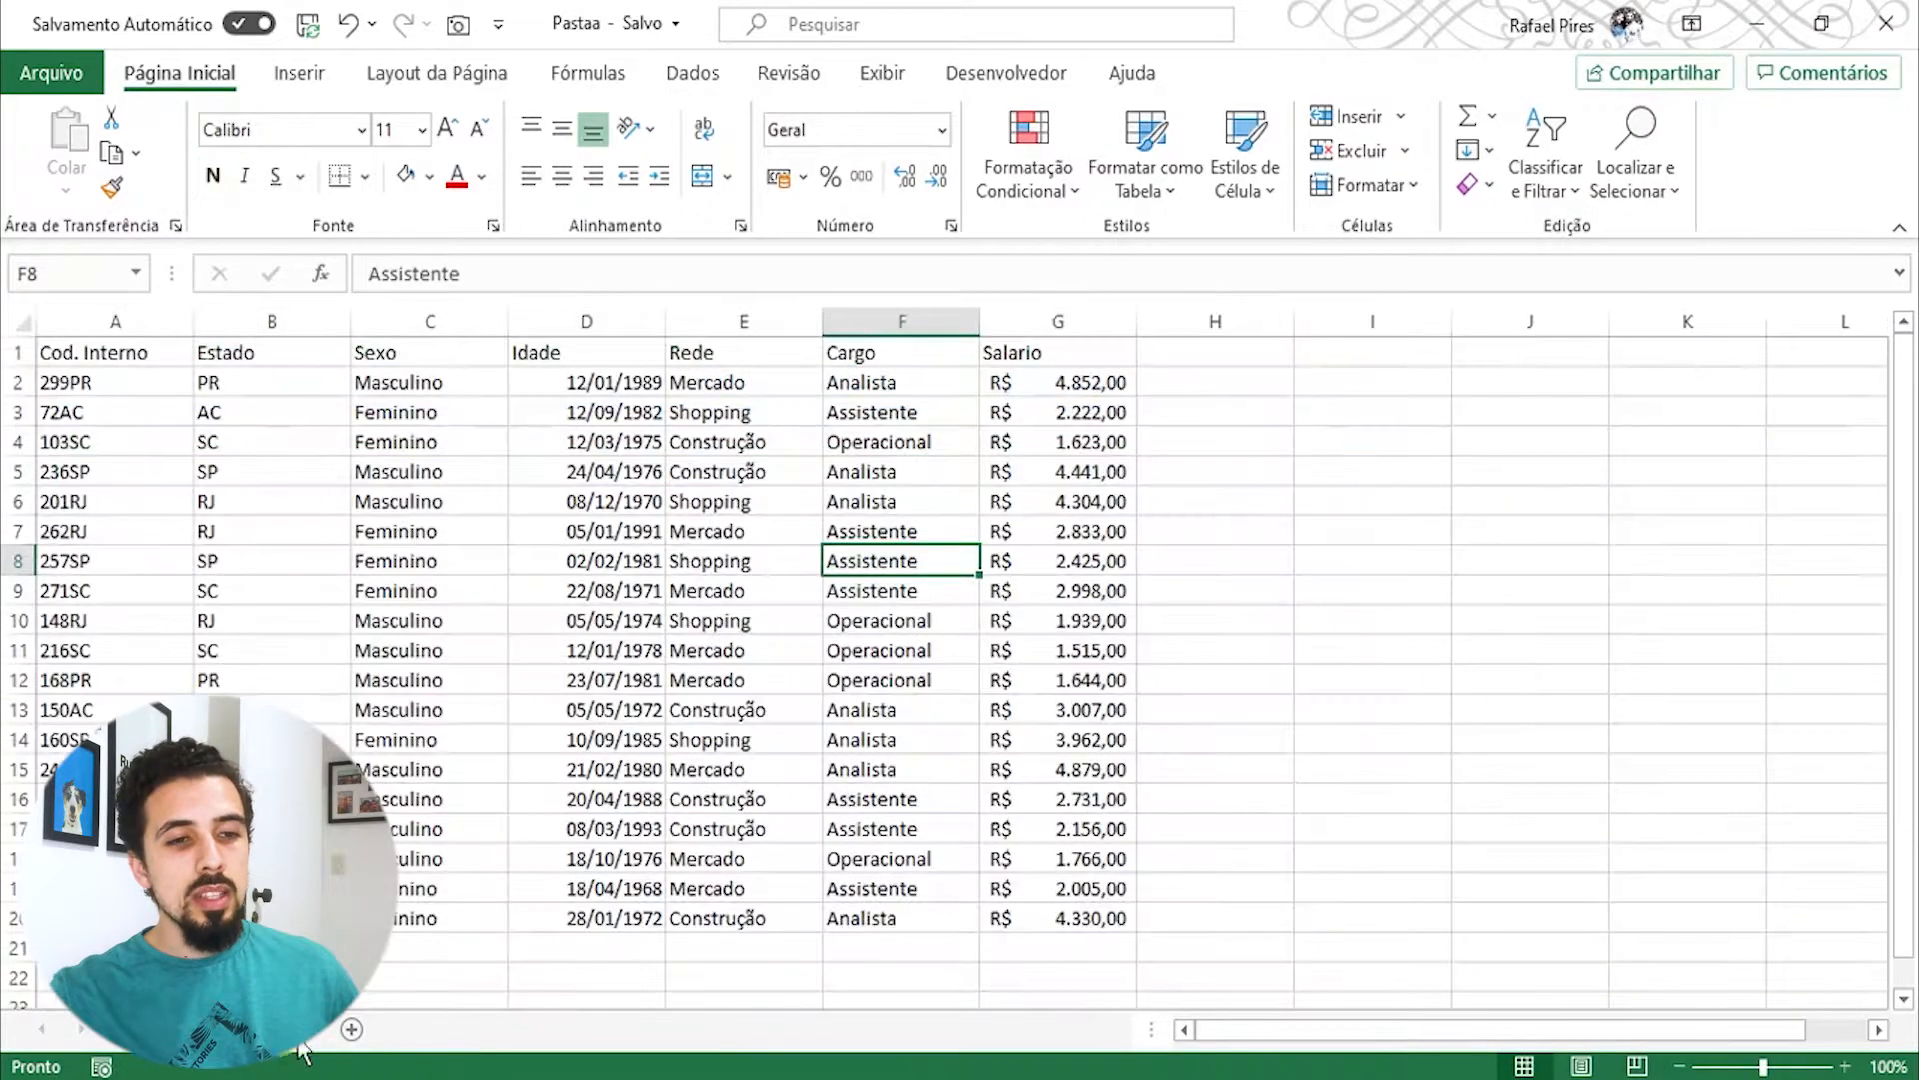
left_click(136, 494)
left_click_drag(88, 348, 1015, 908)
left_click(660, 556)
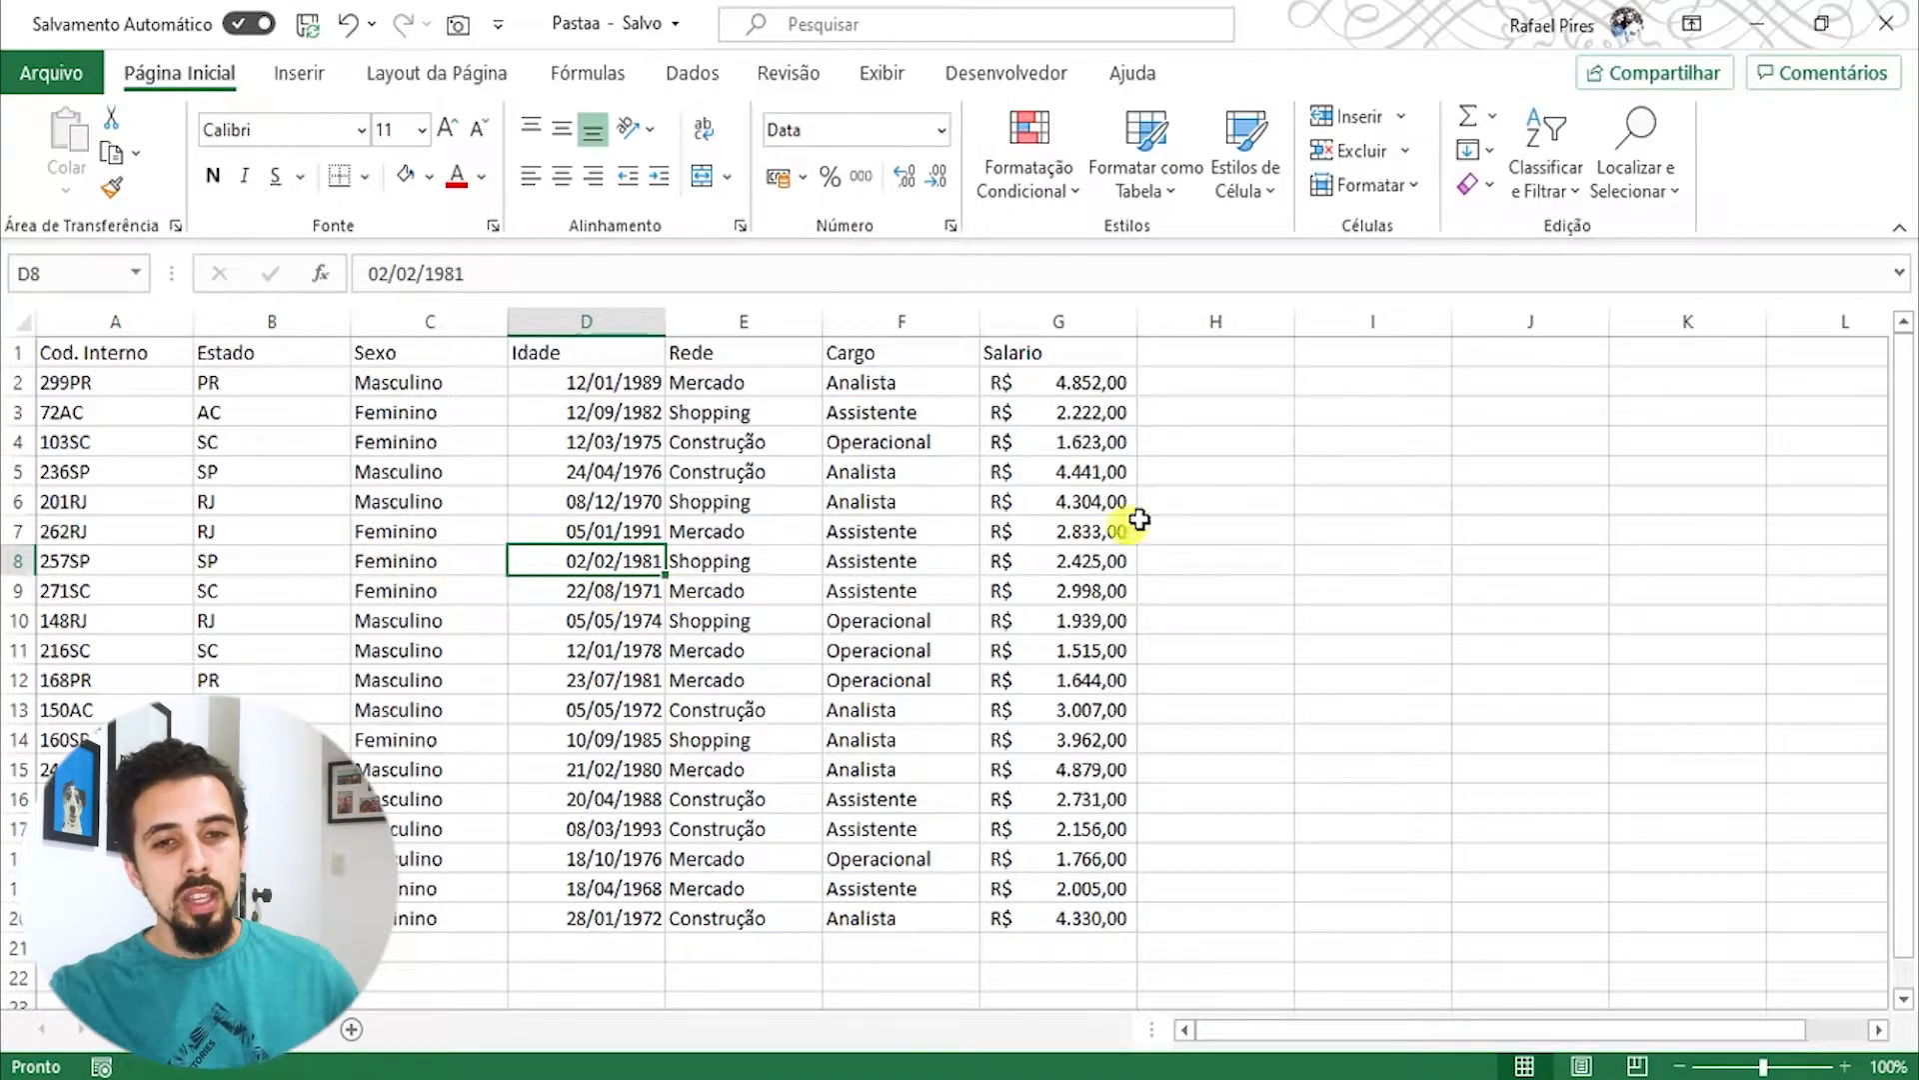
left_click(1184, 196)
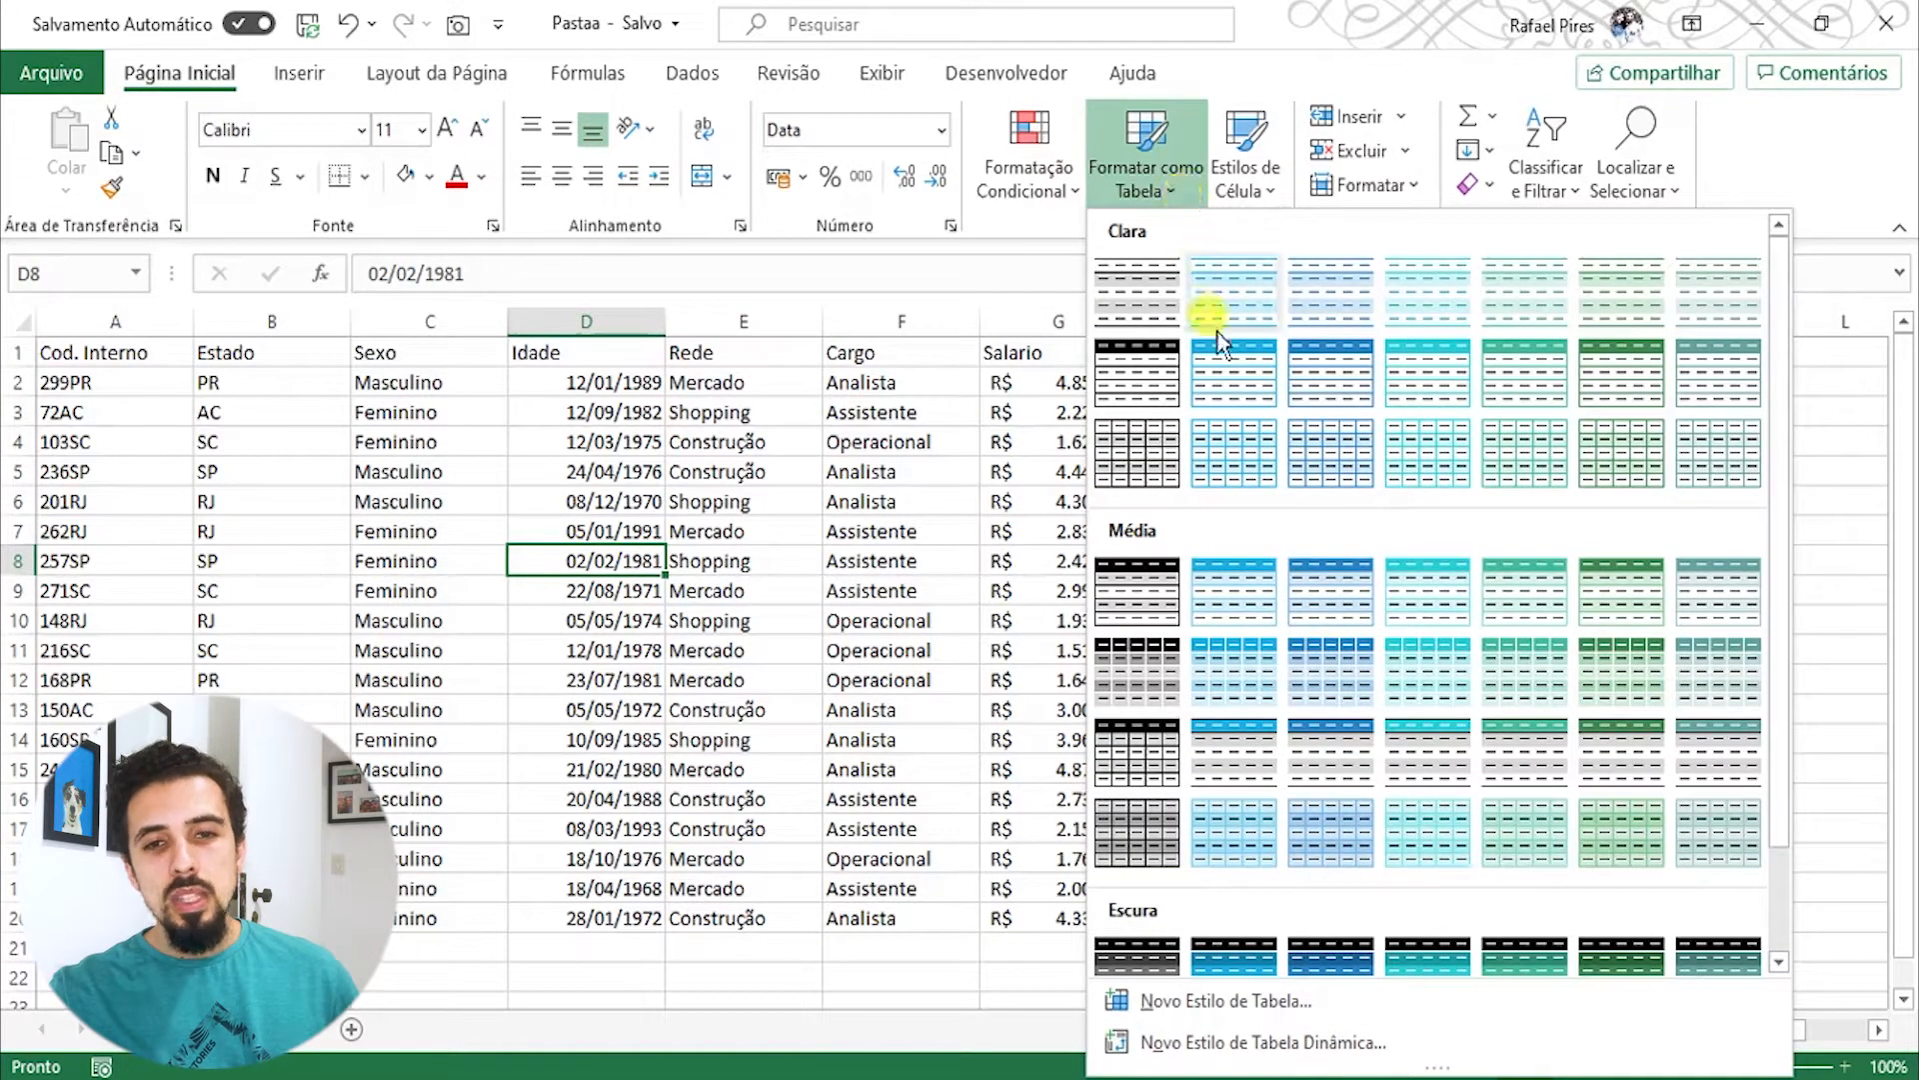
left_click(1622, 358)
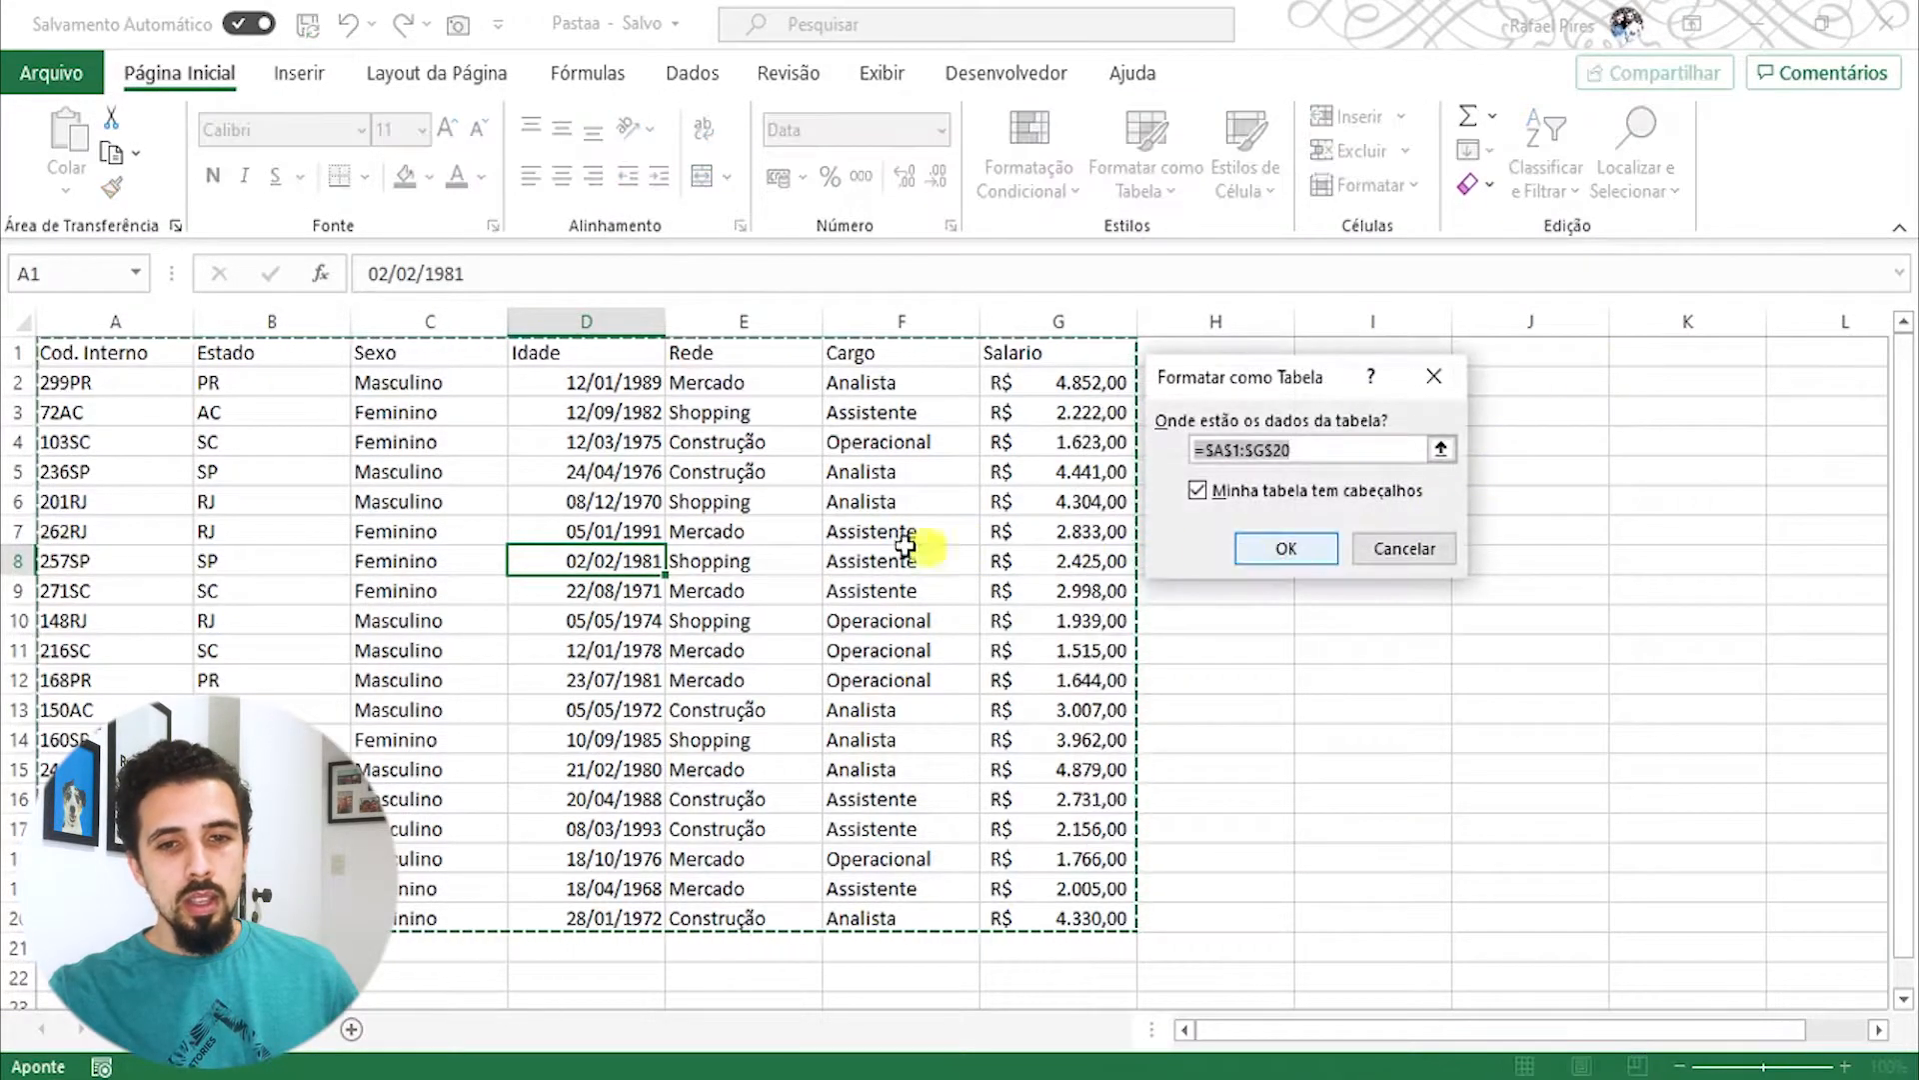
left_click_drag(1174, 377, 1180, 364)
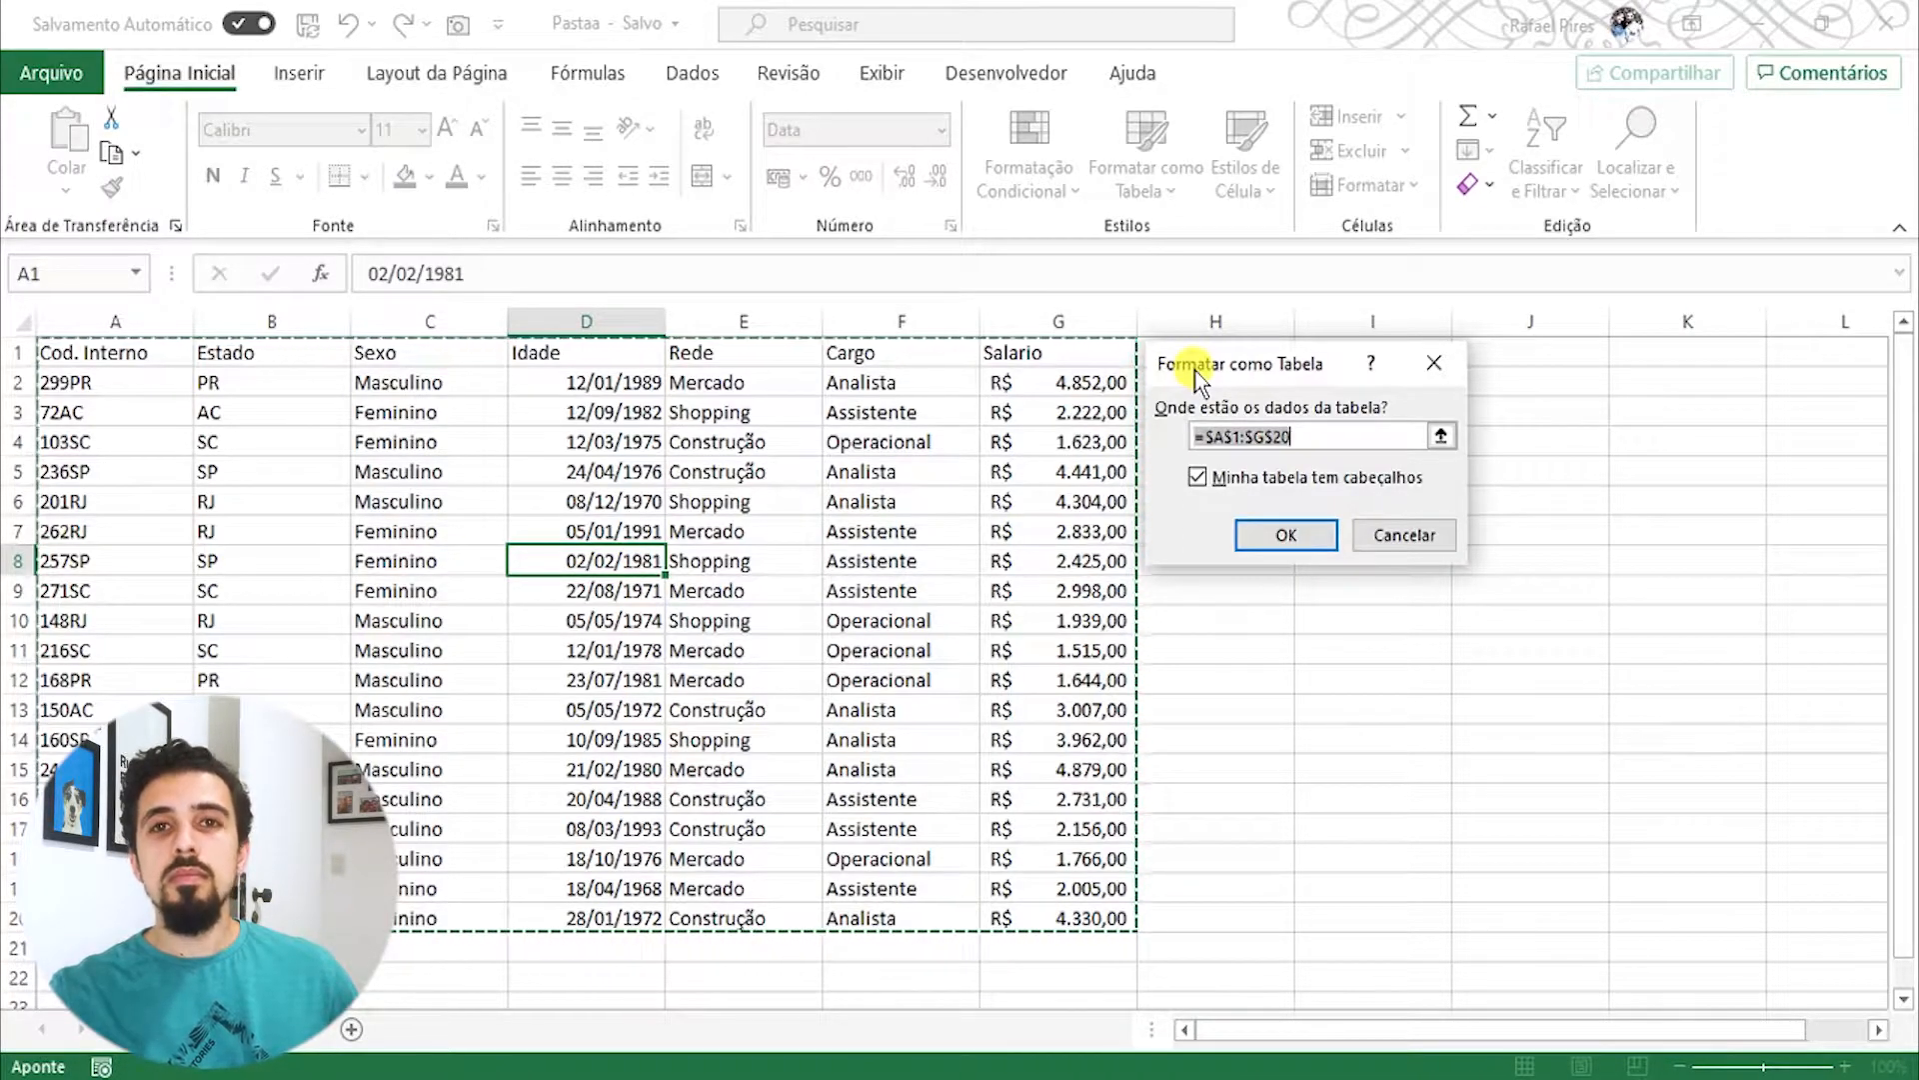
left_click(1279, 540)
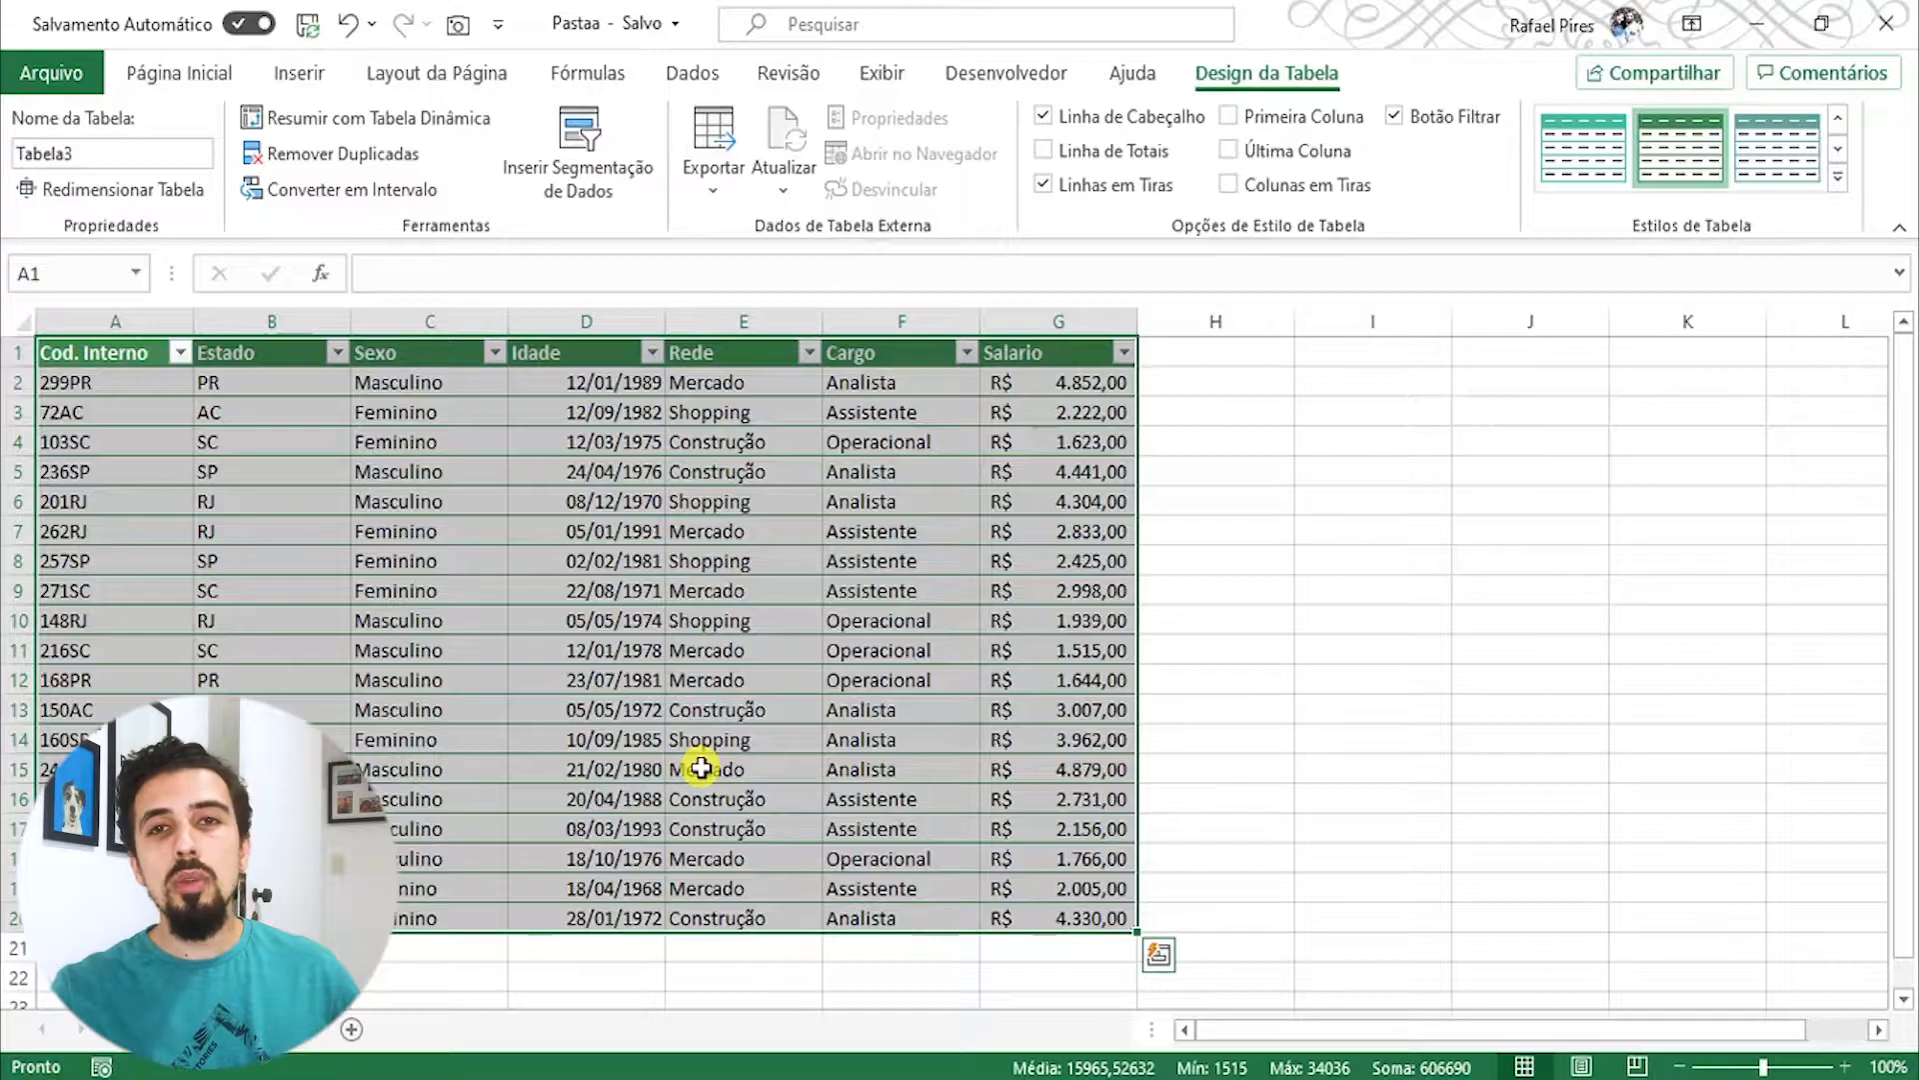
Step: Rename the employee table as base
left_click_drag(92, 156, 6, 191)
type("base")
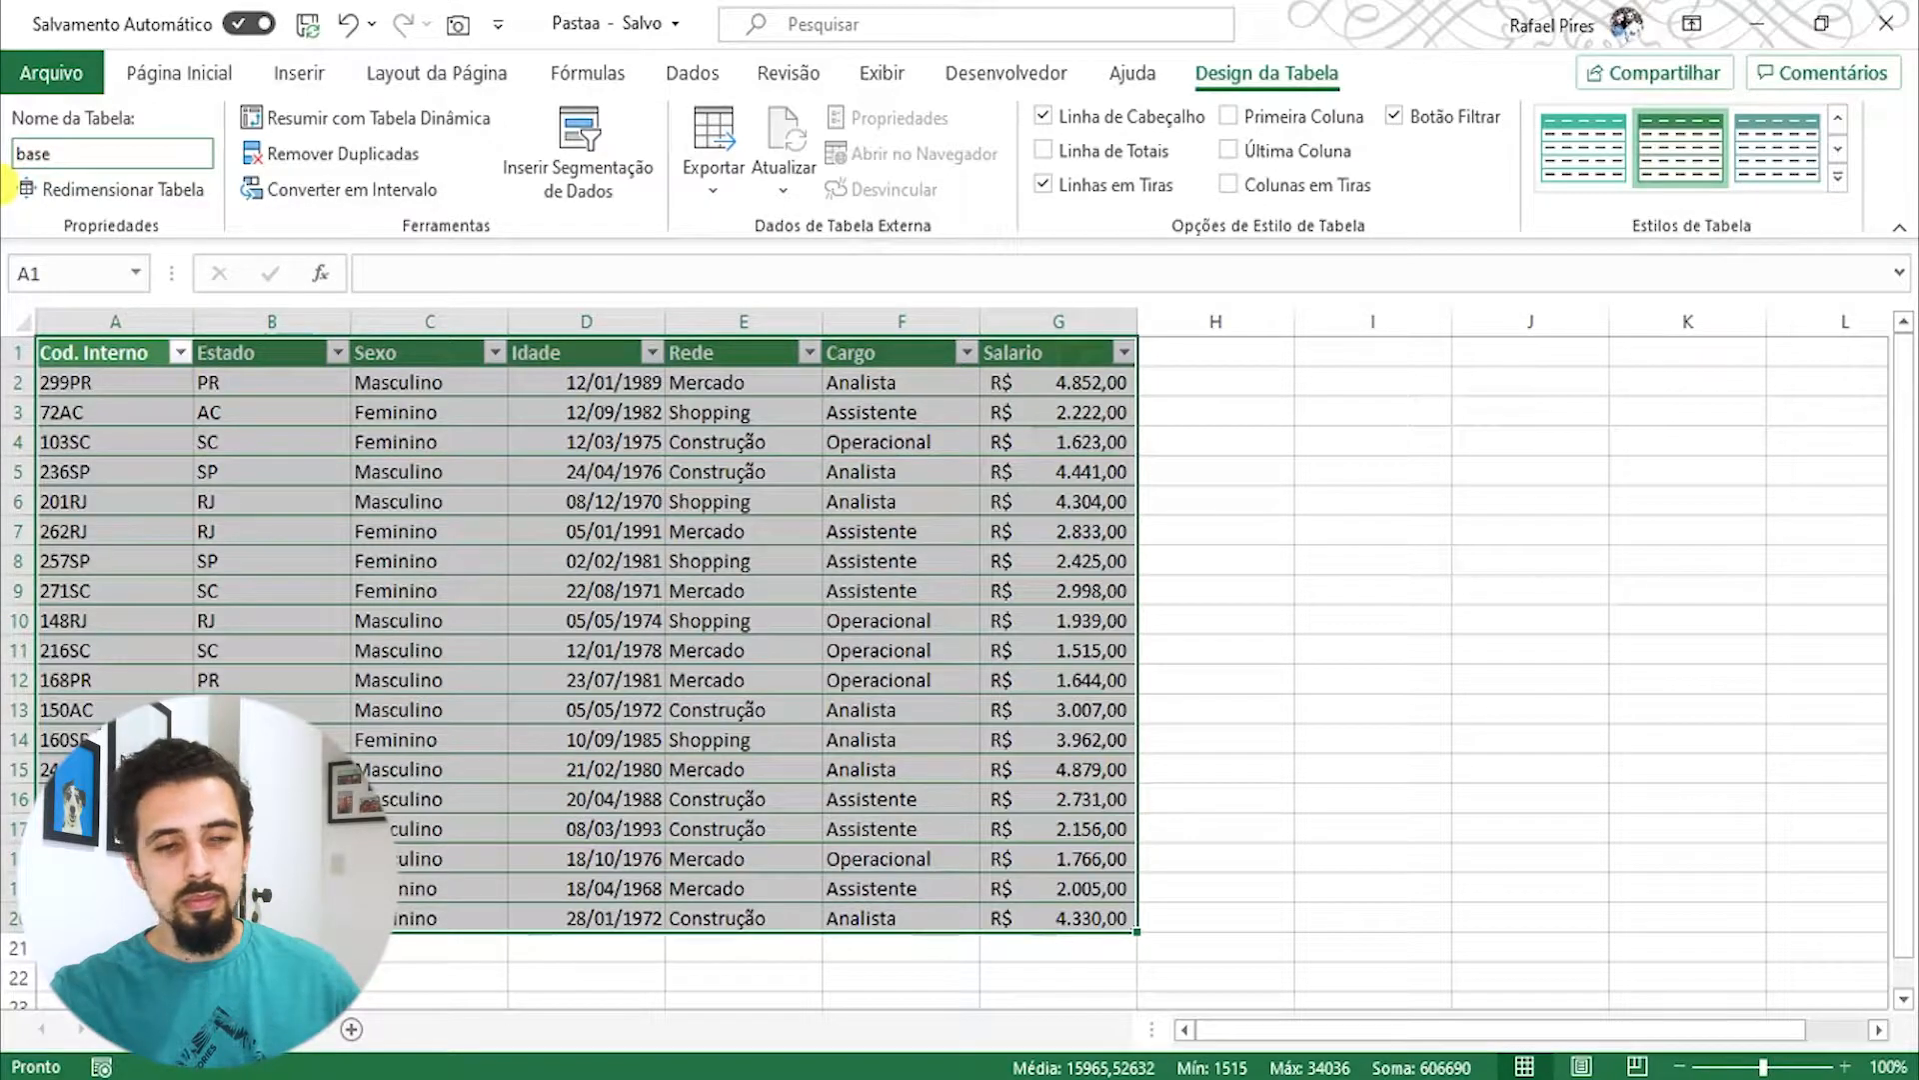
key("Return")
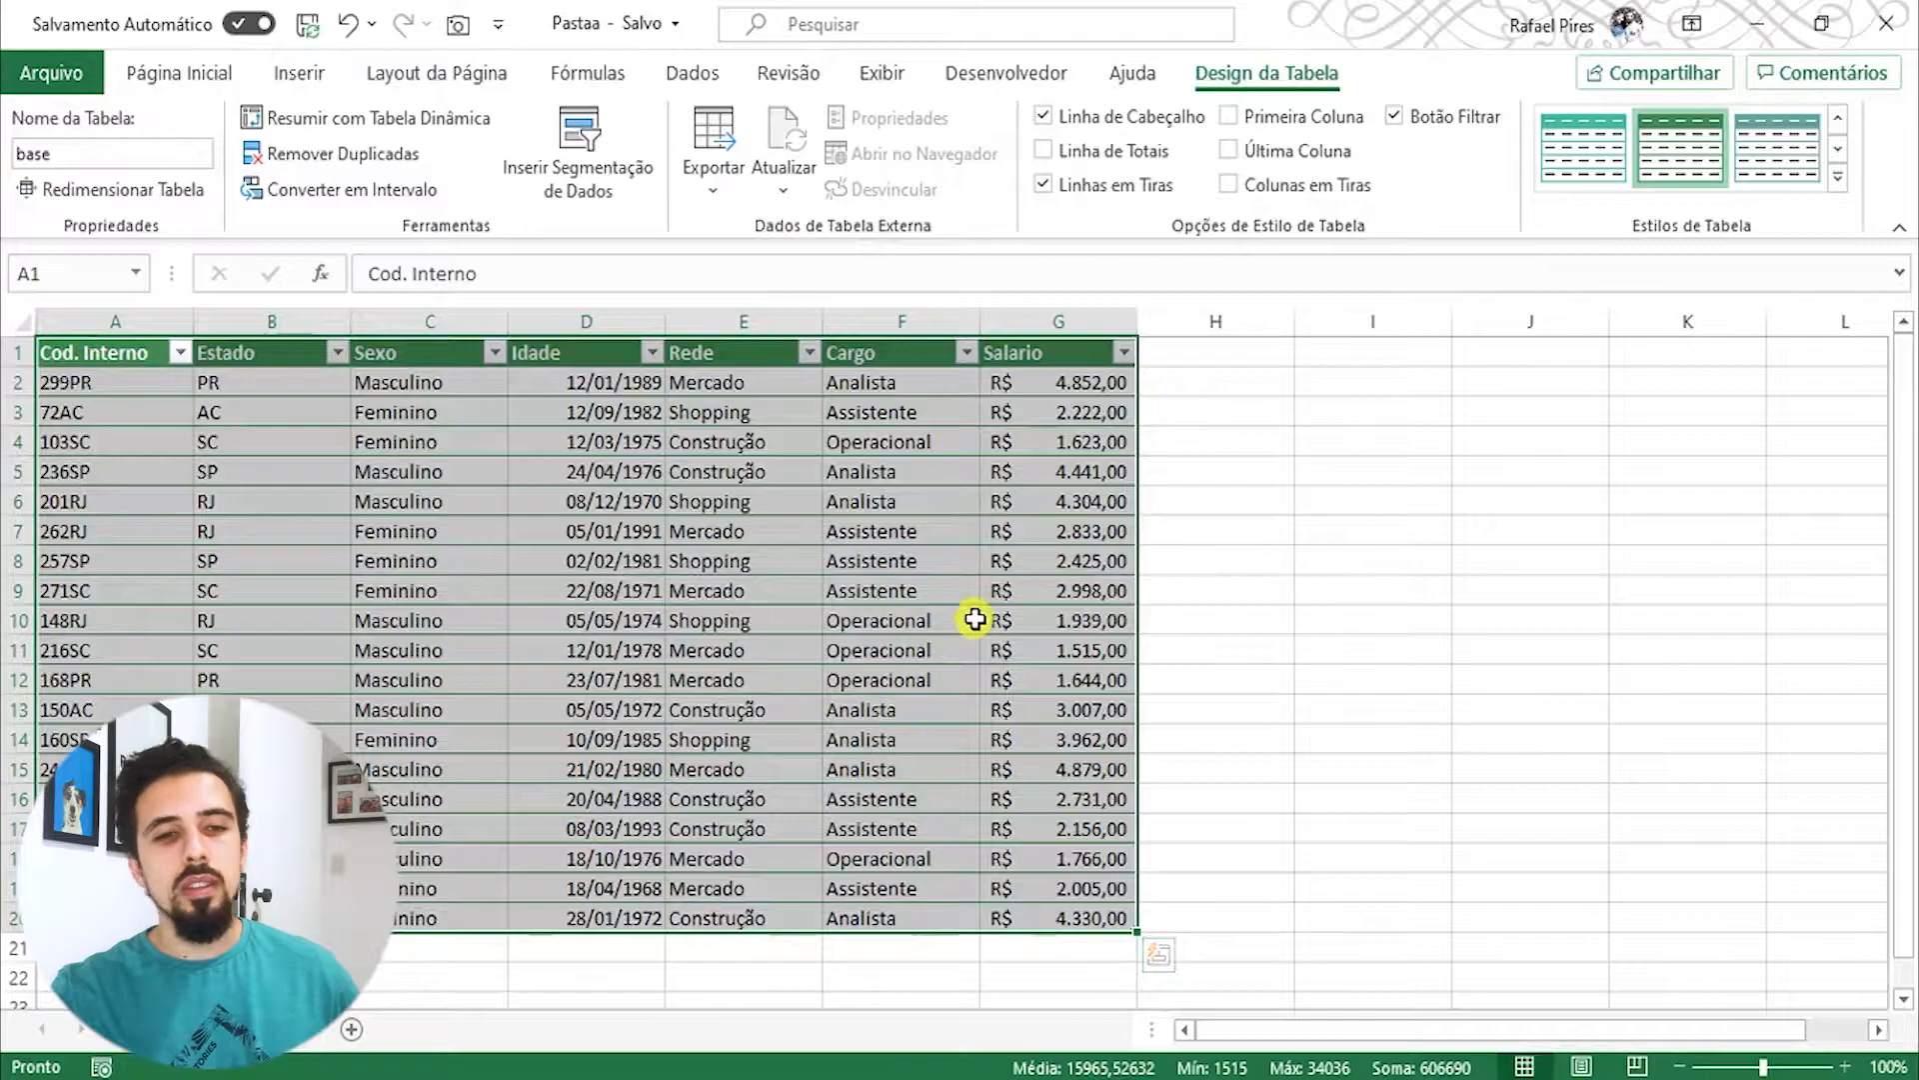
Step: Mark the first question as done on the test sheet by filling A3:B3 with light green
left_click(250, 1030)
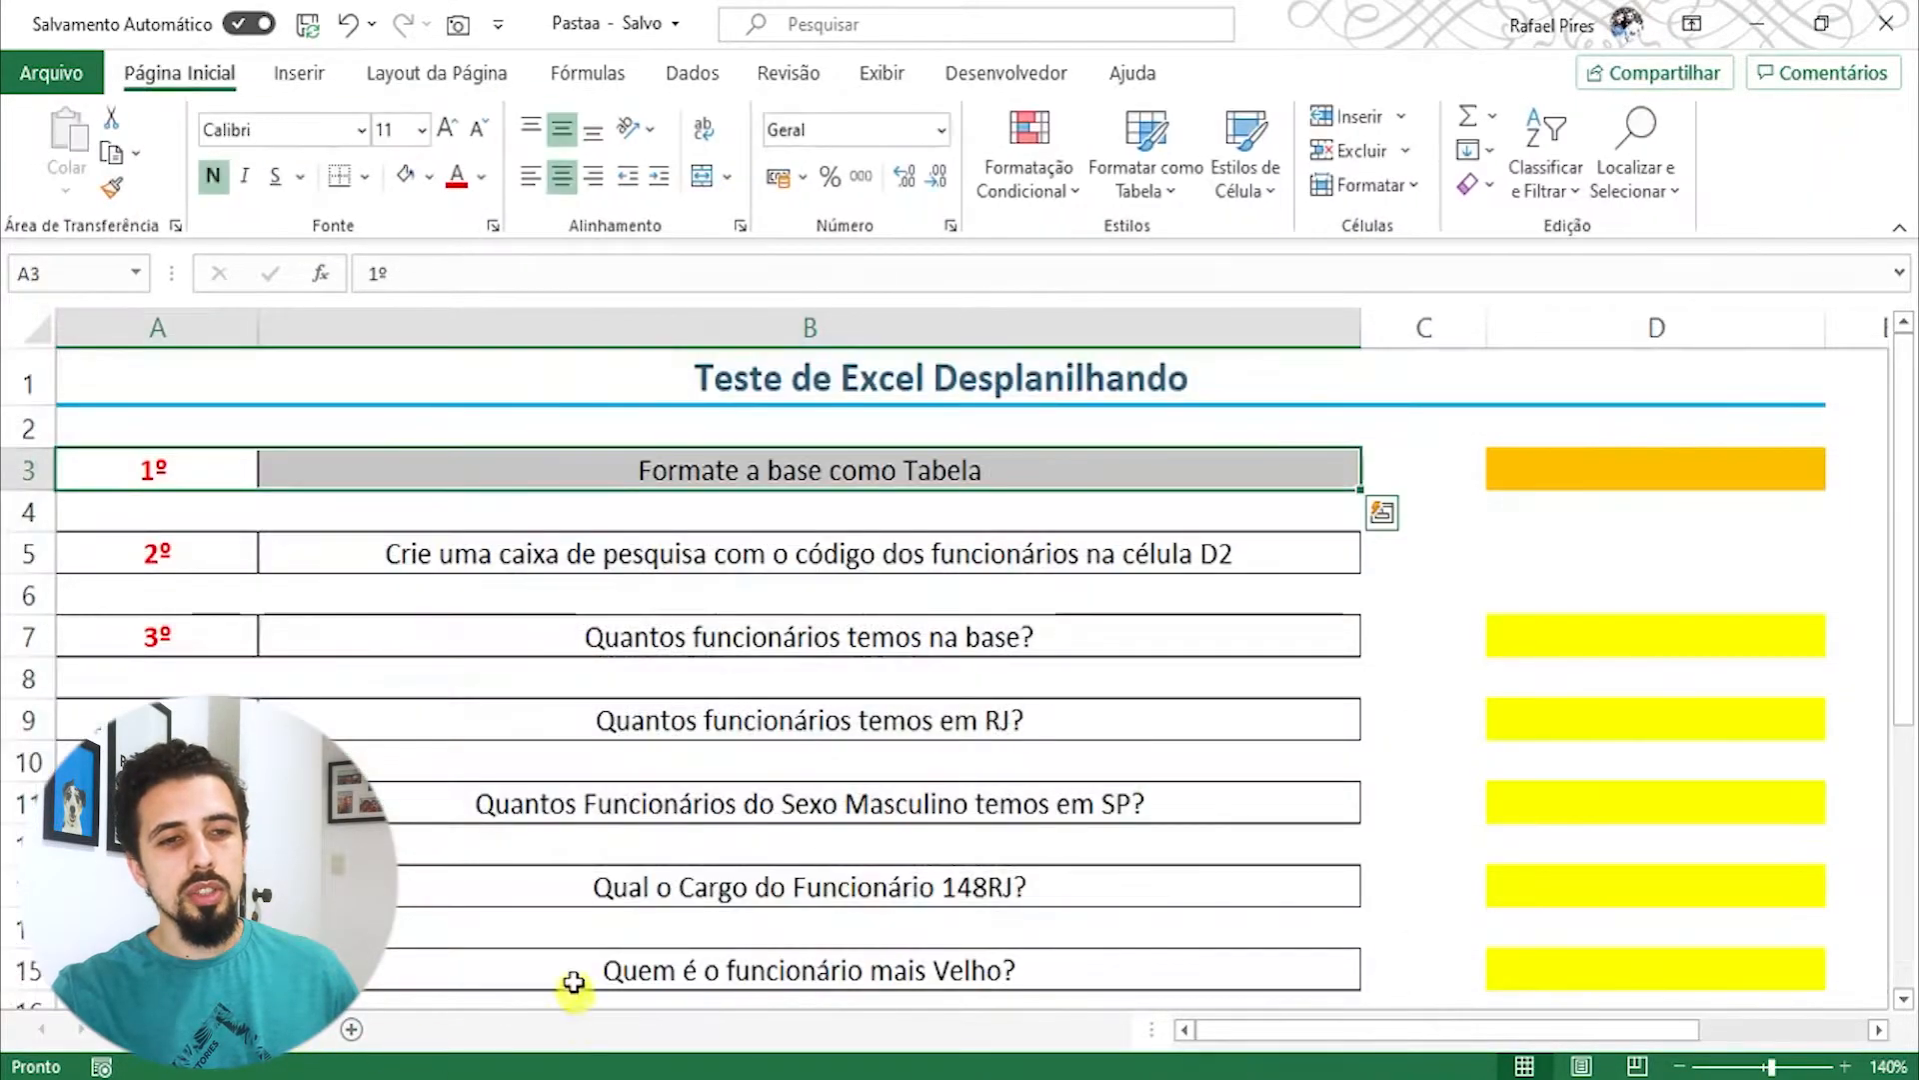
left_click(430, 182)
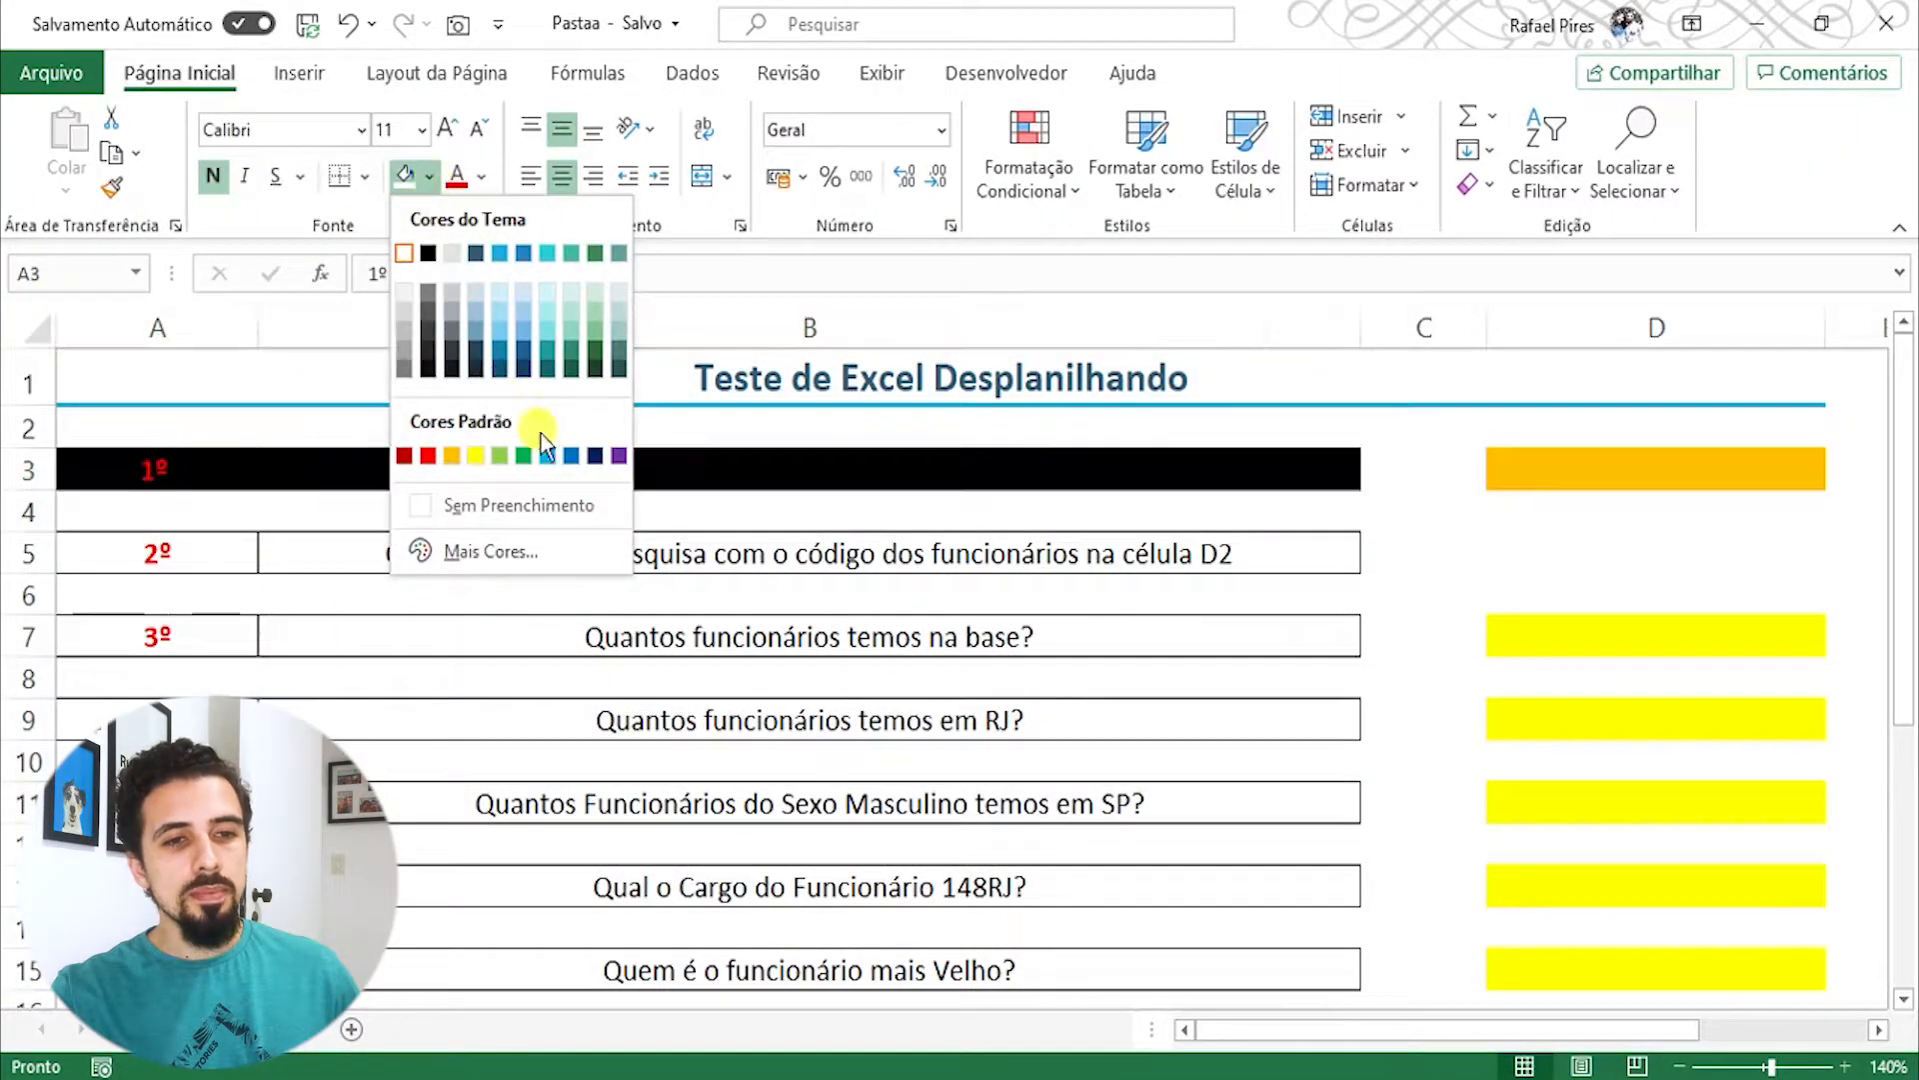
left_click(522, 456)
left_click(460, 595)
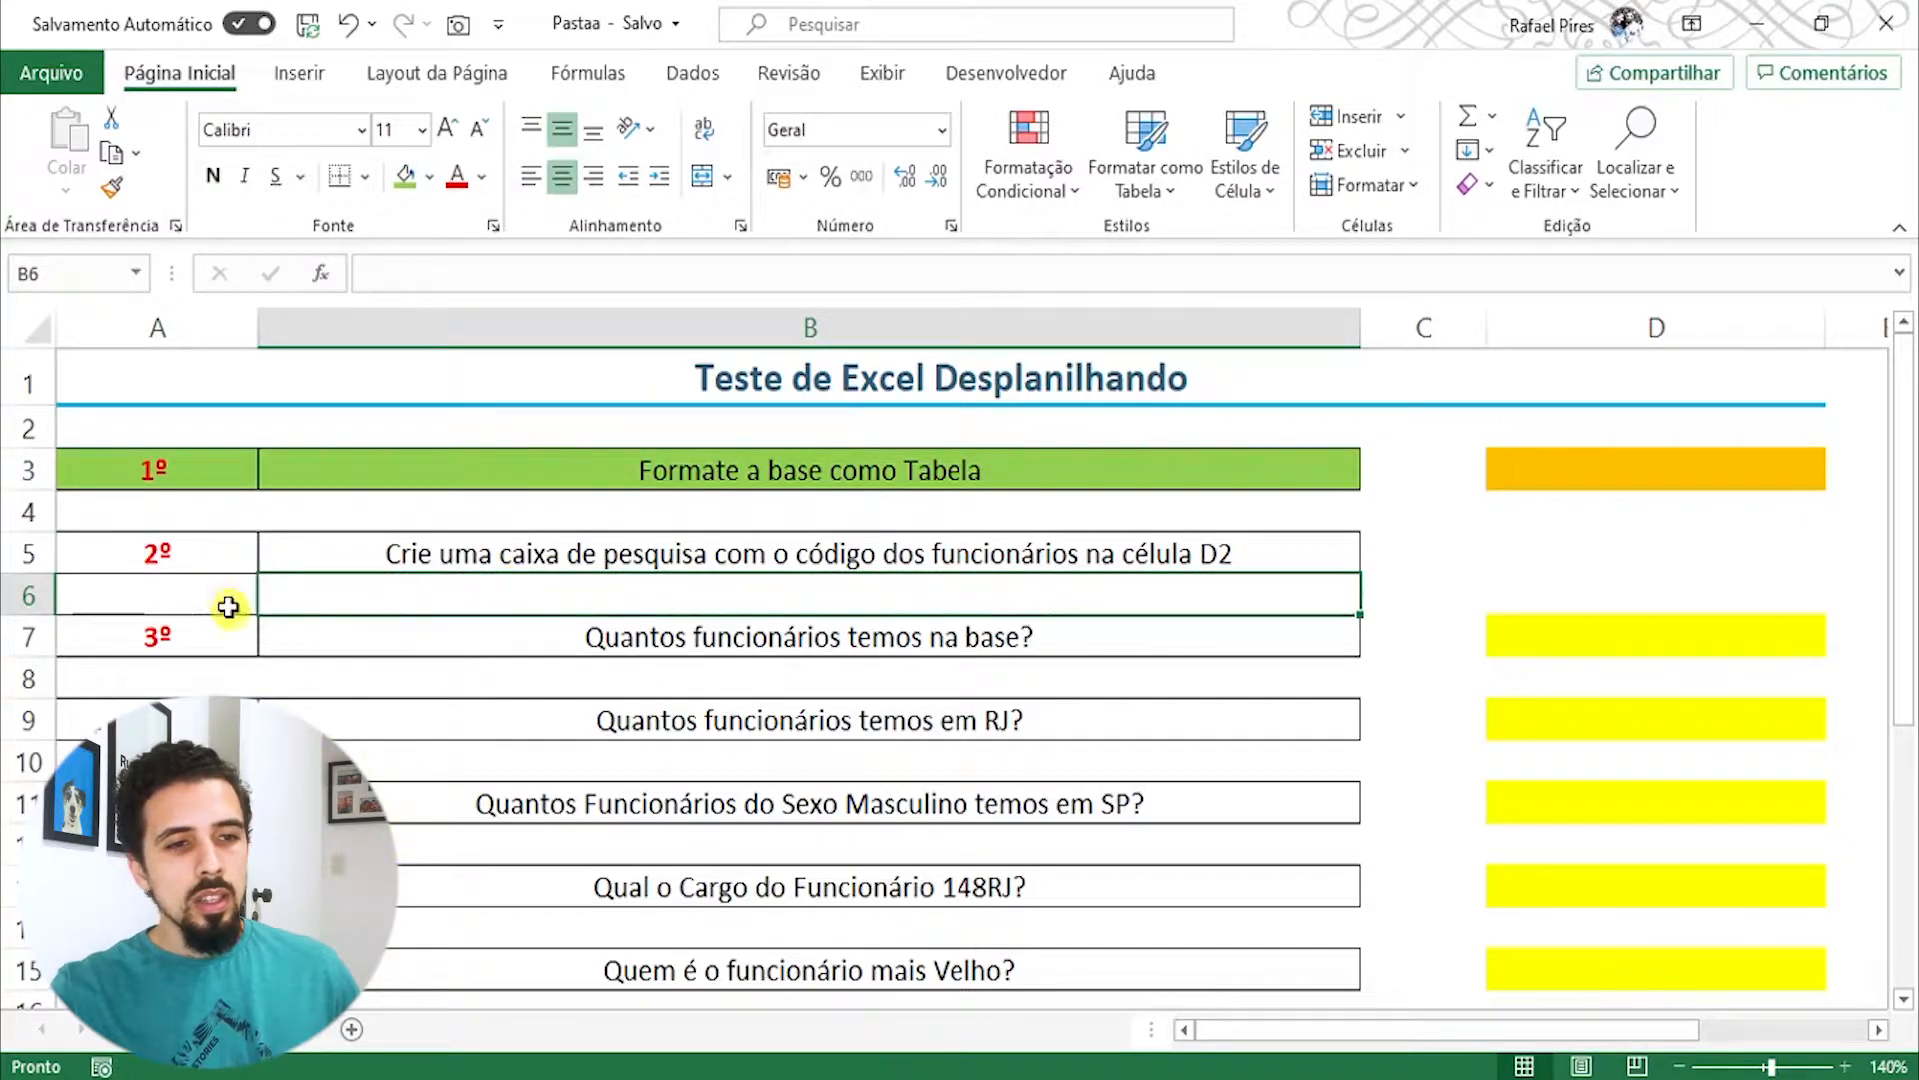
left_click_drag(159, 459, 498, 463)
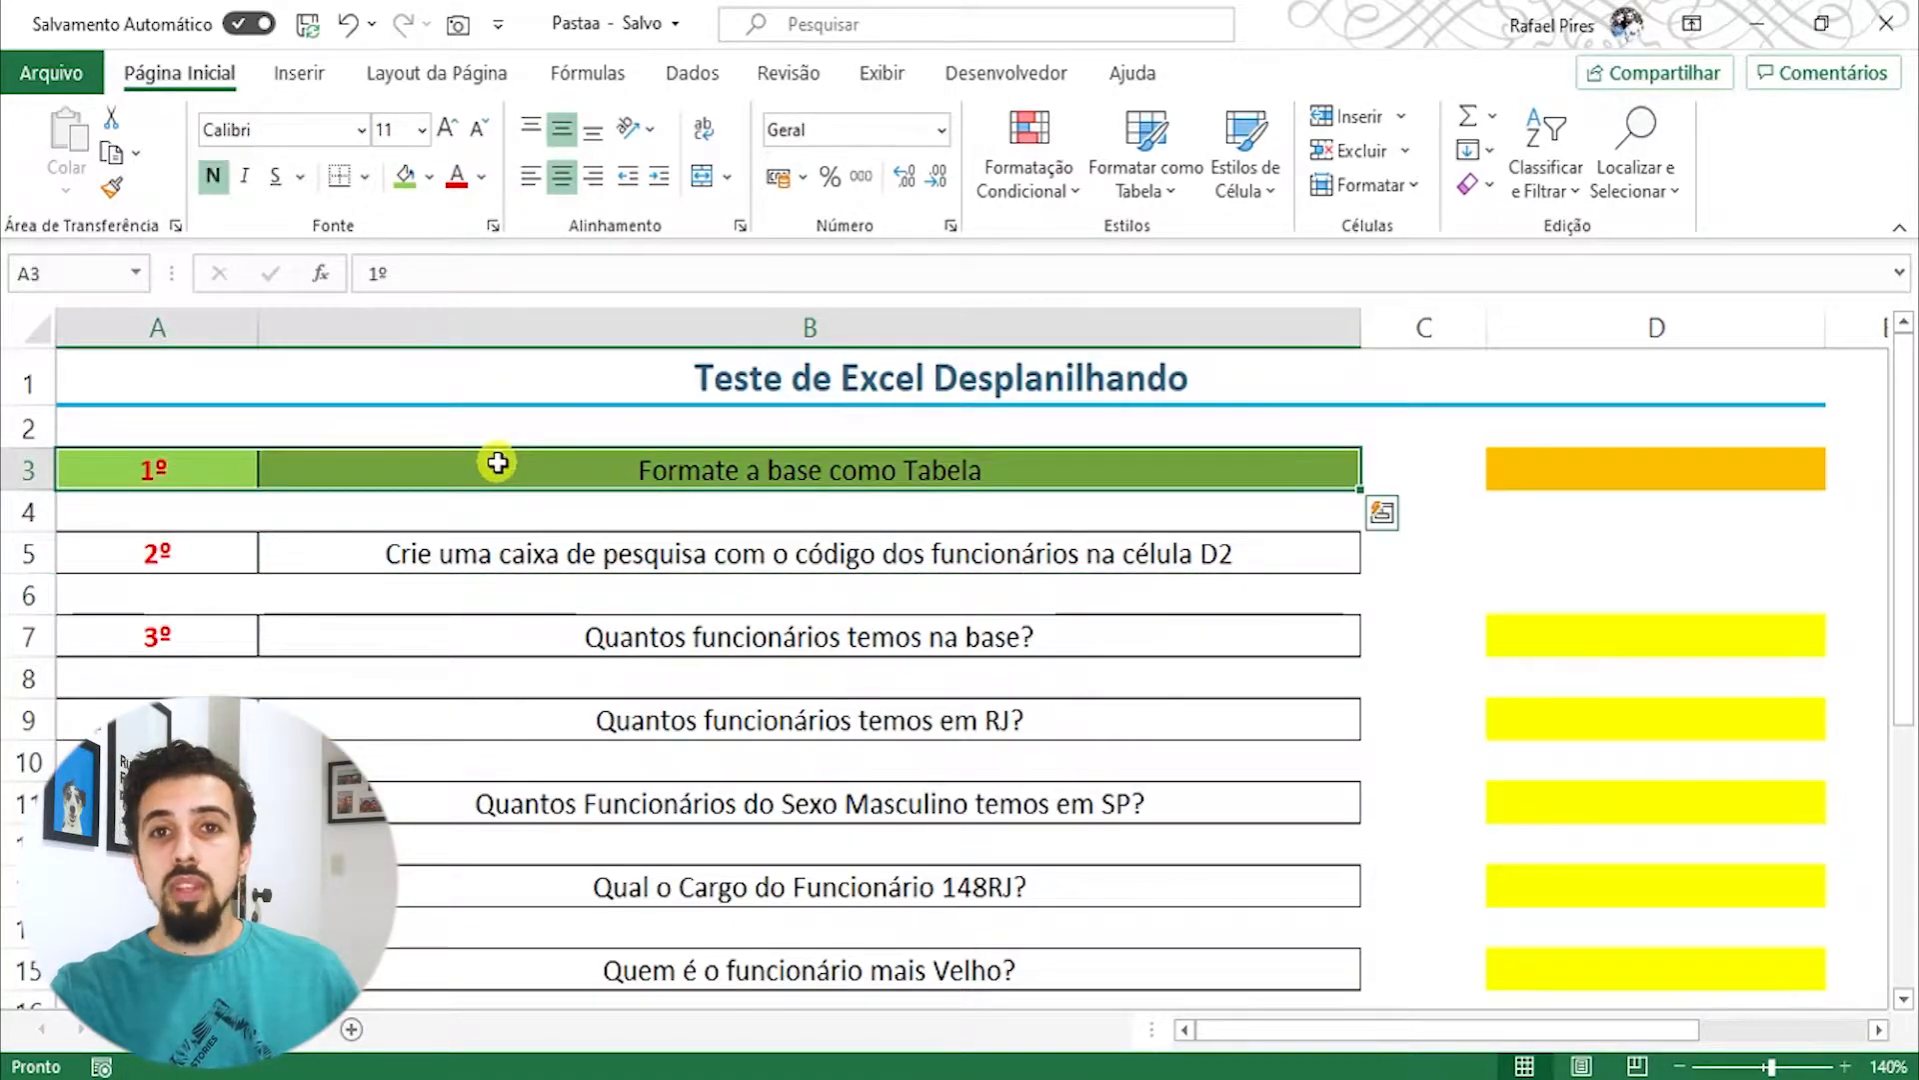
left_click_drag(158, 553, 373, 561)
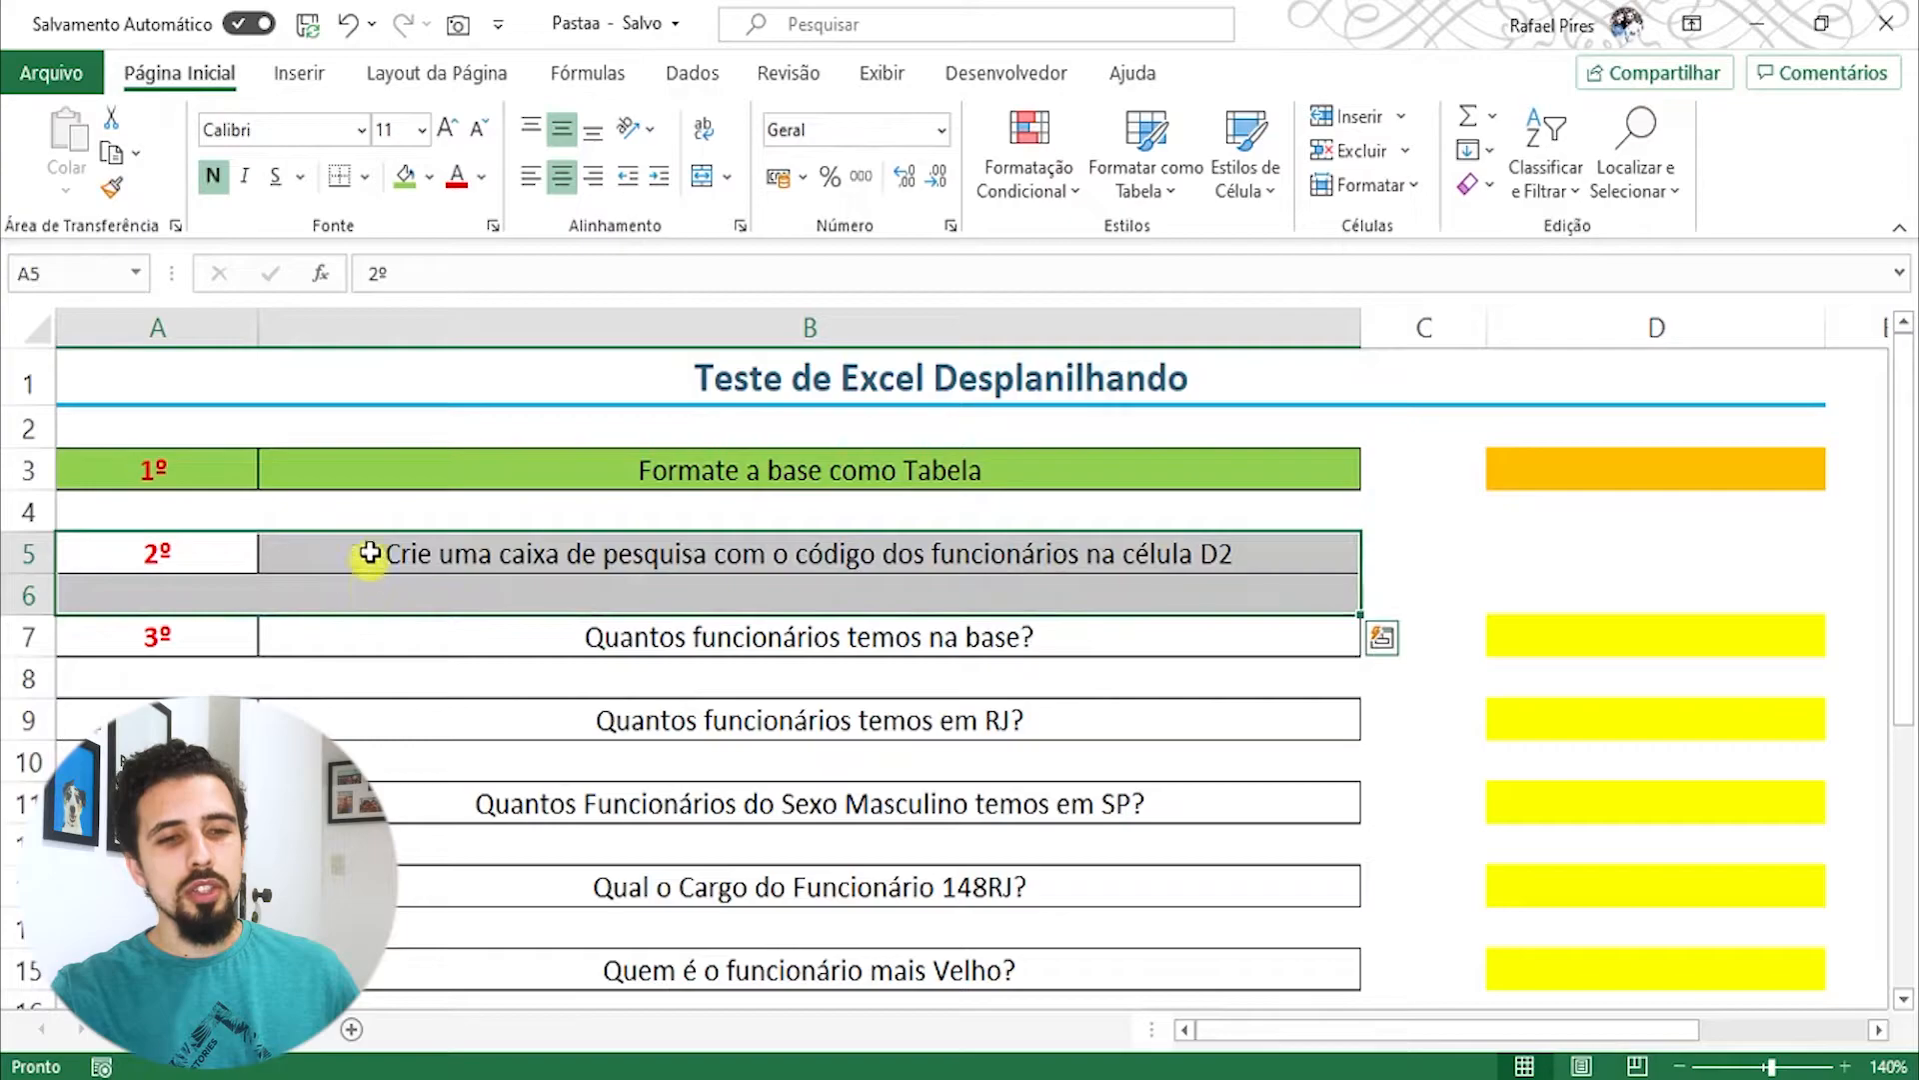
left_click(371, 543)
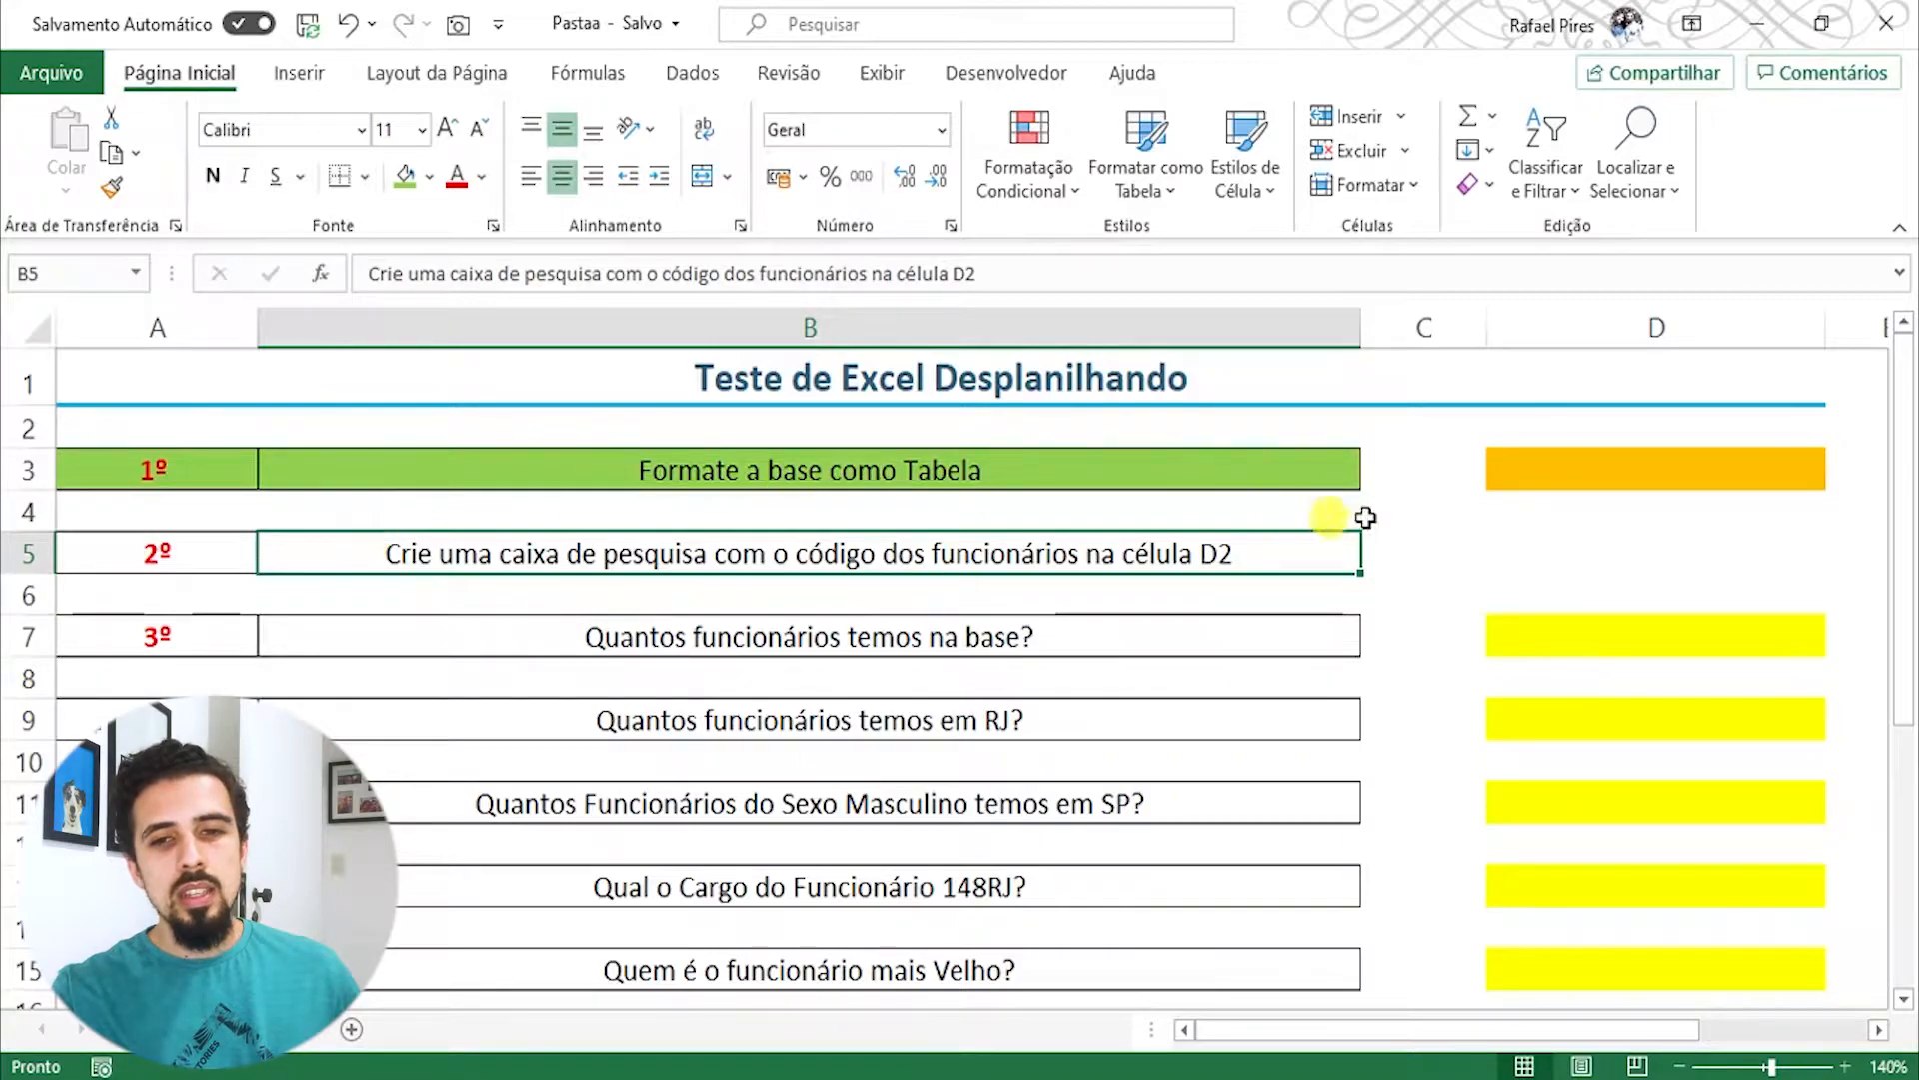
Step: Add a Lista data validation to the orange cell D3, with the employee codes A2:A20 of the Base sheet as source
left_click(1550, 470)
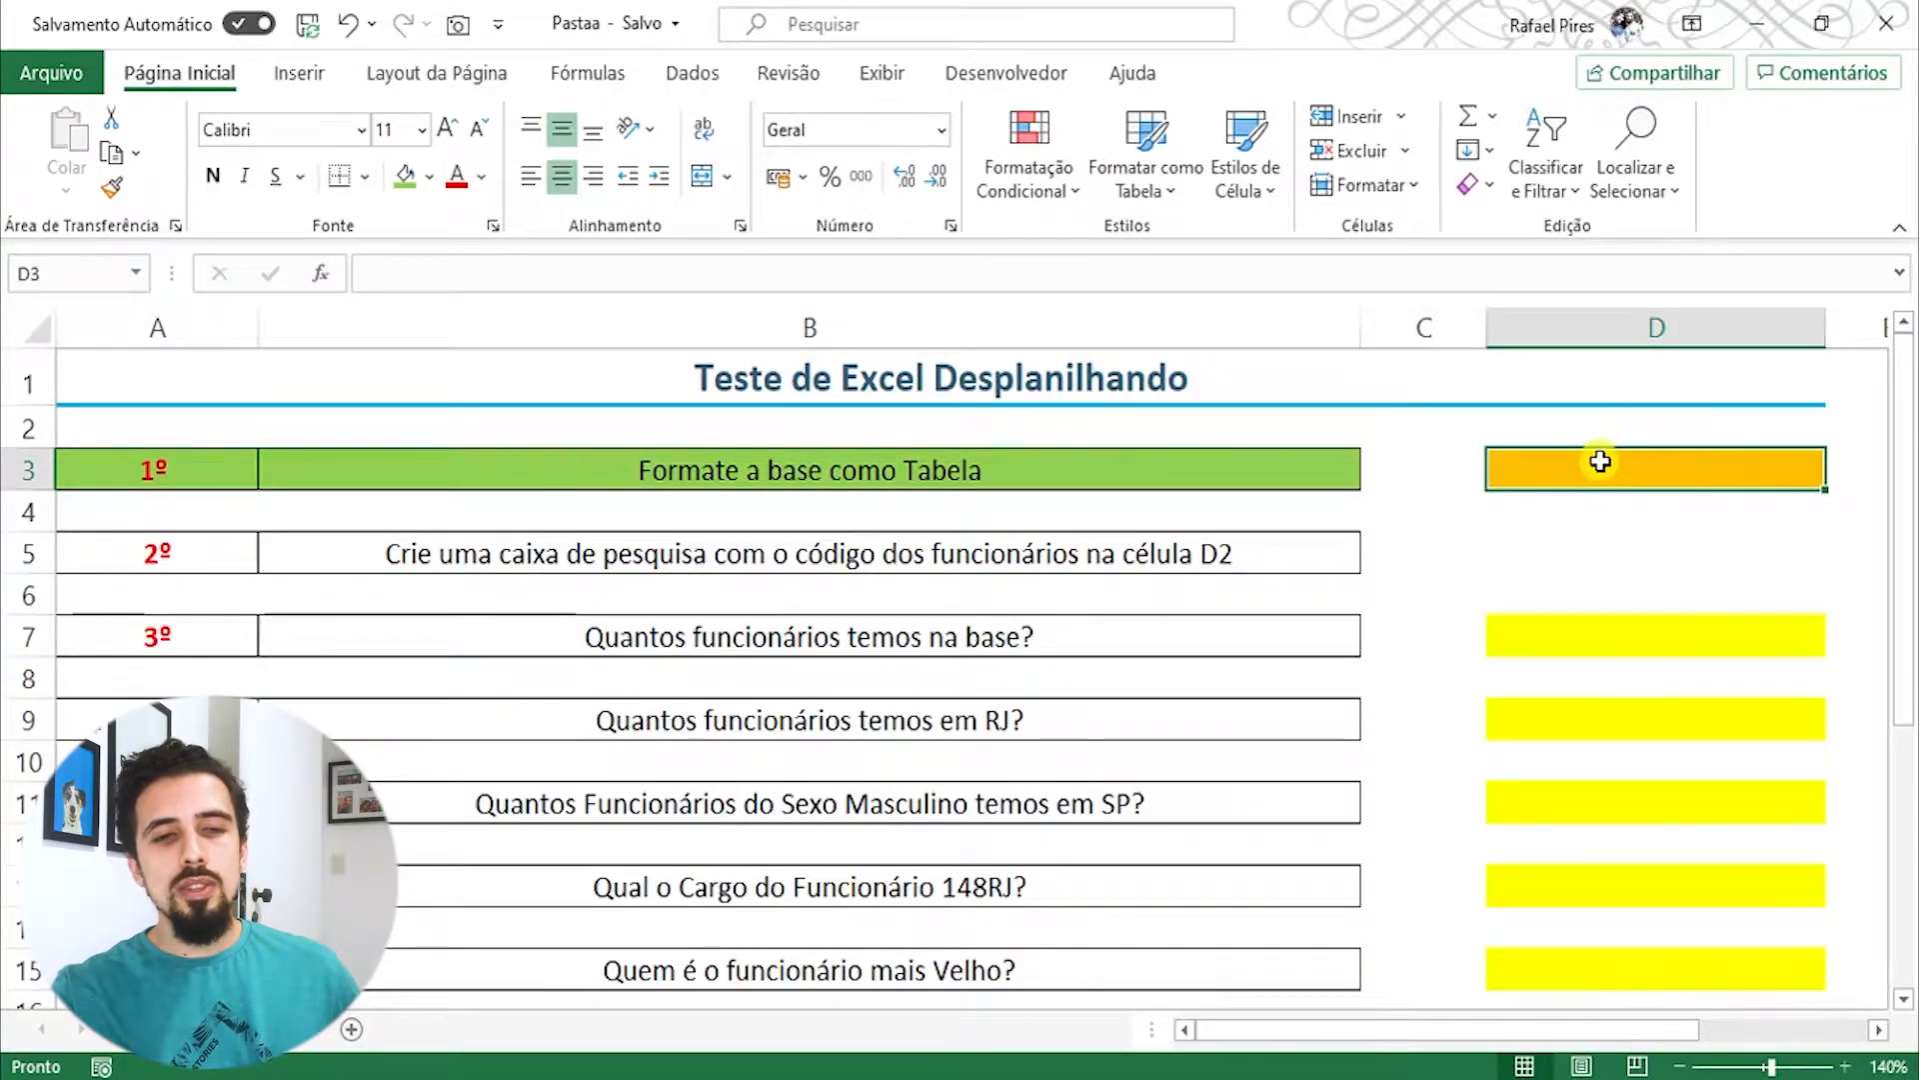
left_click(694, 74)
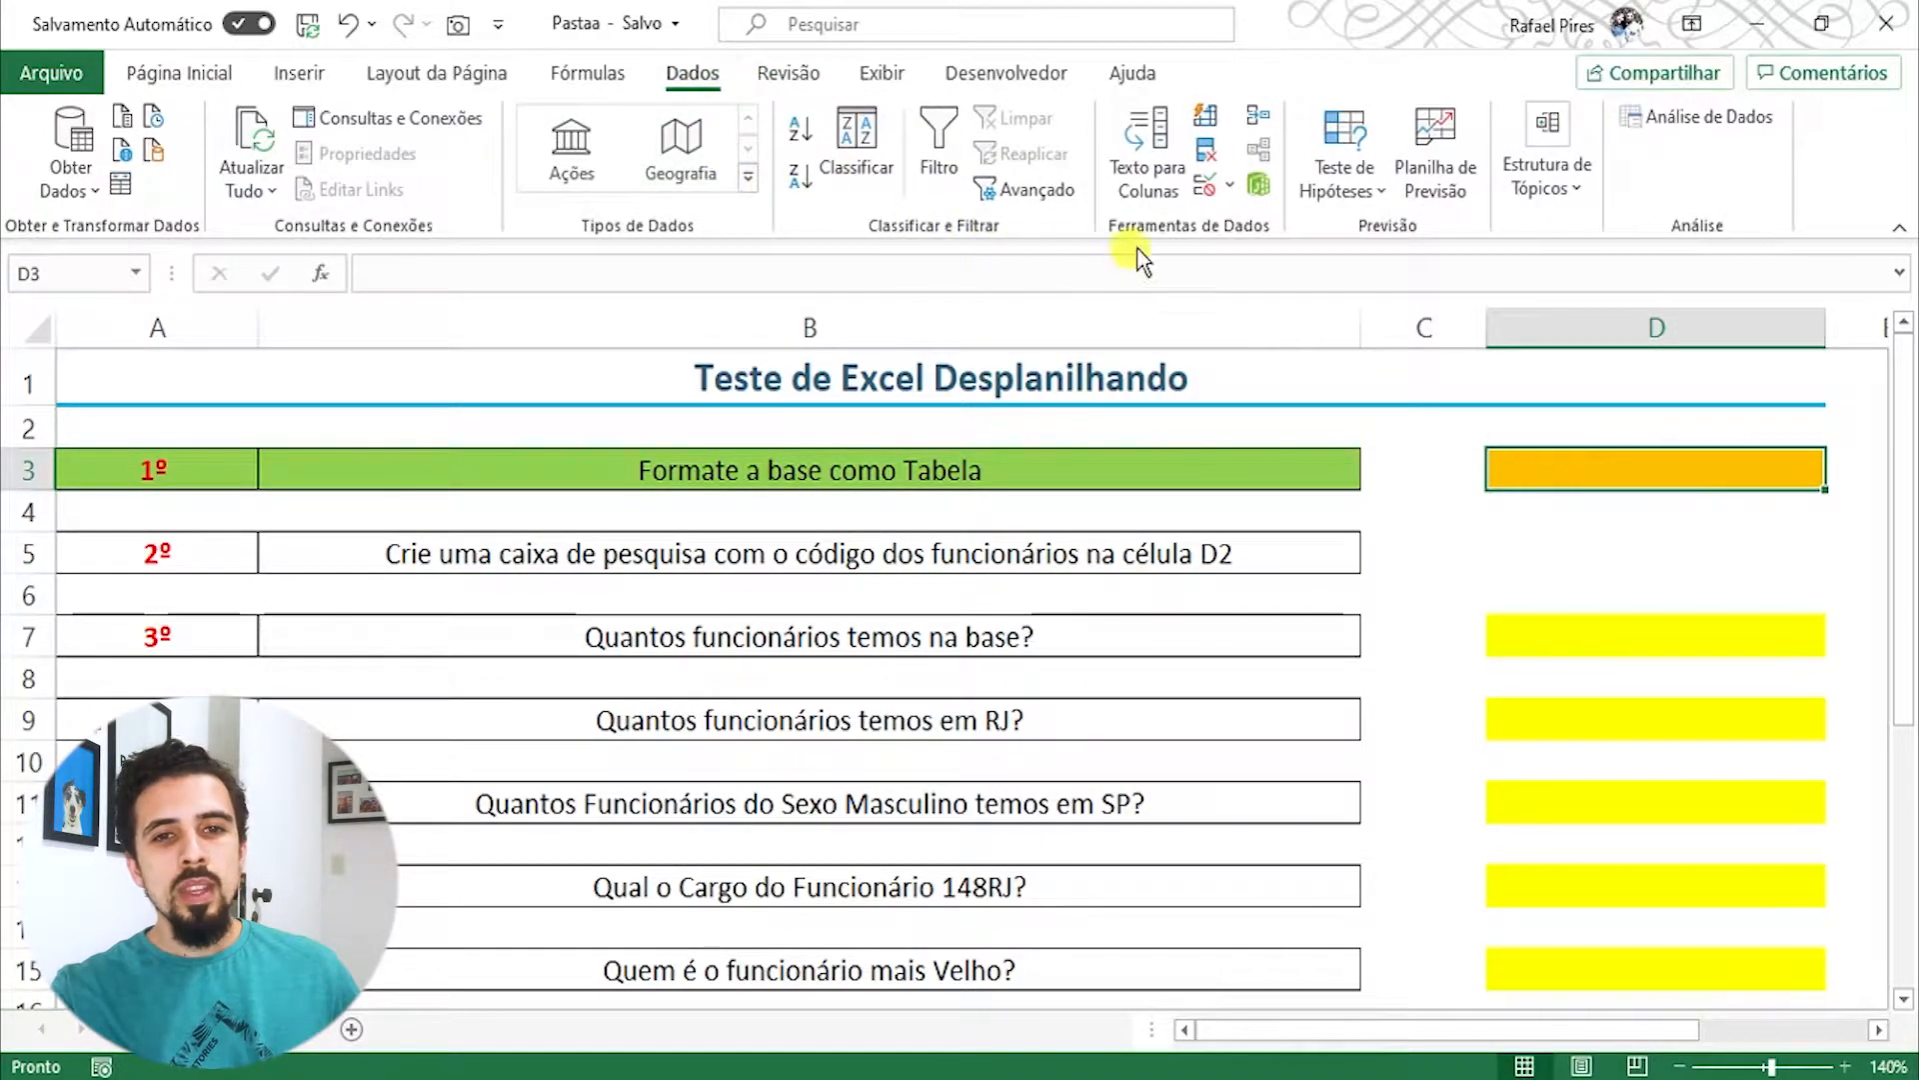
left_click(1207, 182)
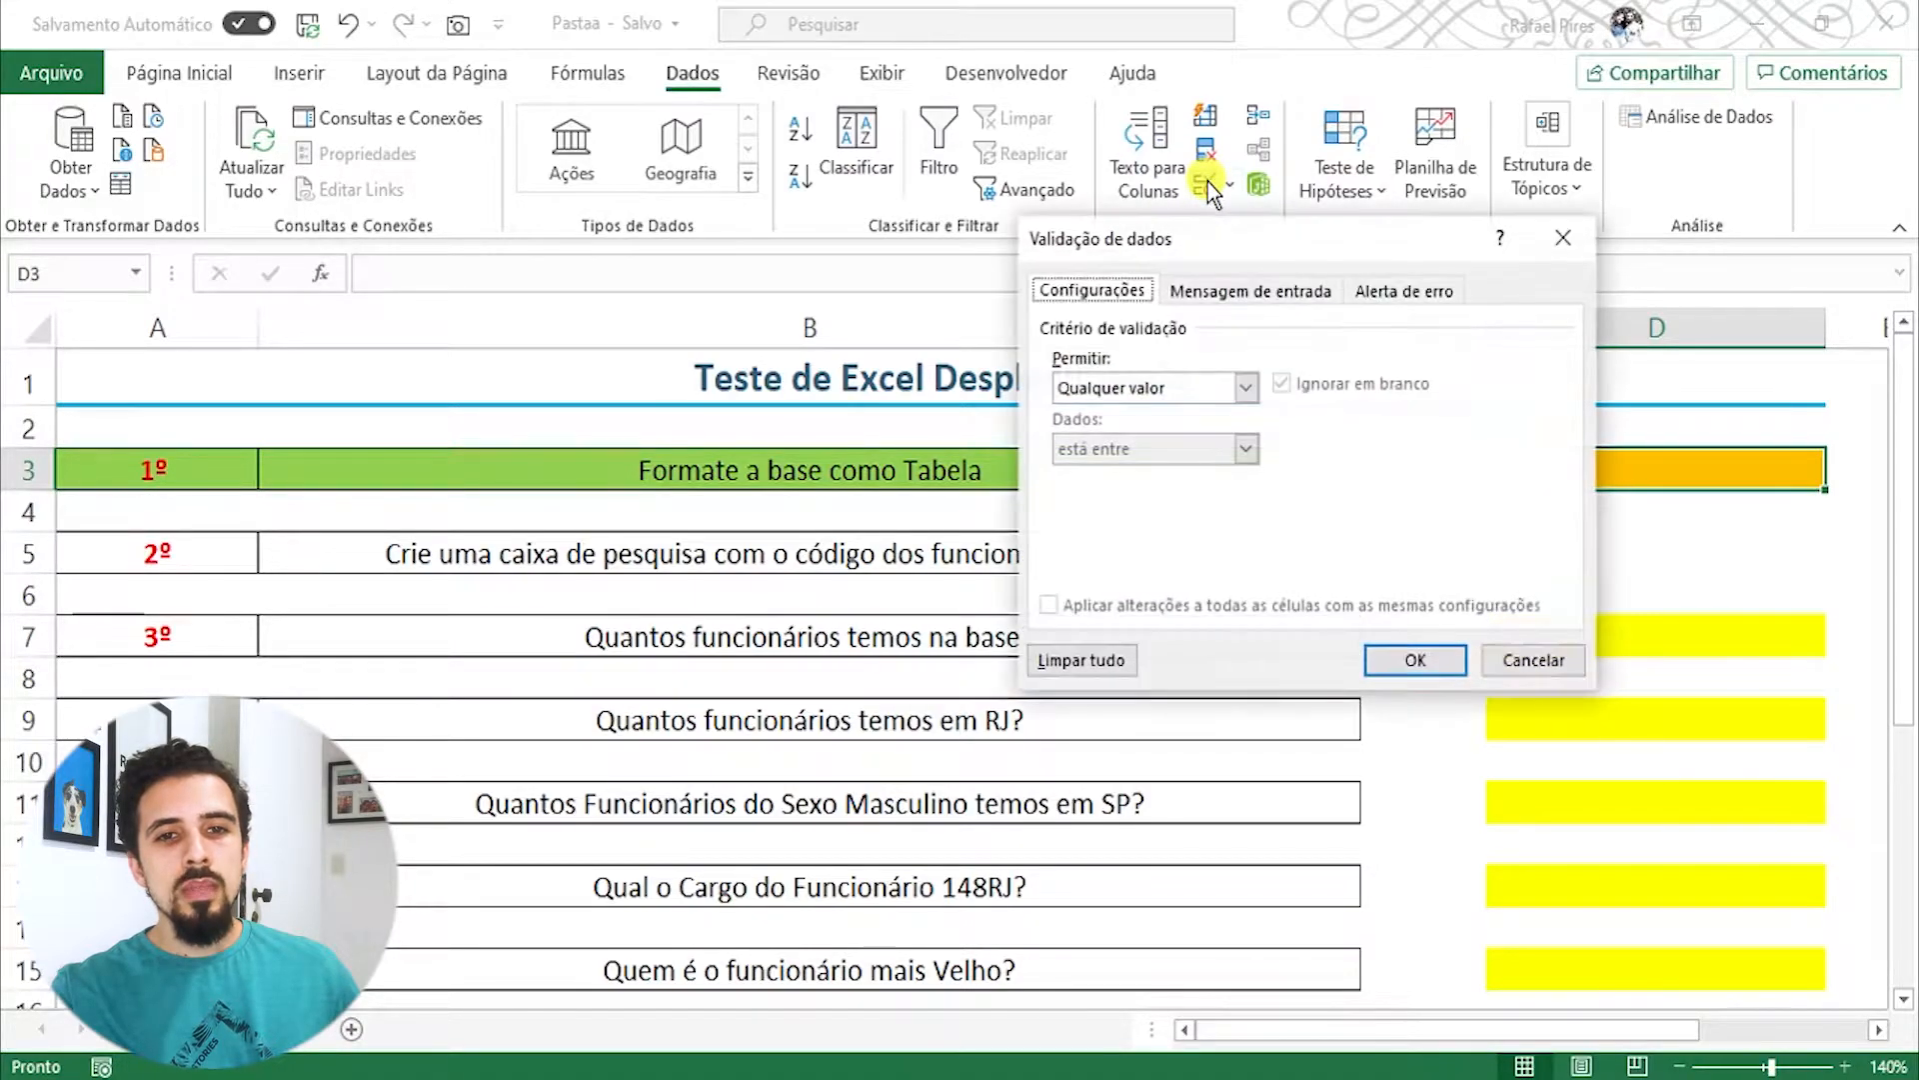
left_click(1147, 388)
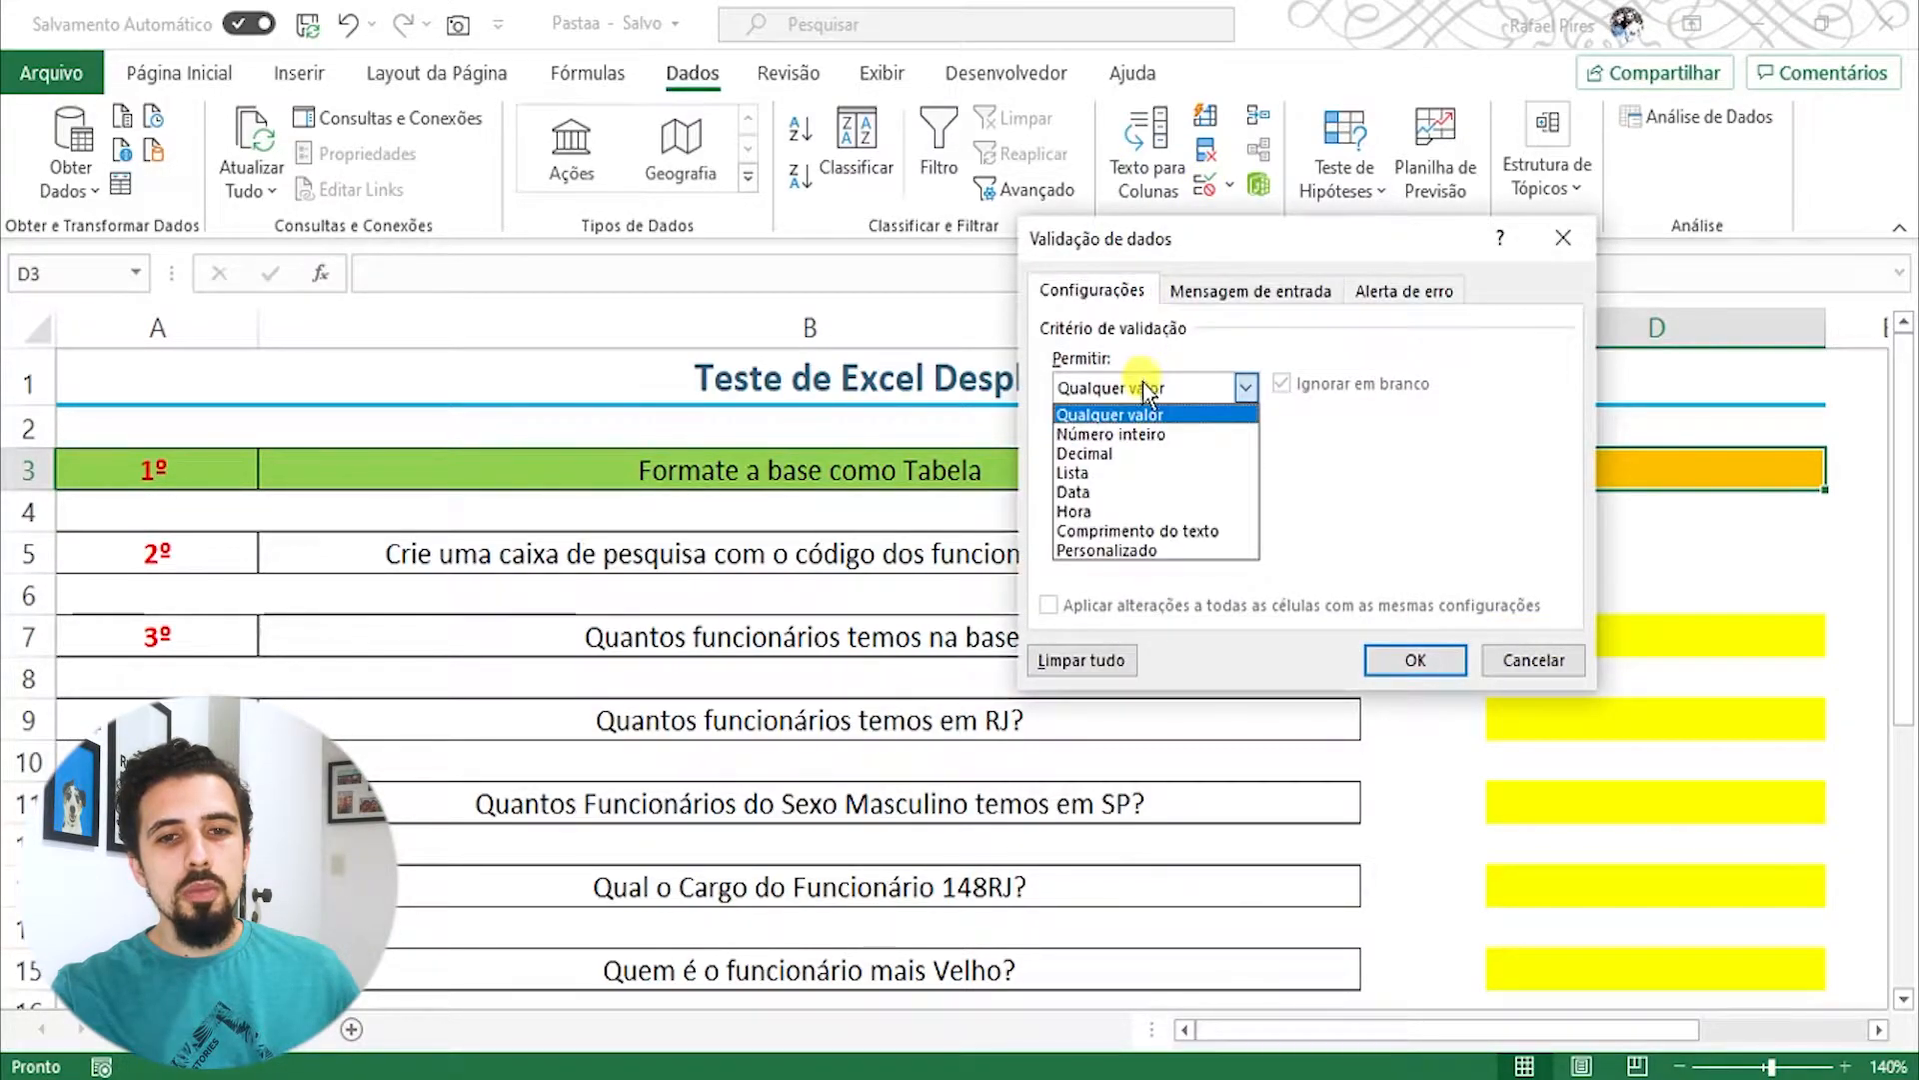
left_click(1075, 472)
left_click(1185, 506)
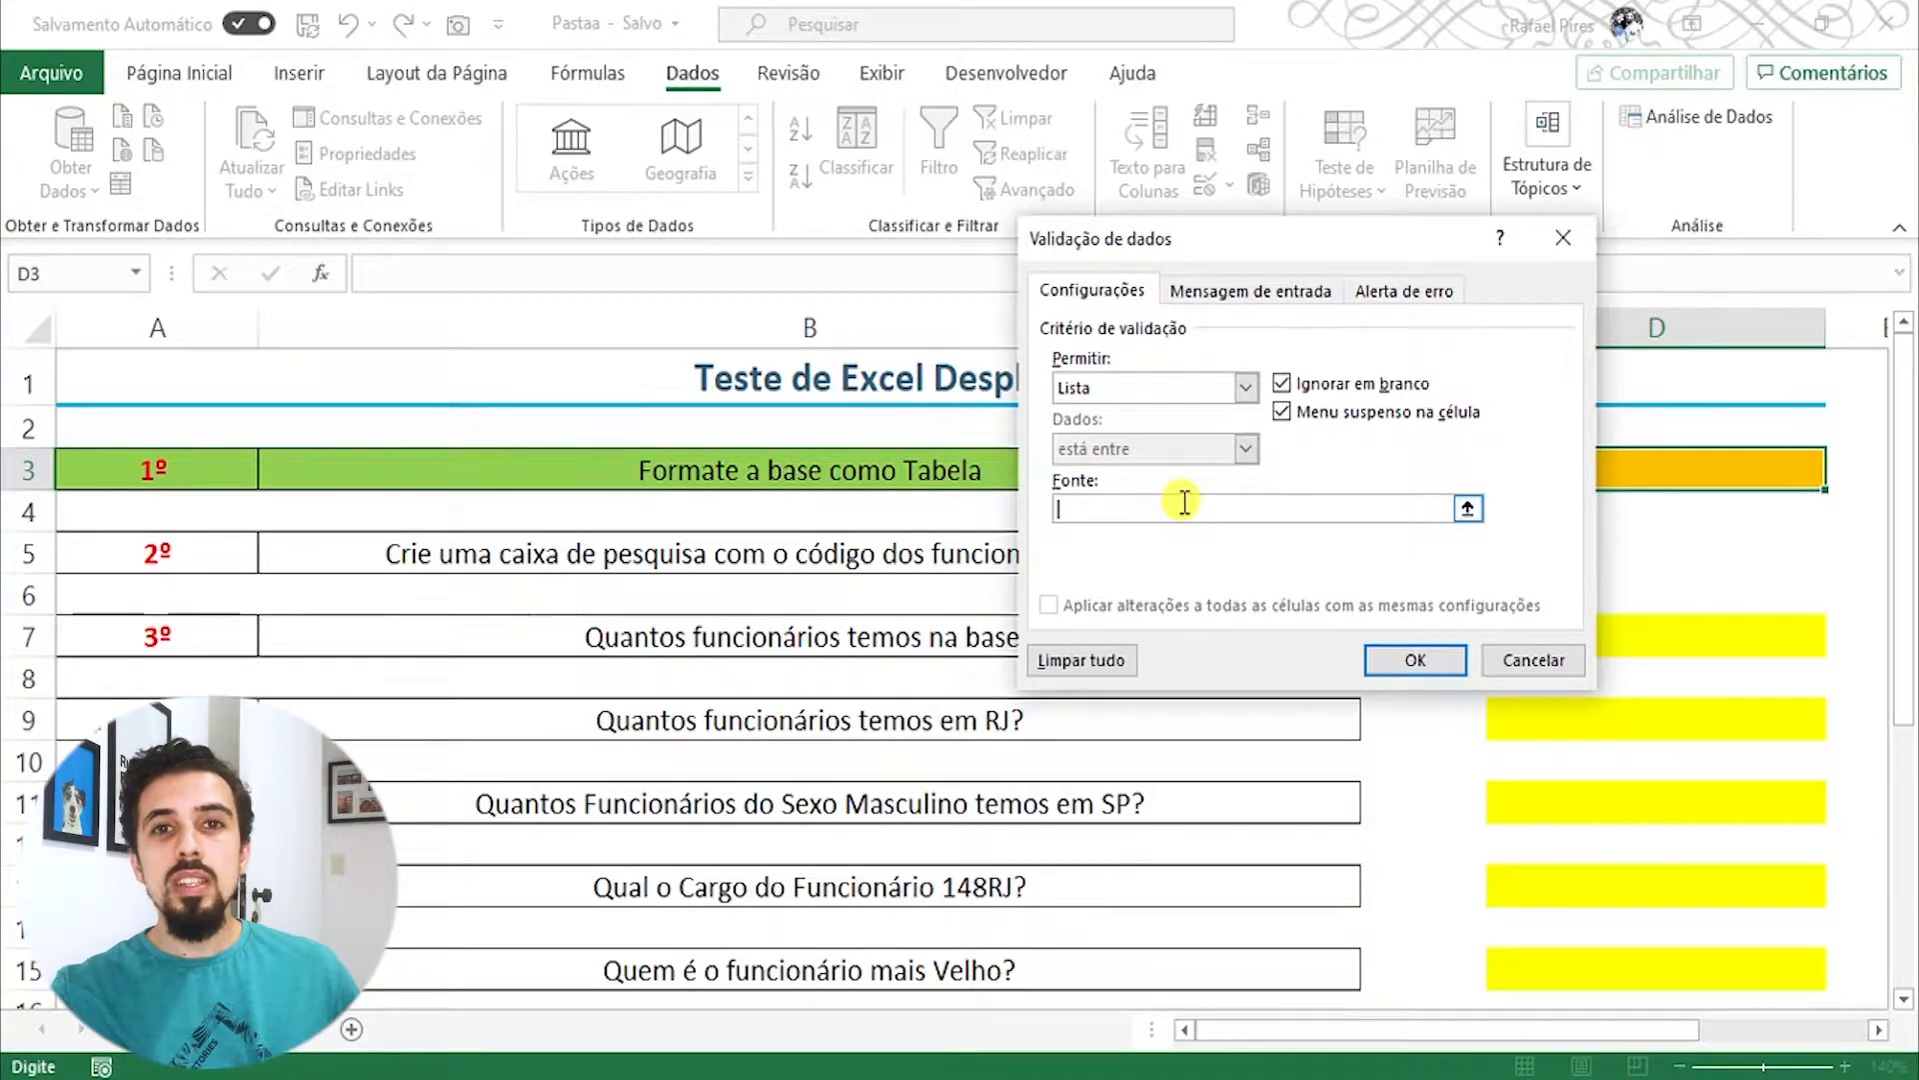
left_click(290, 1028)
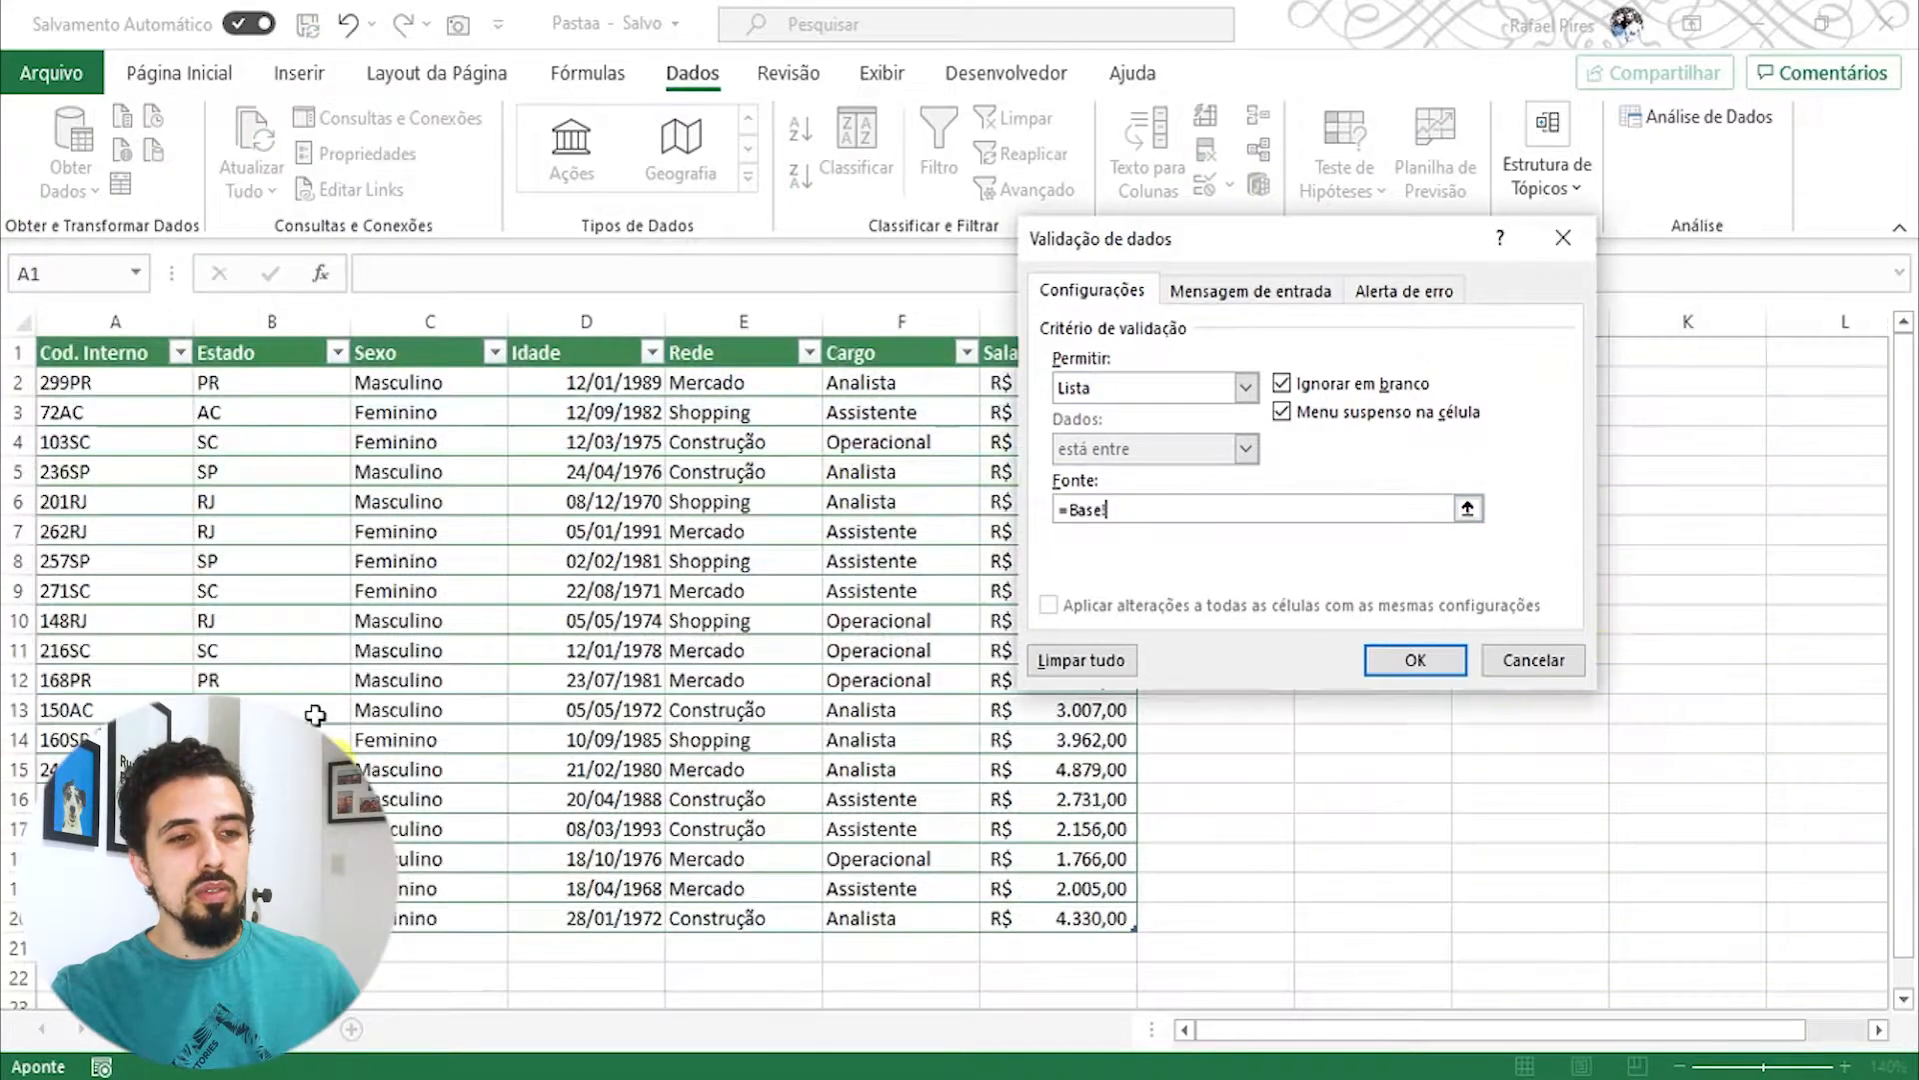
left_click_drag(100, 381, 120, 918)
left_click(1416, 660)
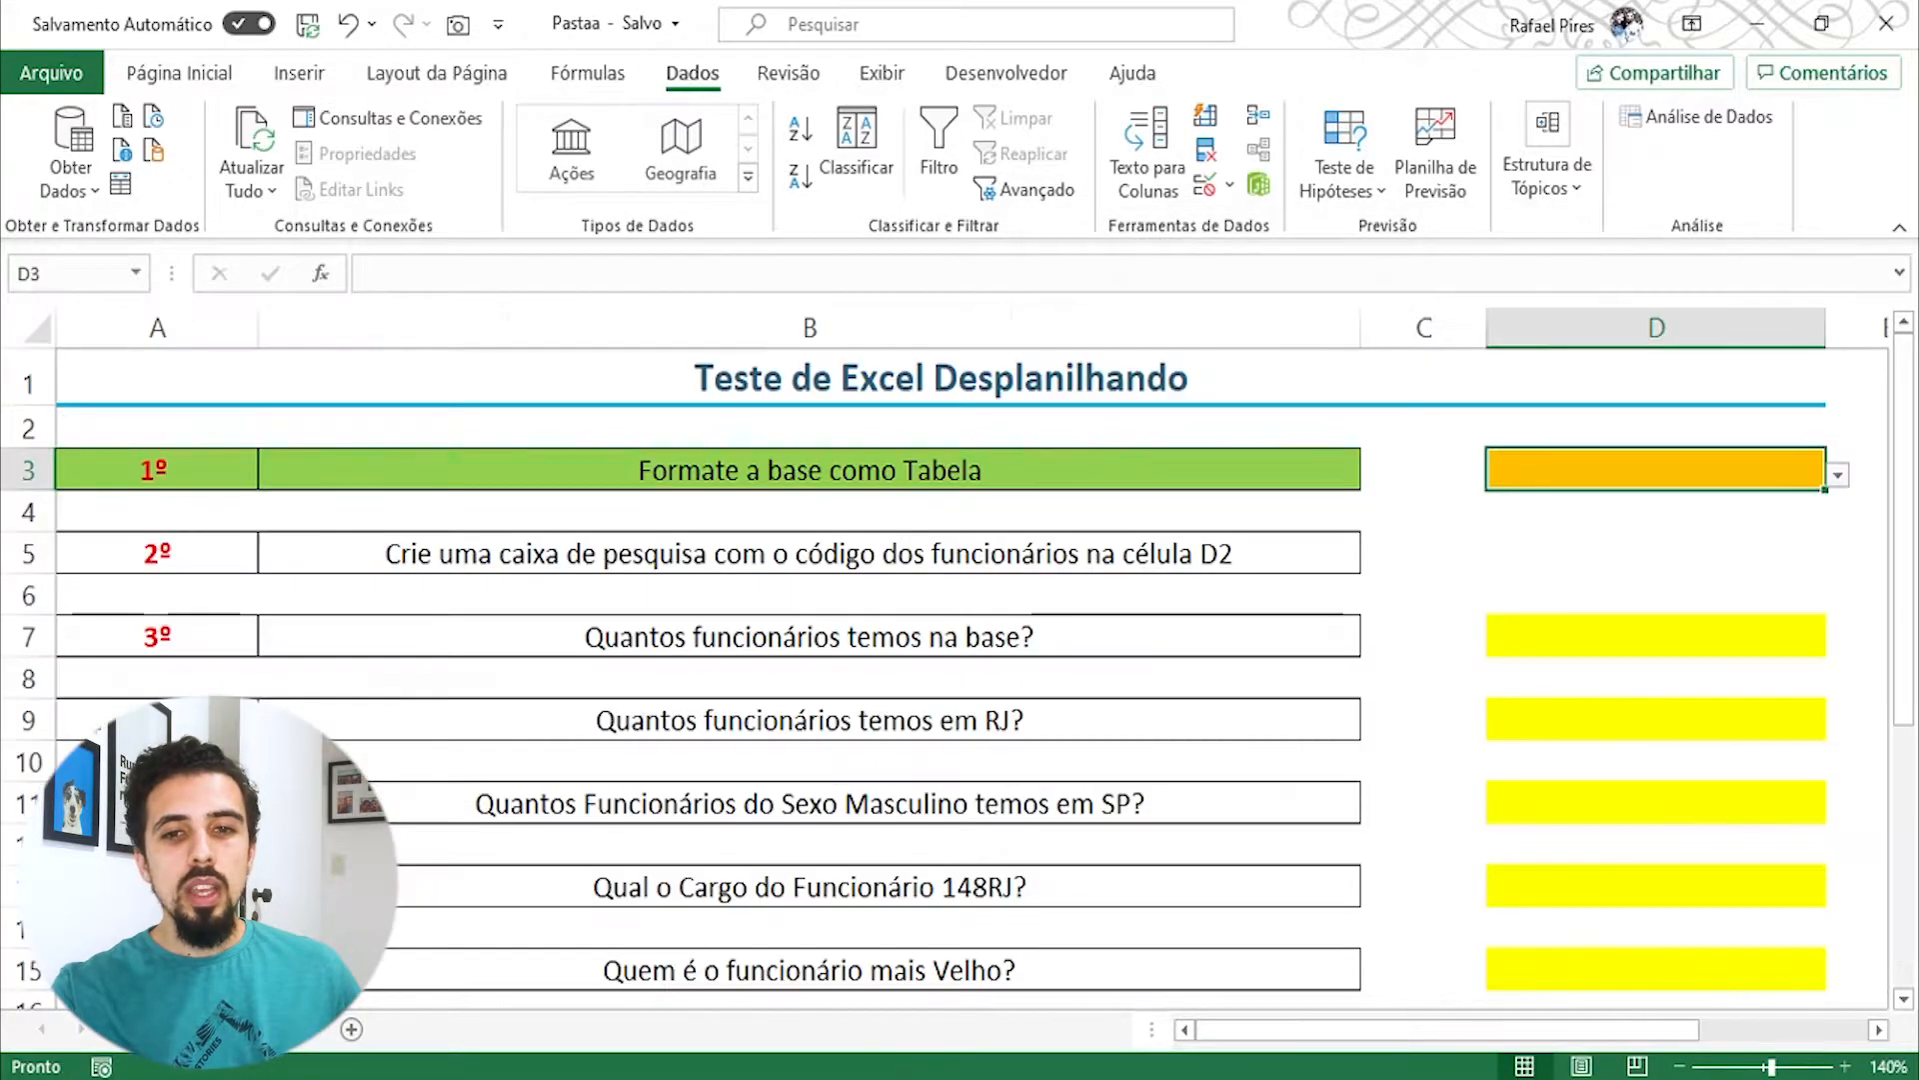
Step: Check the employee codes offered by the drop-down list in cell D3
left_click(1836, 476)
left_click_drag(1817, 566, 1812, 525)
key("Escape")
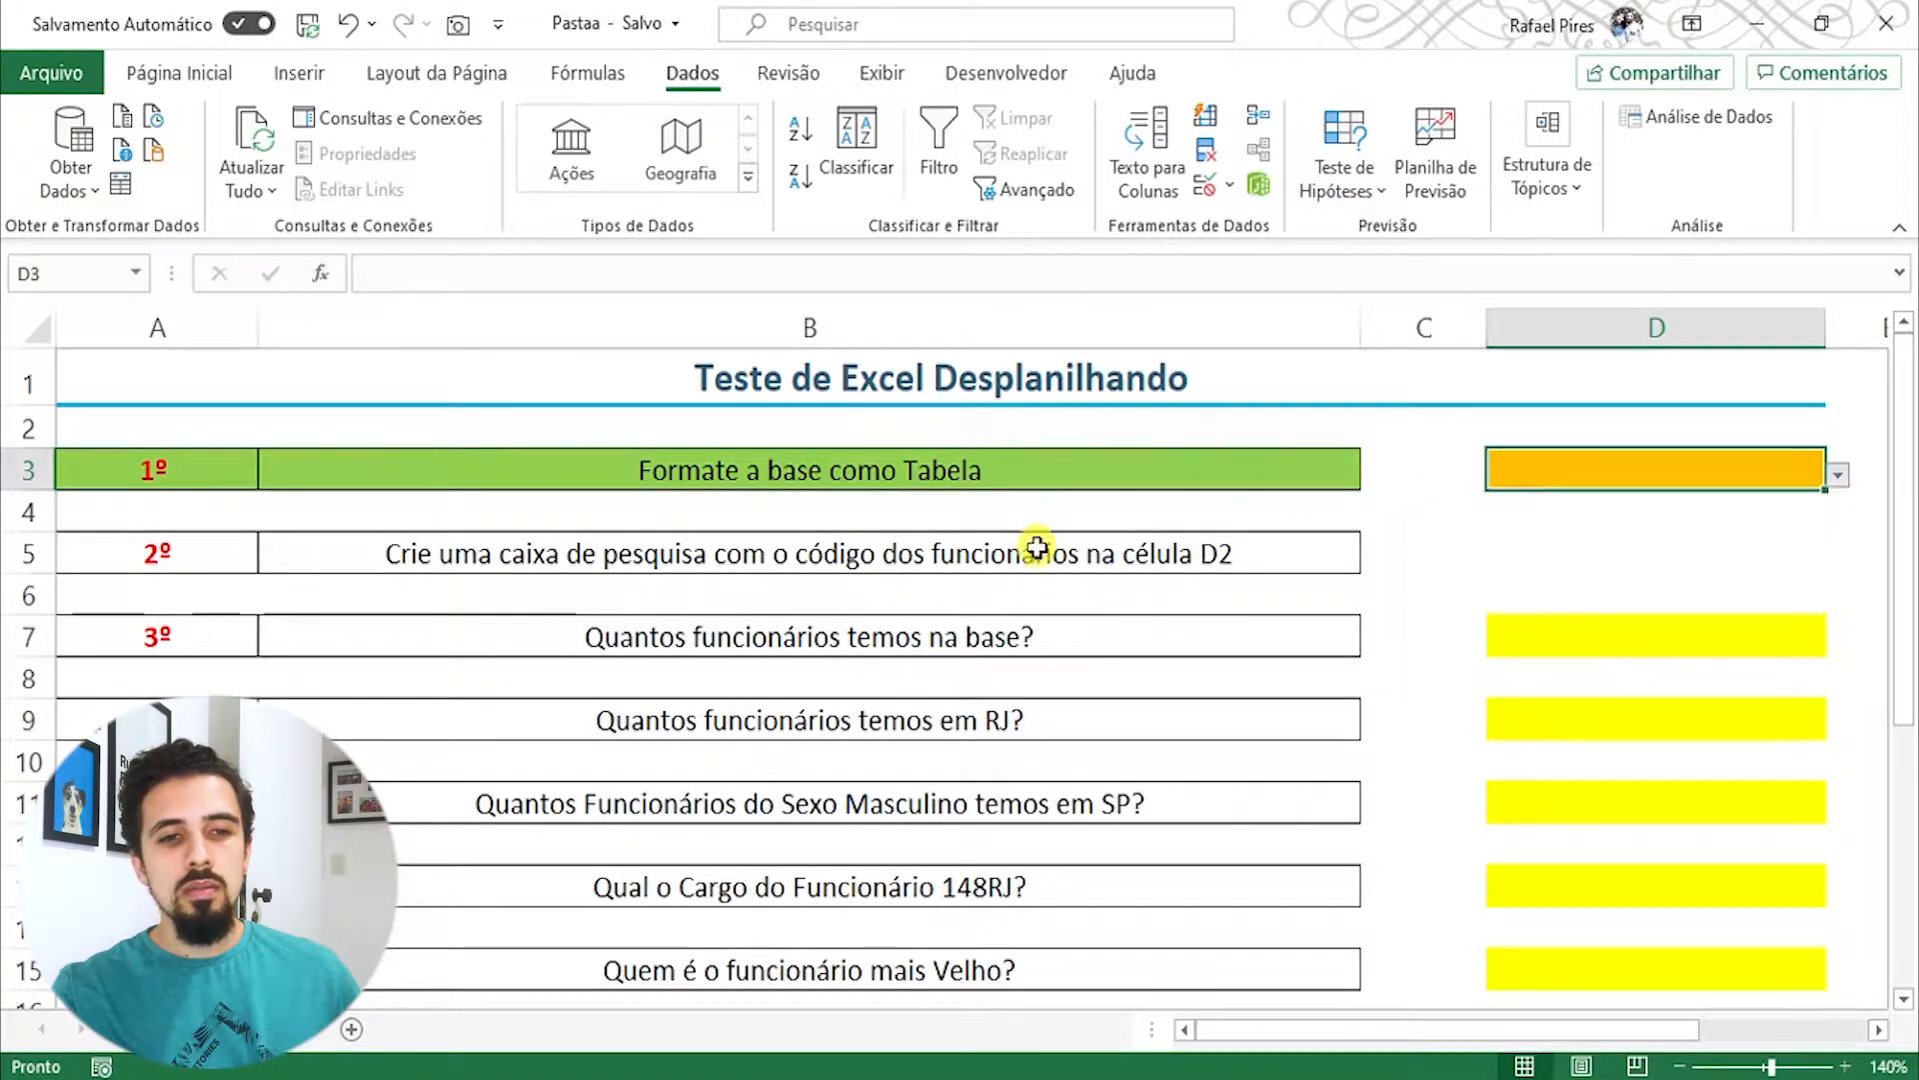
Step: Mark the second question as done by filling A5:B5 with light green
left_click(235, 561)
left_click_drag(235, 561, 352, 564)
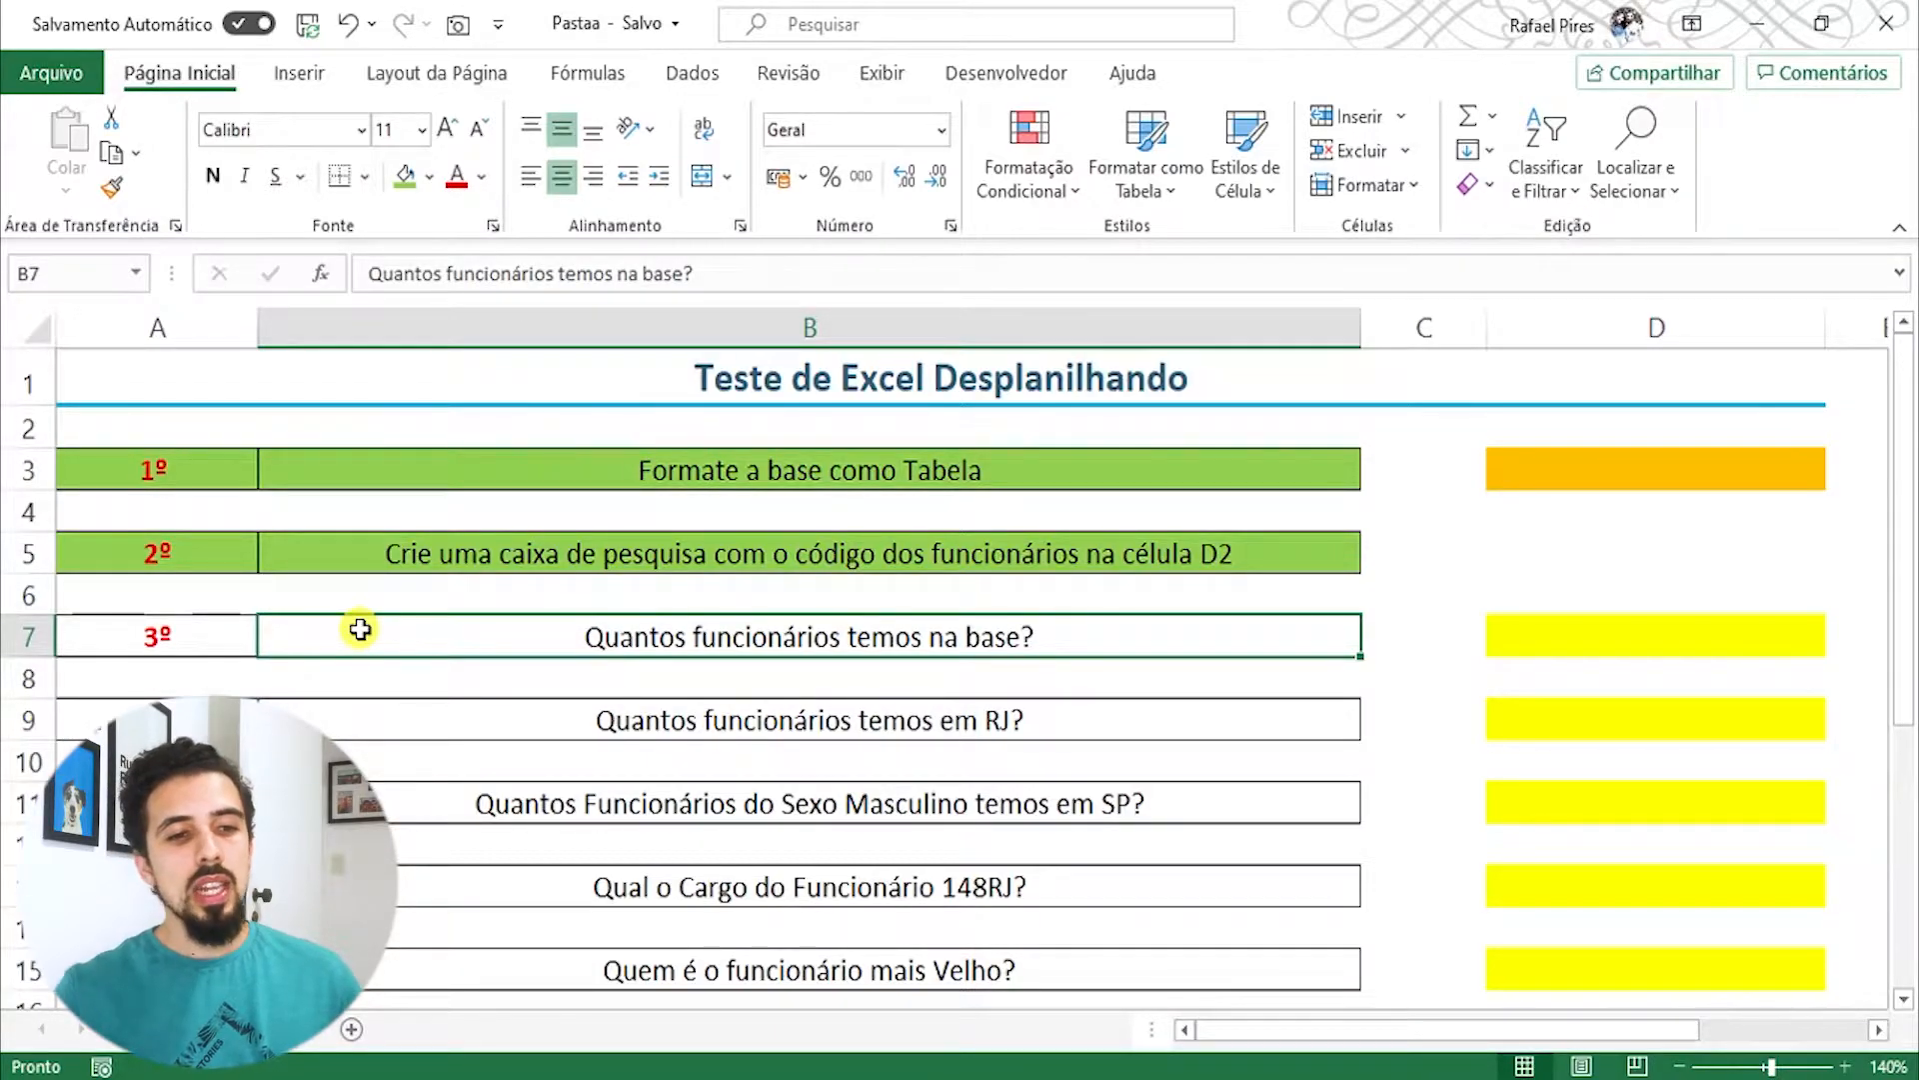
Step: Check the employee table on the Base sheet and start a CONT.VALORES formula in cell D7 of the test sheet
left_click(150, 1029)
left_click(147, 436)
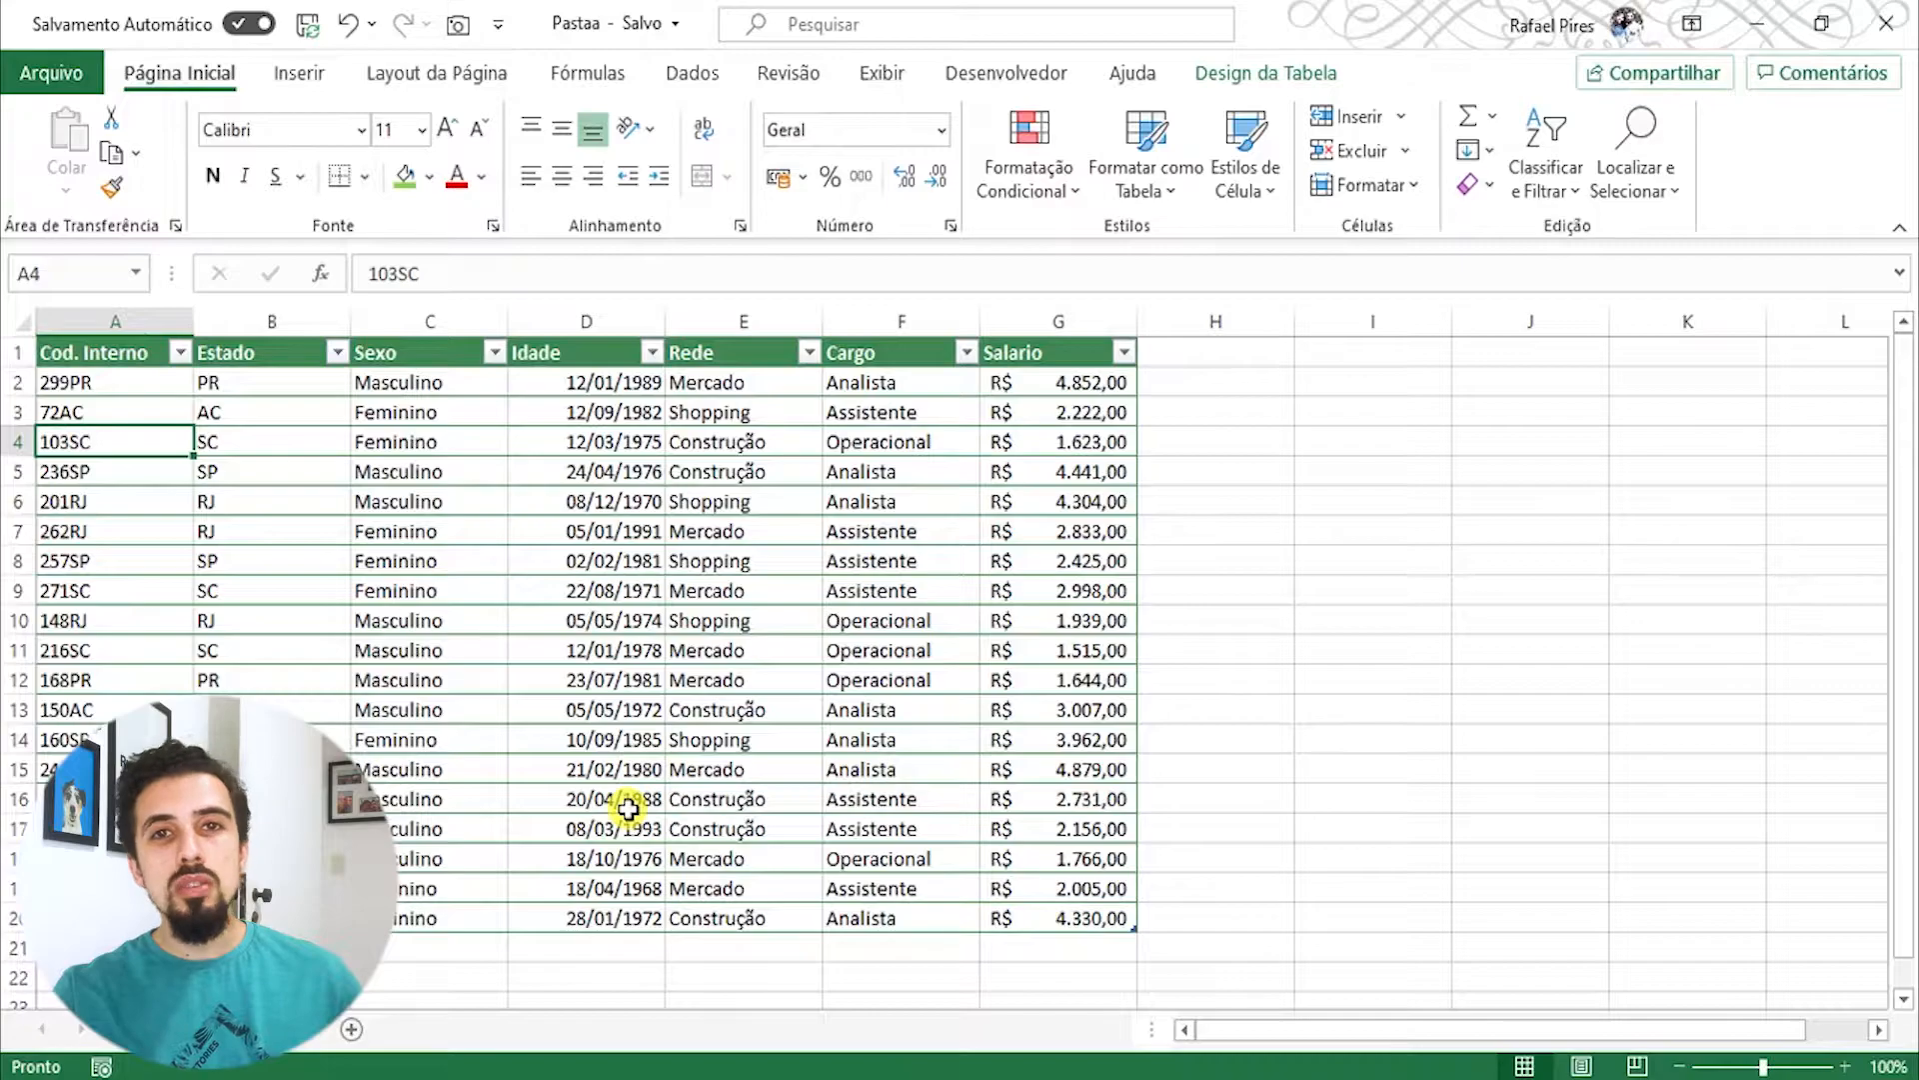
left_click(155, 322)
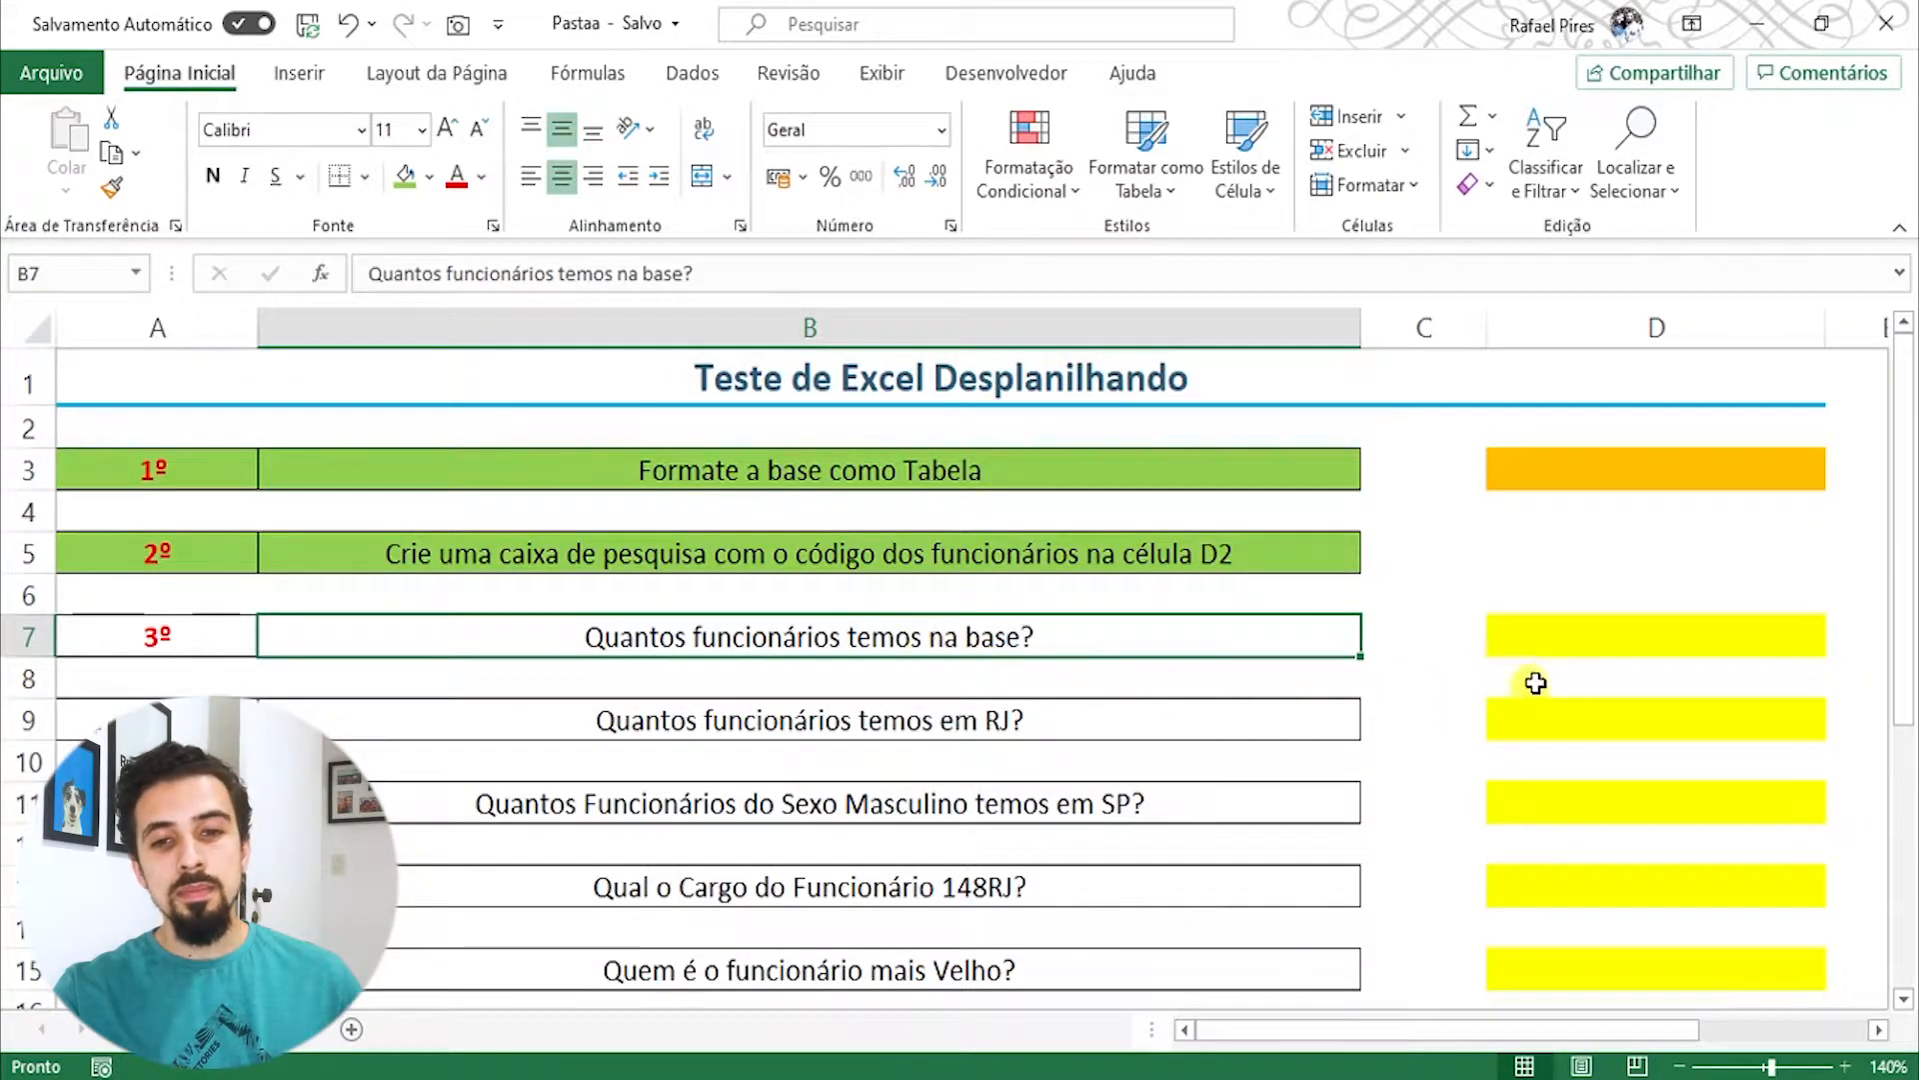
left_click(1539, 634)
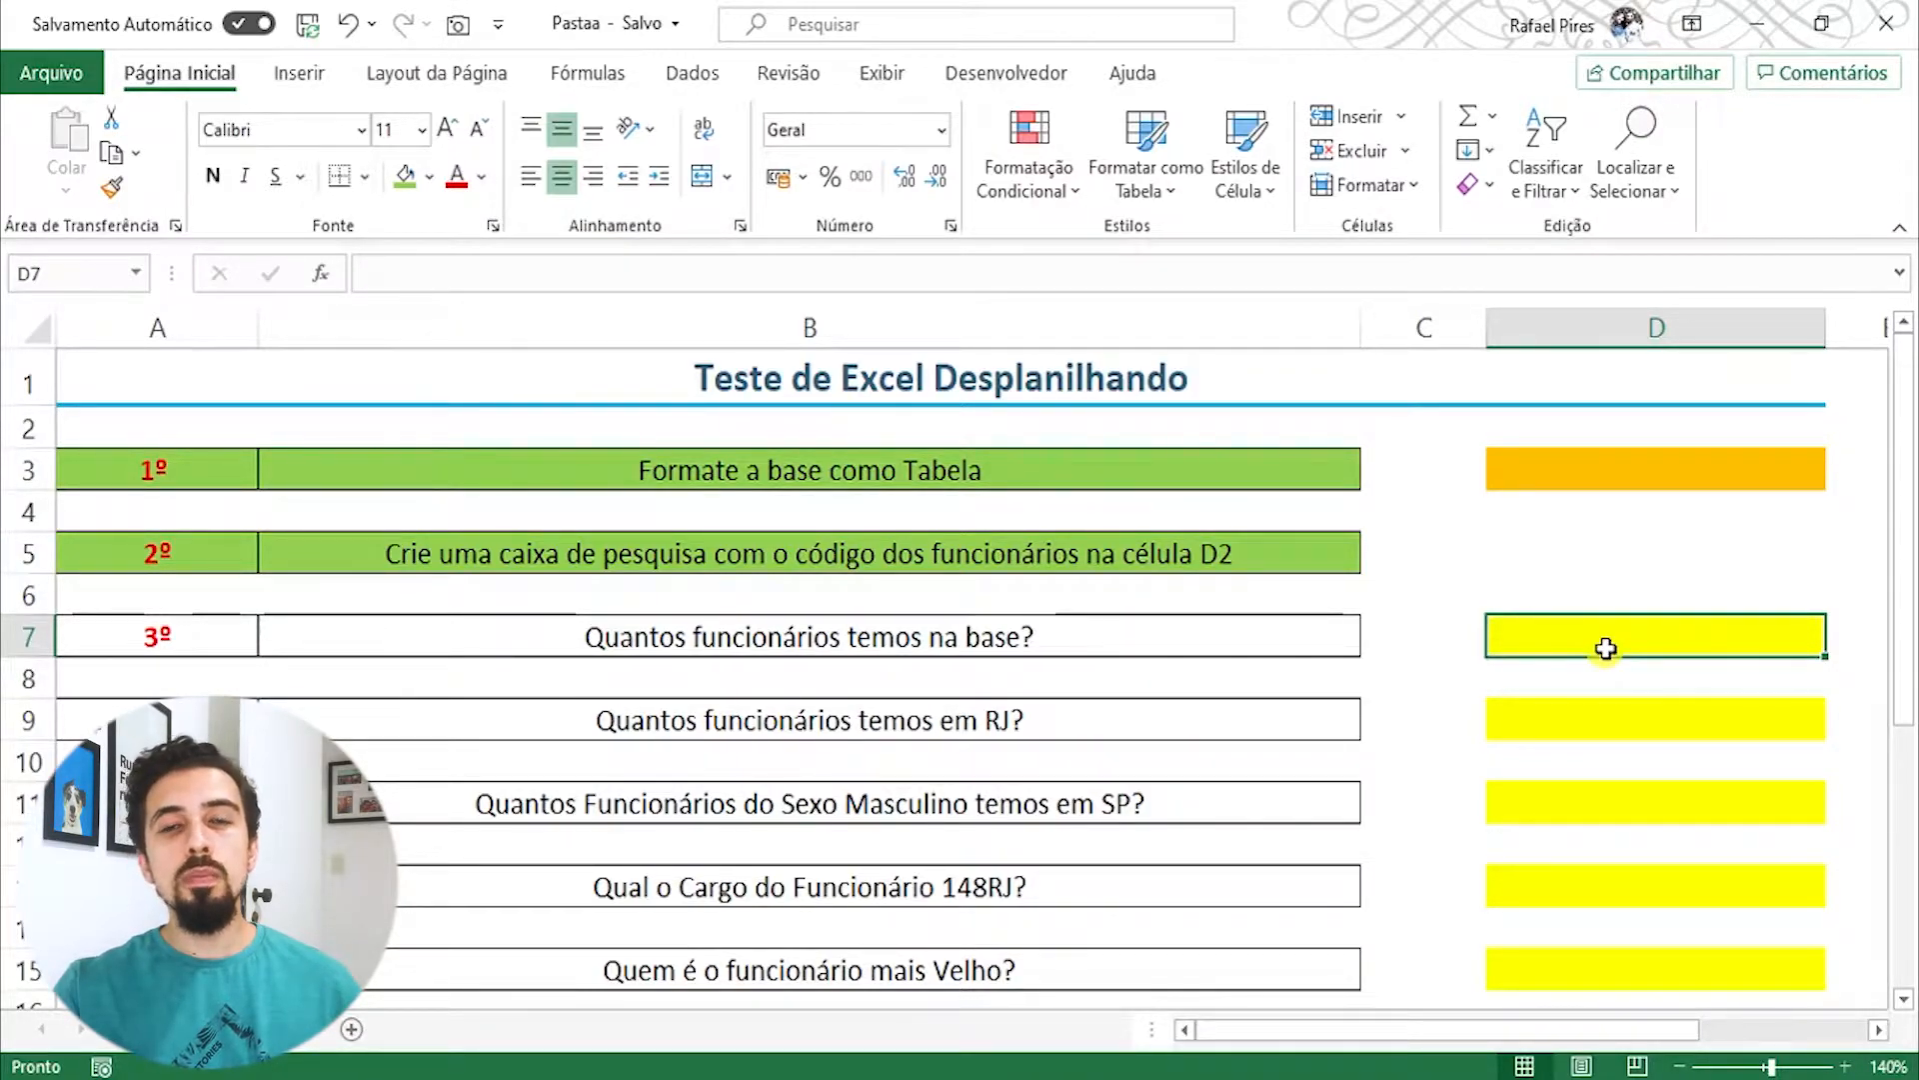
type("=cont")
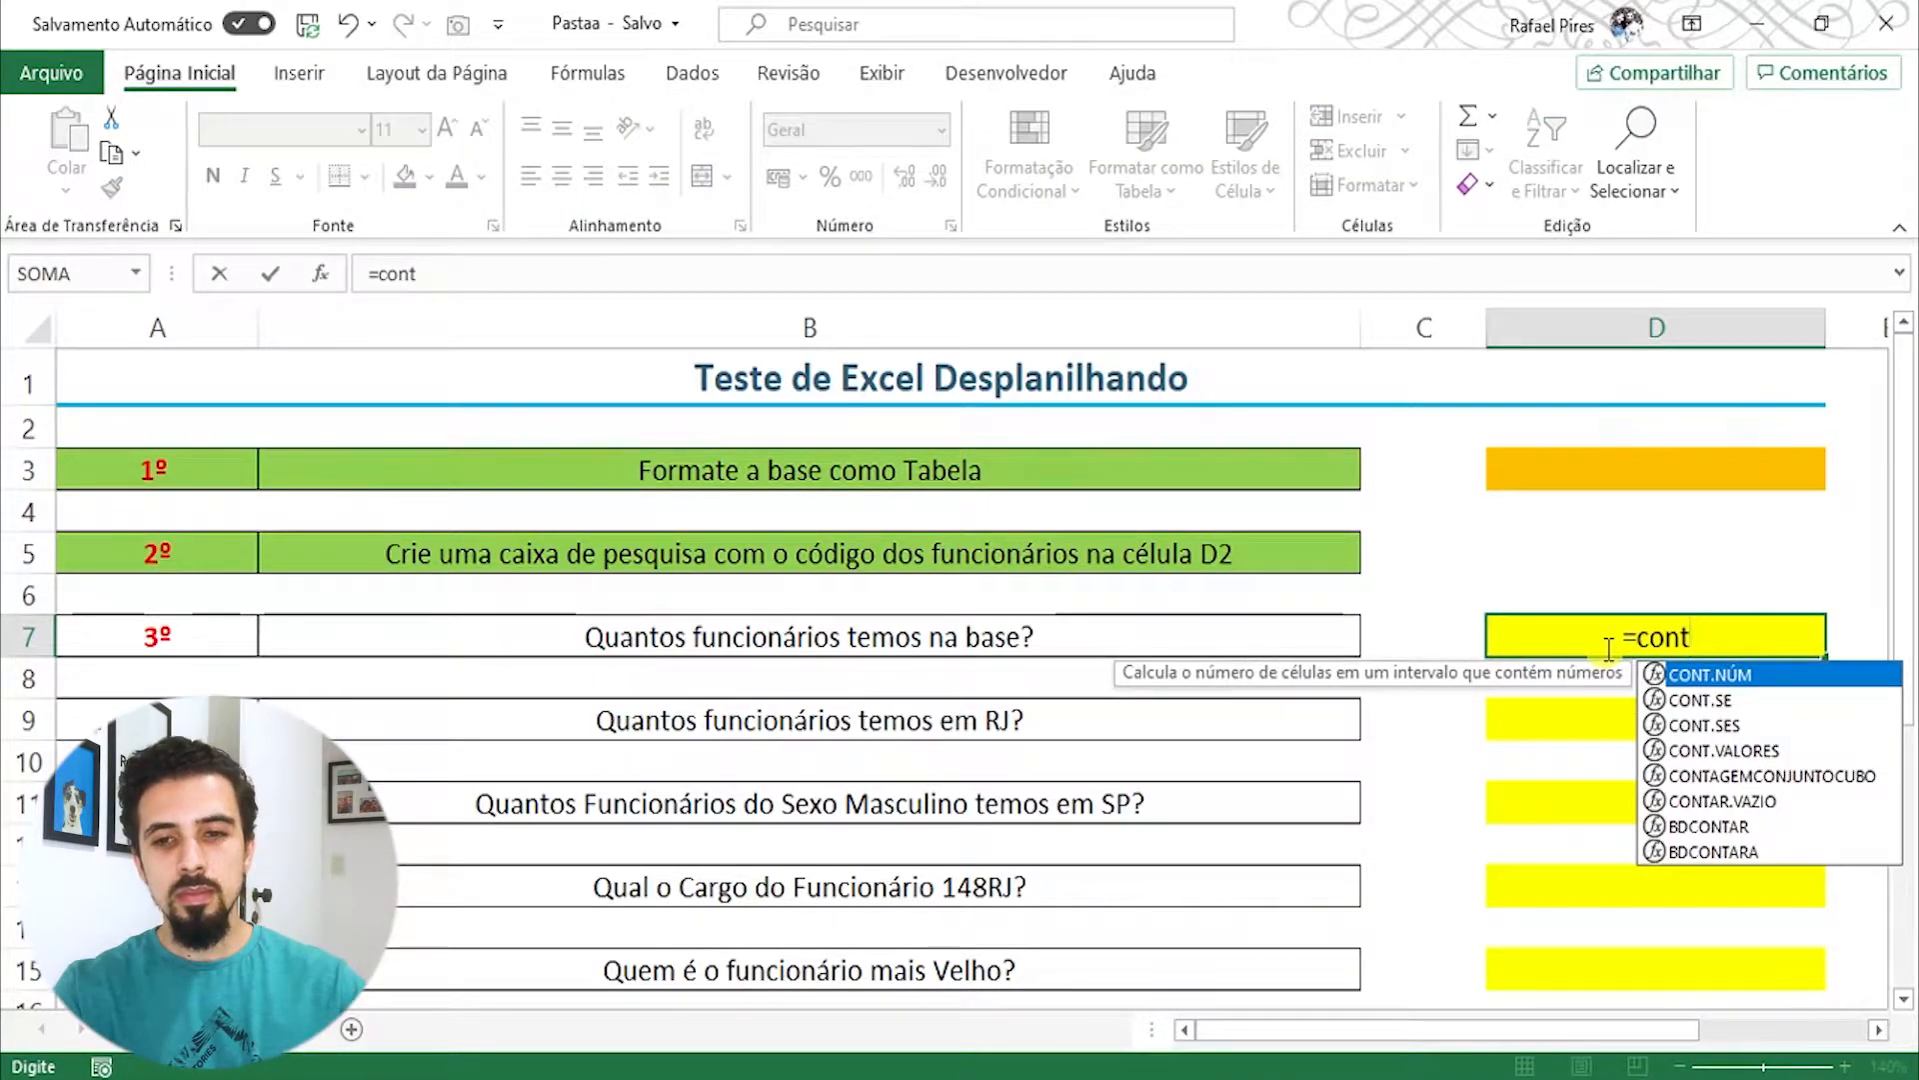
key("Down")
key("Down")
key("Down")
key("Tab")
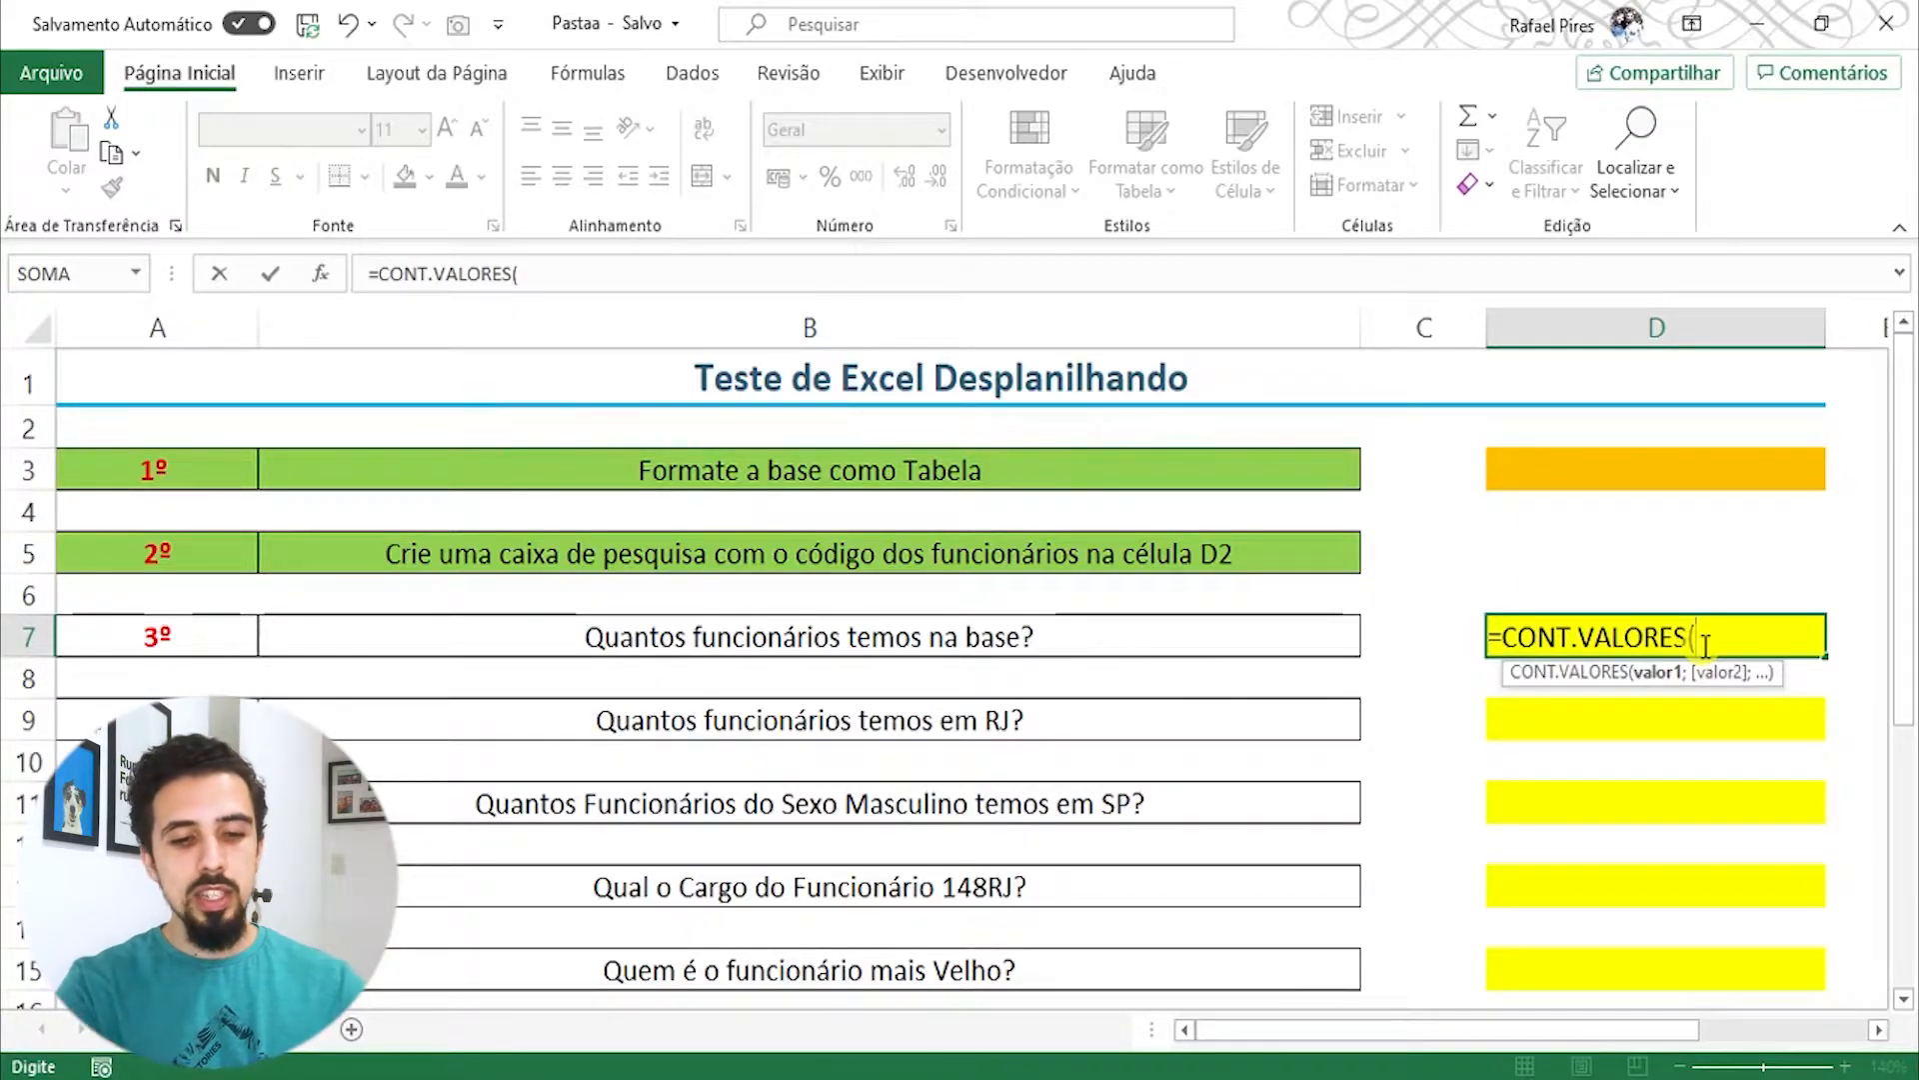
Step: Complete the D7 formula as =CONT.VALORES(base[Cod. Interno]) to count all employees in the base table
type("base")
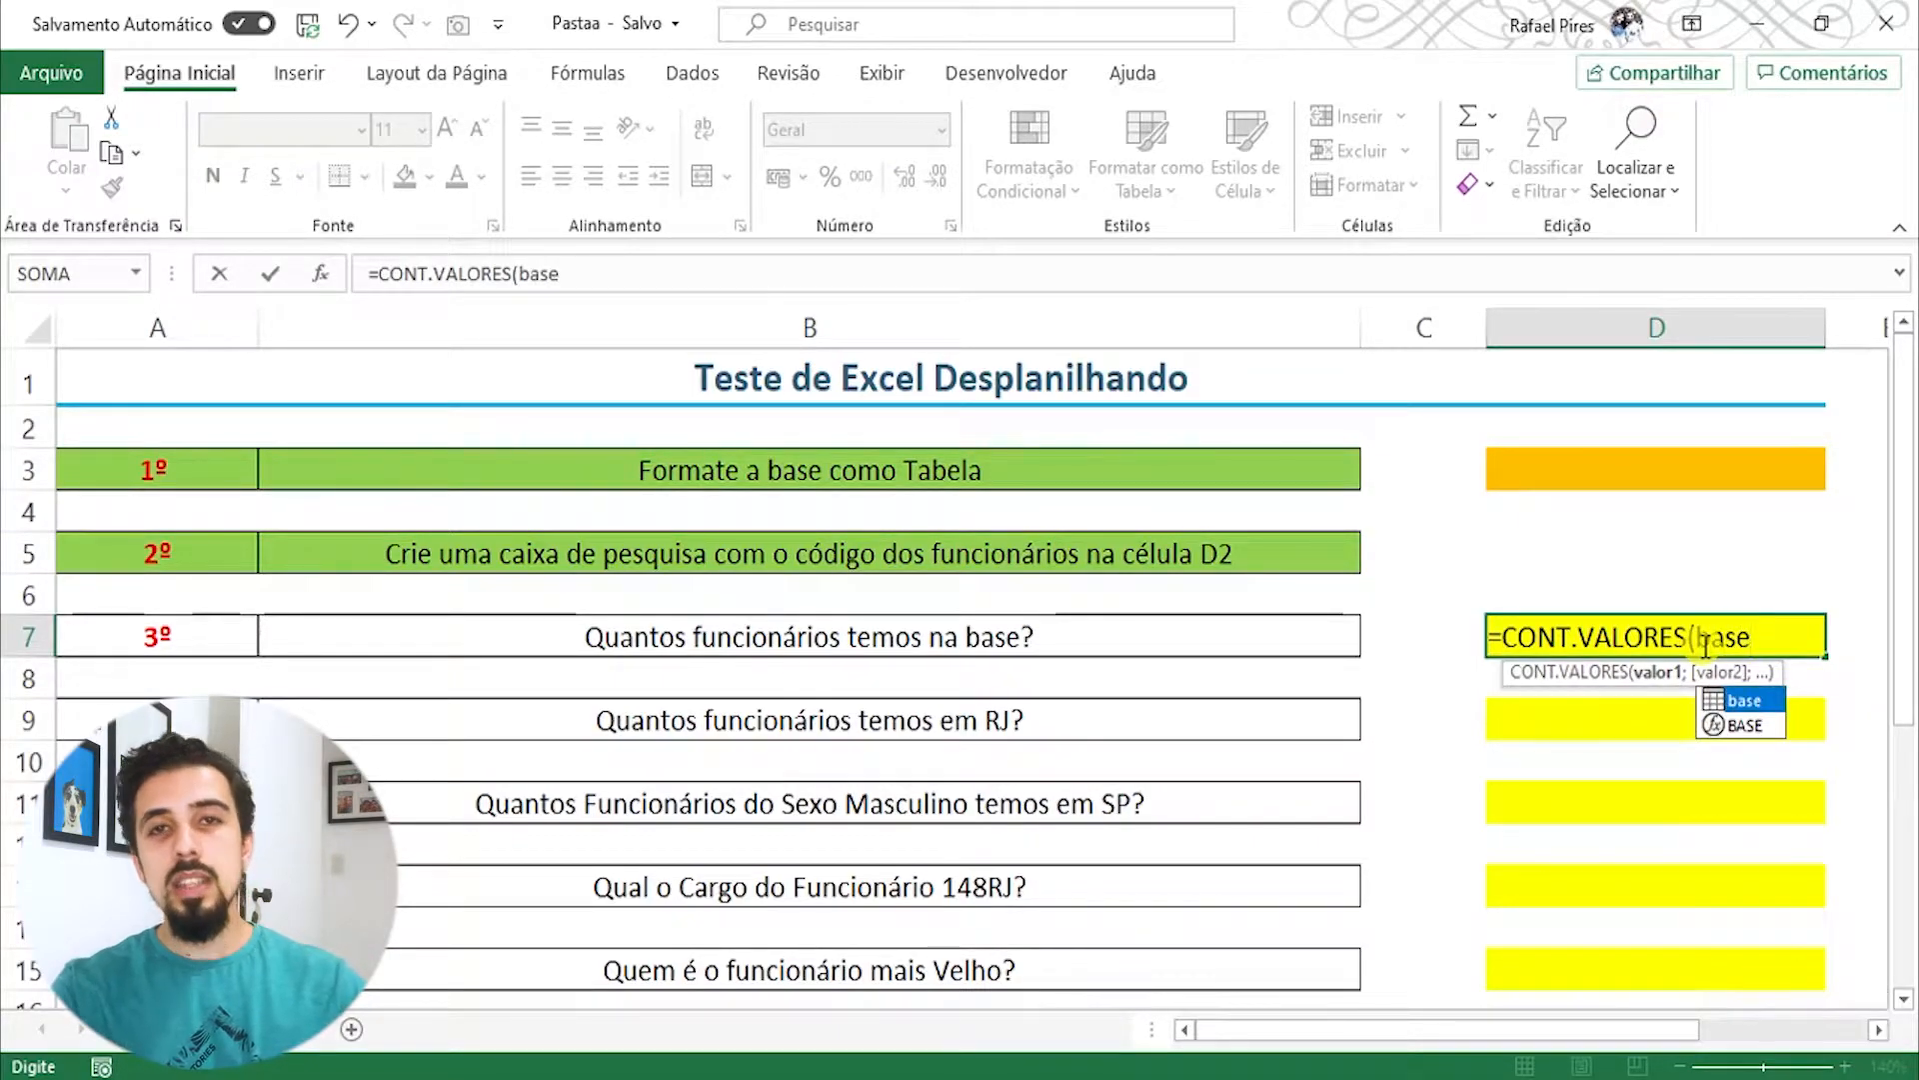
key("Escape")
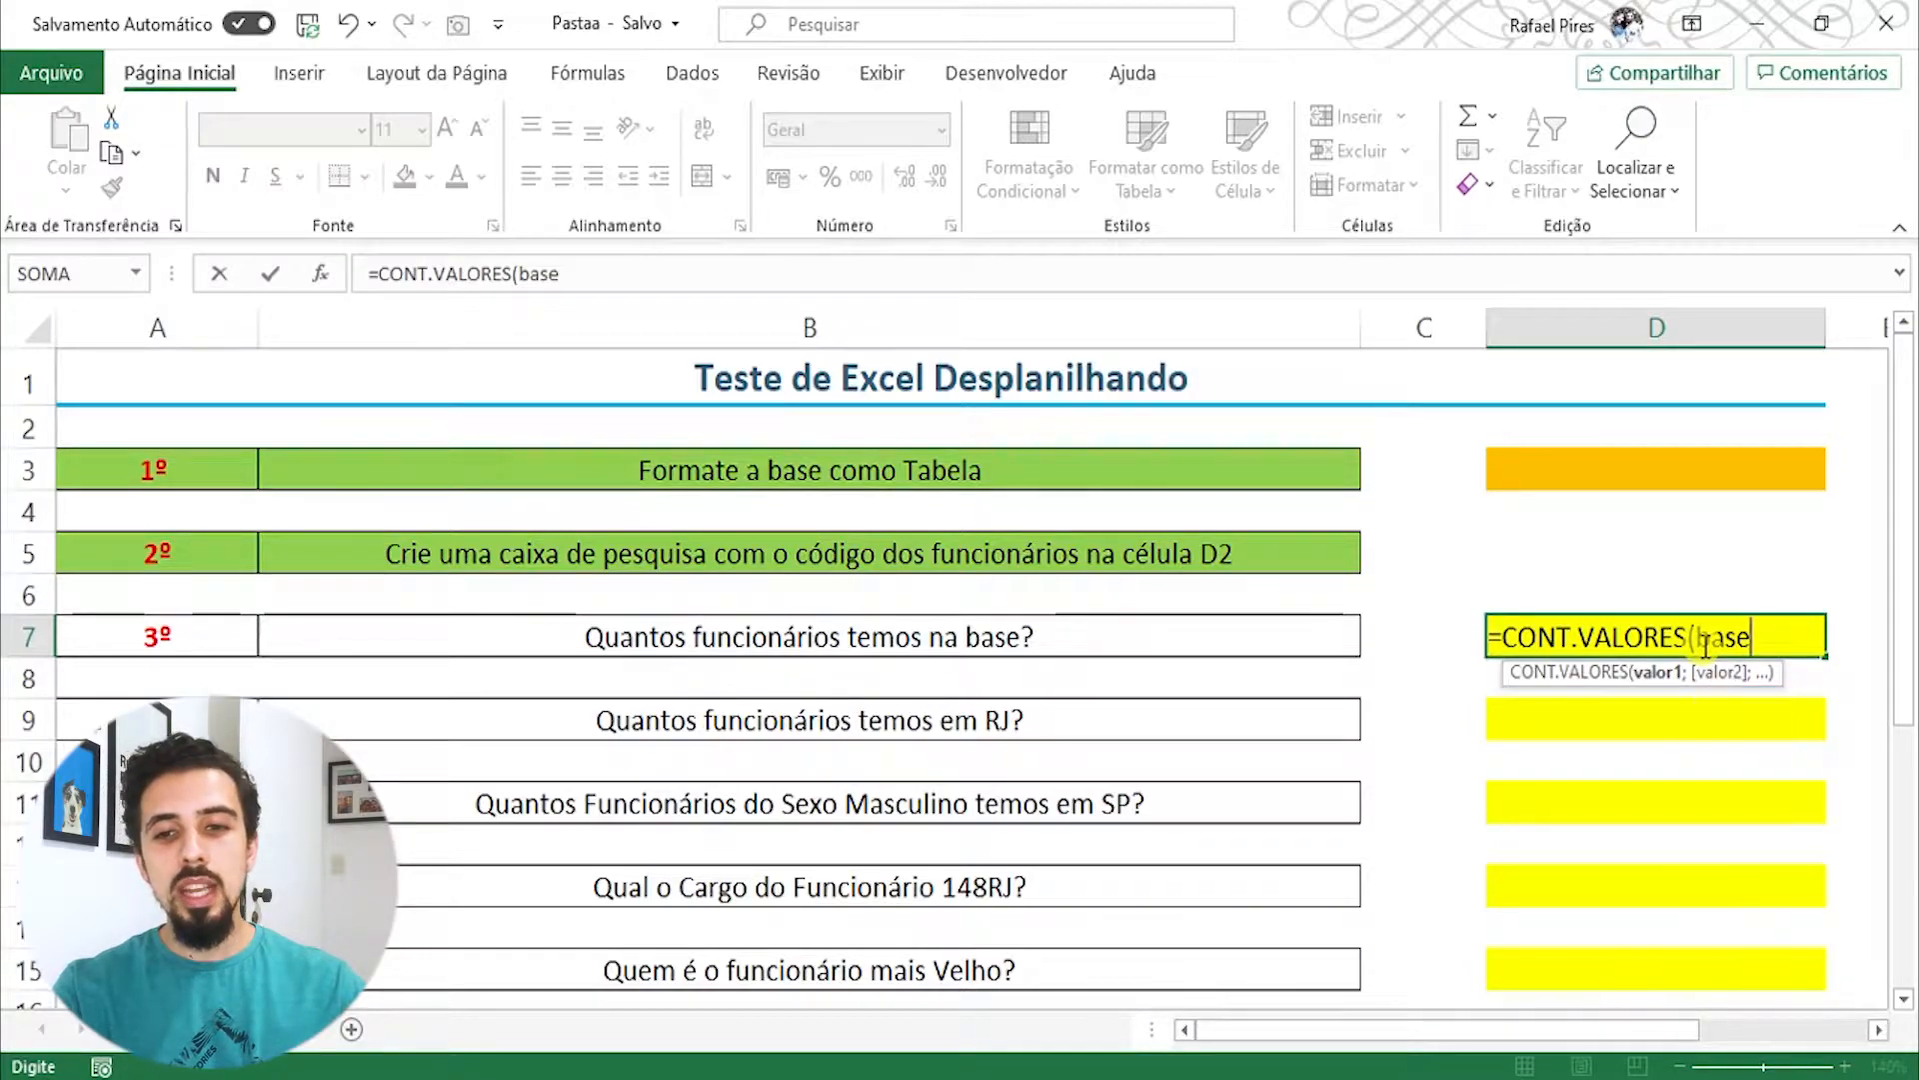
type("[")
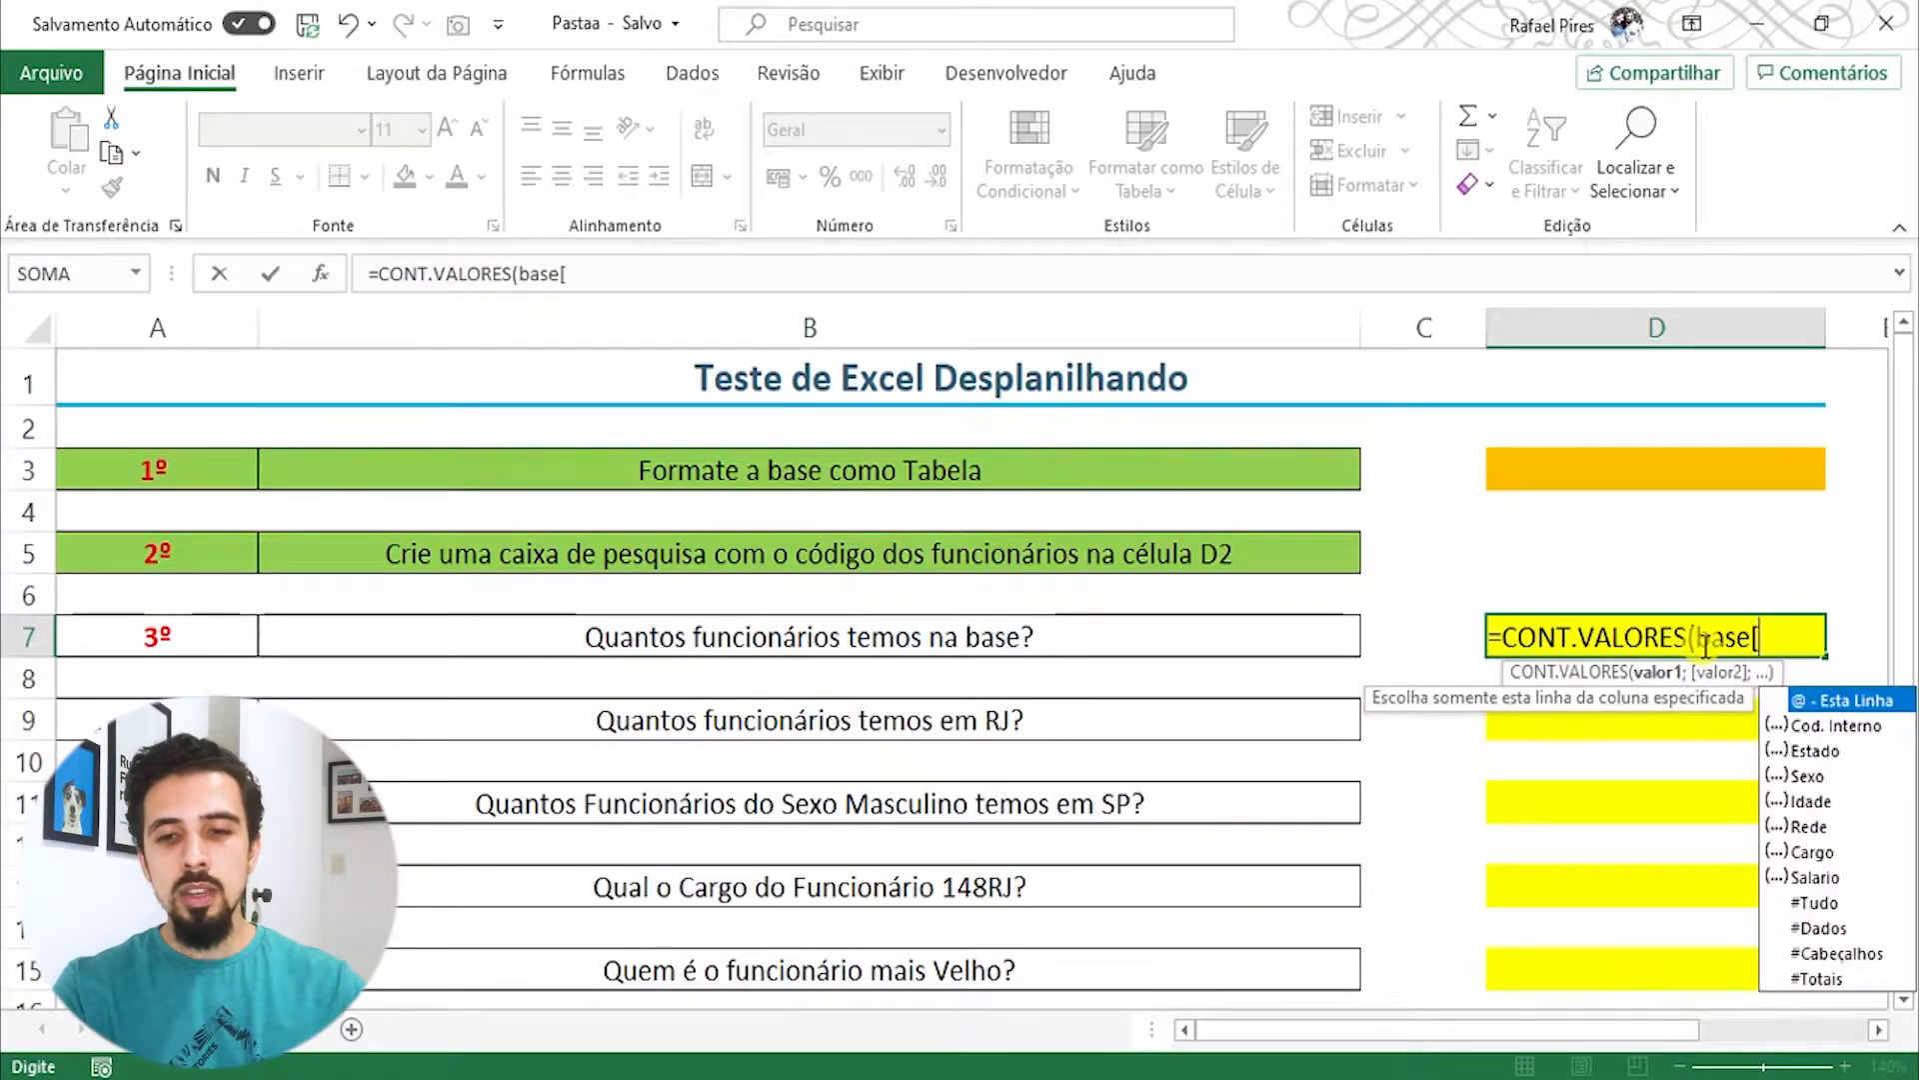
key("Down")
key("Down")
key("Down")
key("Down")
key("Down")
key("Up")
key("Up")
key("Up")
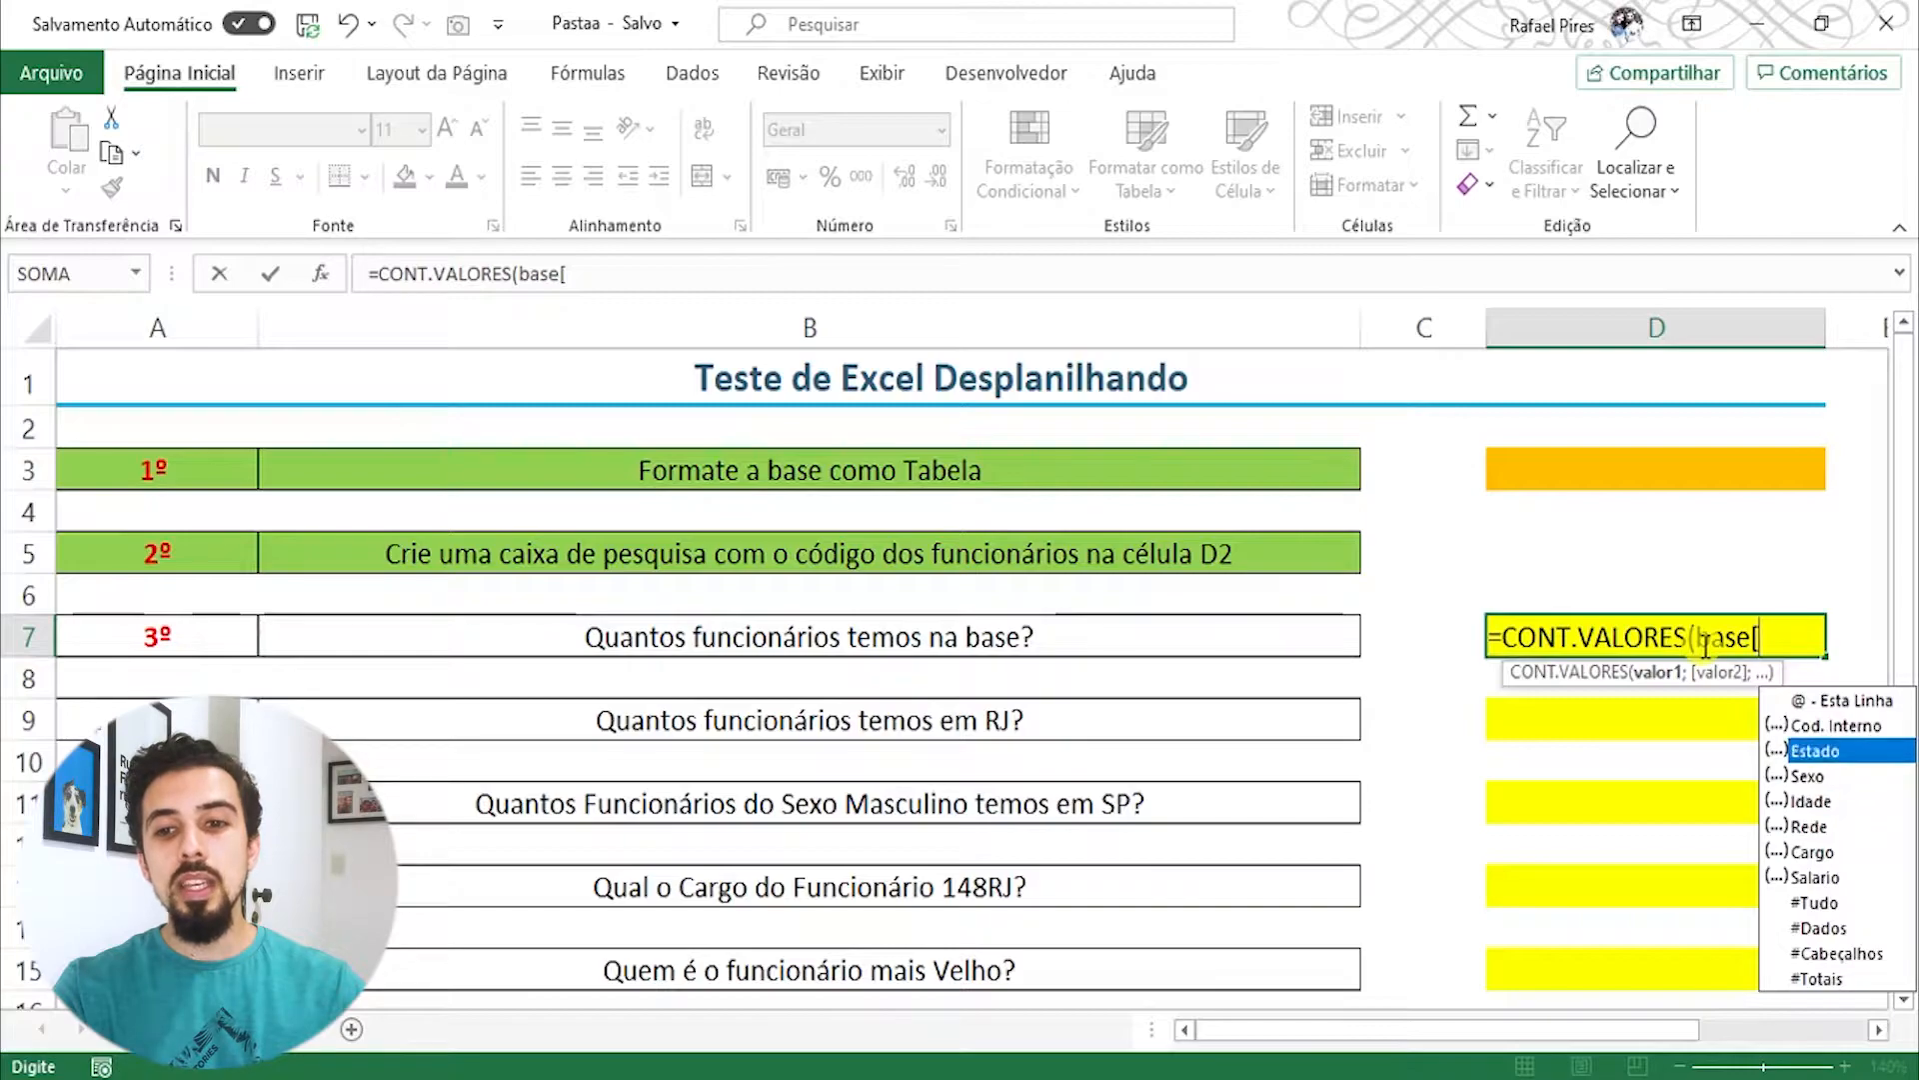
key("Down")
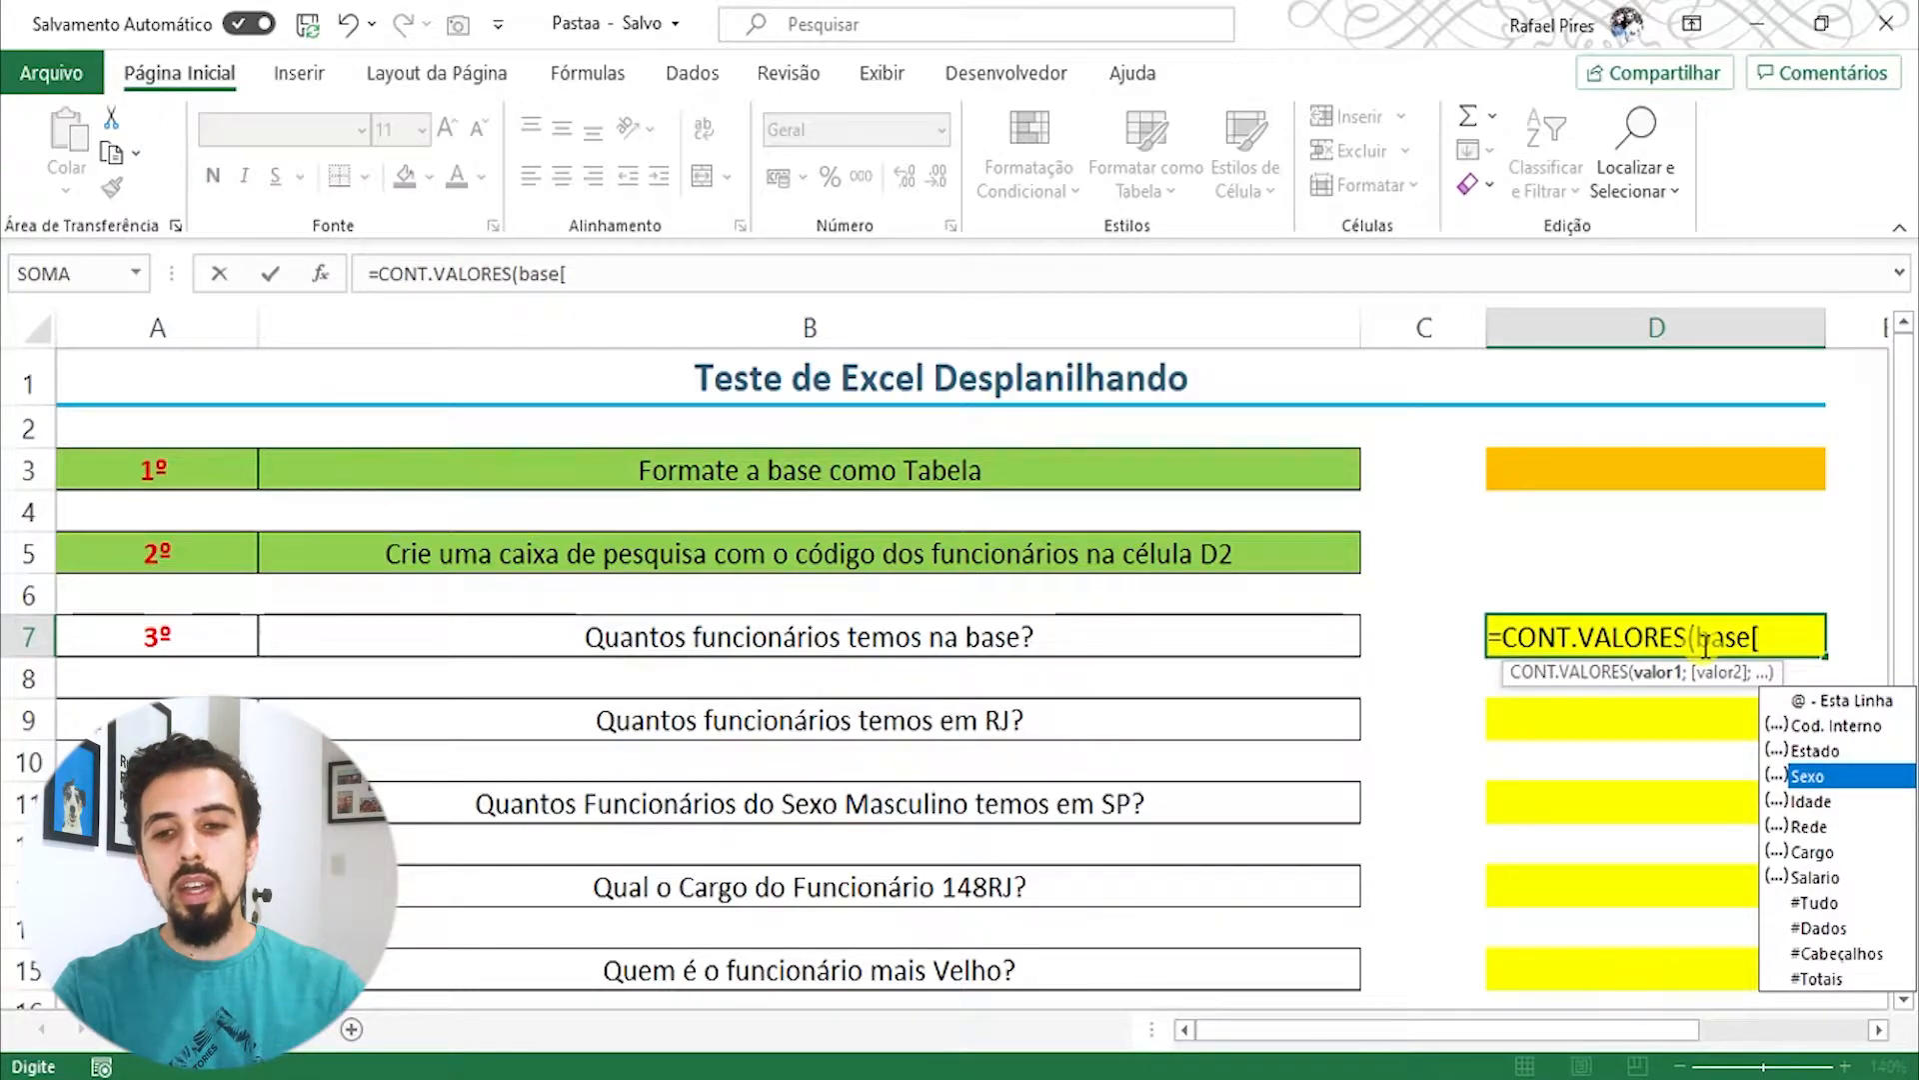
key("Up")
key("Up")
key("Tab")
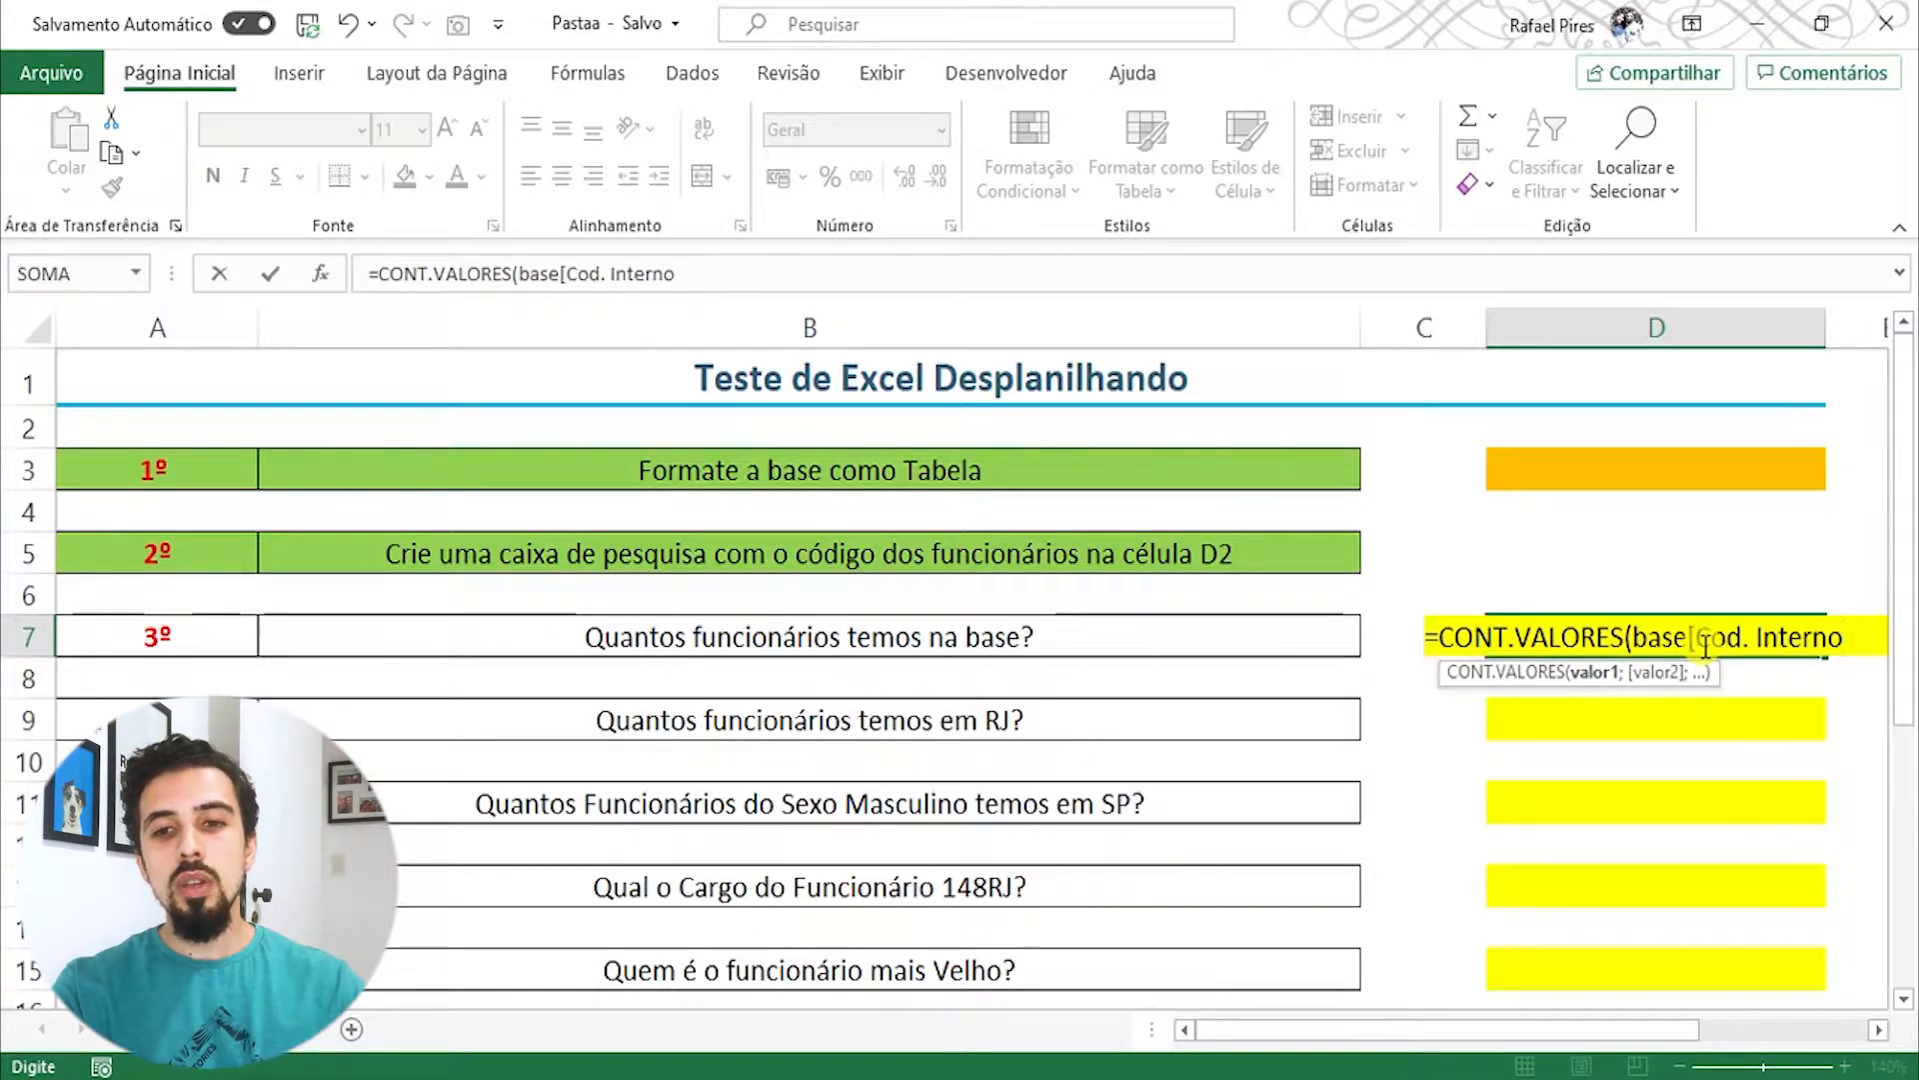
type("]")
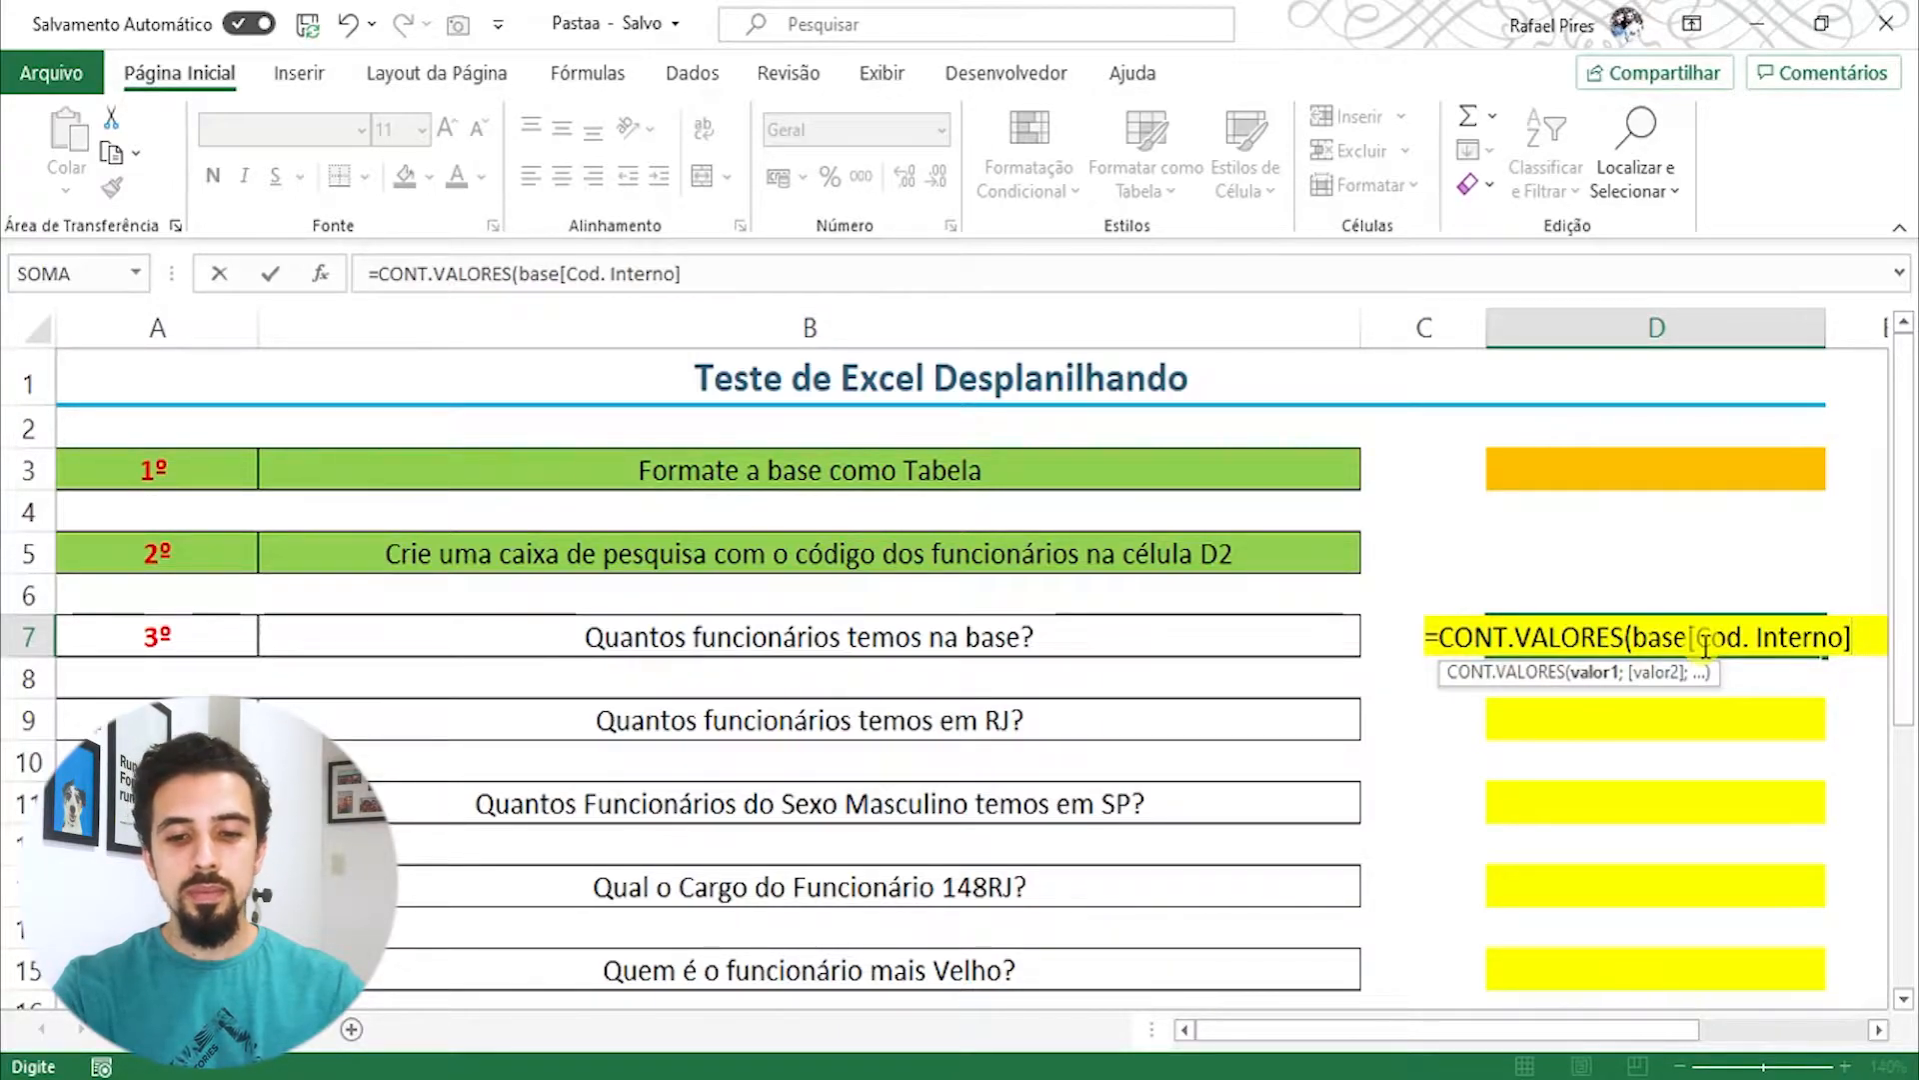
type(")")
key("Return")
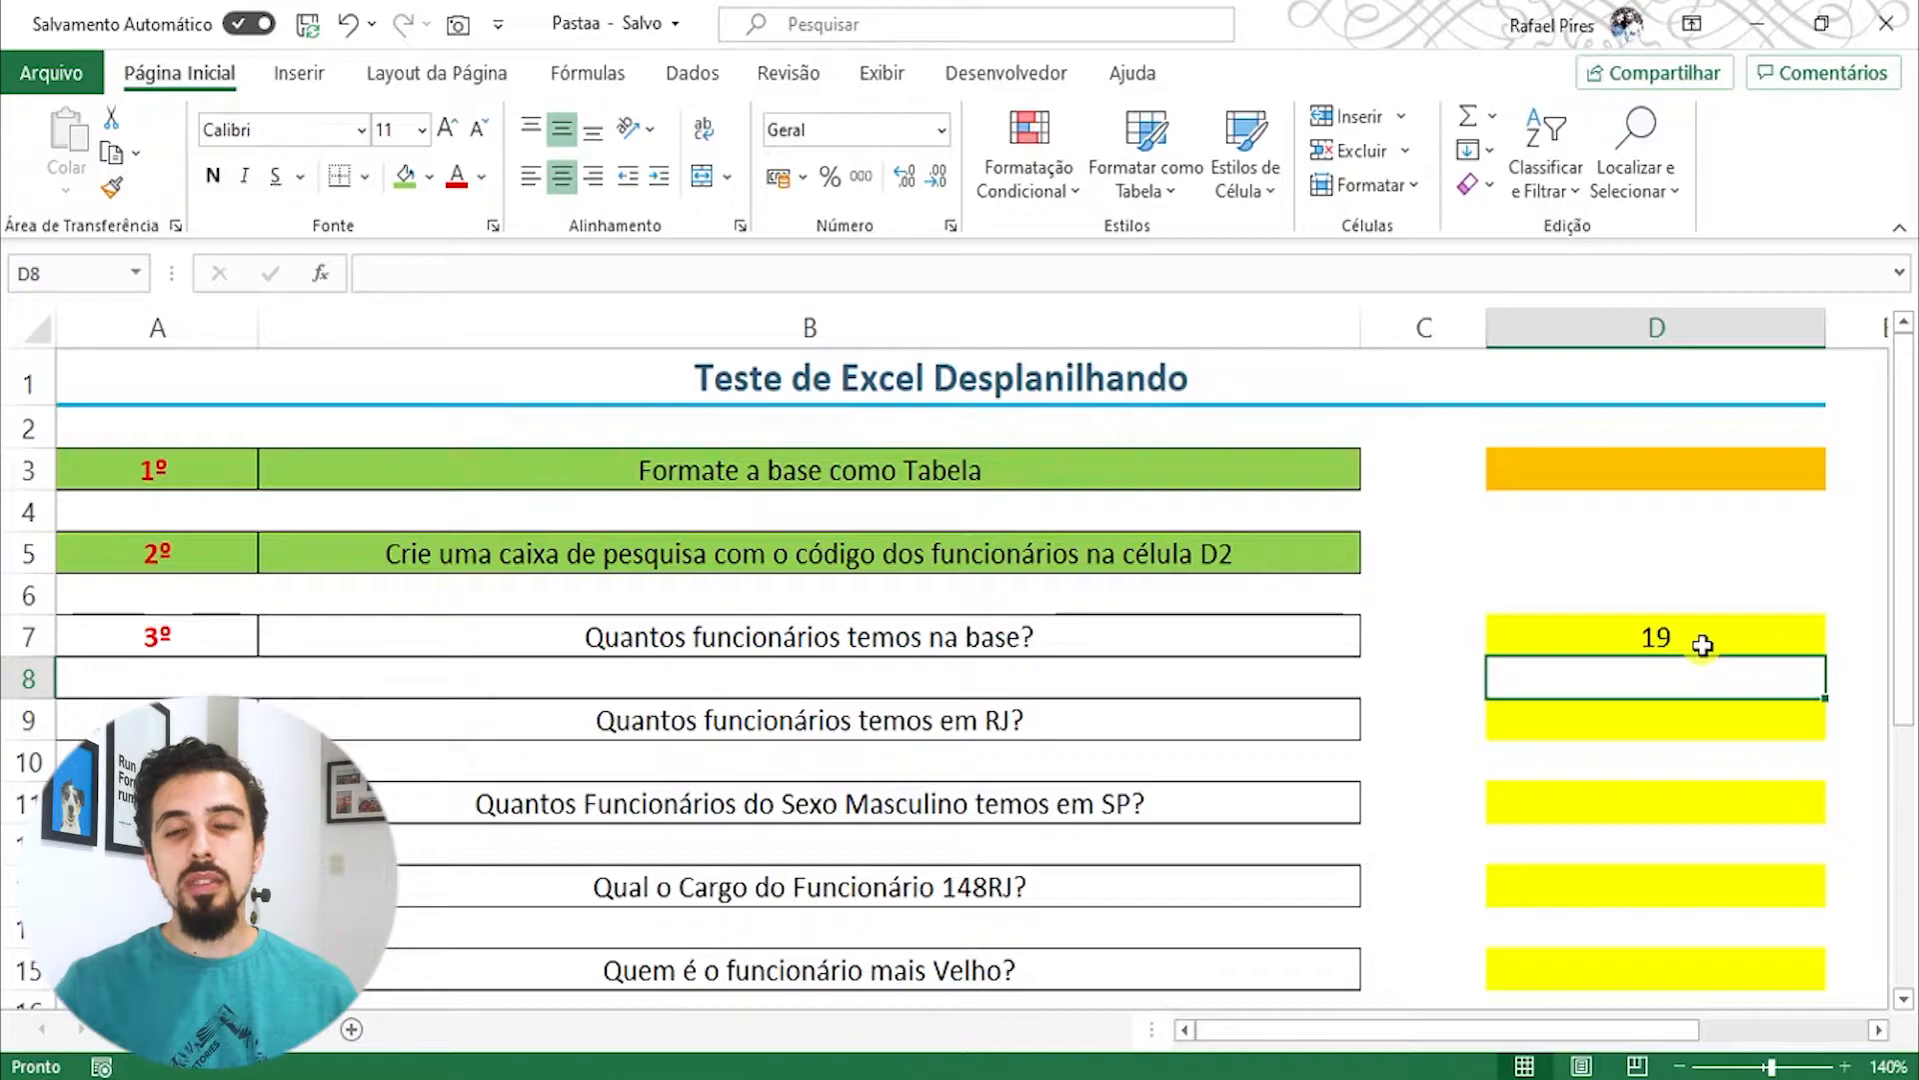
Step: Mark the third question as done by filling A7:B7 with light green
left_click_drag(193, 640, 329, 620)
left_click(405, 176)
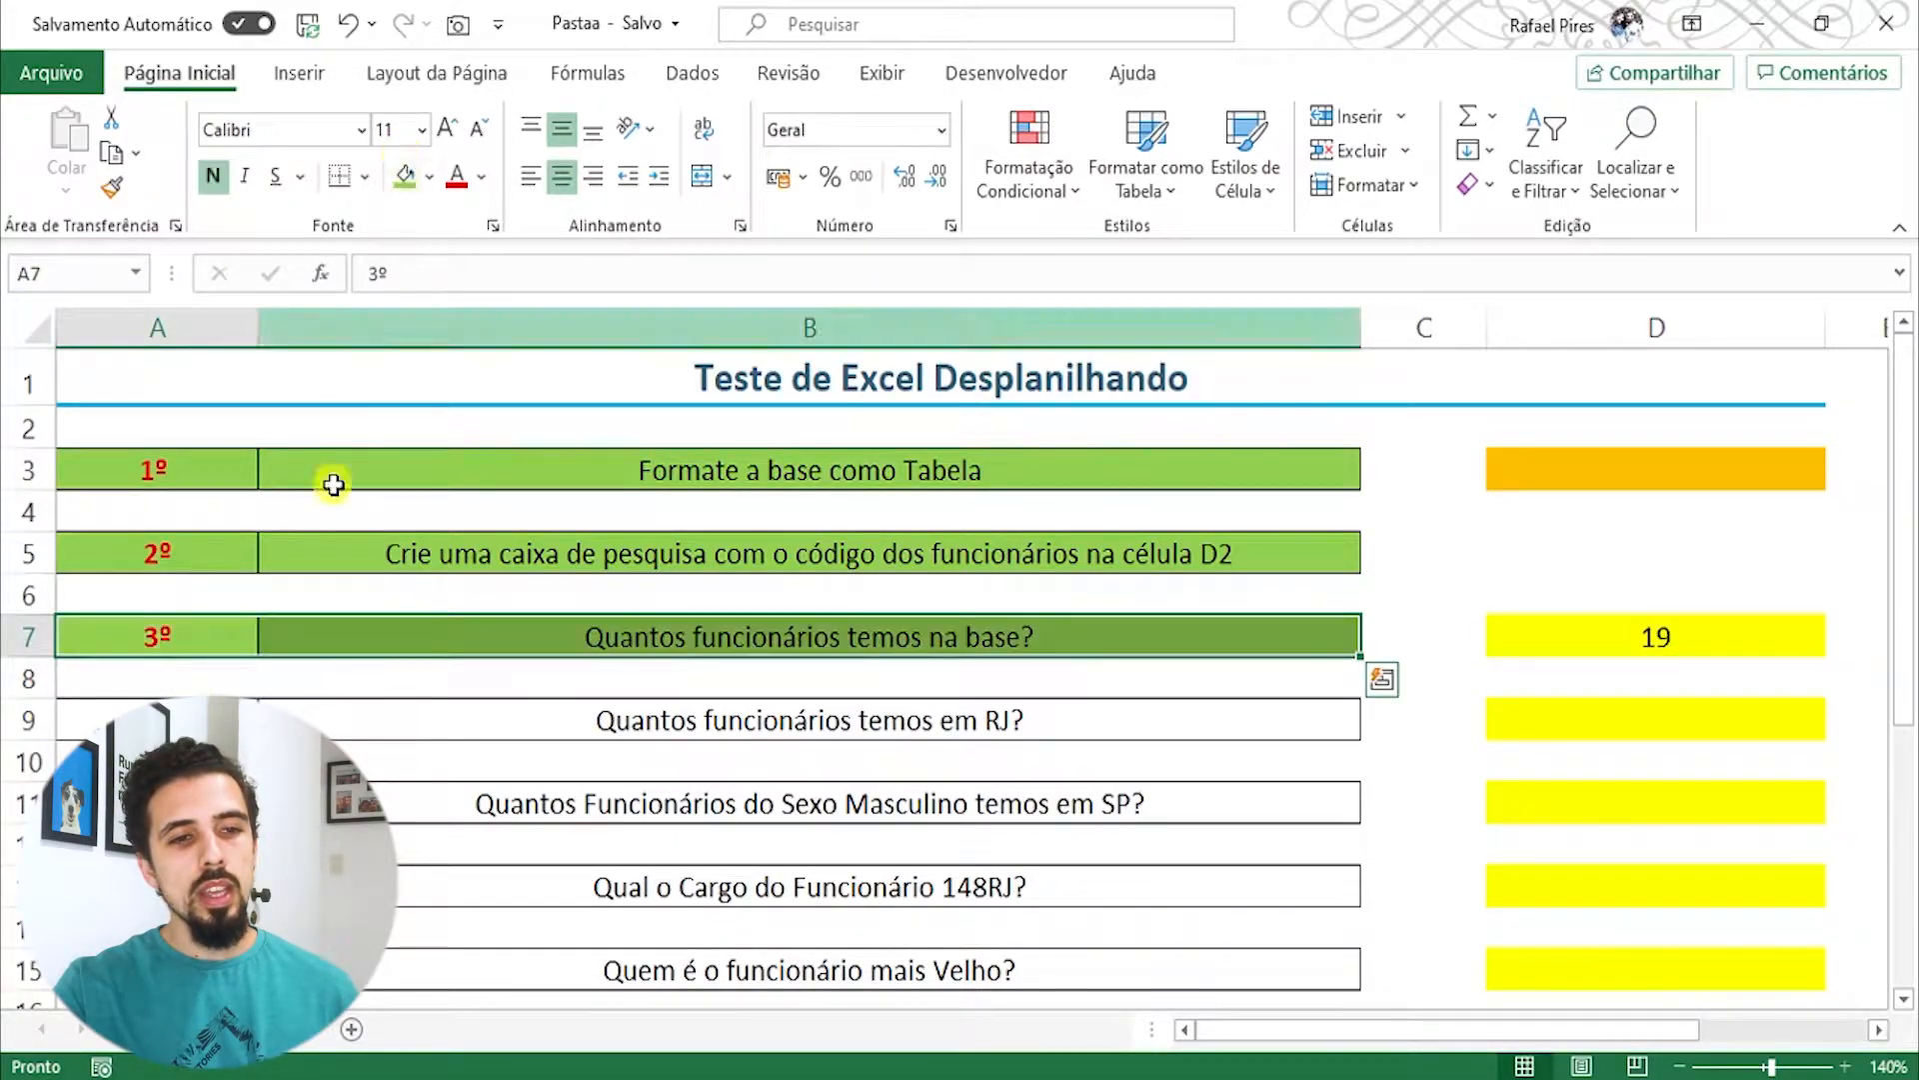
left_click(327, 727)
left_click_drag(215, 717, 376, 707)
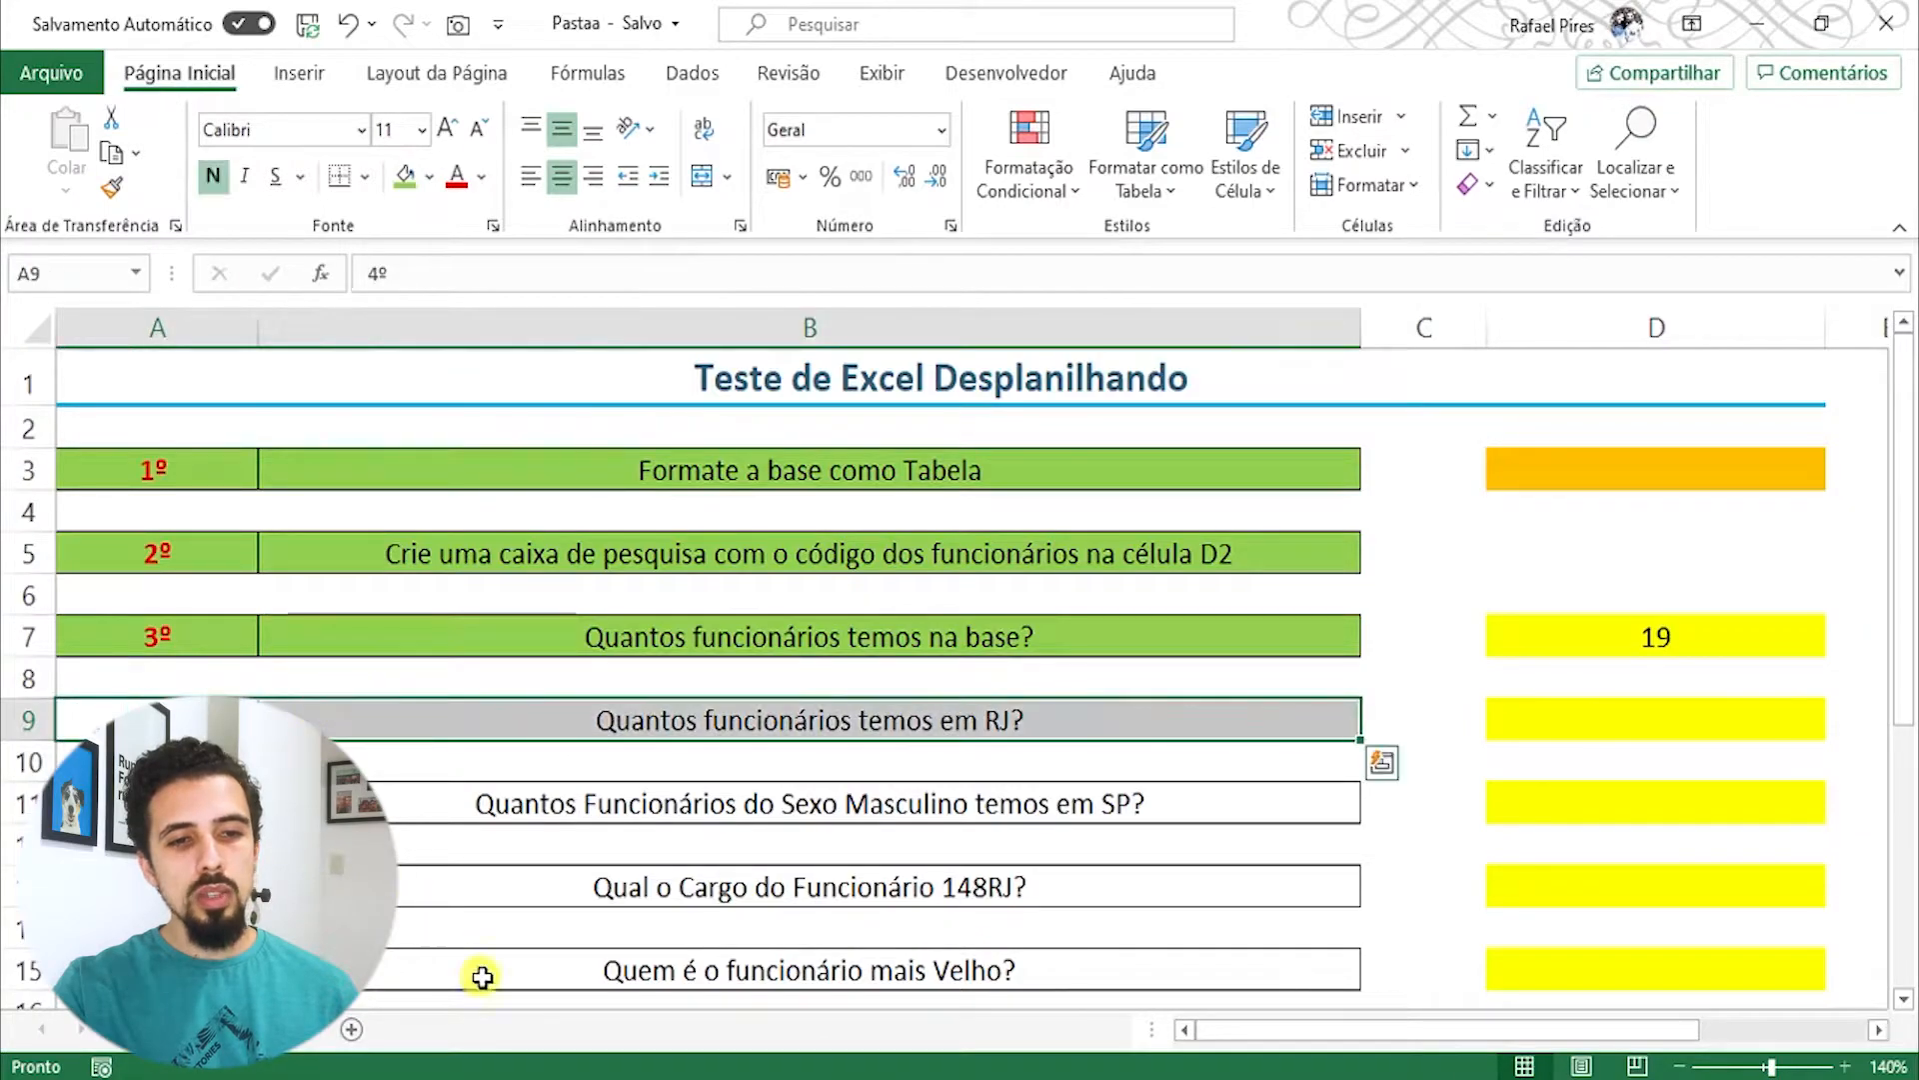
left_click(682, 721)
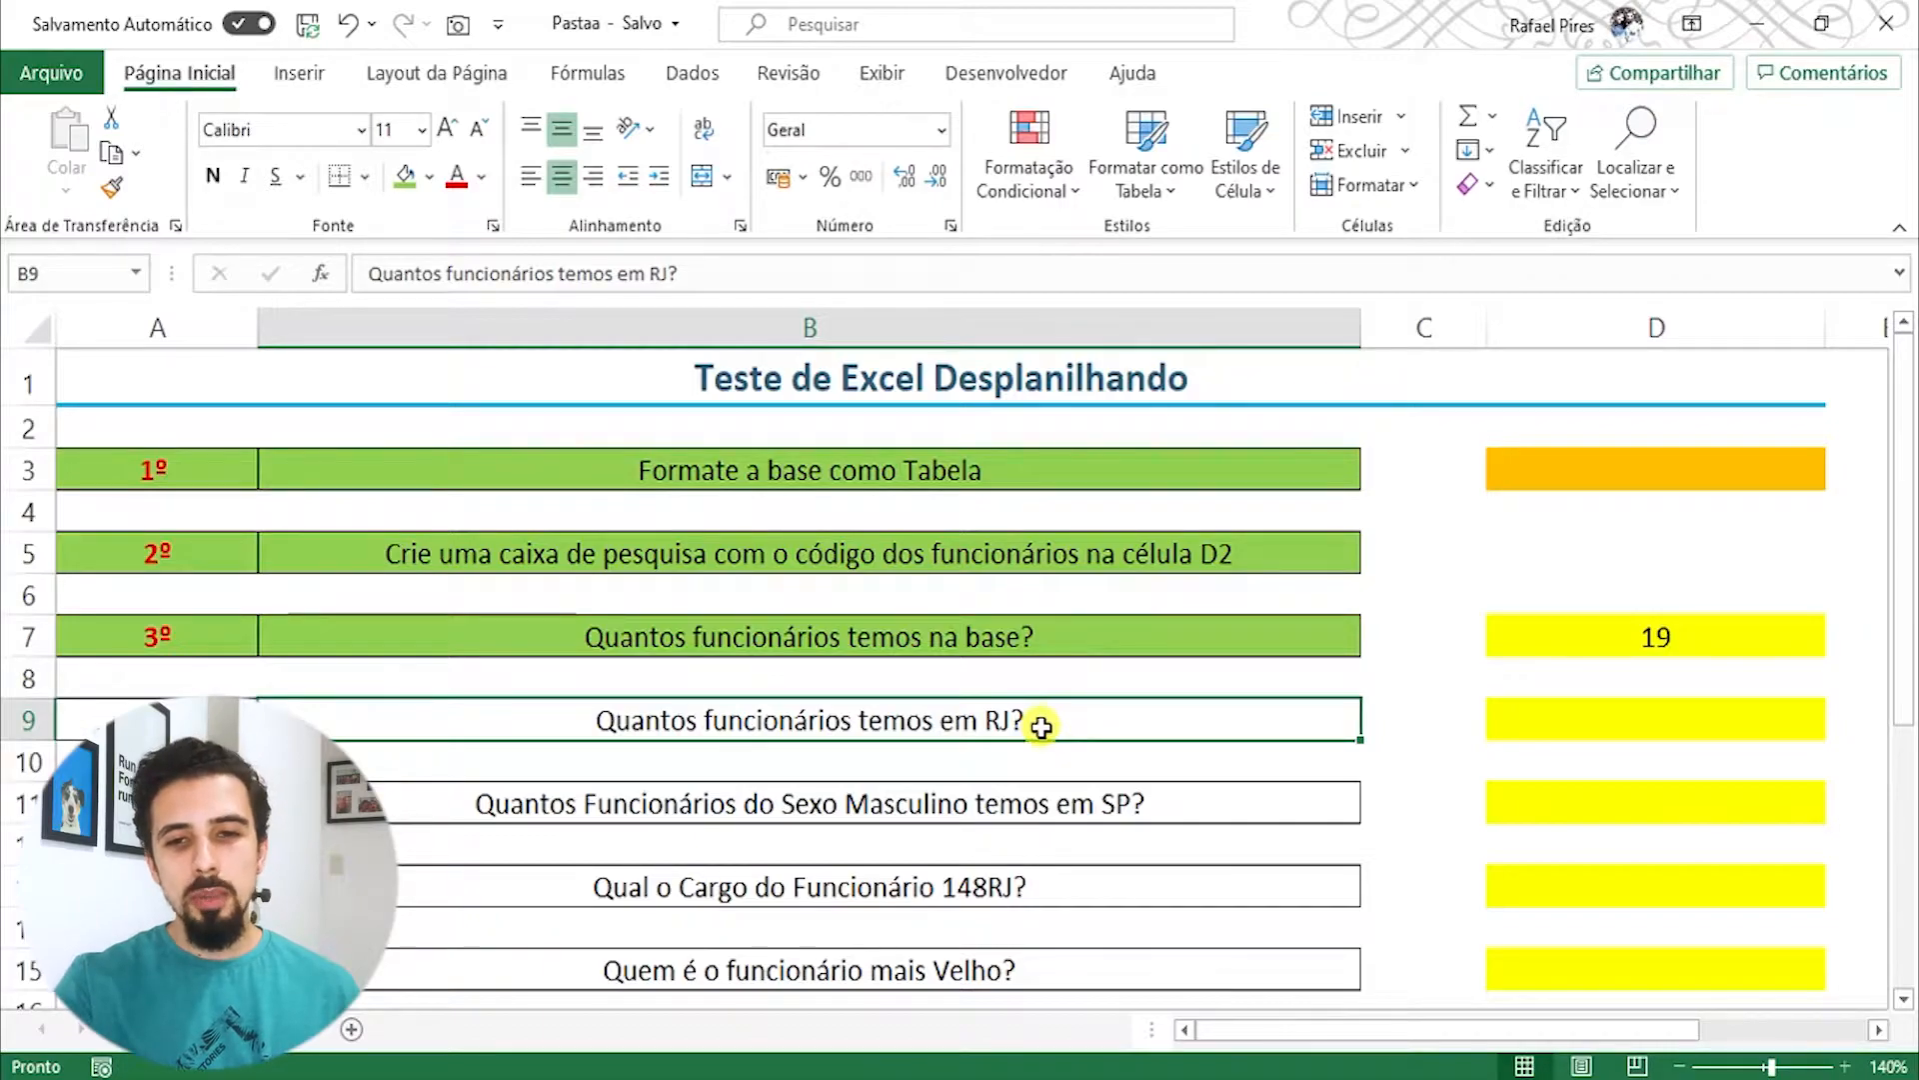
Step: Count the RJ employees in cell D9 with the formula =CONT.SE(base[Estado];"RJ")
left_click(1671, 715)
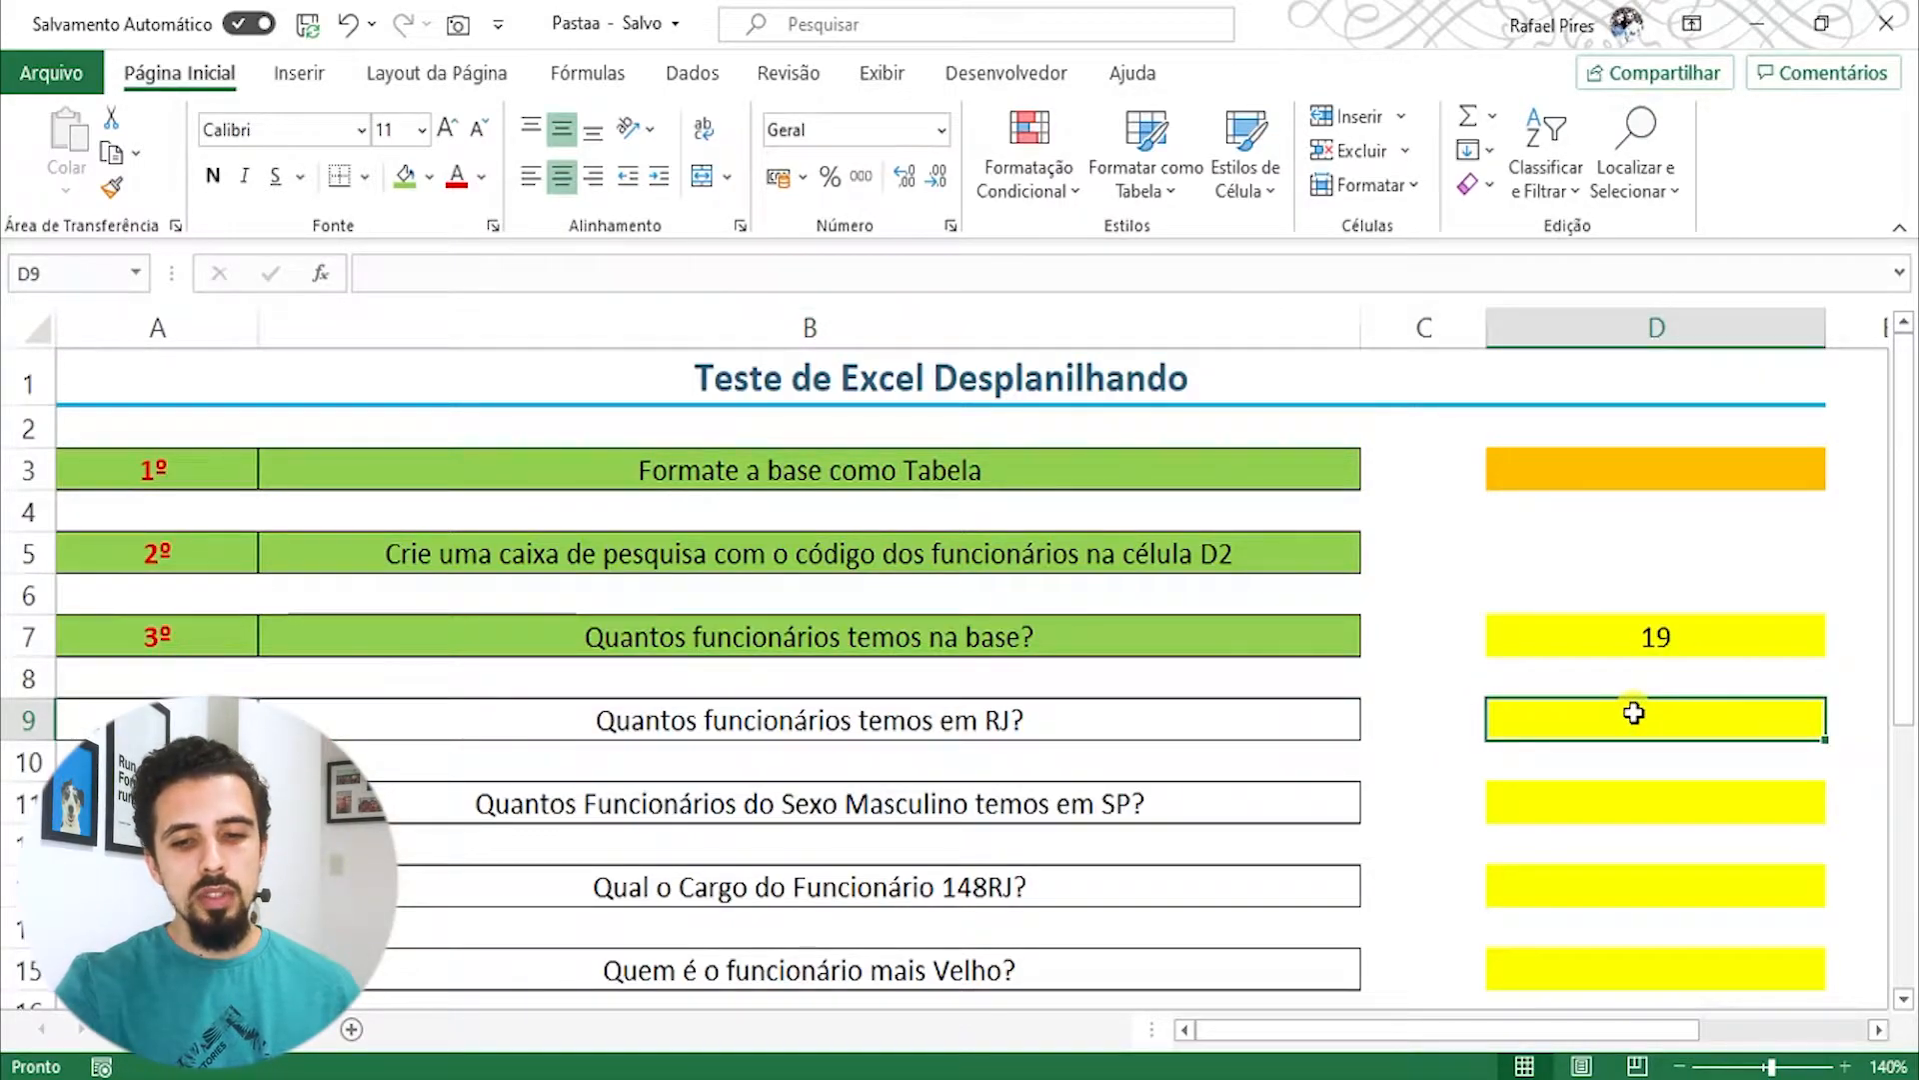
type("=cont")
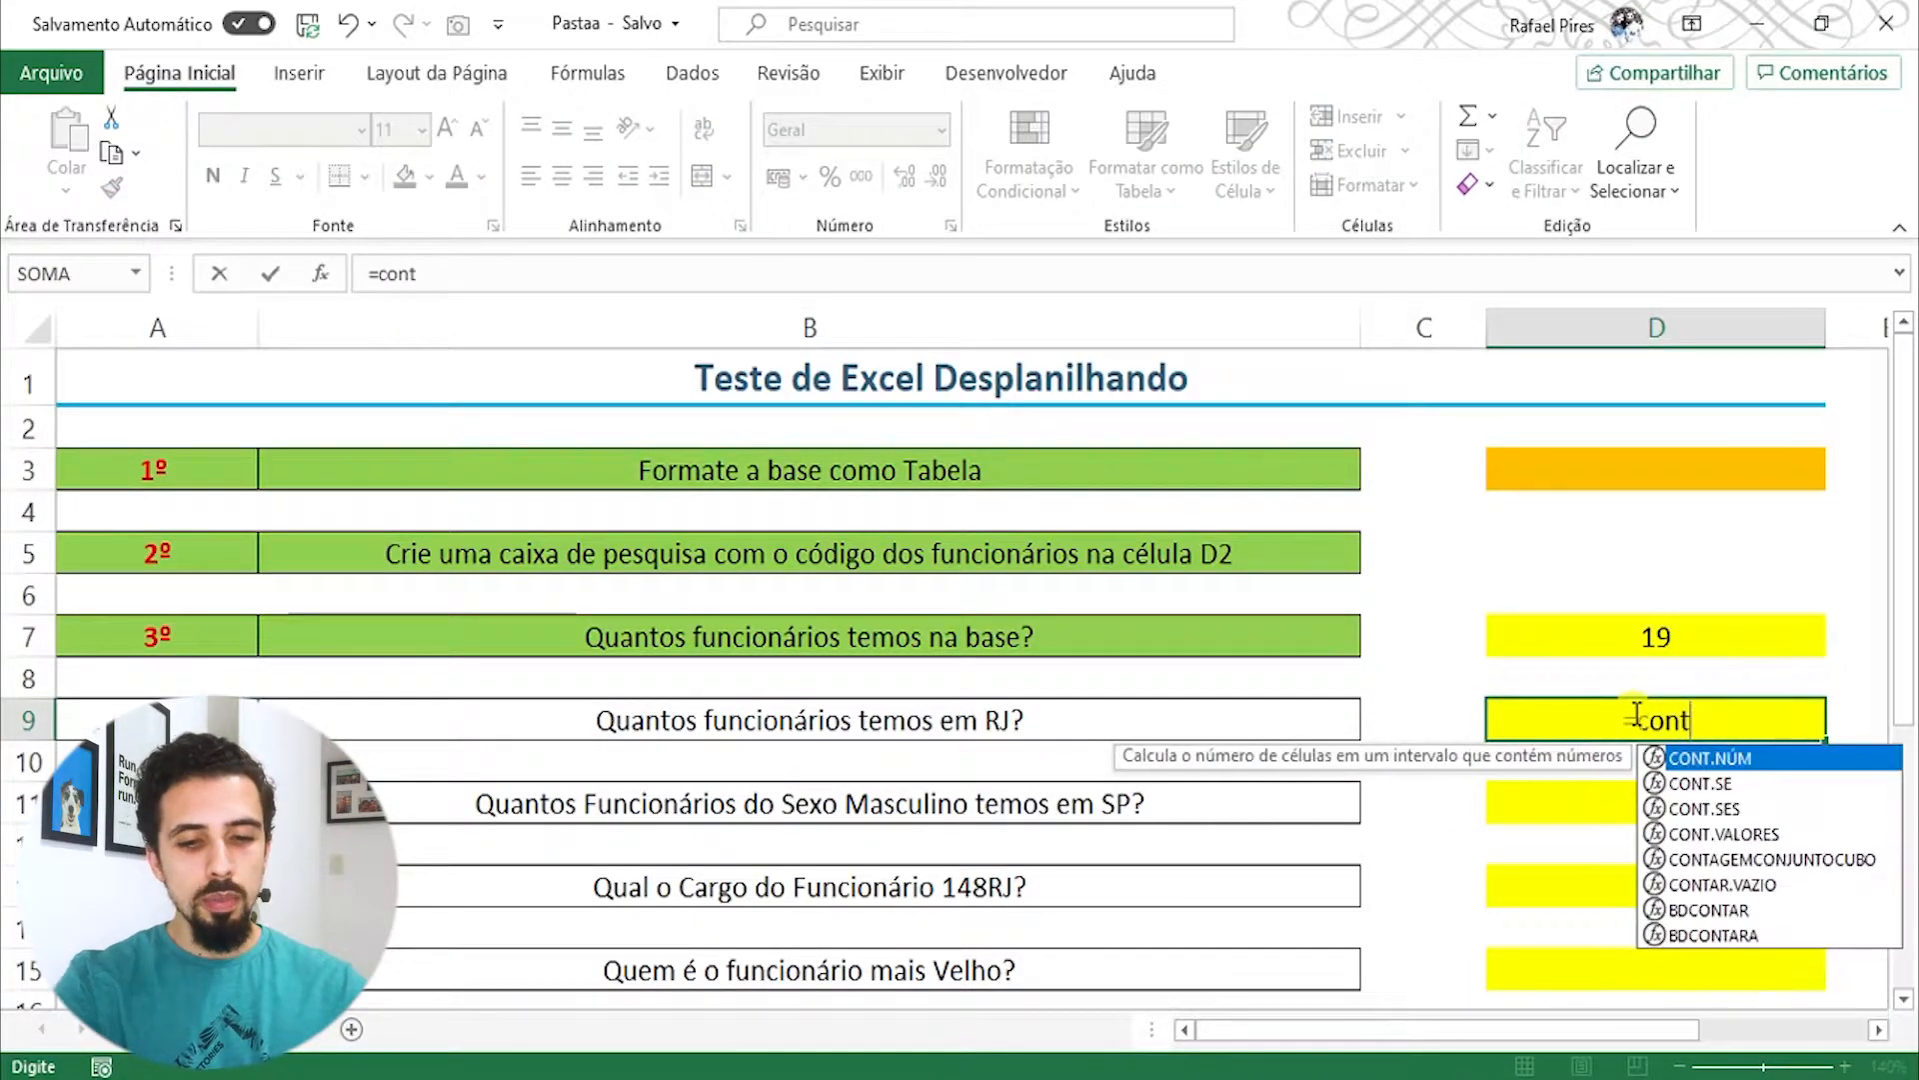
type(".se")
key("Tab")
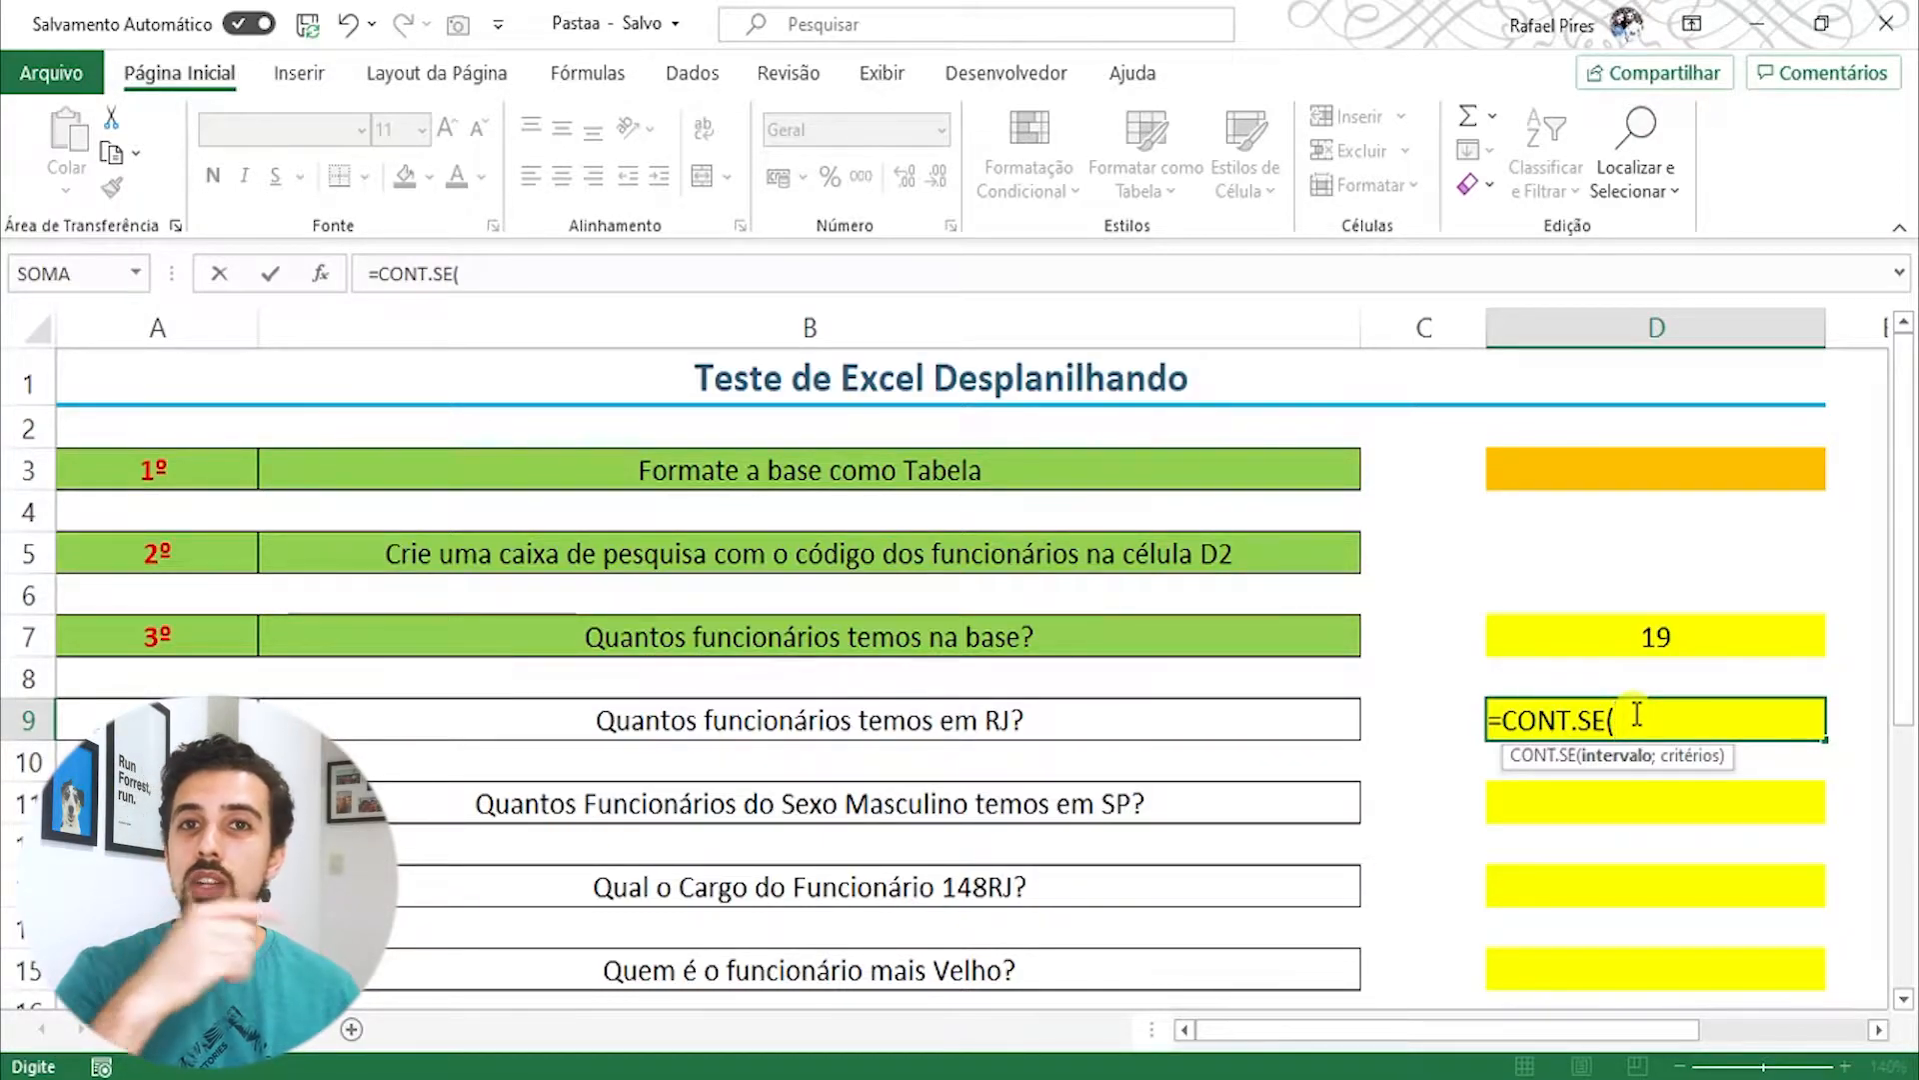
type("base")
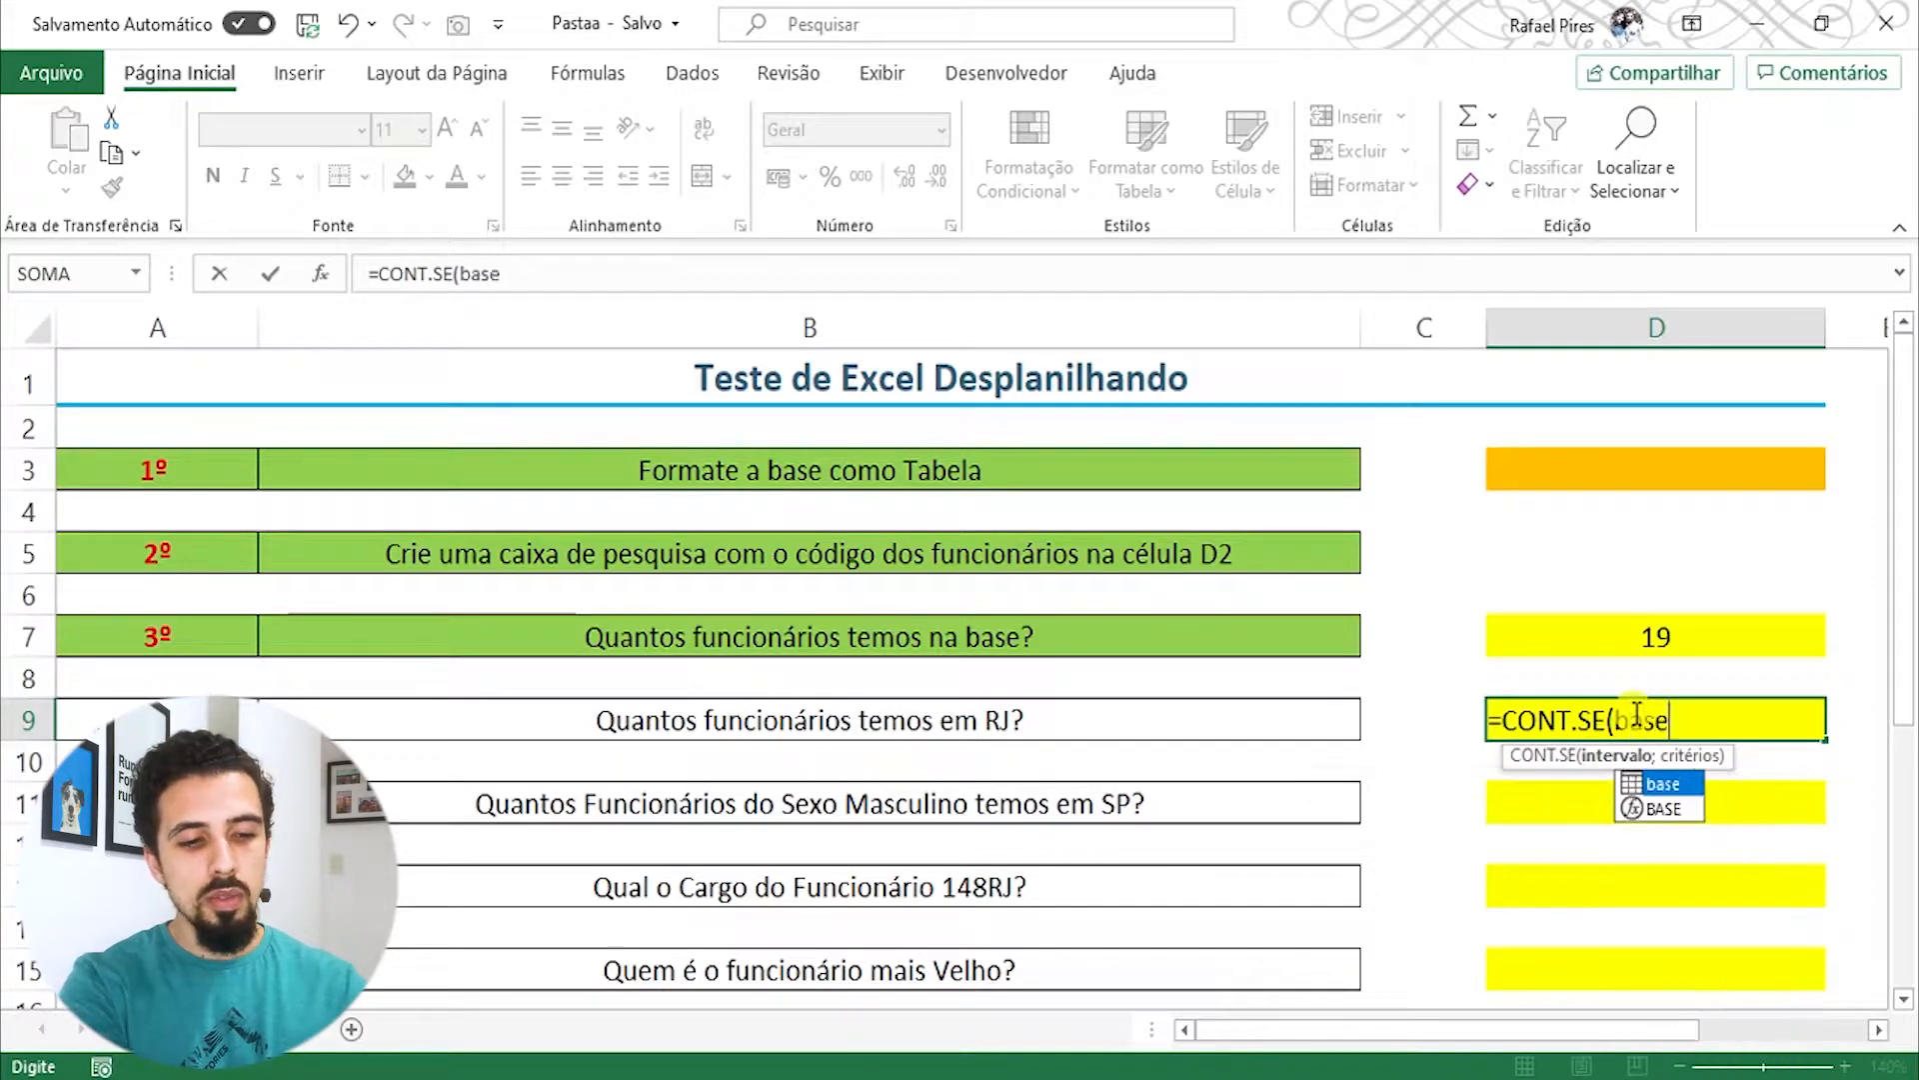
type("[")
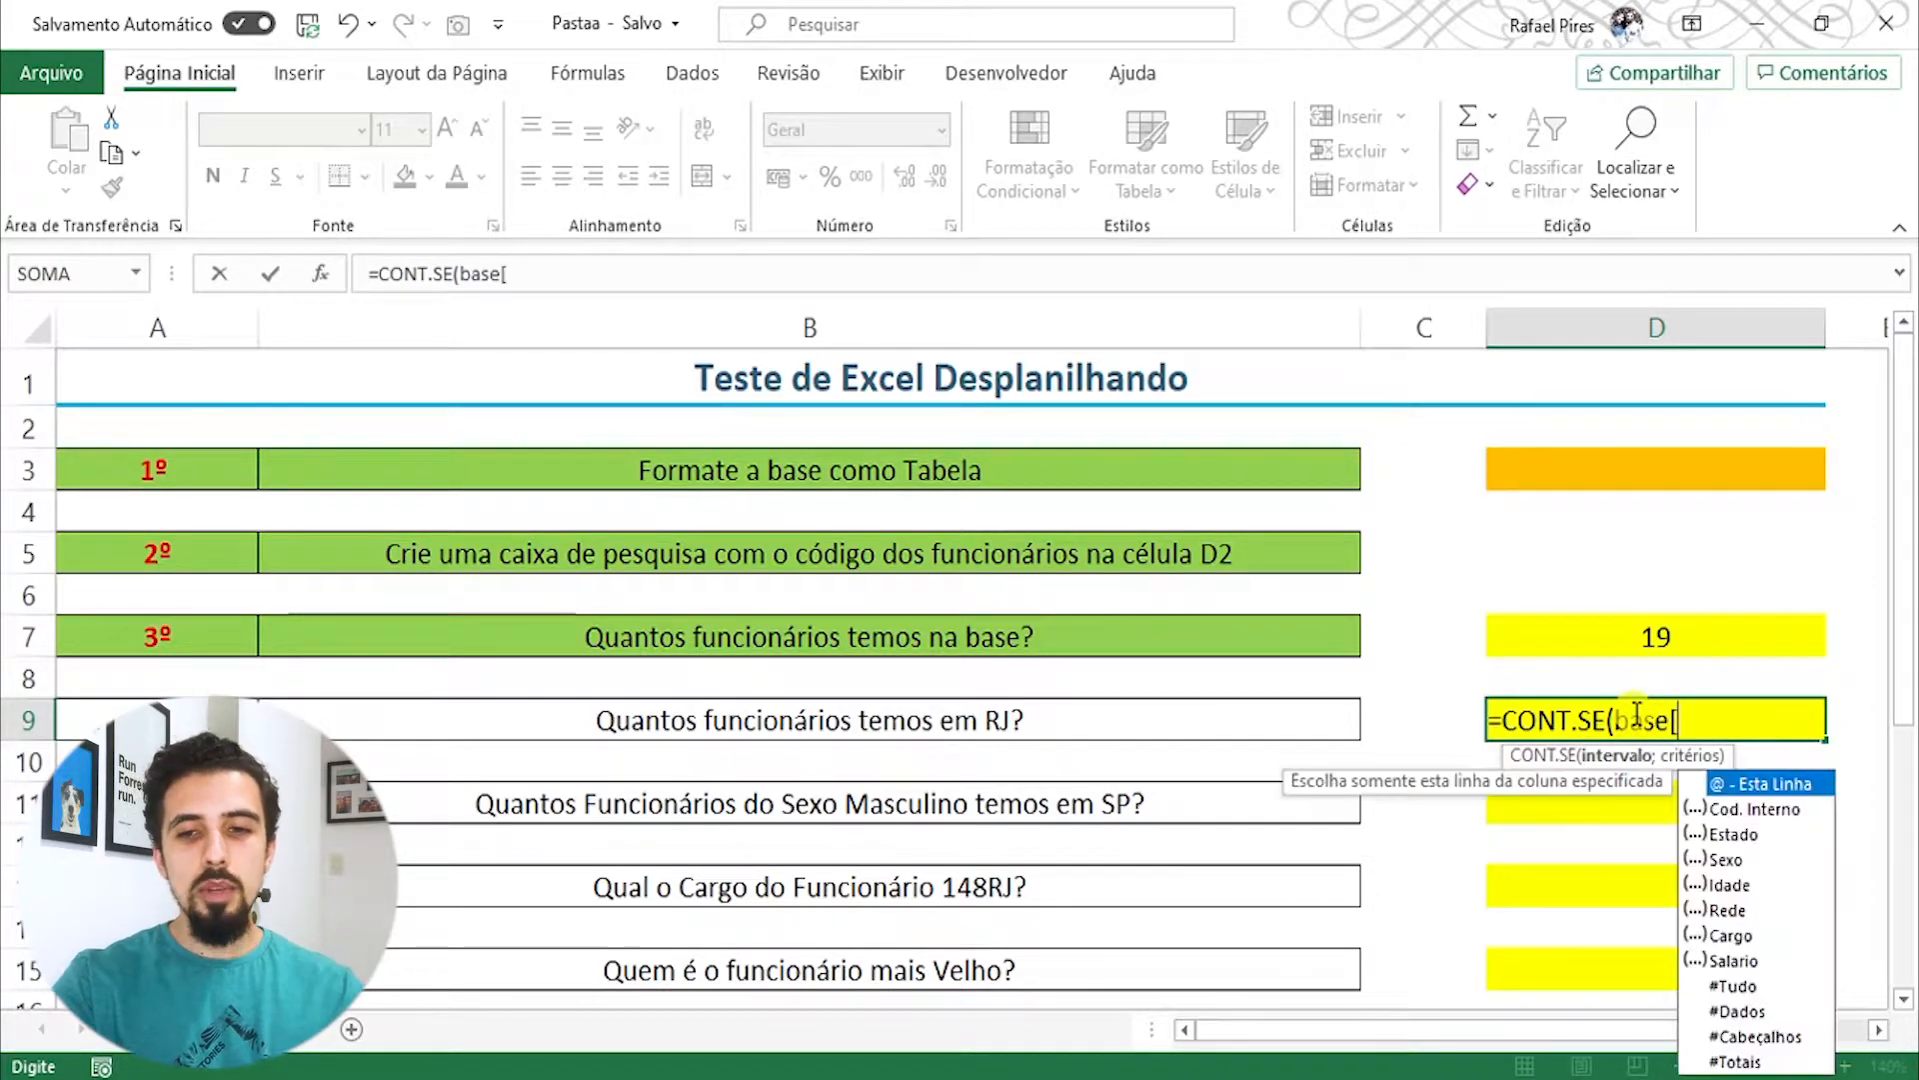
key("Down")
key("Down")
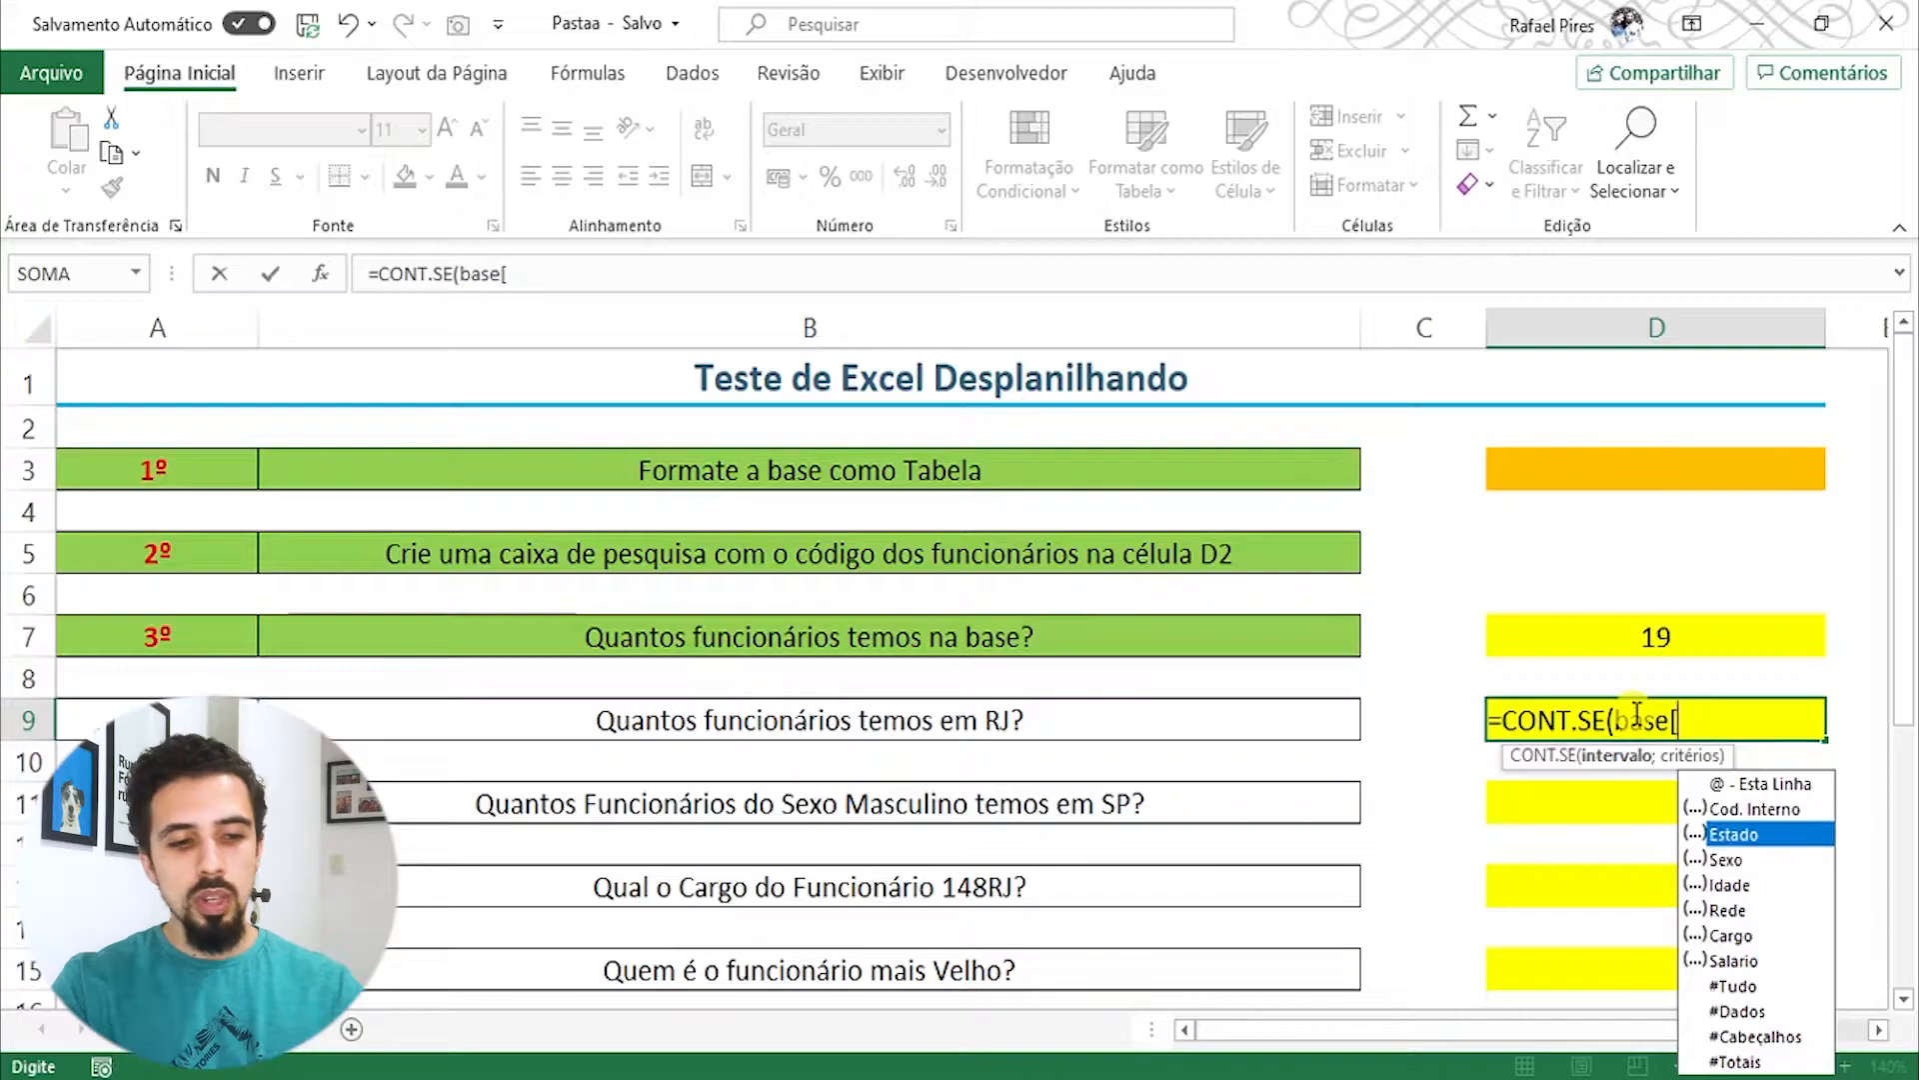
key("Tab")
type("]")
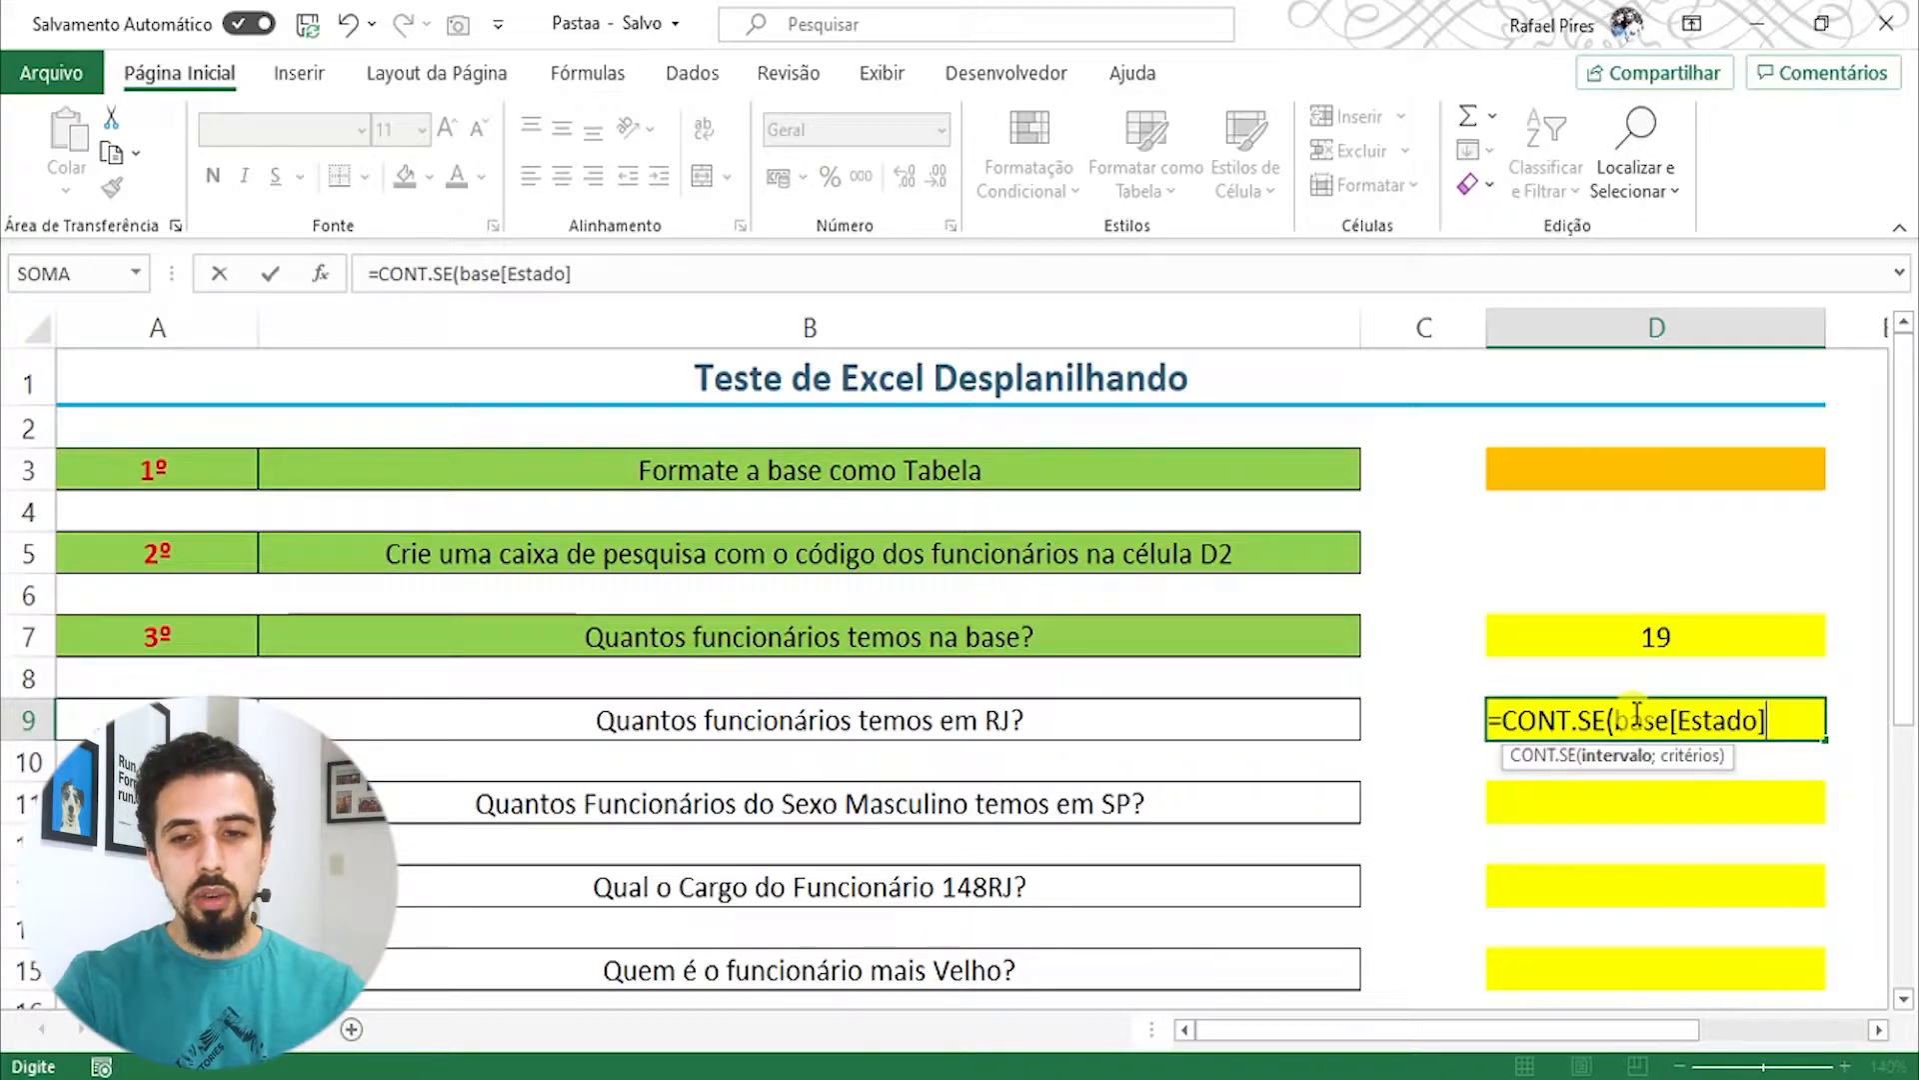
type(";")
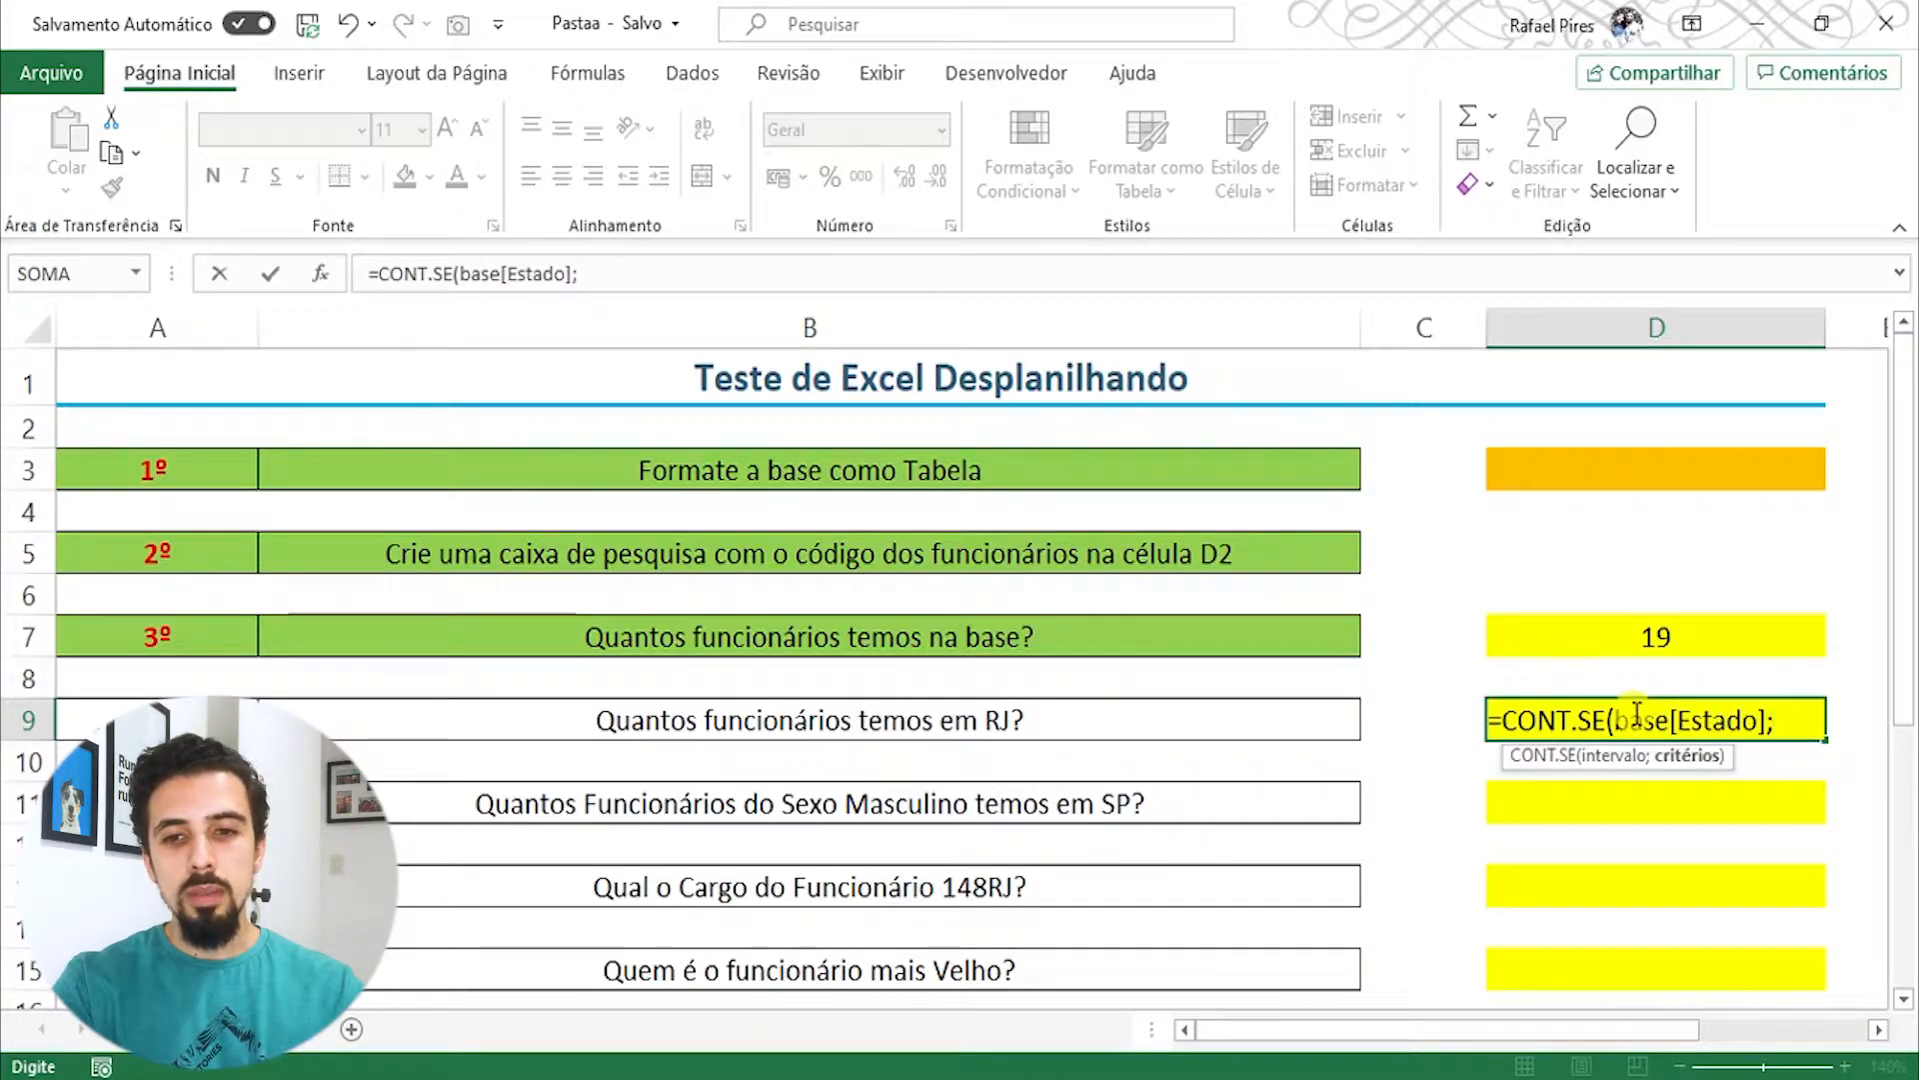
type("\"")
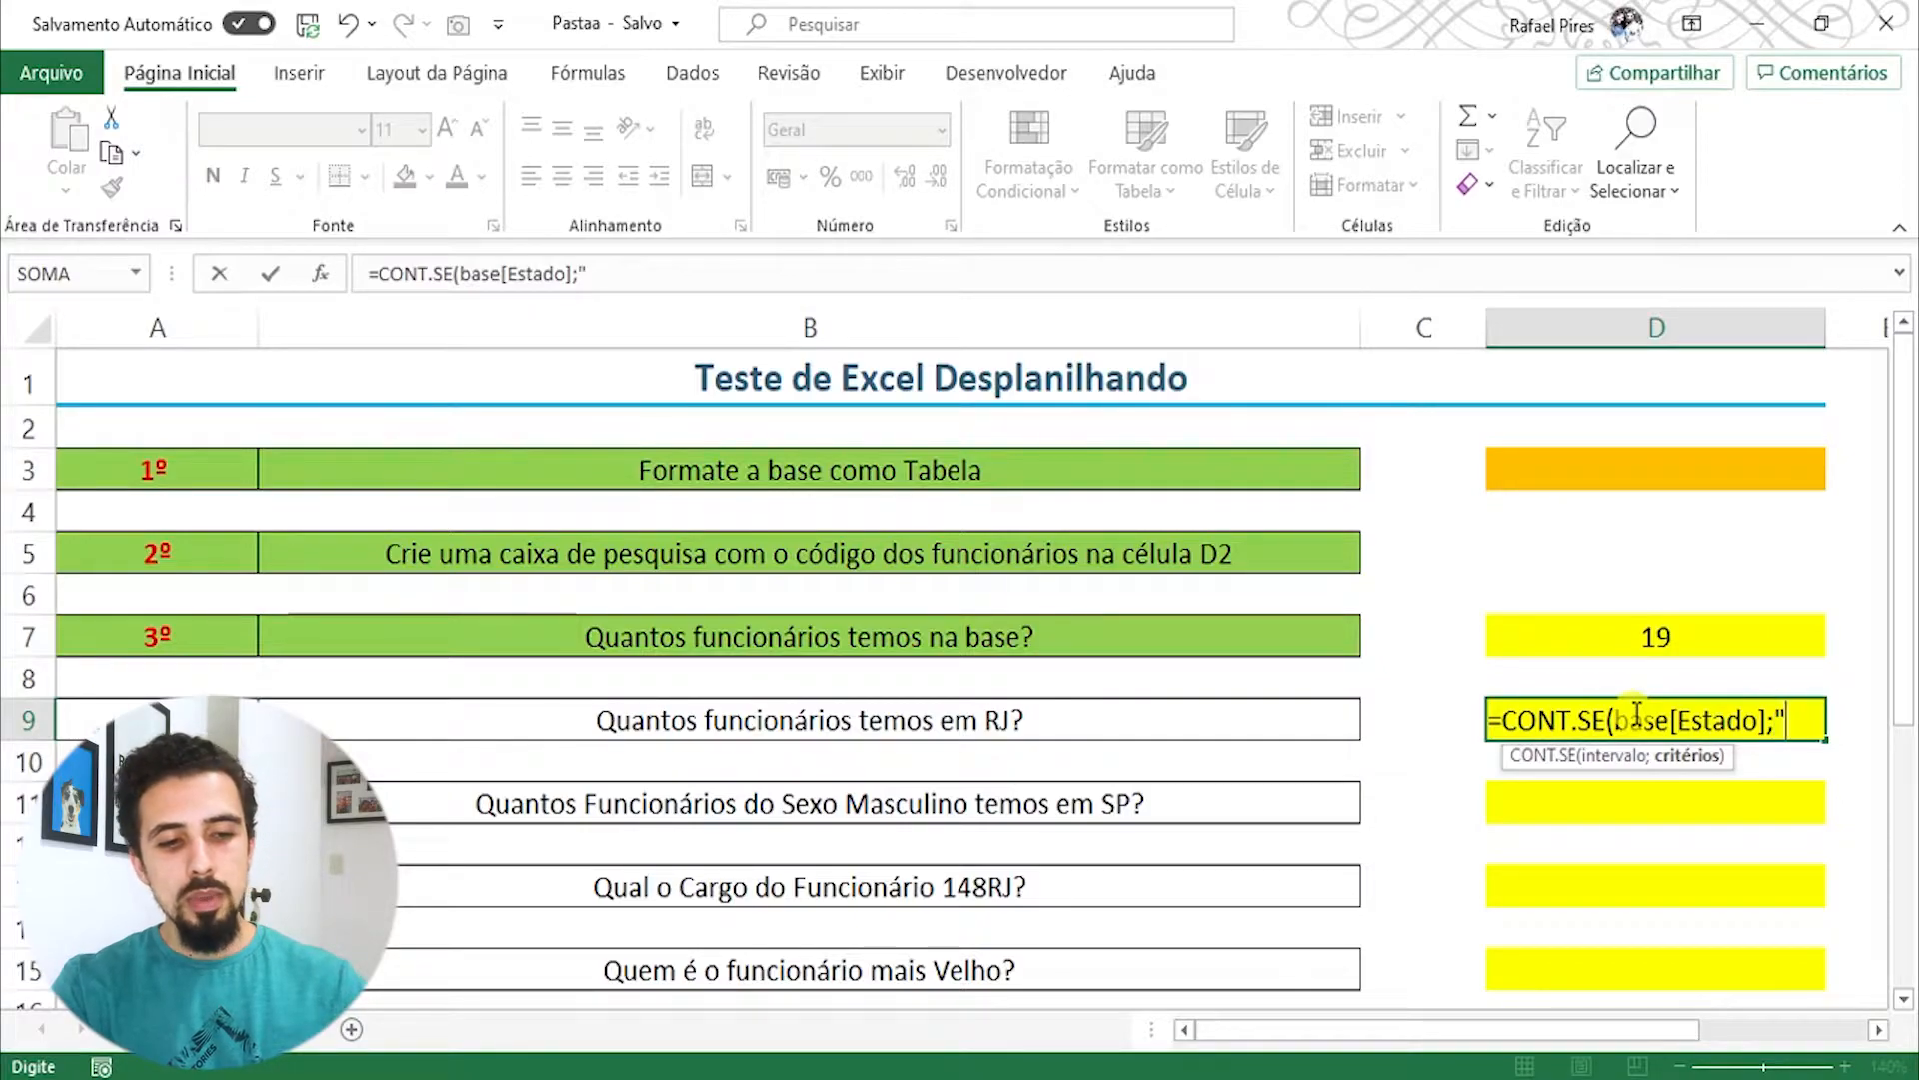
type("RJ\"")
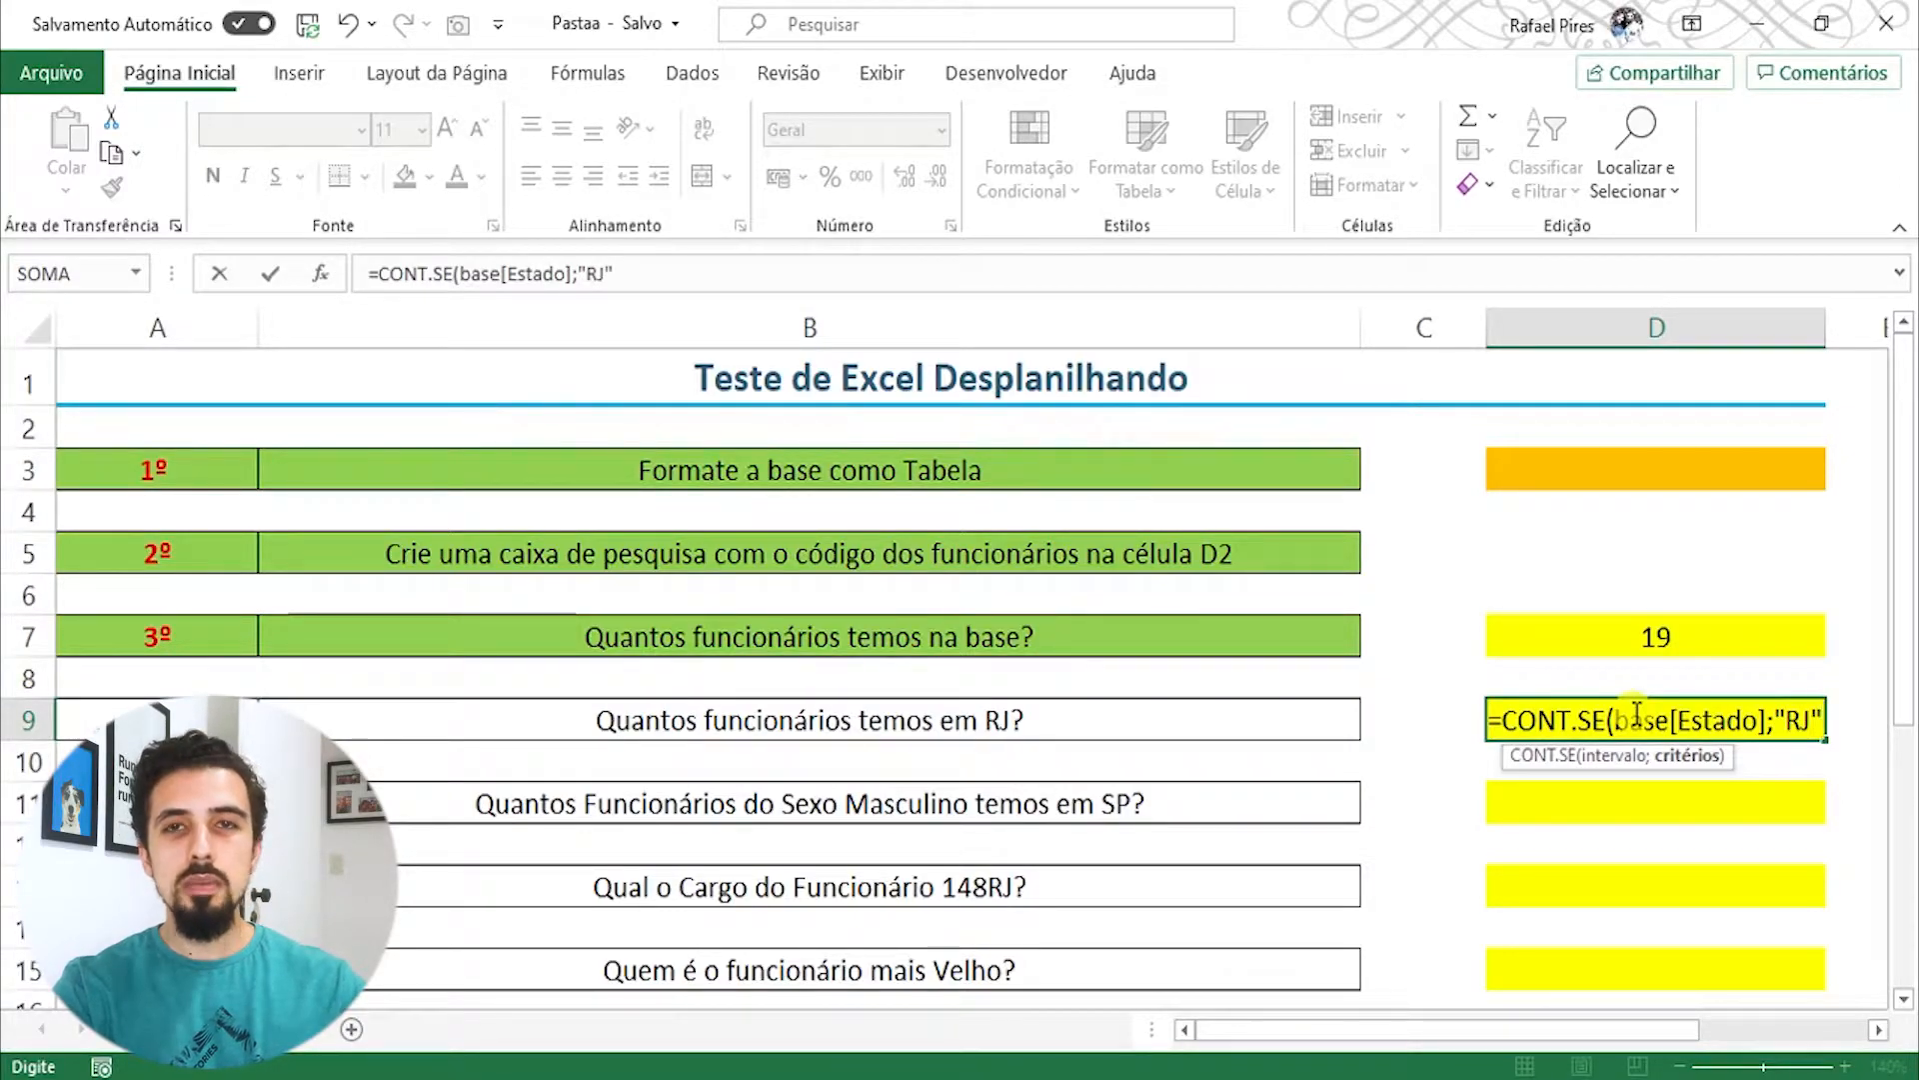
type(")")
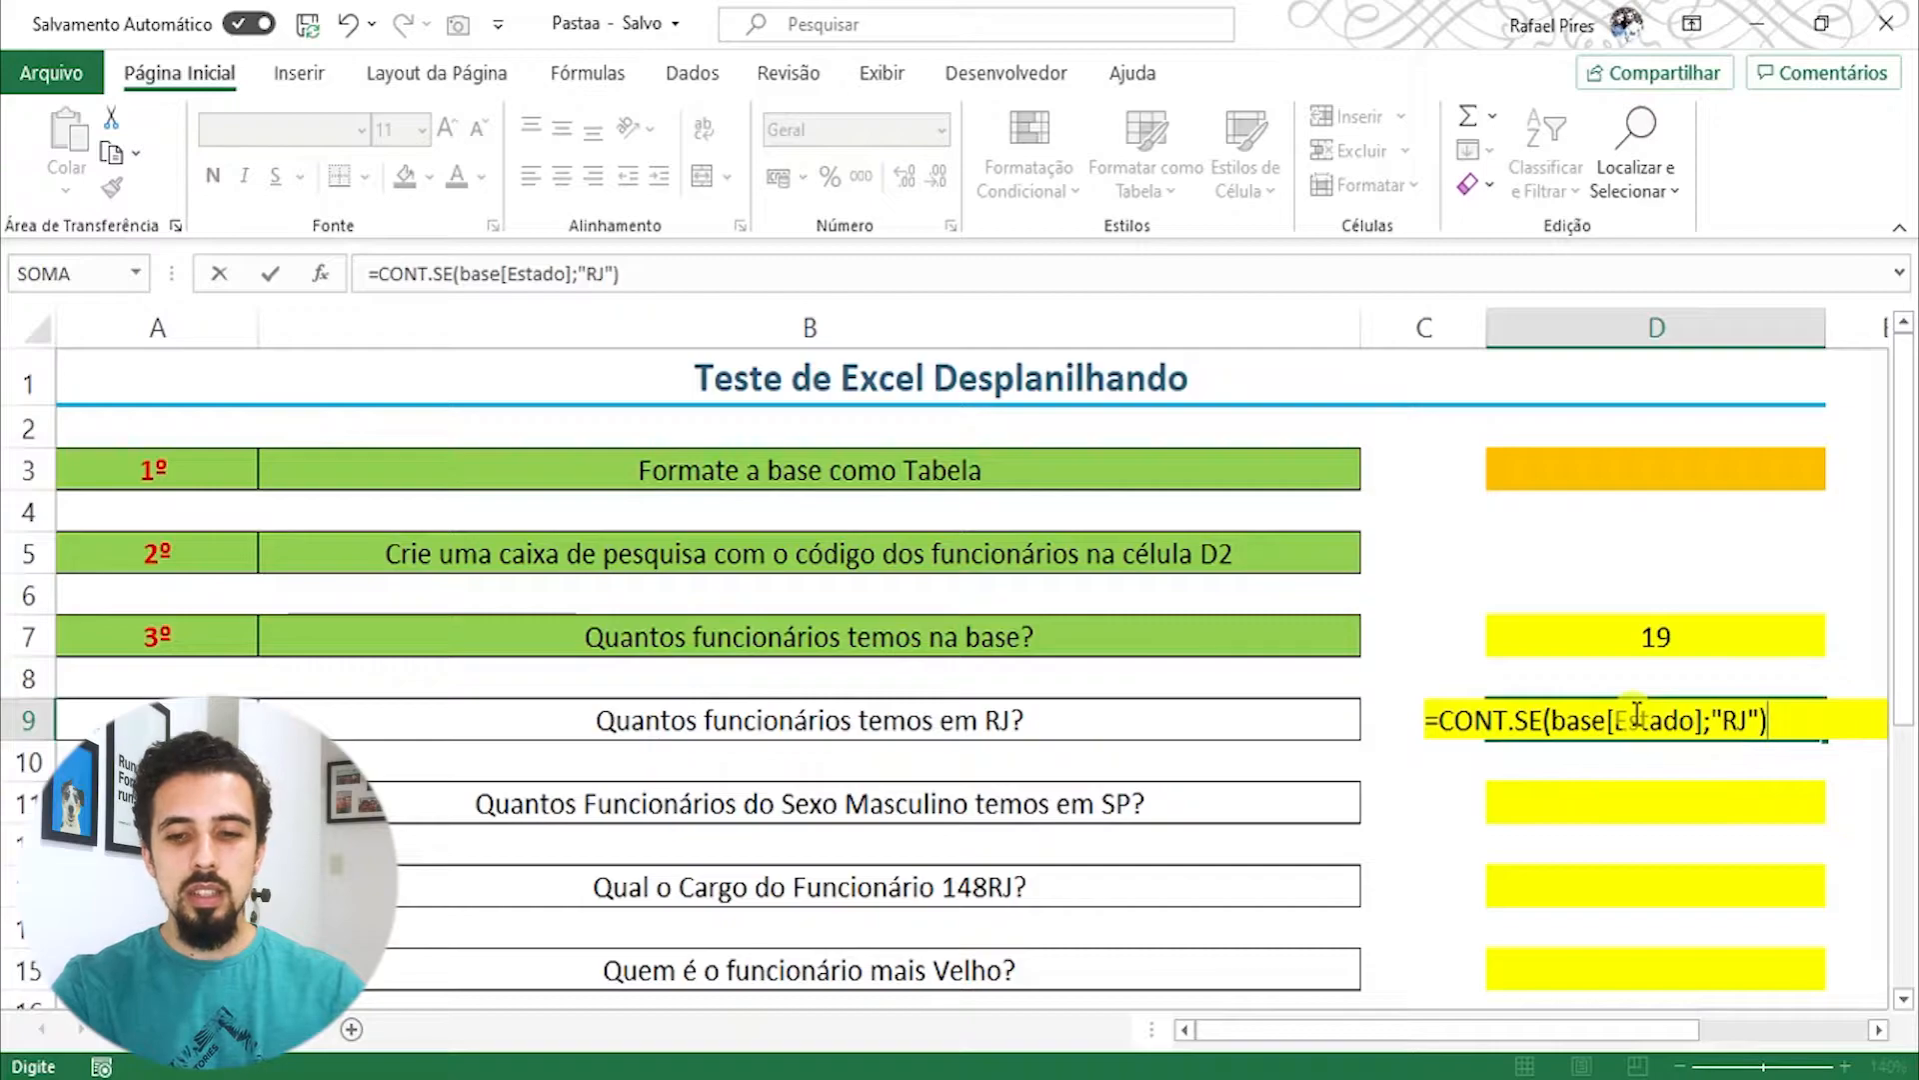
key("Return")
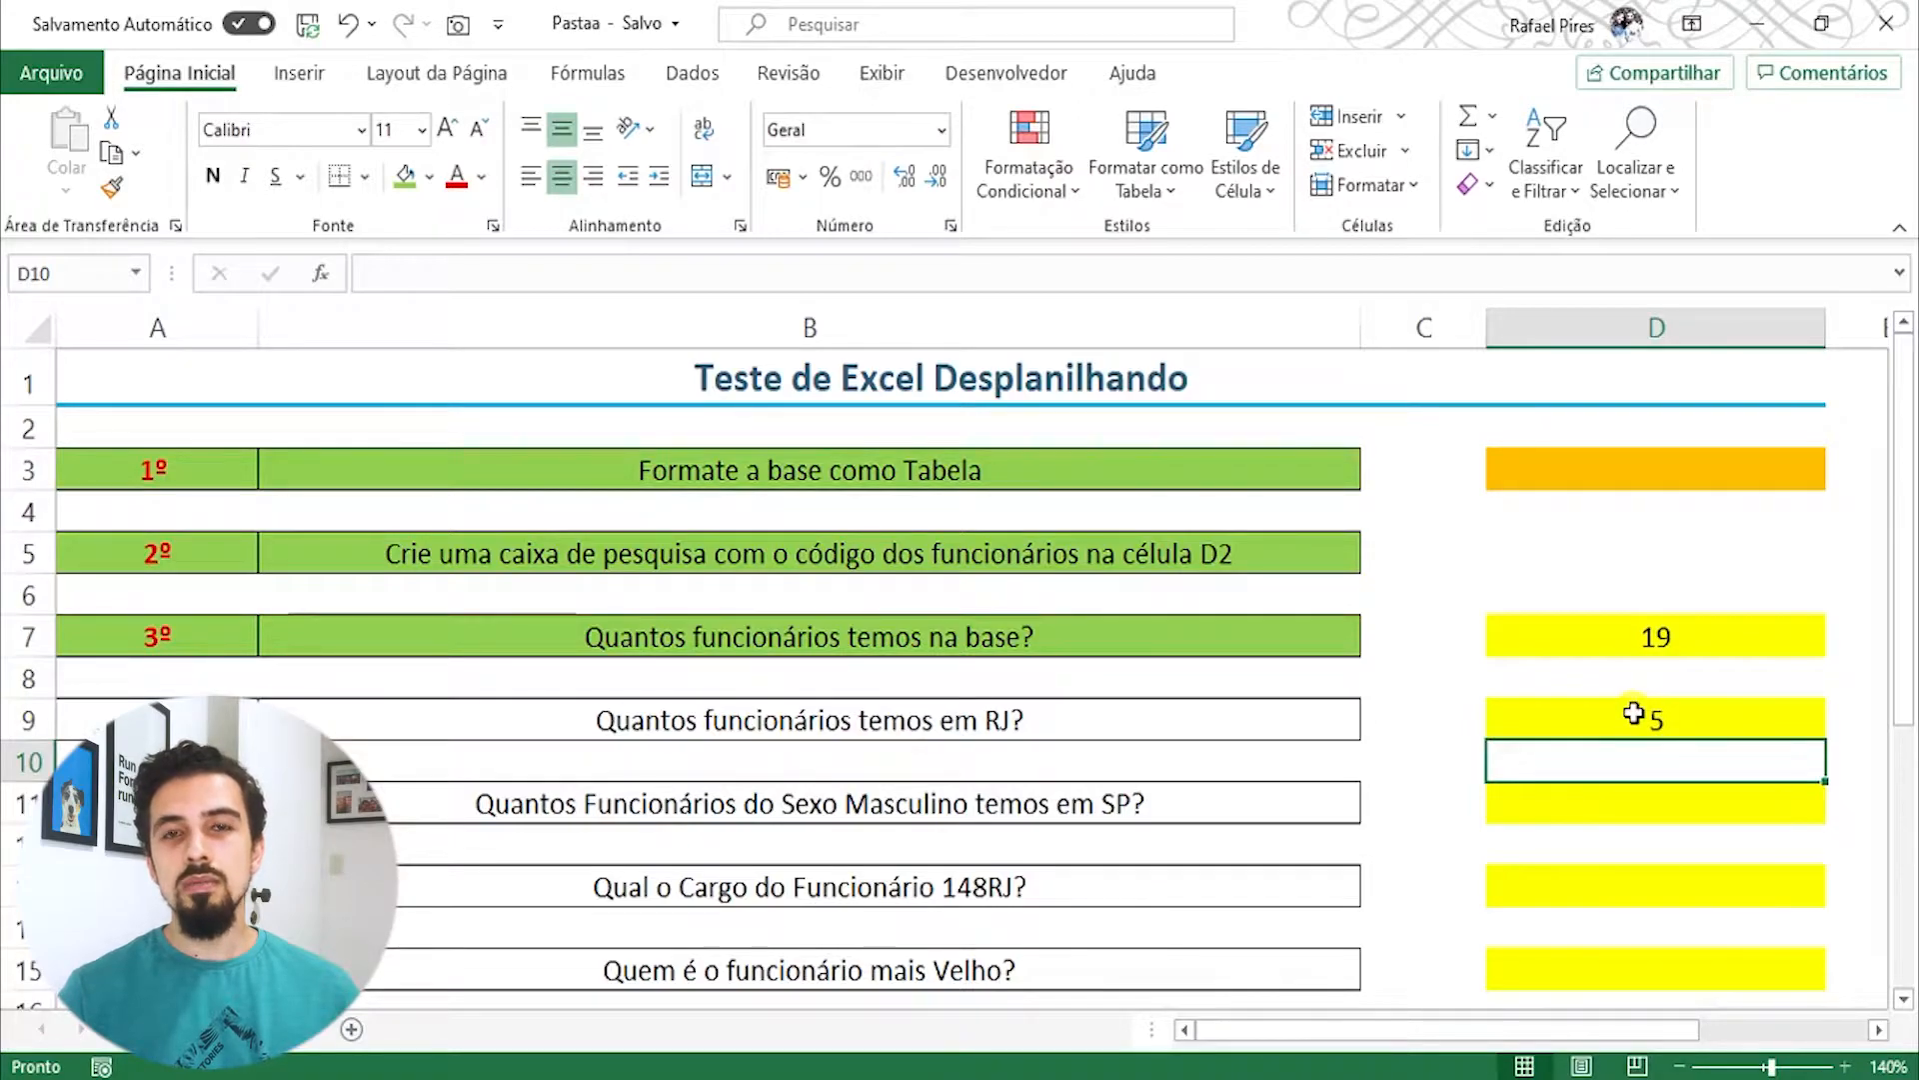
Step: Mark the fourth question as done by filling A9:B9 with light green
left_click(318, 723)
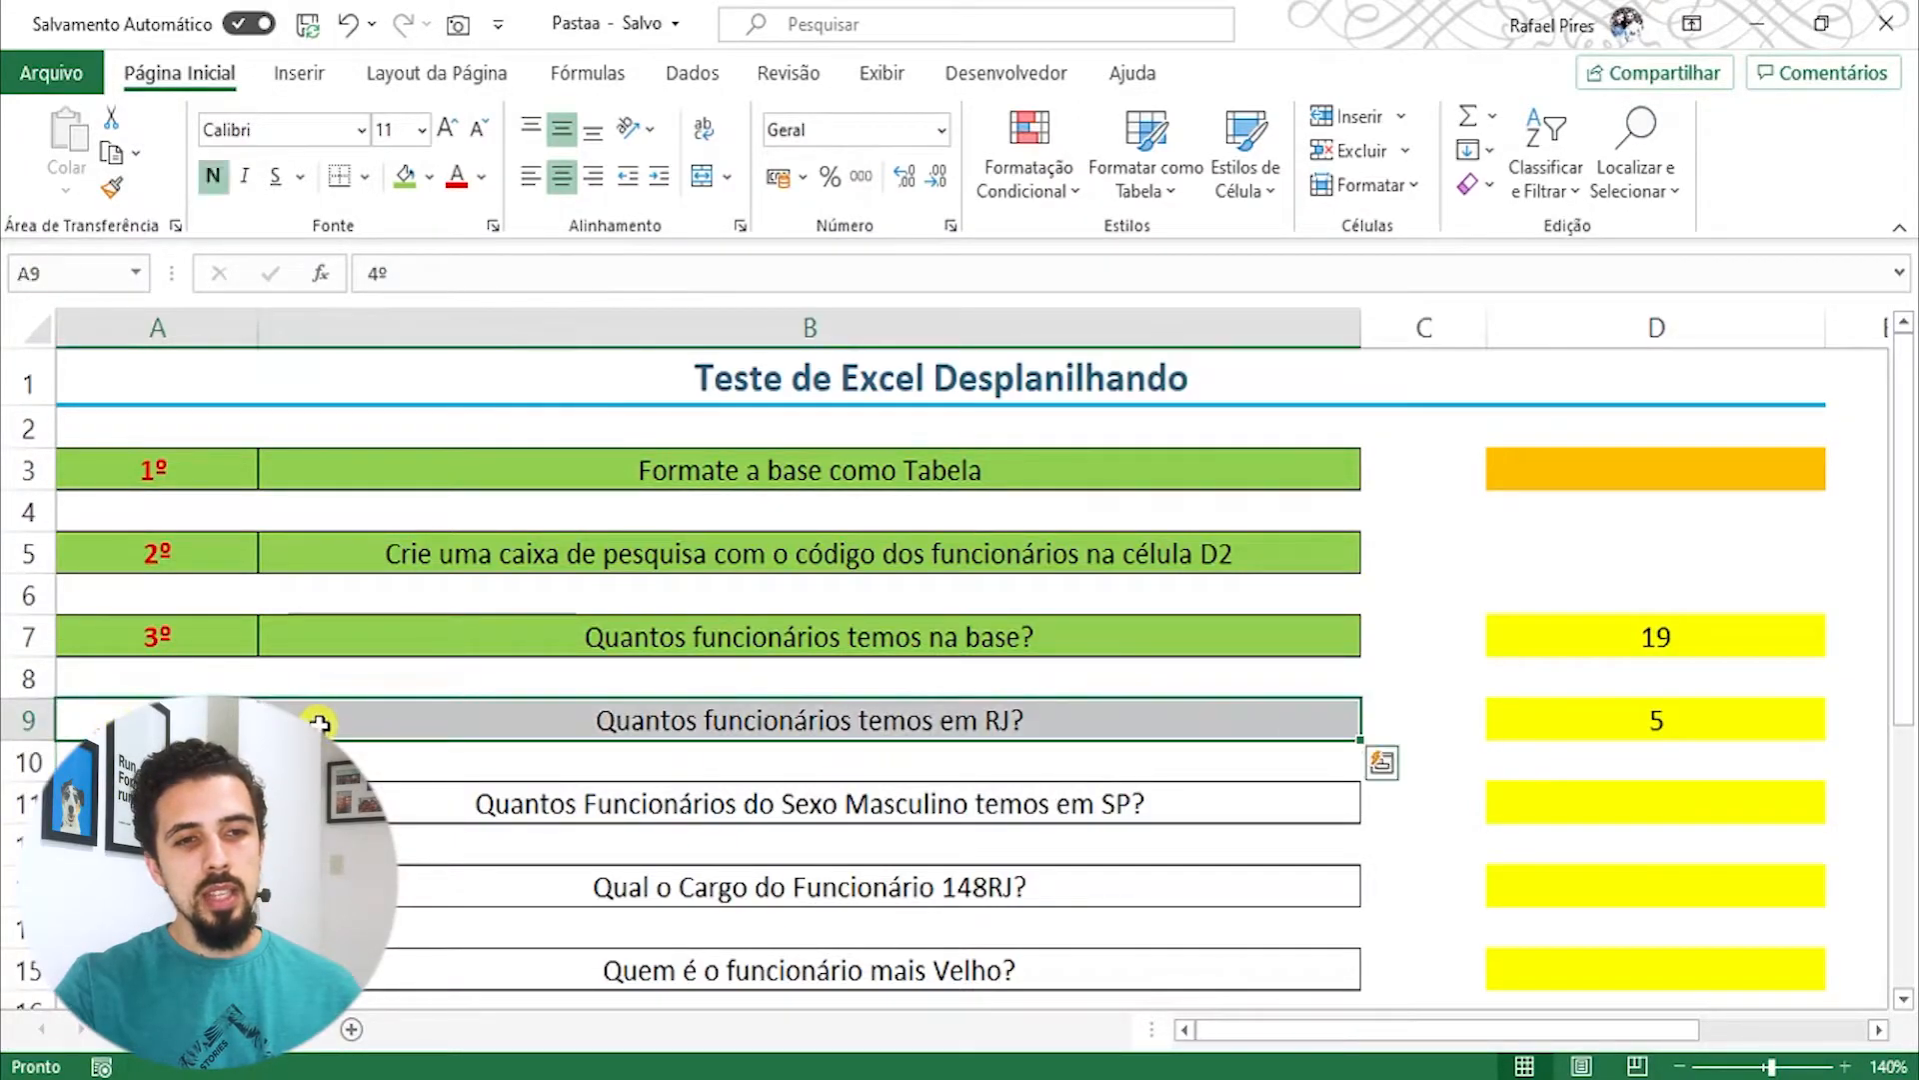
left_click(401, 180)
left_click(665, 800)
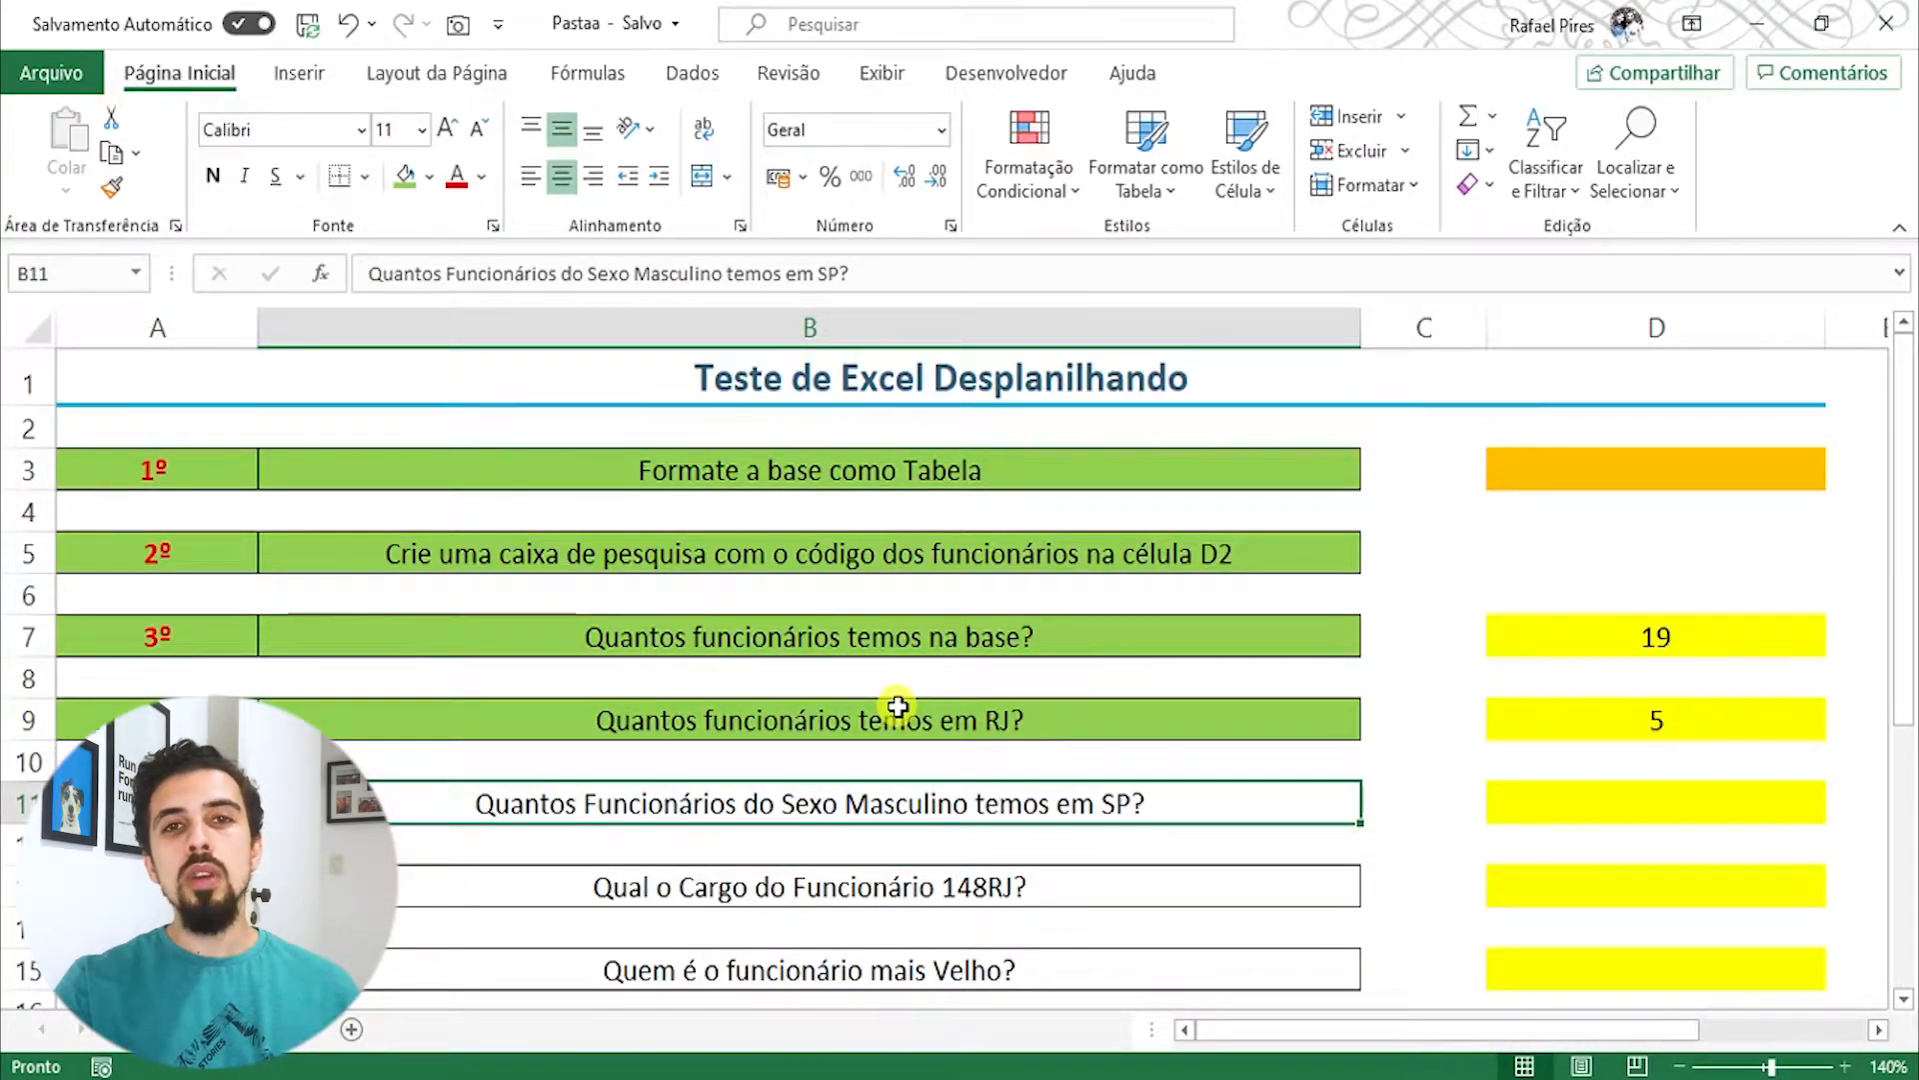
key("Left")
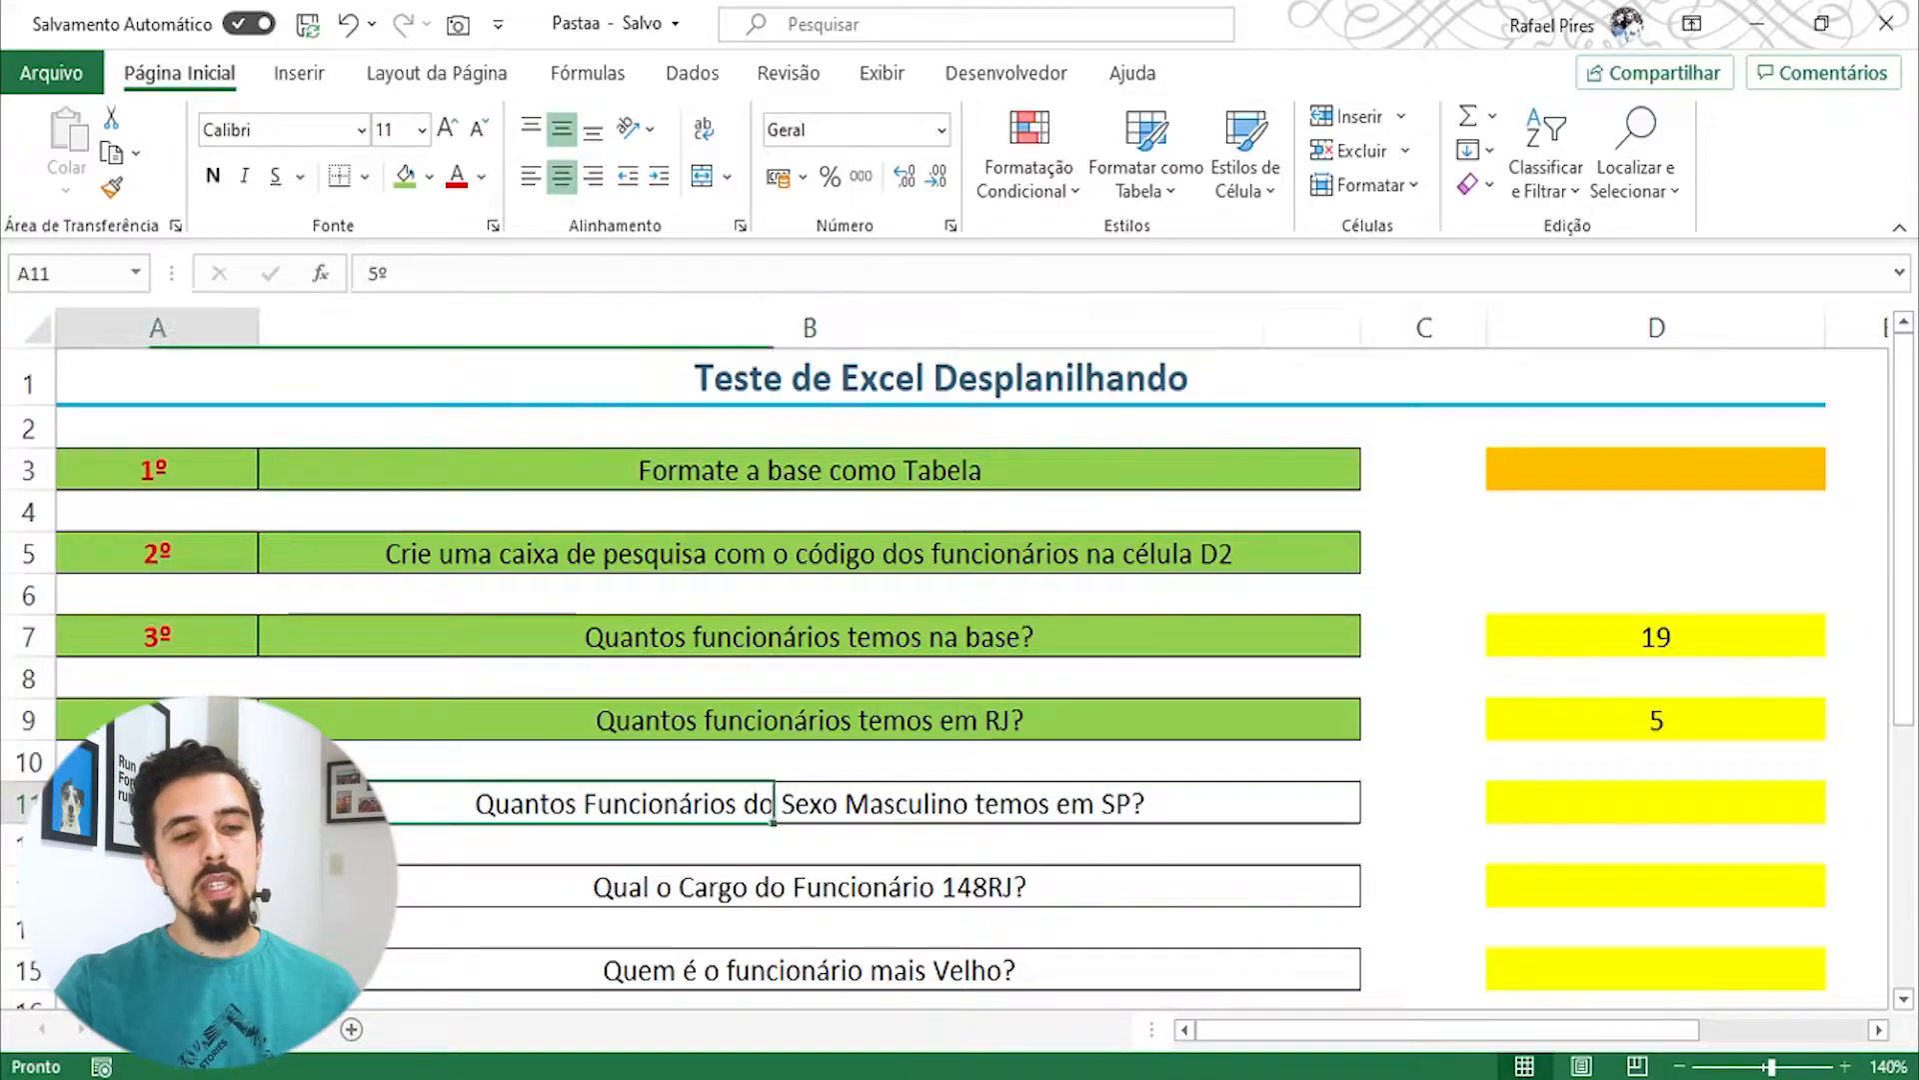
key("shift+Right")
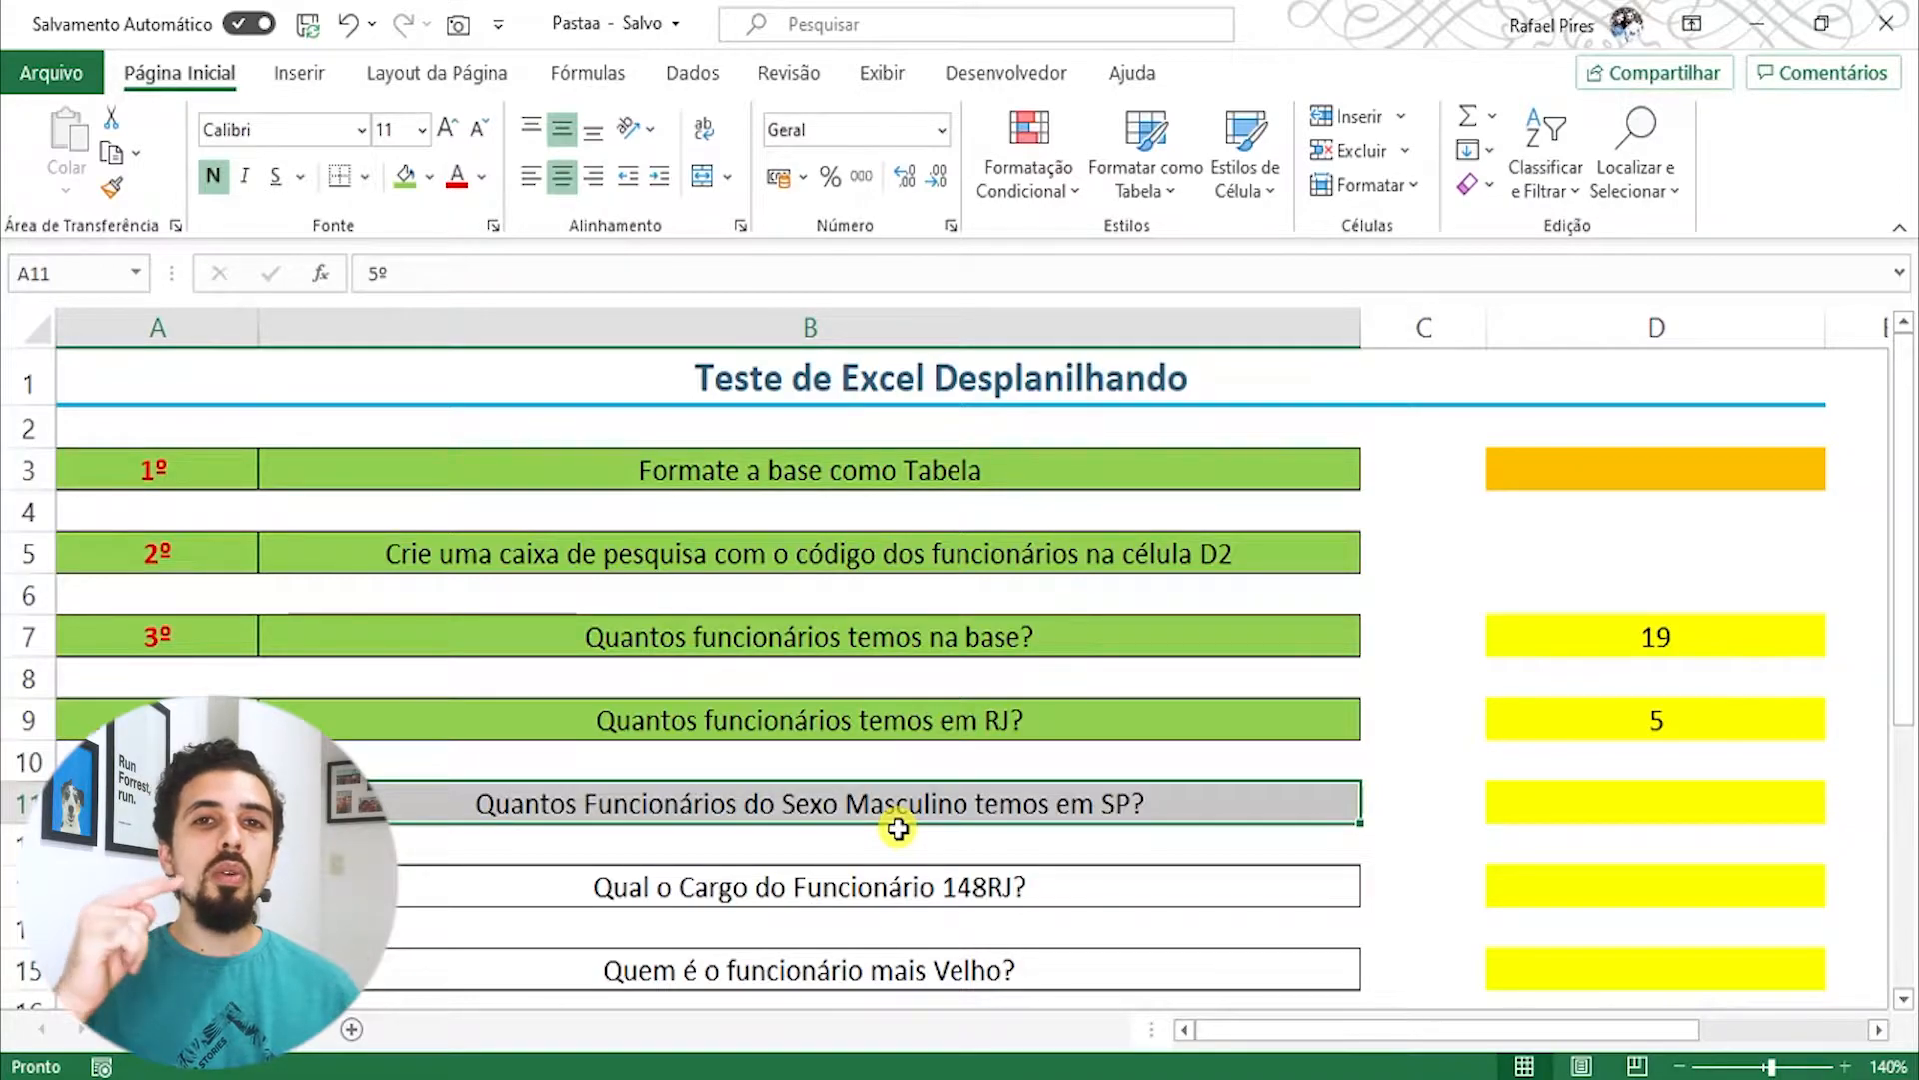
Step: Start a CONT.SES formula in D11 with base[Sexo] as the first criteria range and "Masculino" as its criterion
left_click(1588, 805)
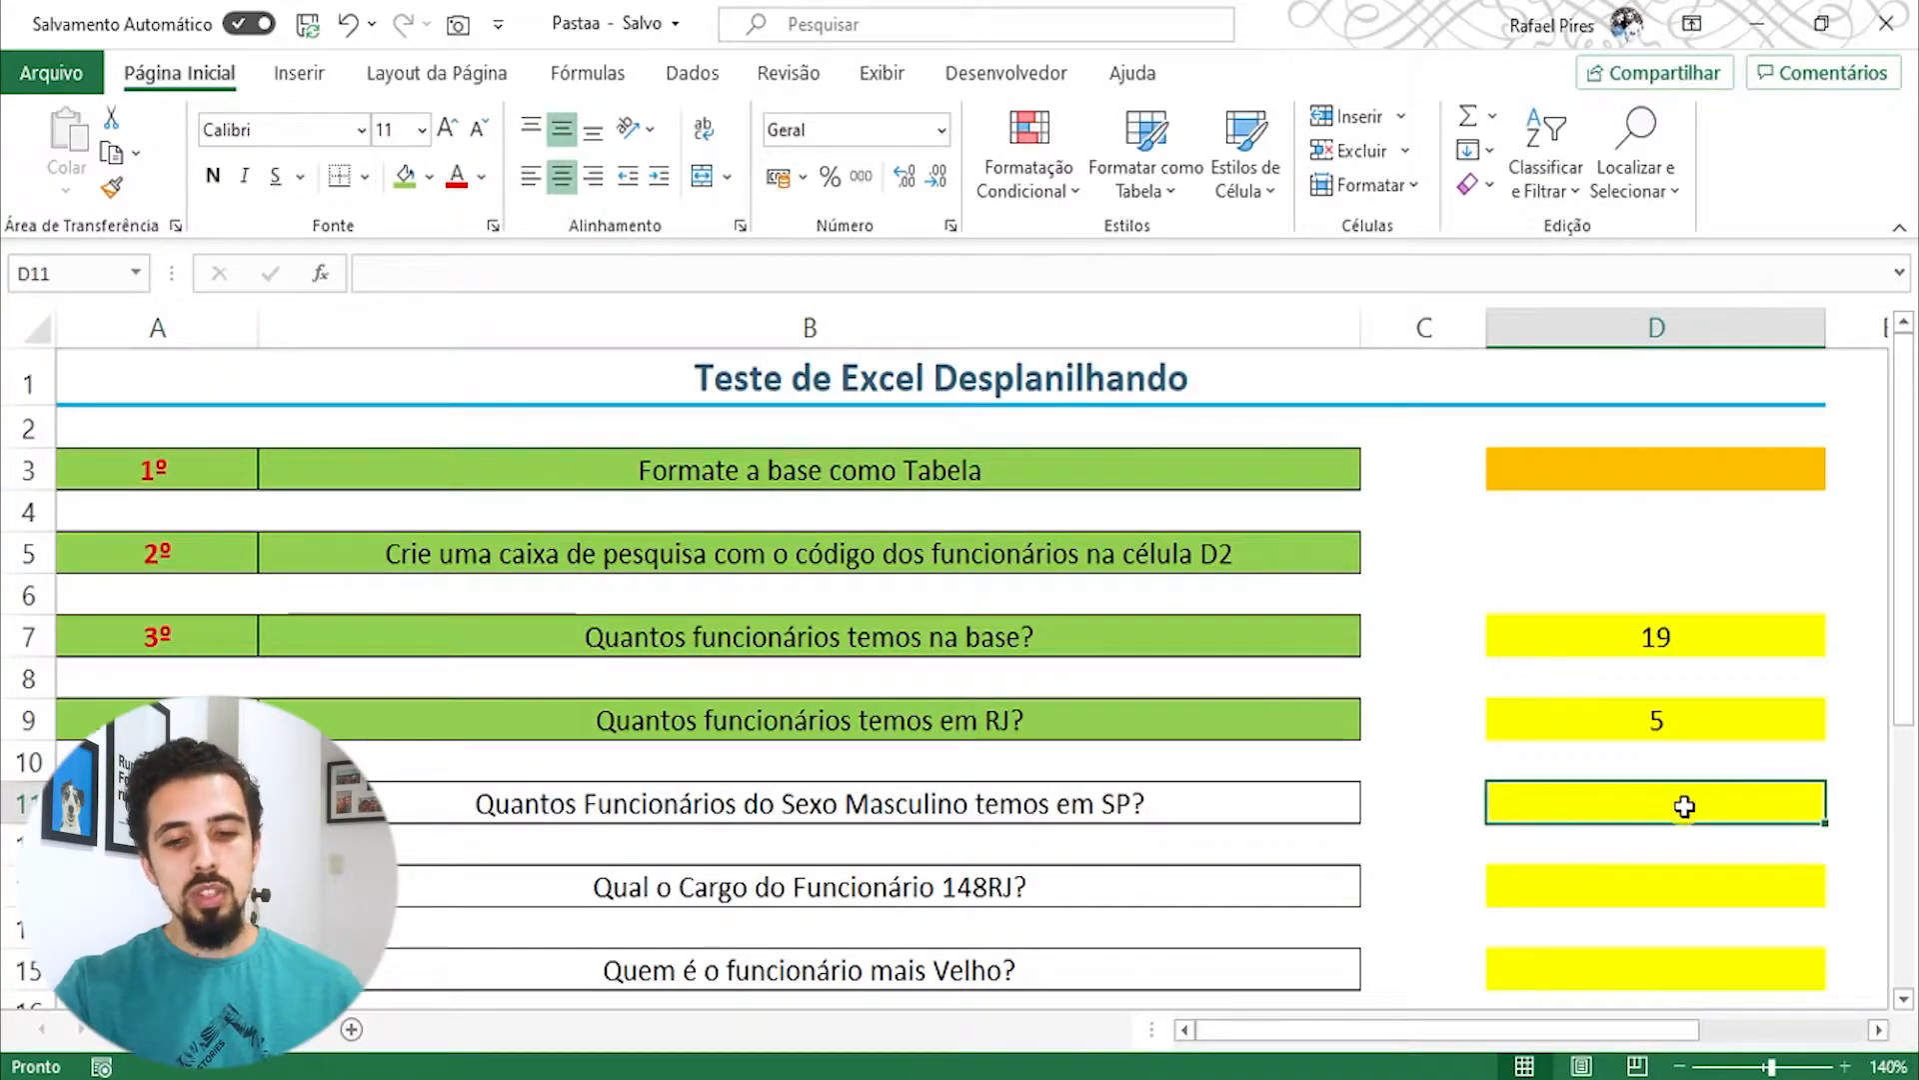
type("=cont")
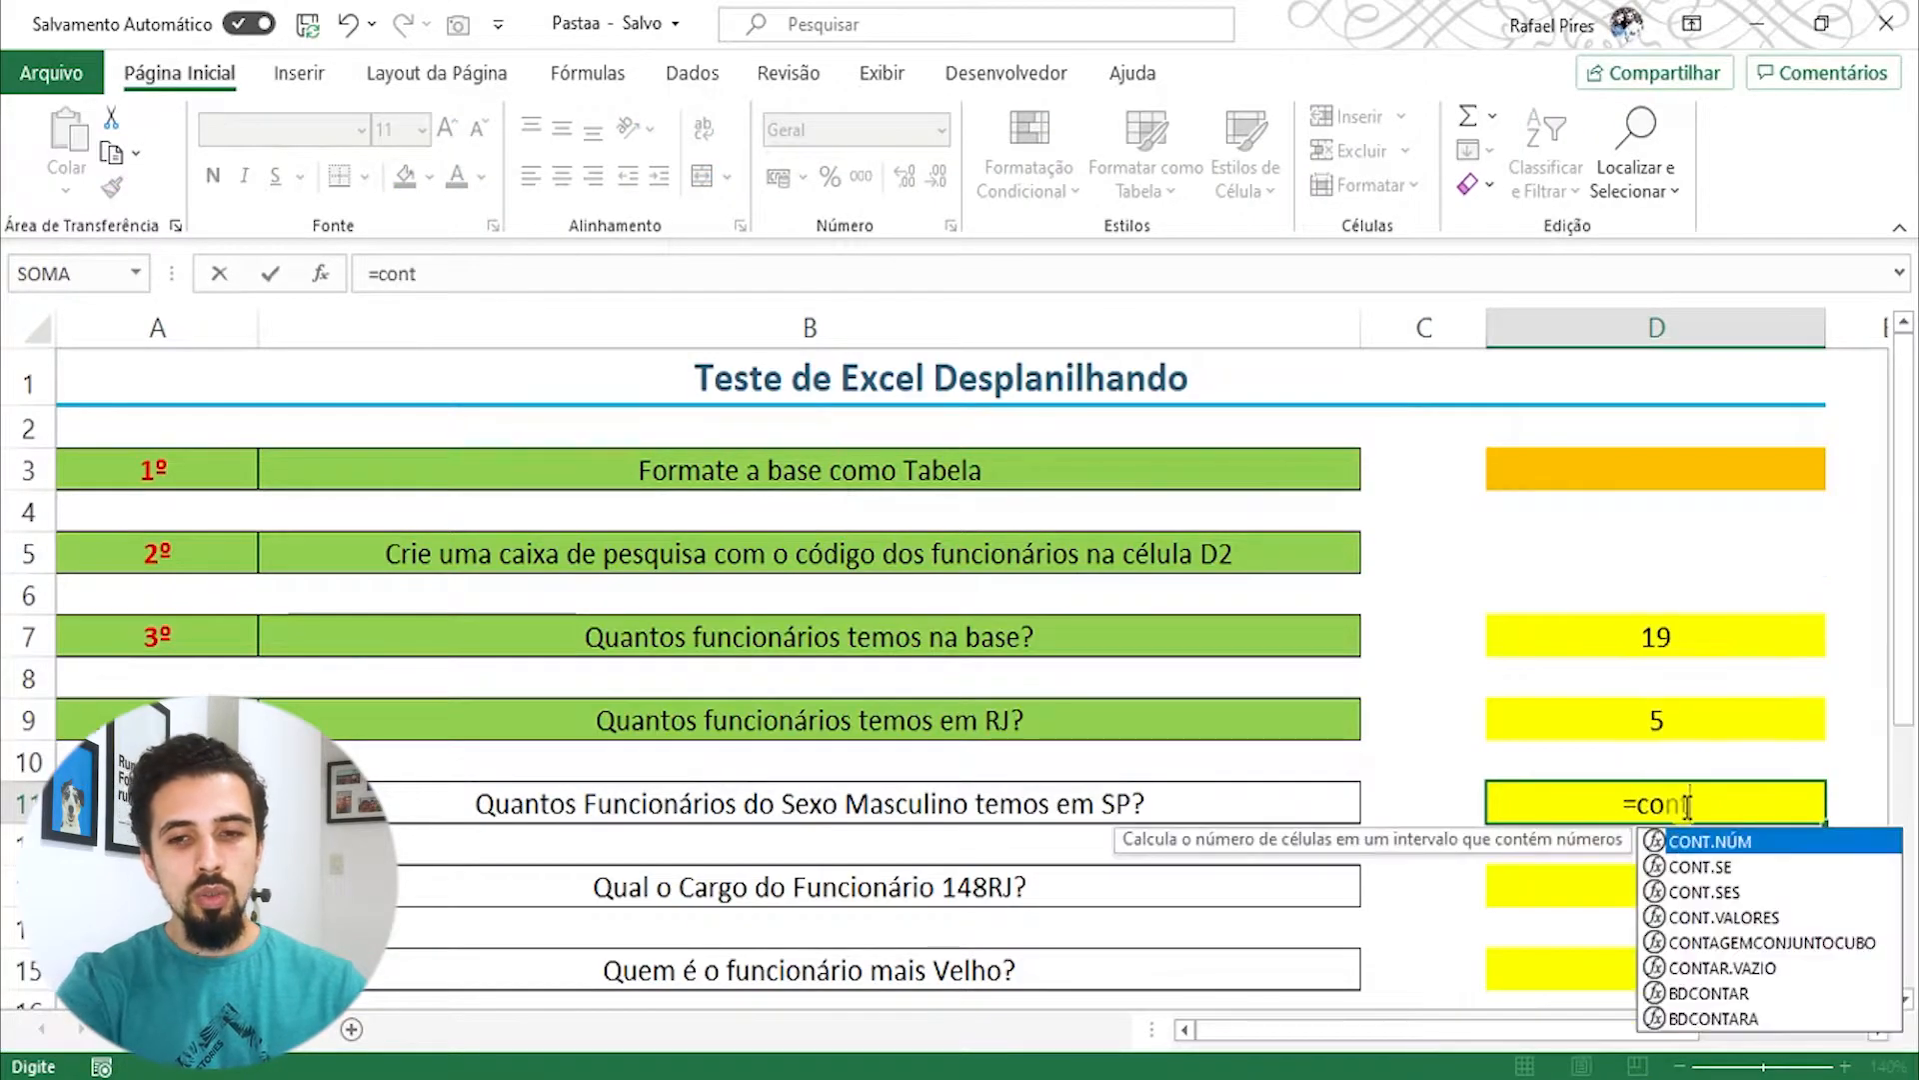
key("Down")
key("Down")
key("Tab")
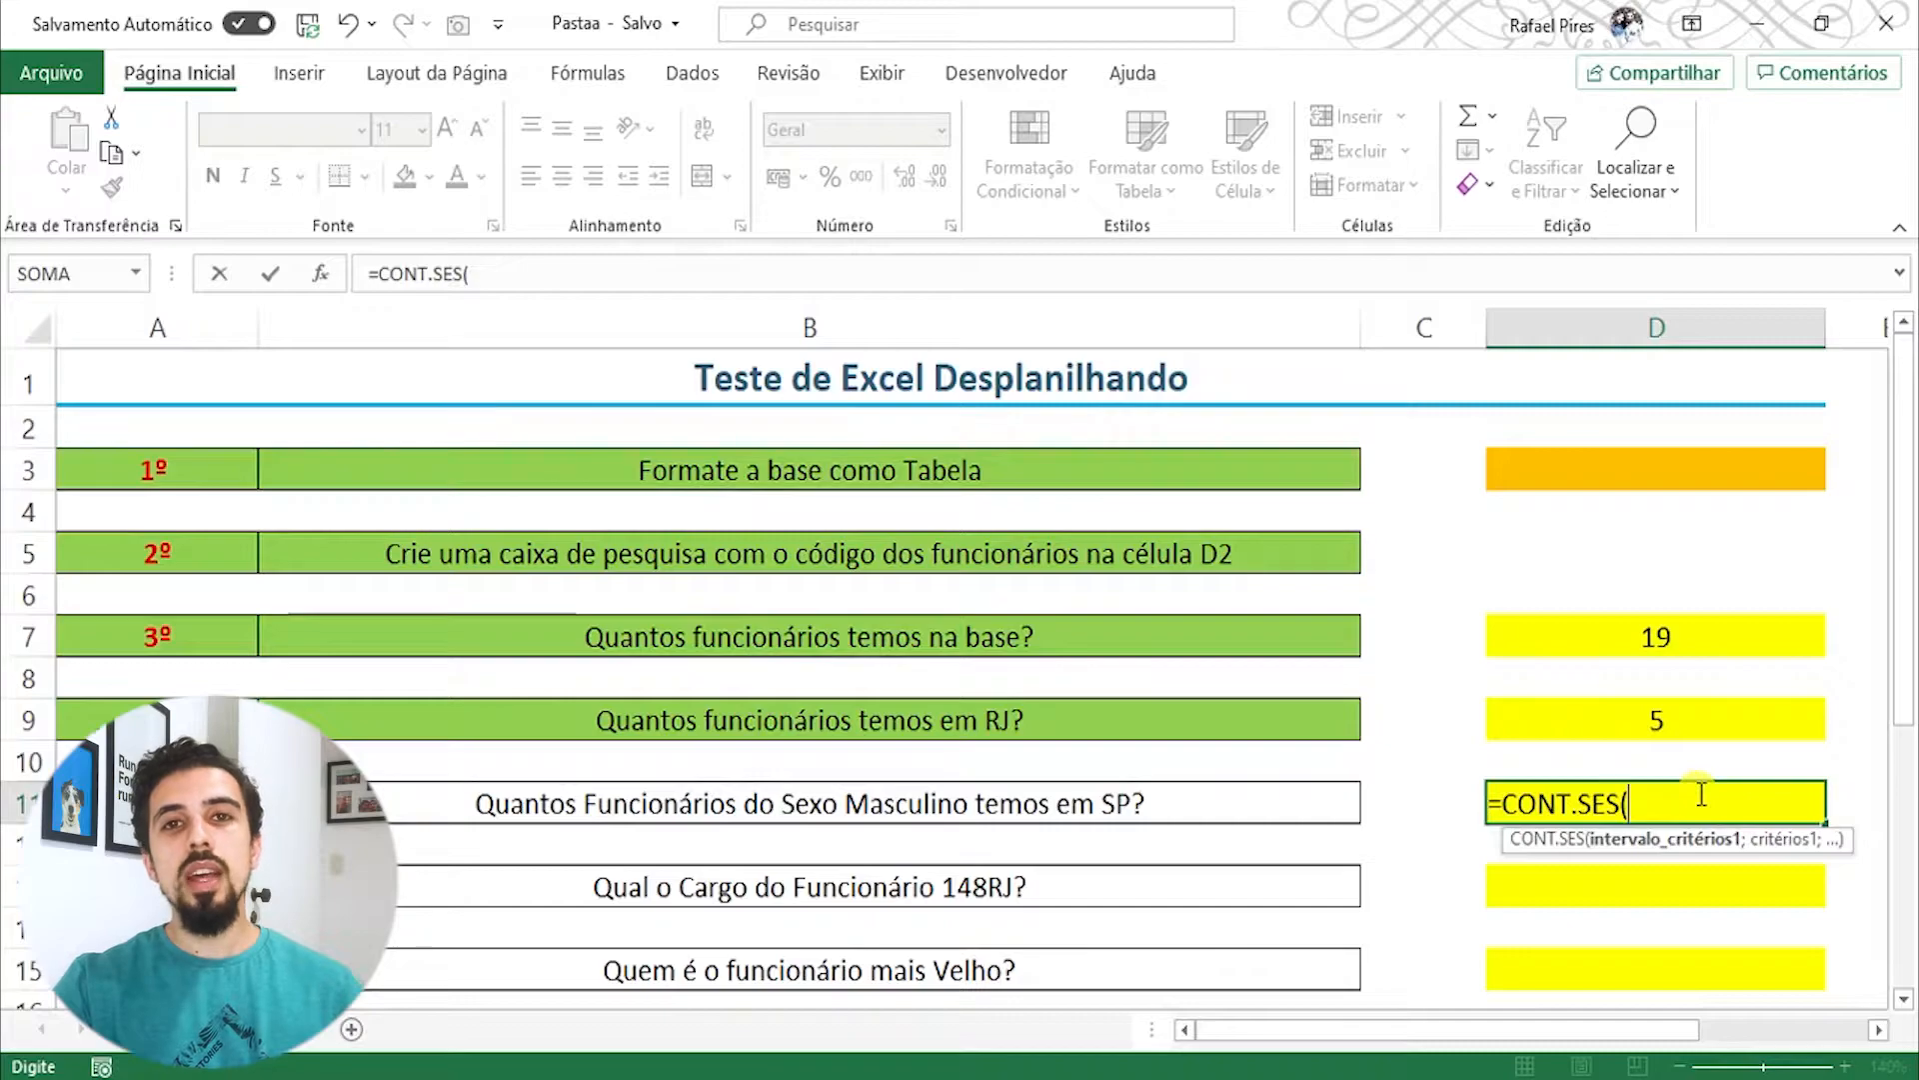
type("base")
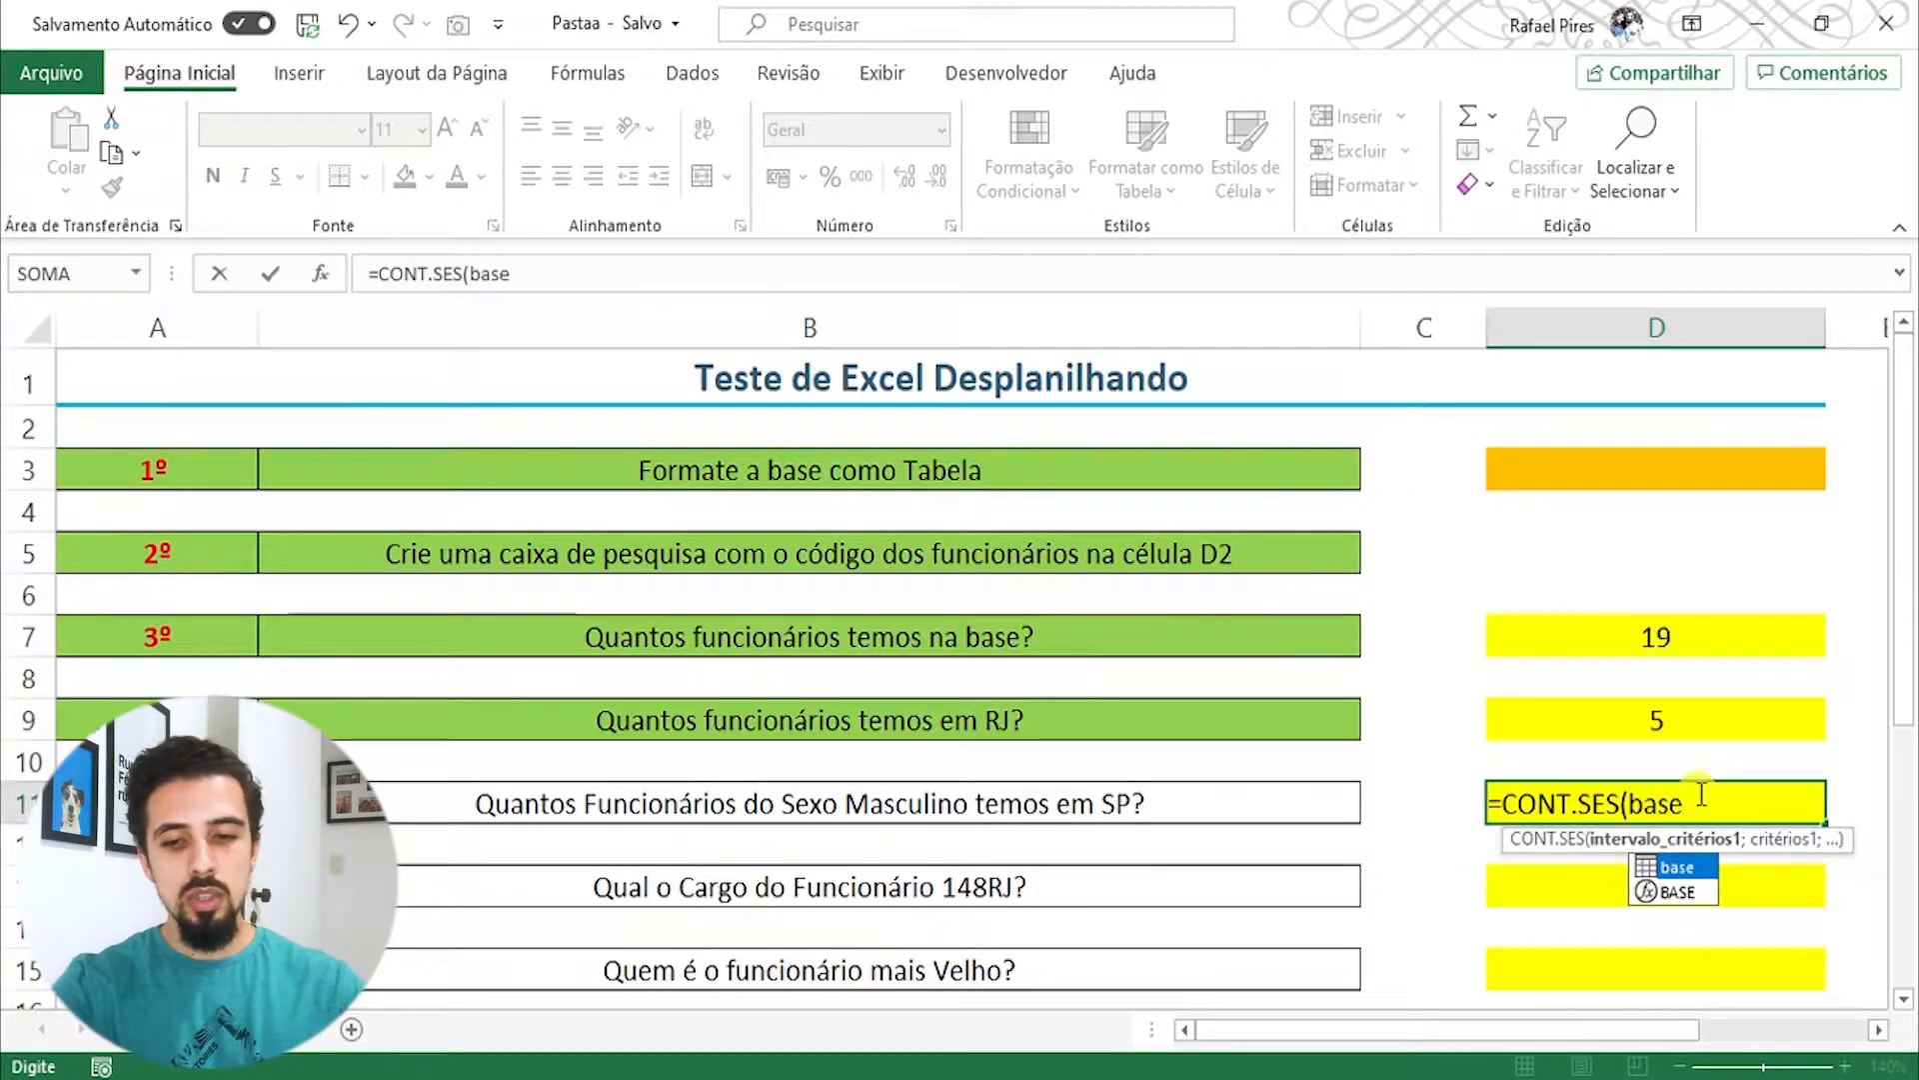
type("[")
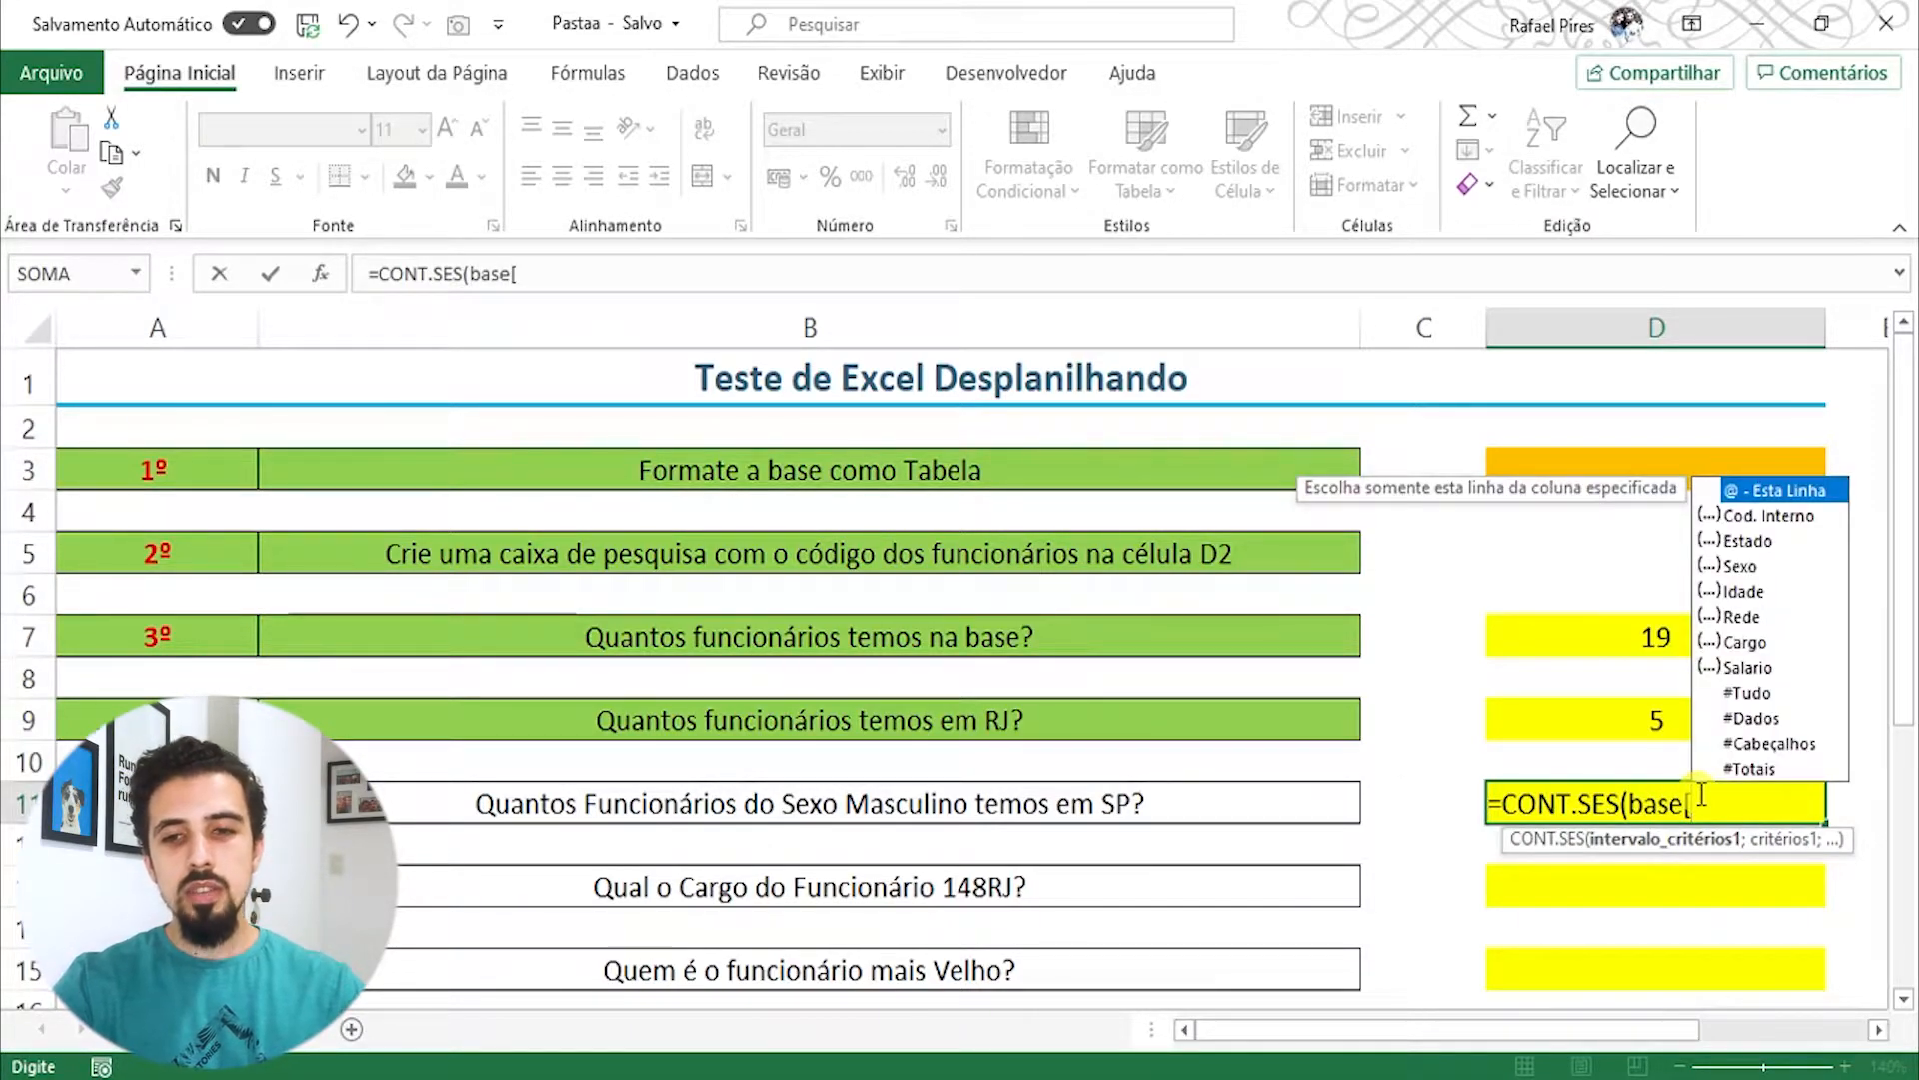
key("Down")
key("Down")
key("Down")
key("Tab")
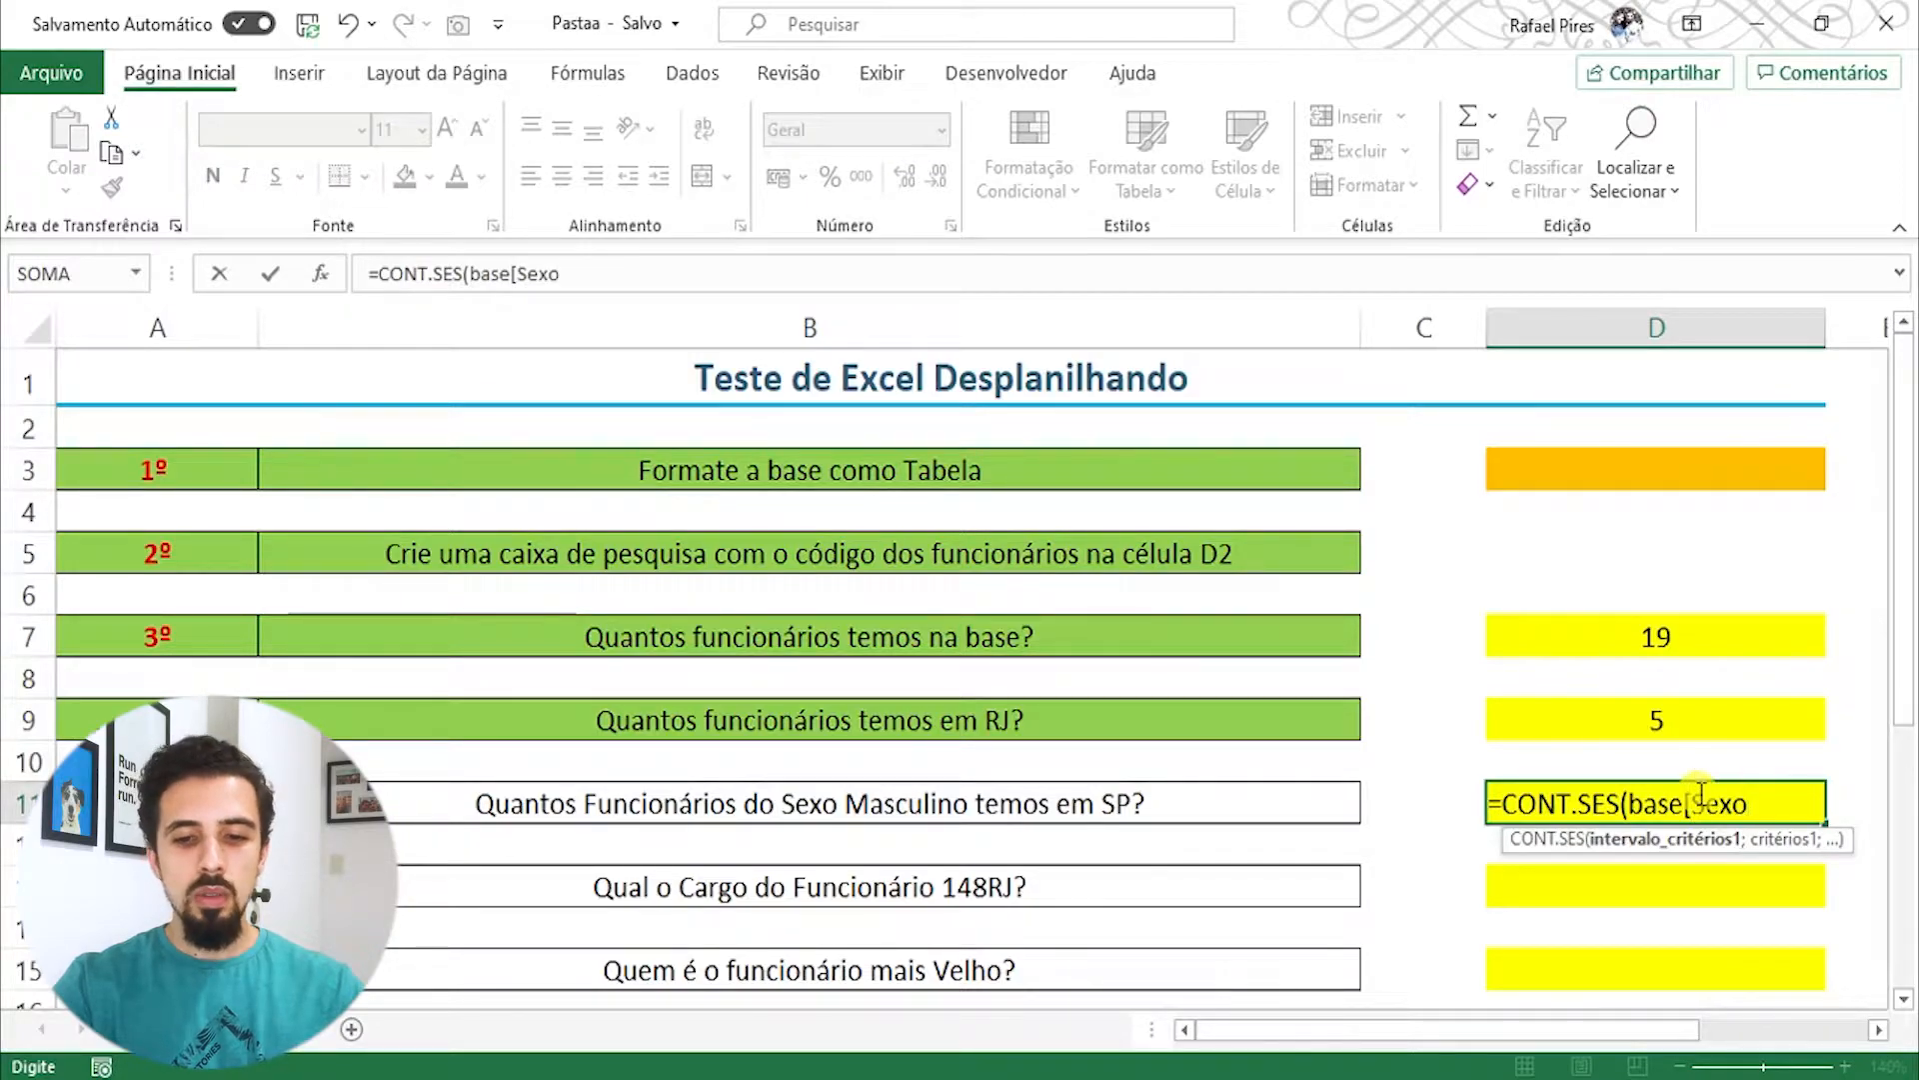
type("];")
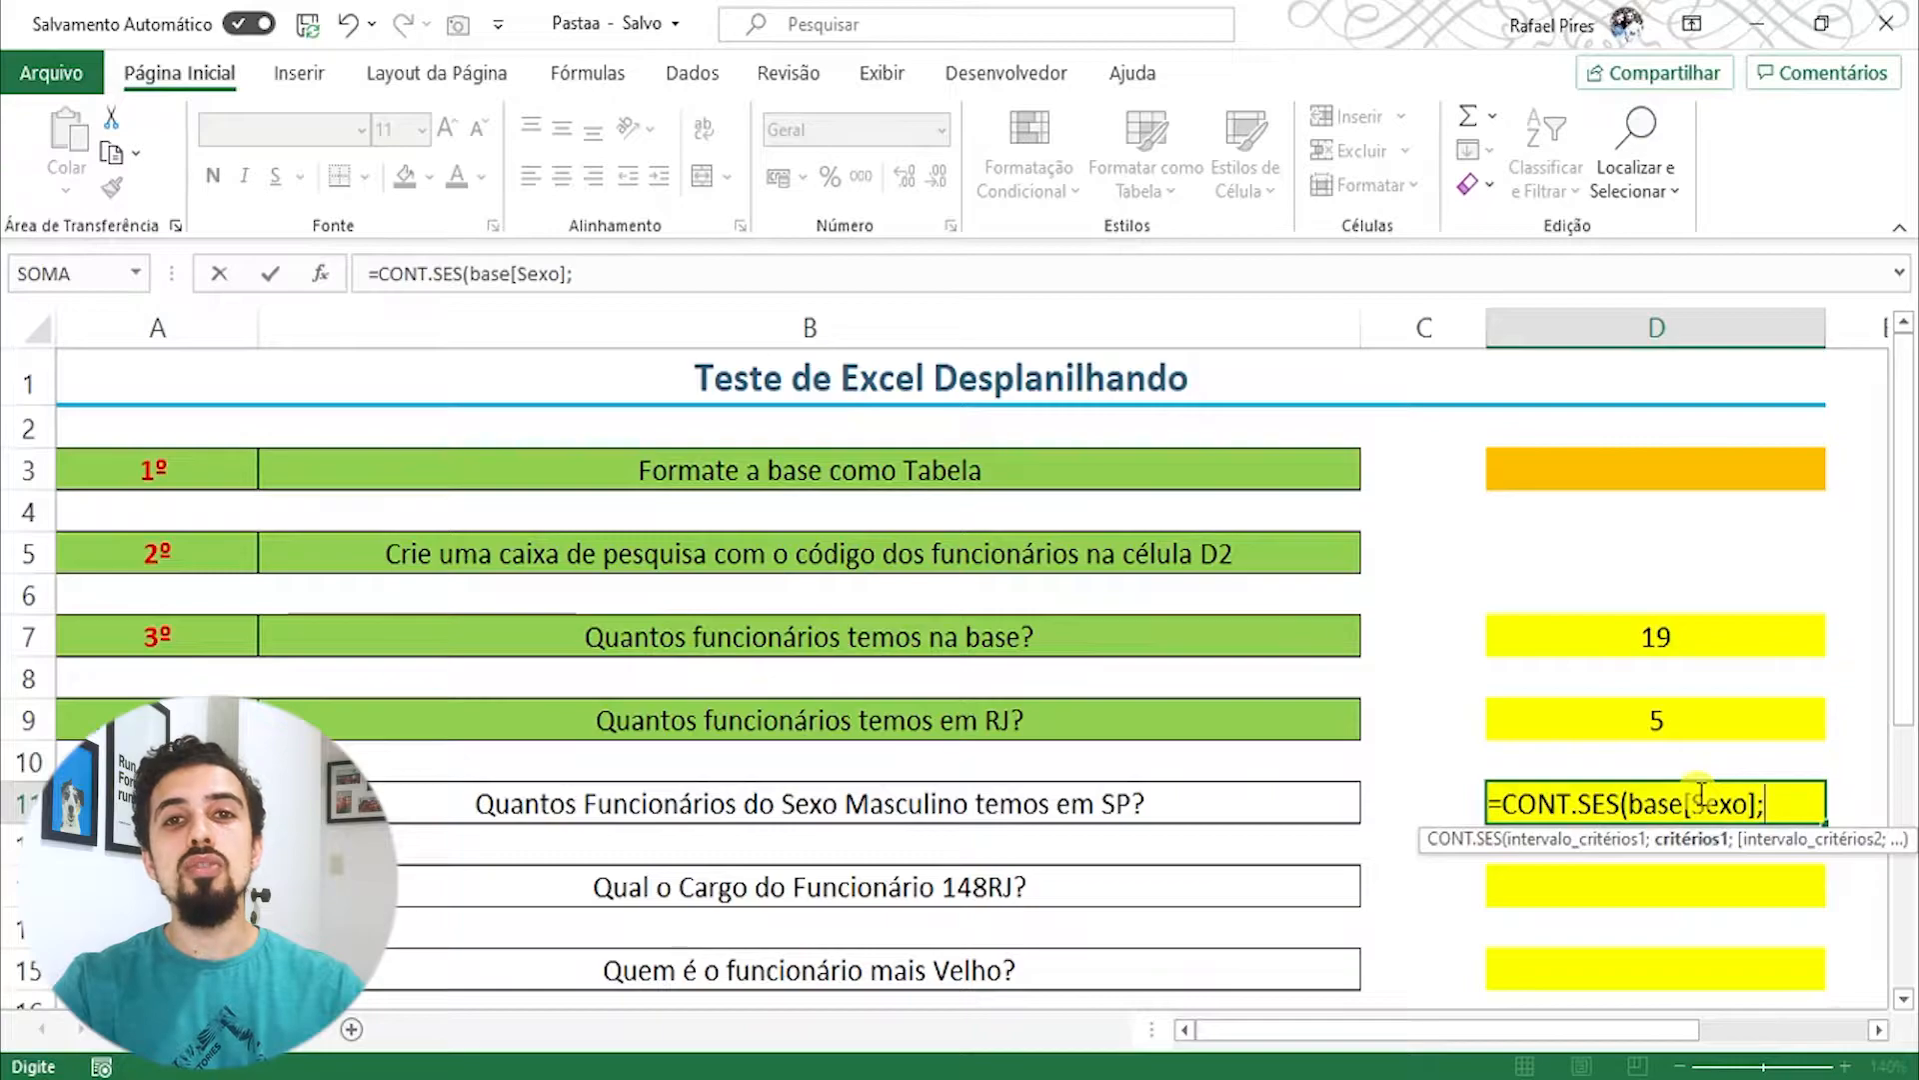
type("\"Mas")
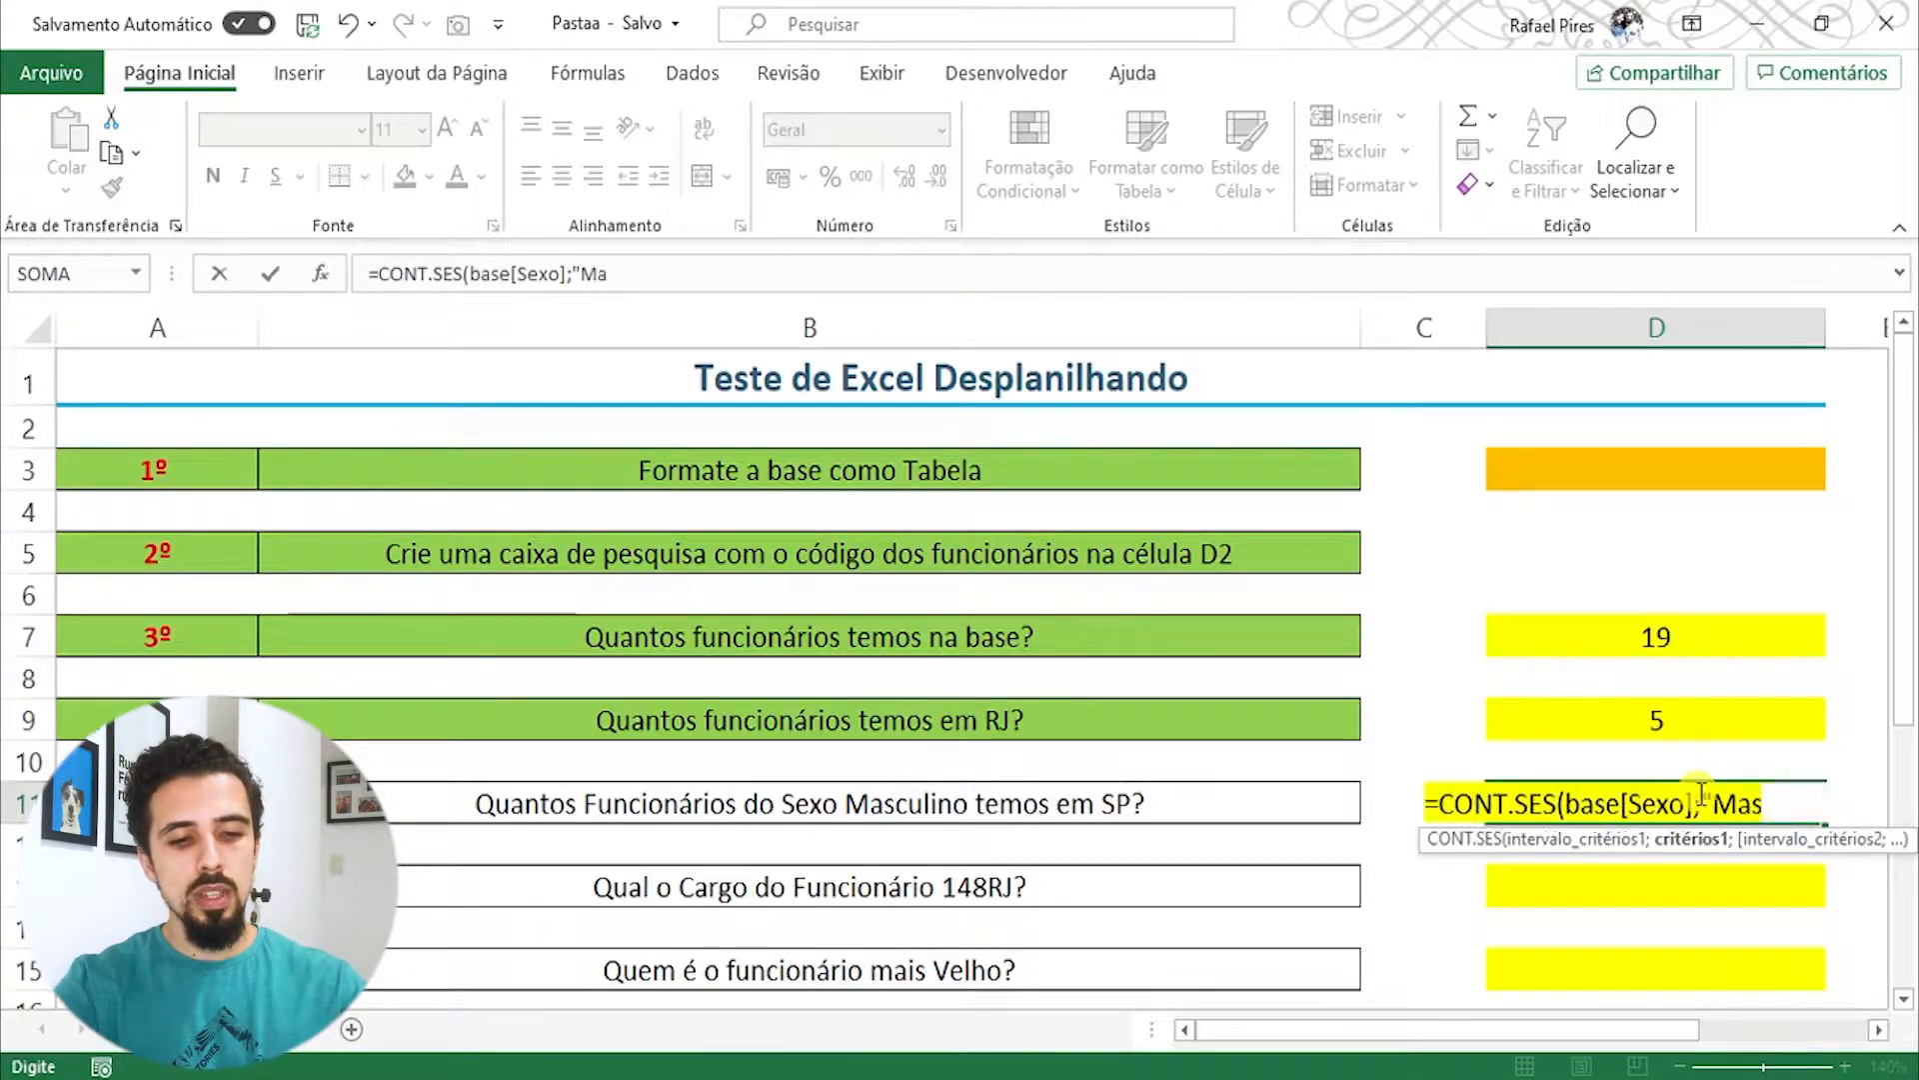
type("culino\"")
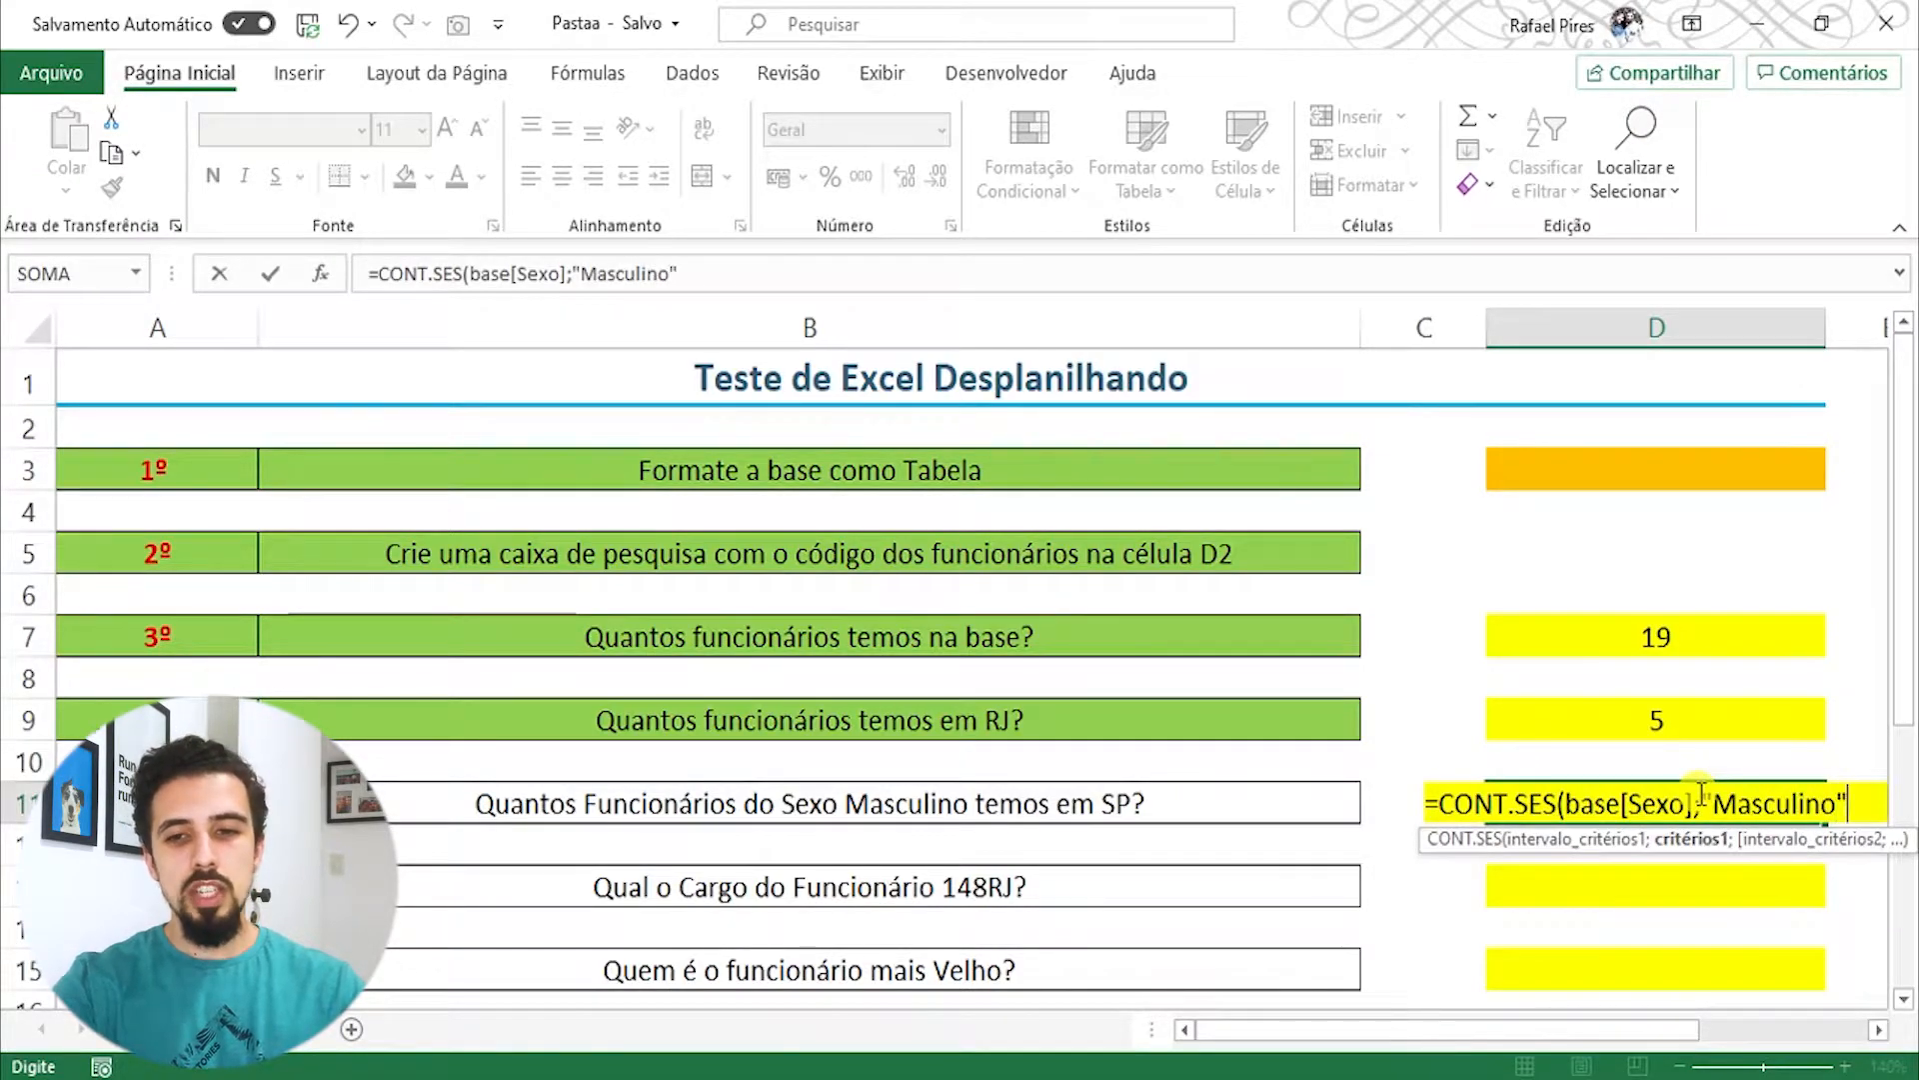
type(";")
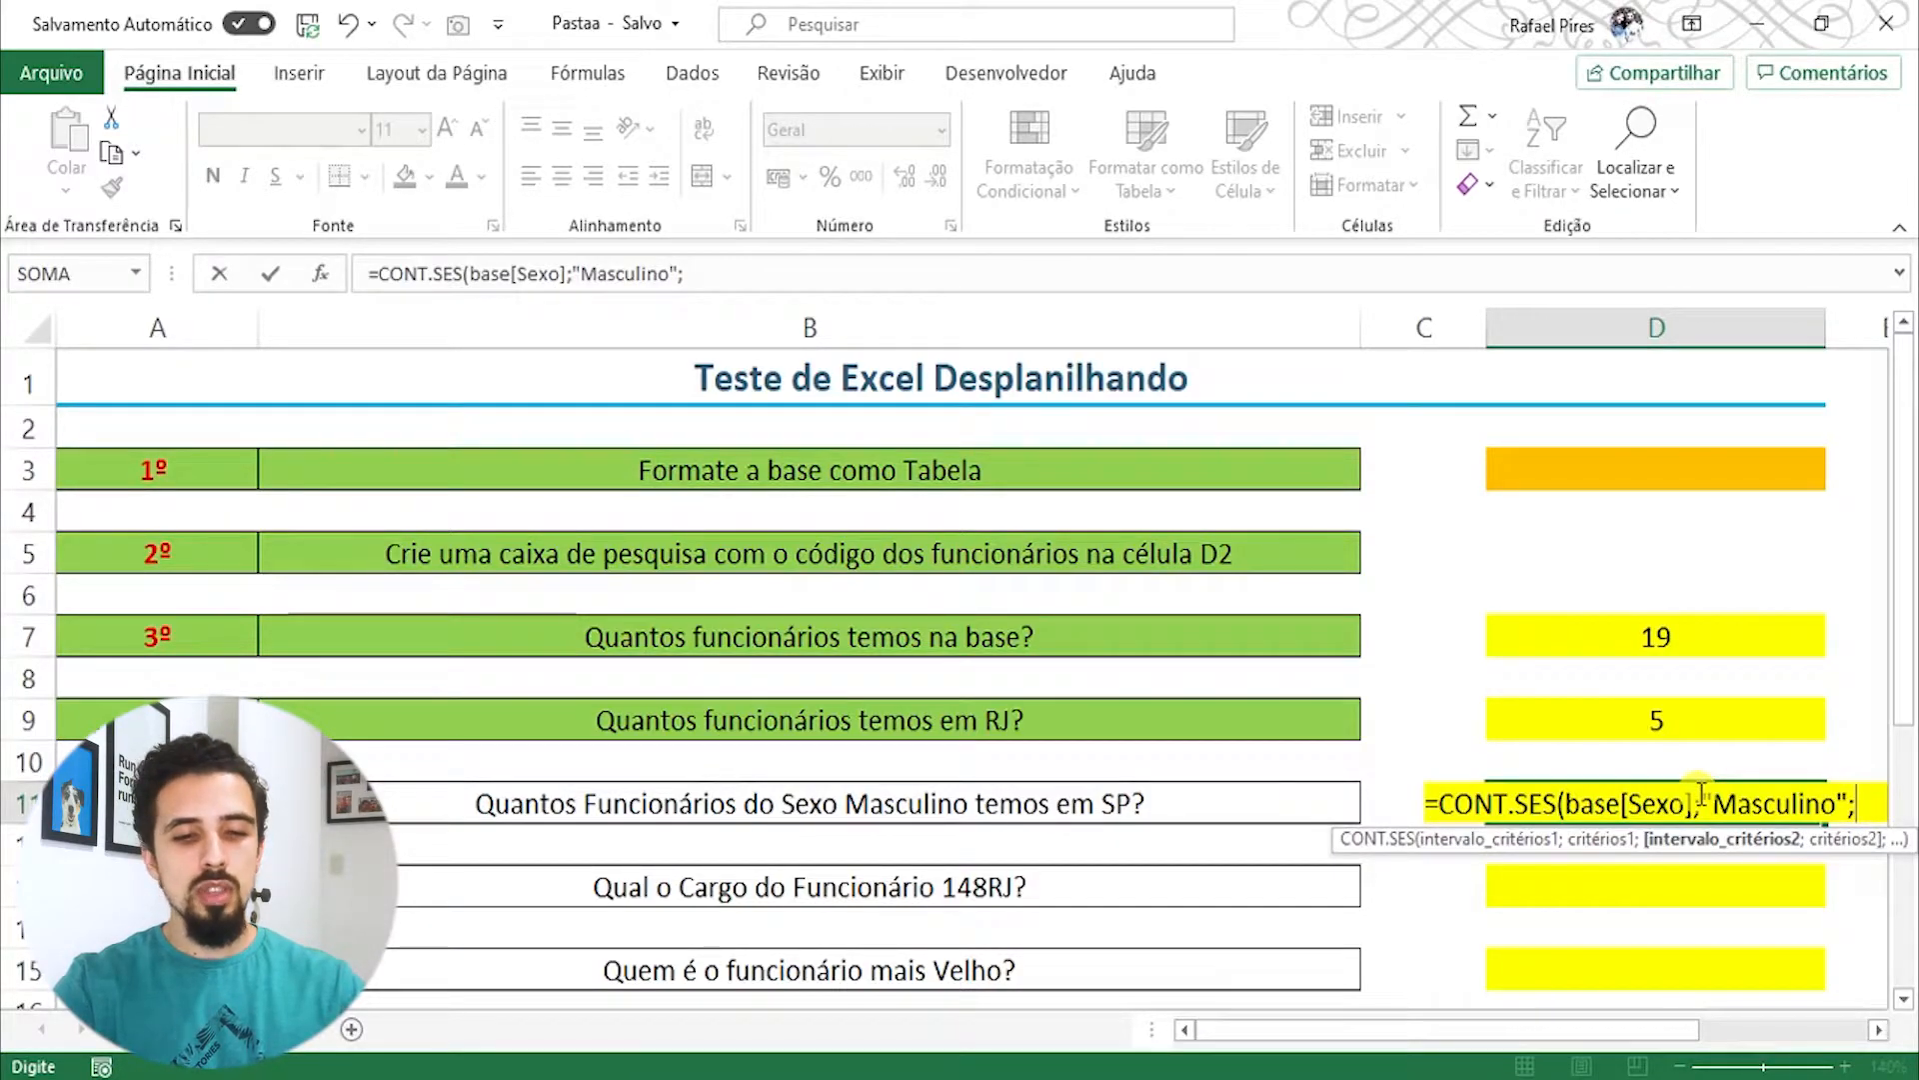
Step: Complete the D11 formula with base[Estado] as the second criteria range and "SP" as its criterion
type("base")
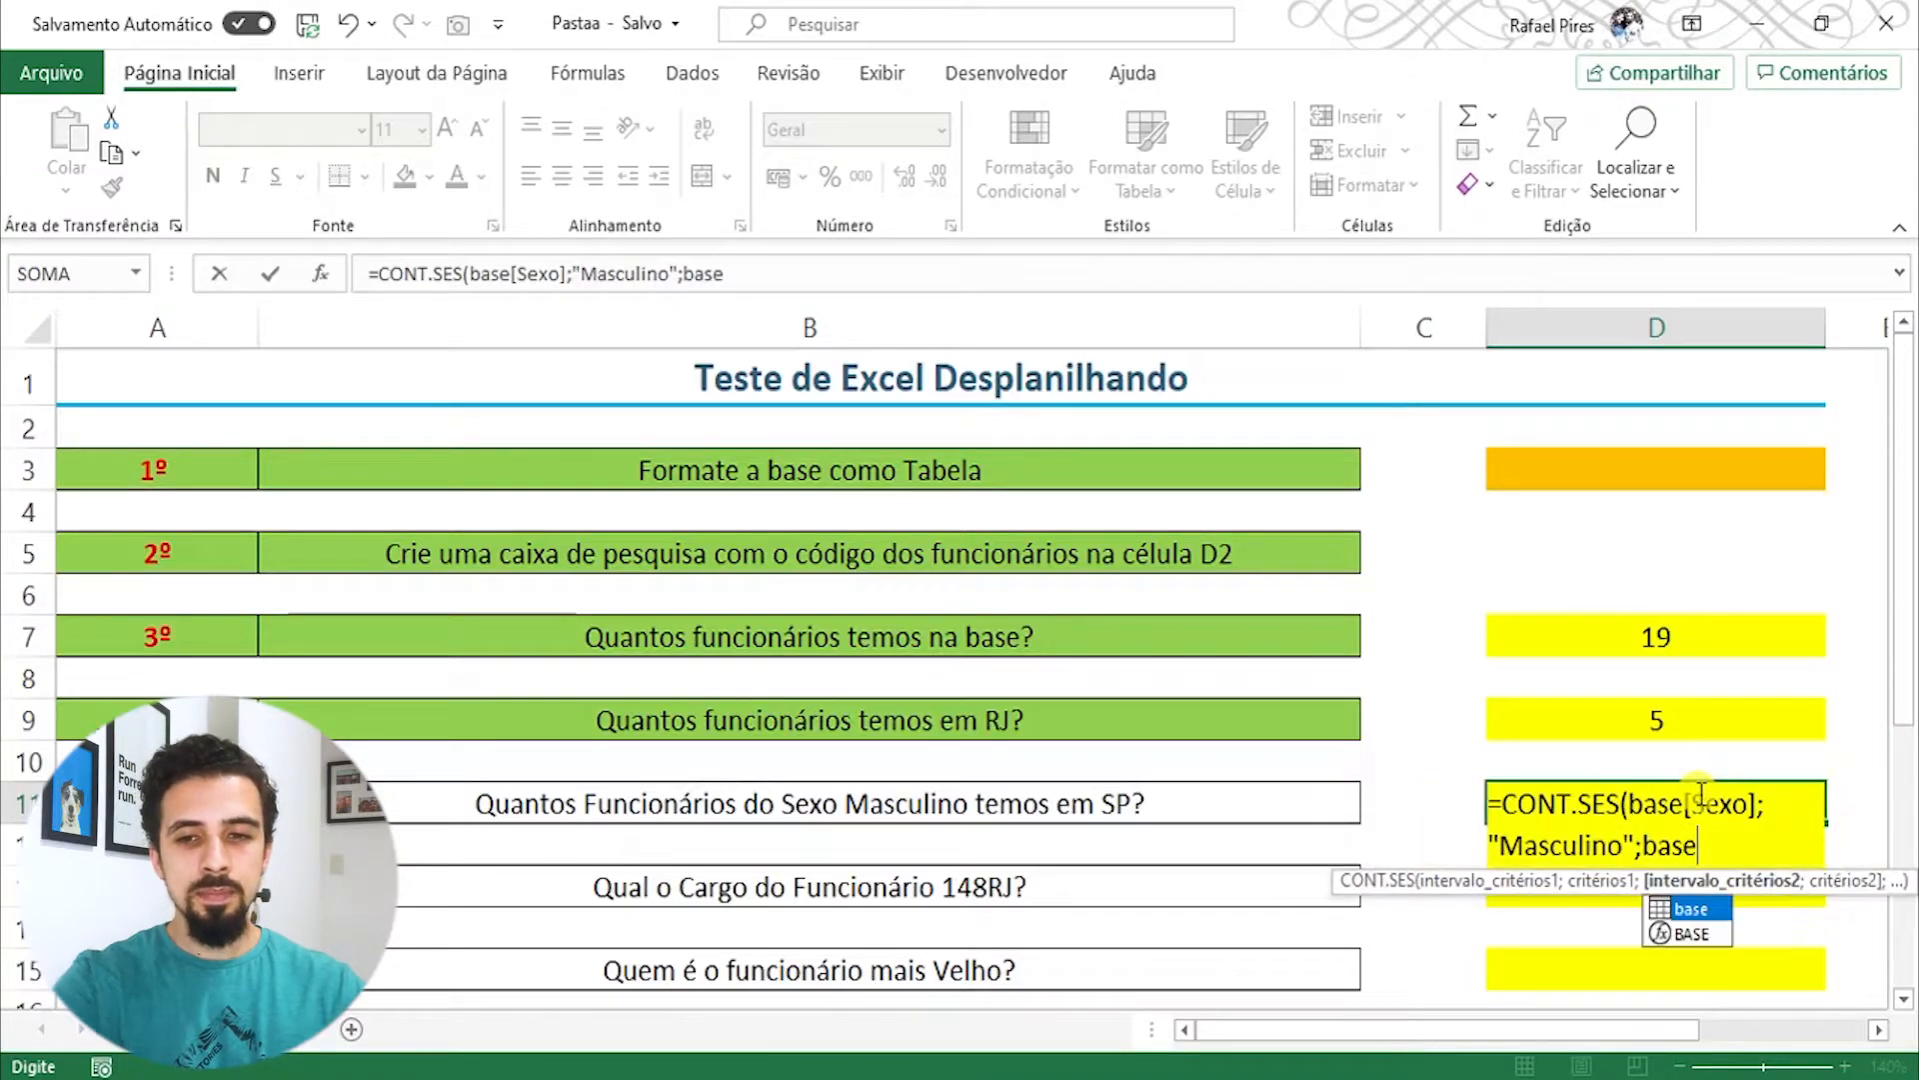
type("[")
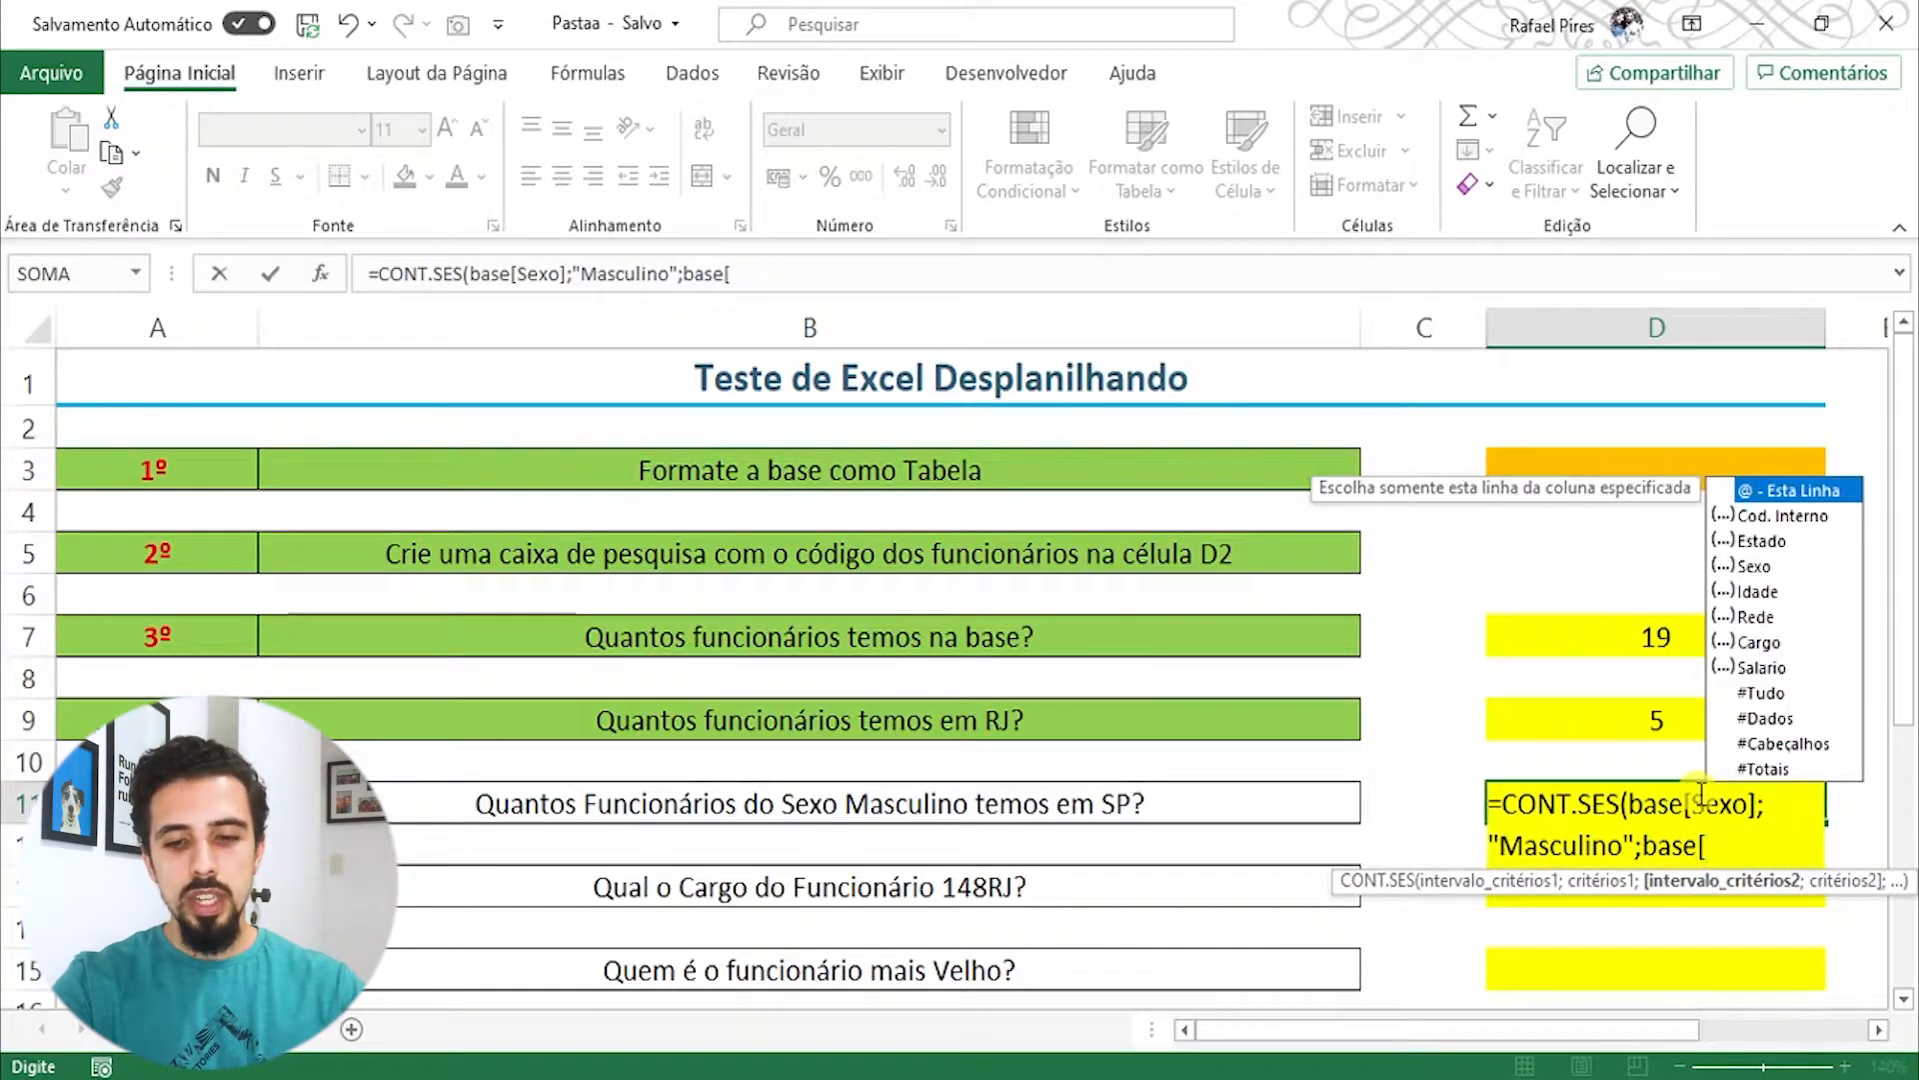
key("Down")
key("Down")
key("Tab")
type("]")
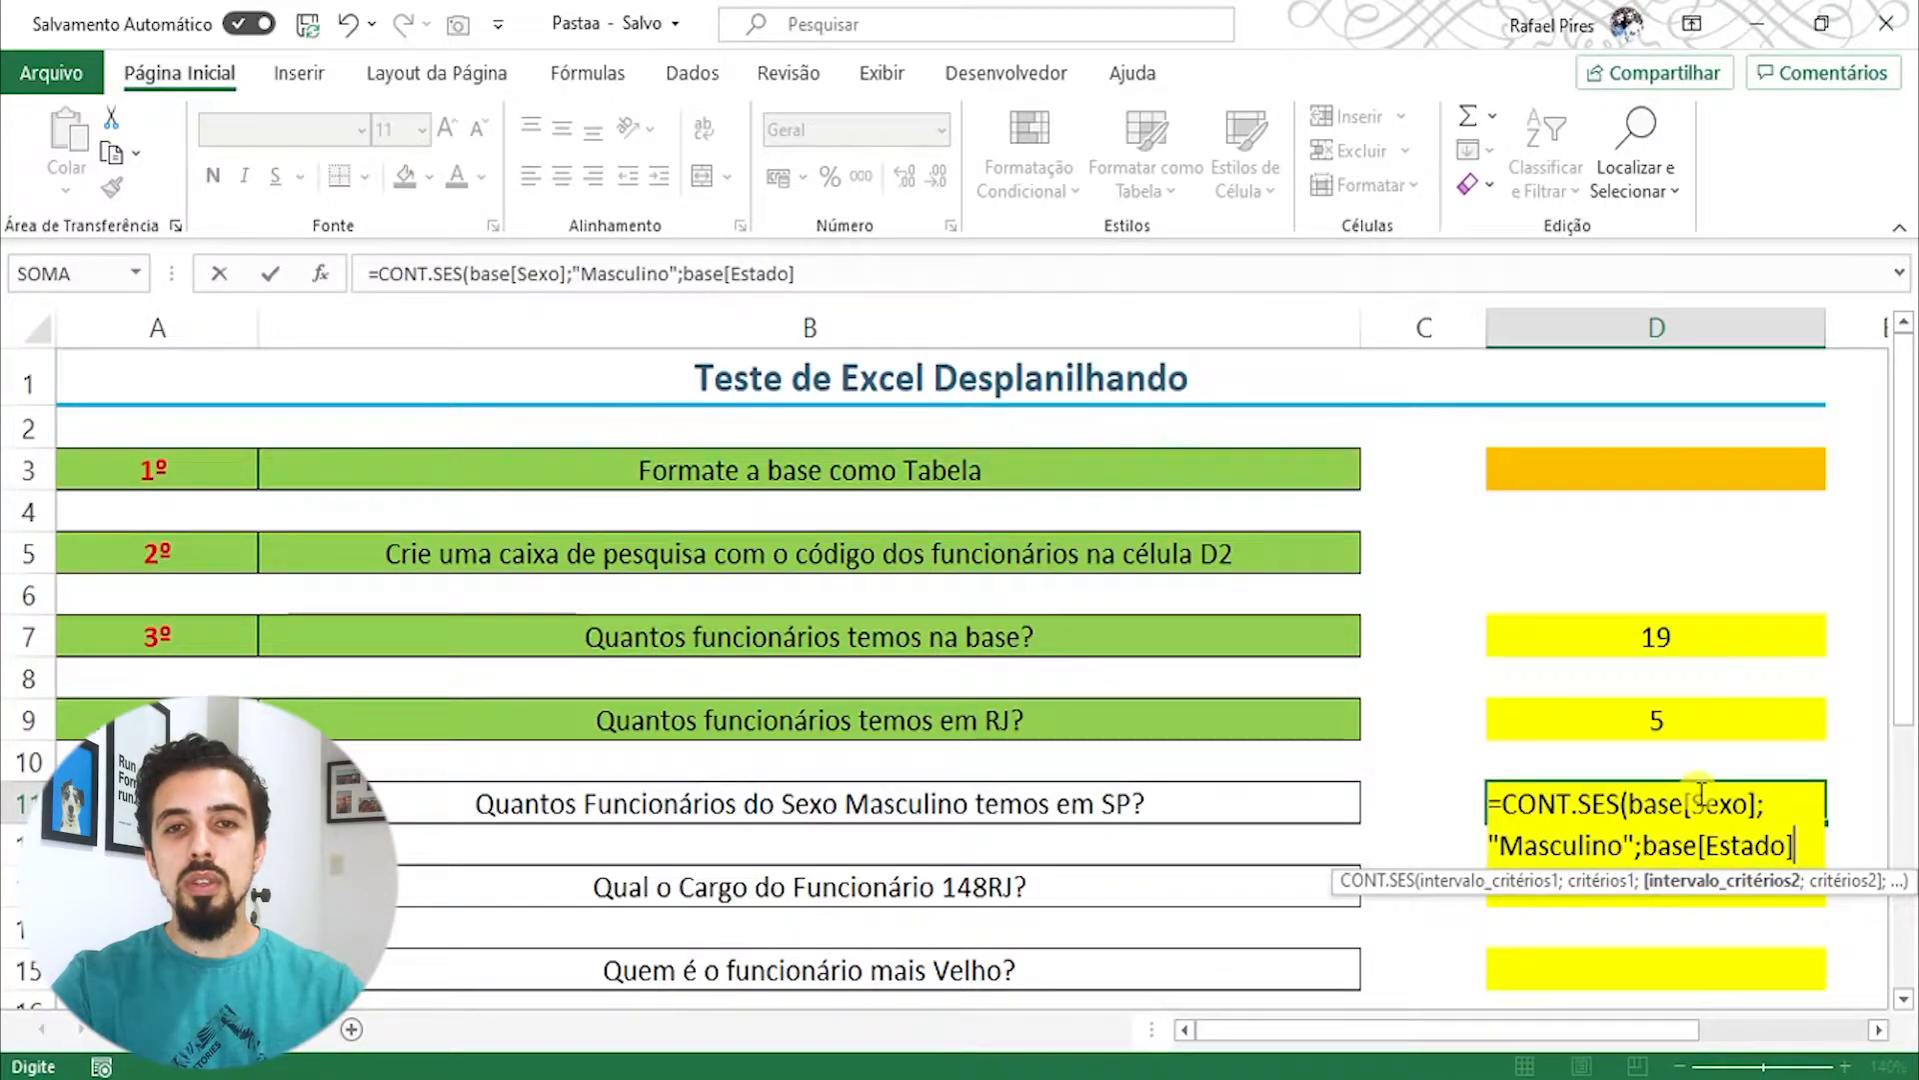
type(";")
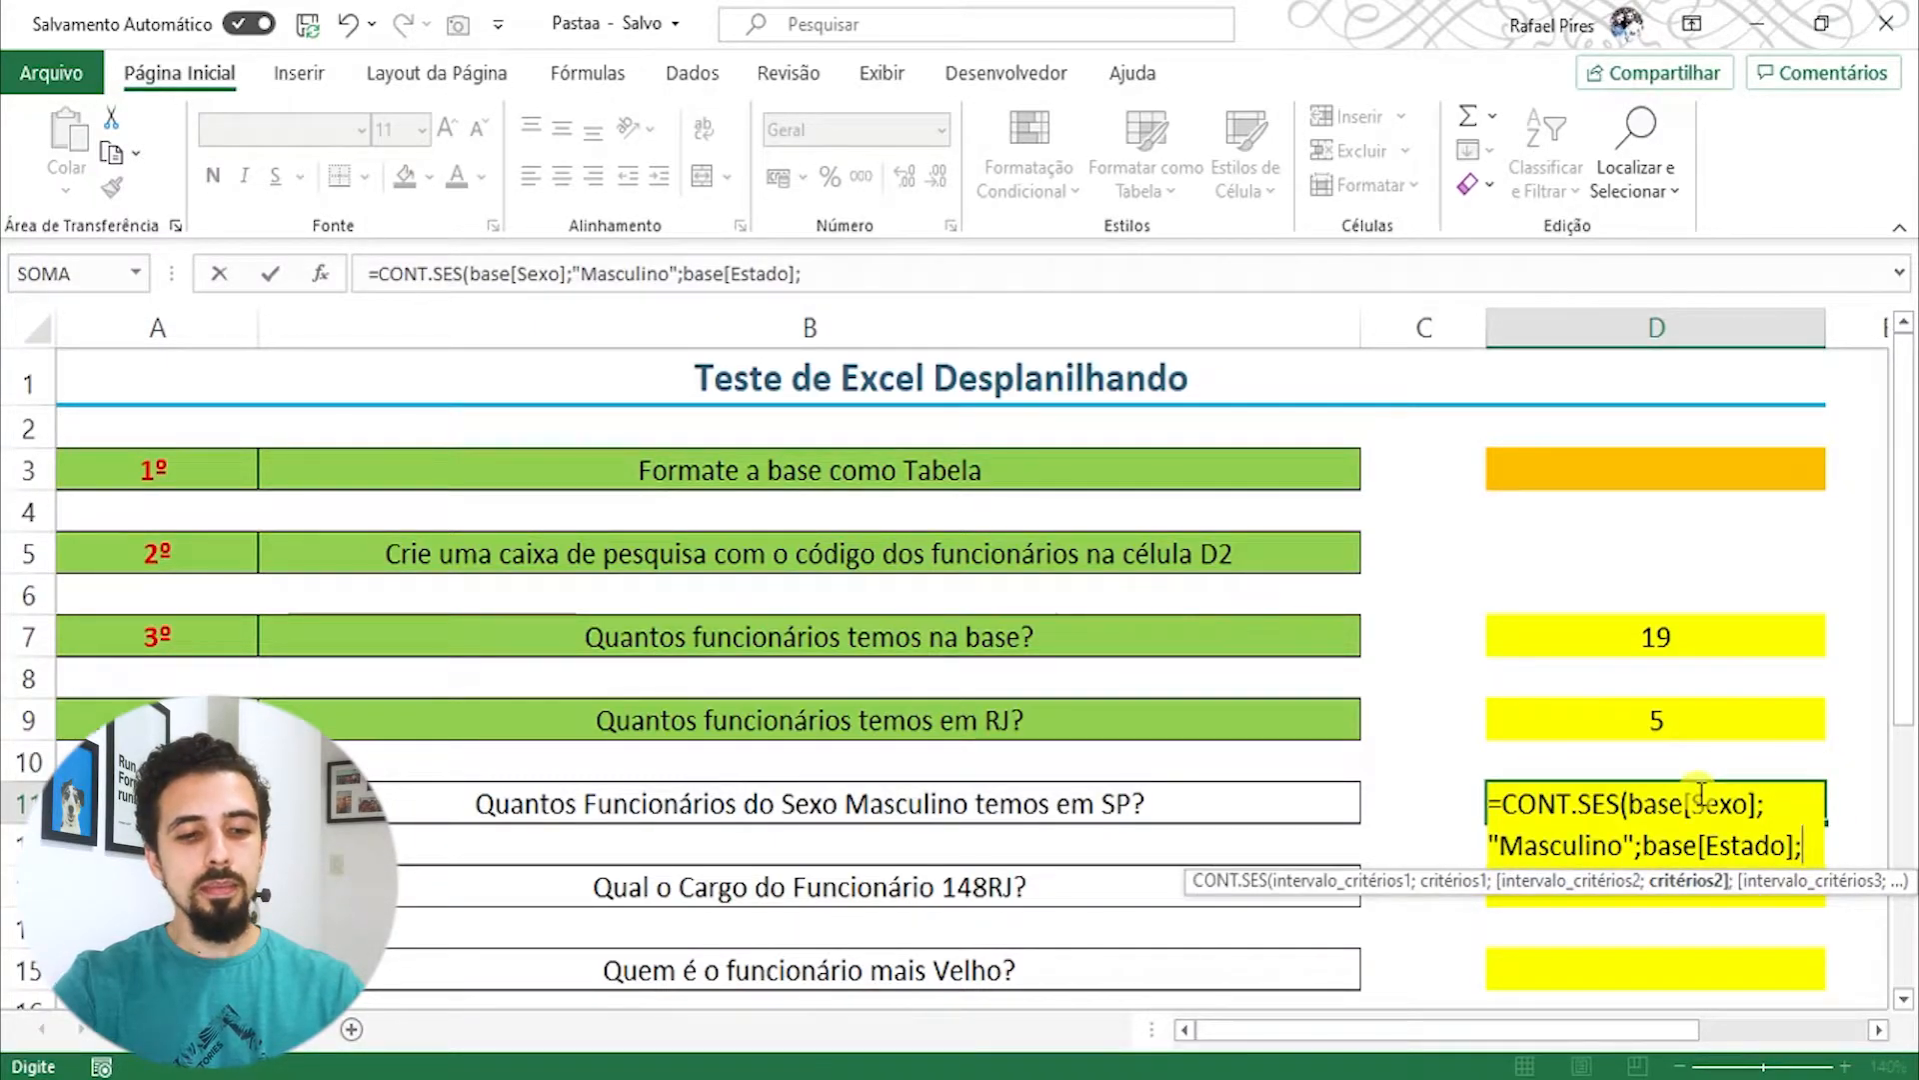
type("\"SP")
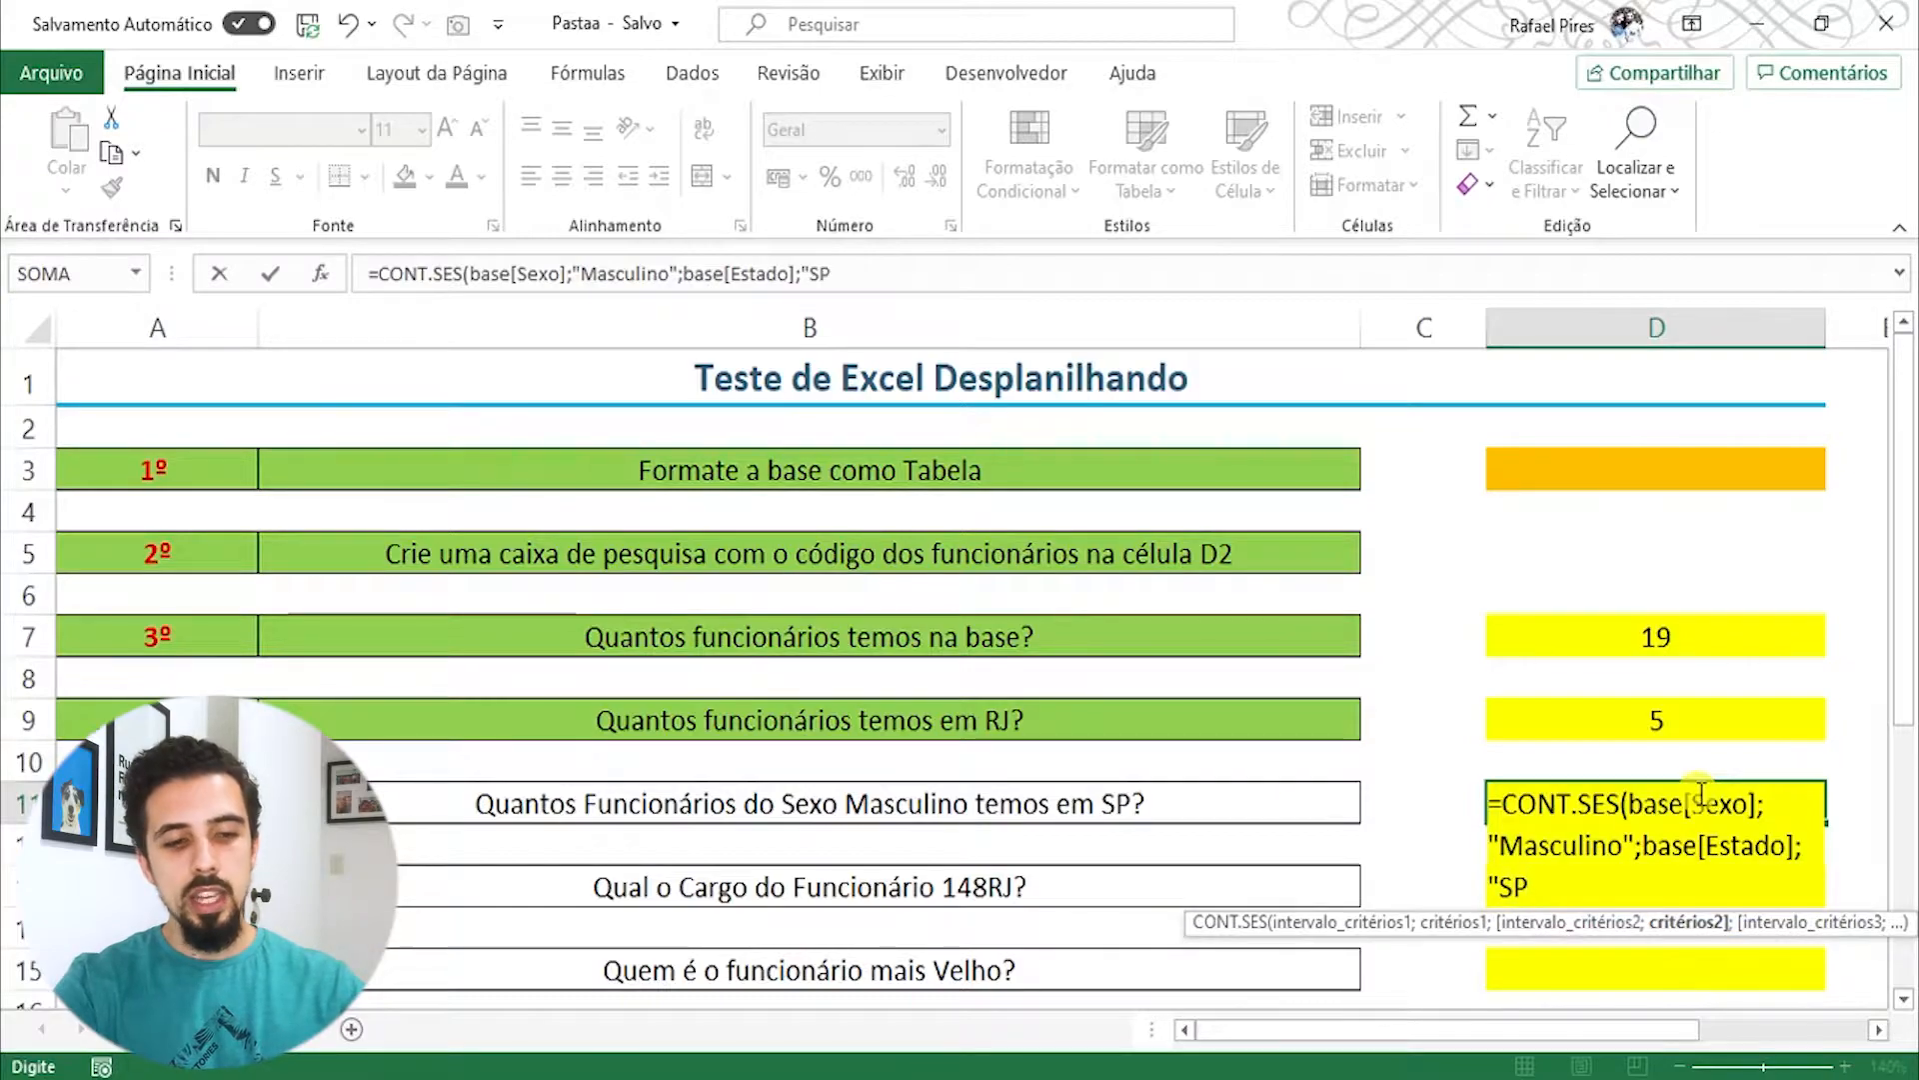
type("\")")
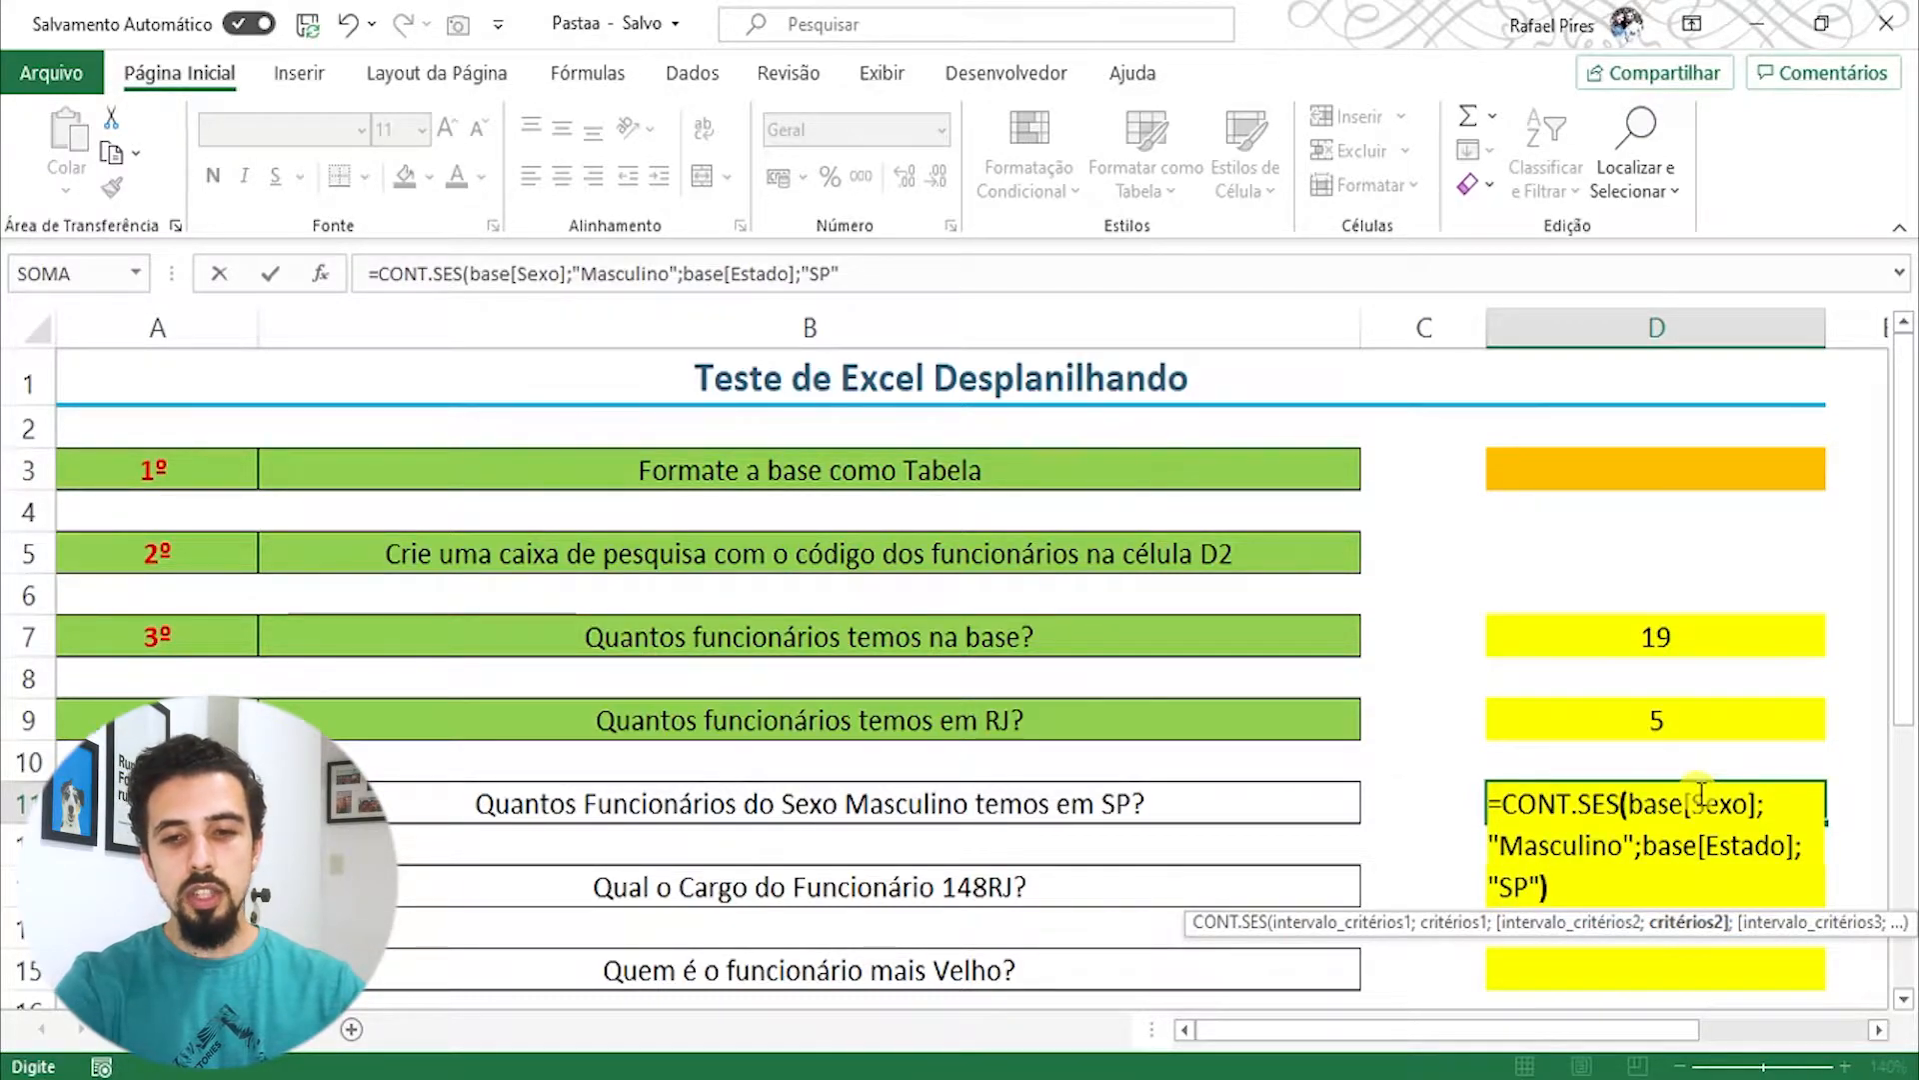
key("Return")
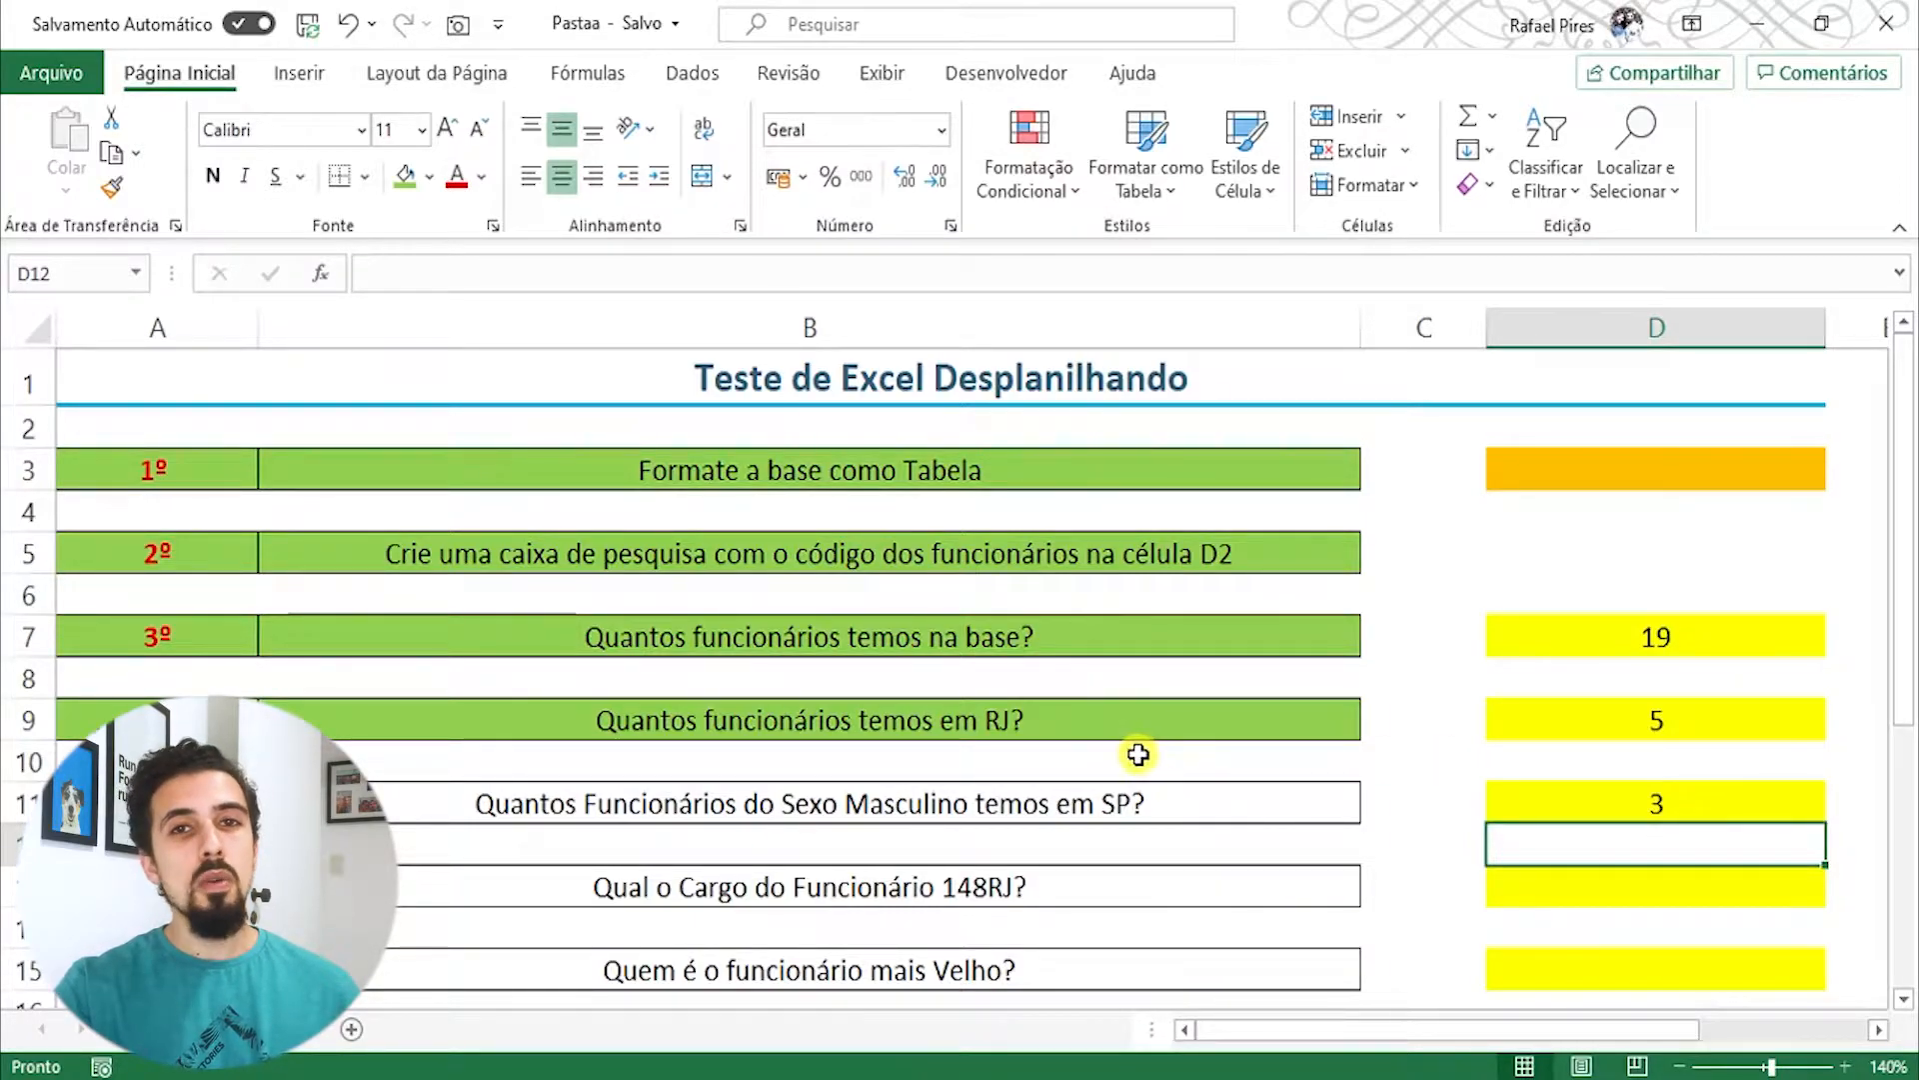
Step: Mark the fifth question as done by filling A11:B11 with light green
left_click_drag(157, 805, 330, 805)
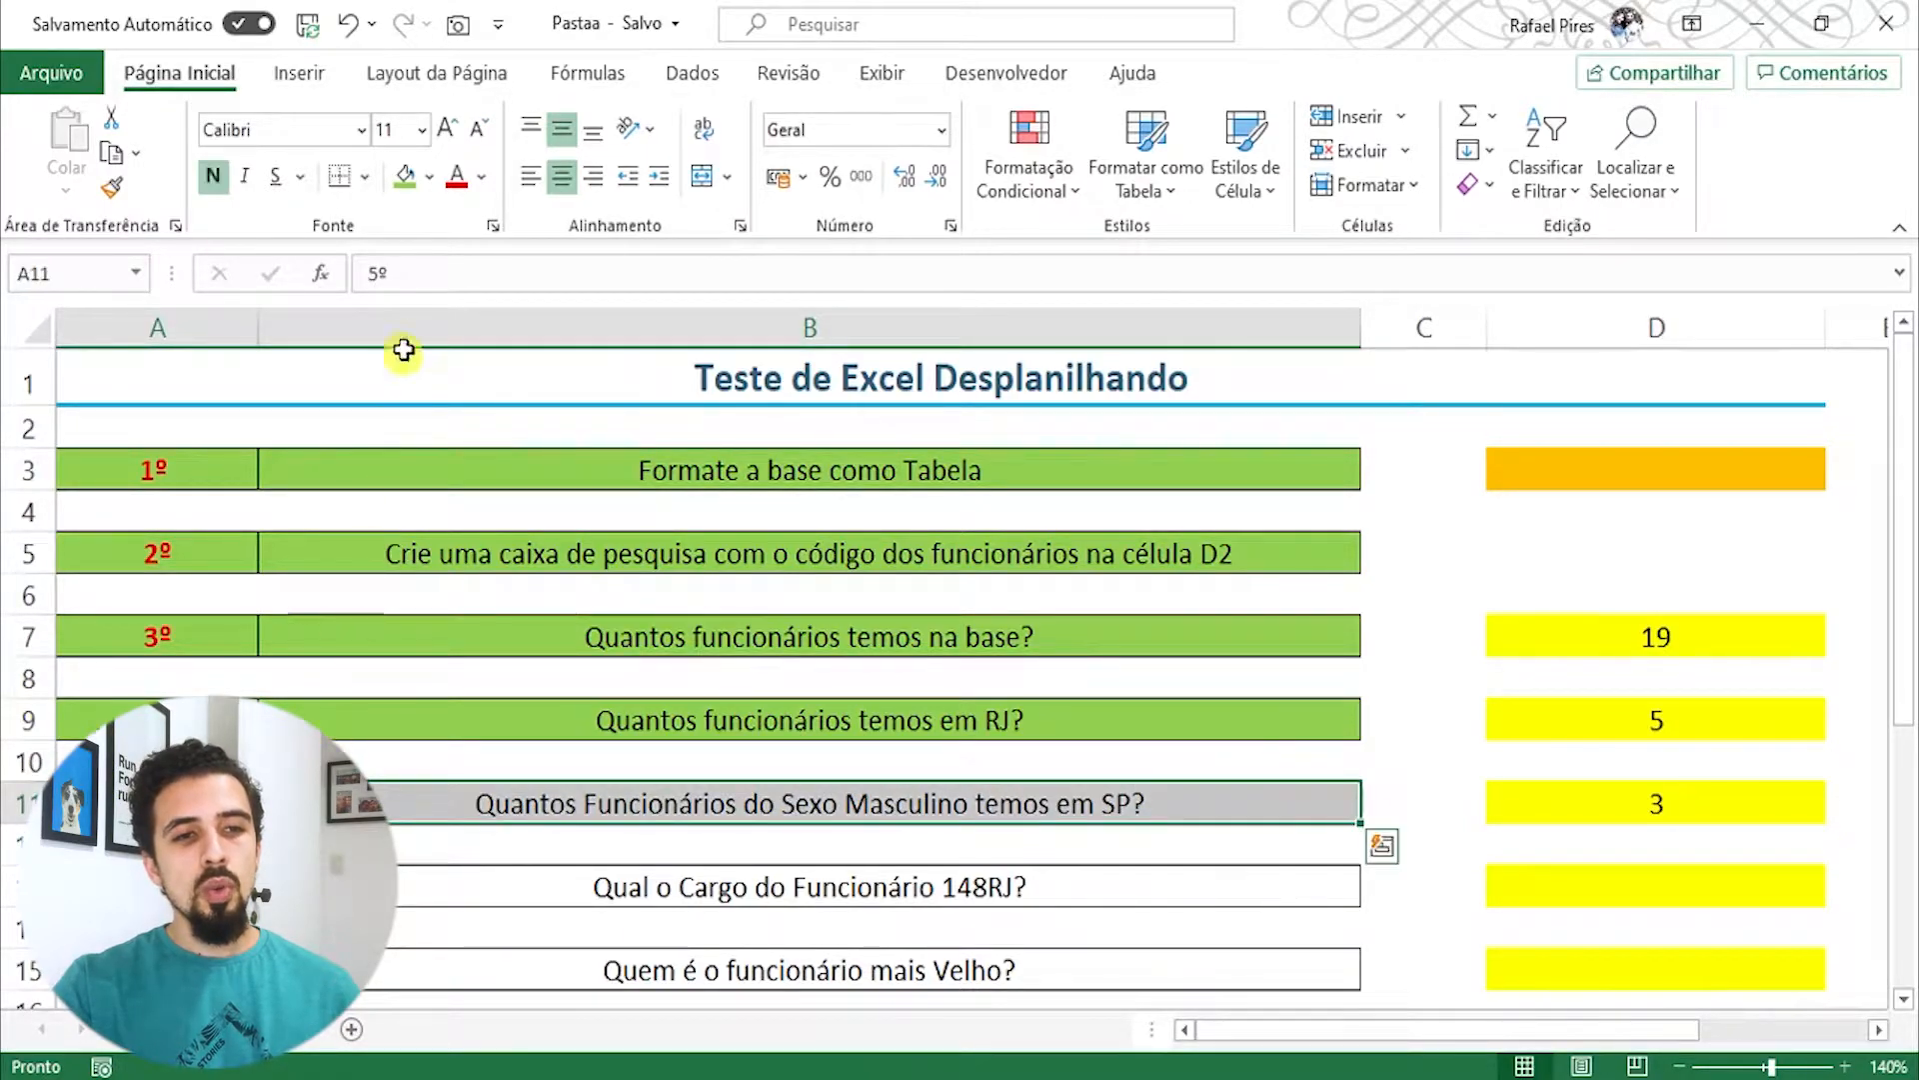
left_click(410, 178)
left_click(1221, 794)
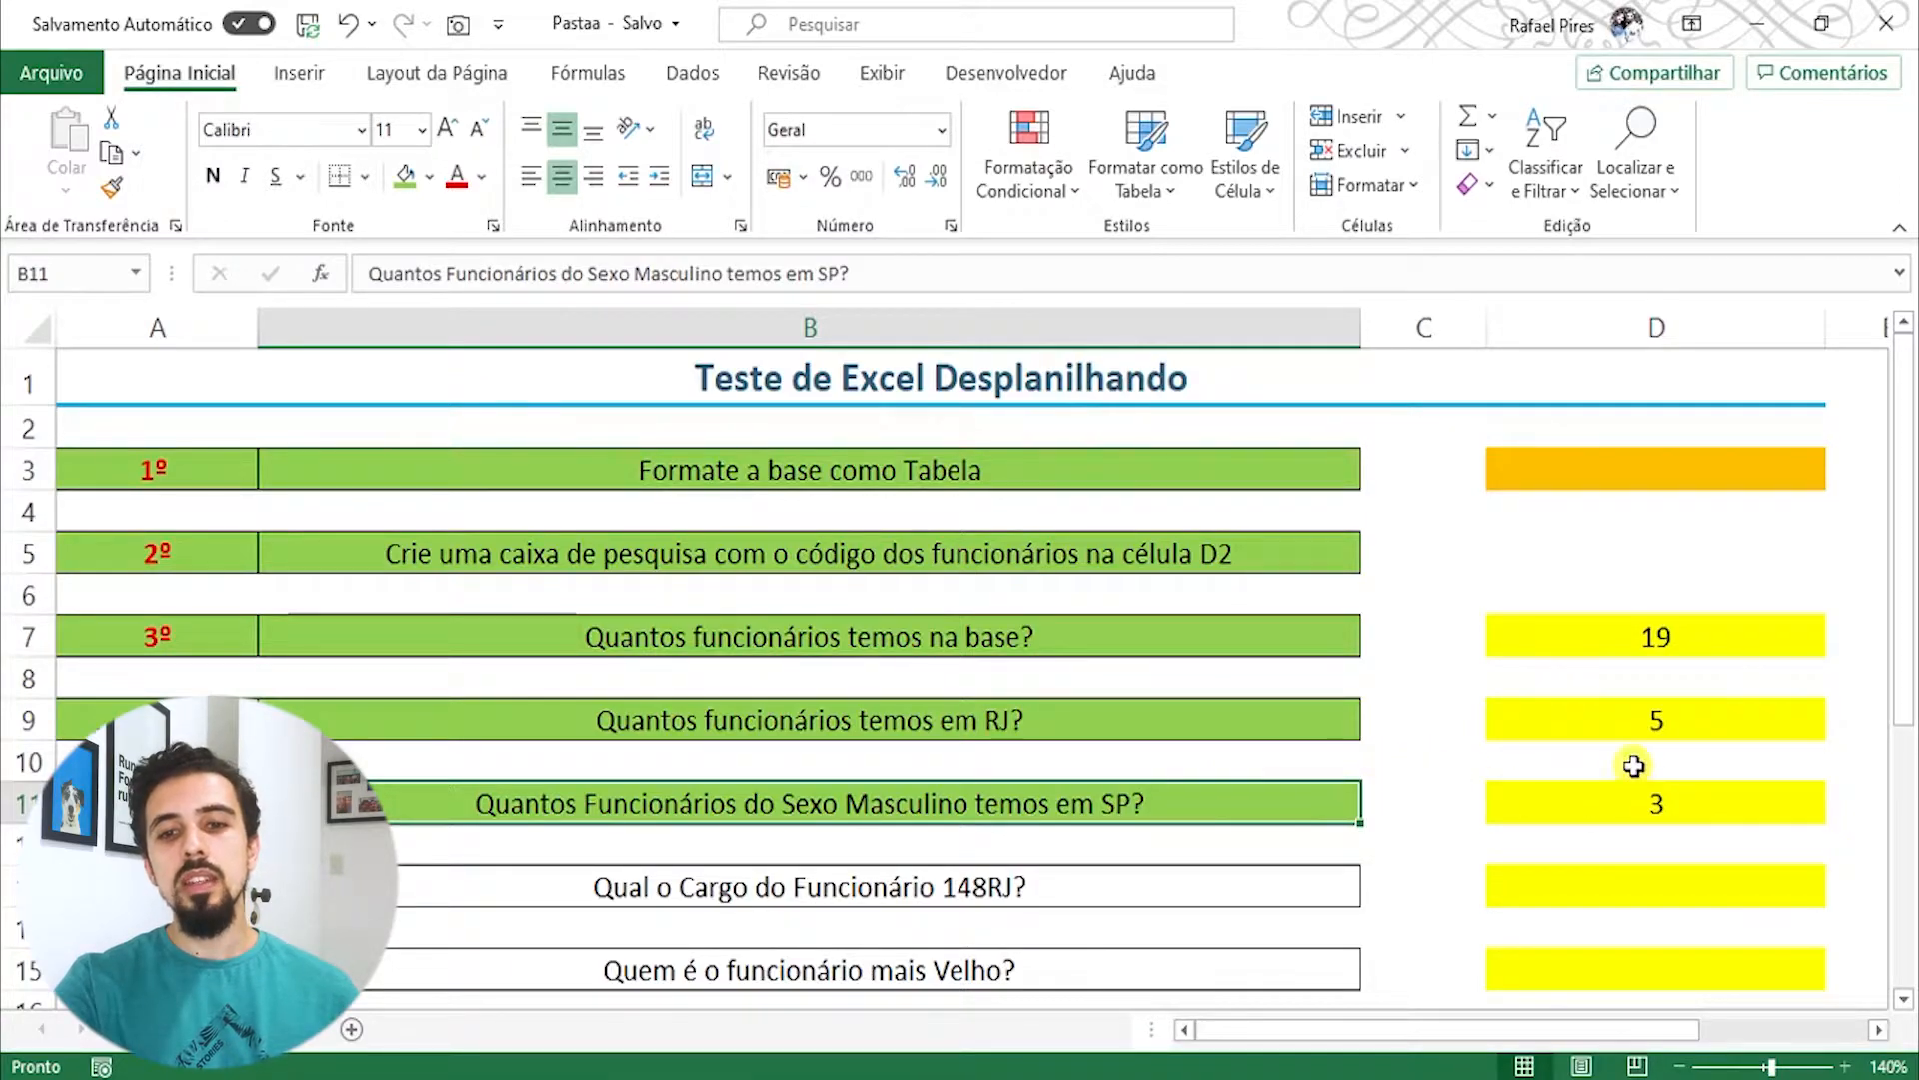
left_click(1637, 795)
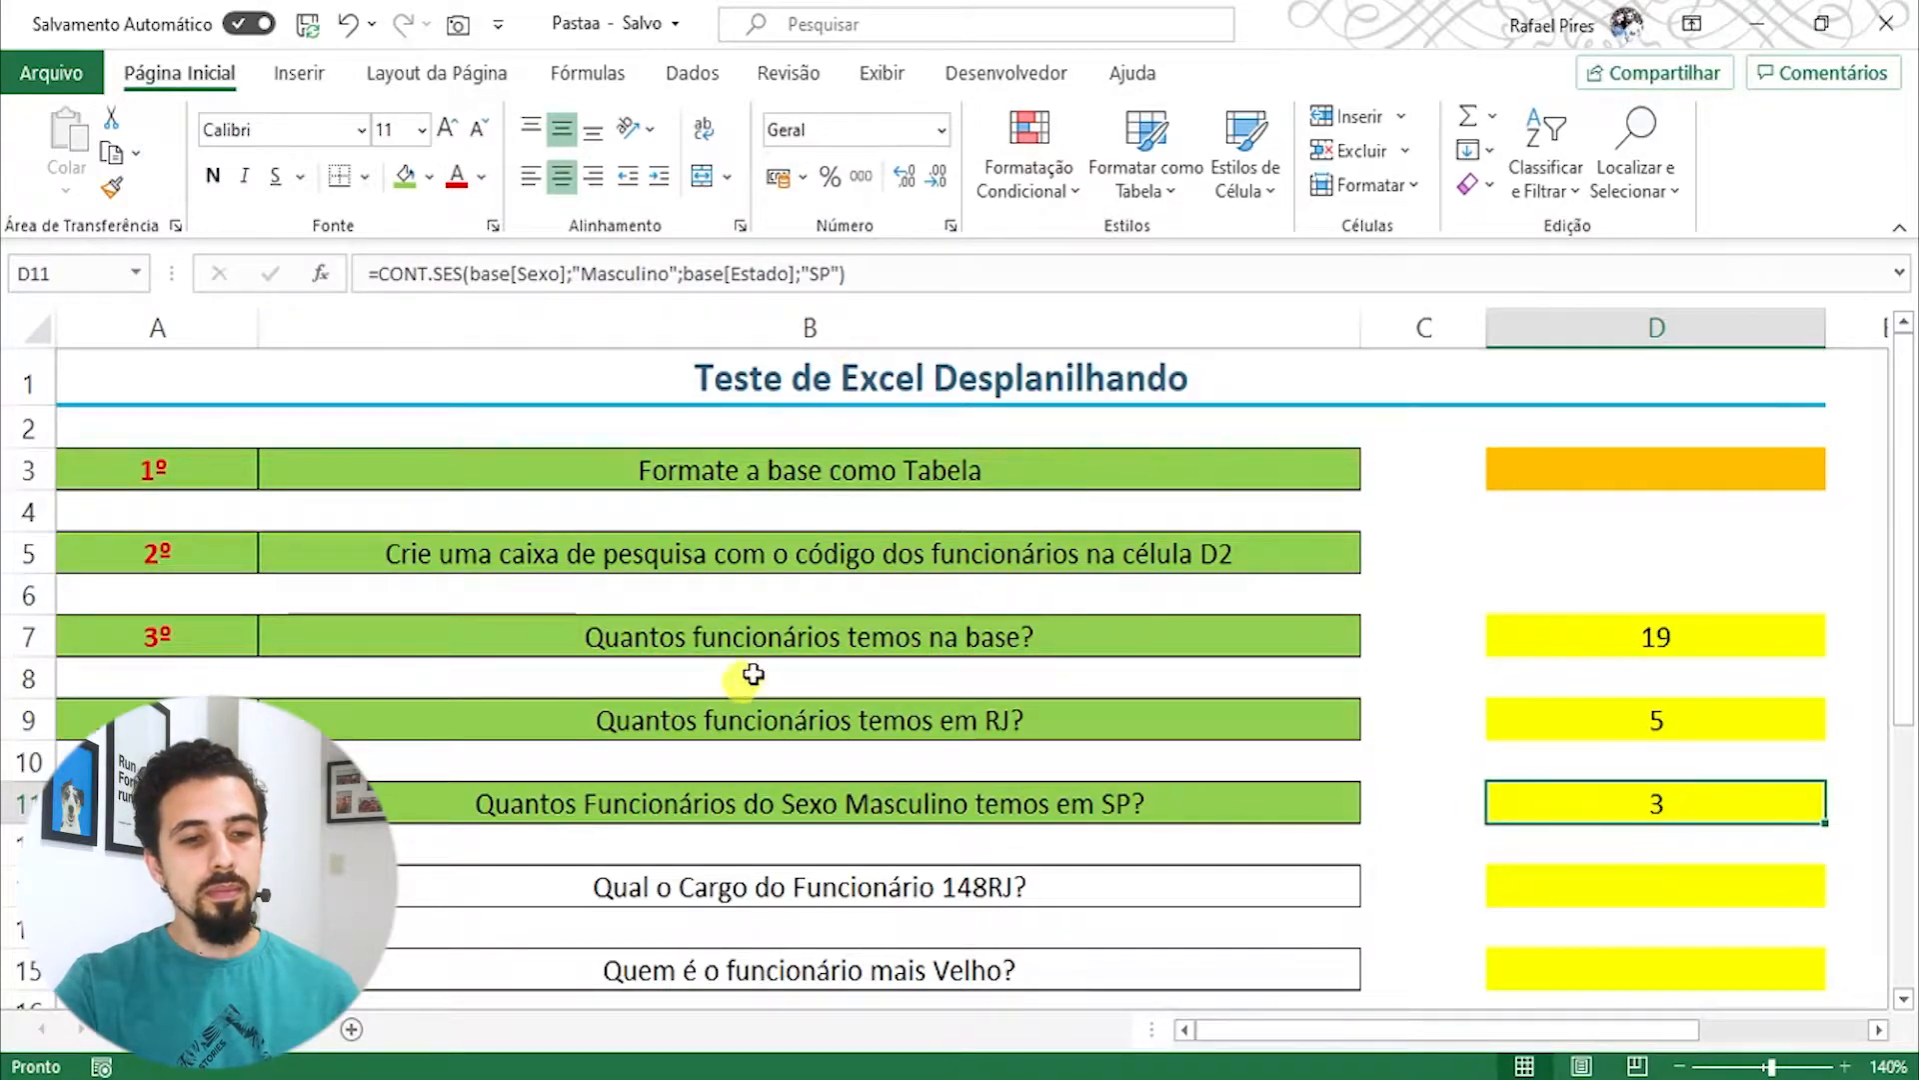
left_click(530, 832)
Step: Choose the employee code named in the sixth question from the drop-down list in D3
left_click_drag(180, 887, 350, 886)
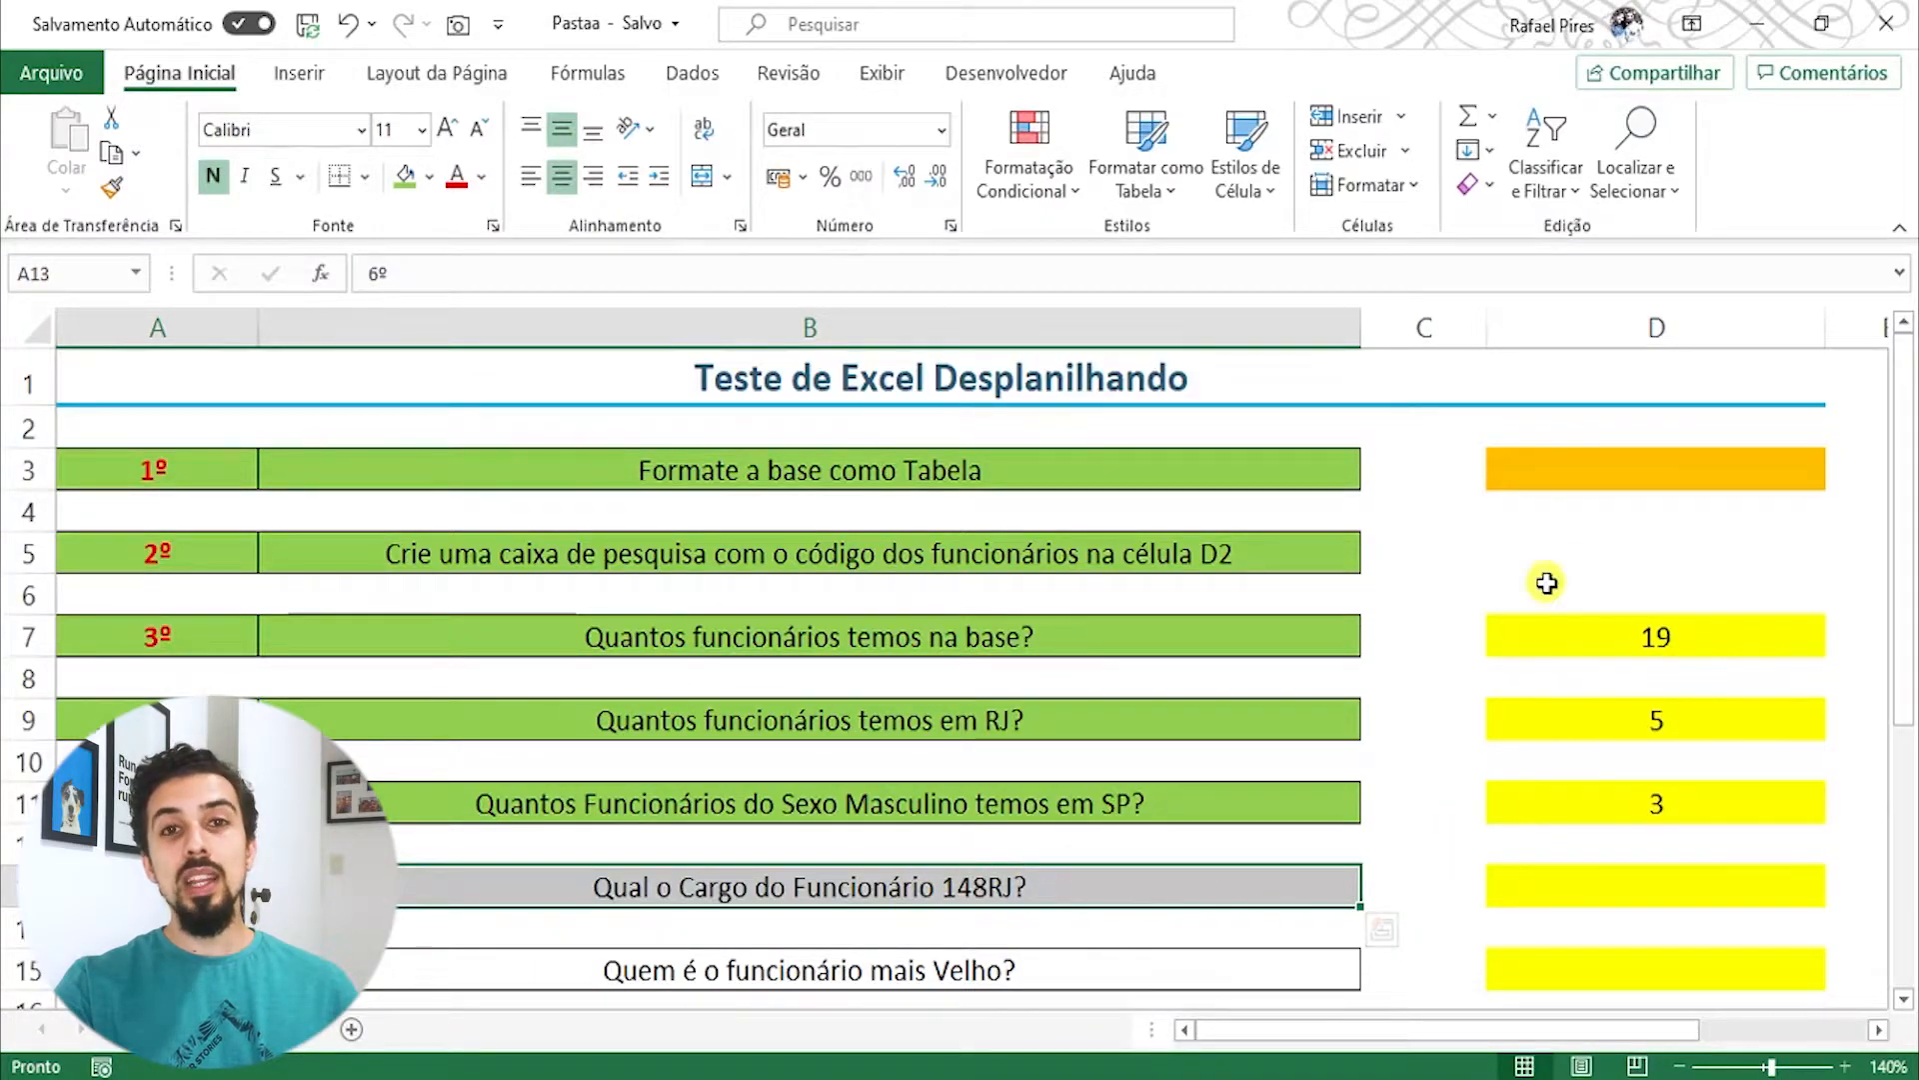
left_click(1626, 455)
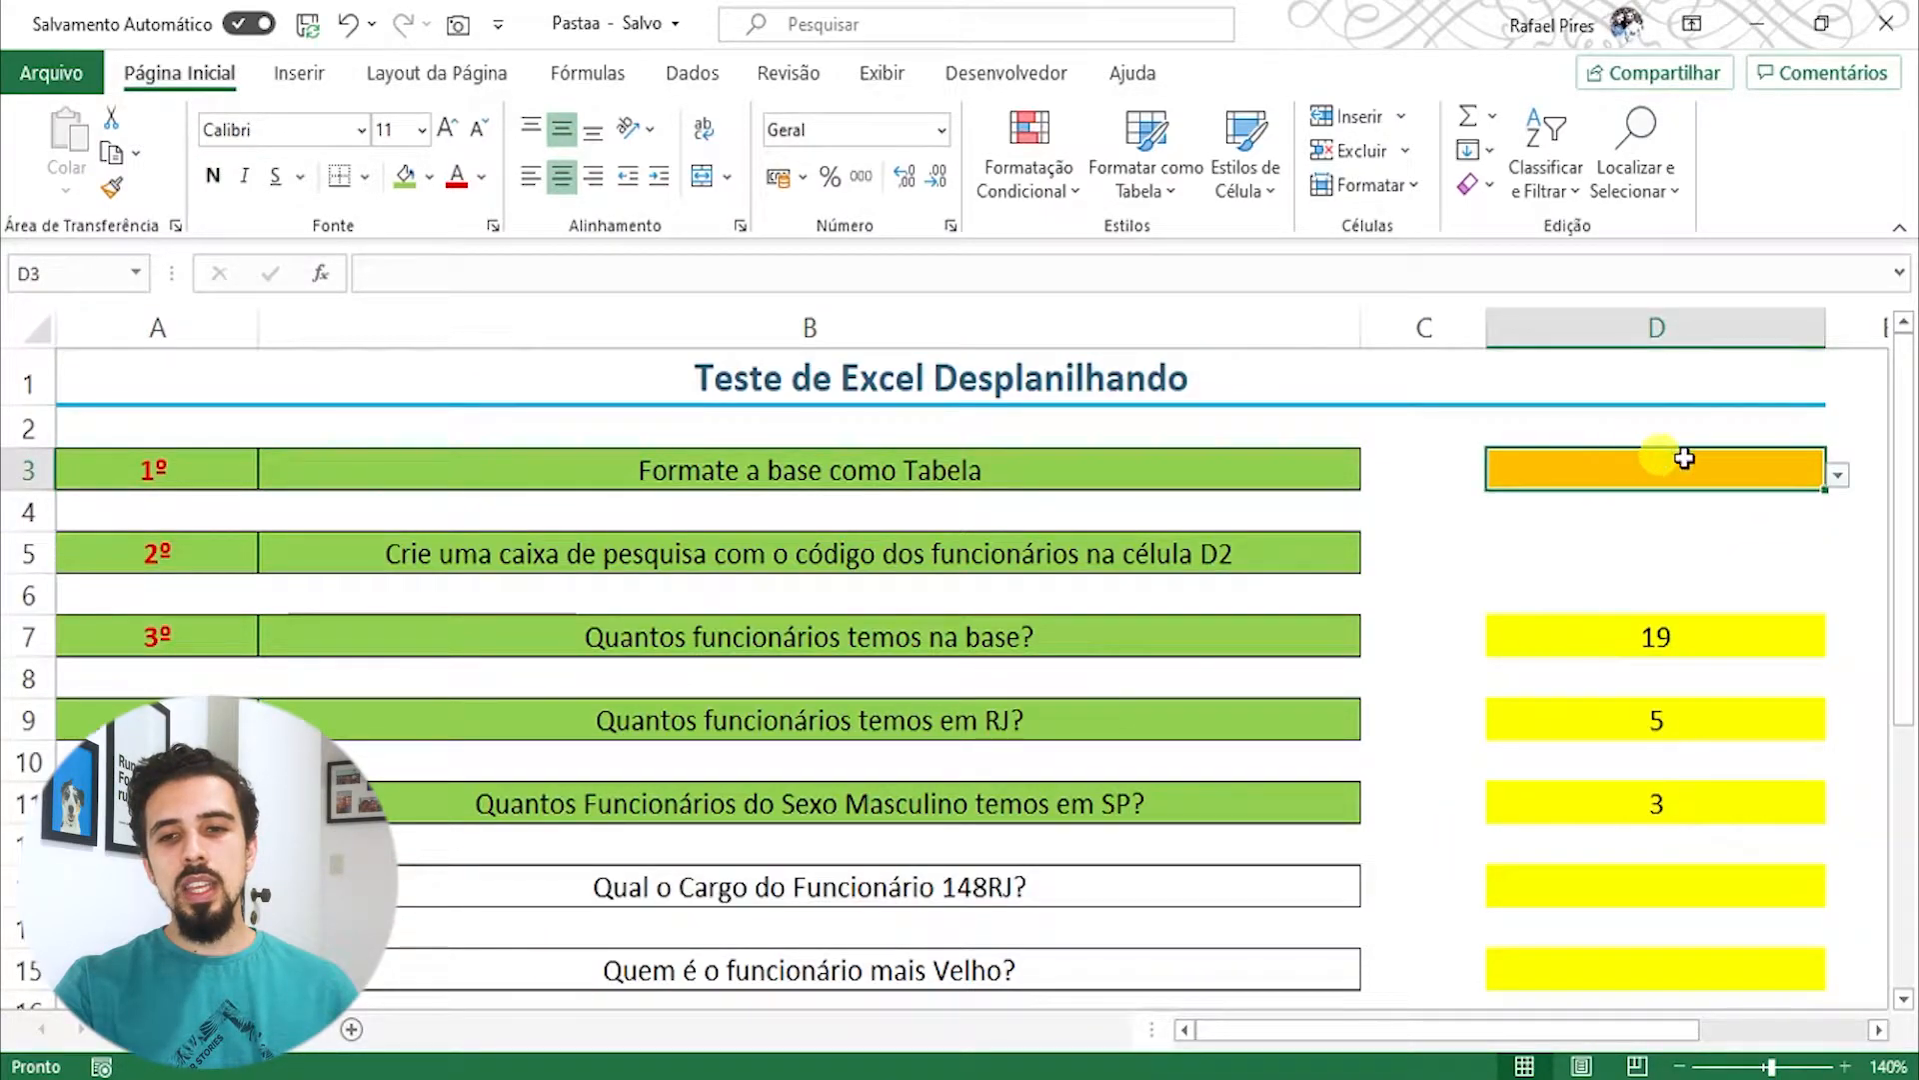
left_click(1839, 470)
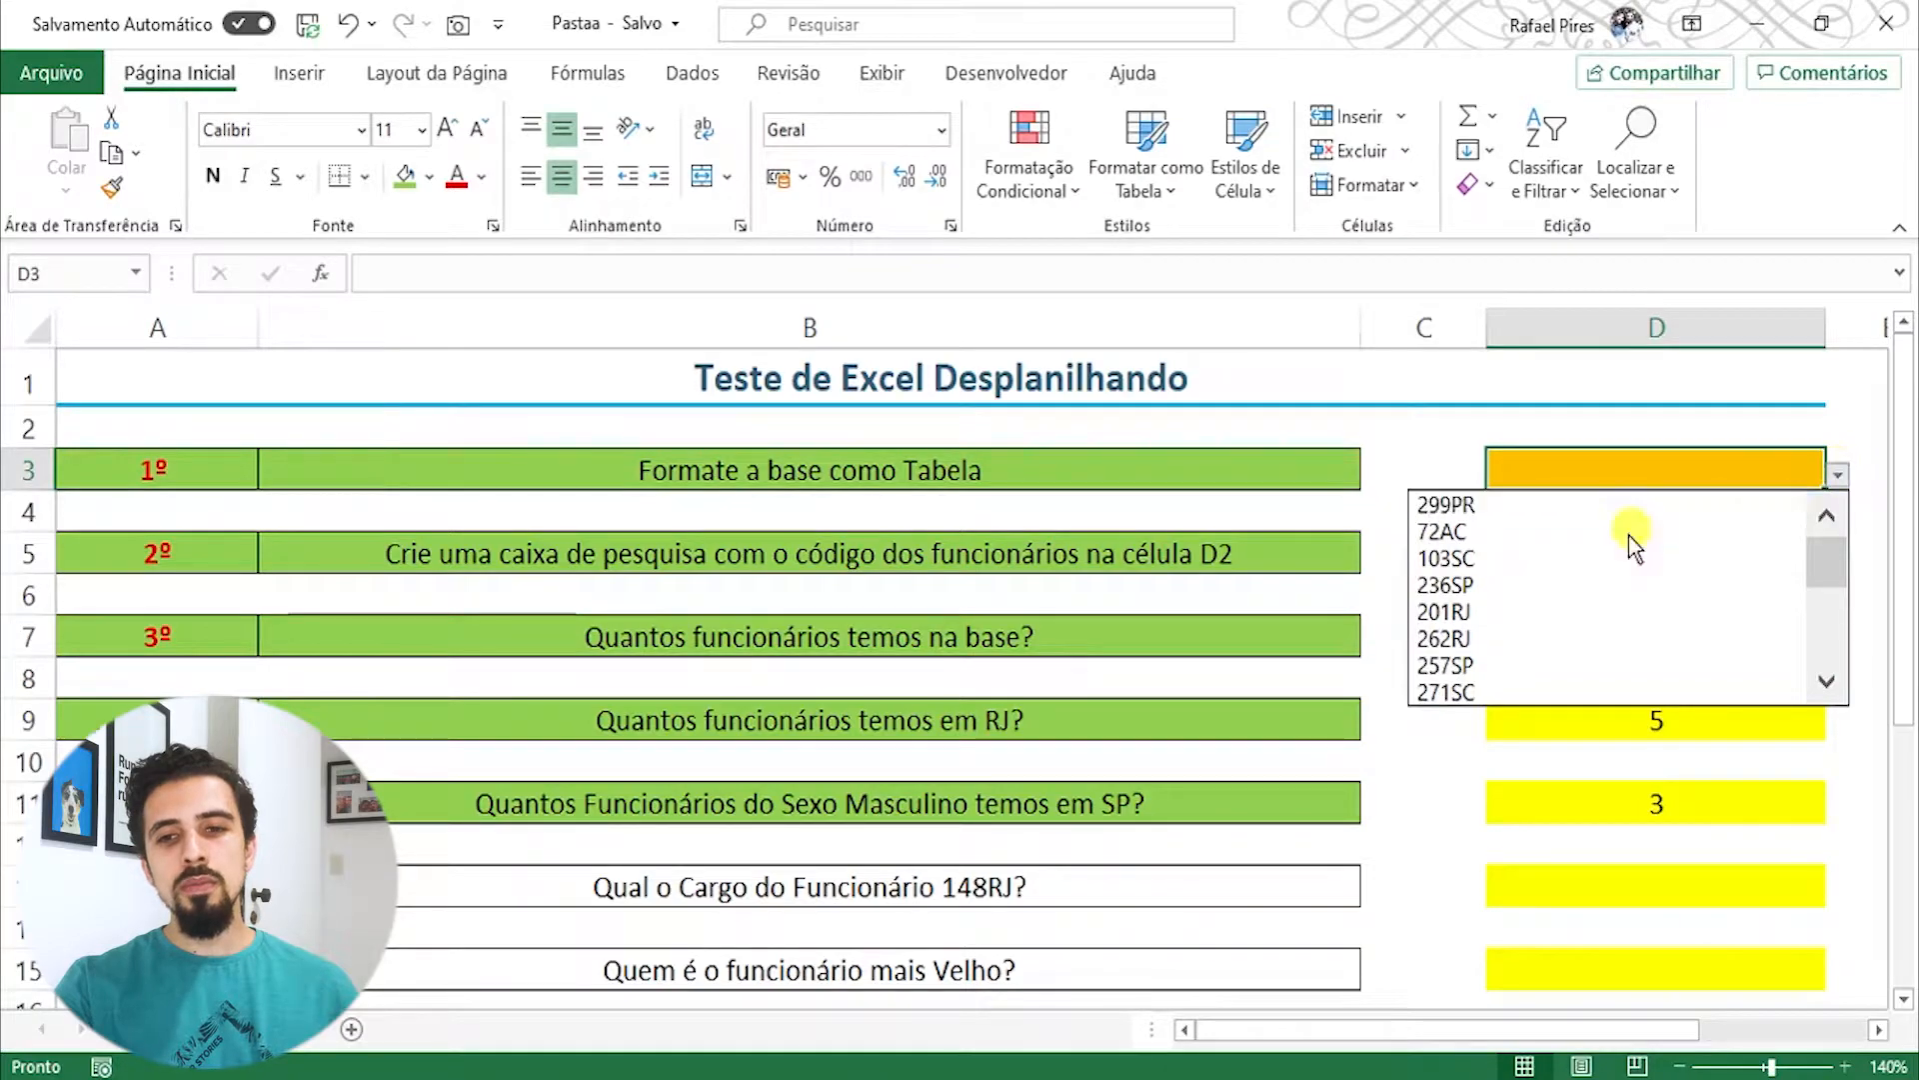
left_click_drag(1836, 554, 1833, 604)
left_click(1495, 529)
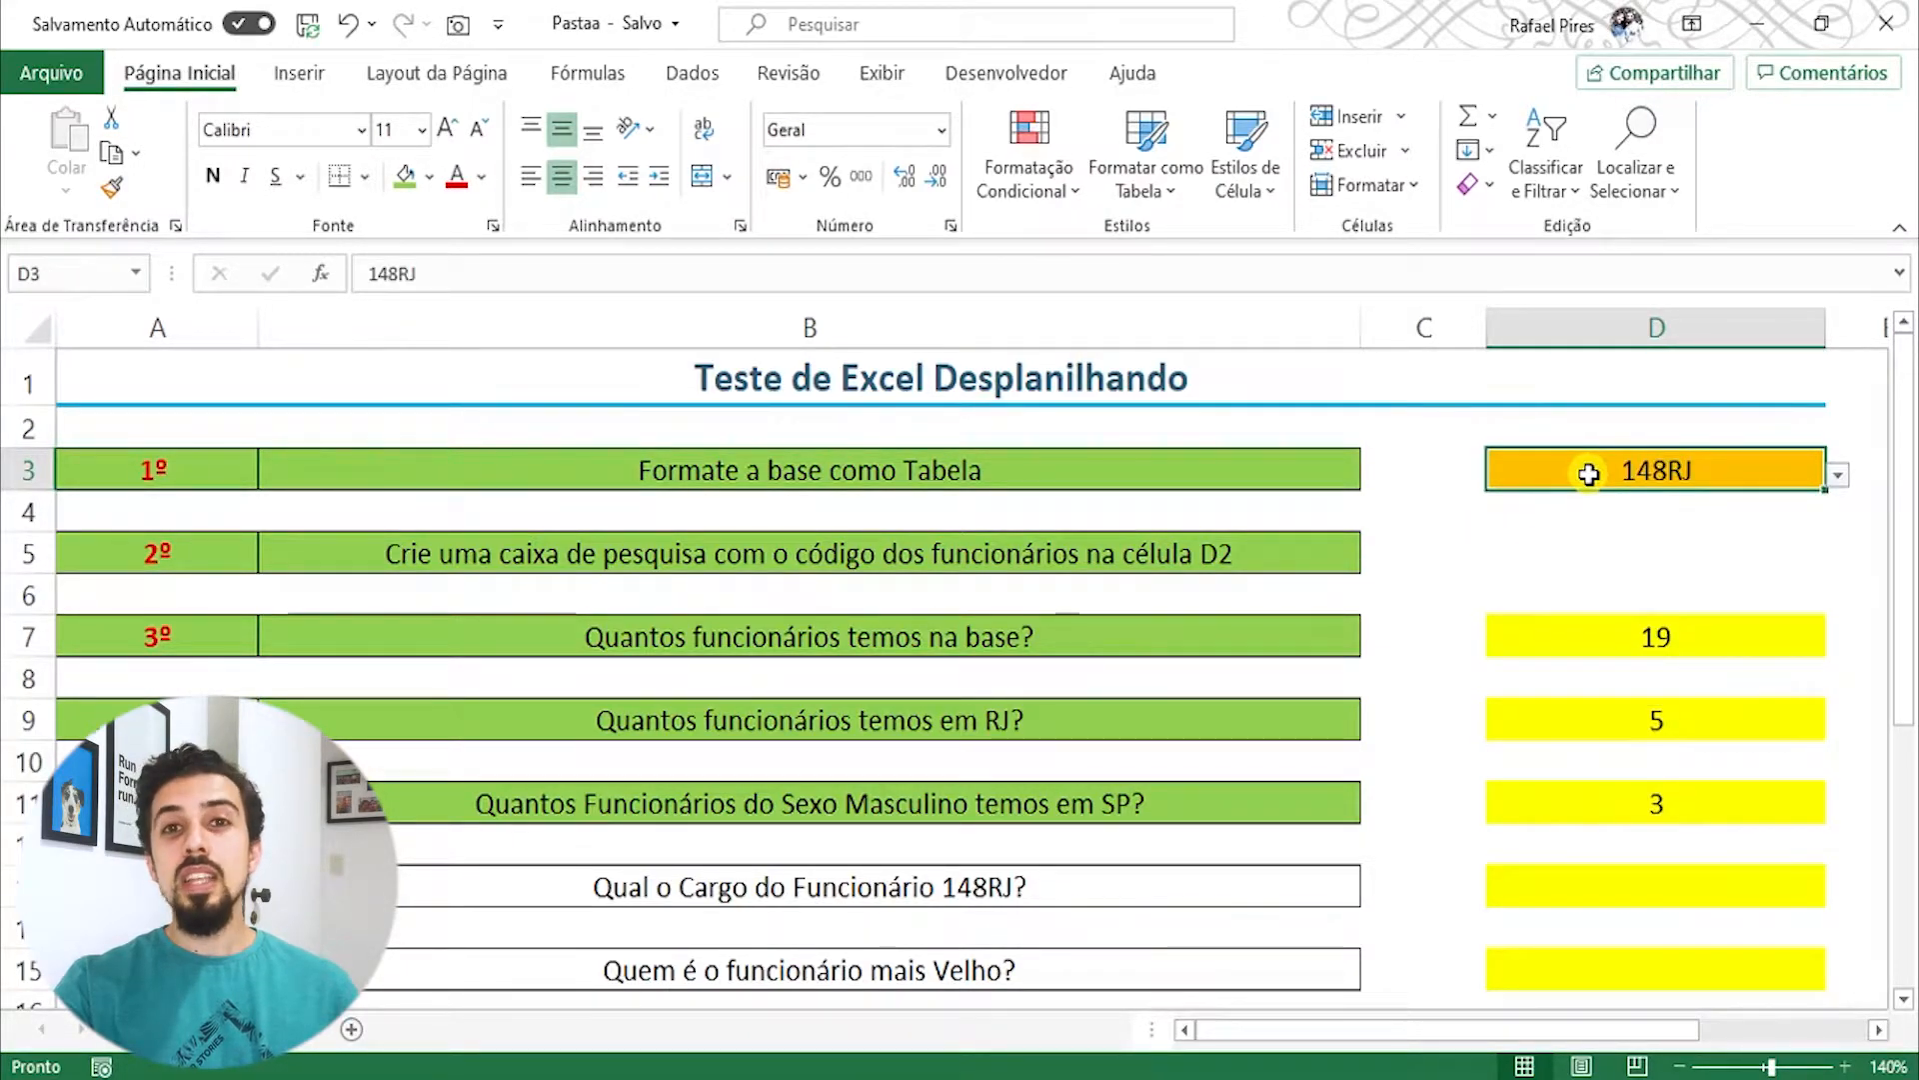
left_click(1581, 548)
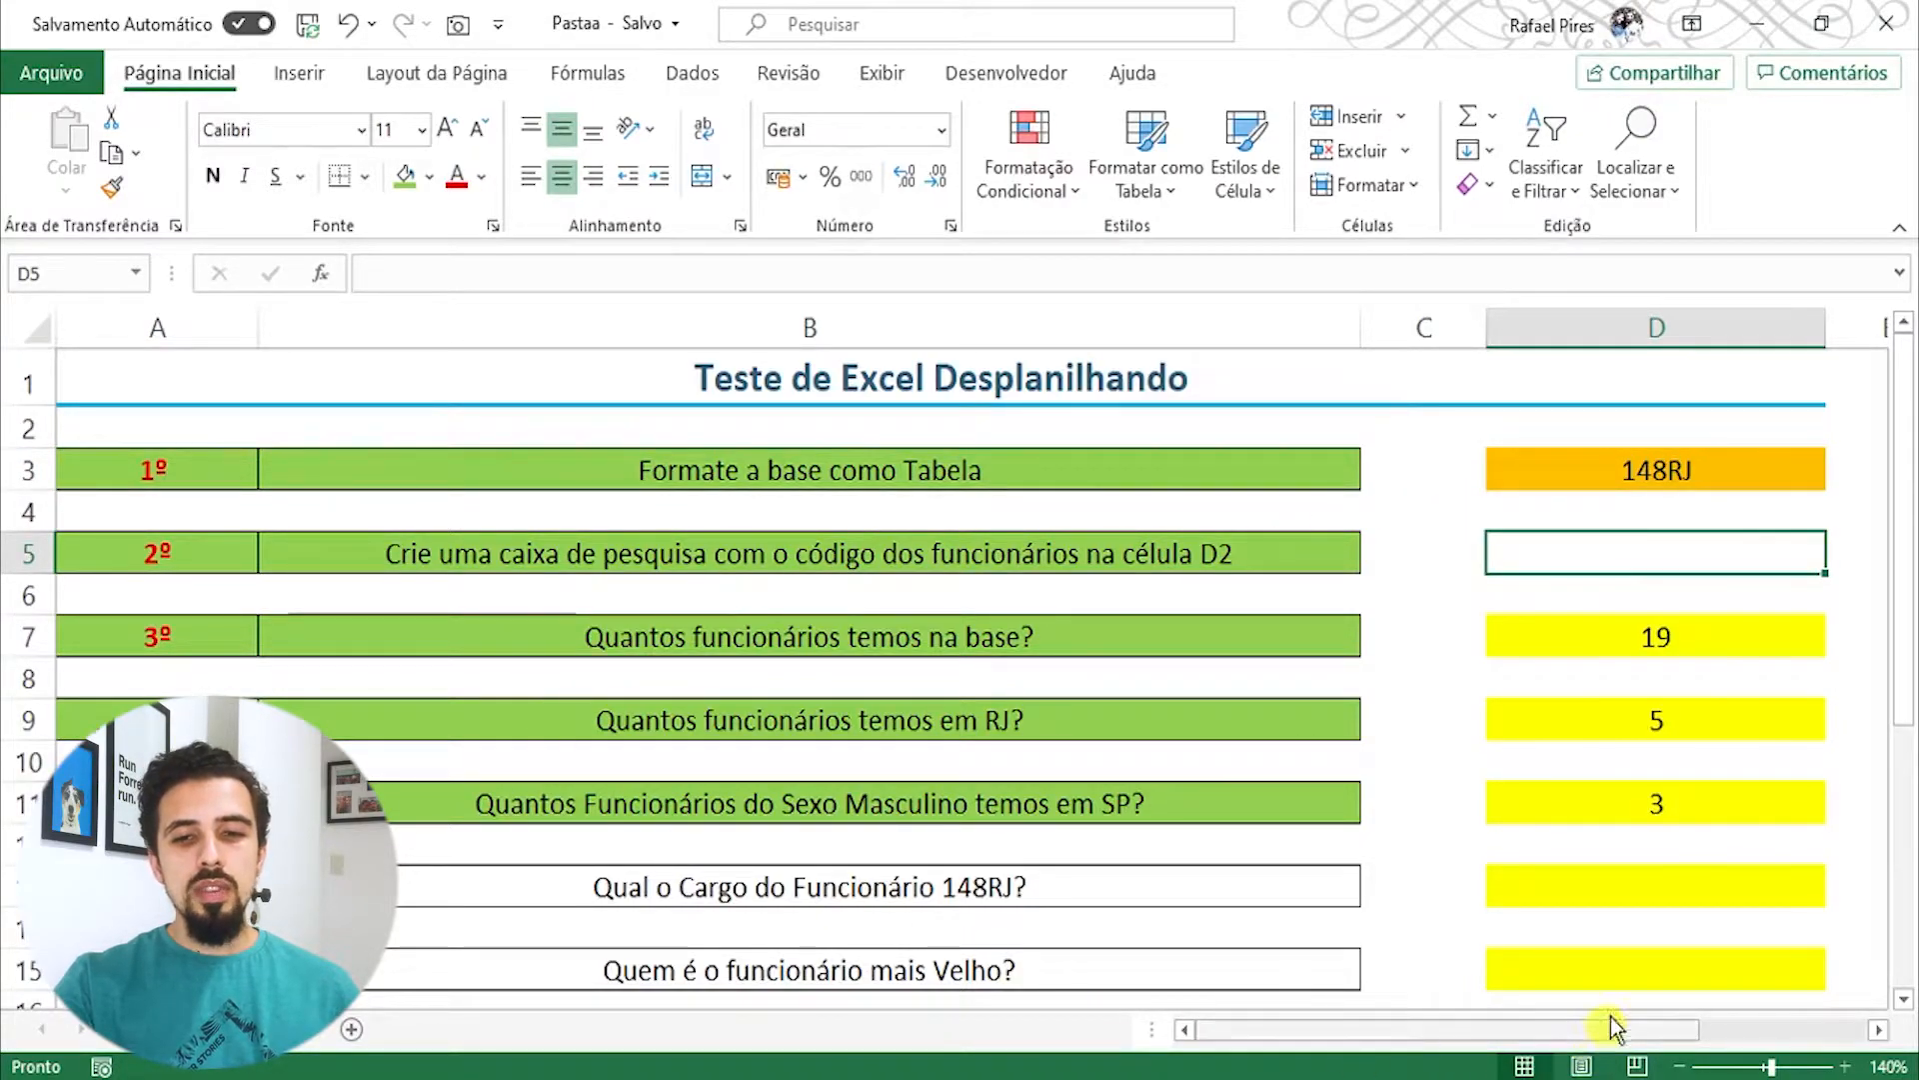
Step: Start a PROCV formula in D13 with cell D3 as the lookup value
left_click(1495, 876)
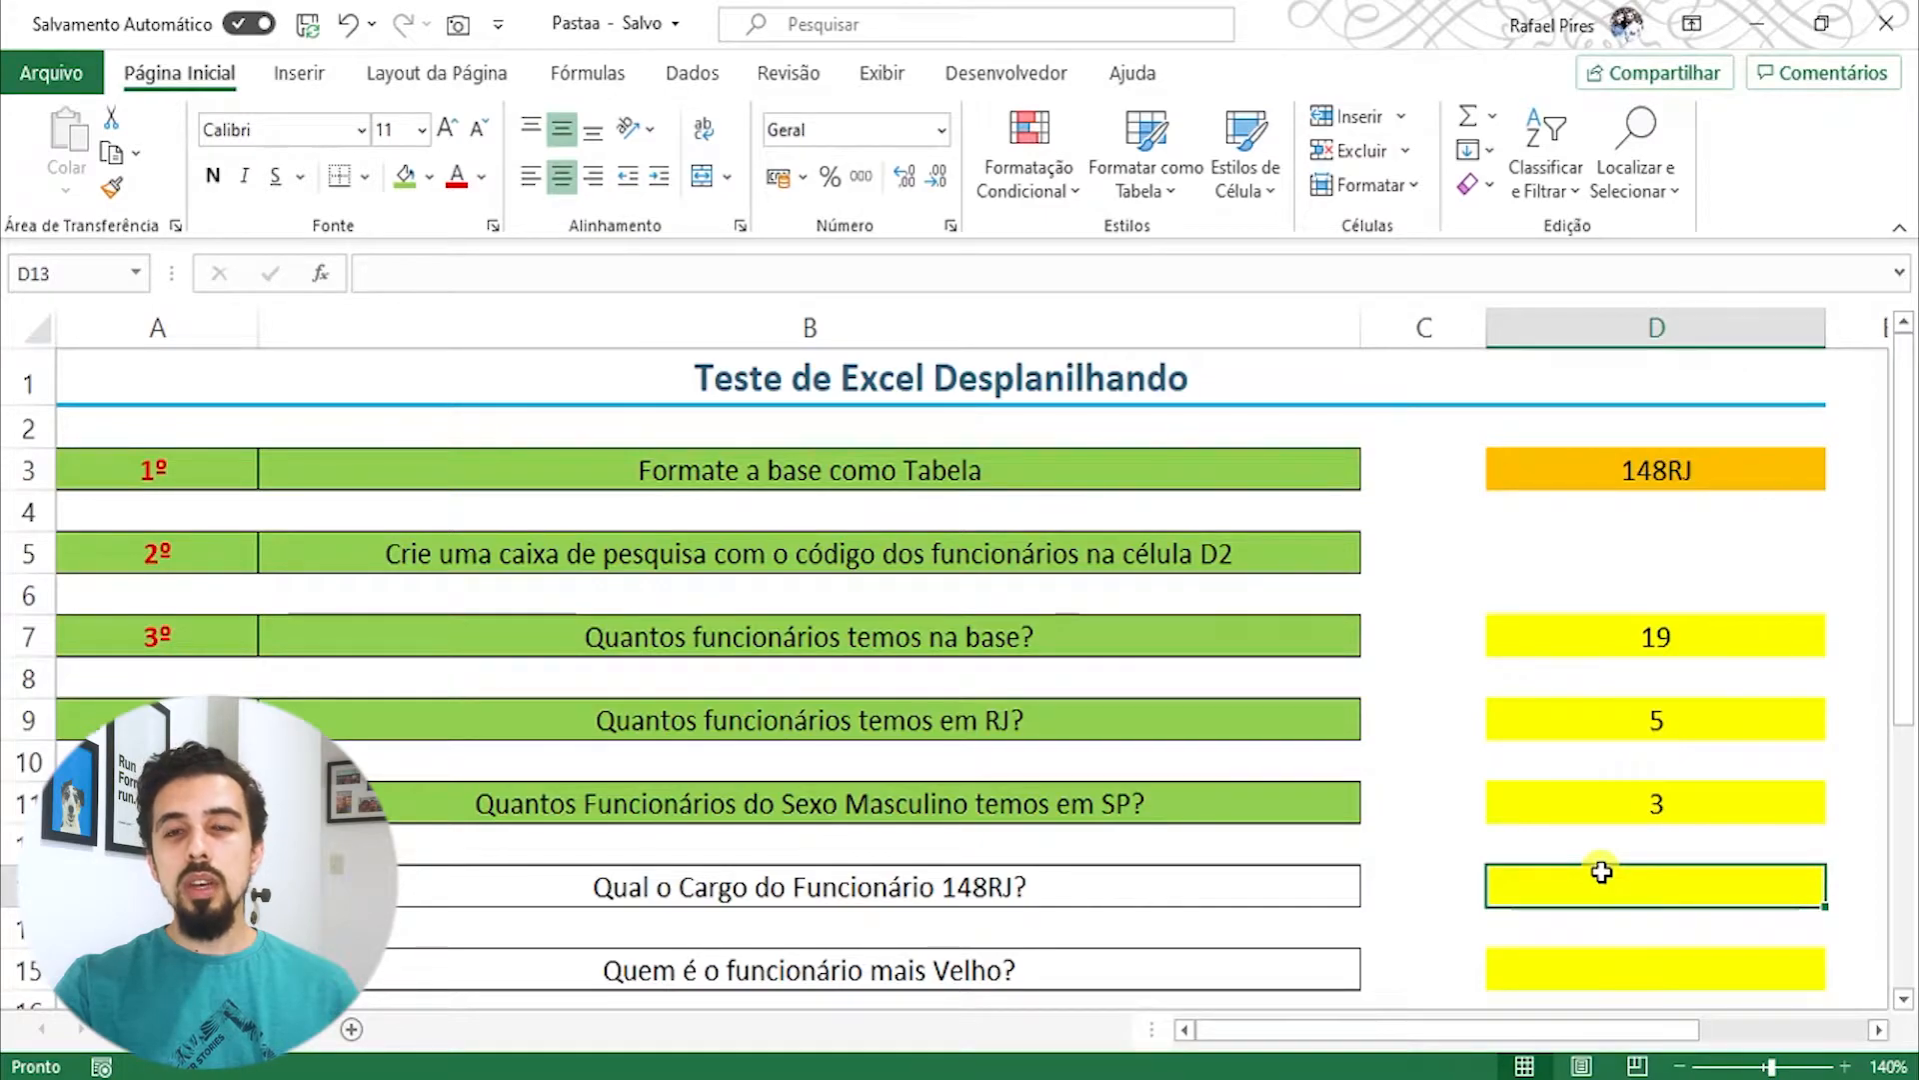
left_click(772, 284)
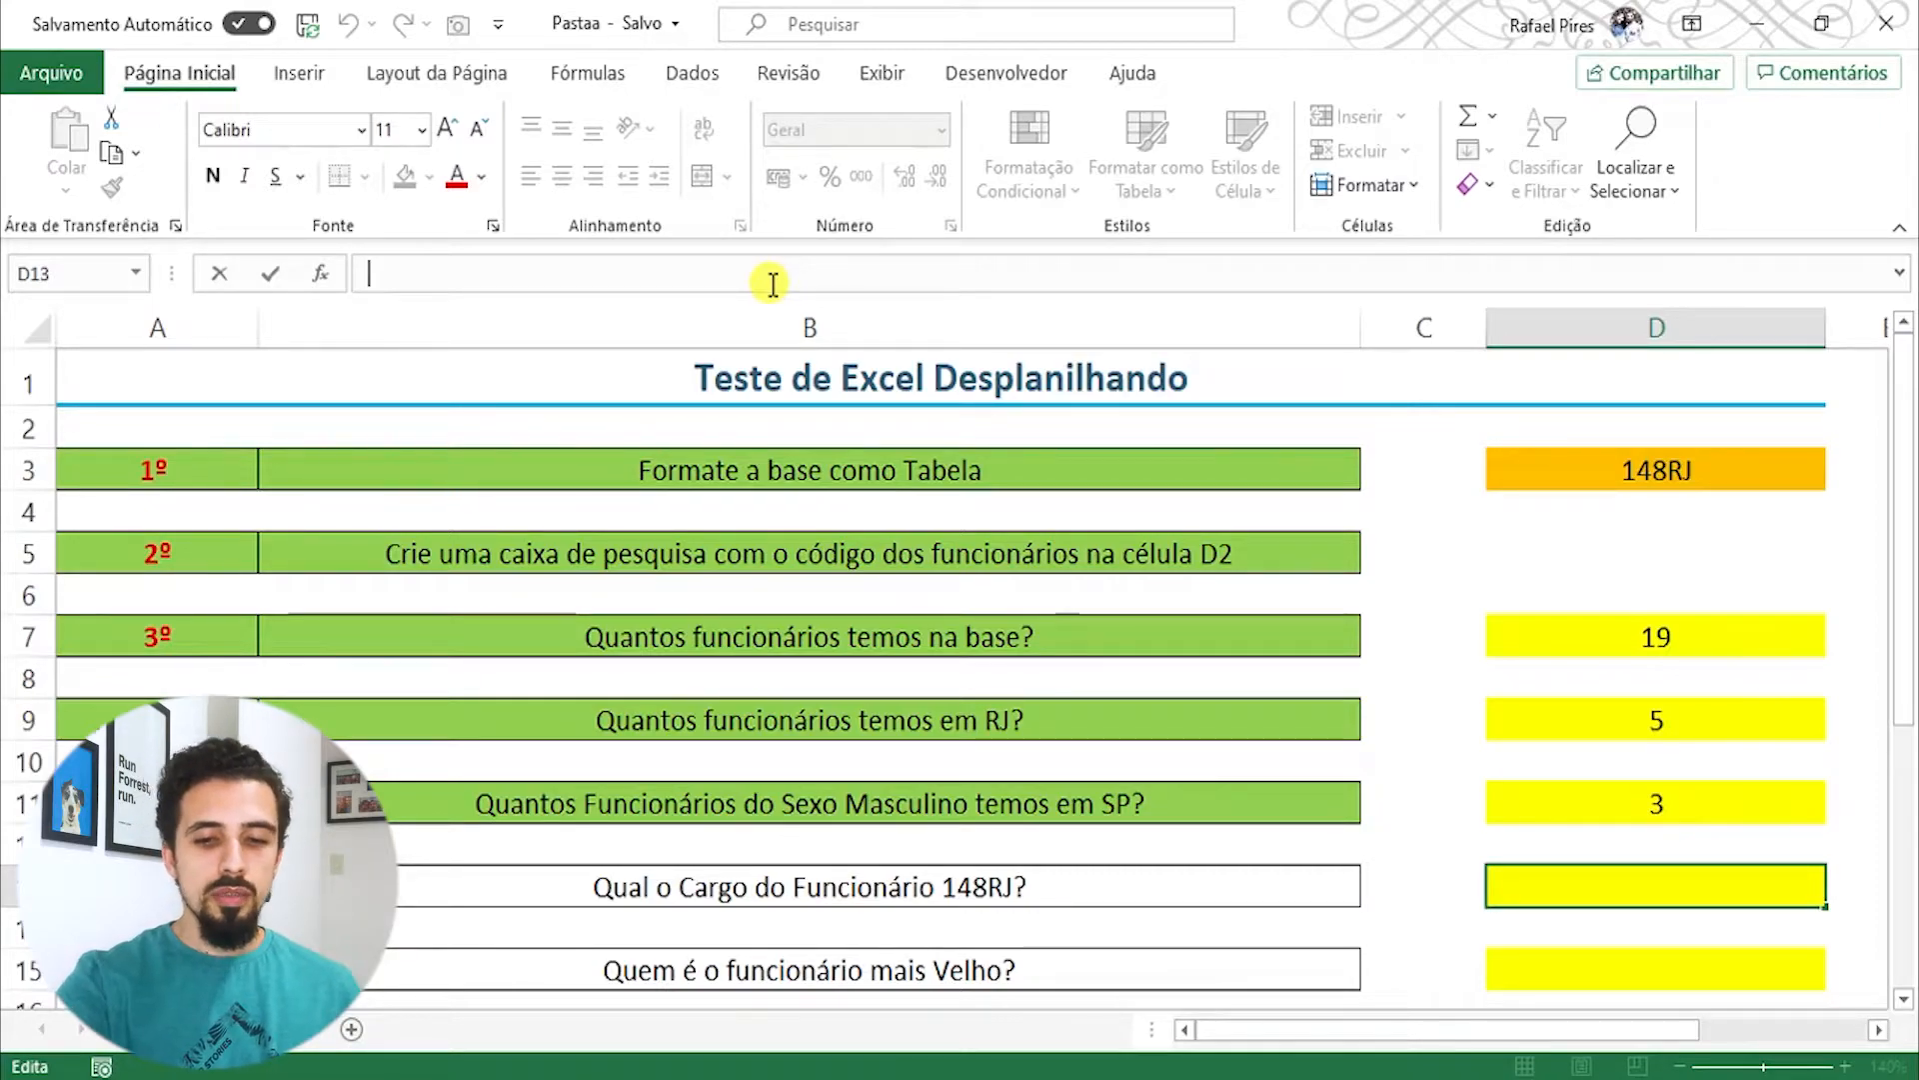
type("=procv")
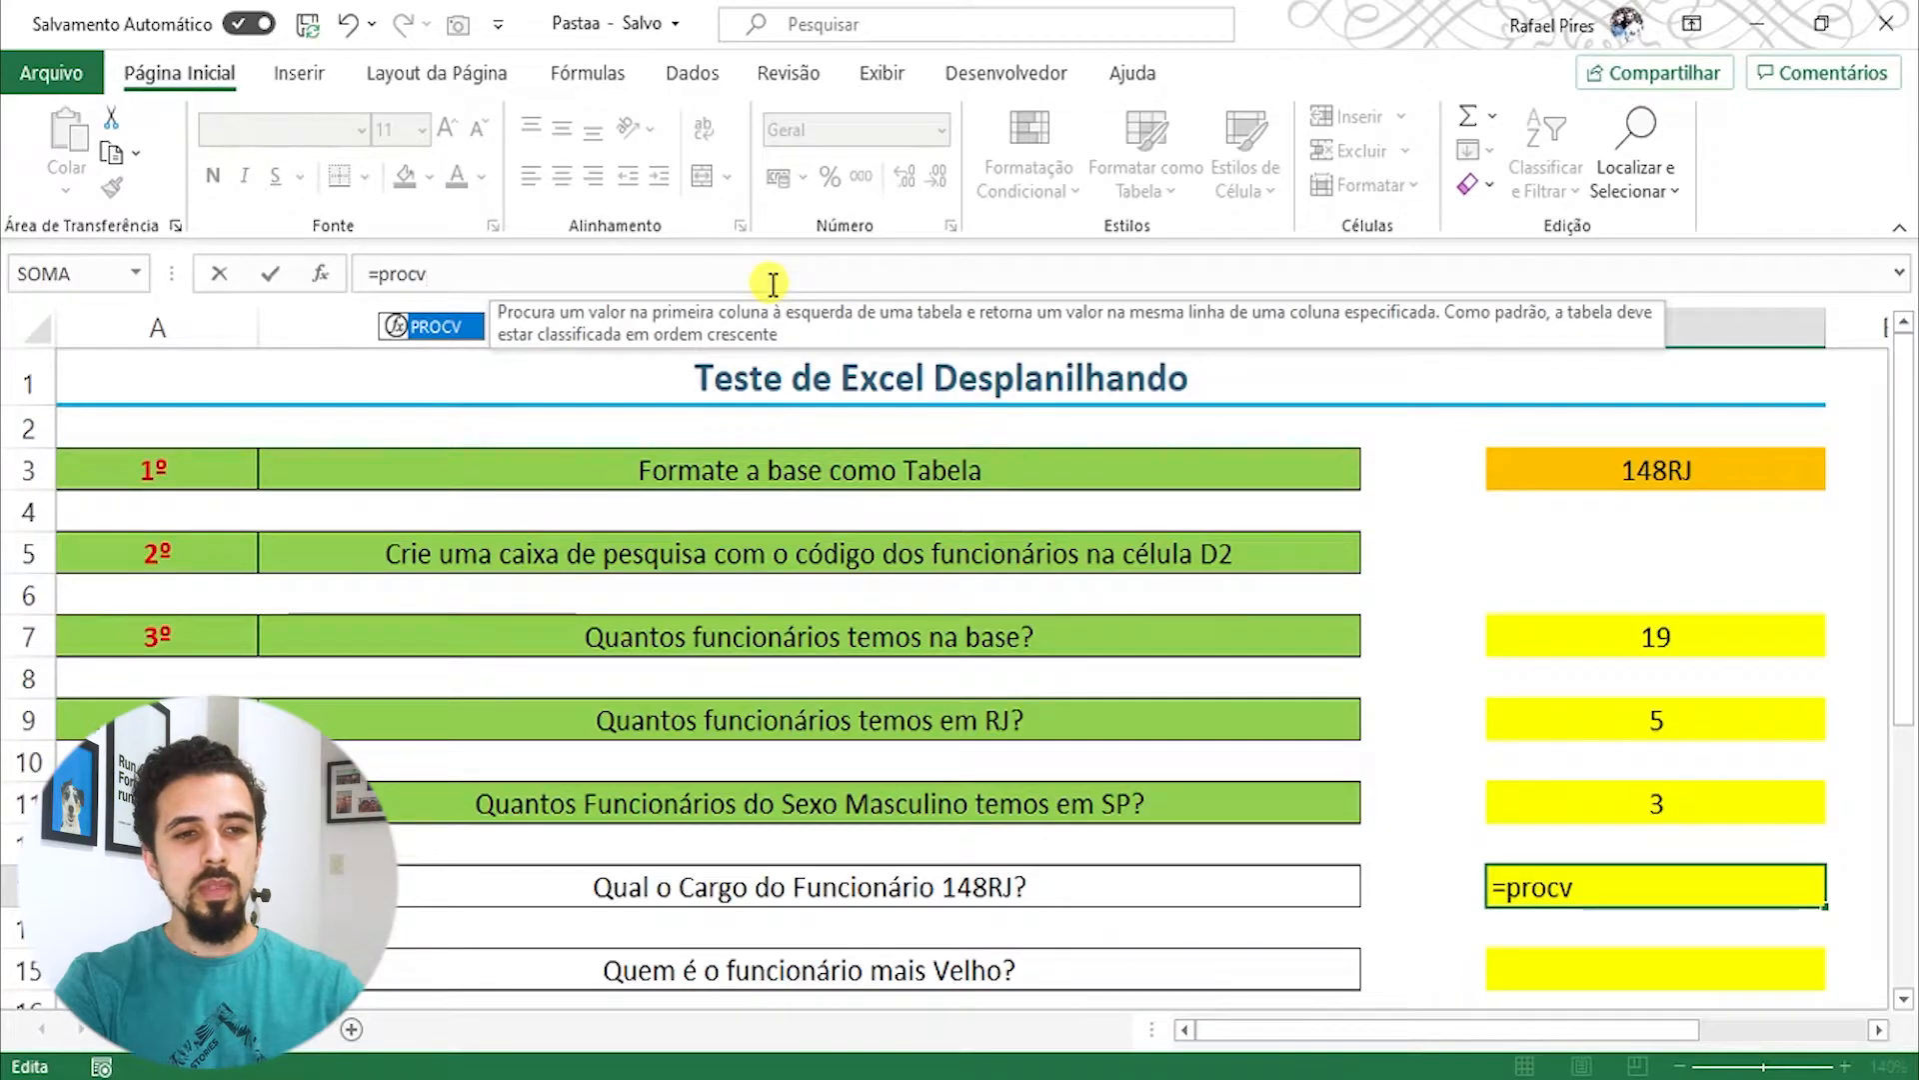
key("Tab")
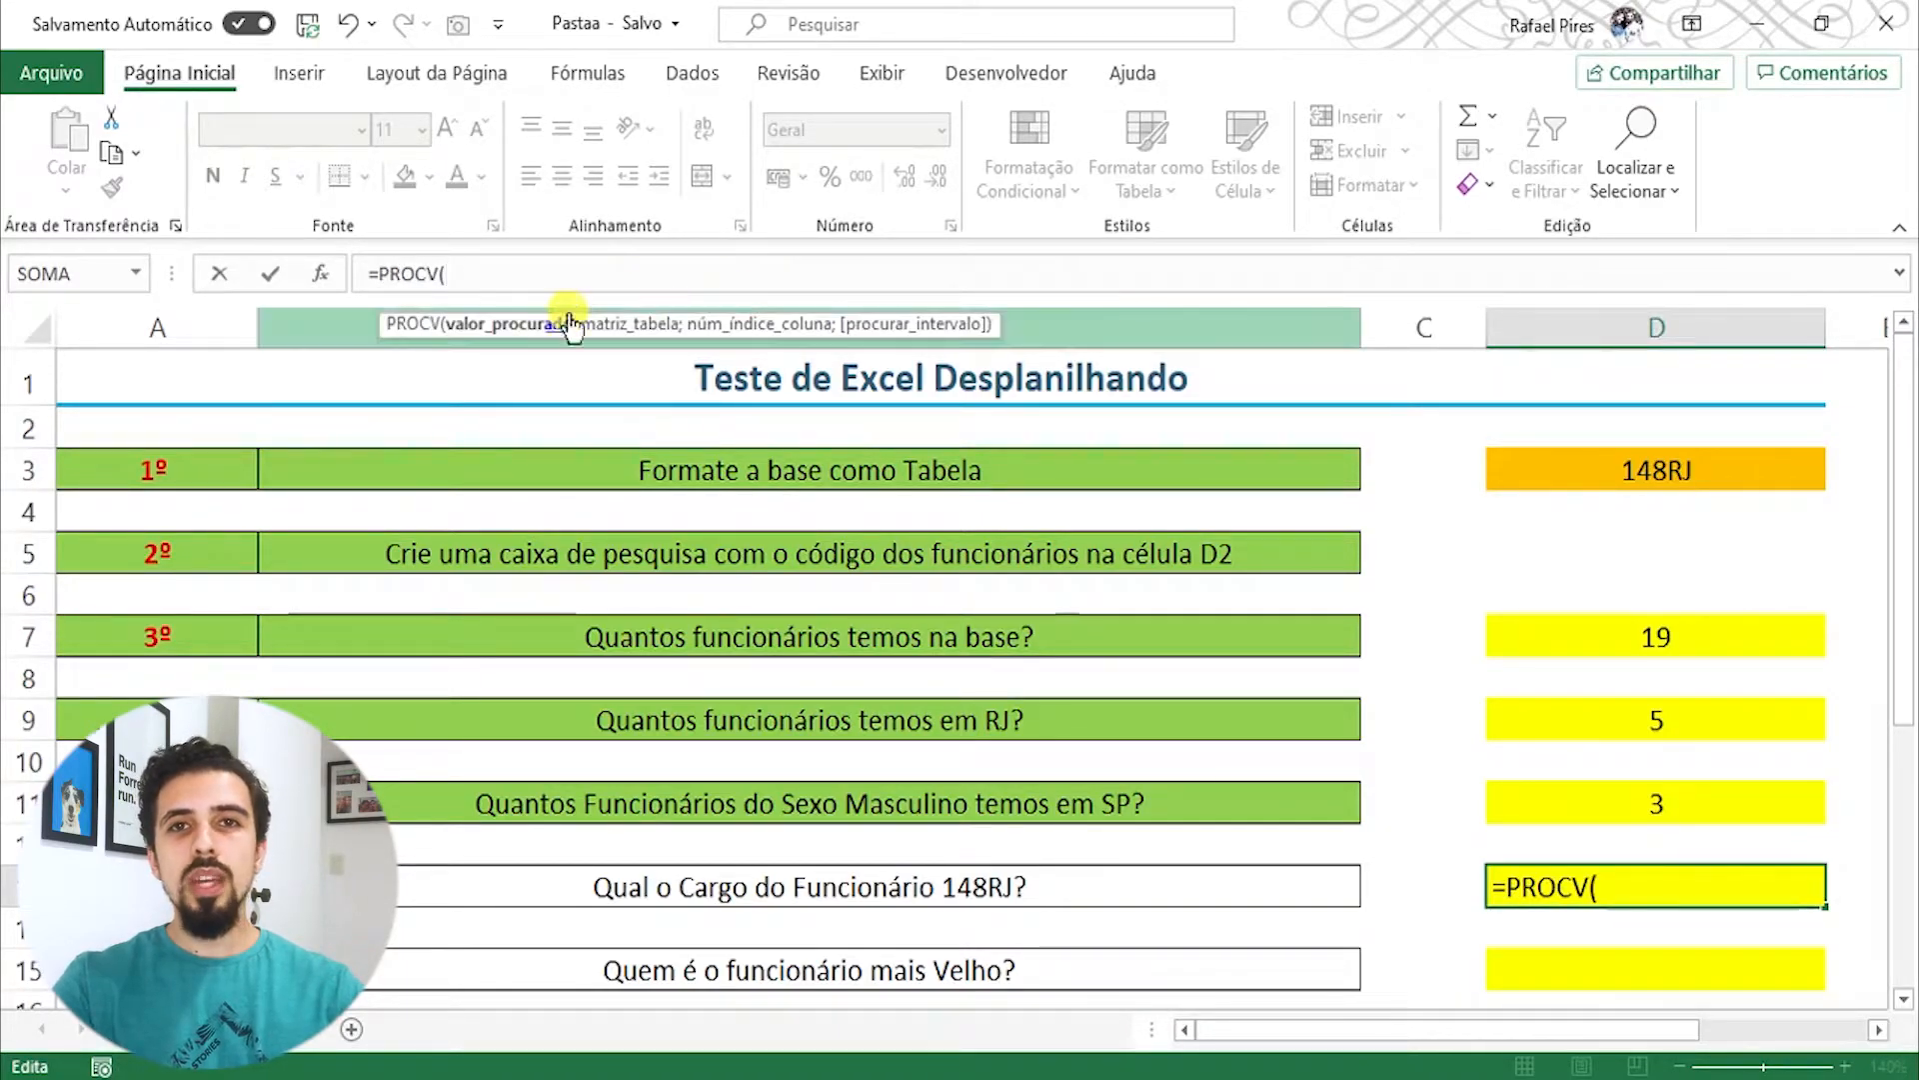
left_click(1670, 471)
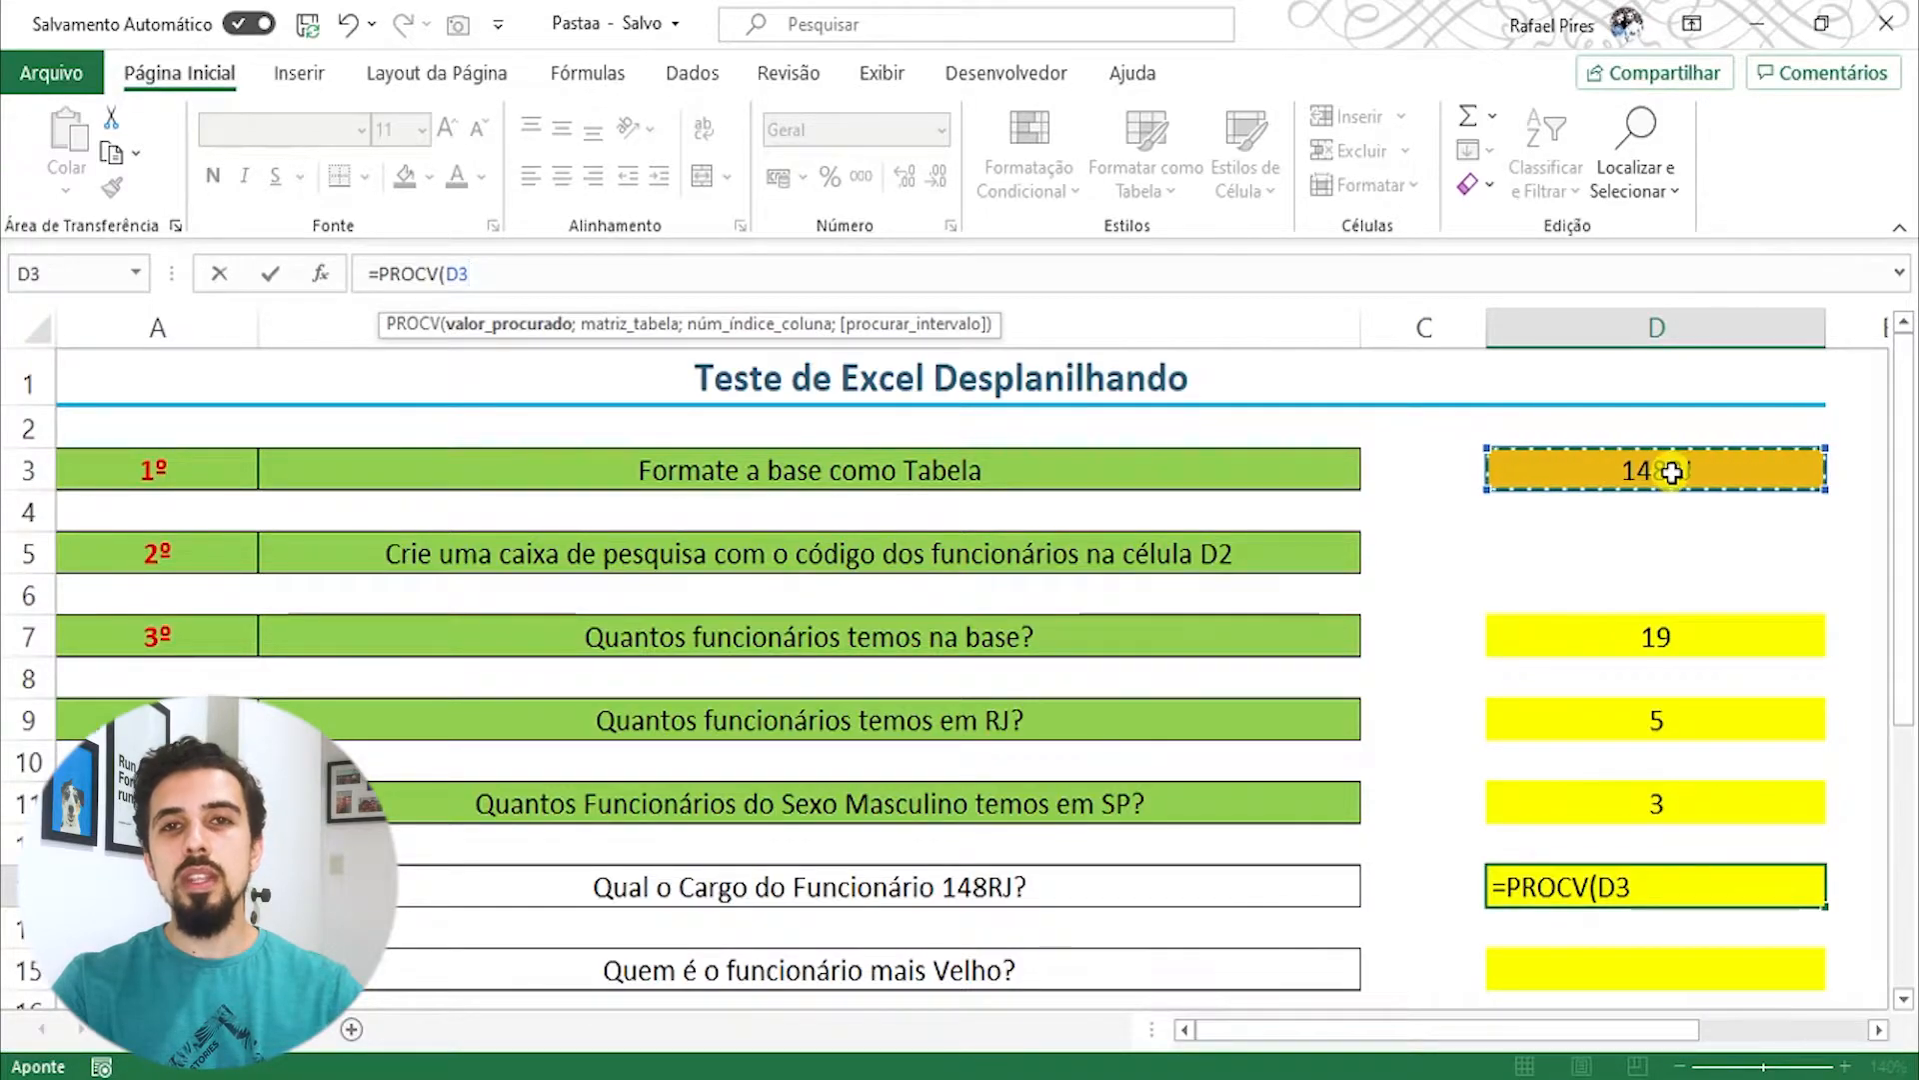
type(";")
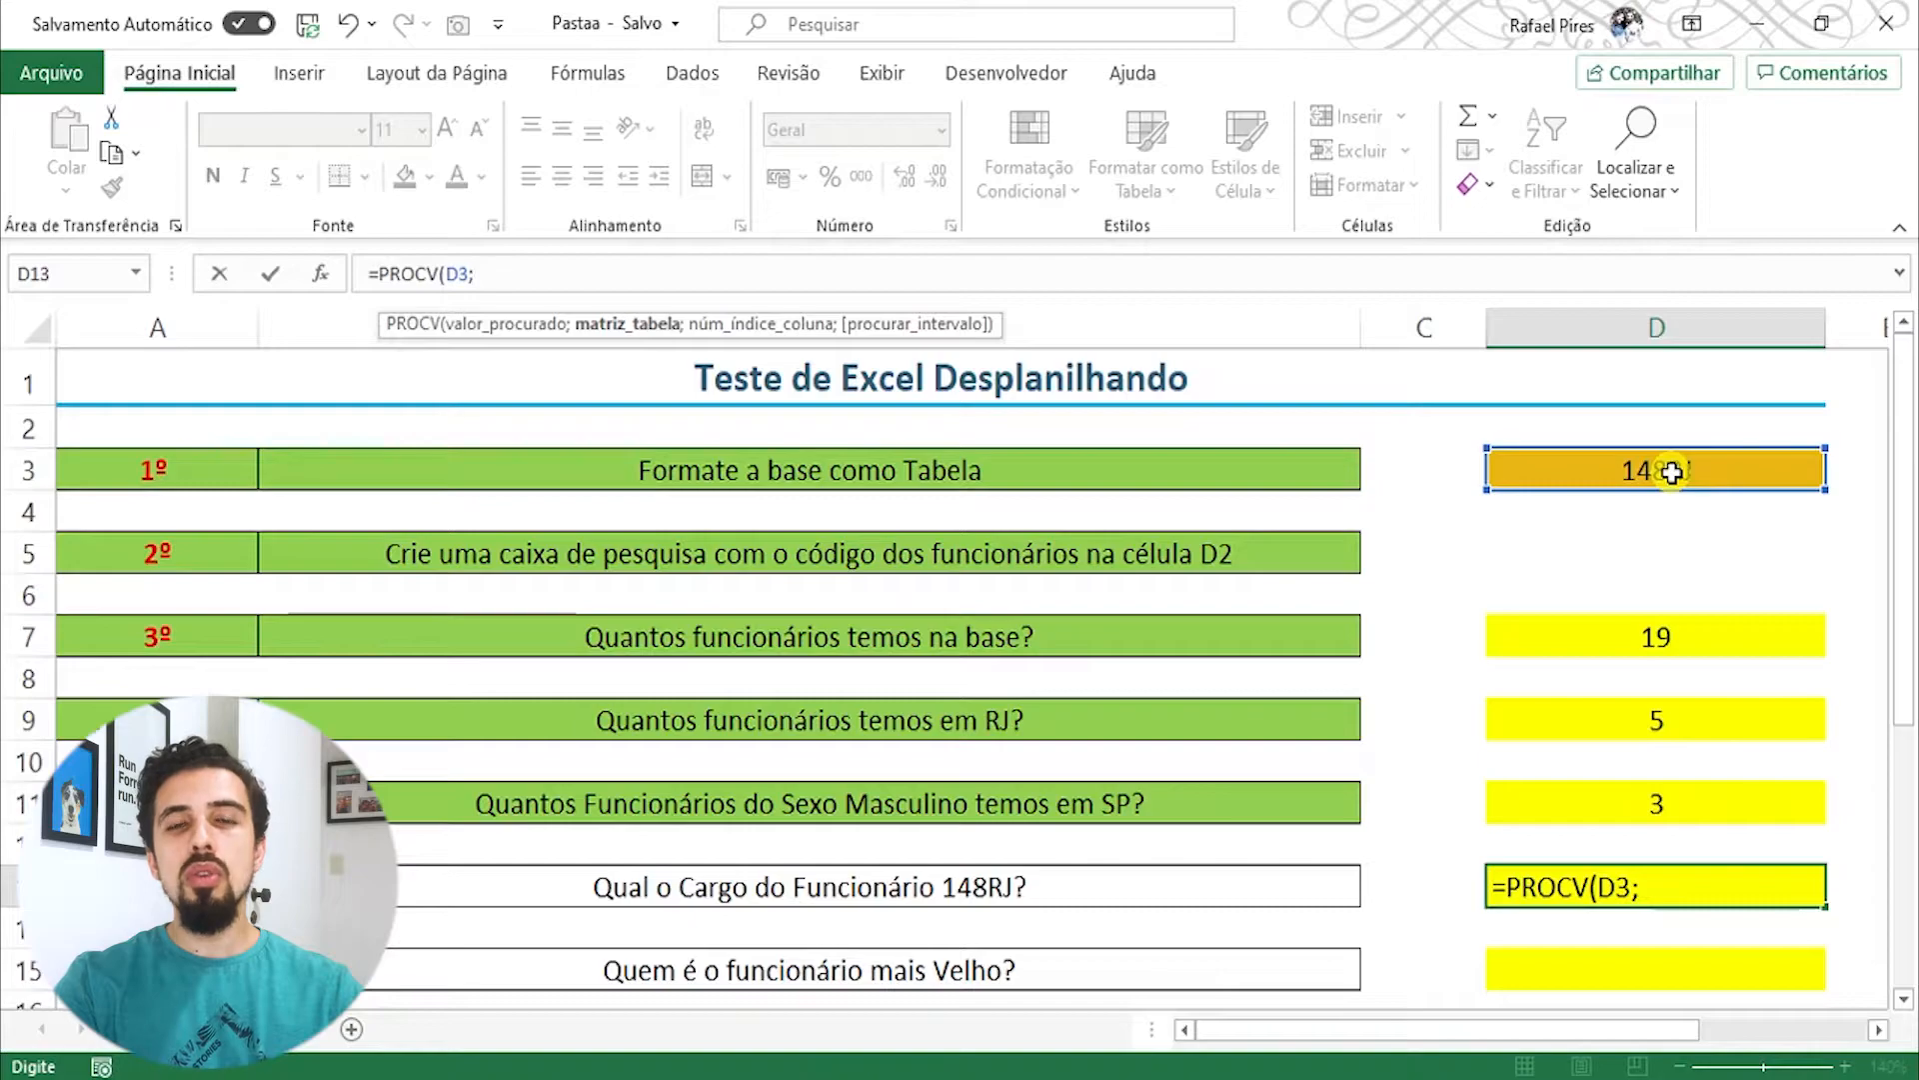
Step: Set base[#Tudo] as the lookup table of the PROCV formula in D13
type("base")
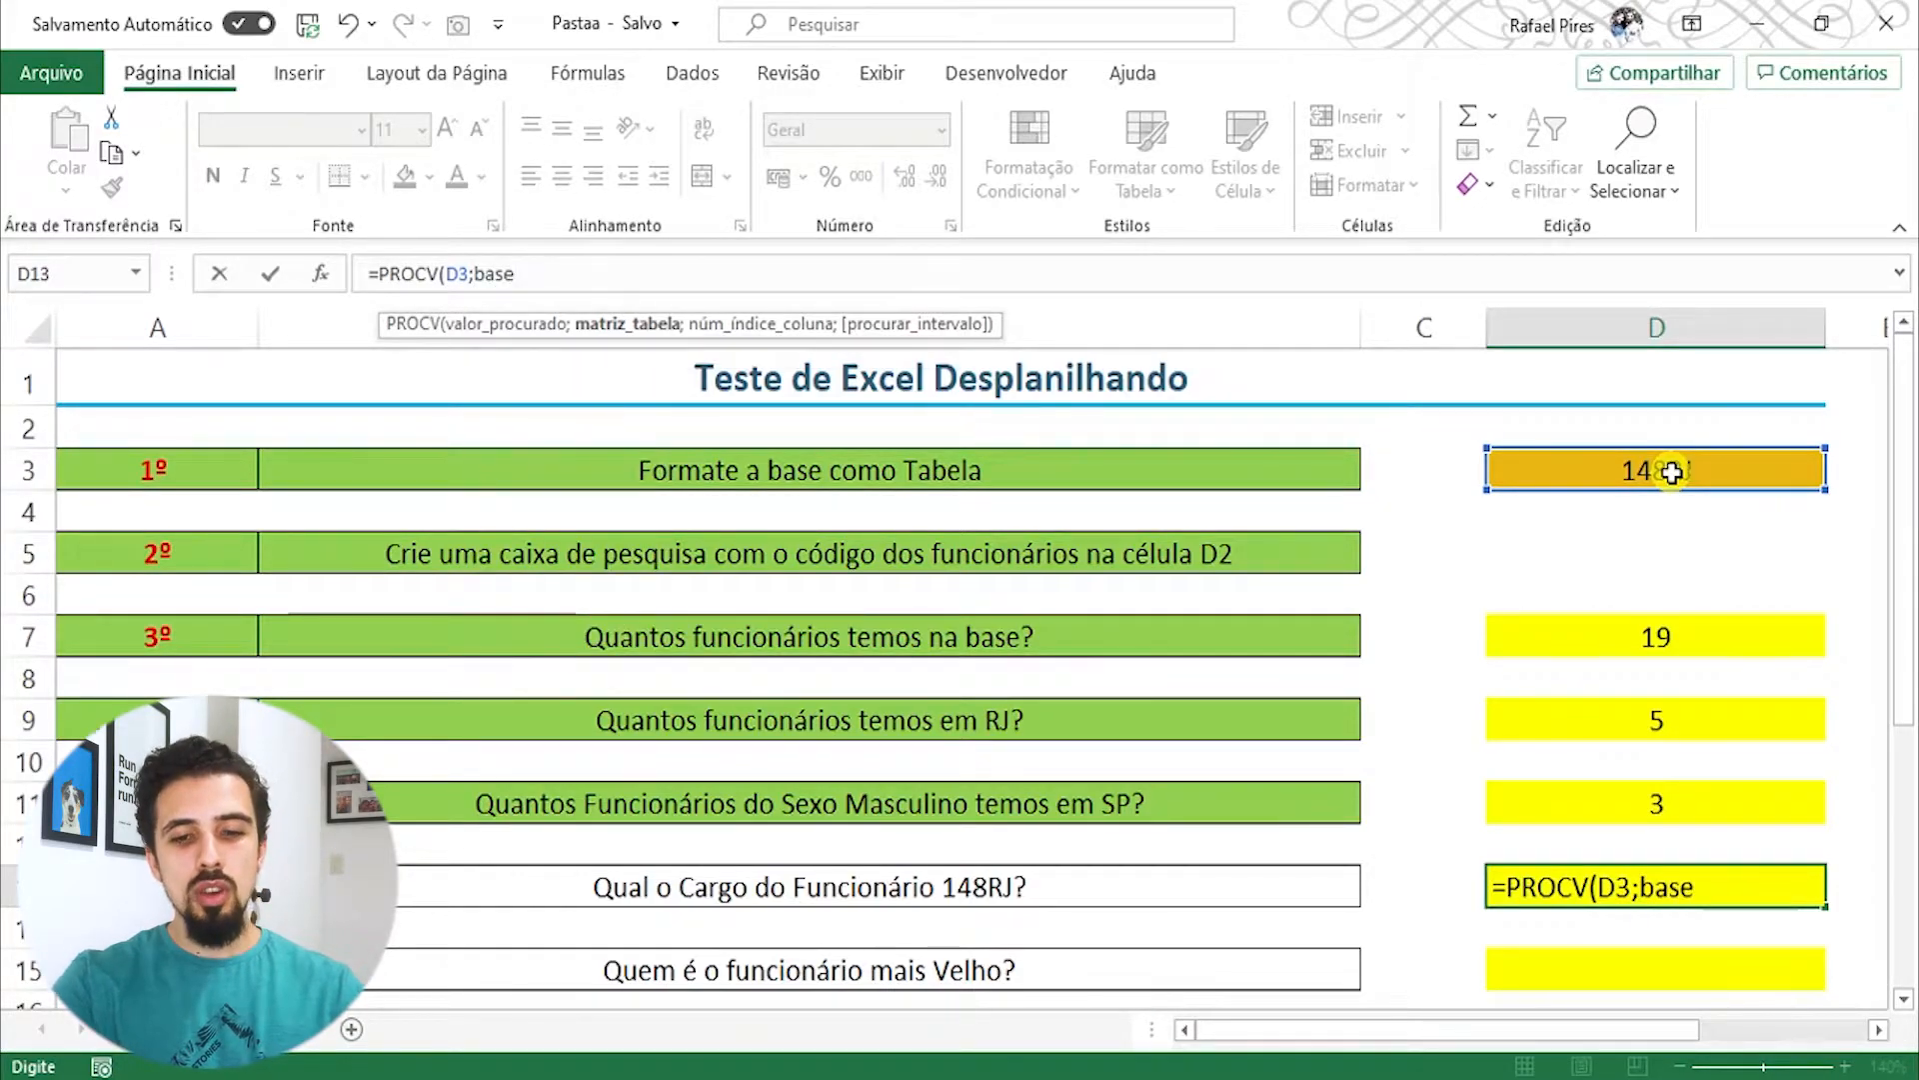
type("[")
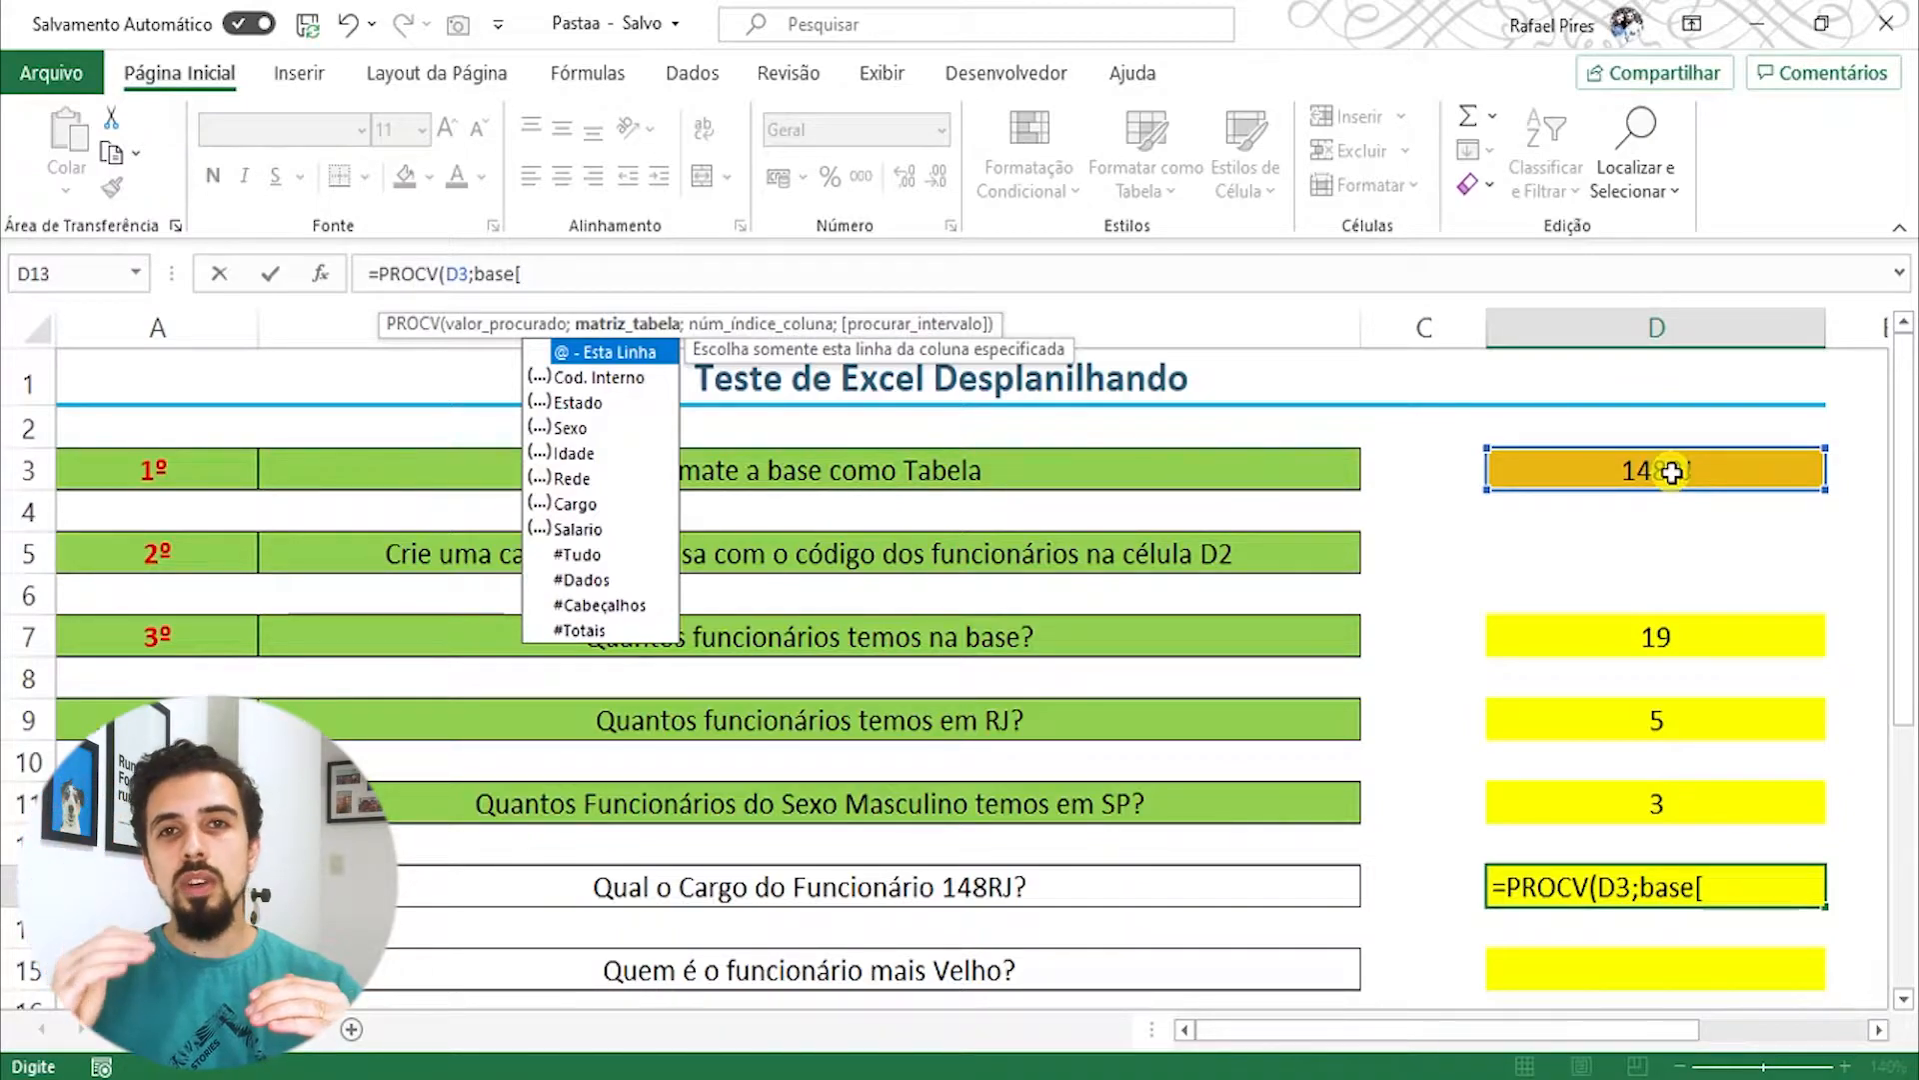
key("Down")
key("Down")
key("Down")
key("Down")
key("Down")
key("Down")
key("Down")
key("Down")
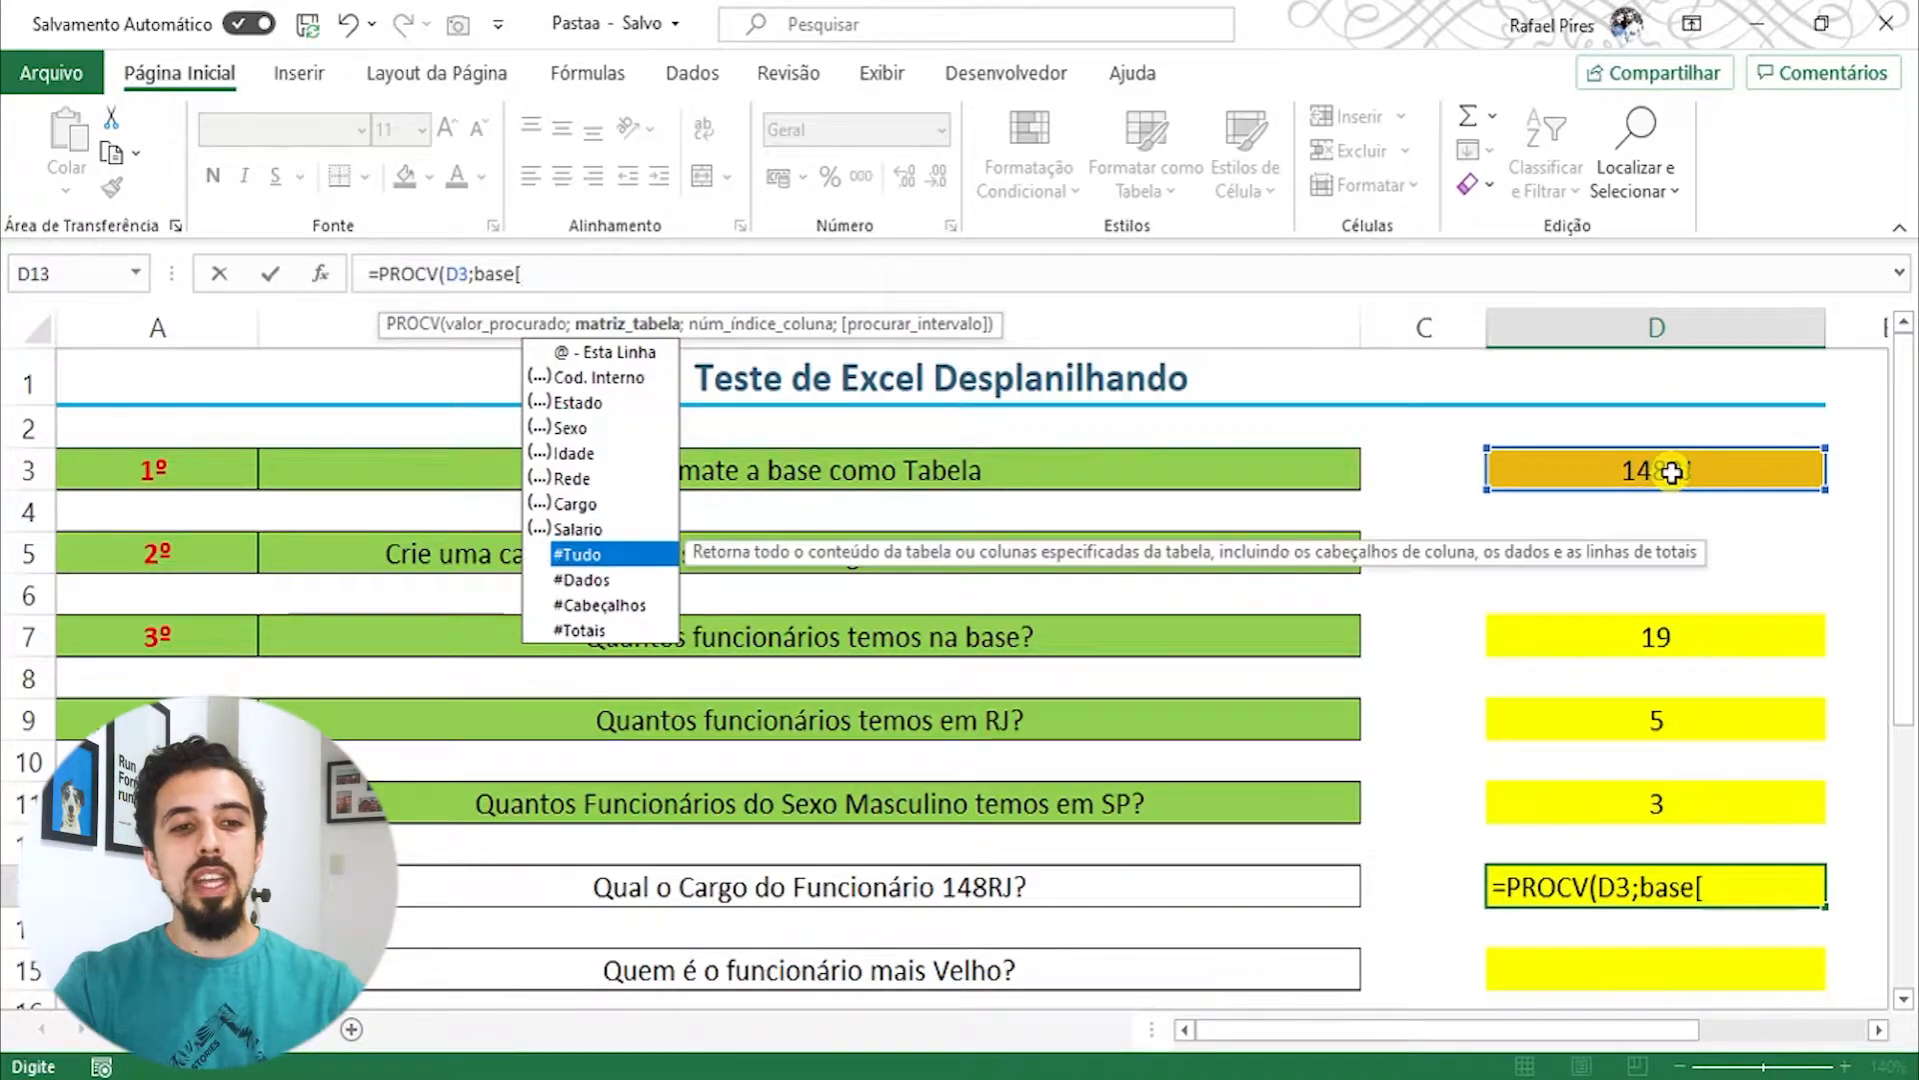
key("Tab")
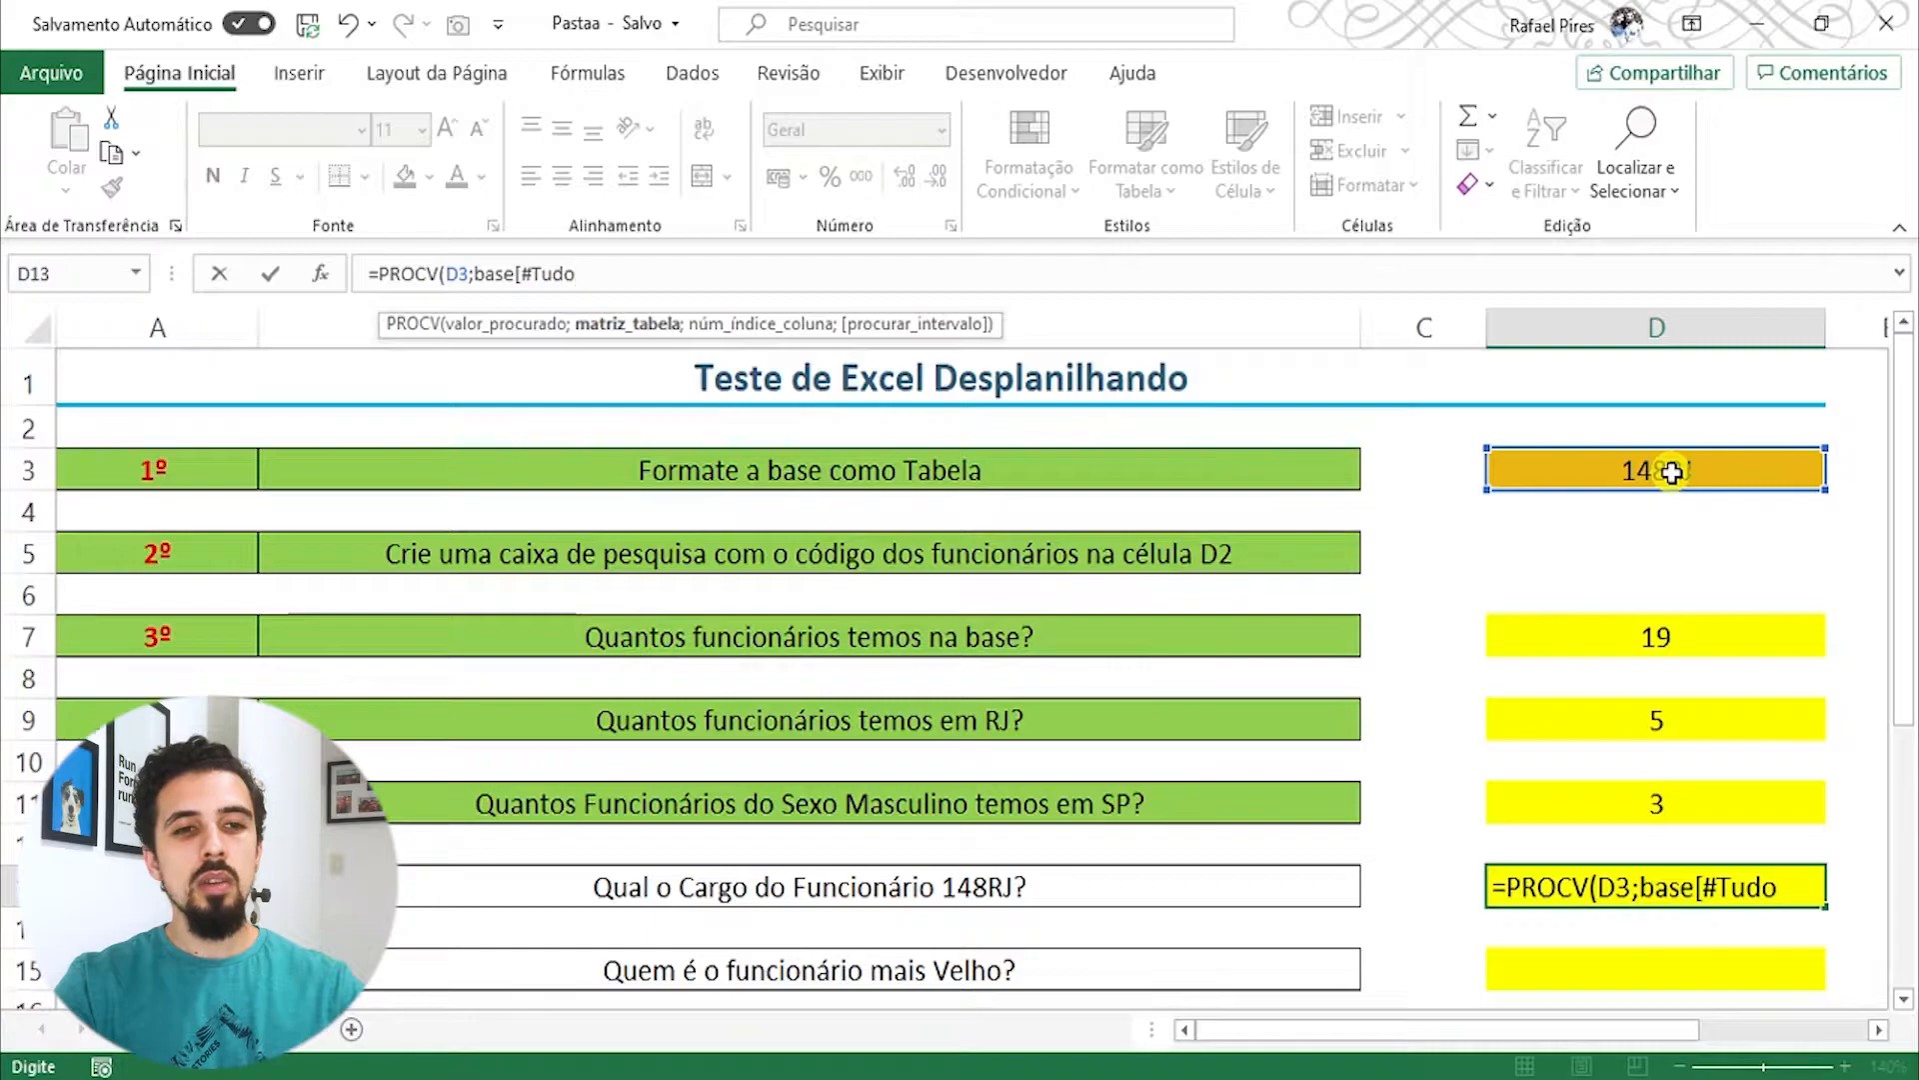
type("]")
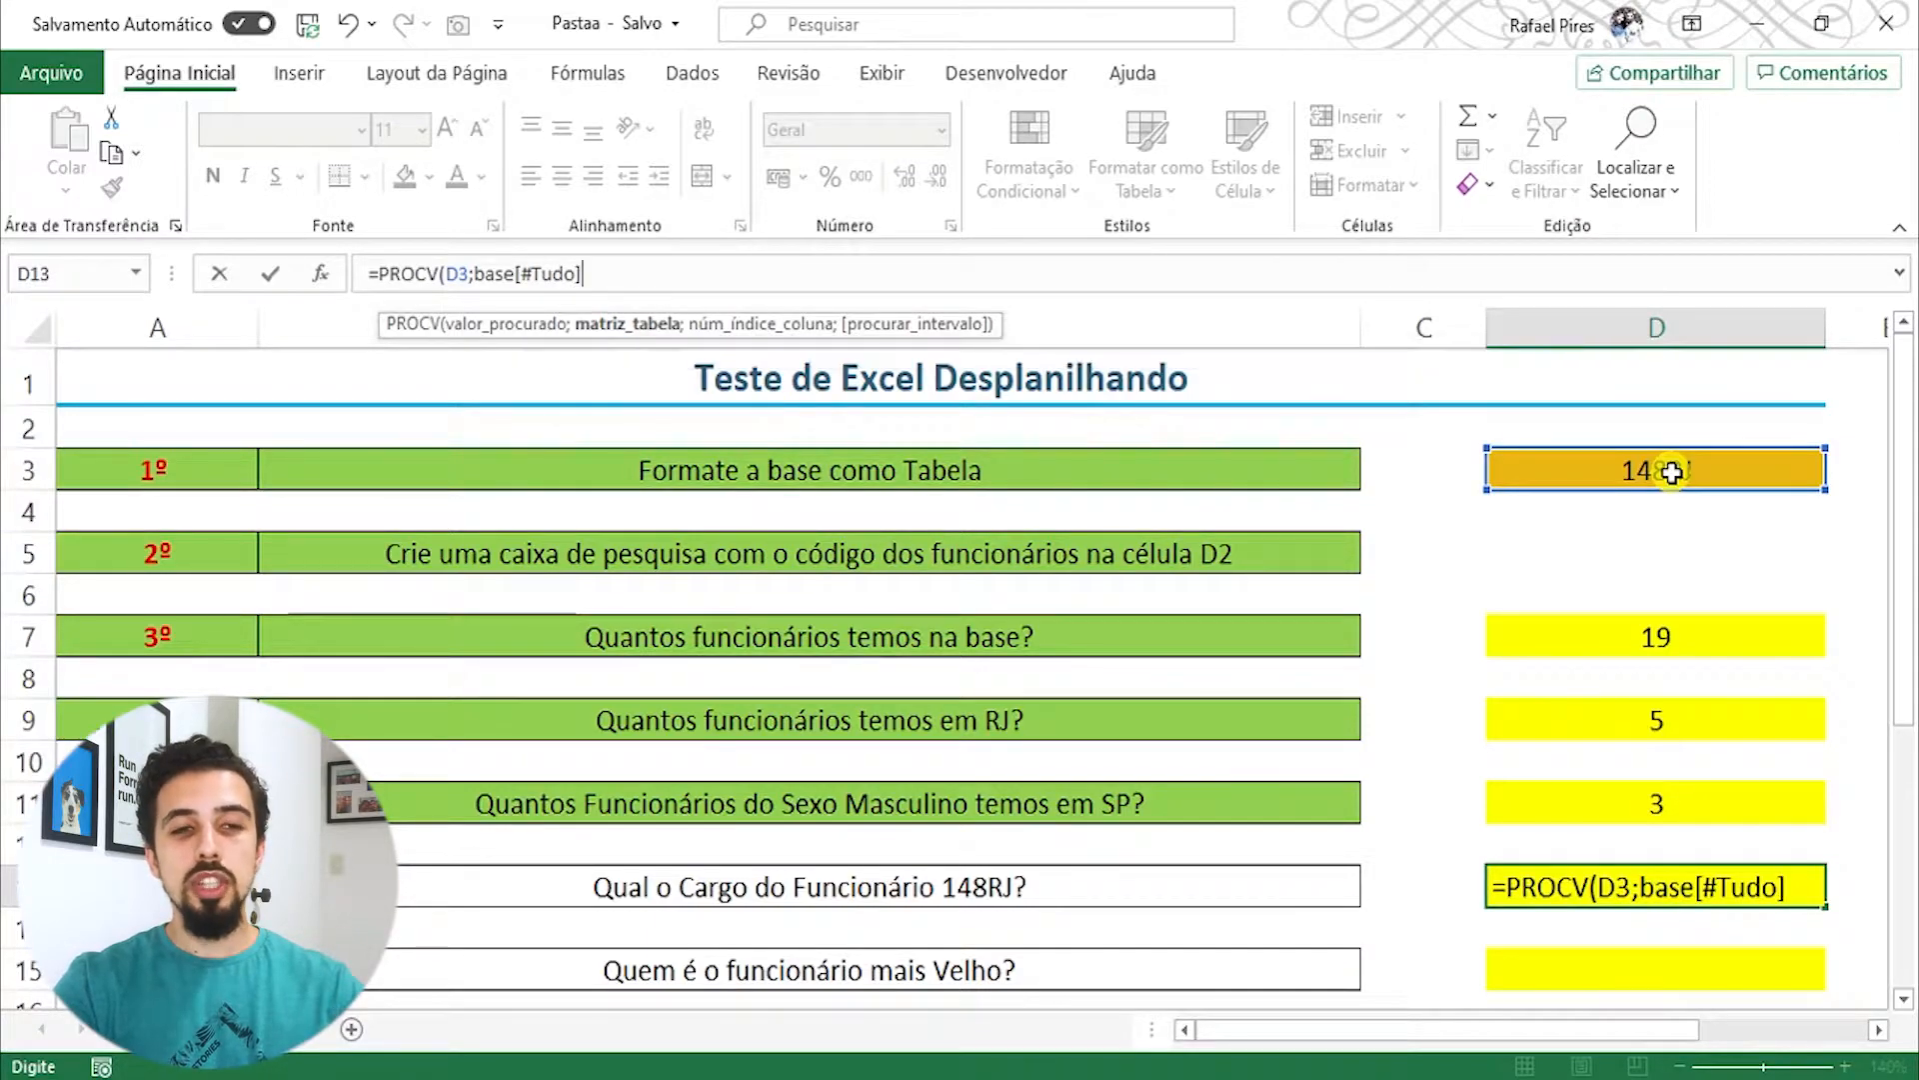
type(";")
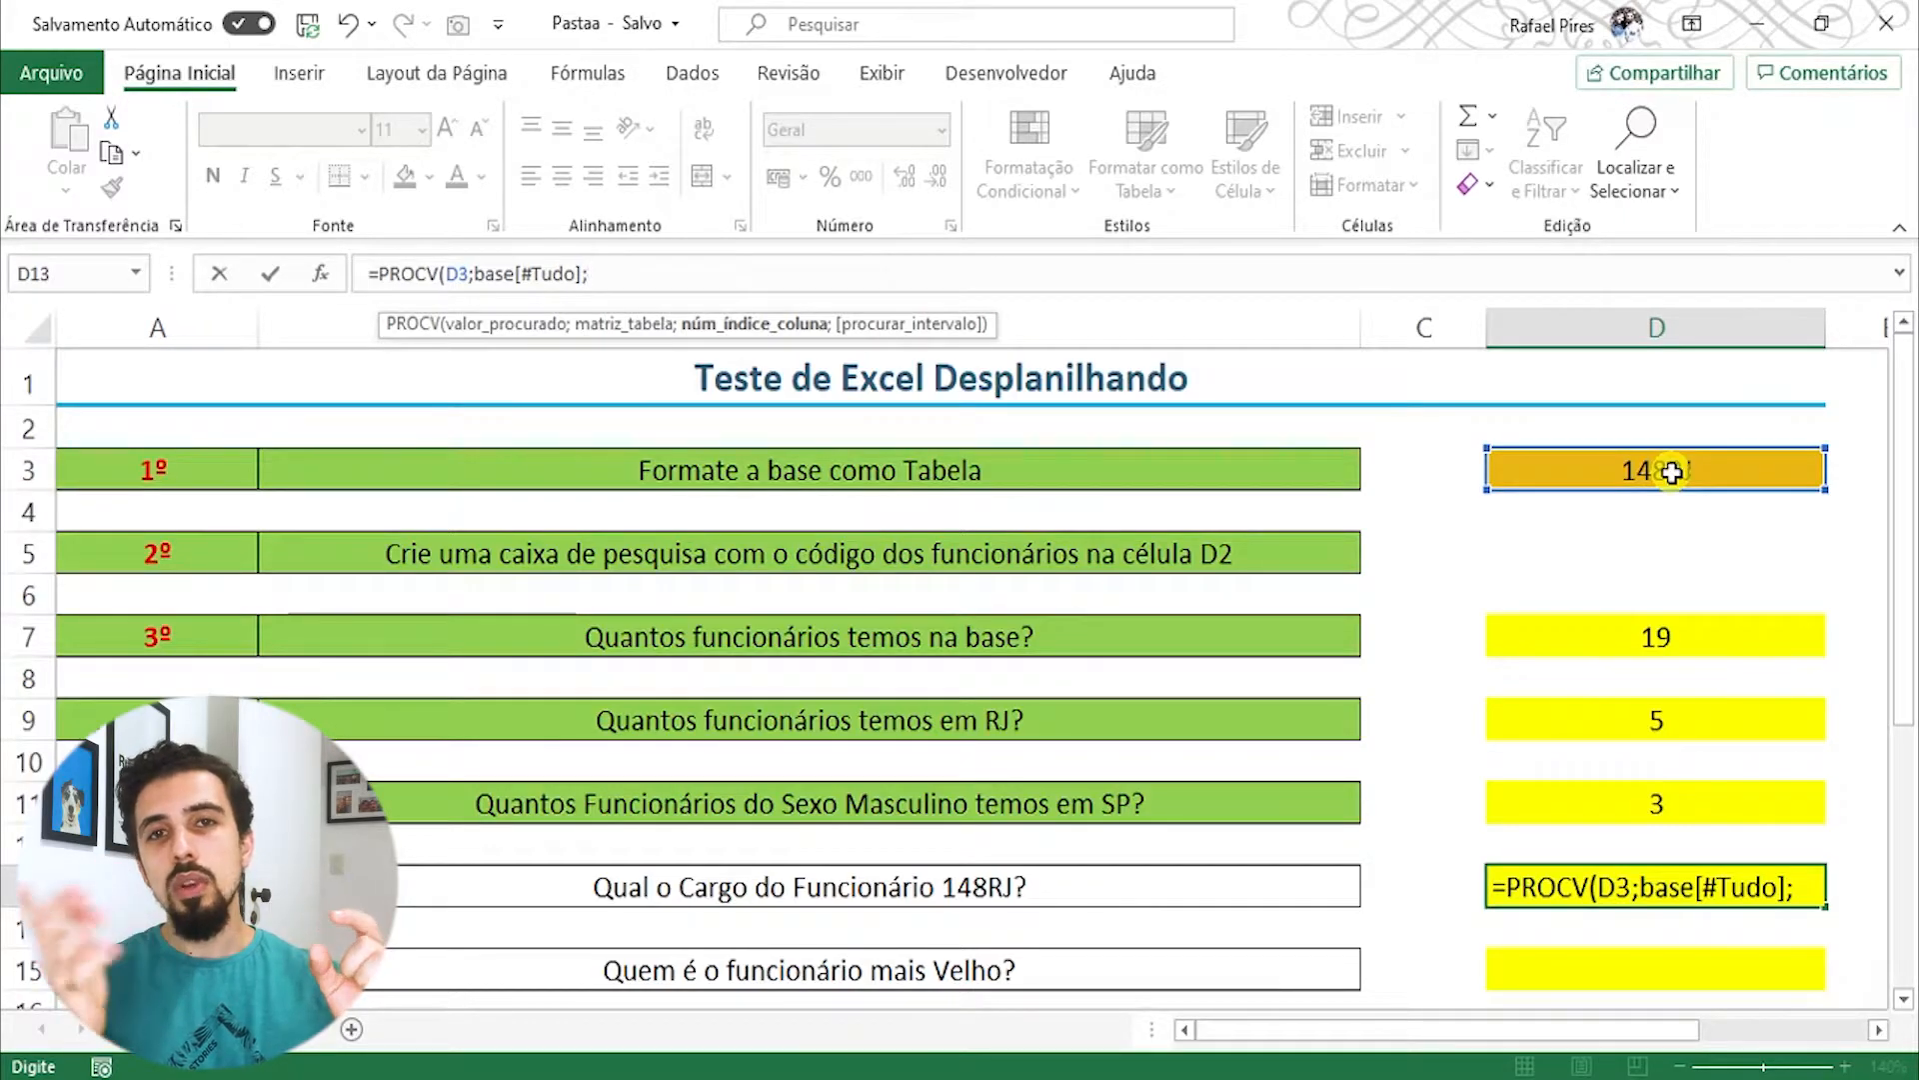
Step: Nest a CORRESP function as the PROCV column index, with "Cargo" as its lookup value
type("corresp")
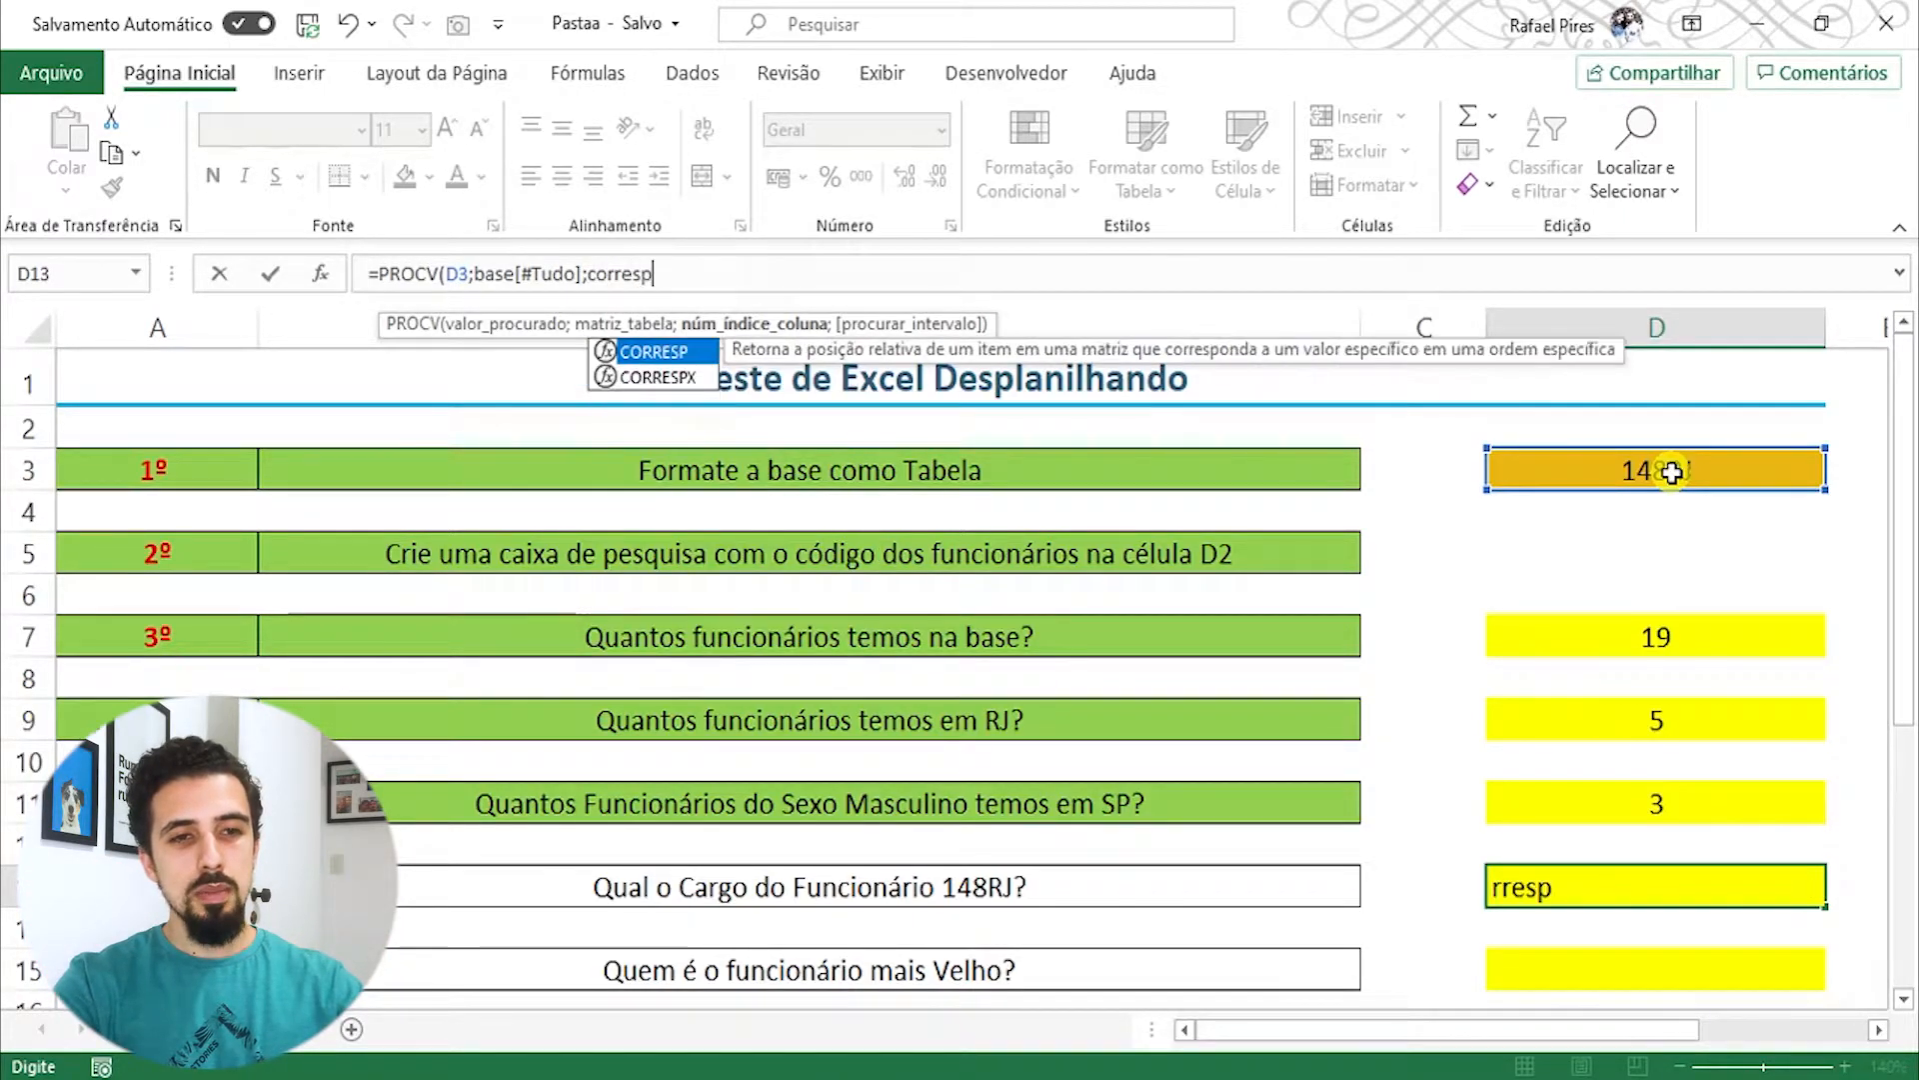
key("Tab")
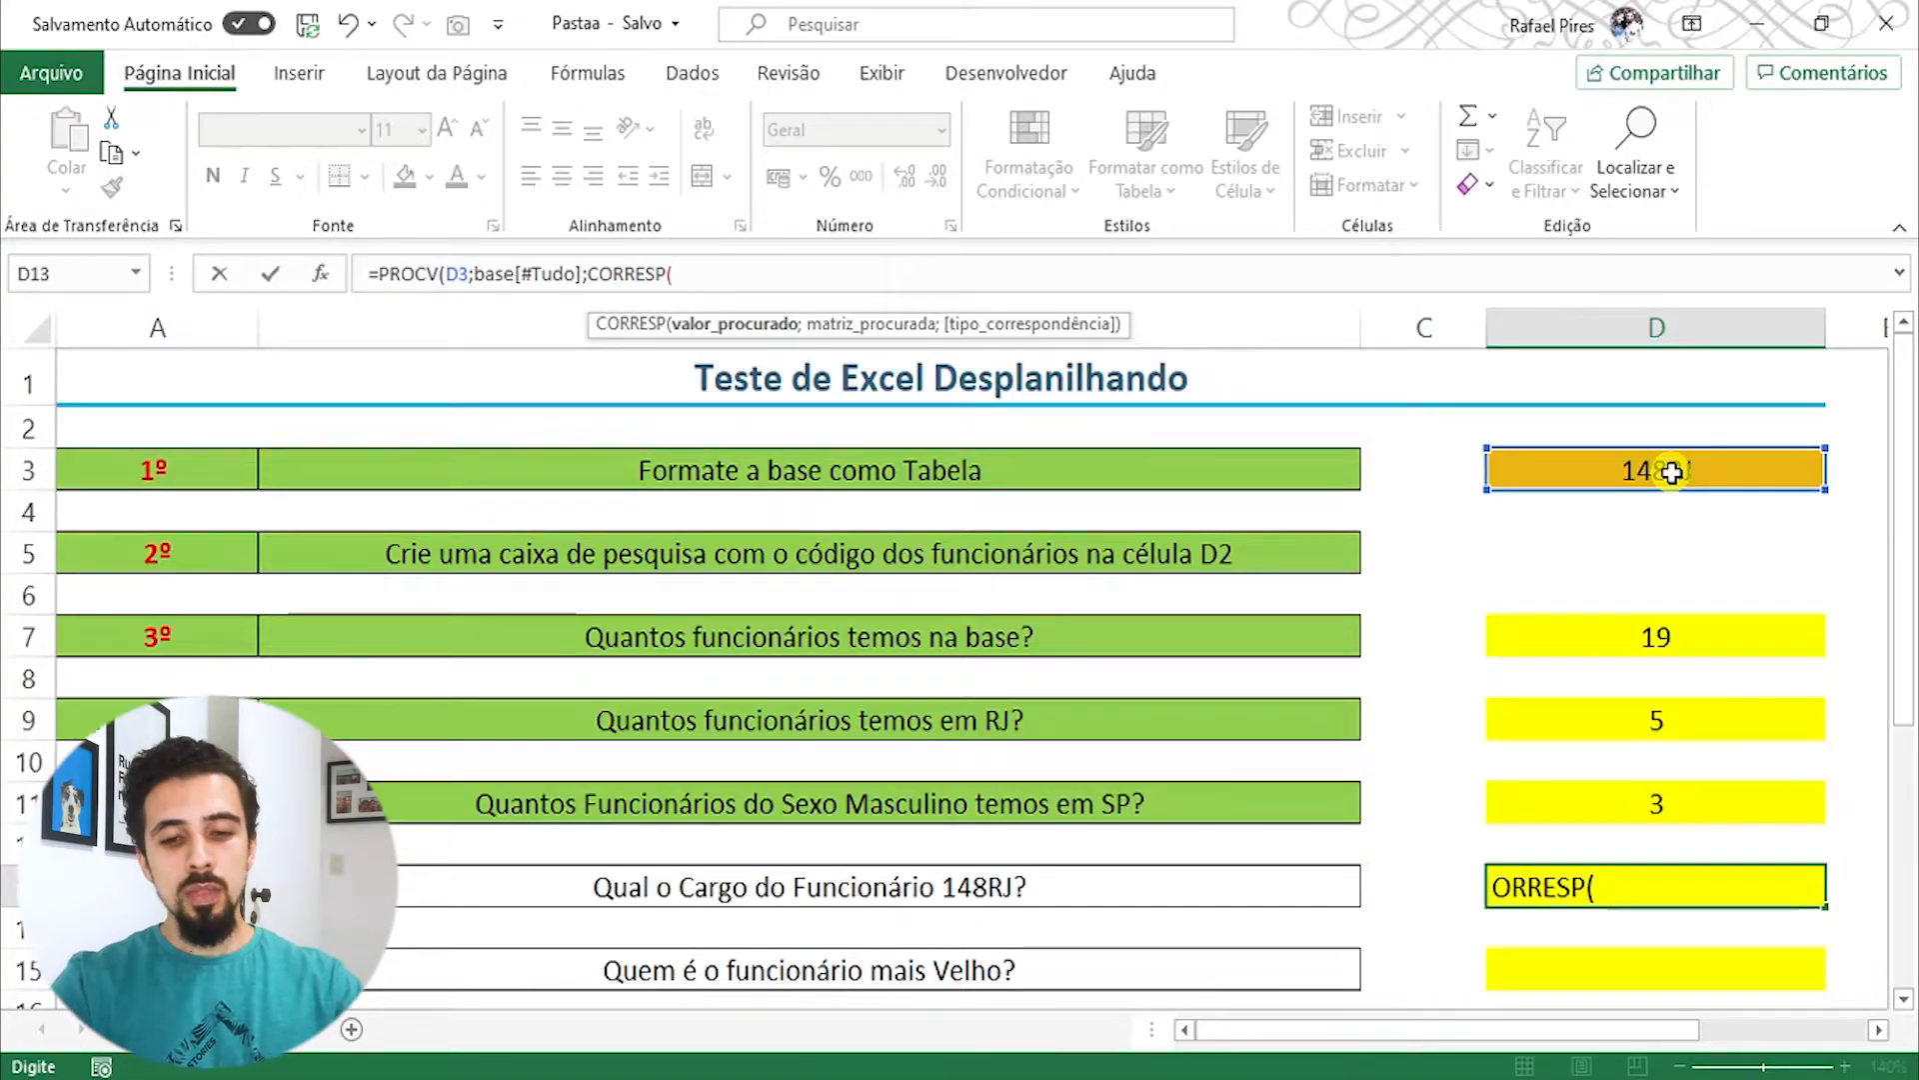
type("\"Cargo")
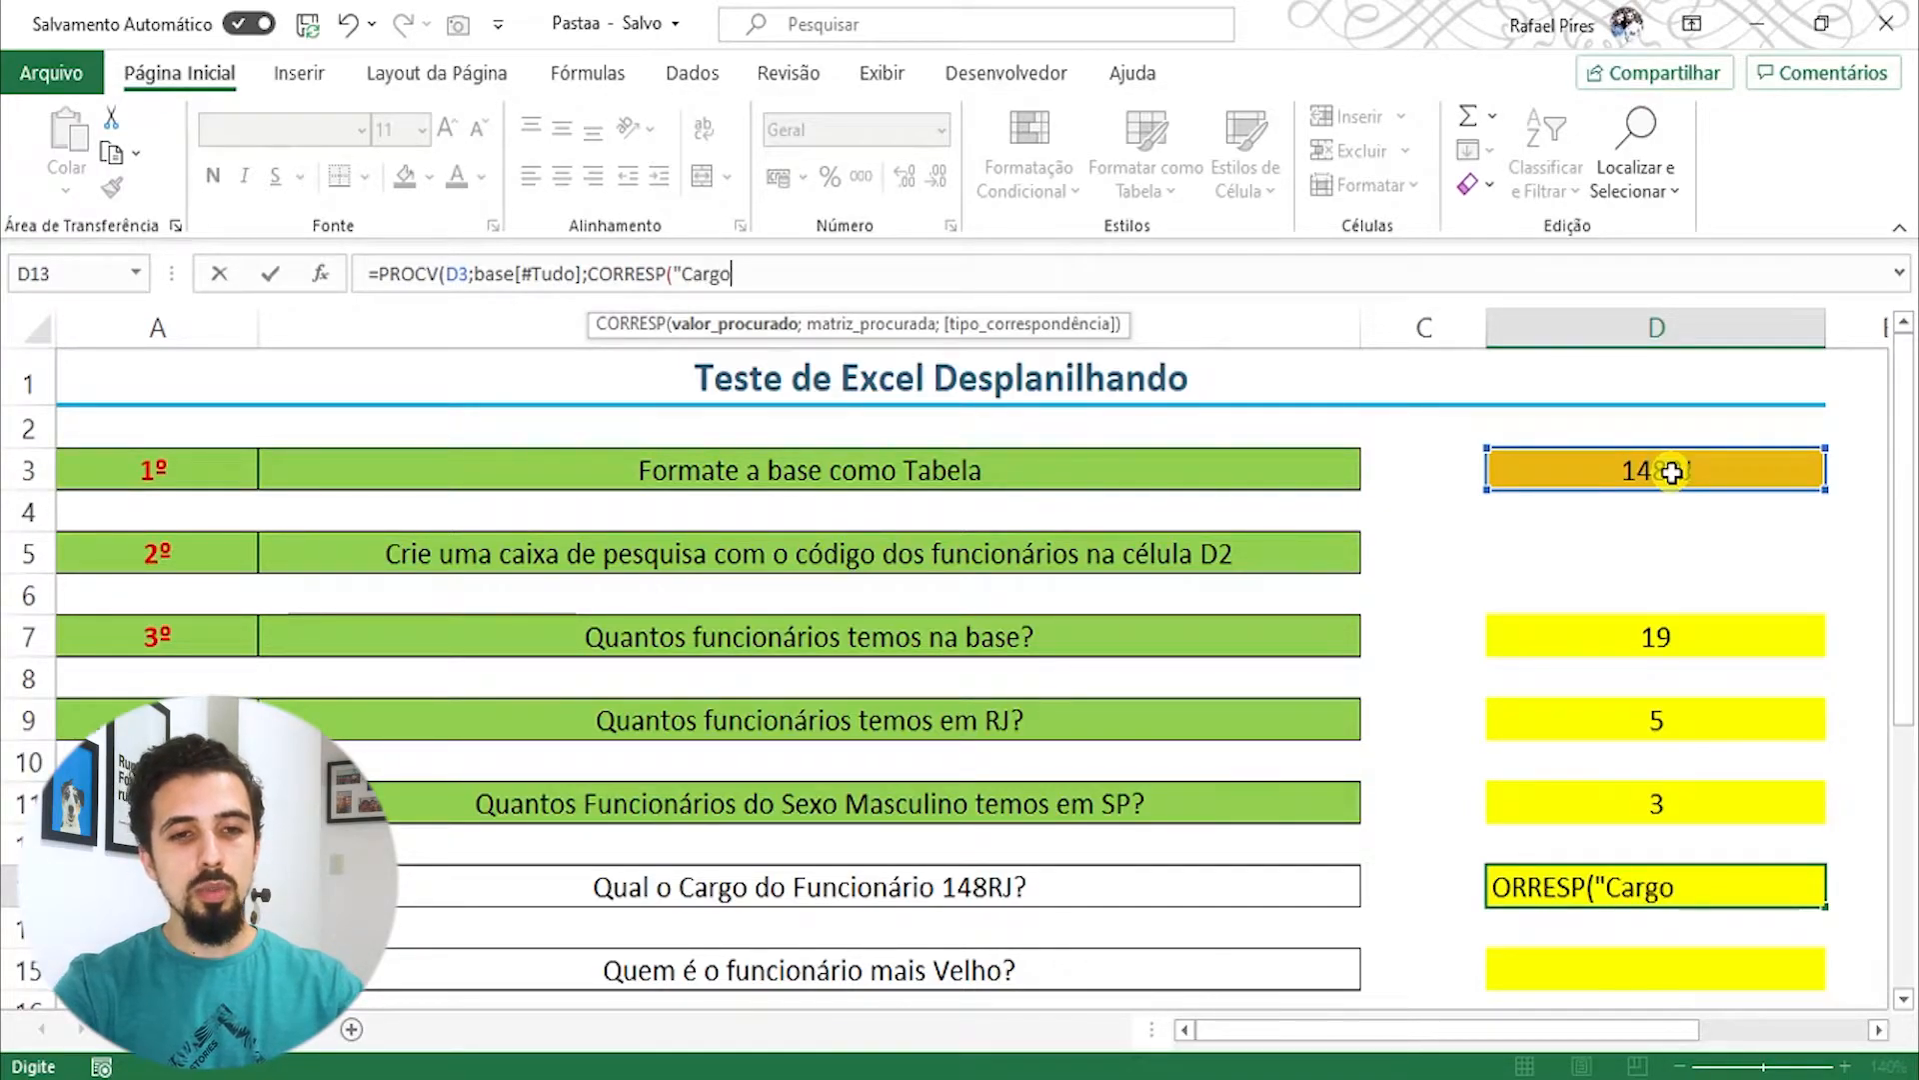
type("\";")
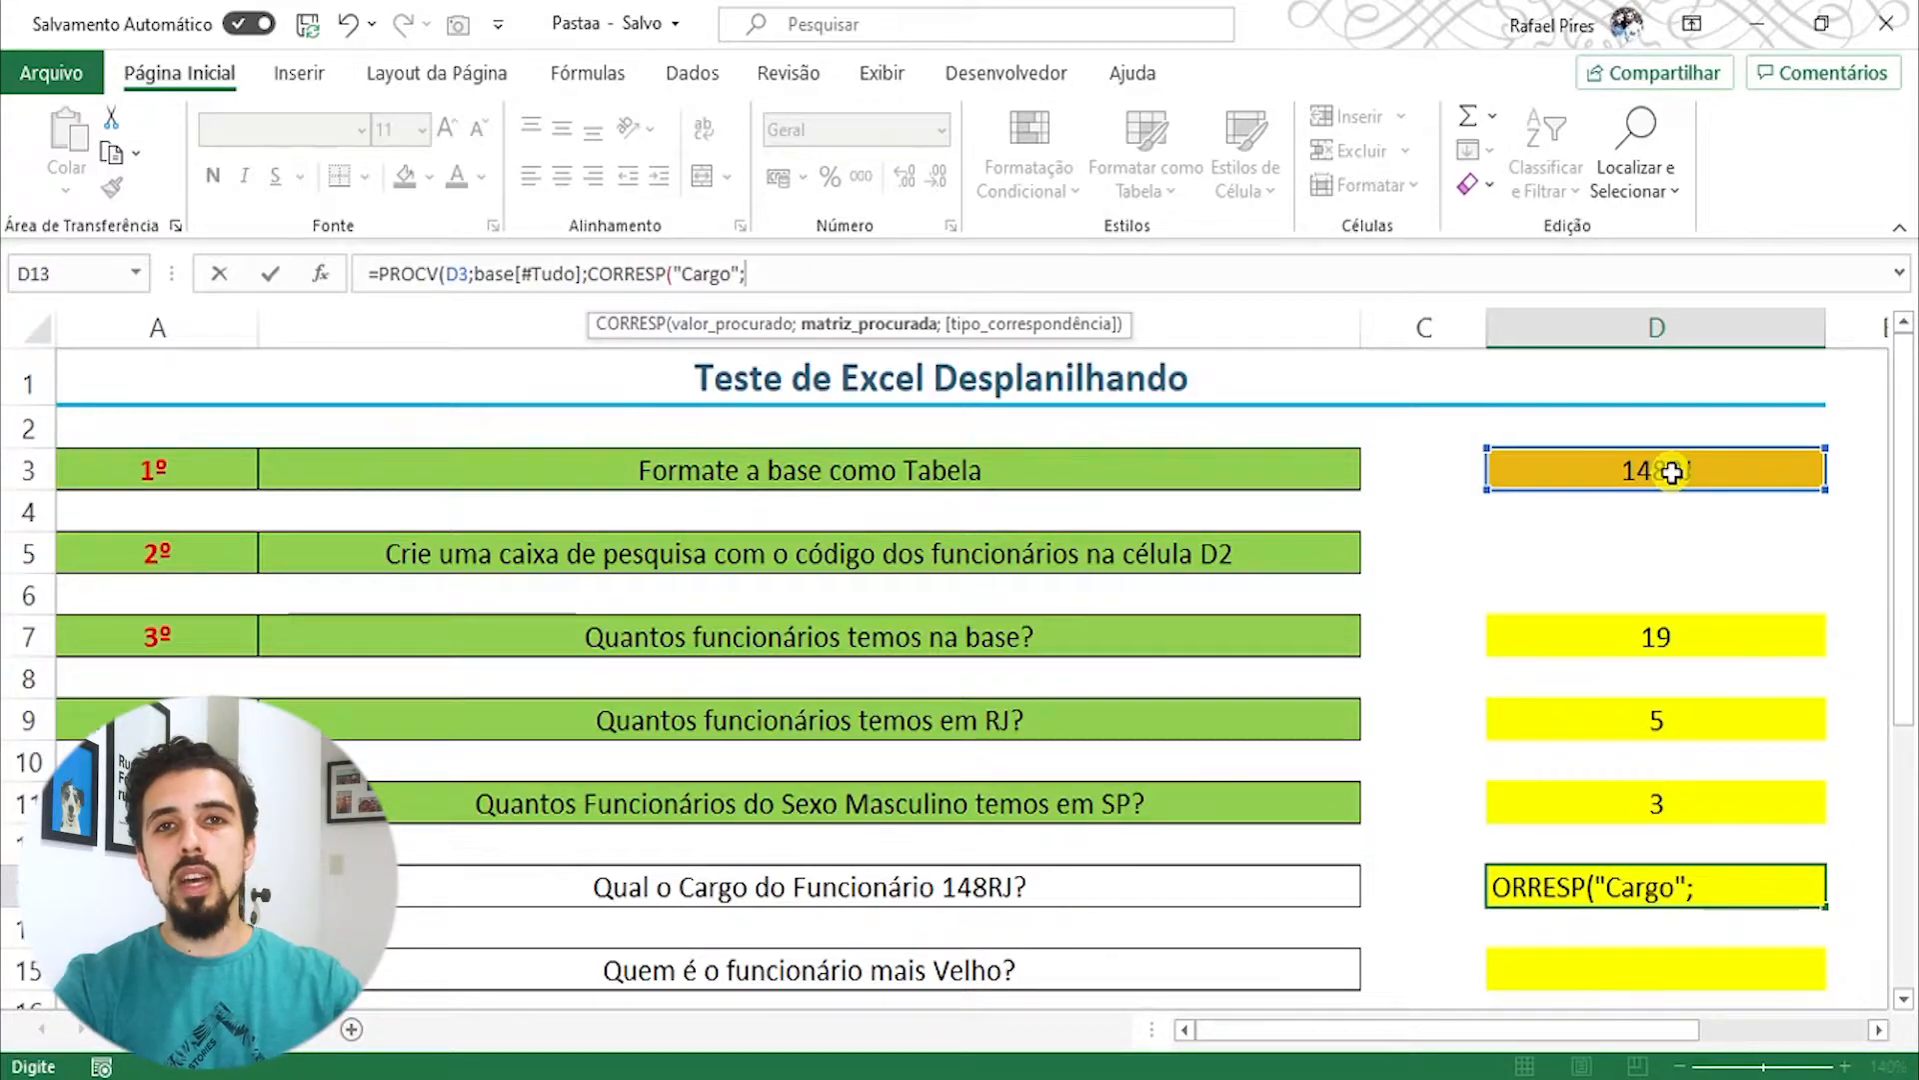
Step: Set base[#Cabeçalhos] as the lookup array of the nested CORRESP function
type("base")
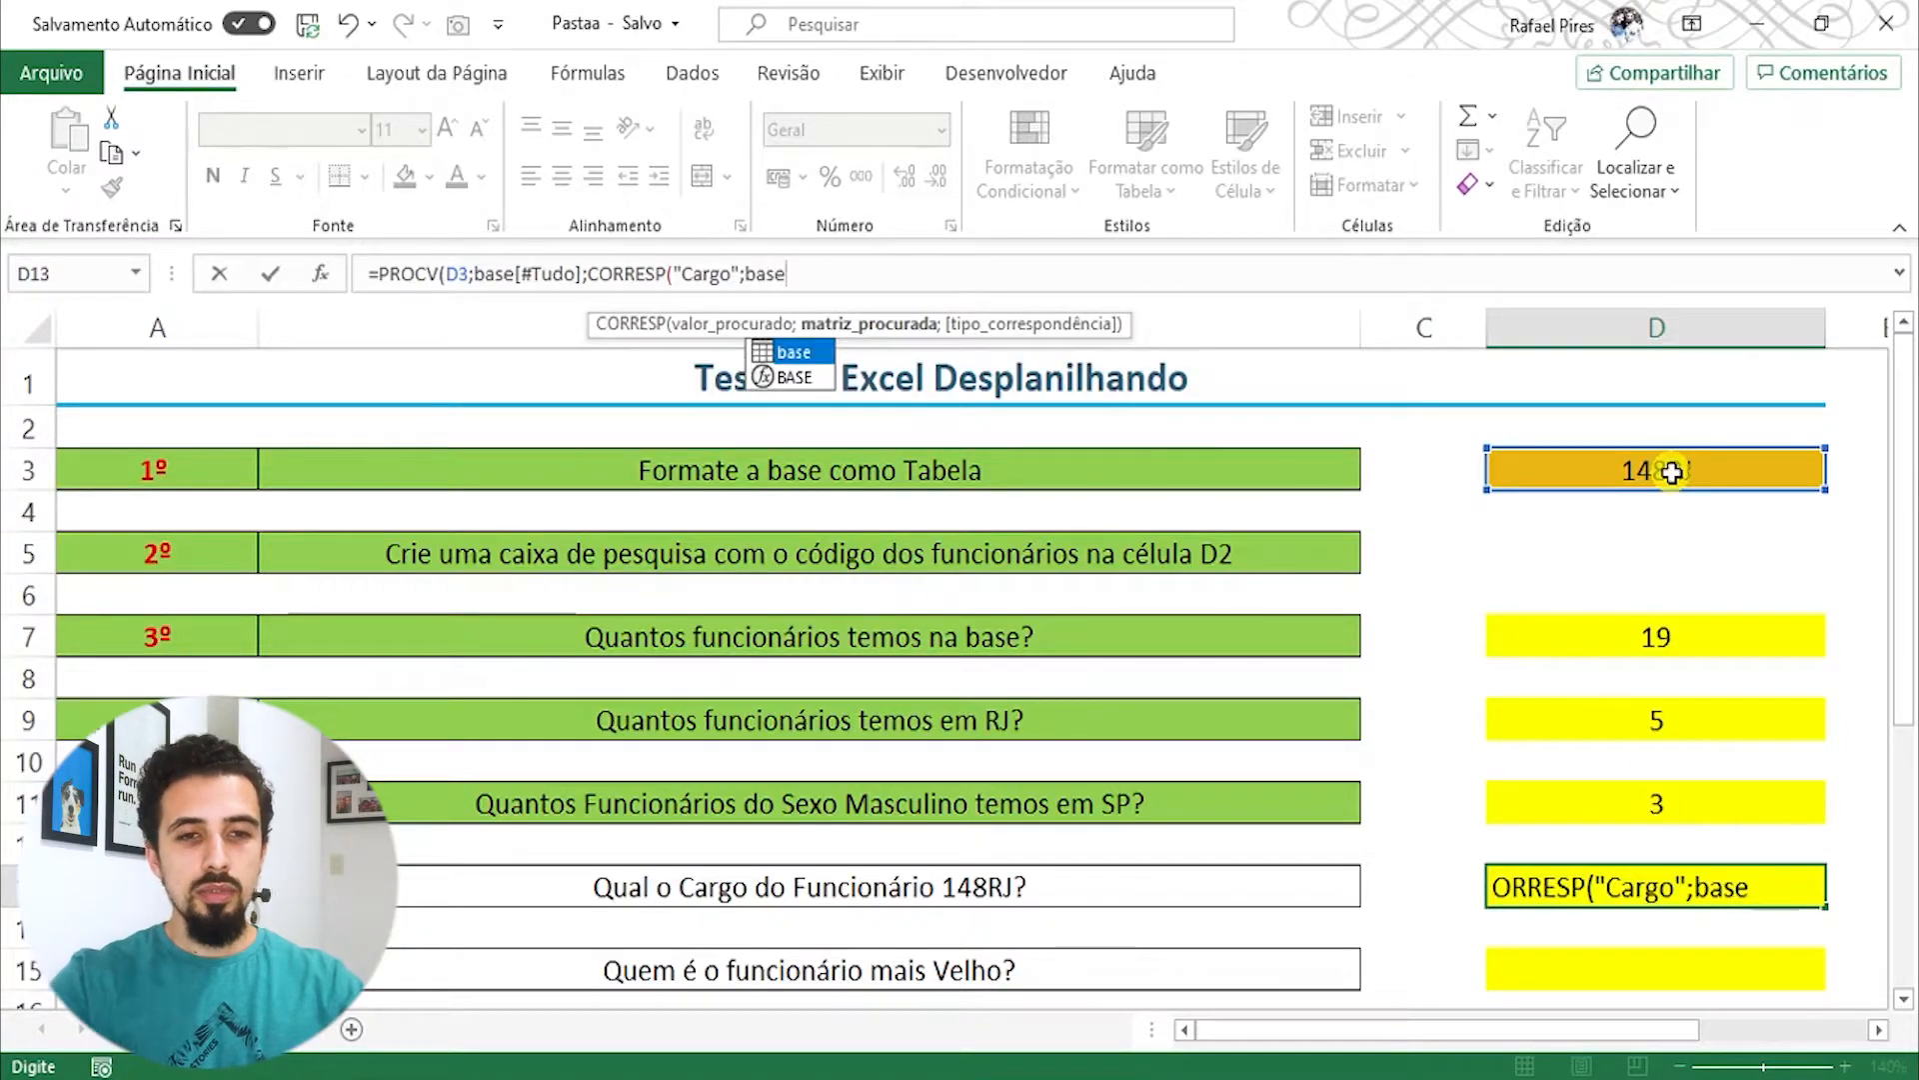
type("[")
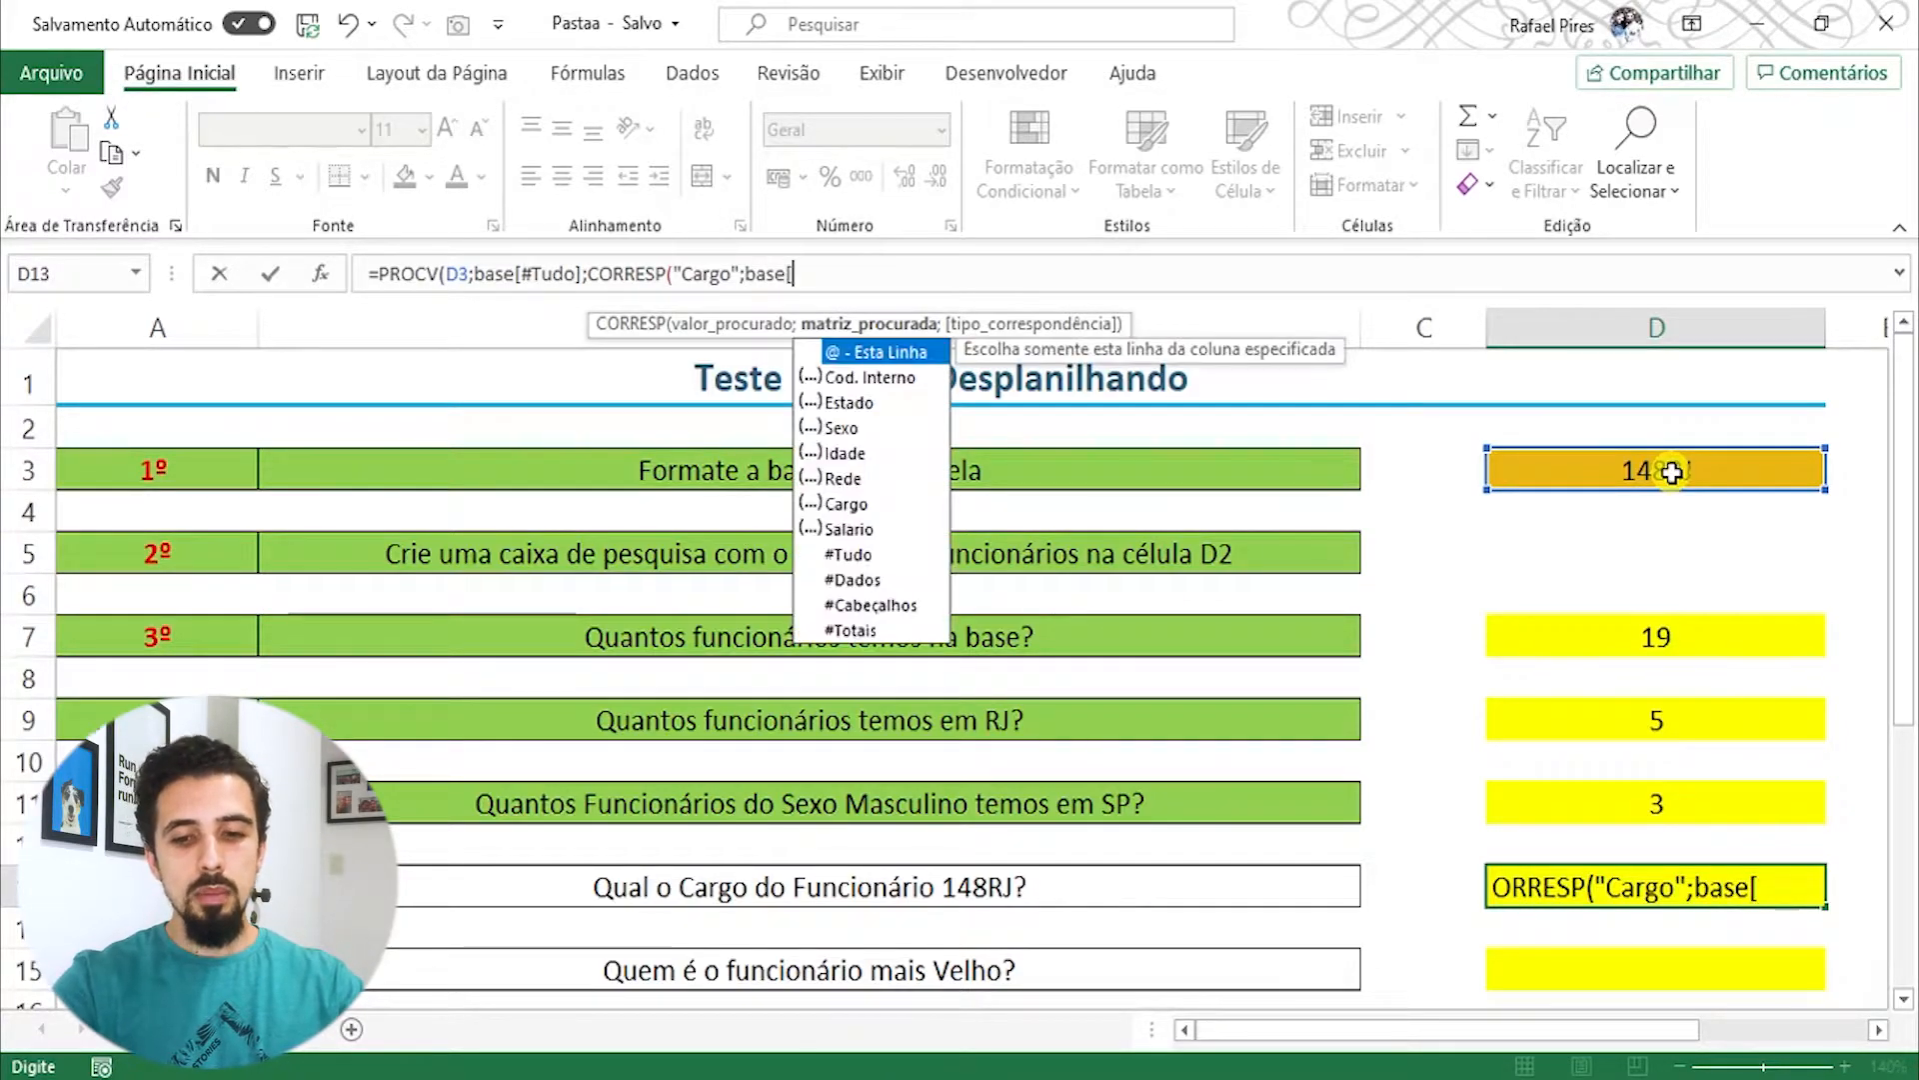
key("Down")
key("Down")
key("Down")
key("Down")
key("Down")
key("Down")
key("Down")
key("Down")
key("Down")
key("Tab")
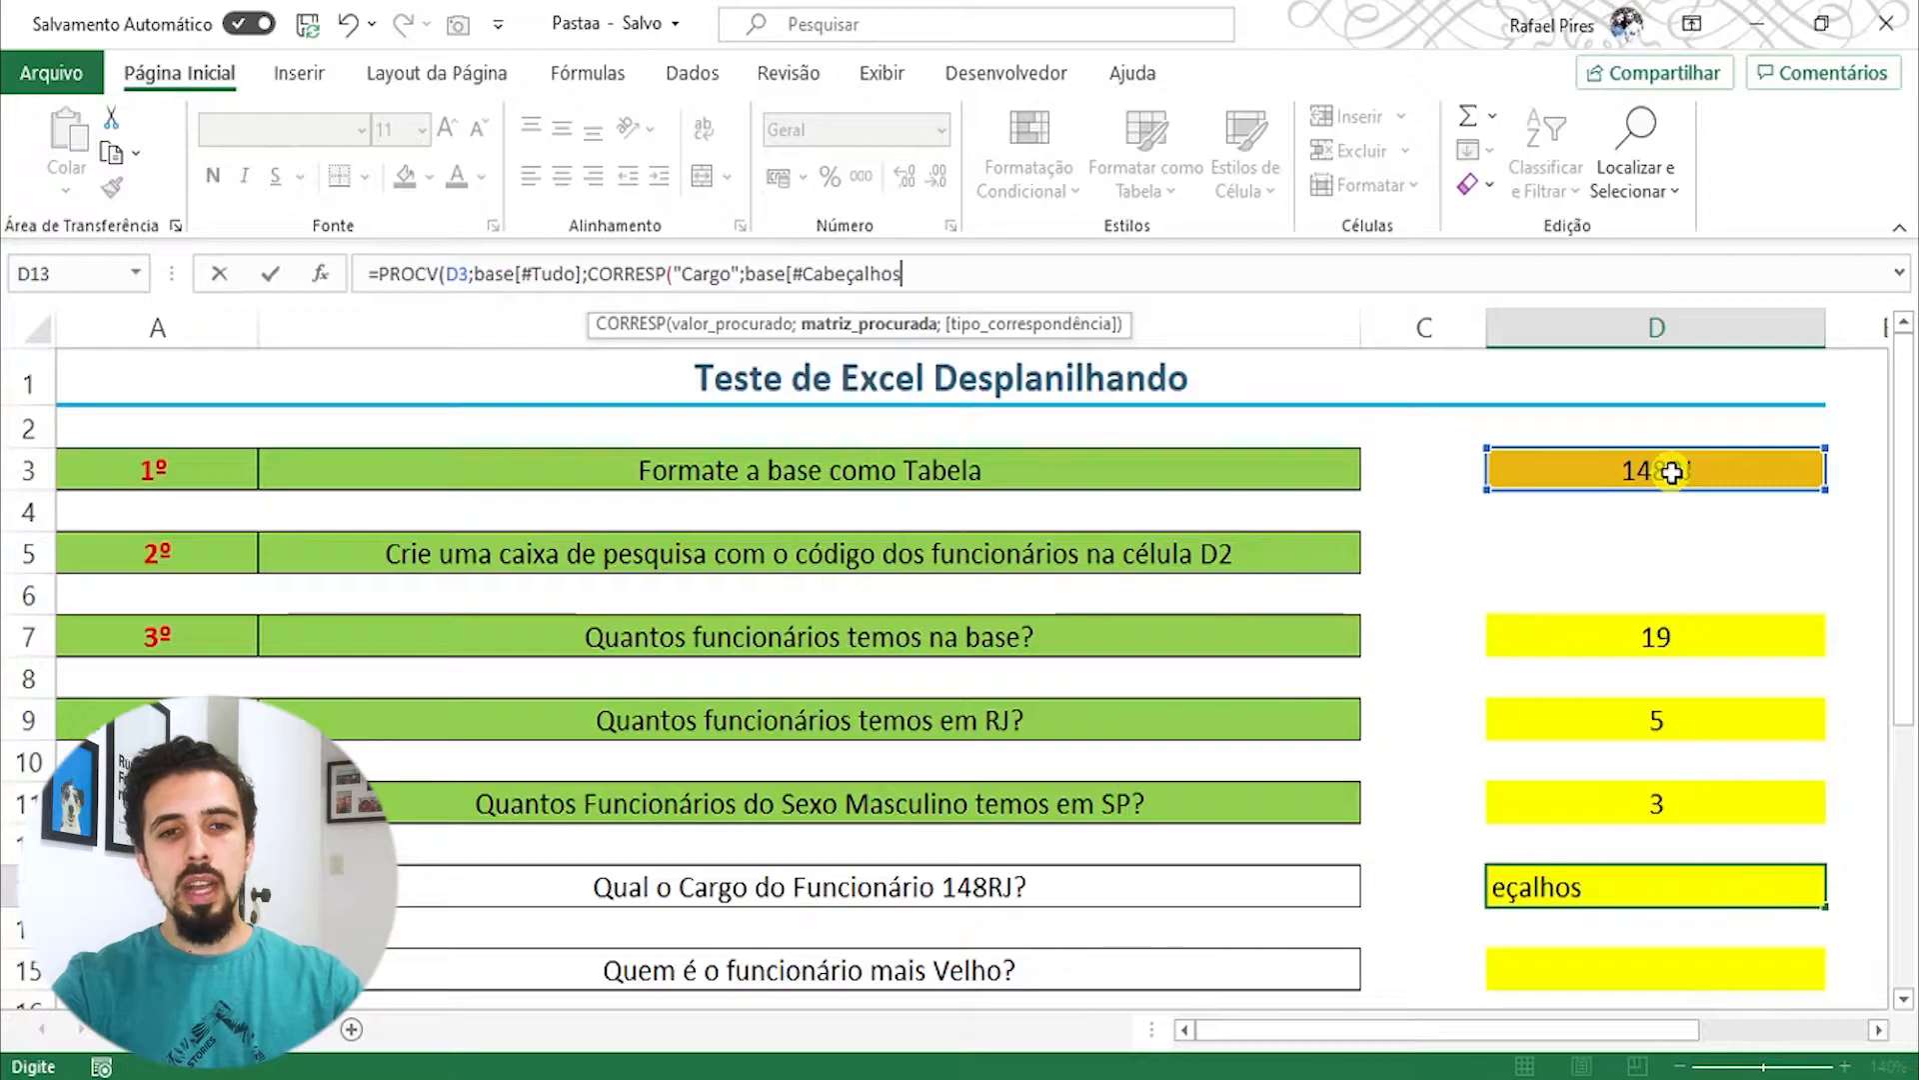
type("]")
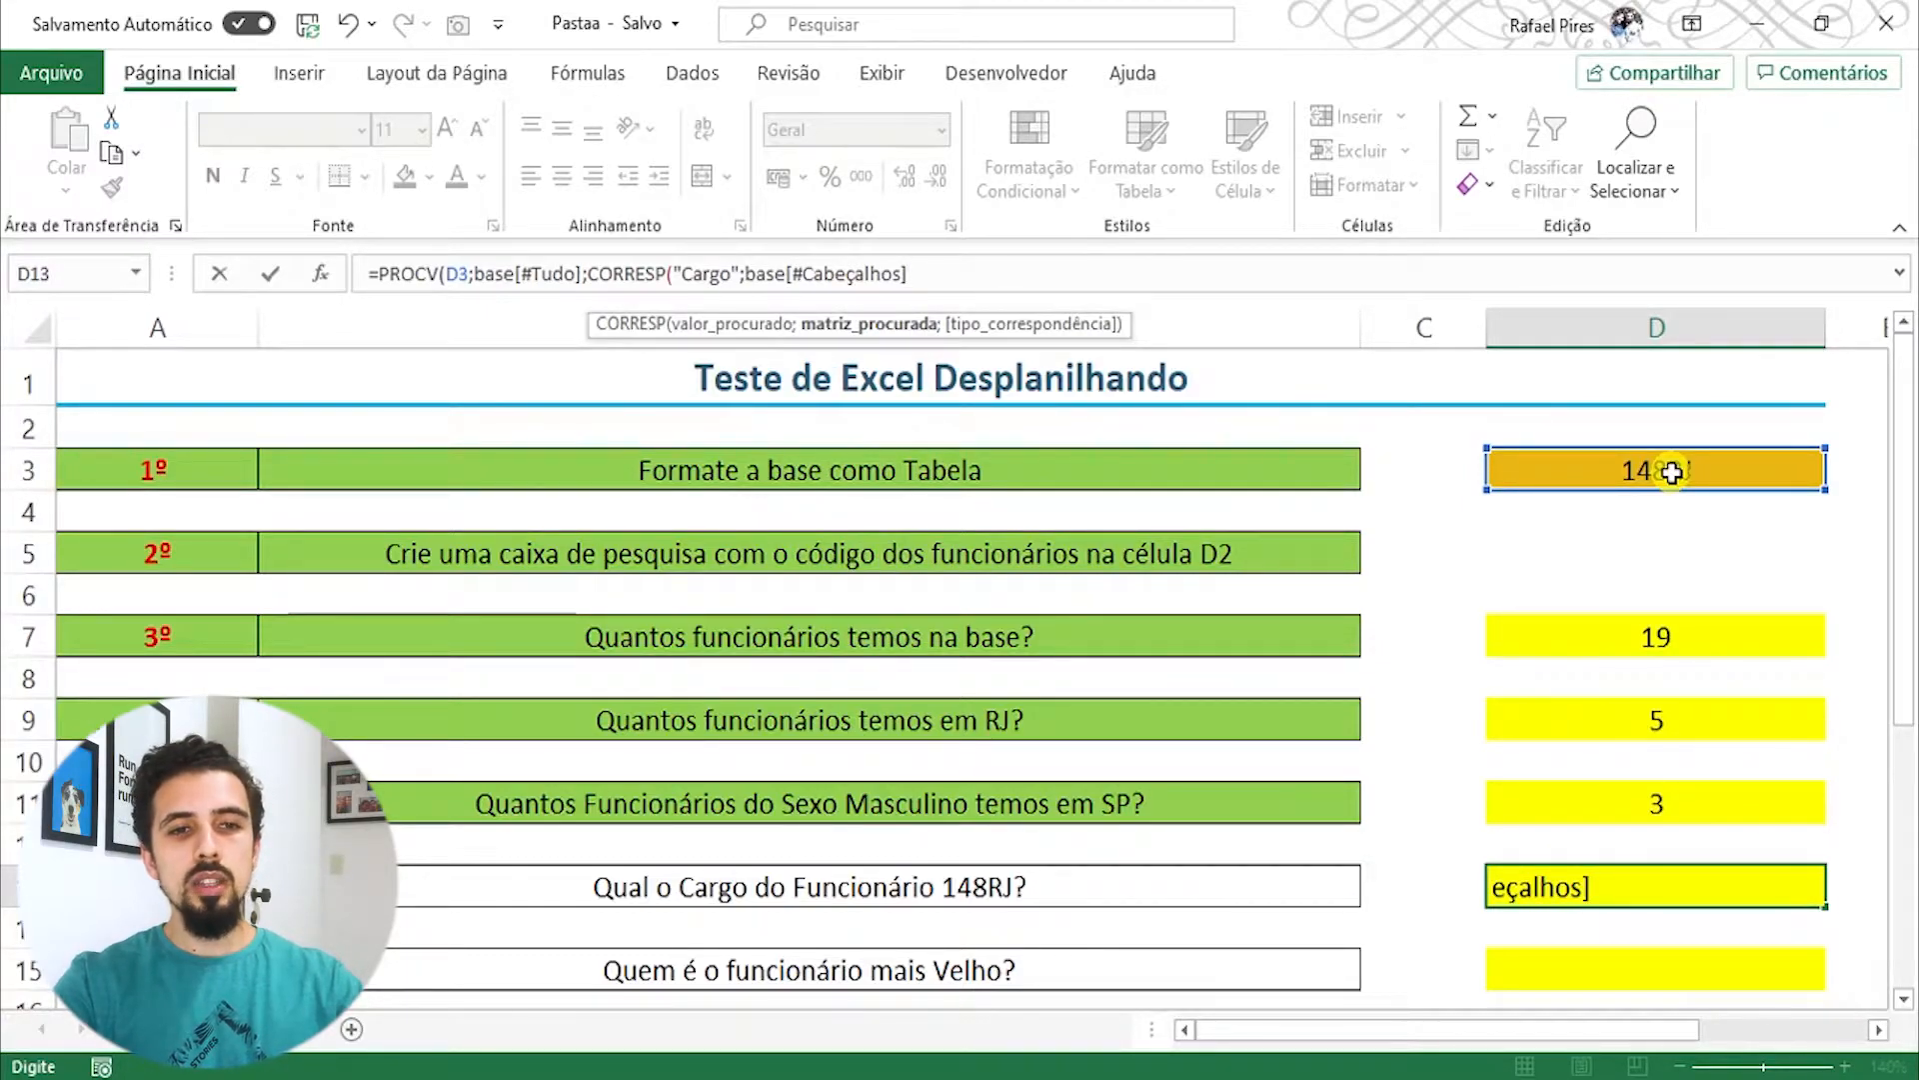
Step: Replace the "Cargo" text in CORRESP with the start of a structured header reference, base[[#Cabeçalhos];
left_click(736, 274)
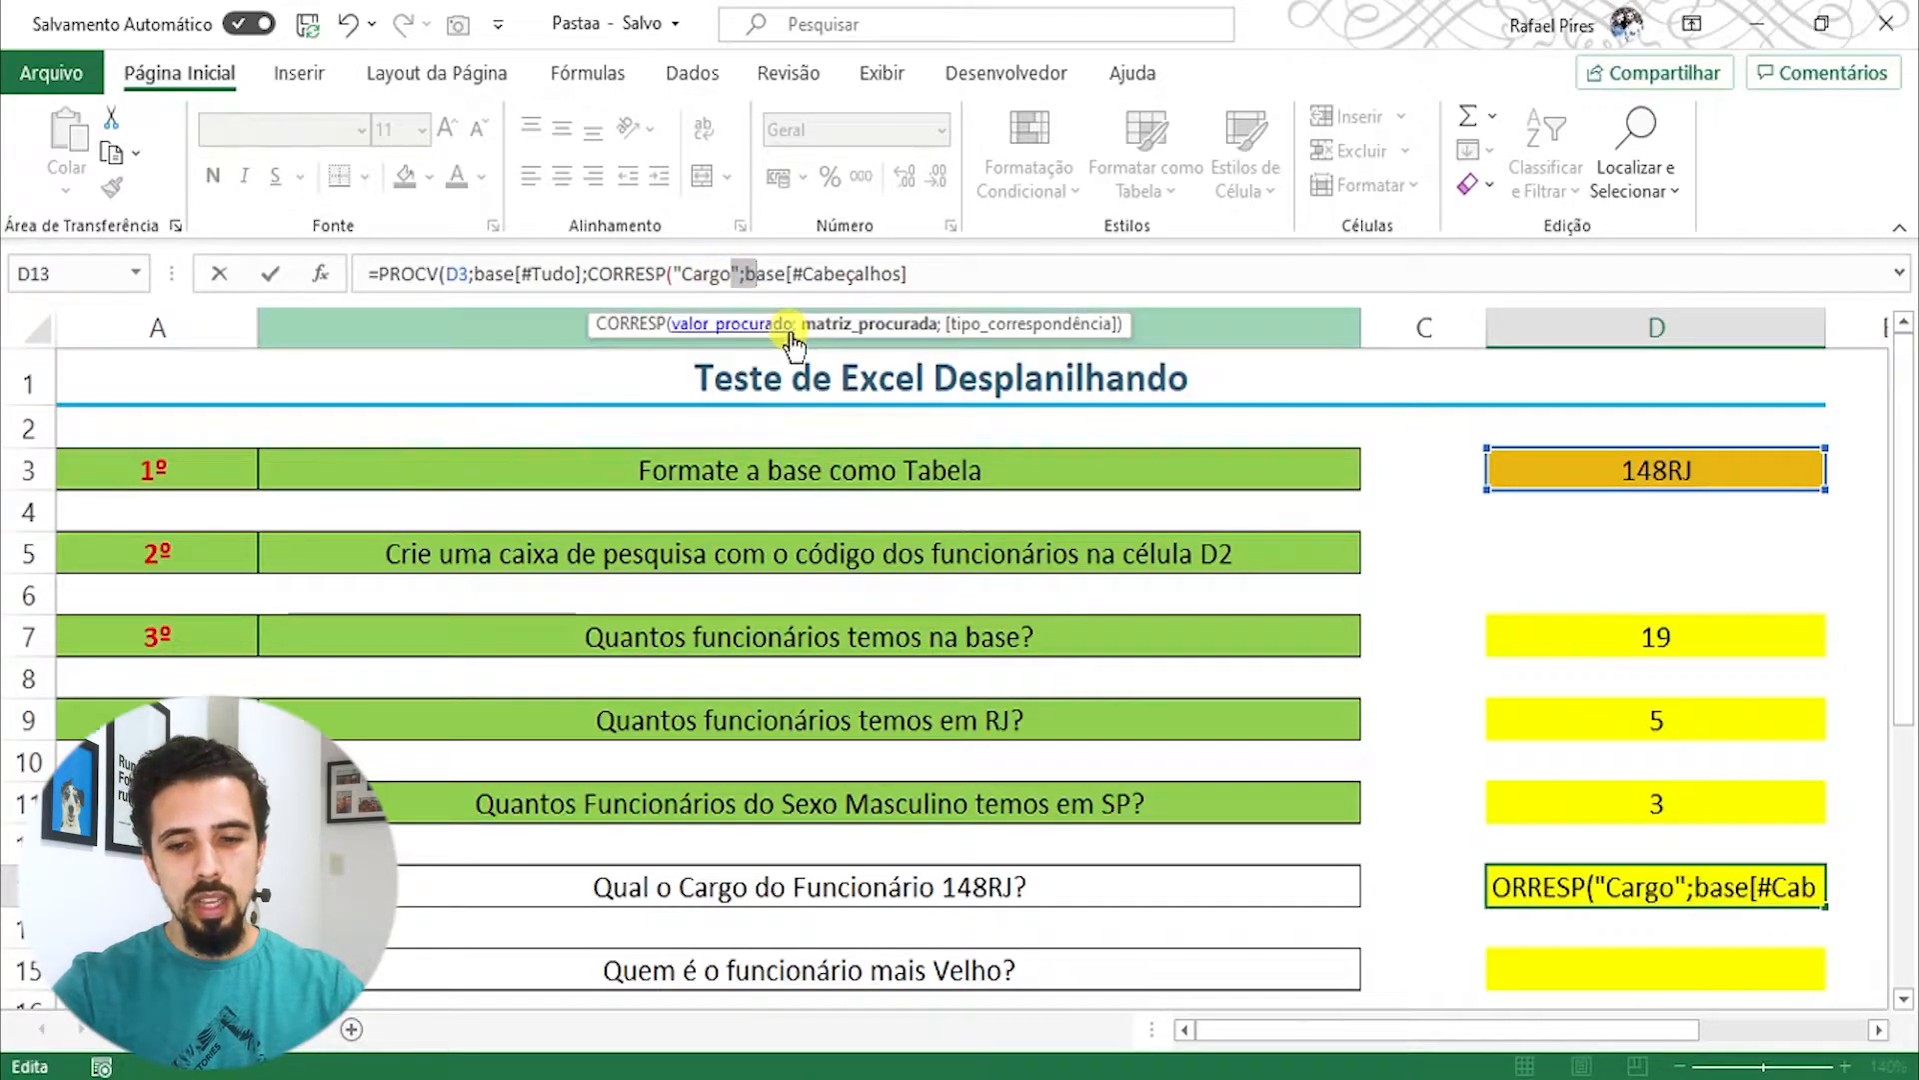
key("BackSpace")
key("BackSpace")
key("BackSpace")
key("BackSpace")
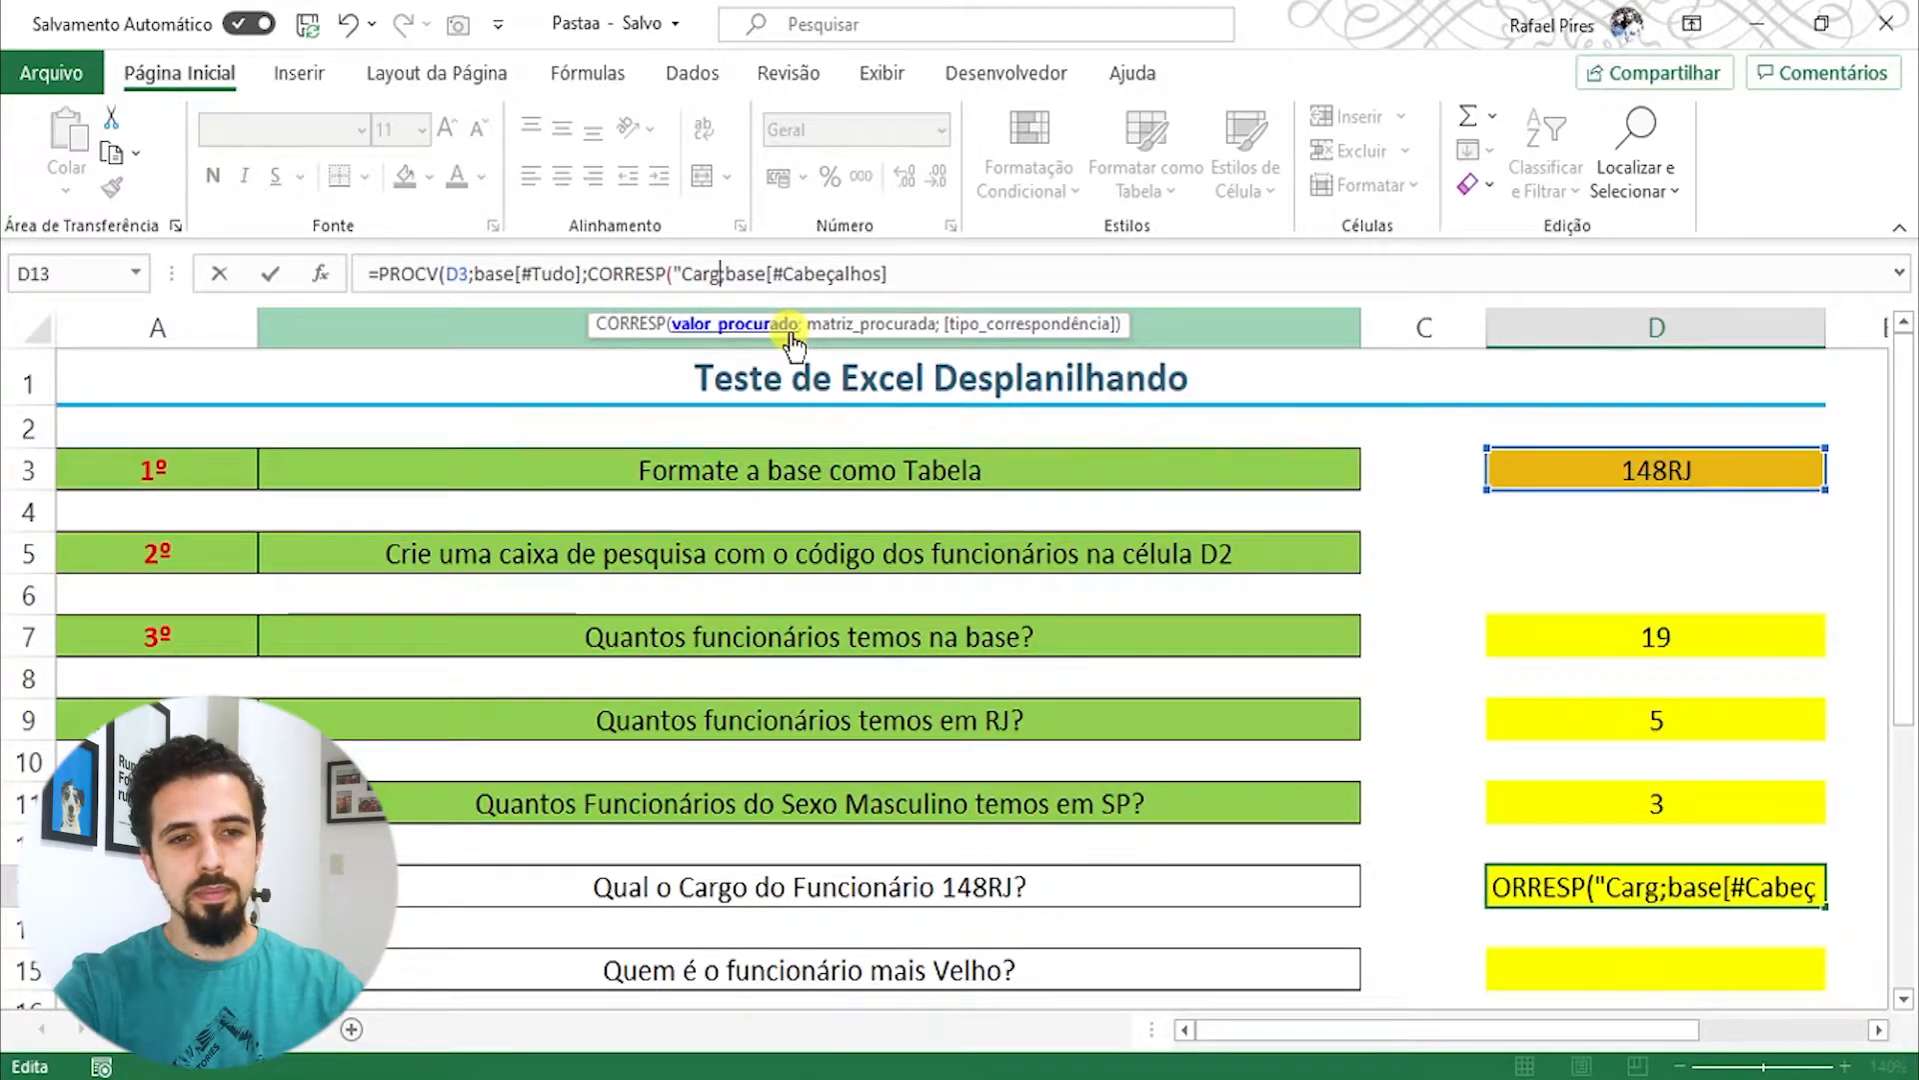
key("BackSpace")
key("BackSpace")
key("BackSpace")
type("base")
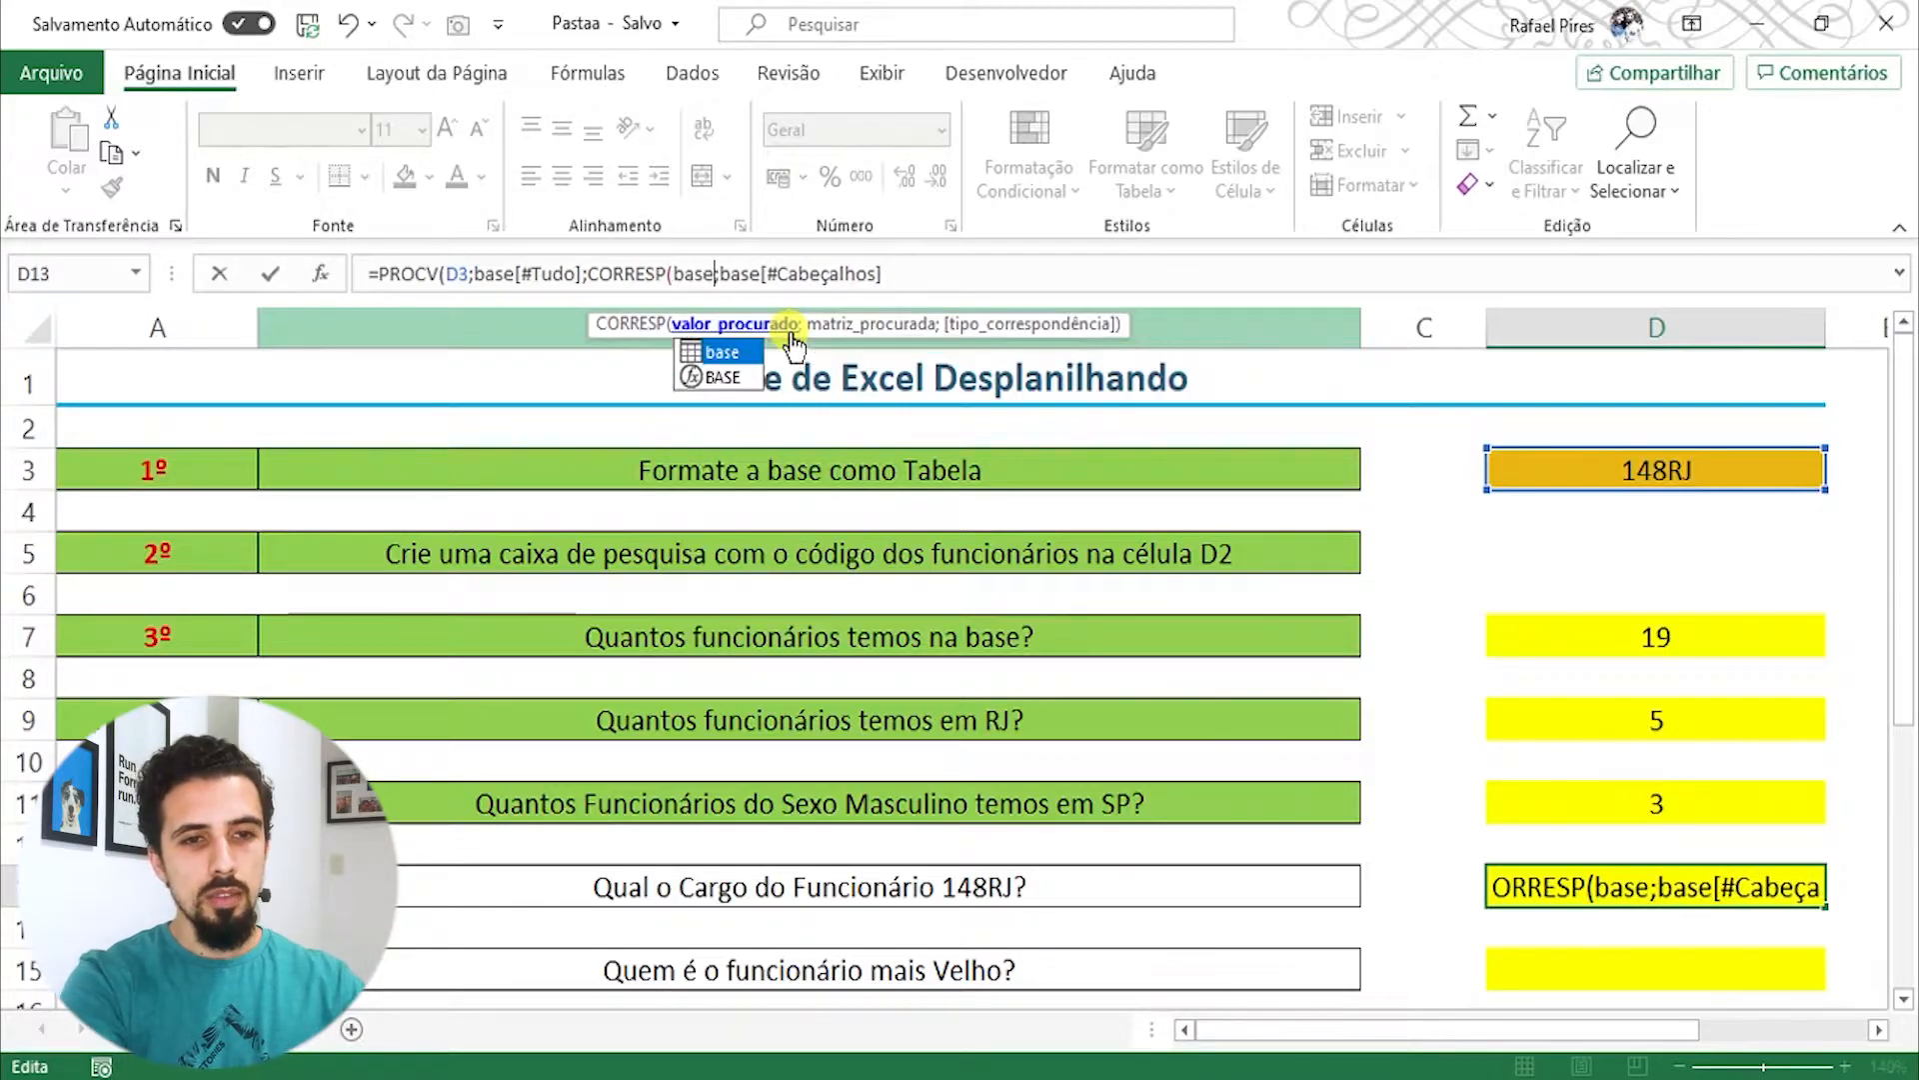
type("[")
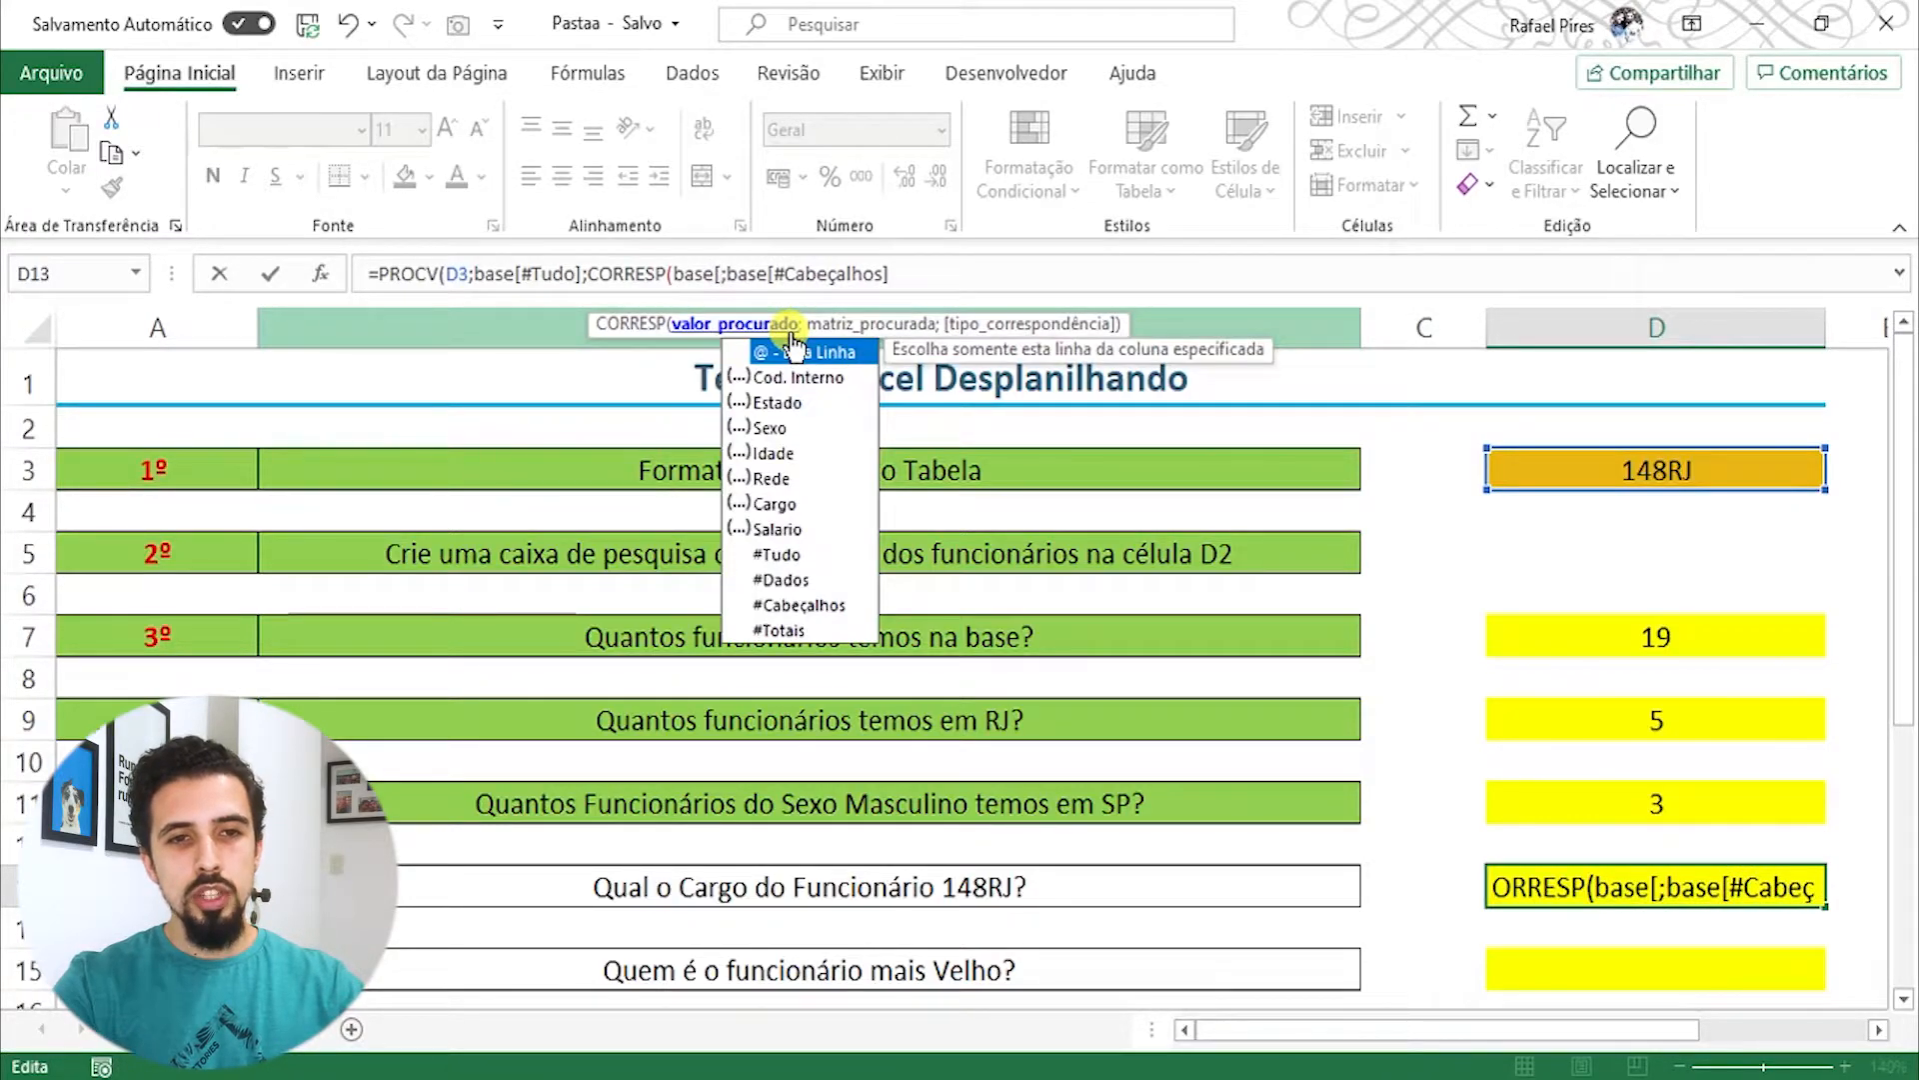
type("[")
key("Down")
key("Down")
key("Down")
key("Down")
key("Down")
key("Down")
key("Down")
key("Down")
key("Down")
key("Tab")
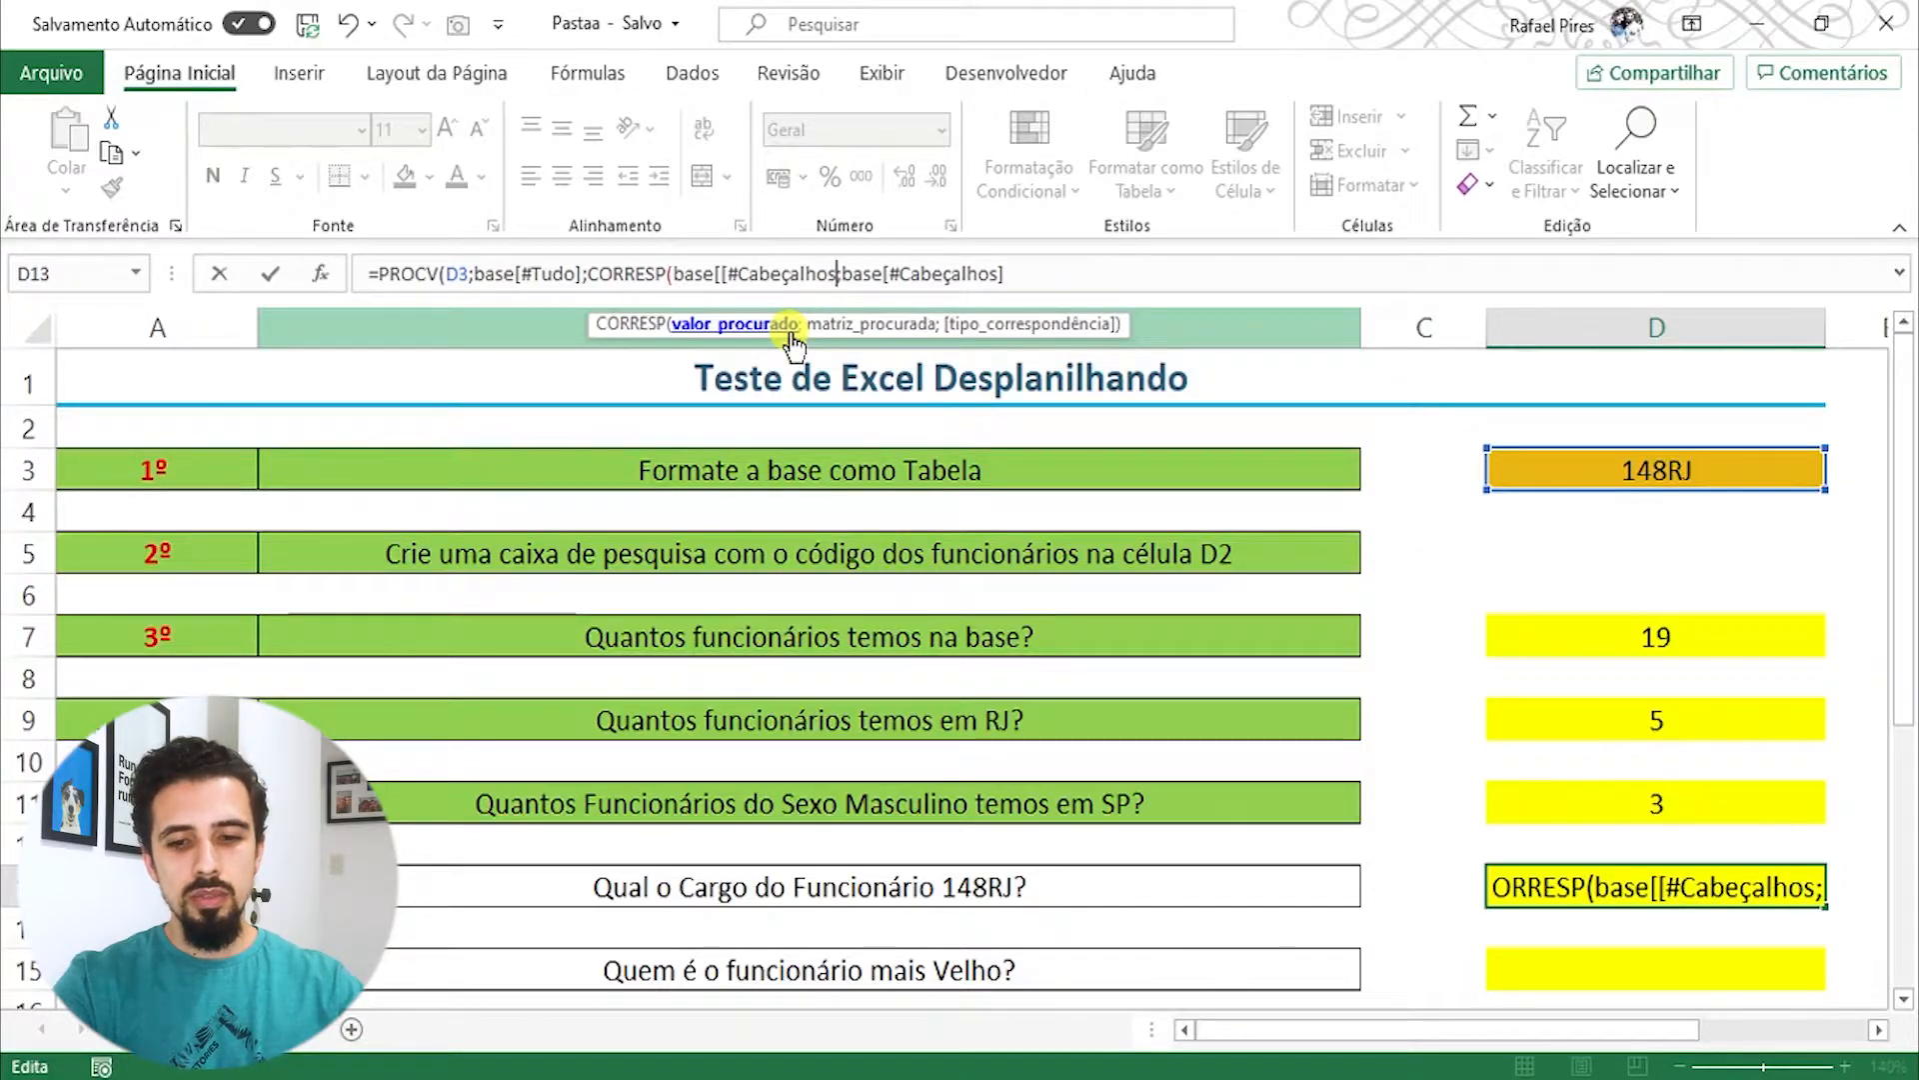
type("];")
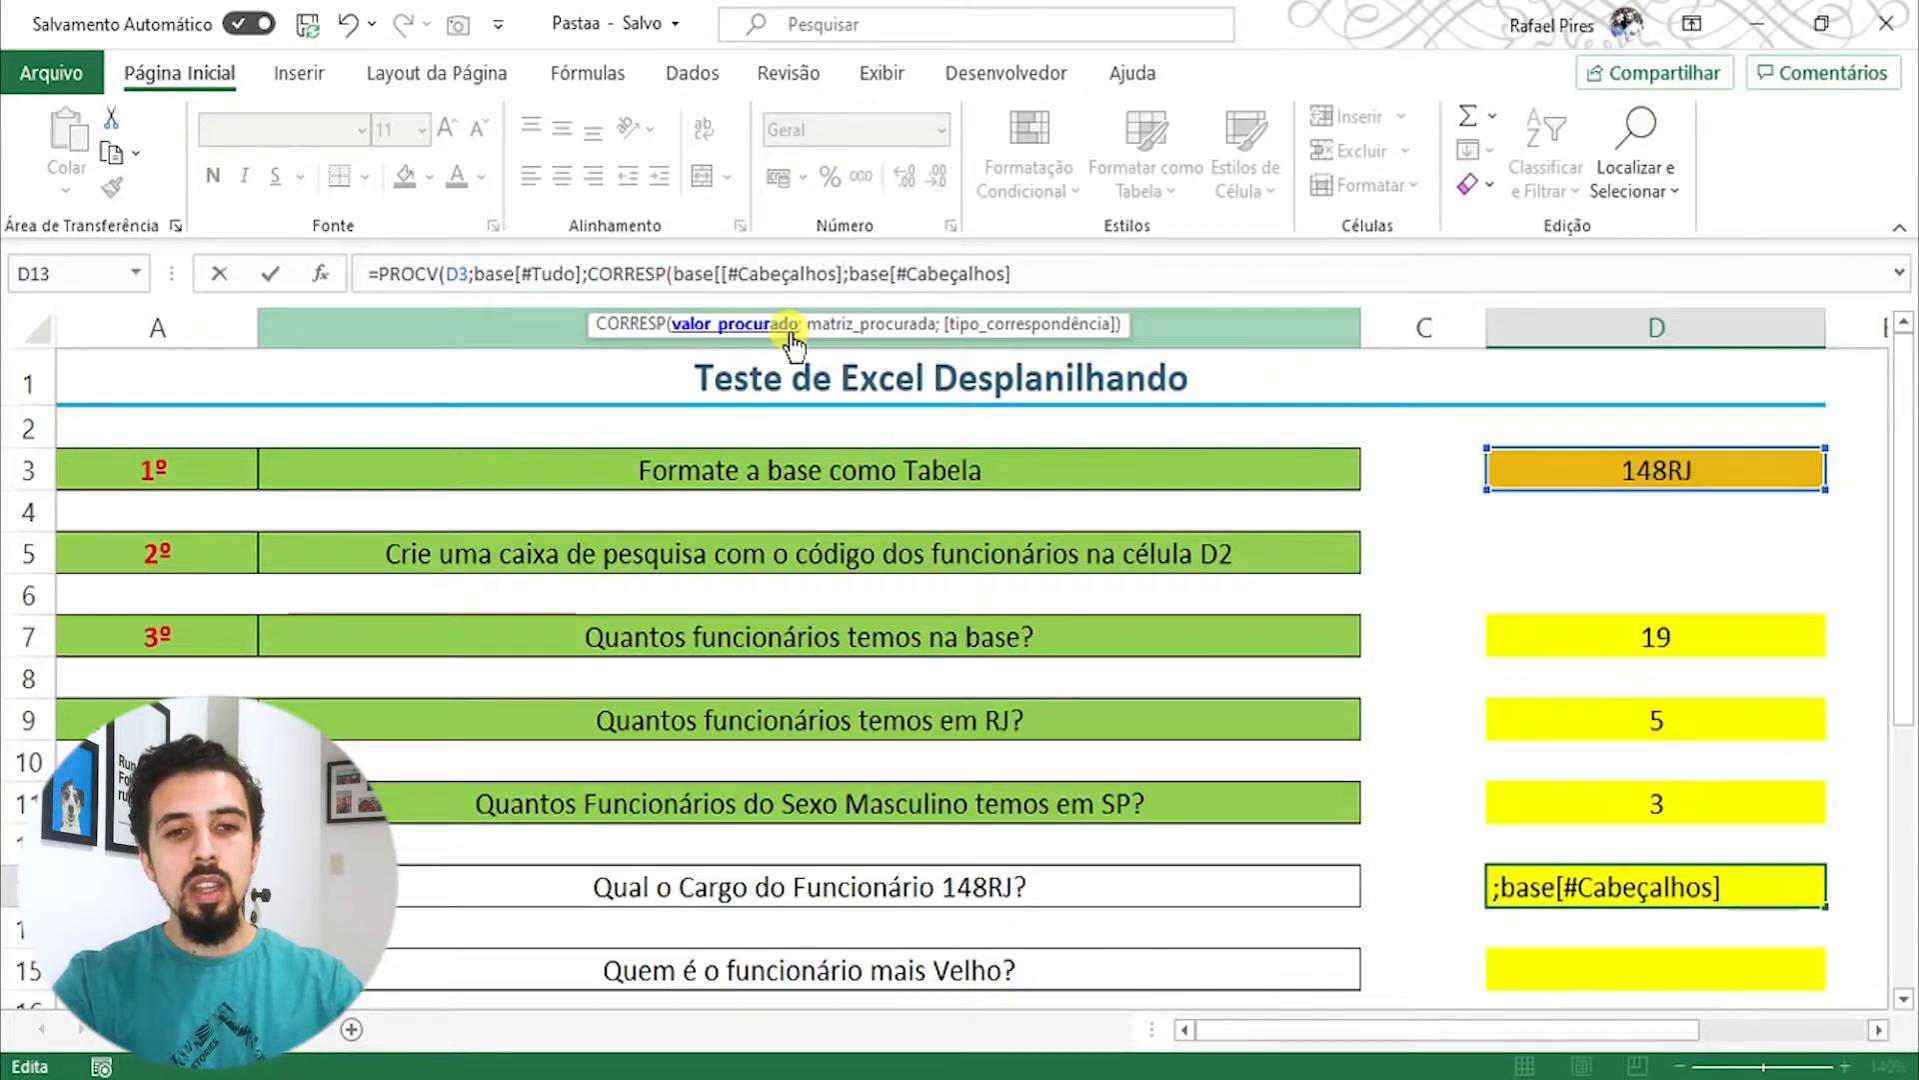
Step: Complete the CORRESP lookup value with the [Cargo] column so it reads base[[#Cabeçalhos];[Cargo]]
type(";[;")
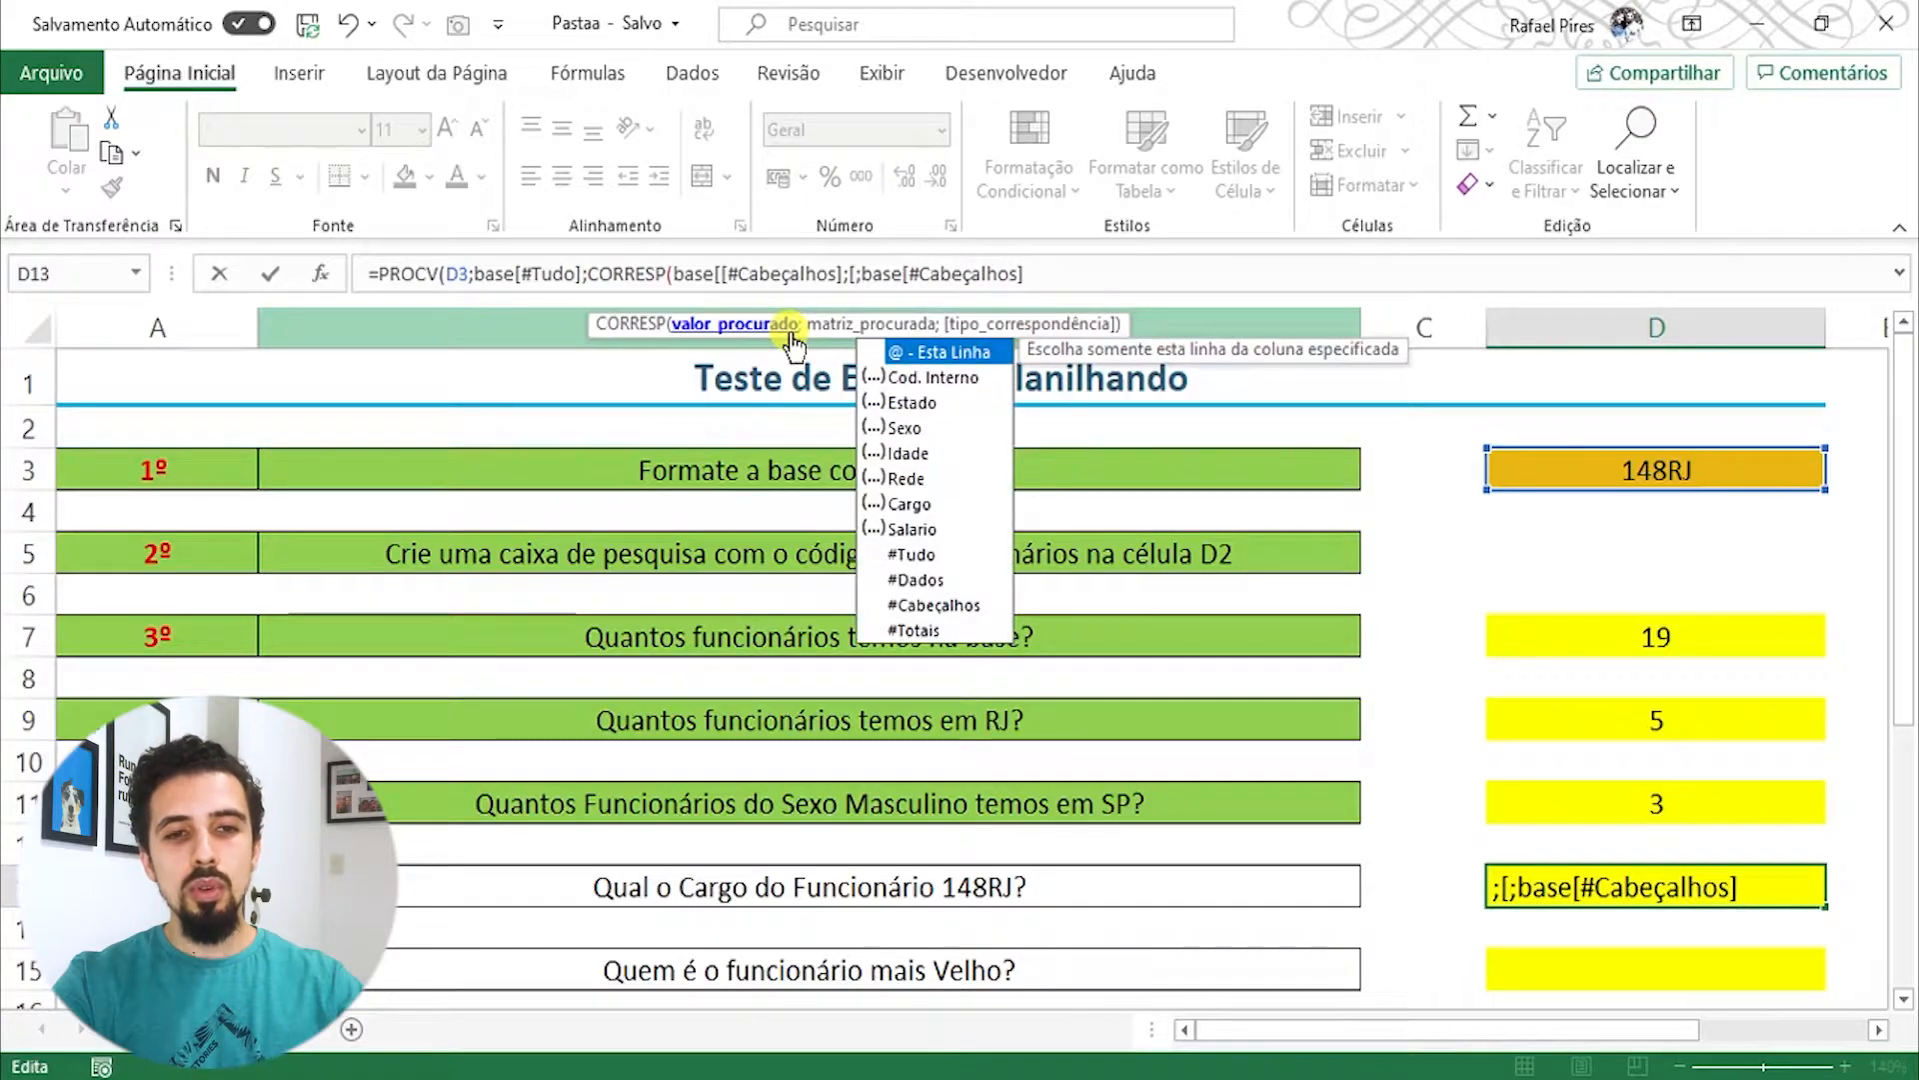
key("Down")
key("Down")
key("Down")
key("Down")
key("Down")
key("Down")
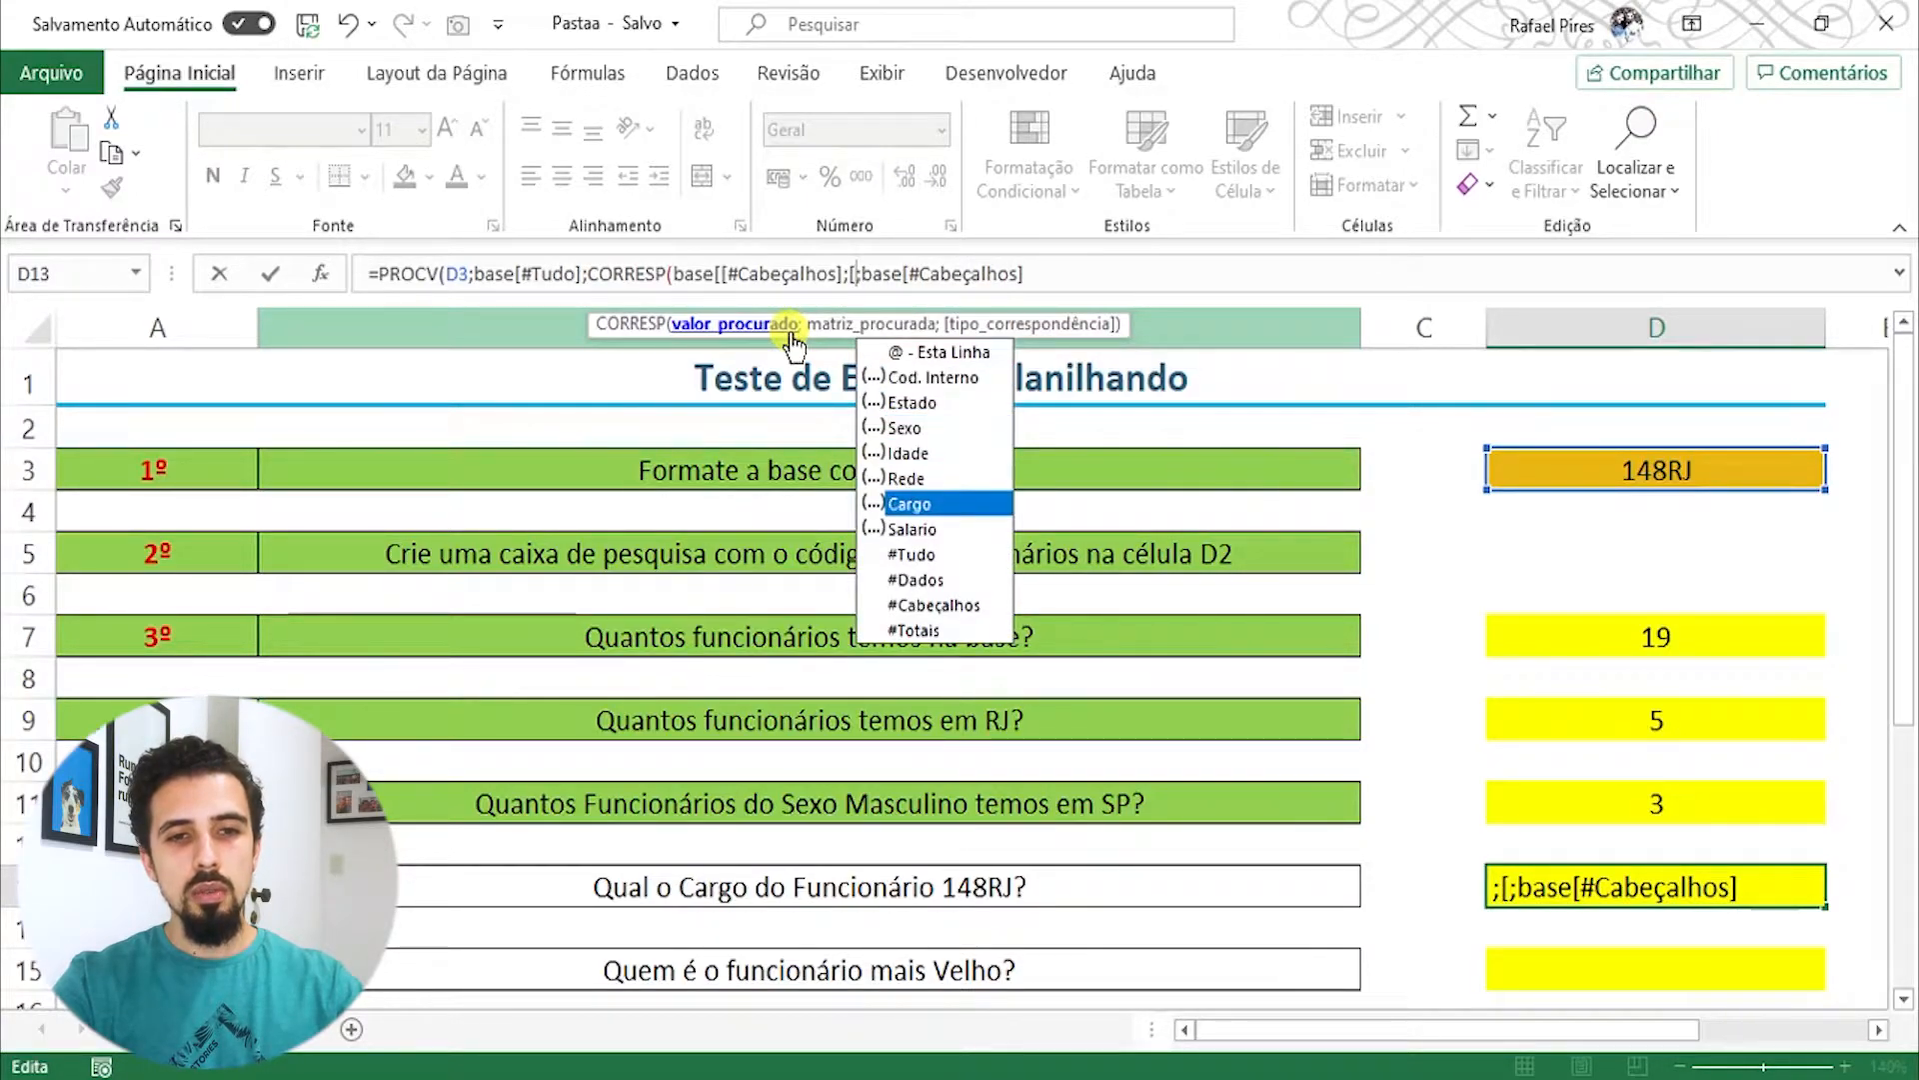
key("Tab")
type("]")
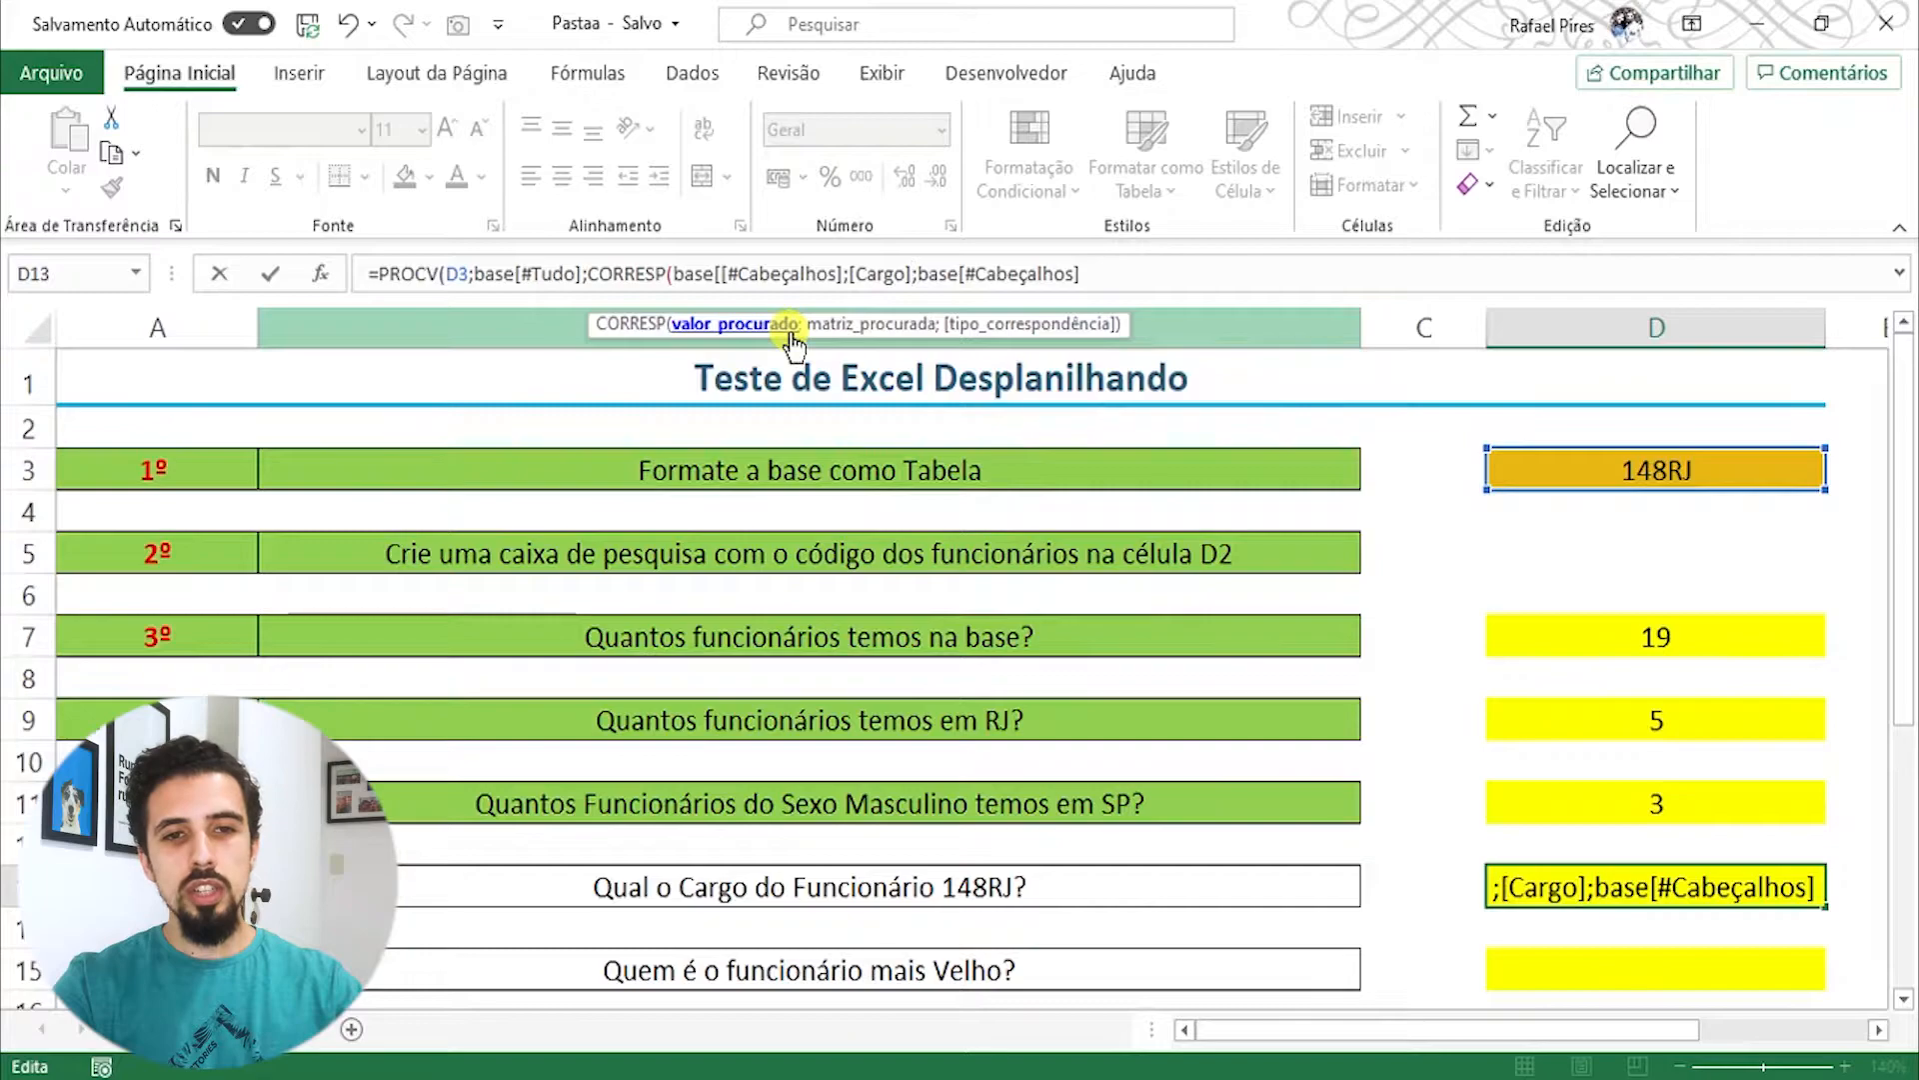
type("]")
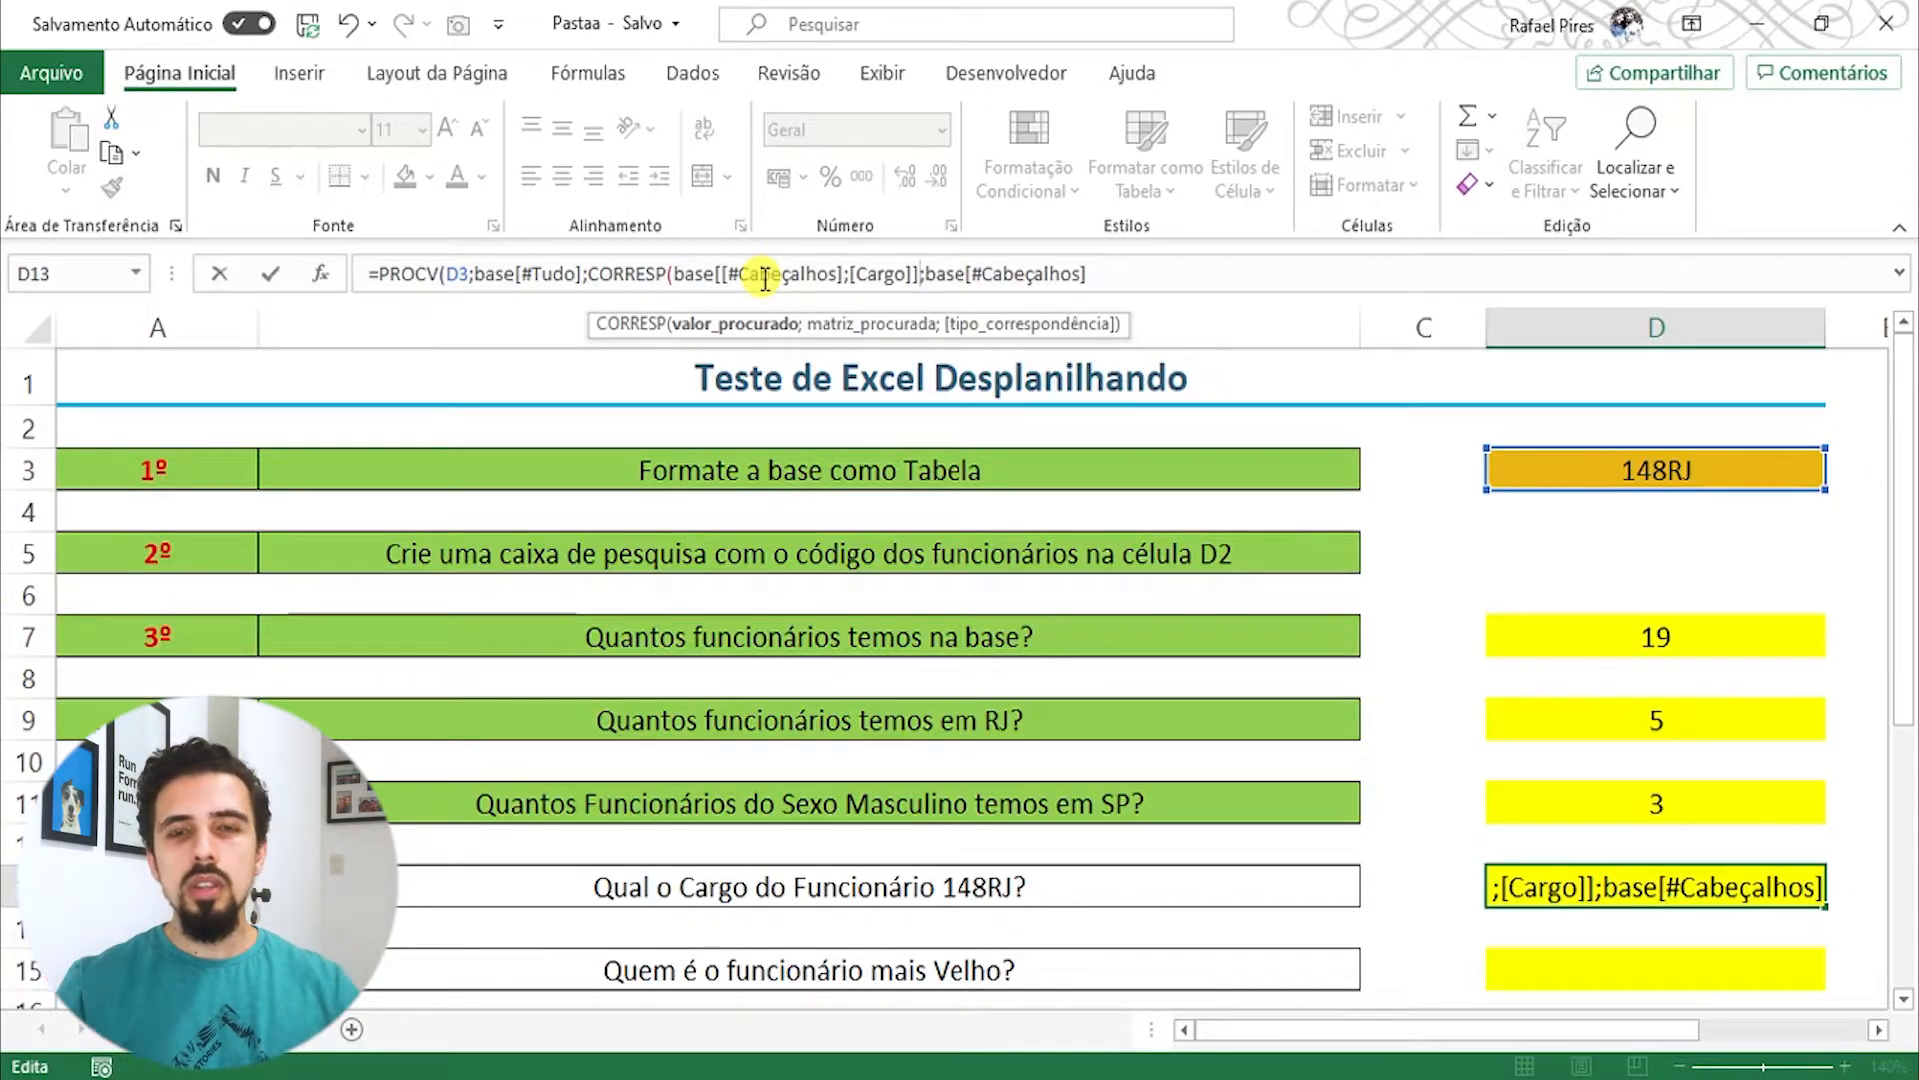
Step: Finish the nested CORRESP function with match type 0 for an exact match
left_click(1206, 271)
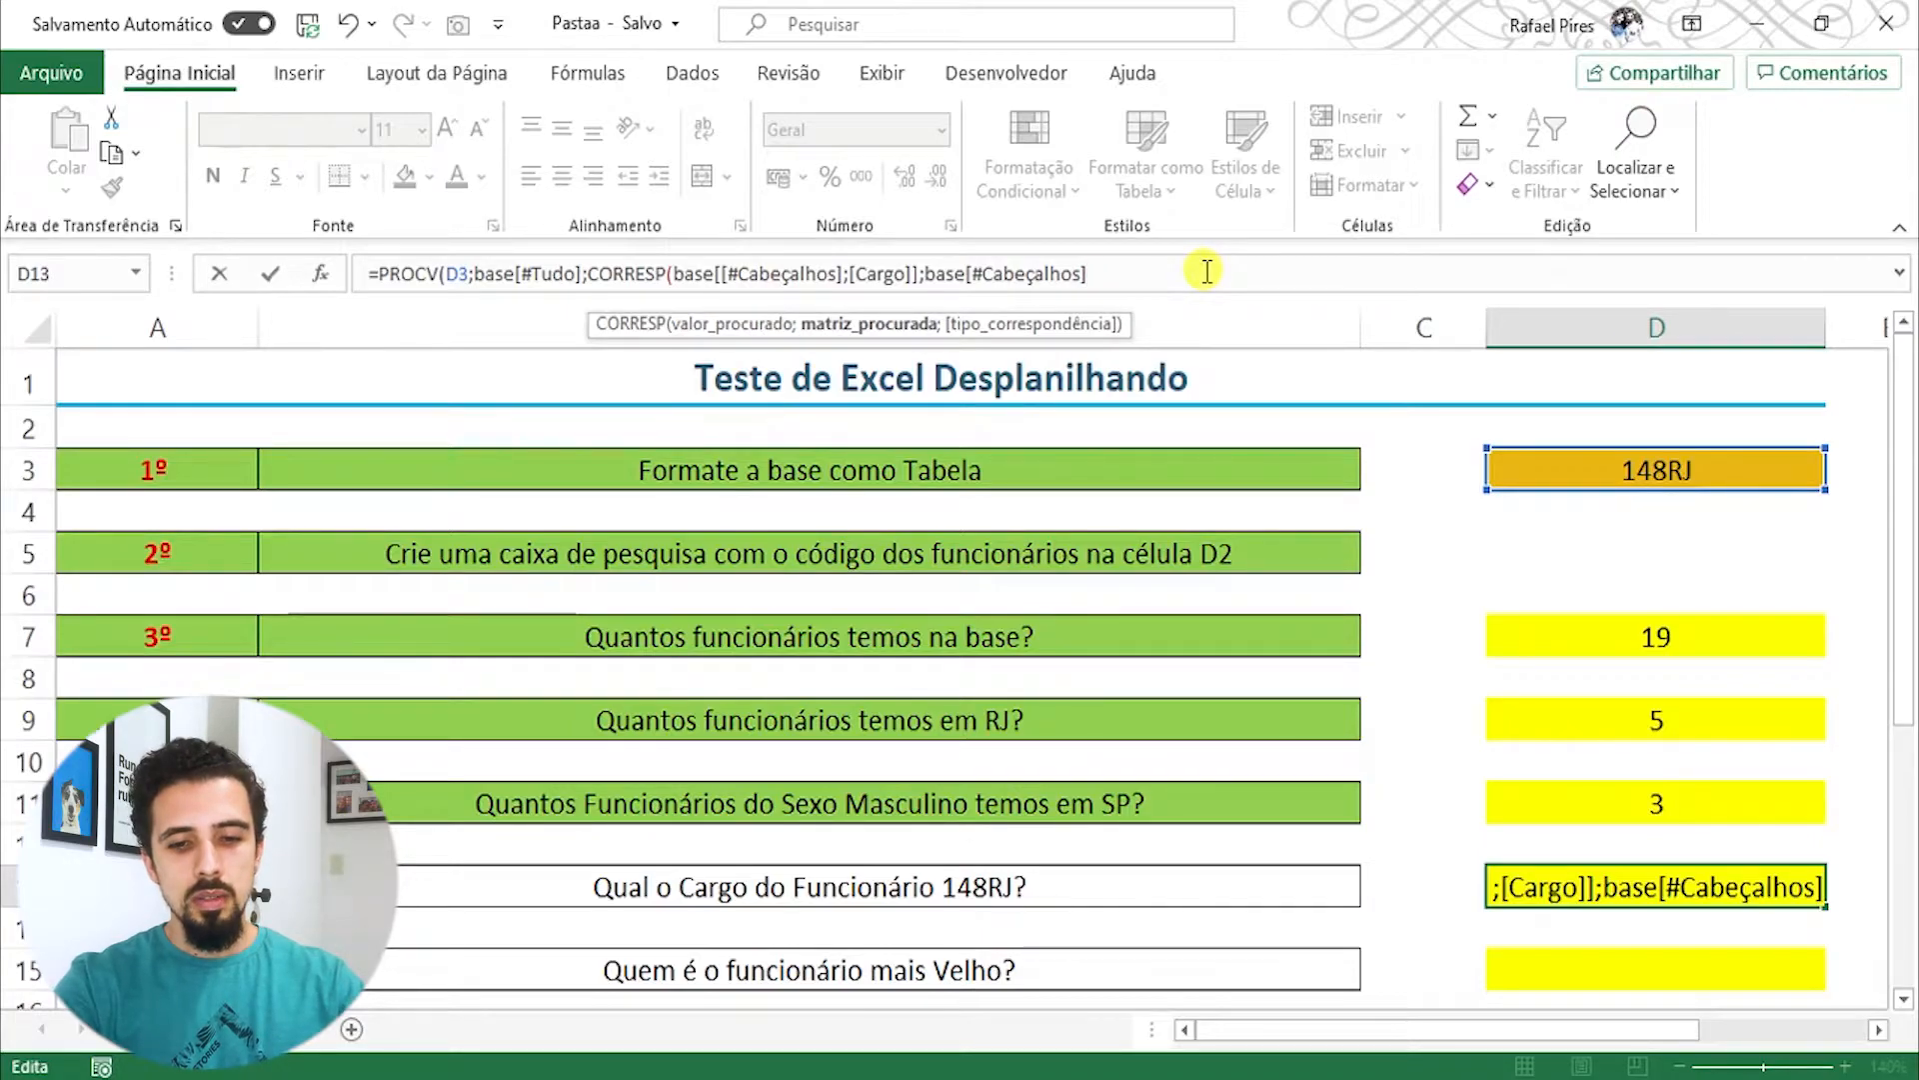
type(";")
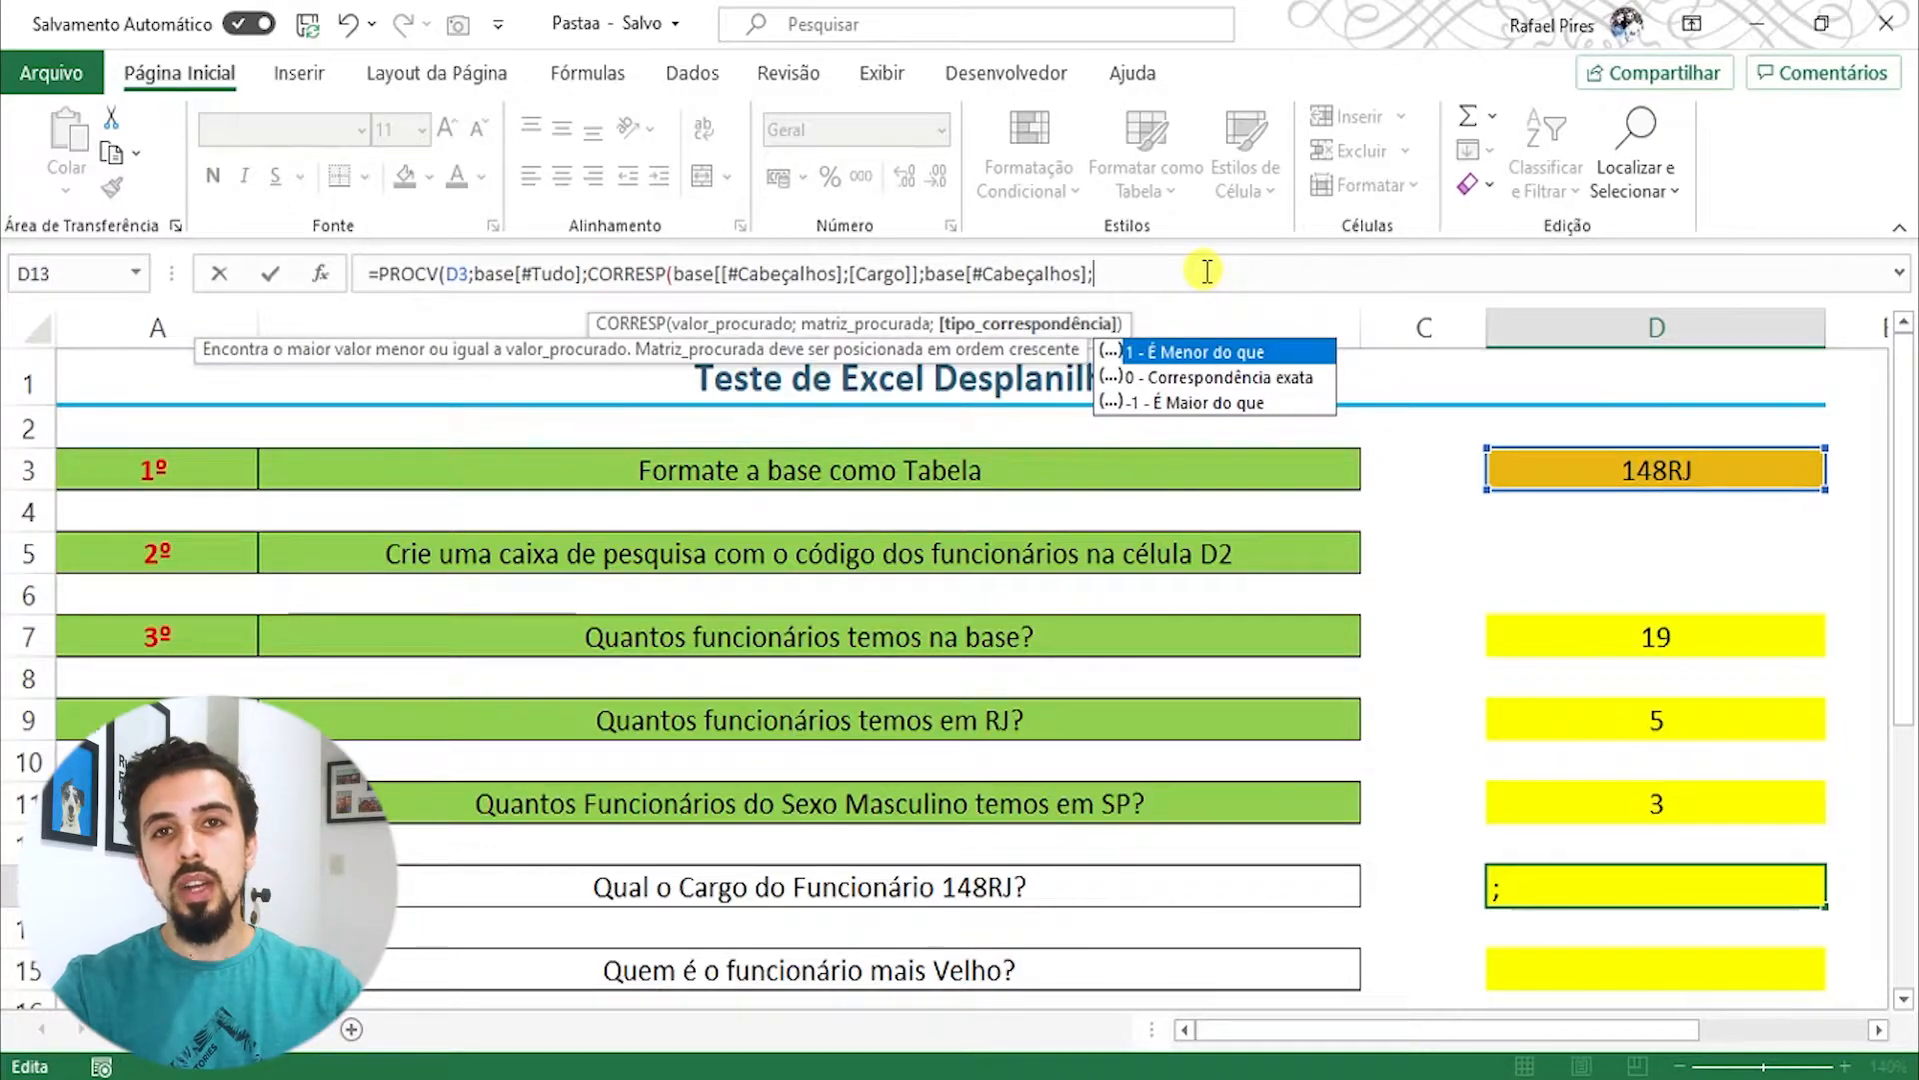
key("Down")
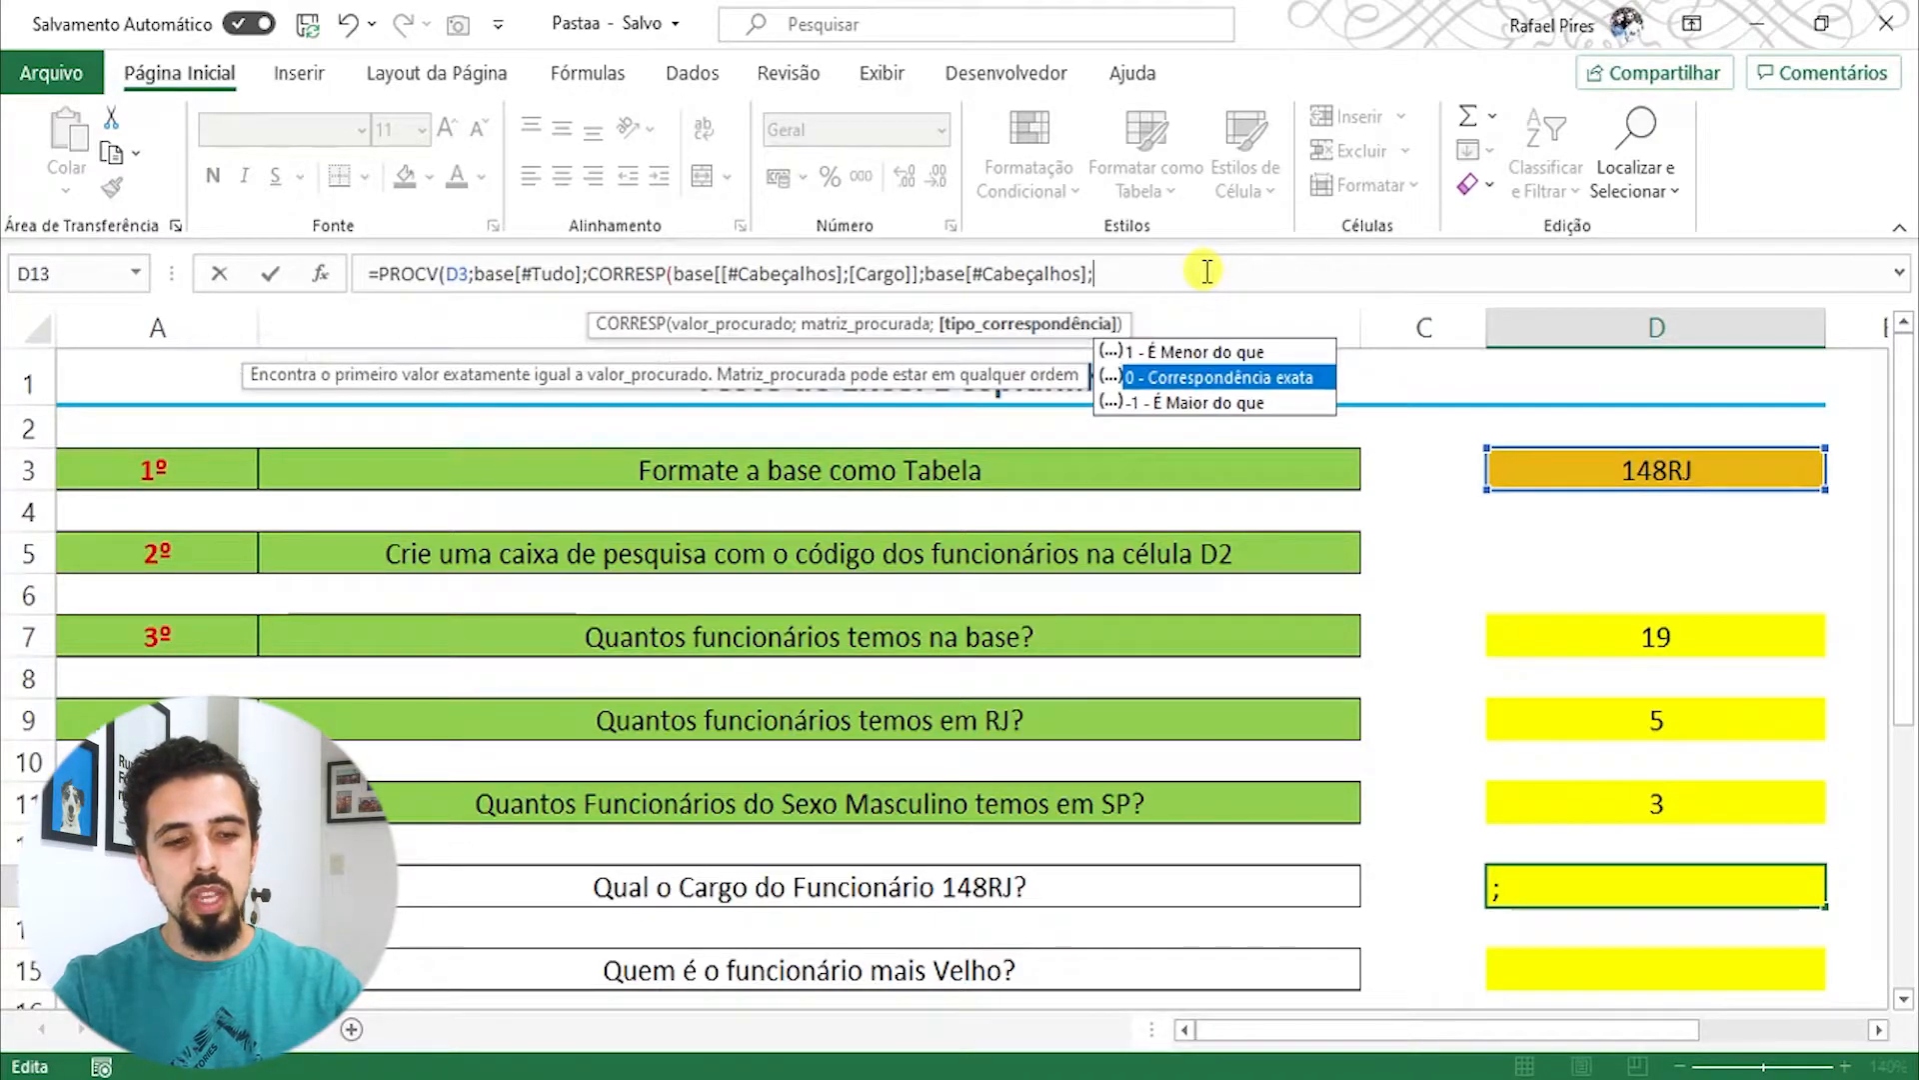
key("Tab")
type(")")
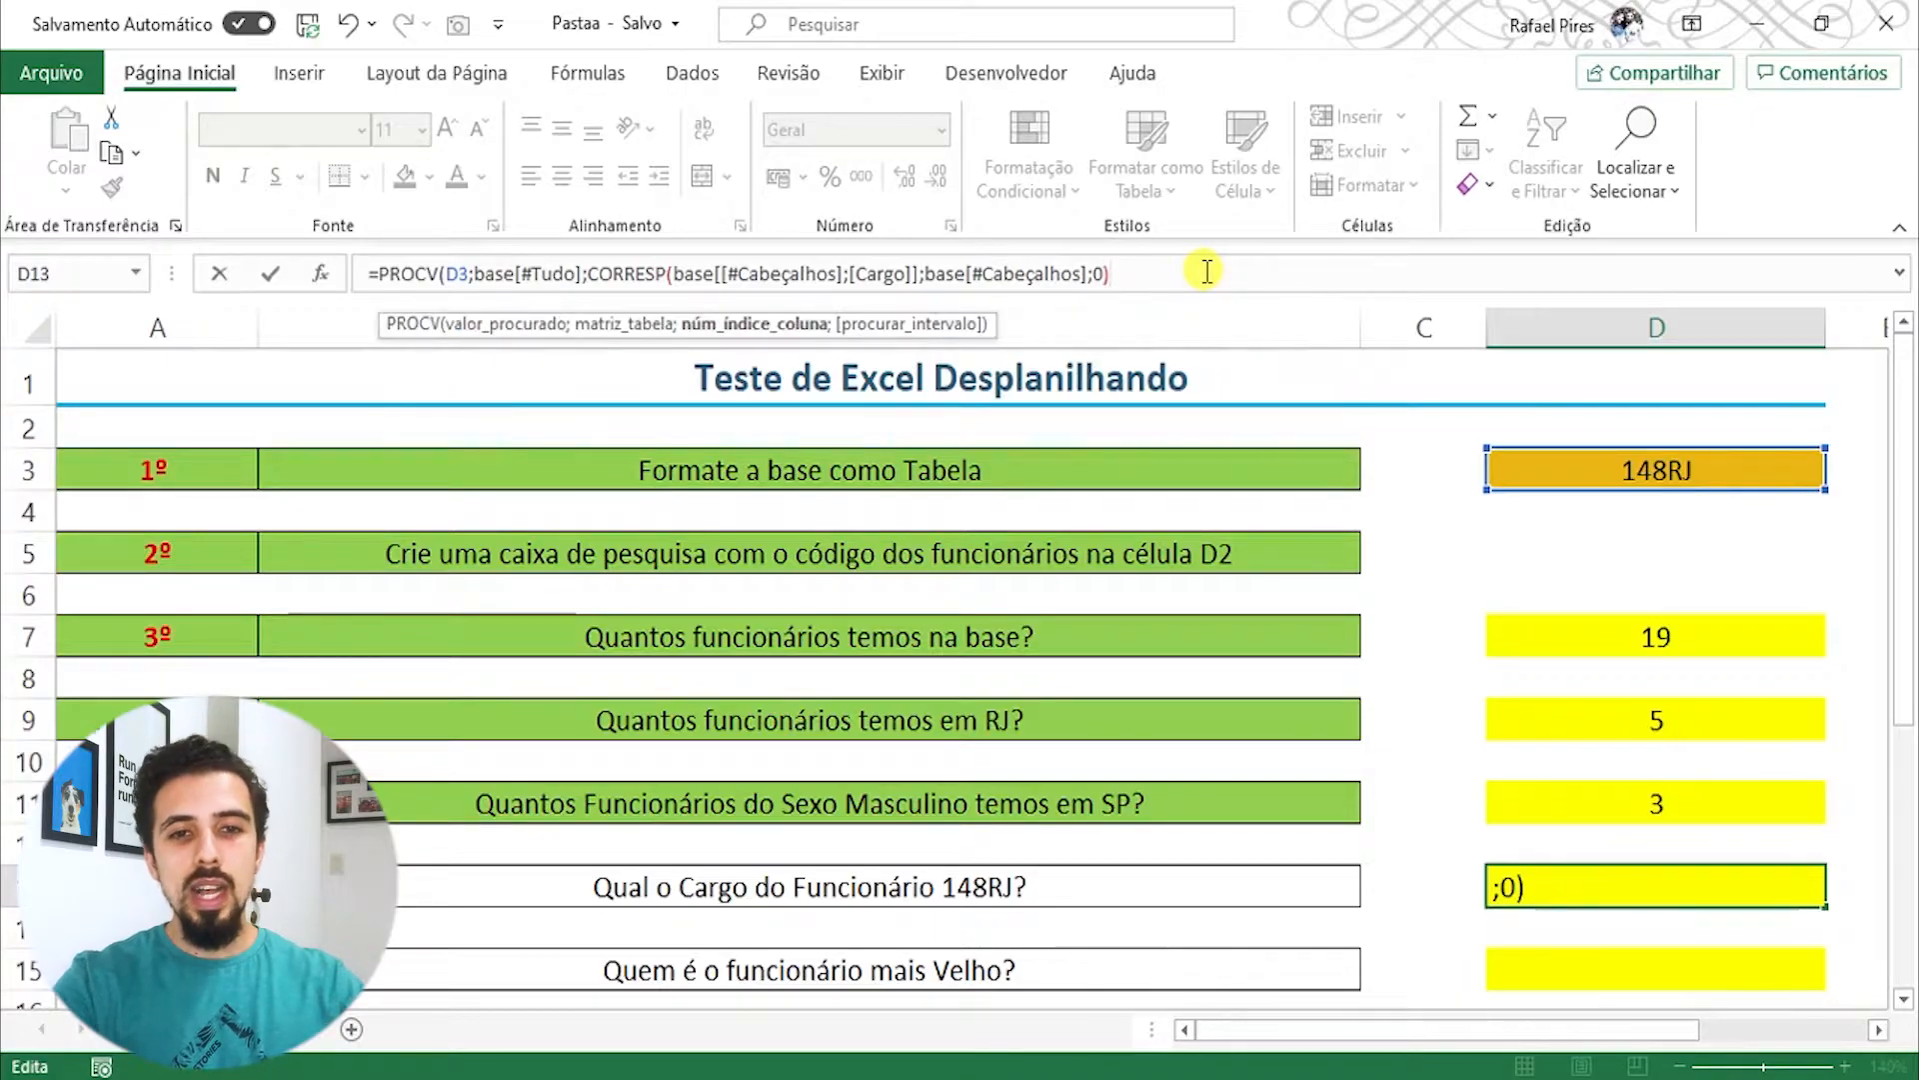
Step: Complete the PROCV formula in D13 with 0 as its exact-match argument and enter it
type(";")
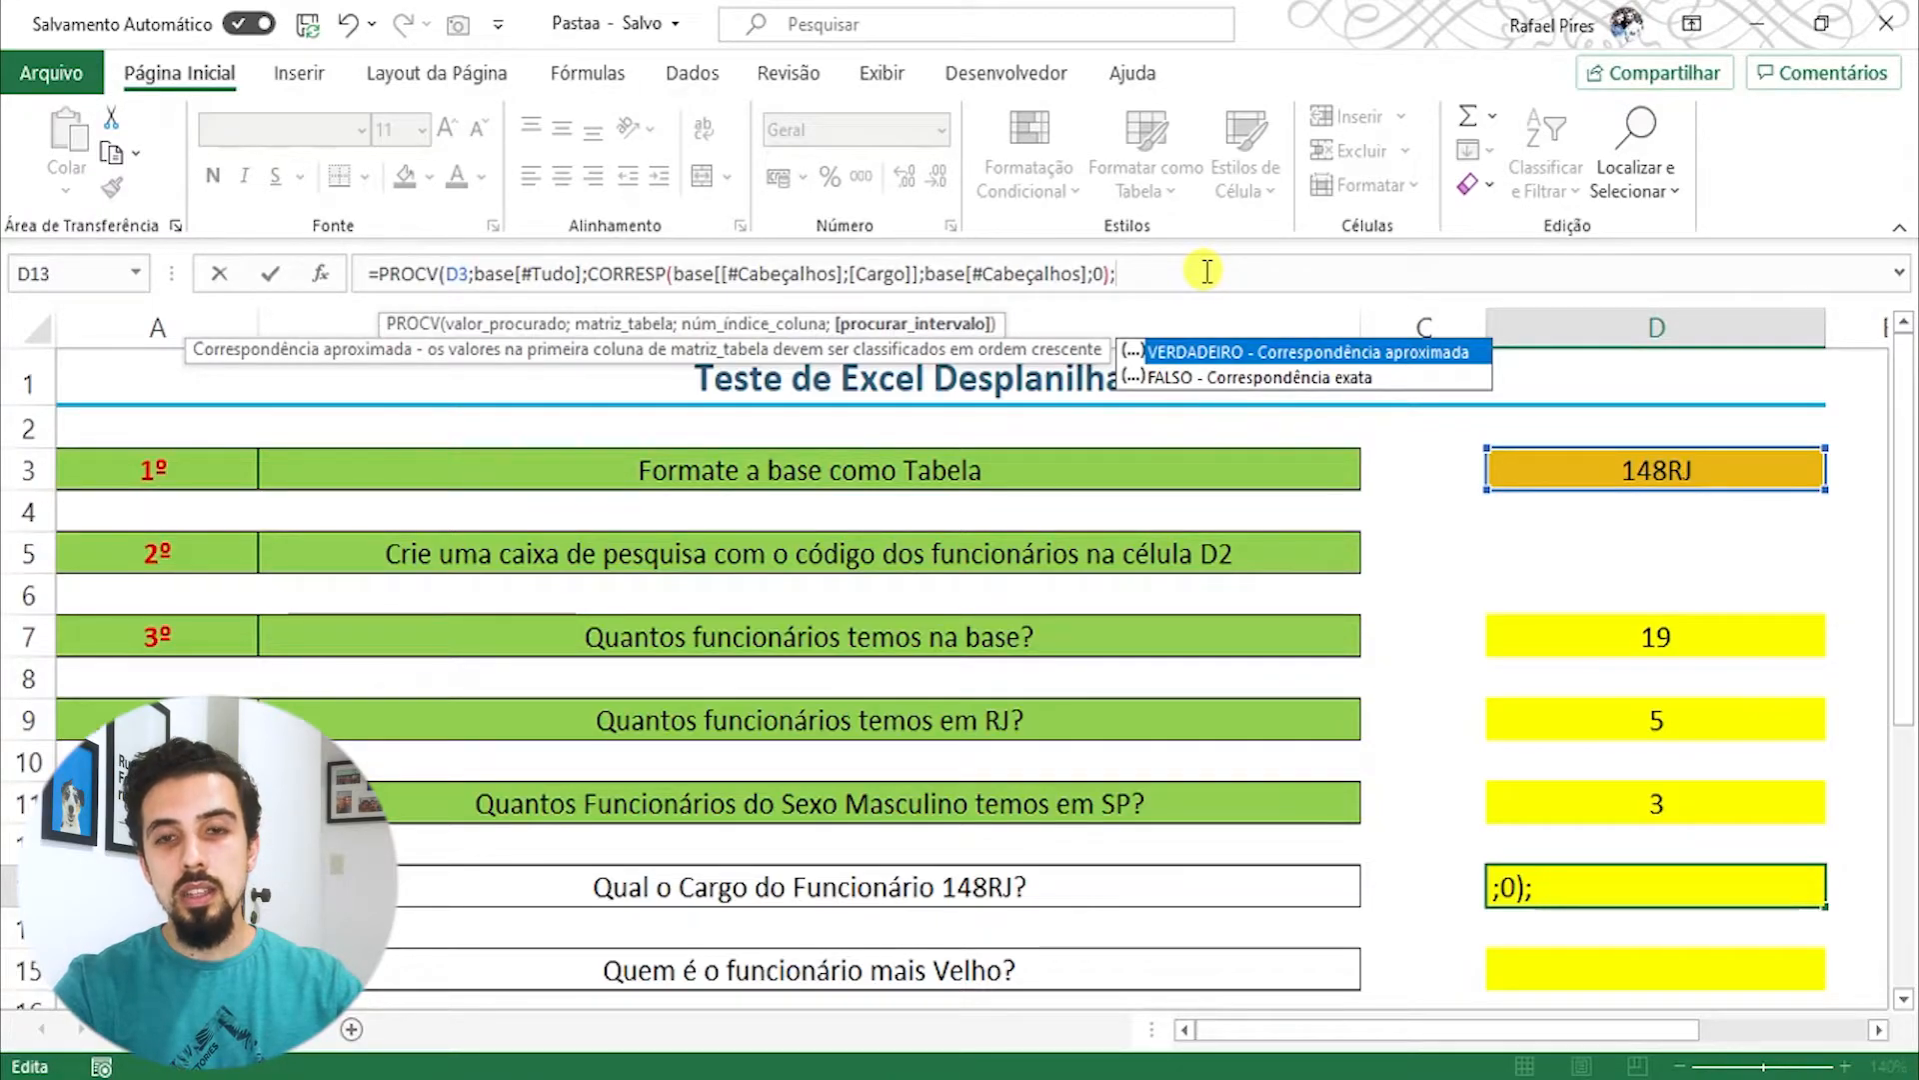
type("0")
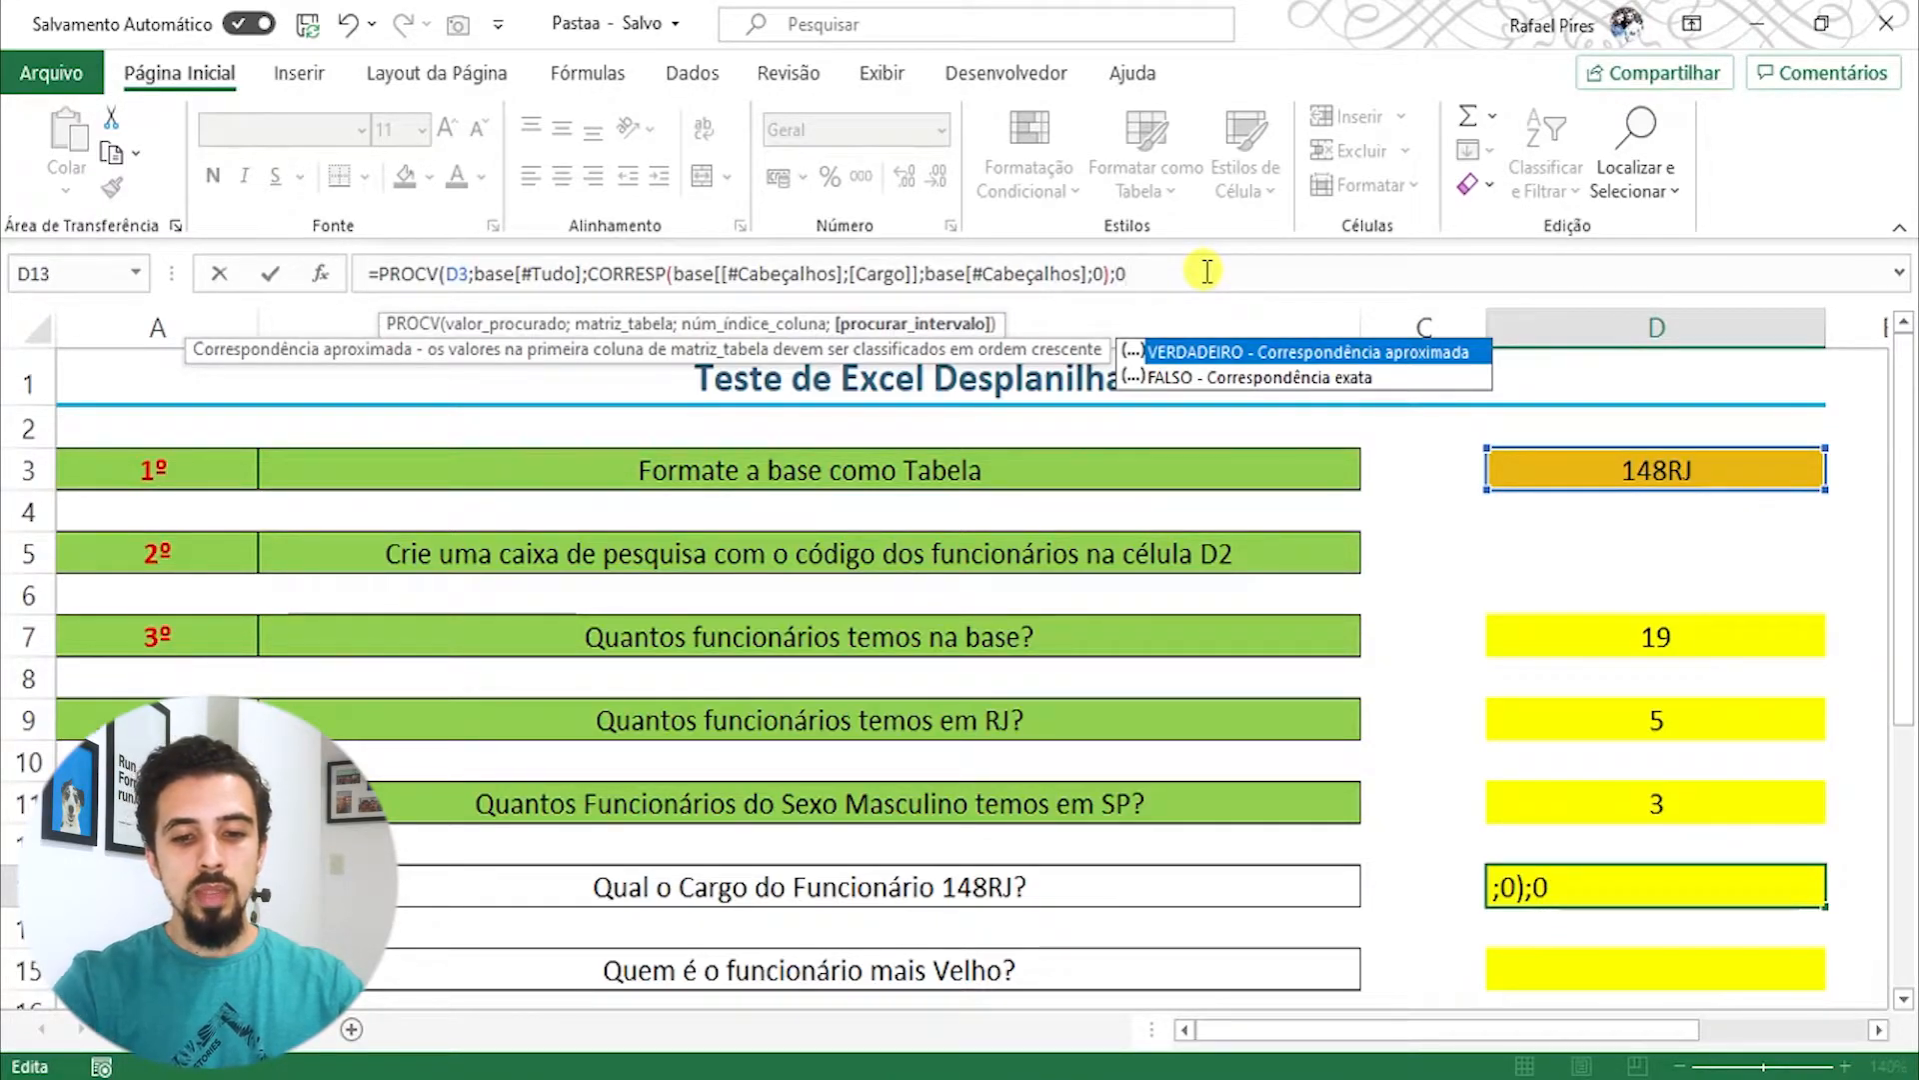
type(")")
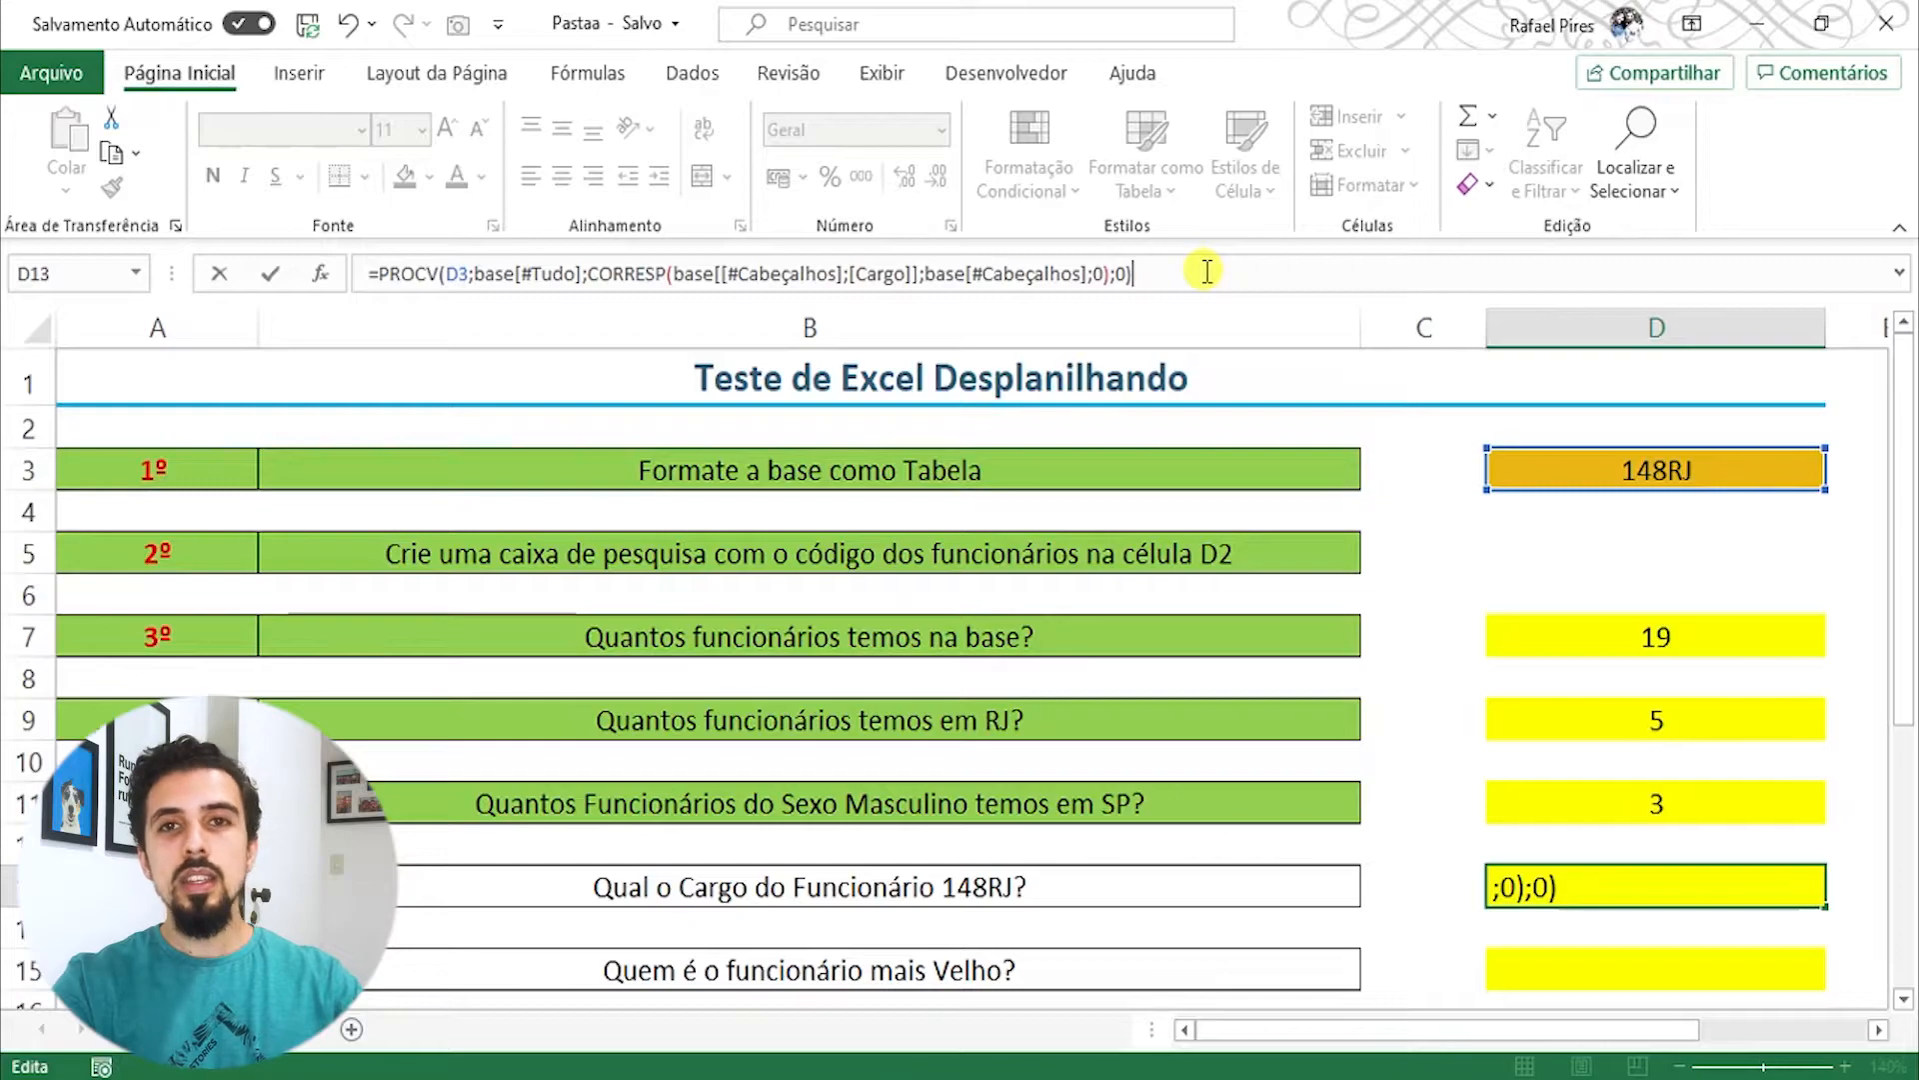
key("Return")
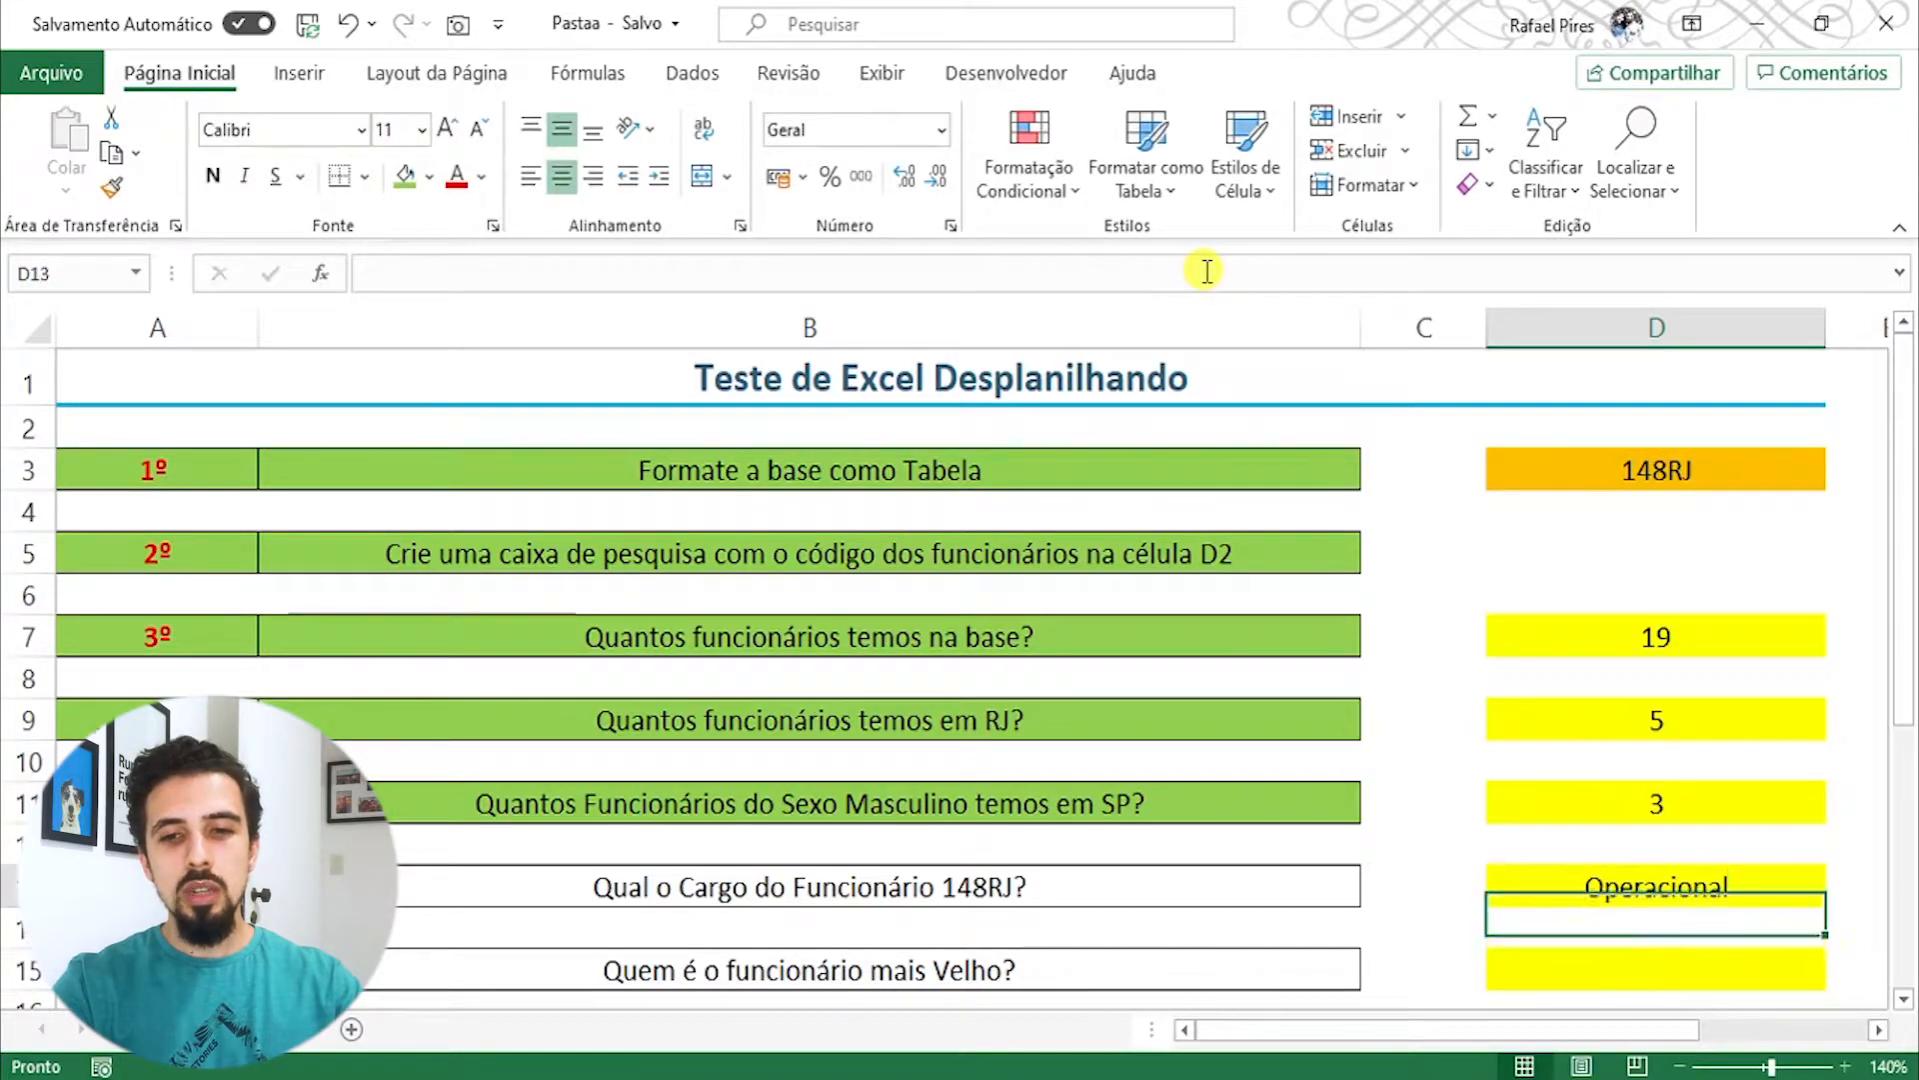
key("Up")
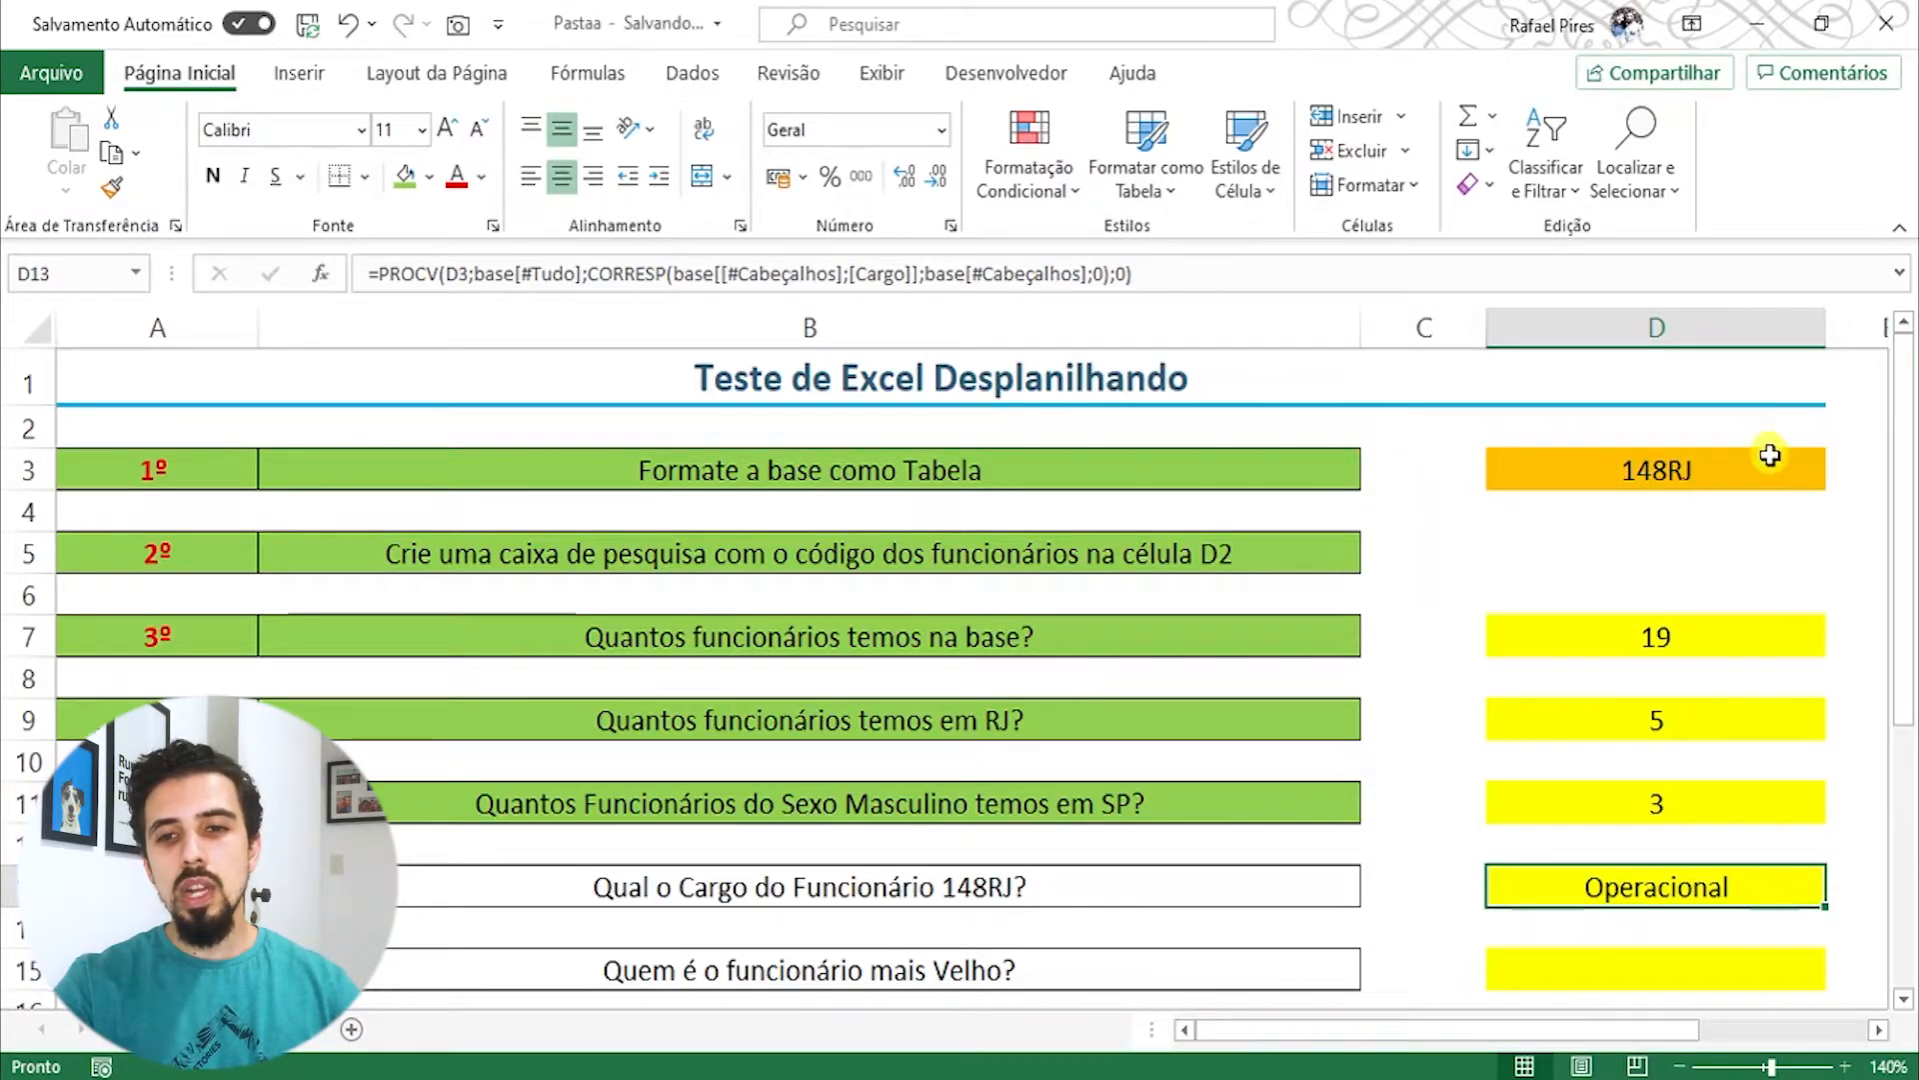
Step: Choose the employee code that follows the current one in D3's drop-down list to test the lookup
left_click(1811, 473)
left_click(1839, 478)
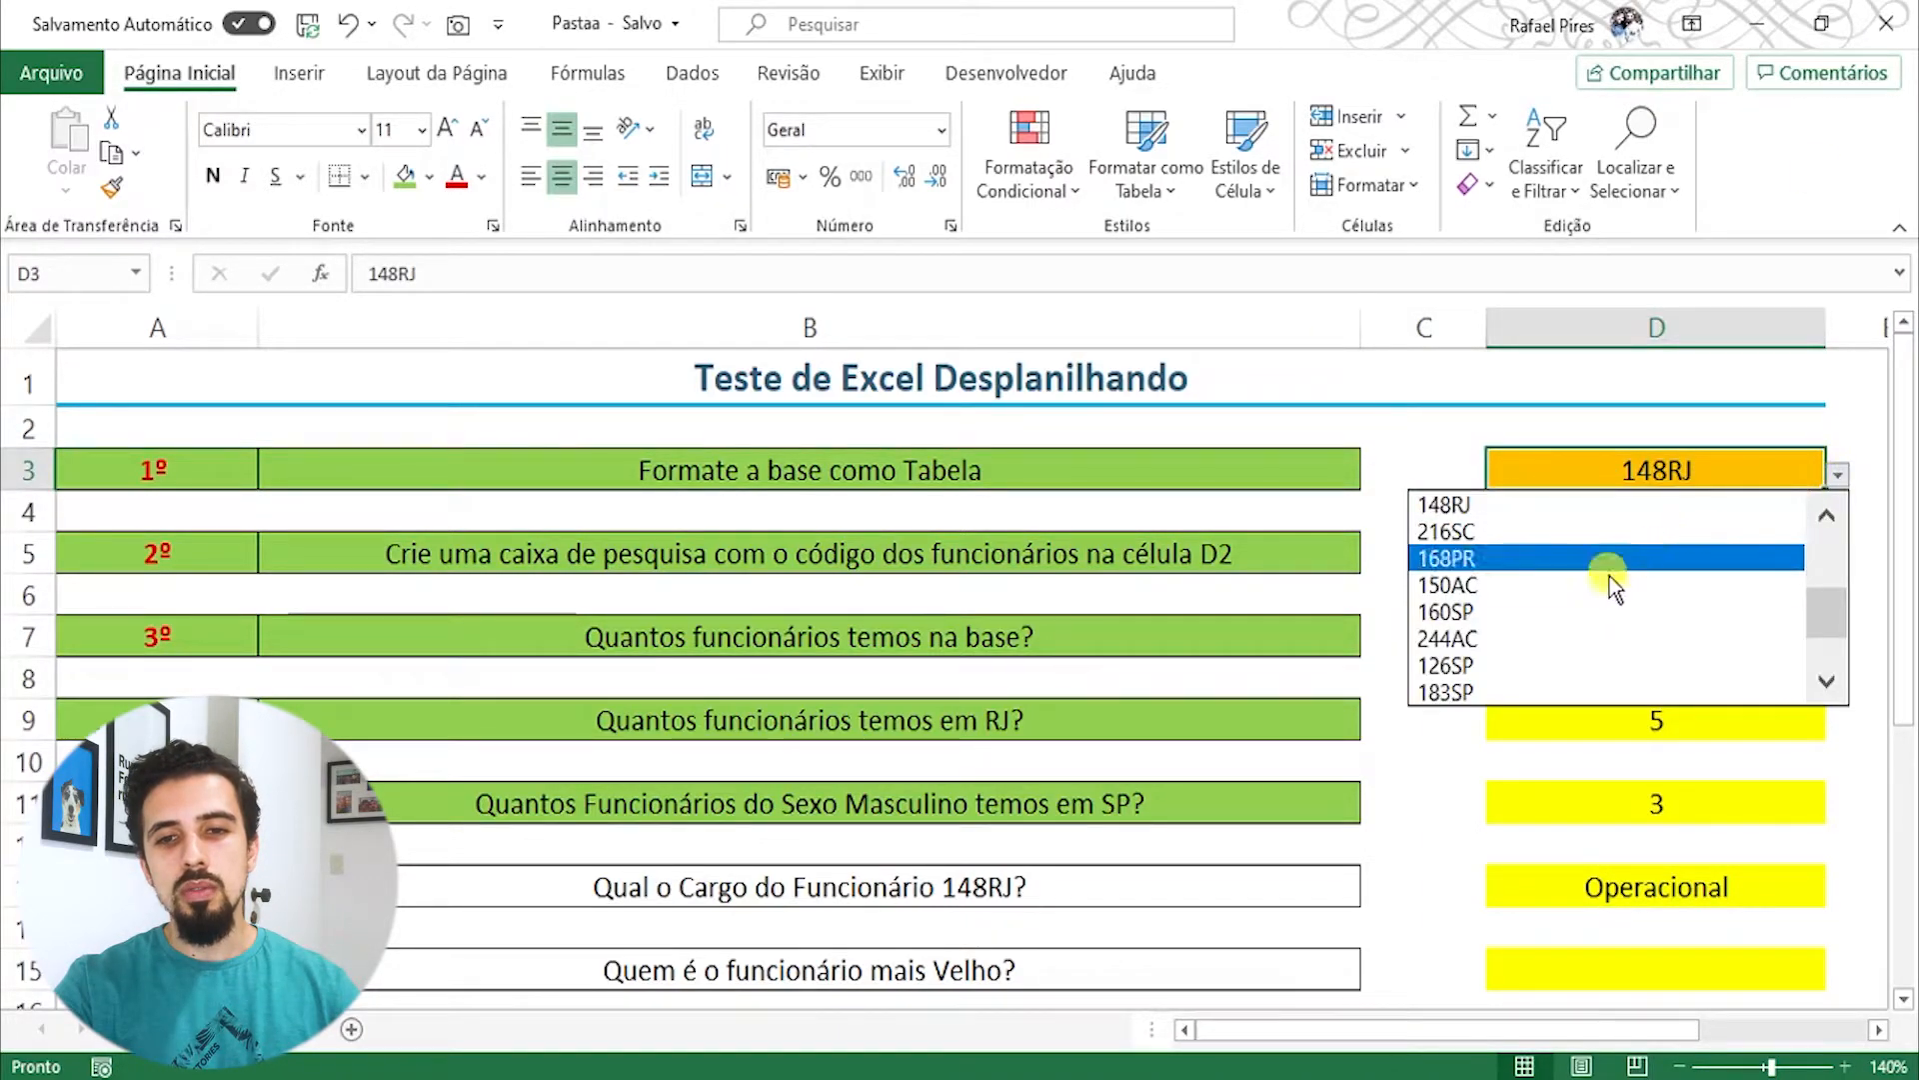
left_click(1493, 537)
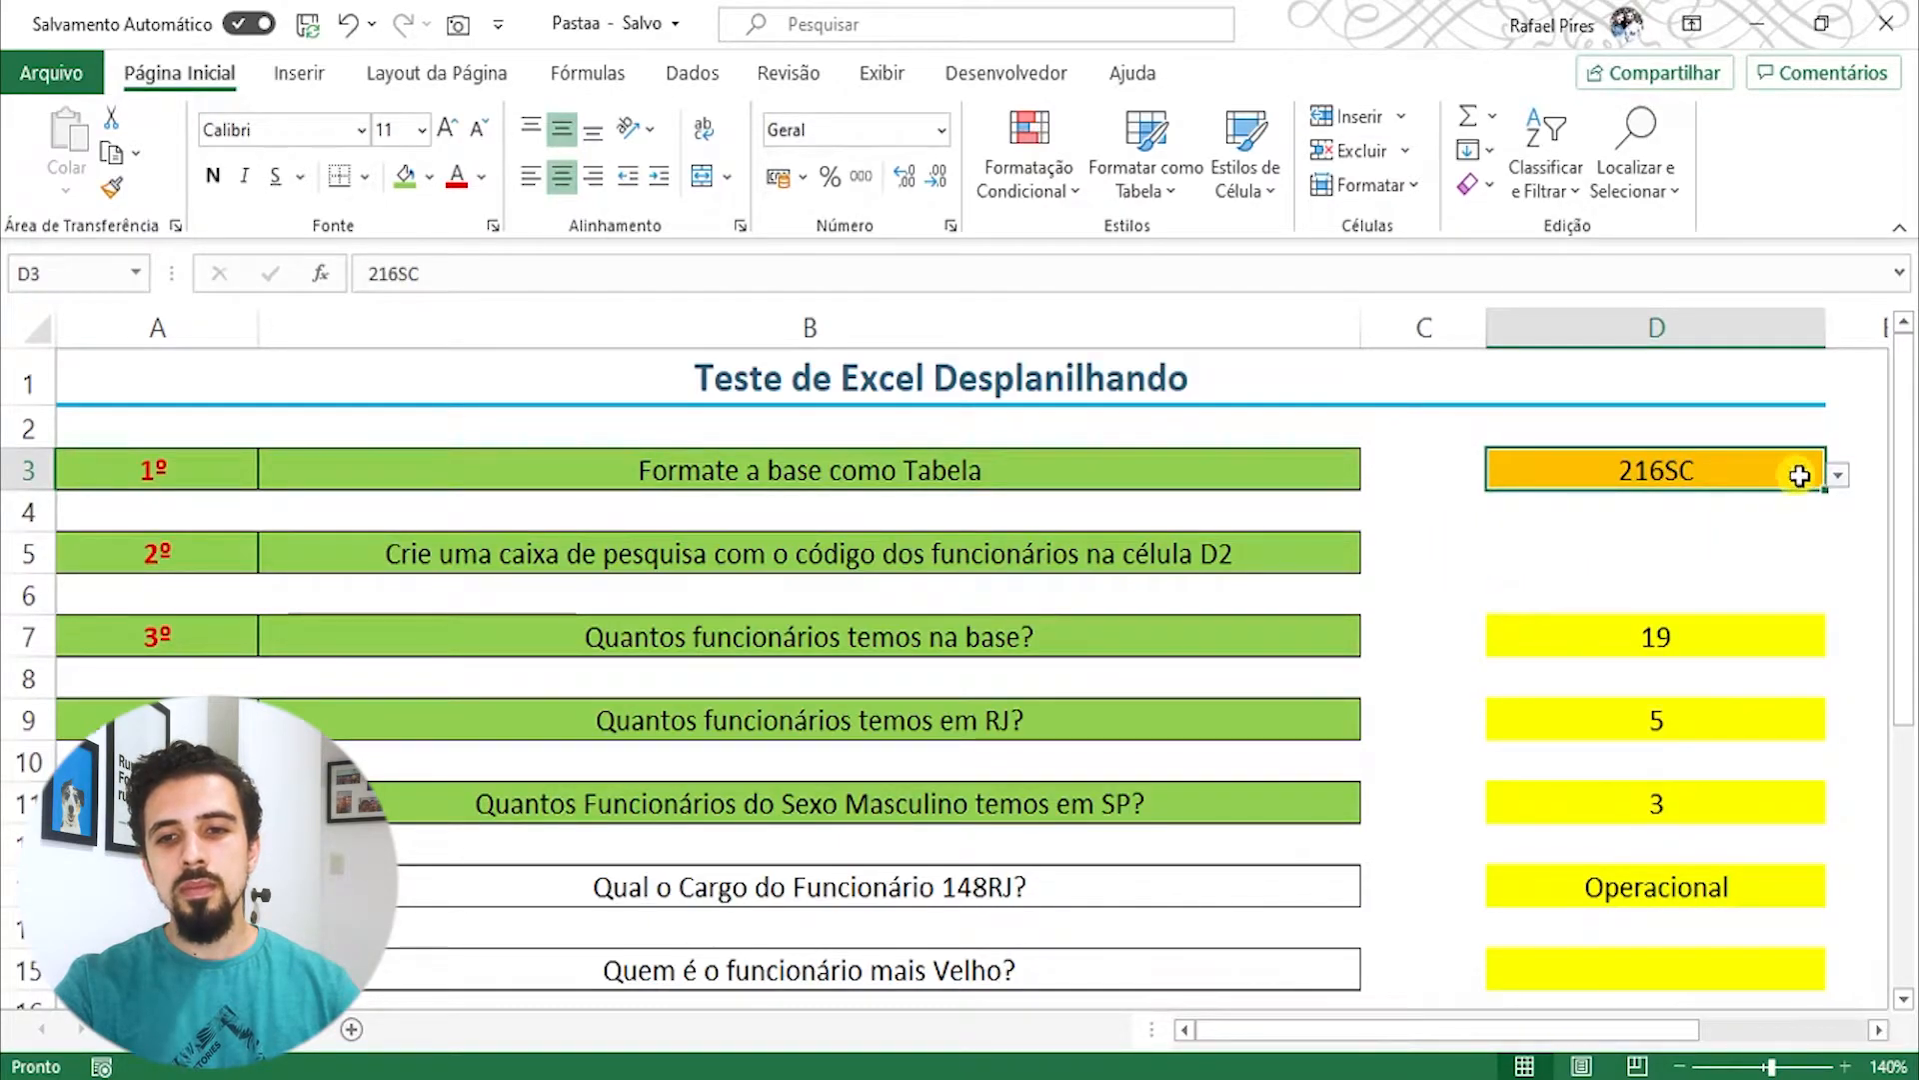
Step: Try employee codes 168PR and 160SP in D3's drop-down list to test the job lookup
left_click(1845, 477)
left_click(1512, 531)
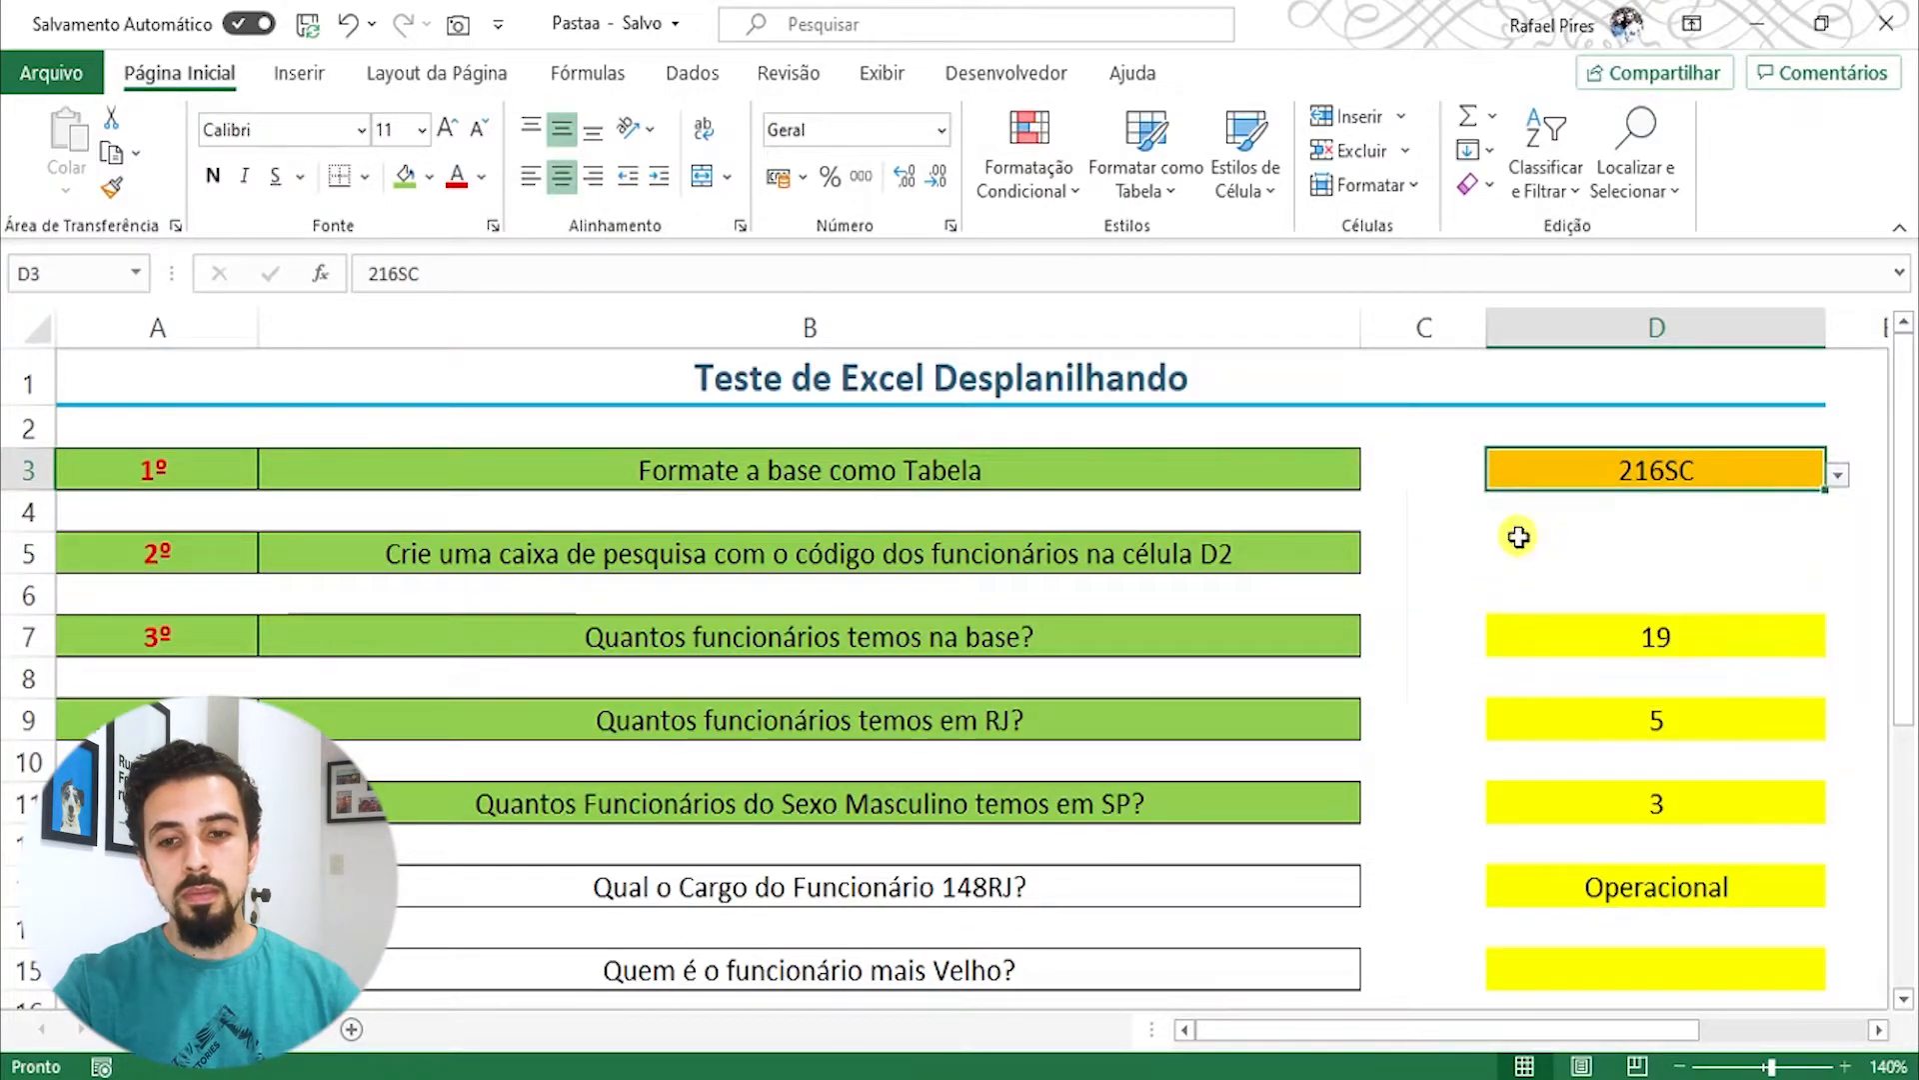
left_click(1838, 476)
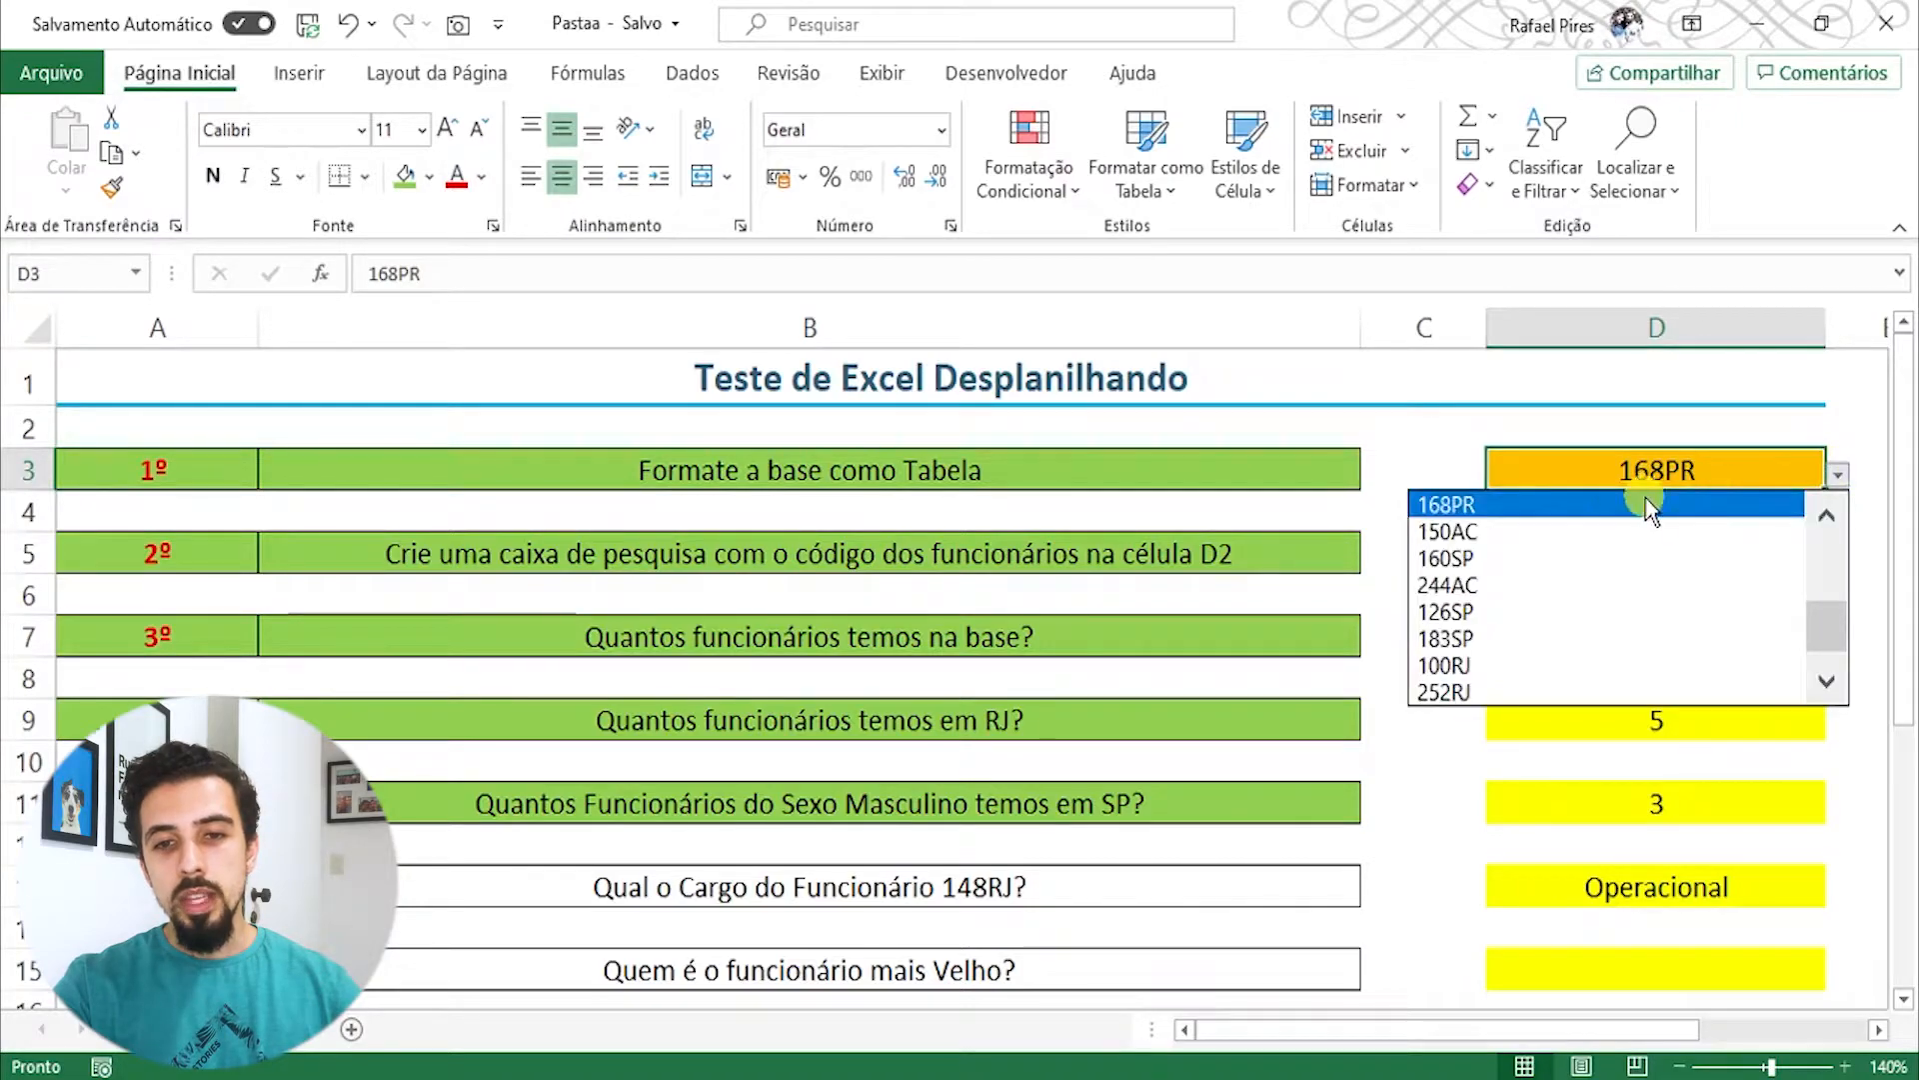
left_click(1499, 555)
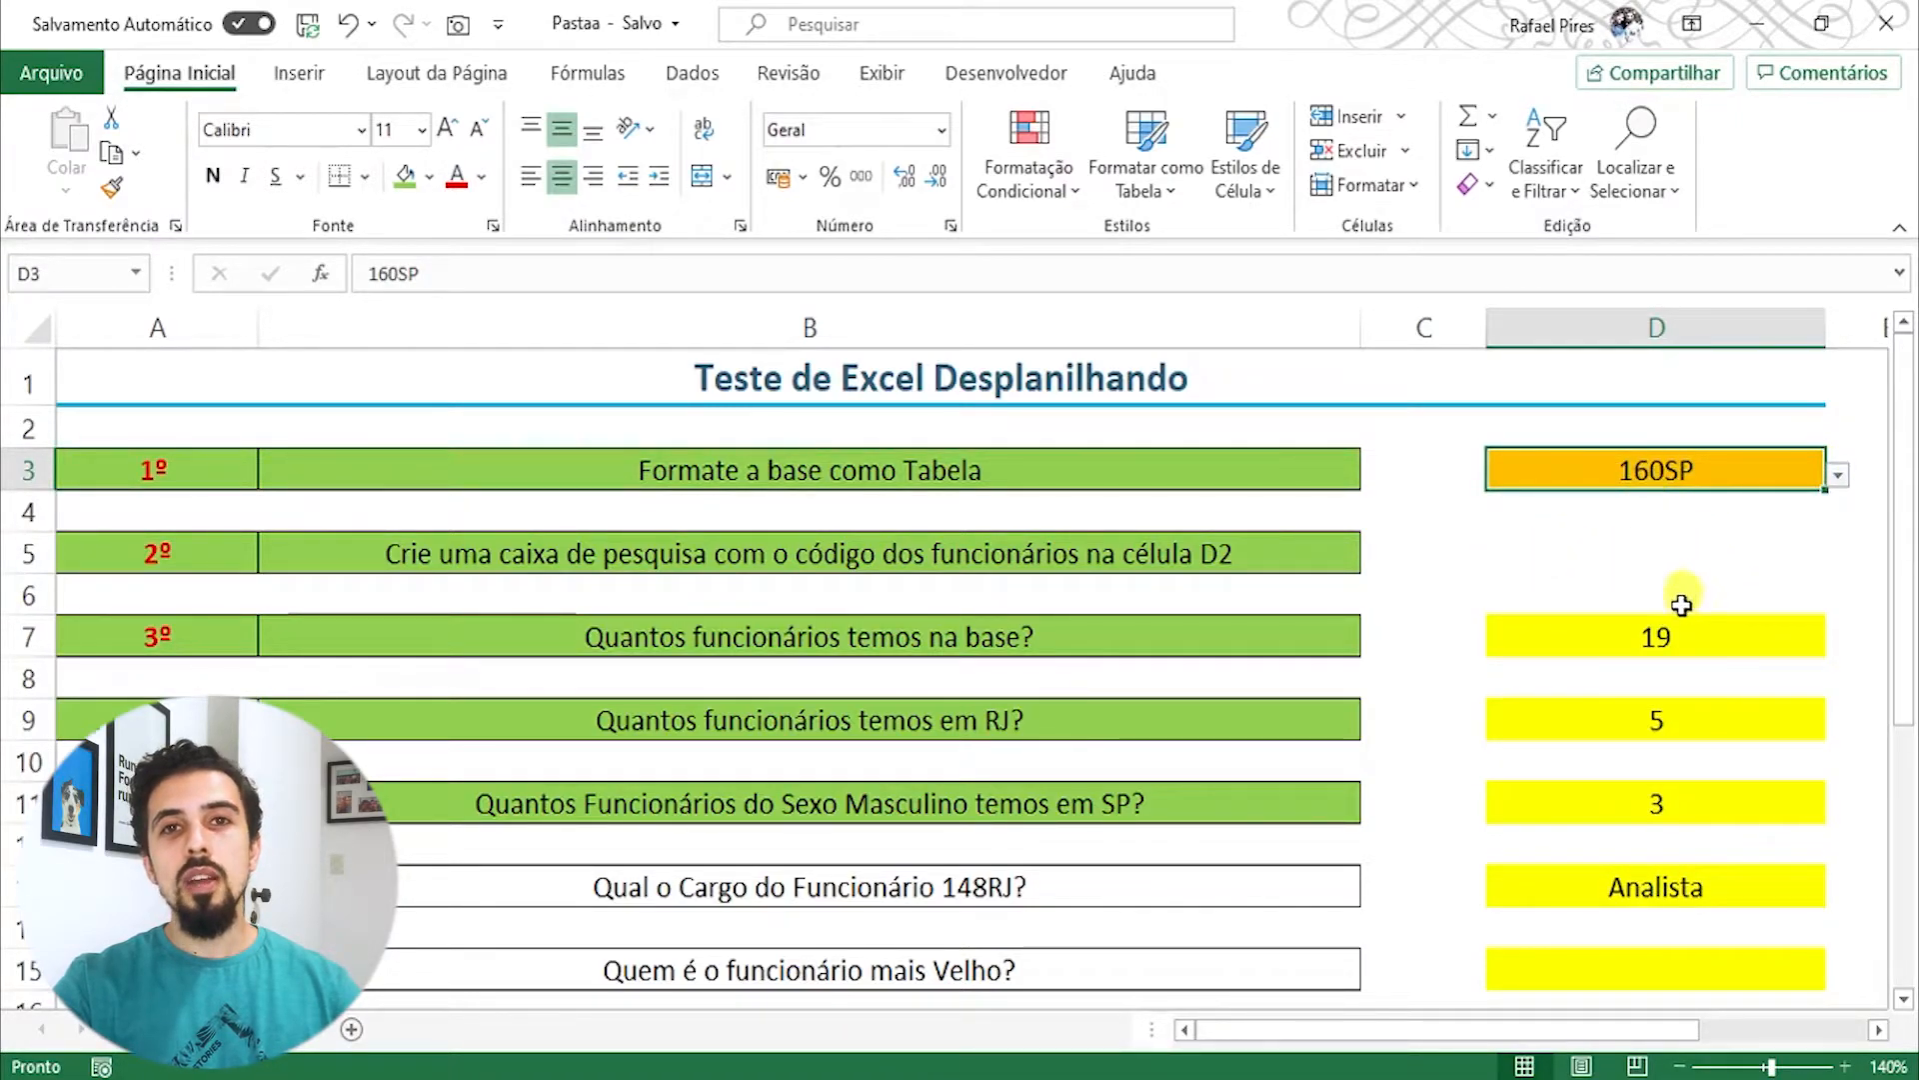
Step: Choose employee code 148RJ in D3's drop-down list and fill the sixth question's cells in row 13 green
left_click(1837, 474)
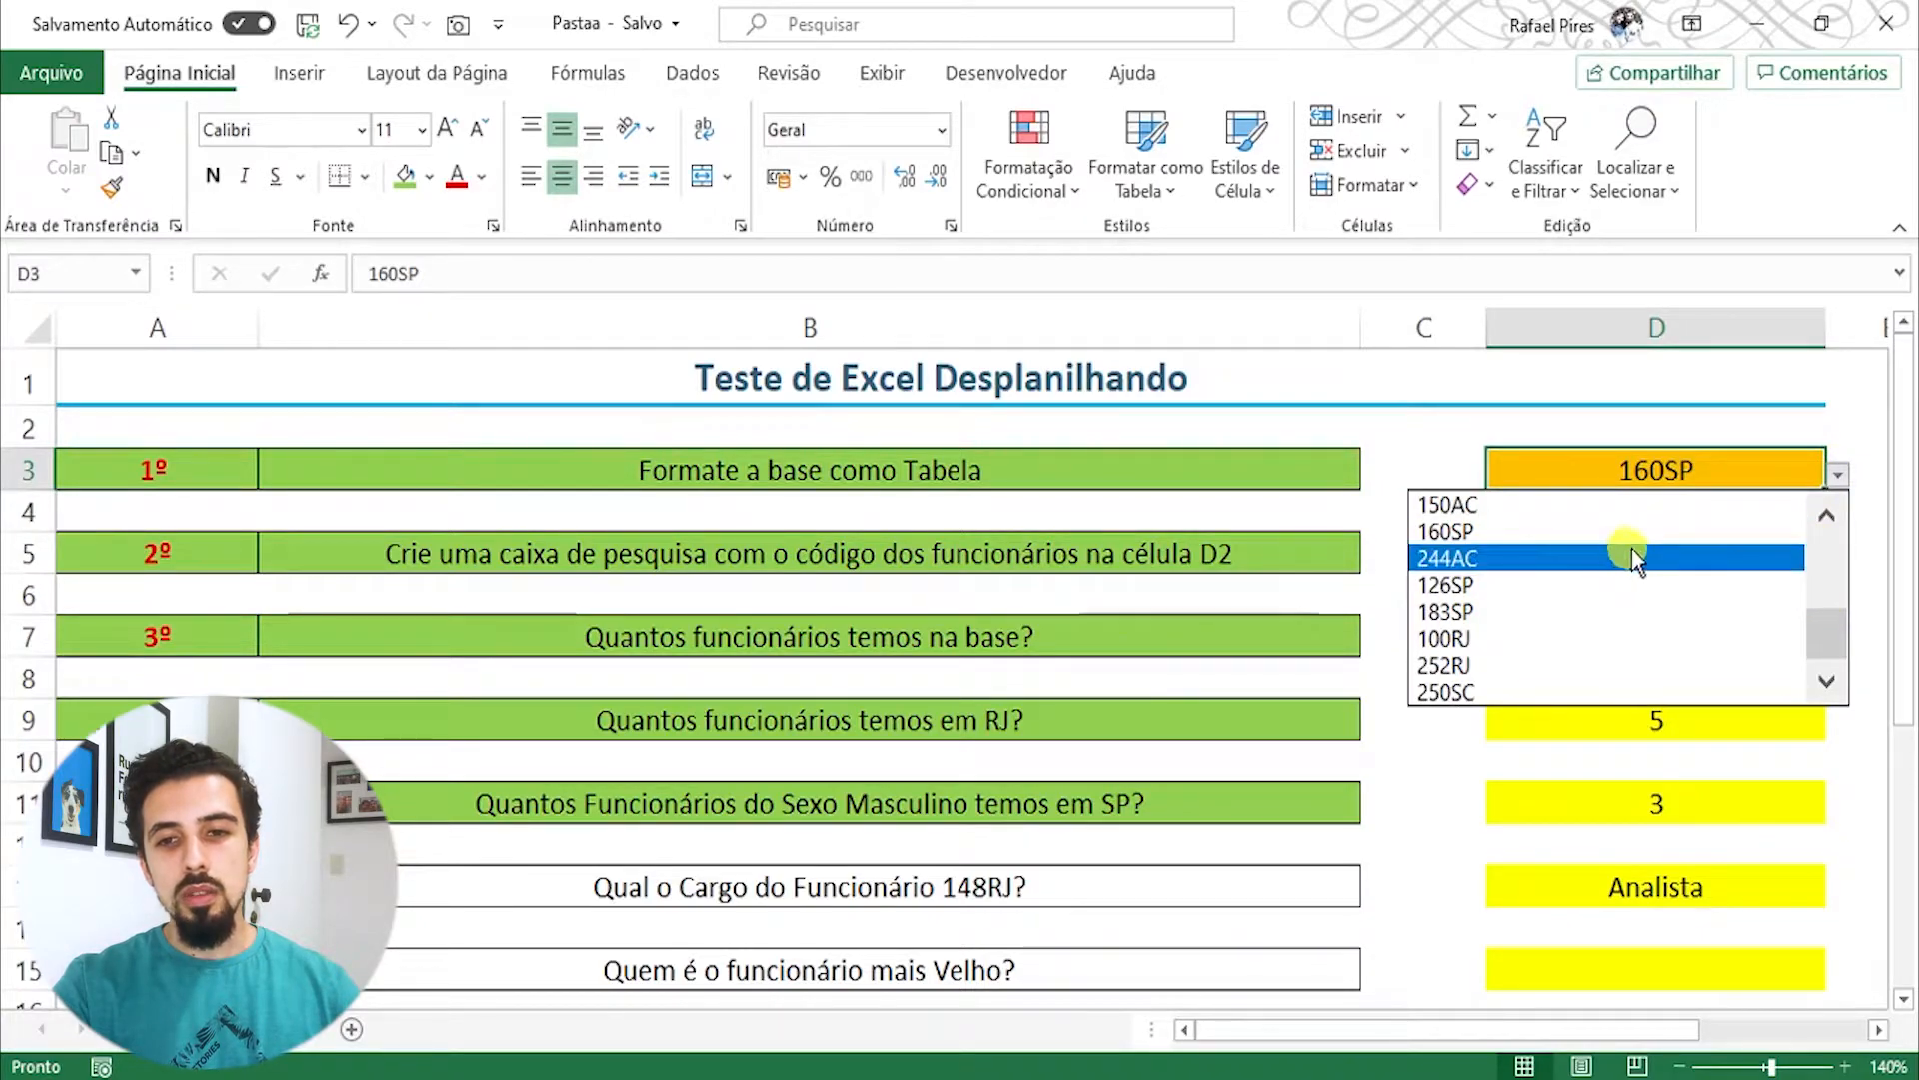
left_click(1828, 515)
left_click(1828, 515)
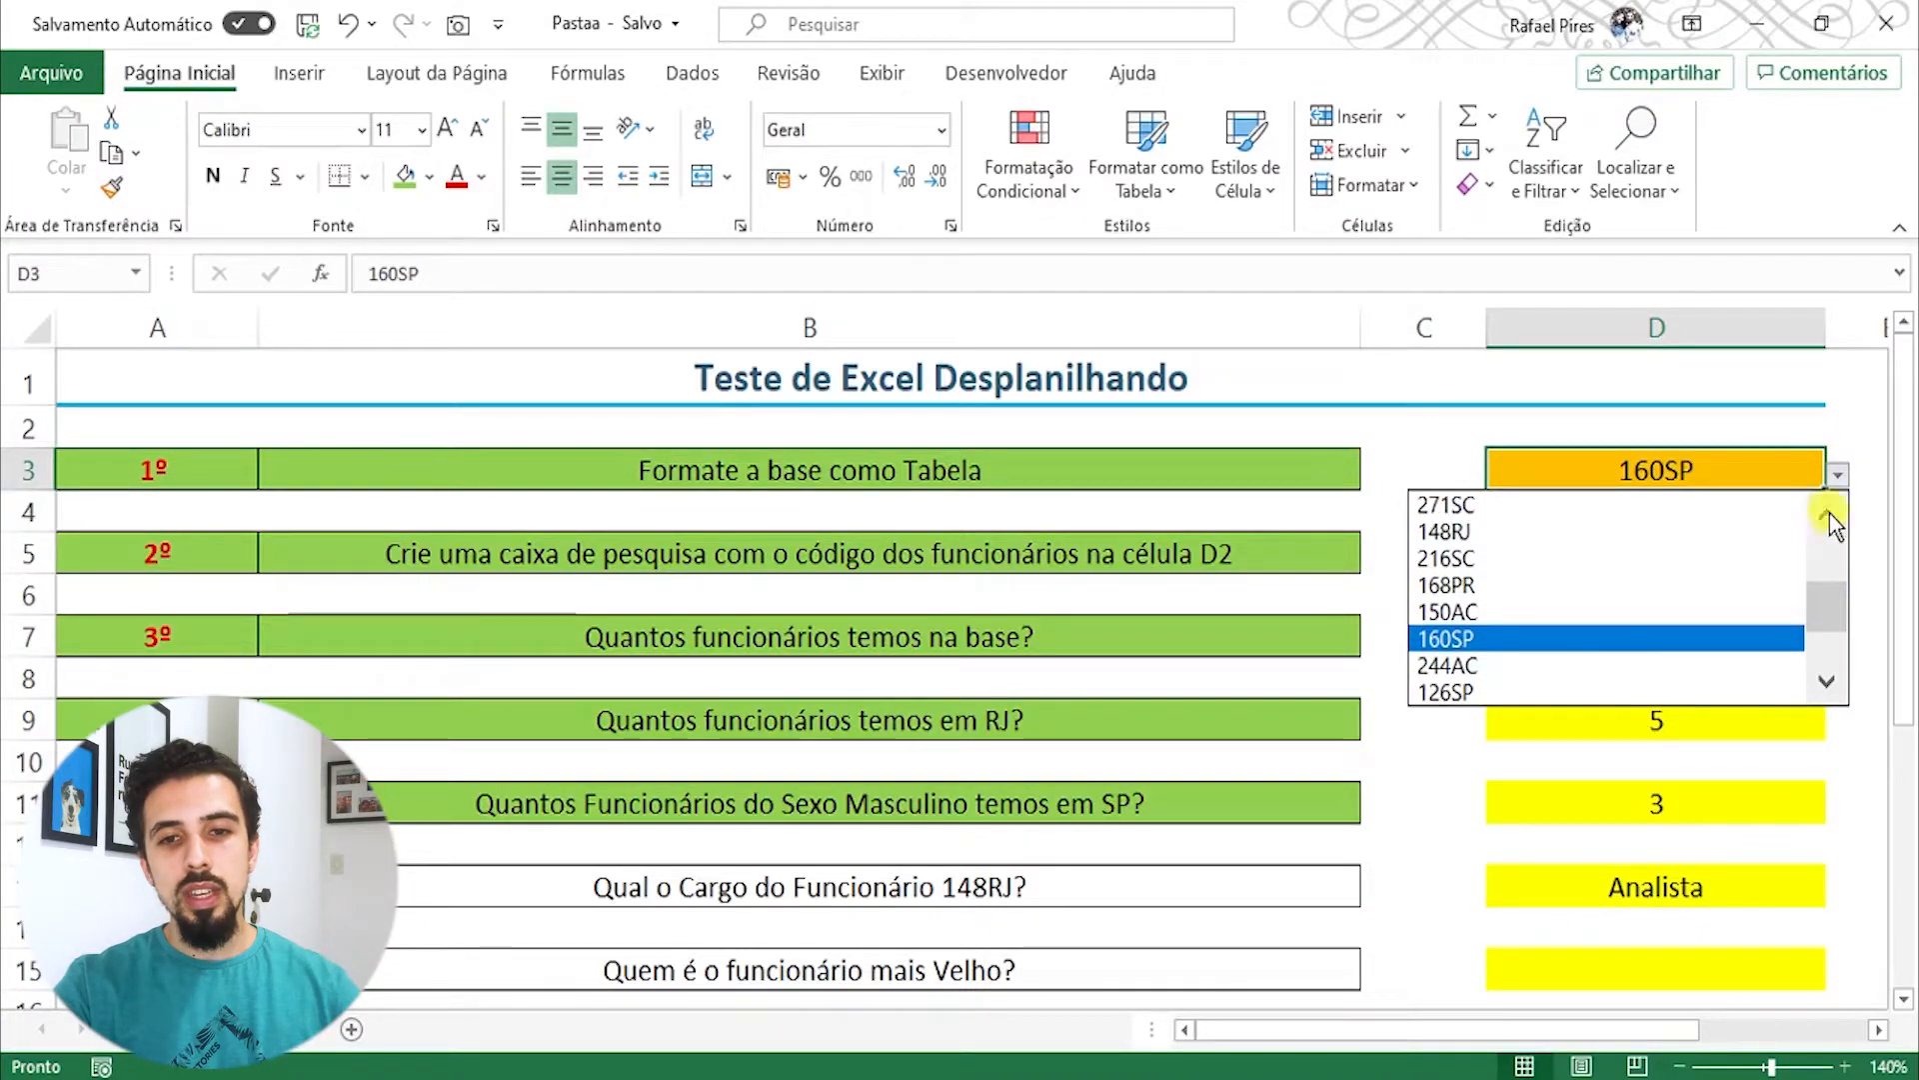
left_click(1548, 522)
left_click(437, 889)
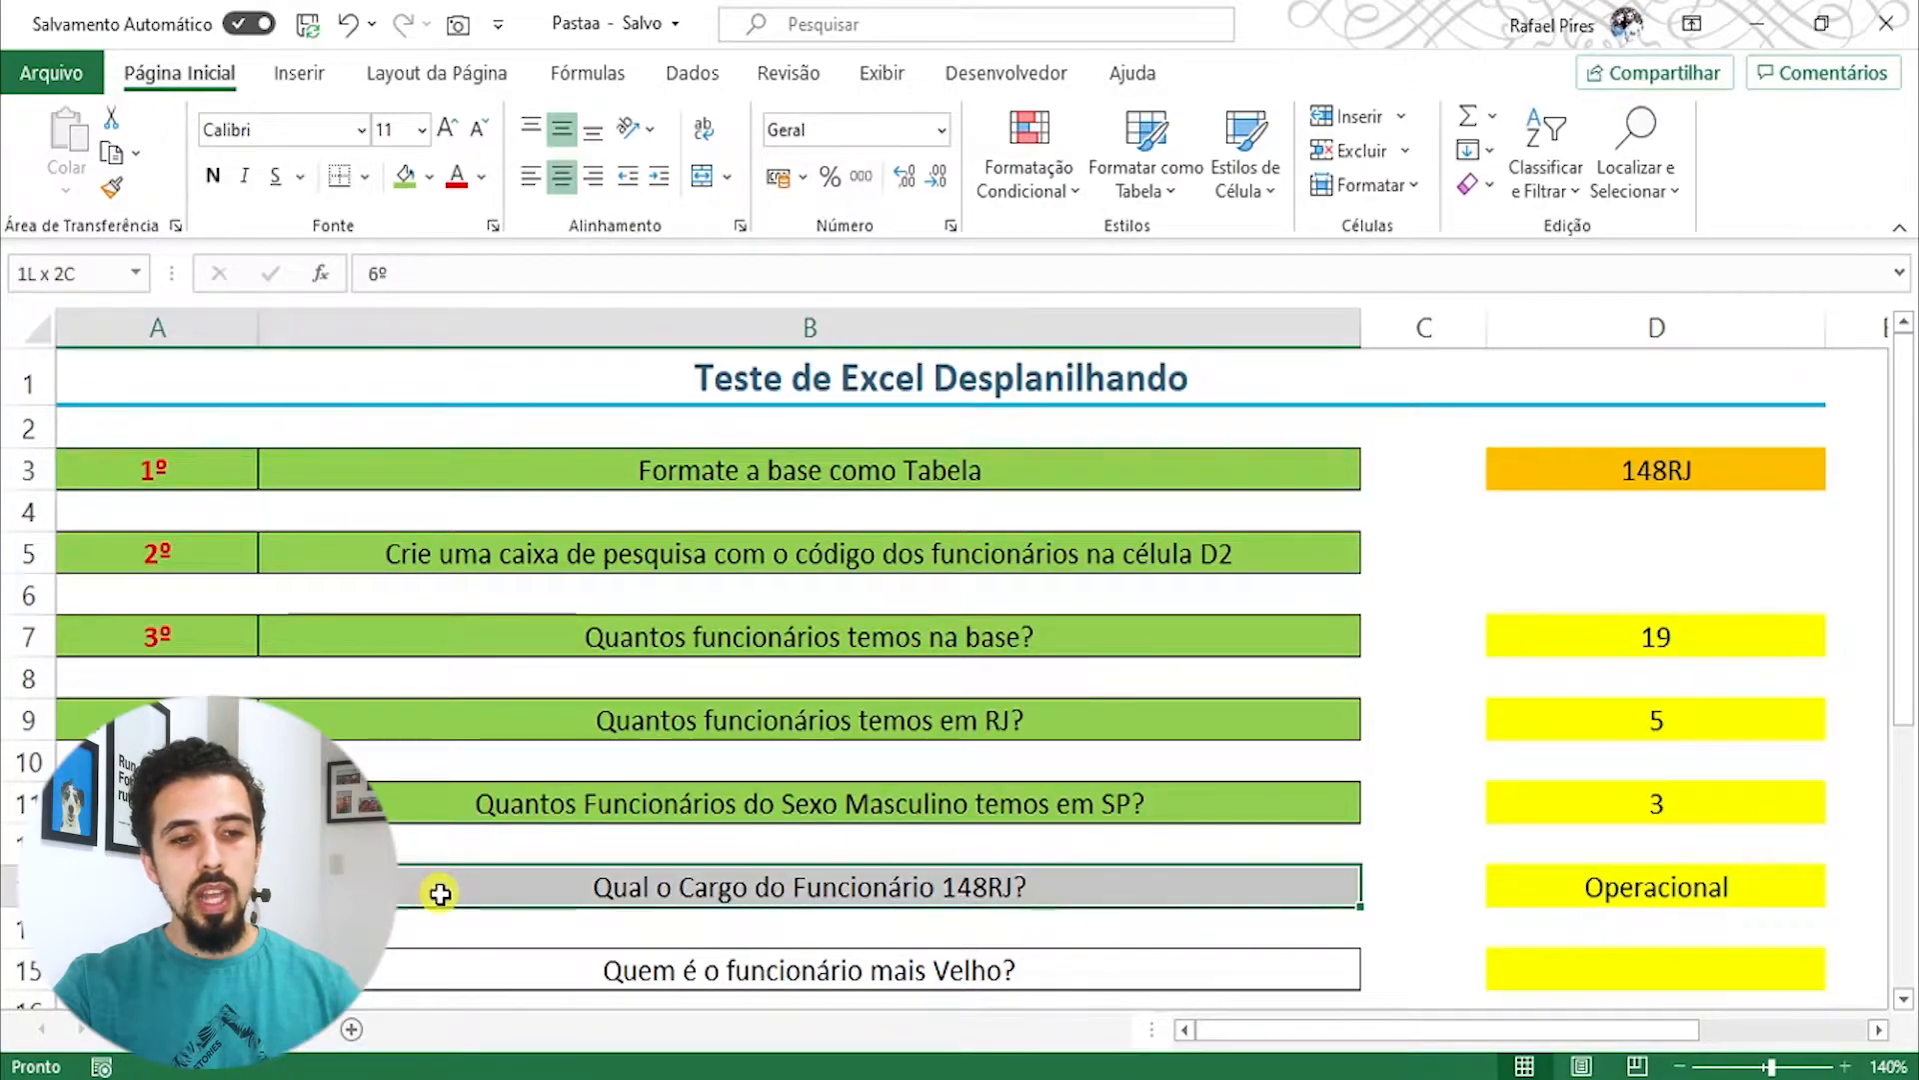
left_click(404, 177)
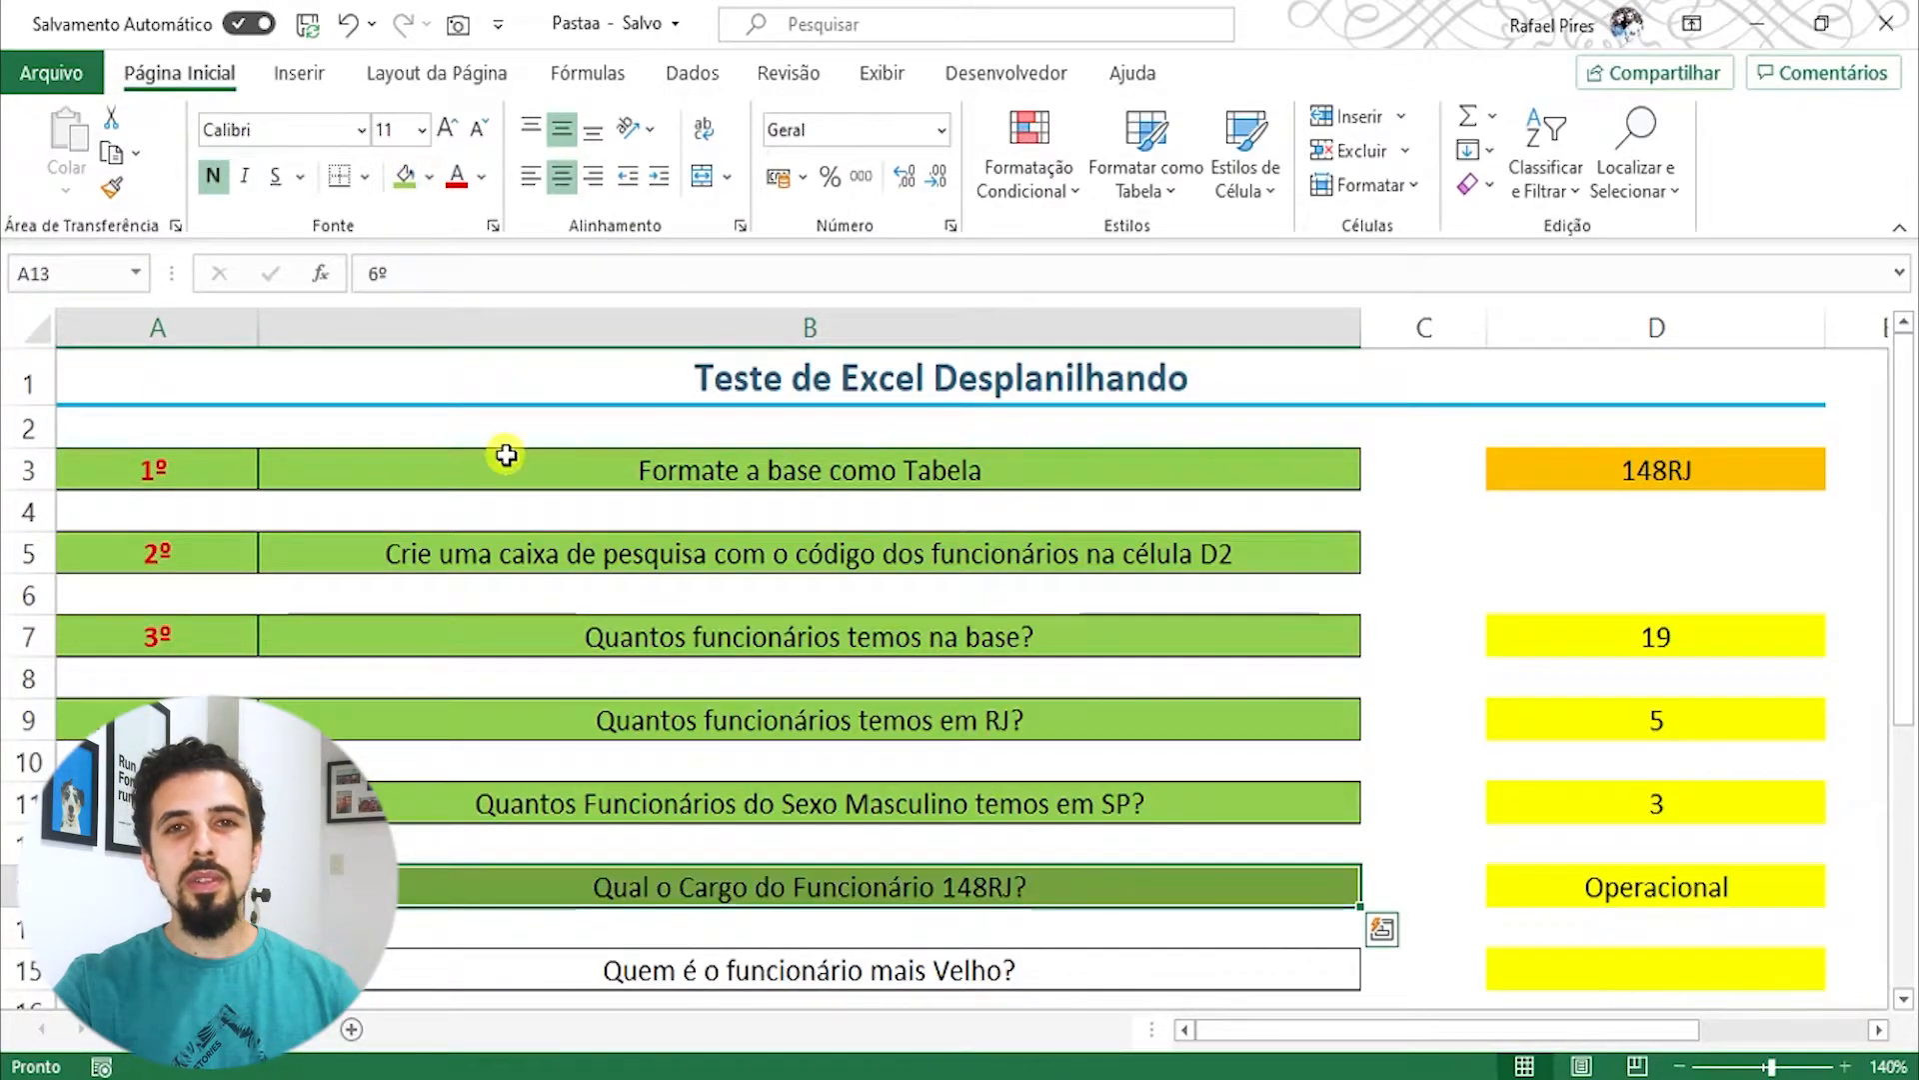
Step: Enter =MÍNIMO(base[Idade]) in C15, beside the oldest-employee question, to get the earliest date in the Idade column
scroll(550, 470, "down", 2)
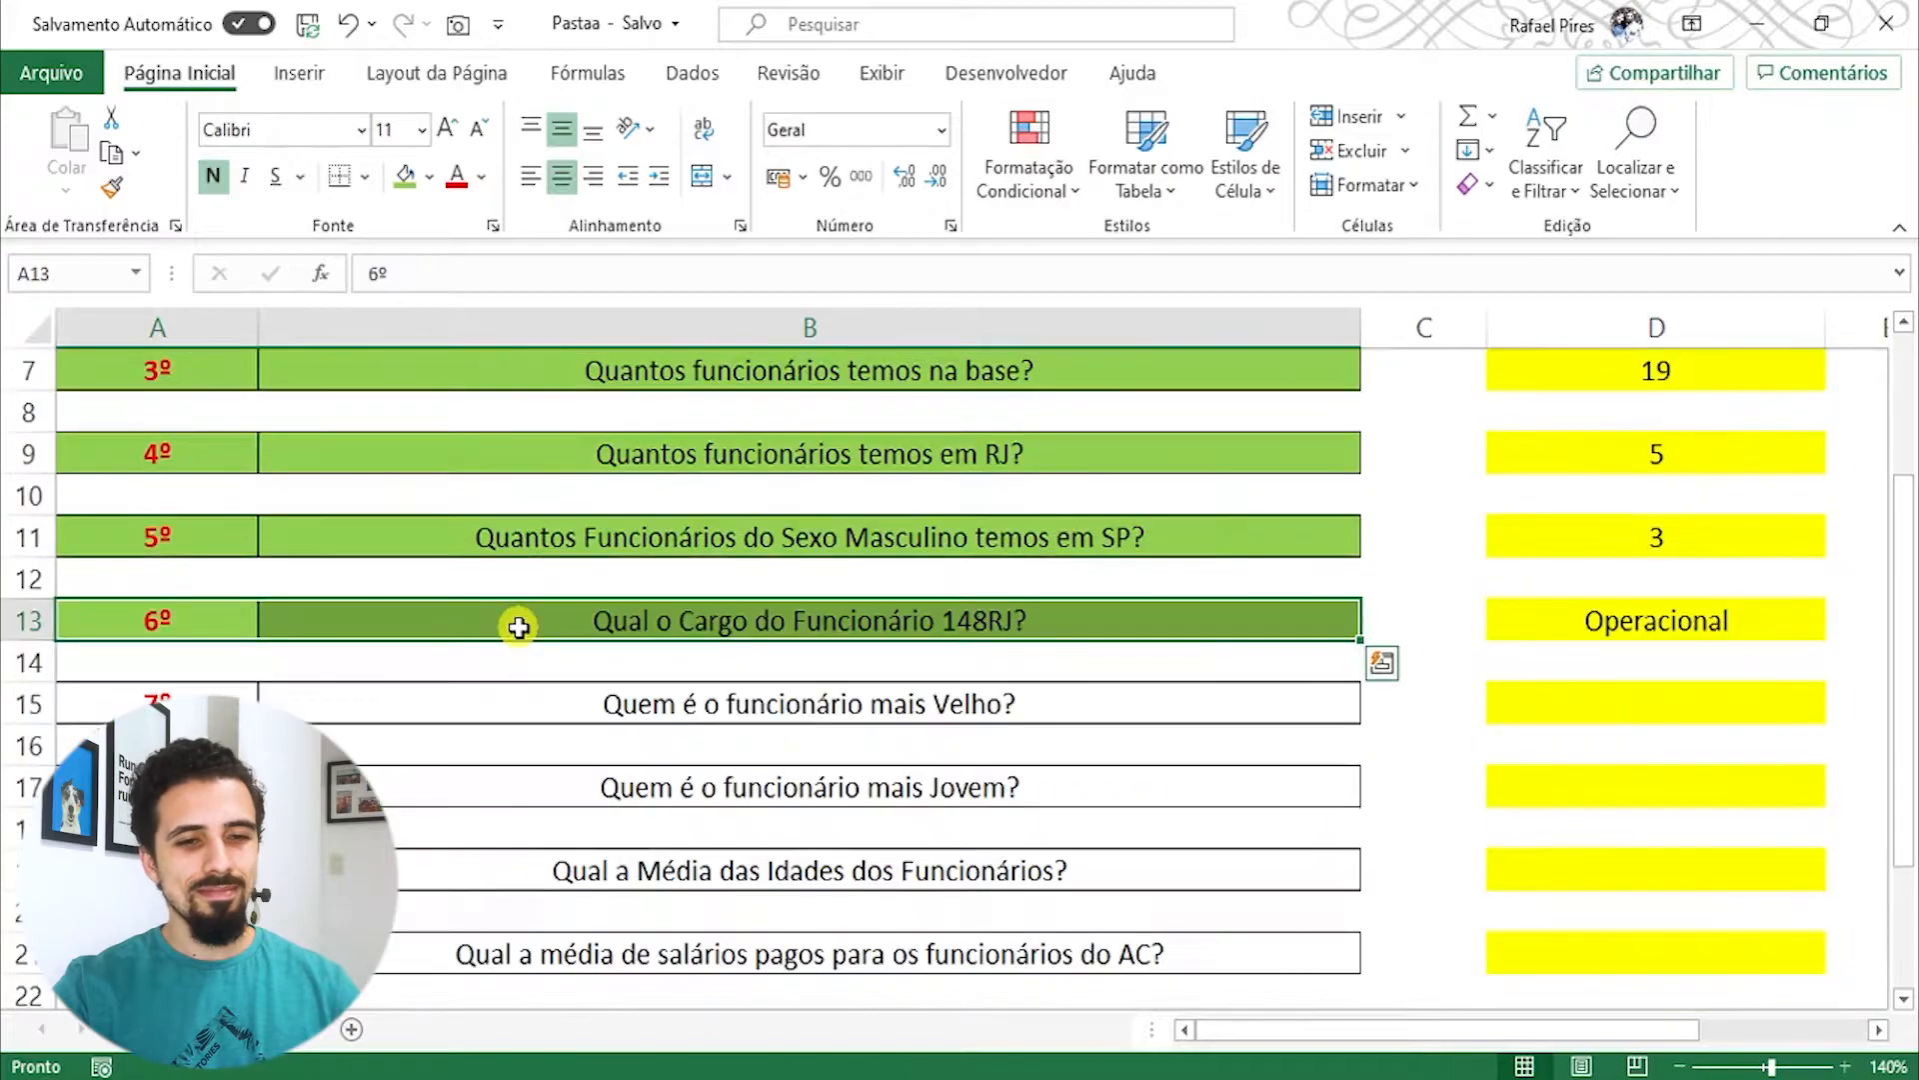
left_click(620, 713)
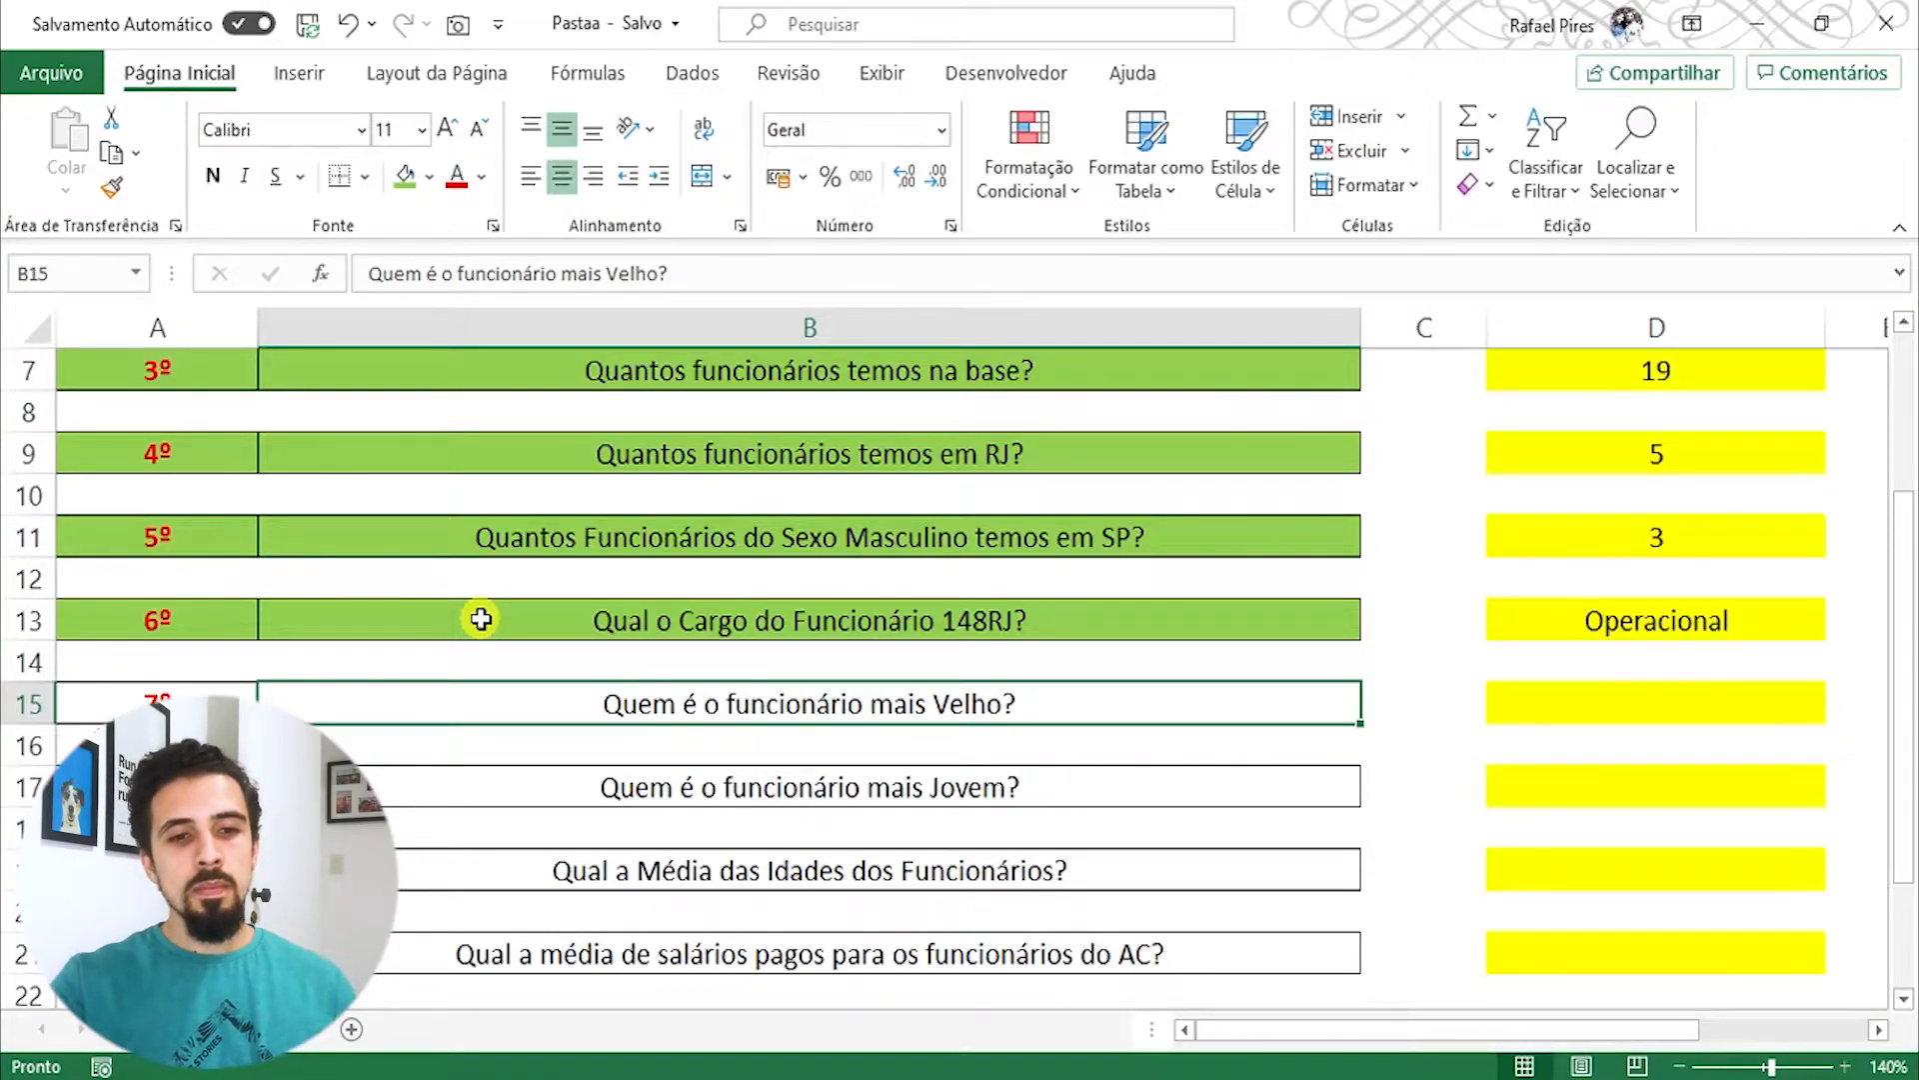
left_click(1401, 706)
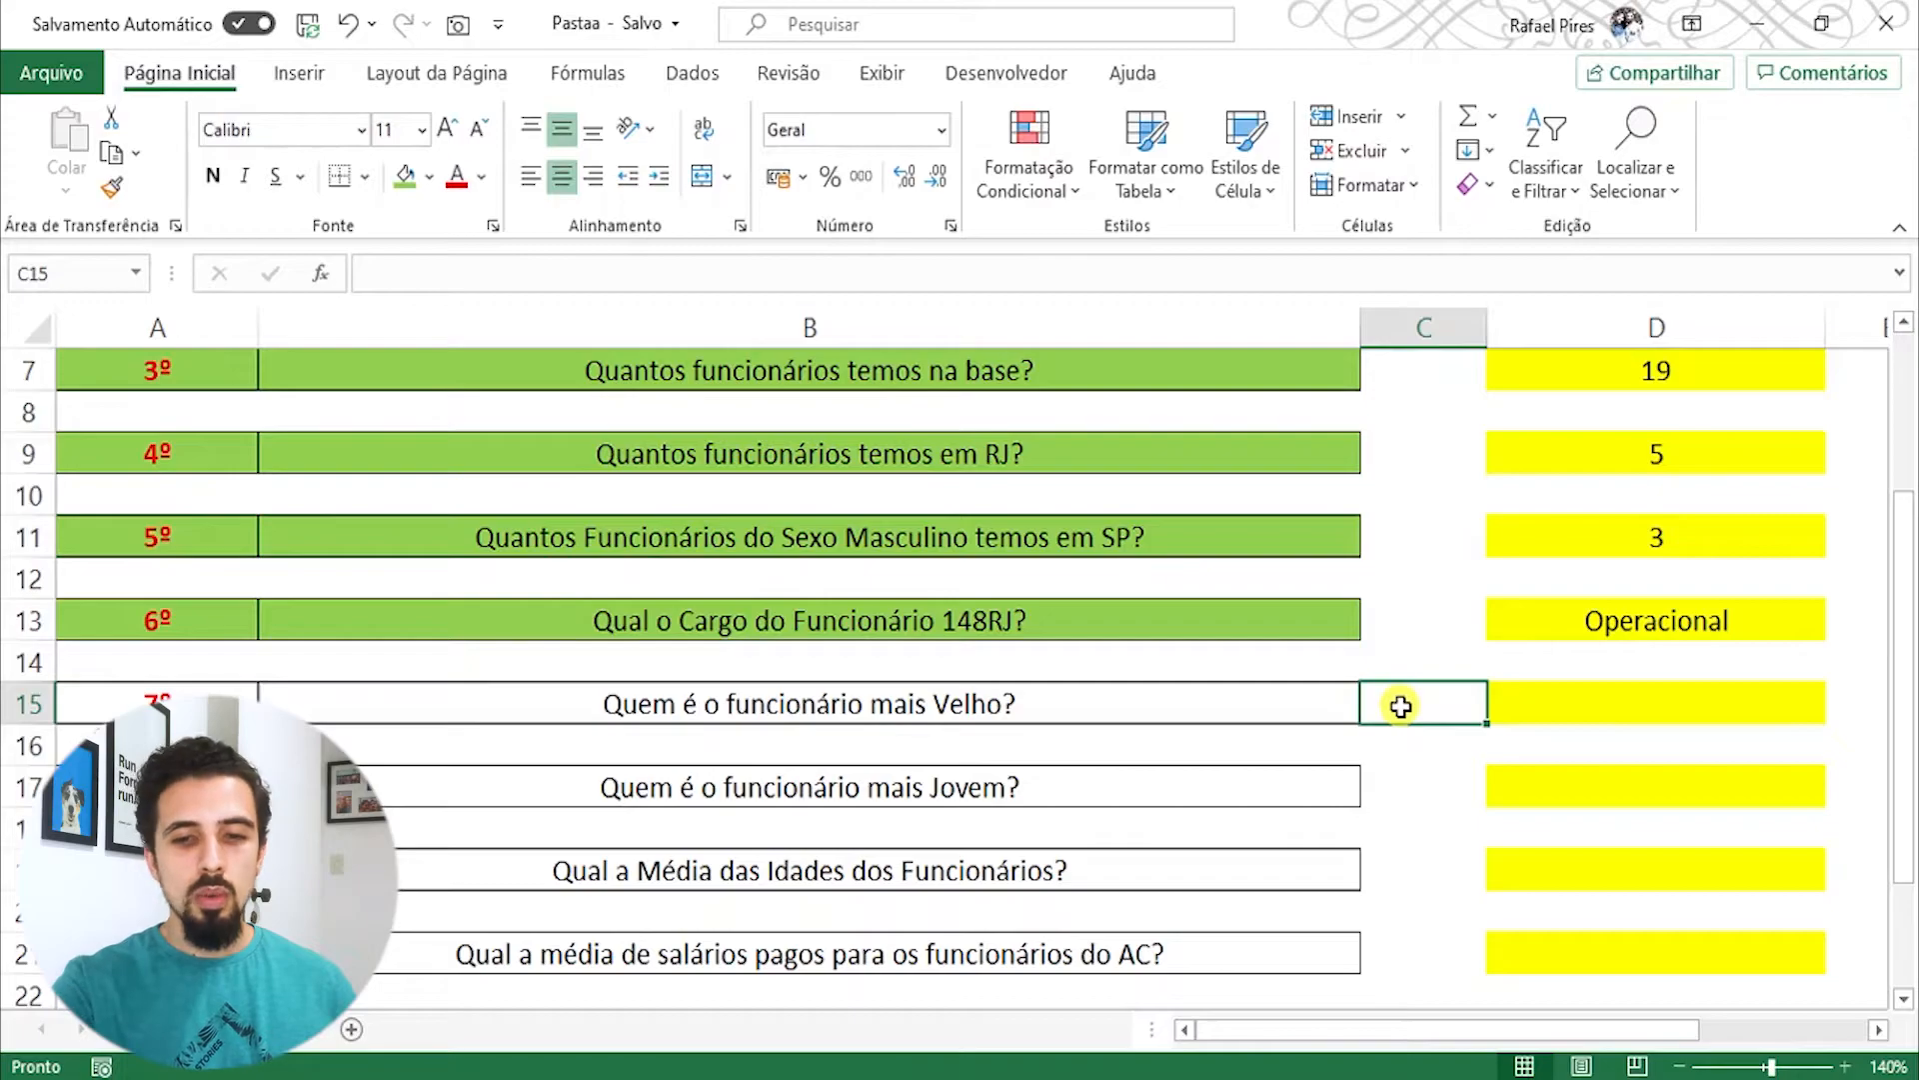
type("=mínim")
key("Tab")
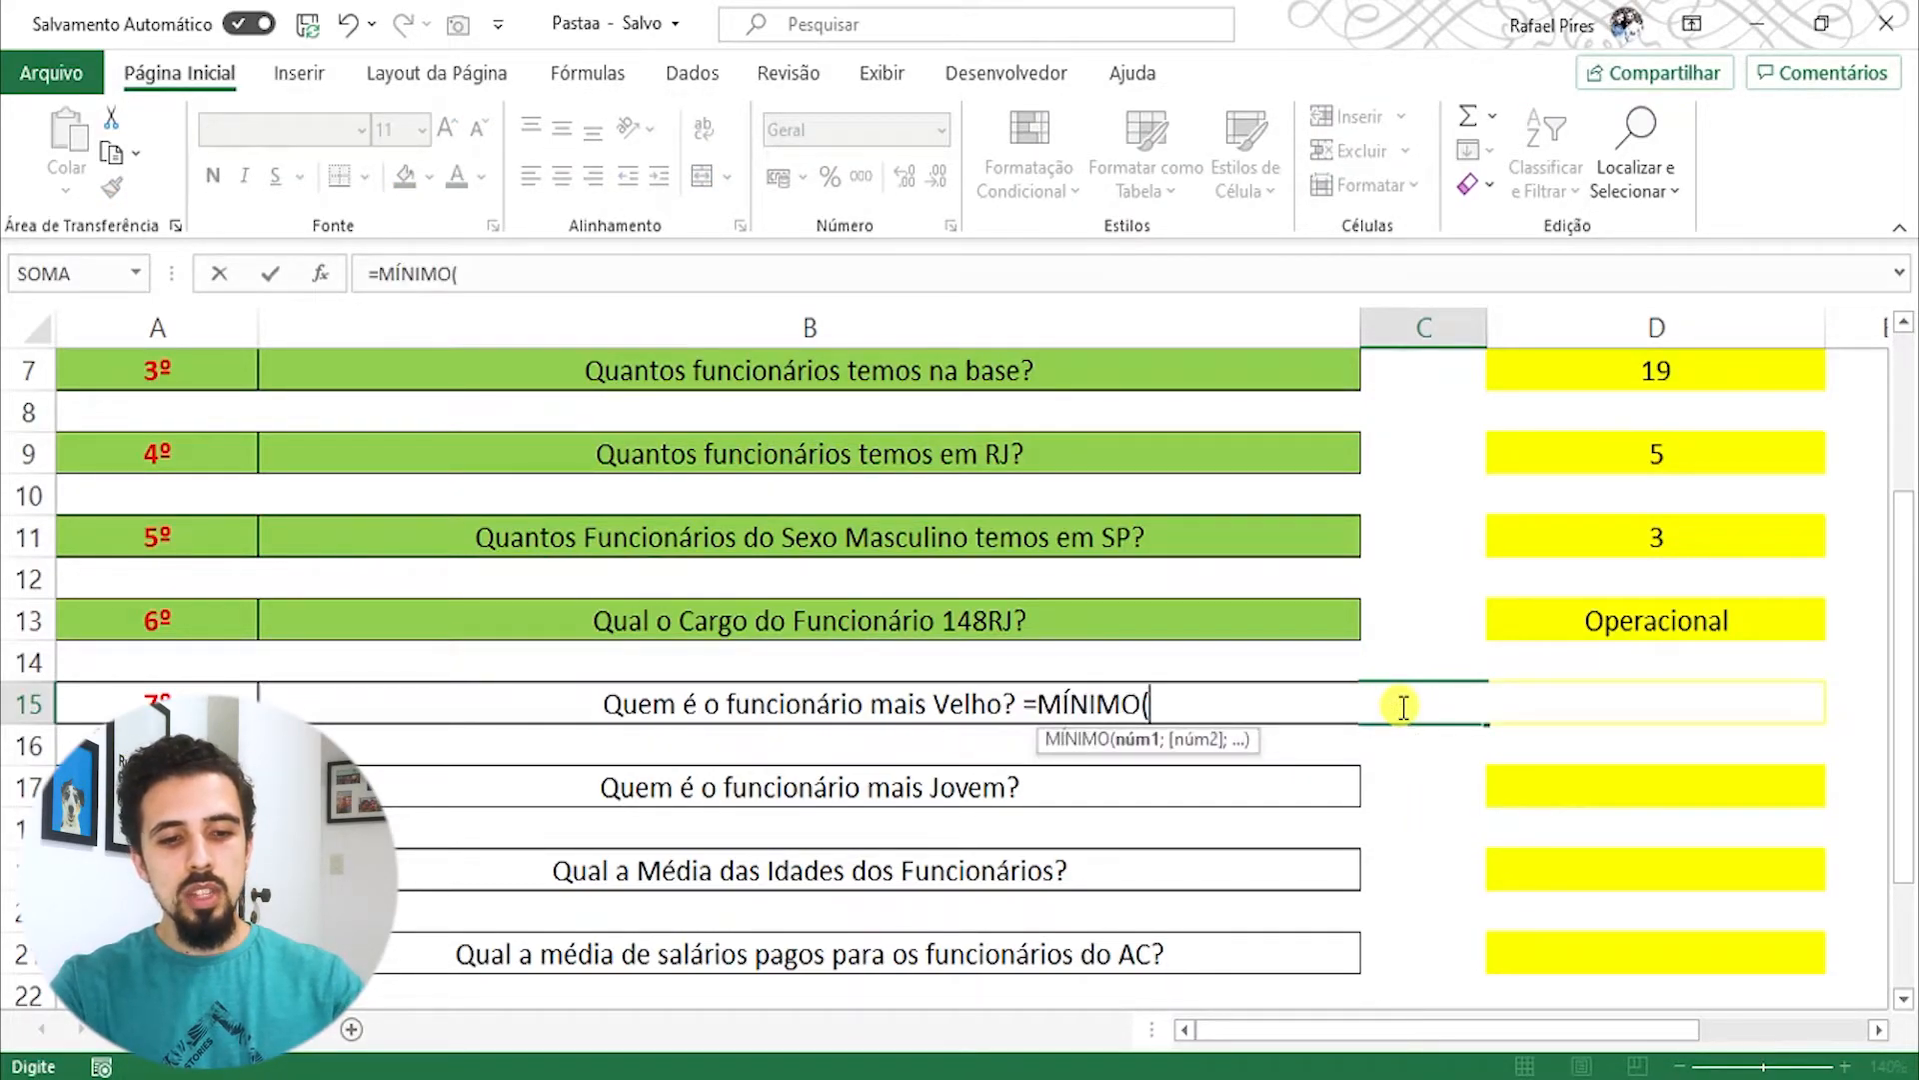
type("base")
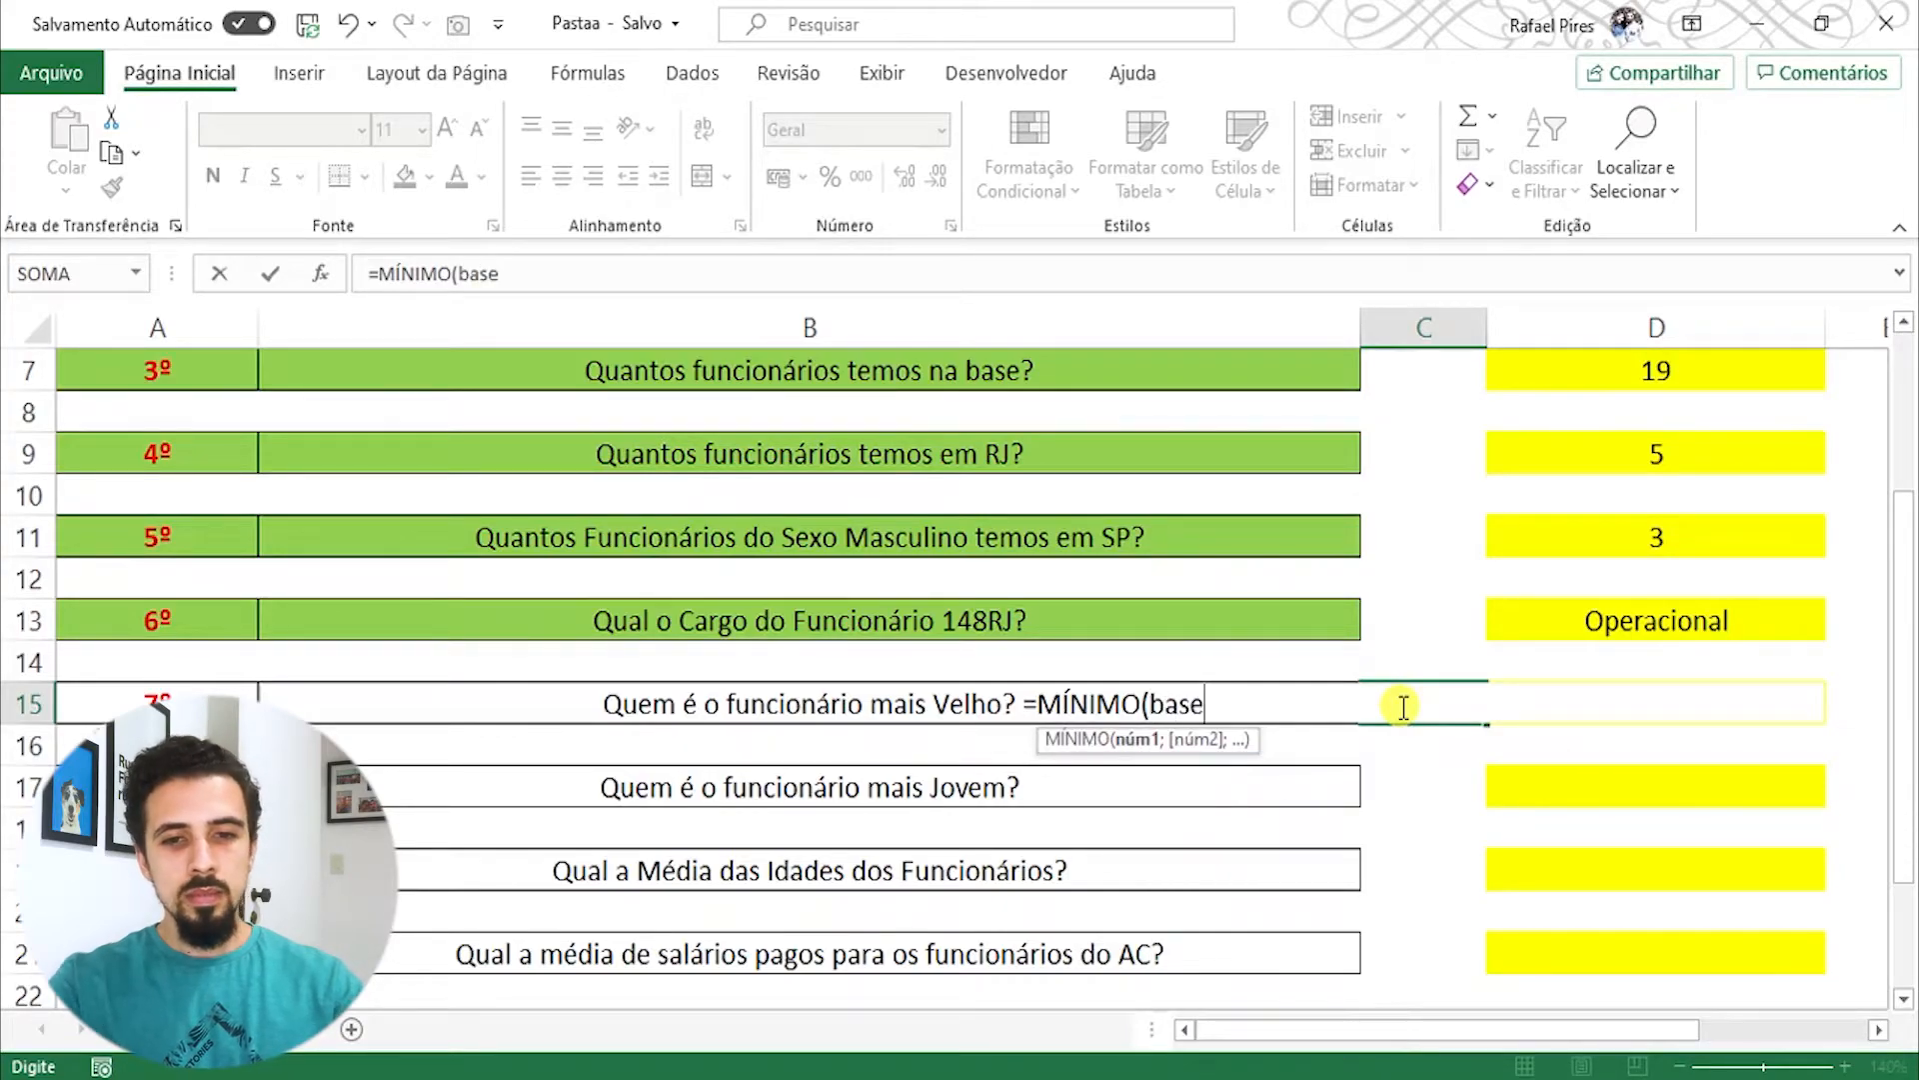
type("[")
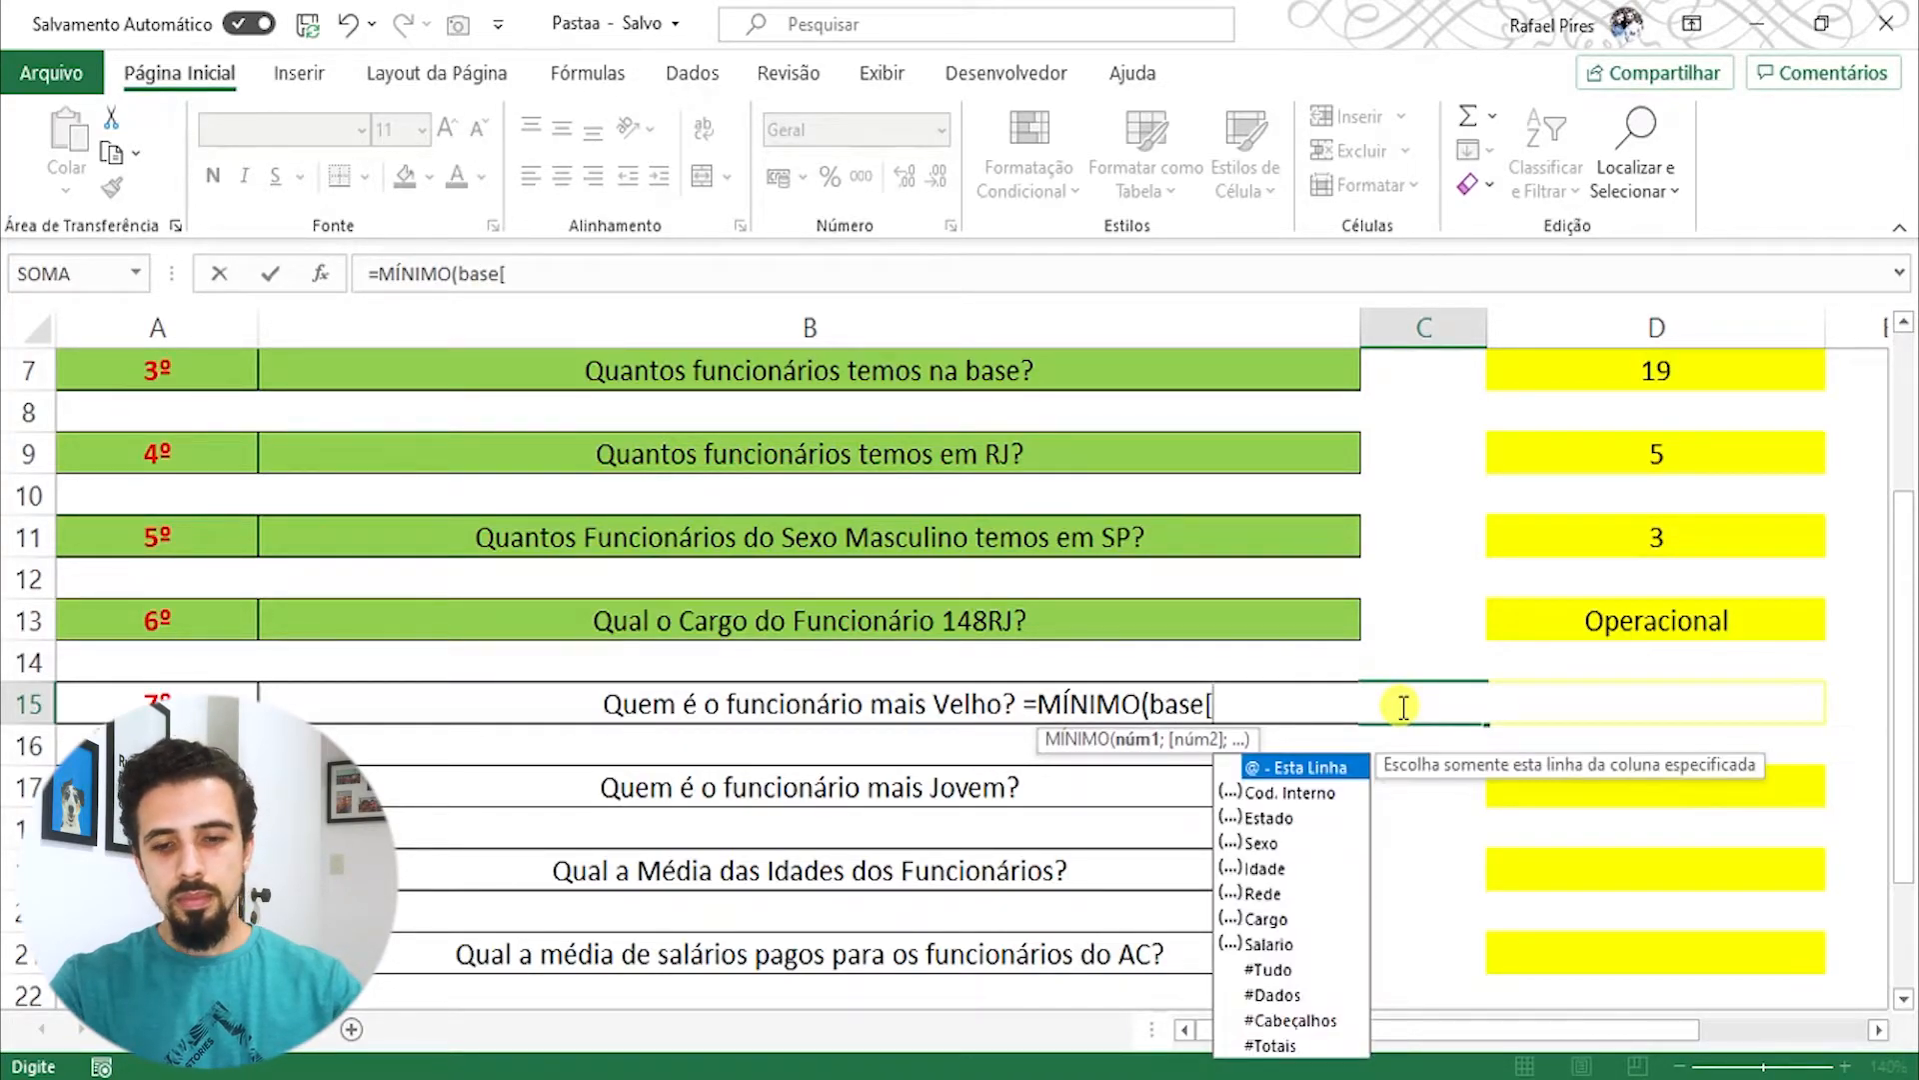
key("Down")
key("Down")
key("Down")
key("Down")
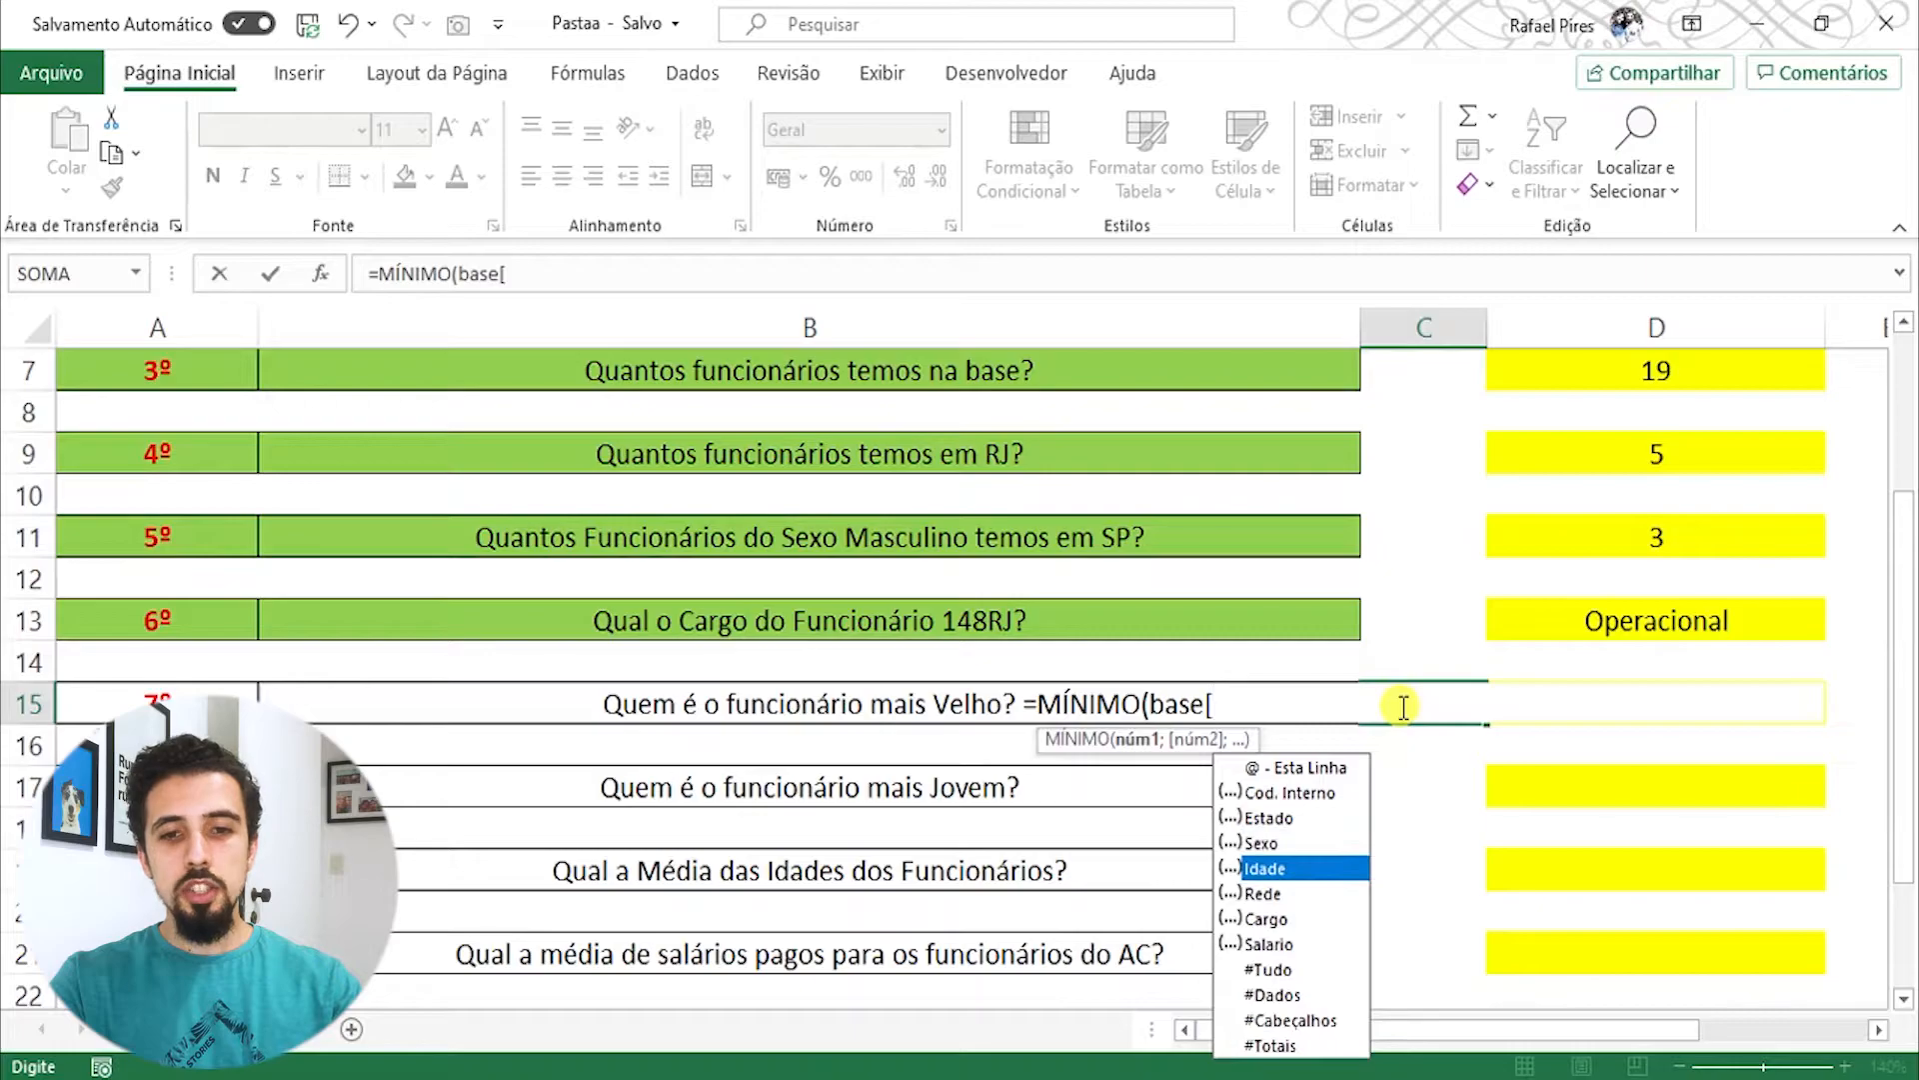
key("Tab")
type("])")
key("Return")
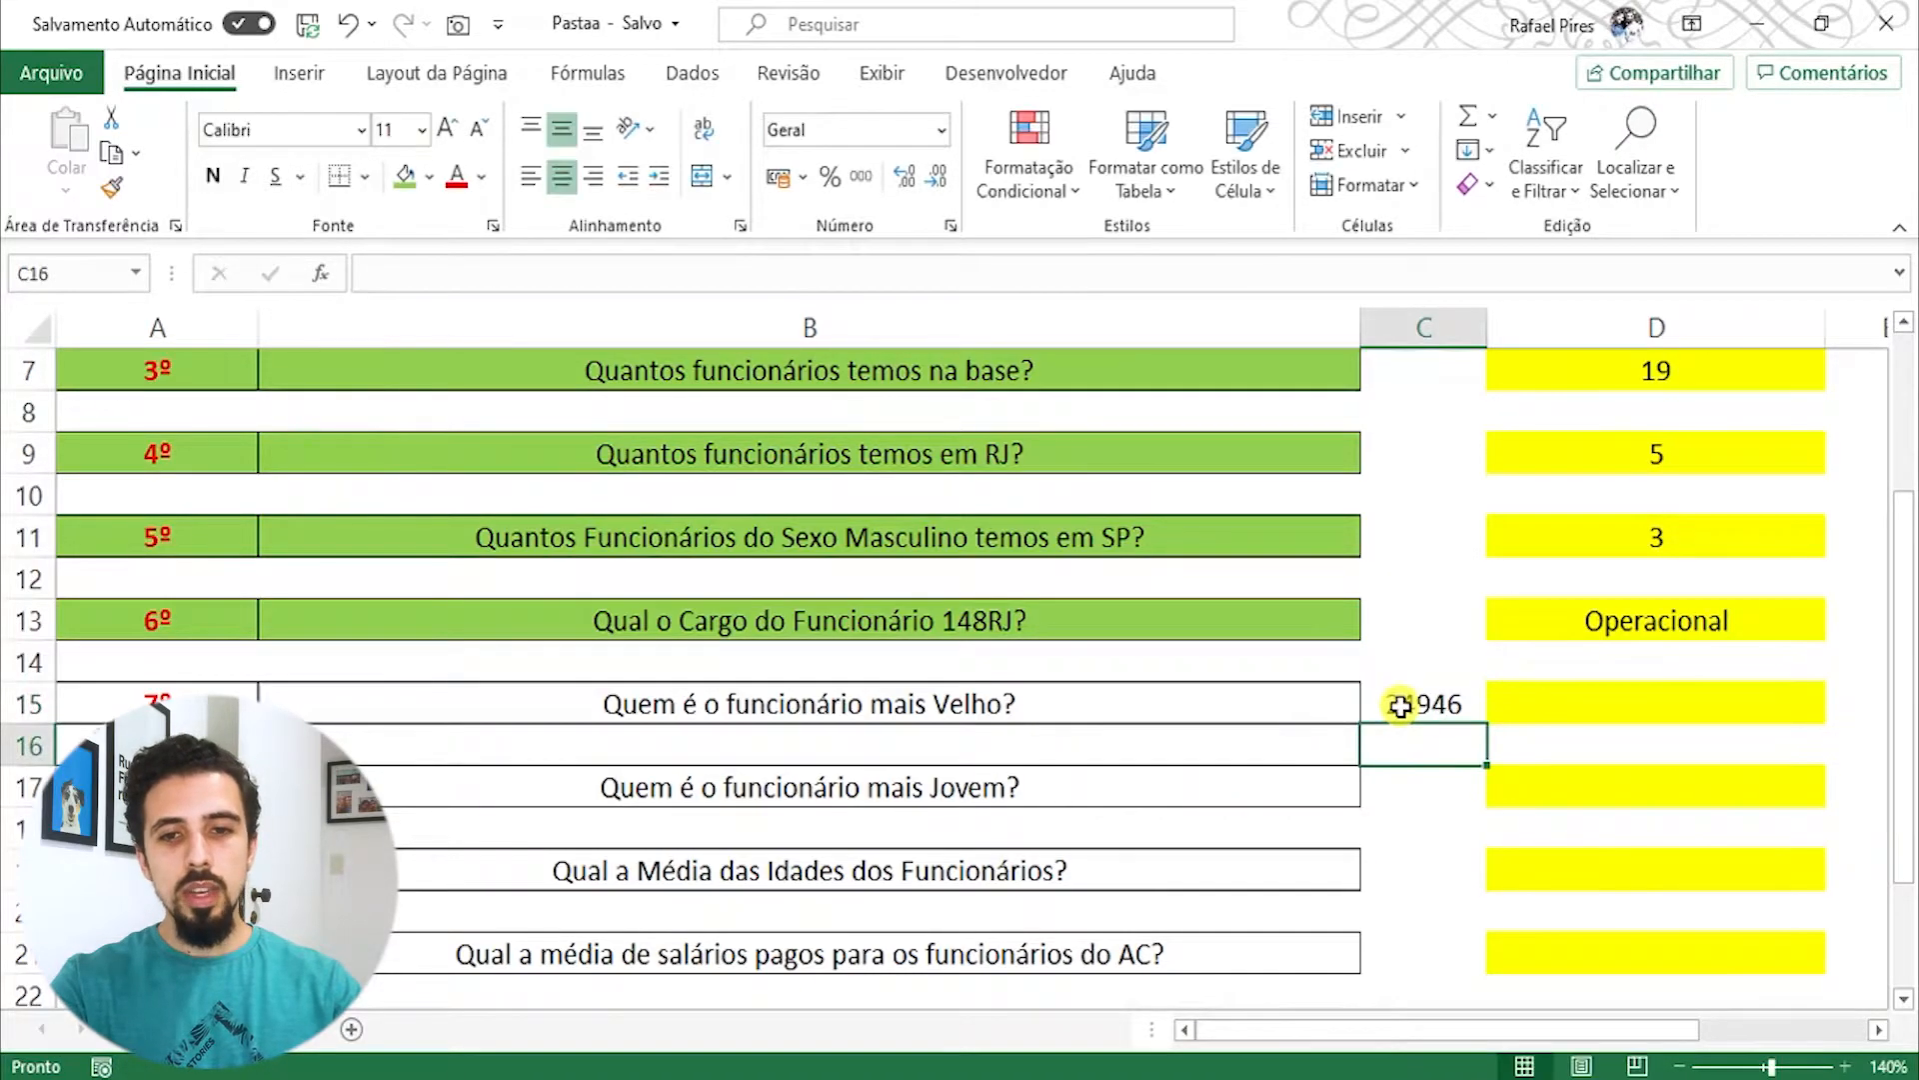
Step: Start a PROCV formula in D15 with the minimum in C15 as its lookup value
left_click(1399, 704)
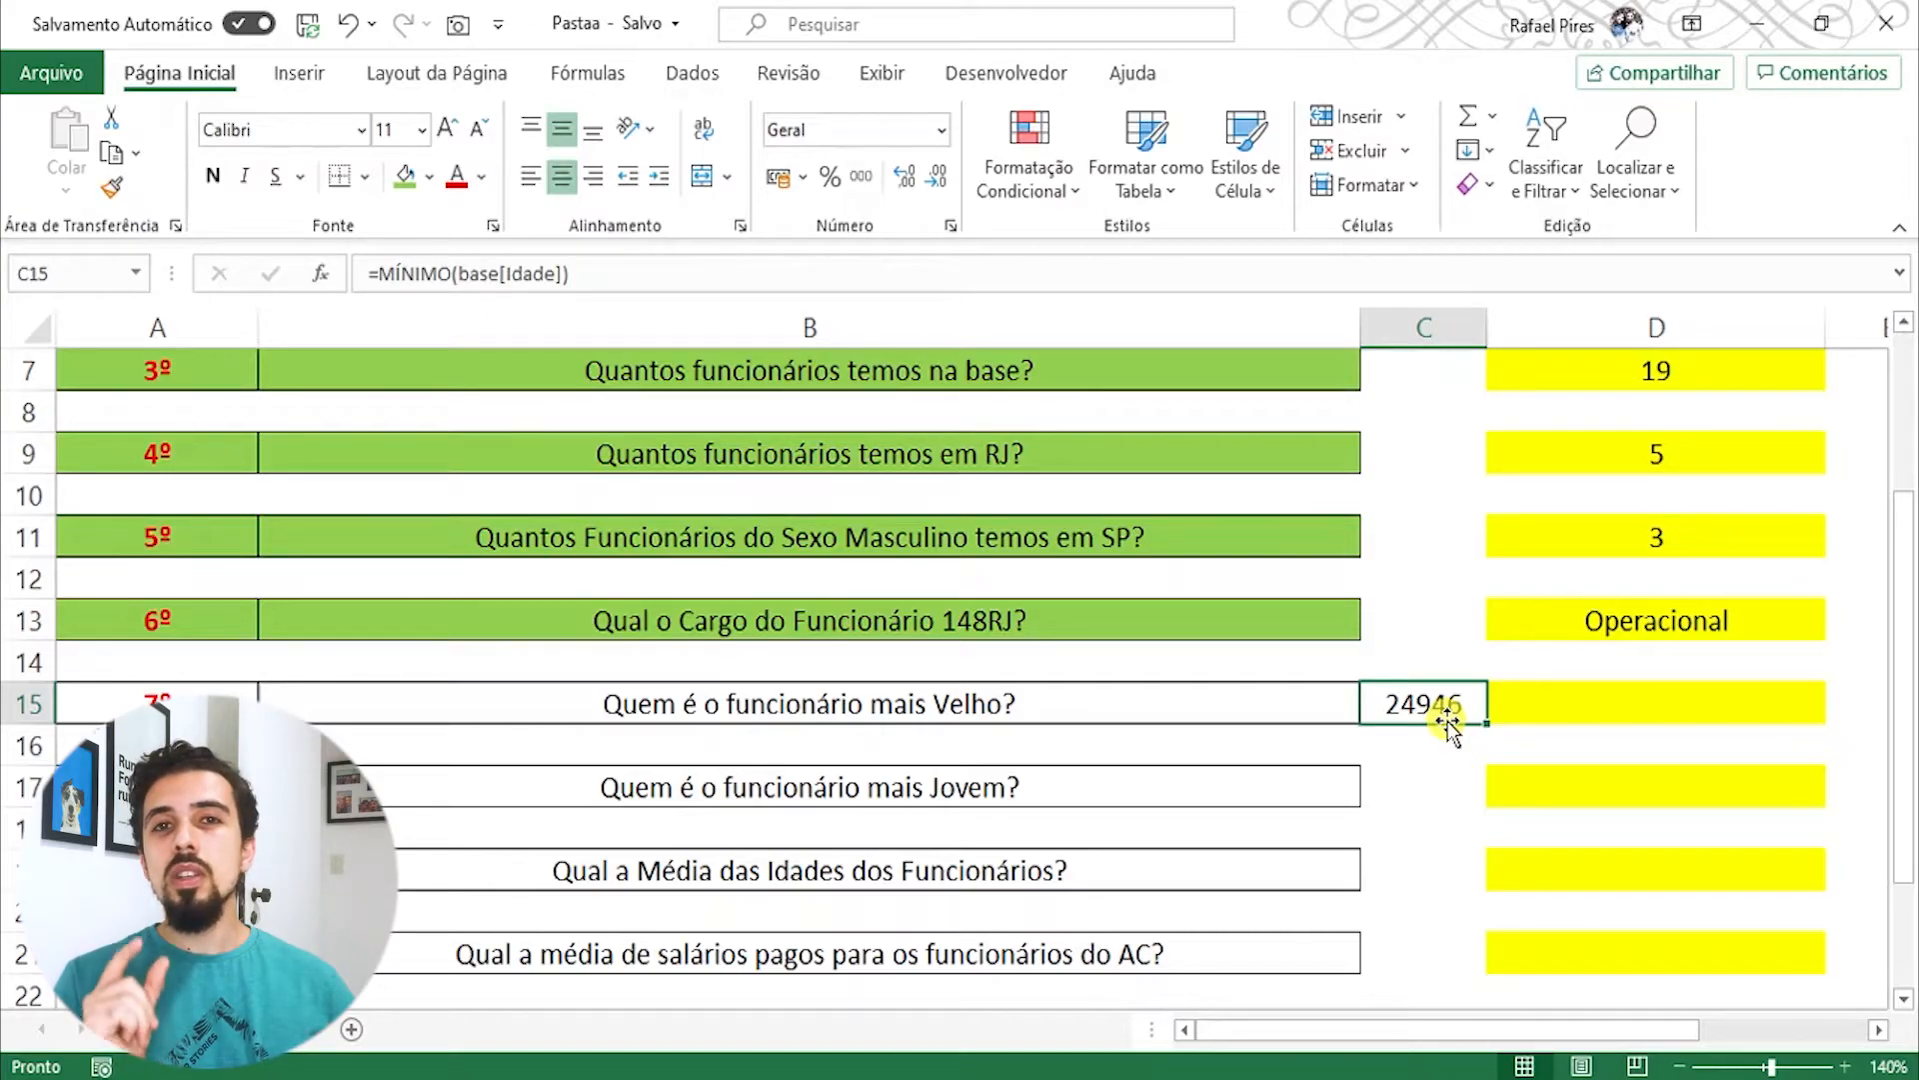
key("Right")
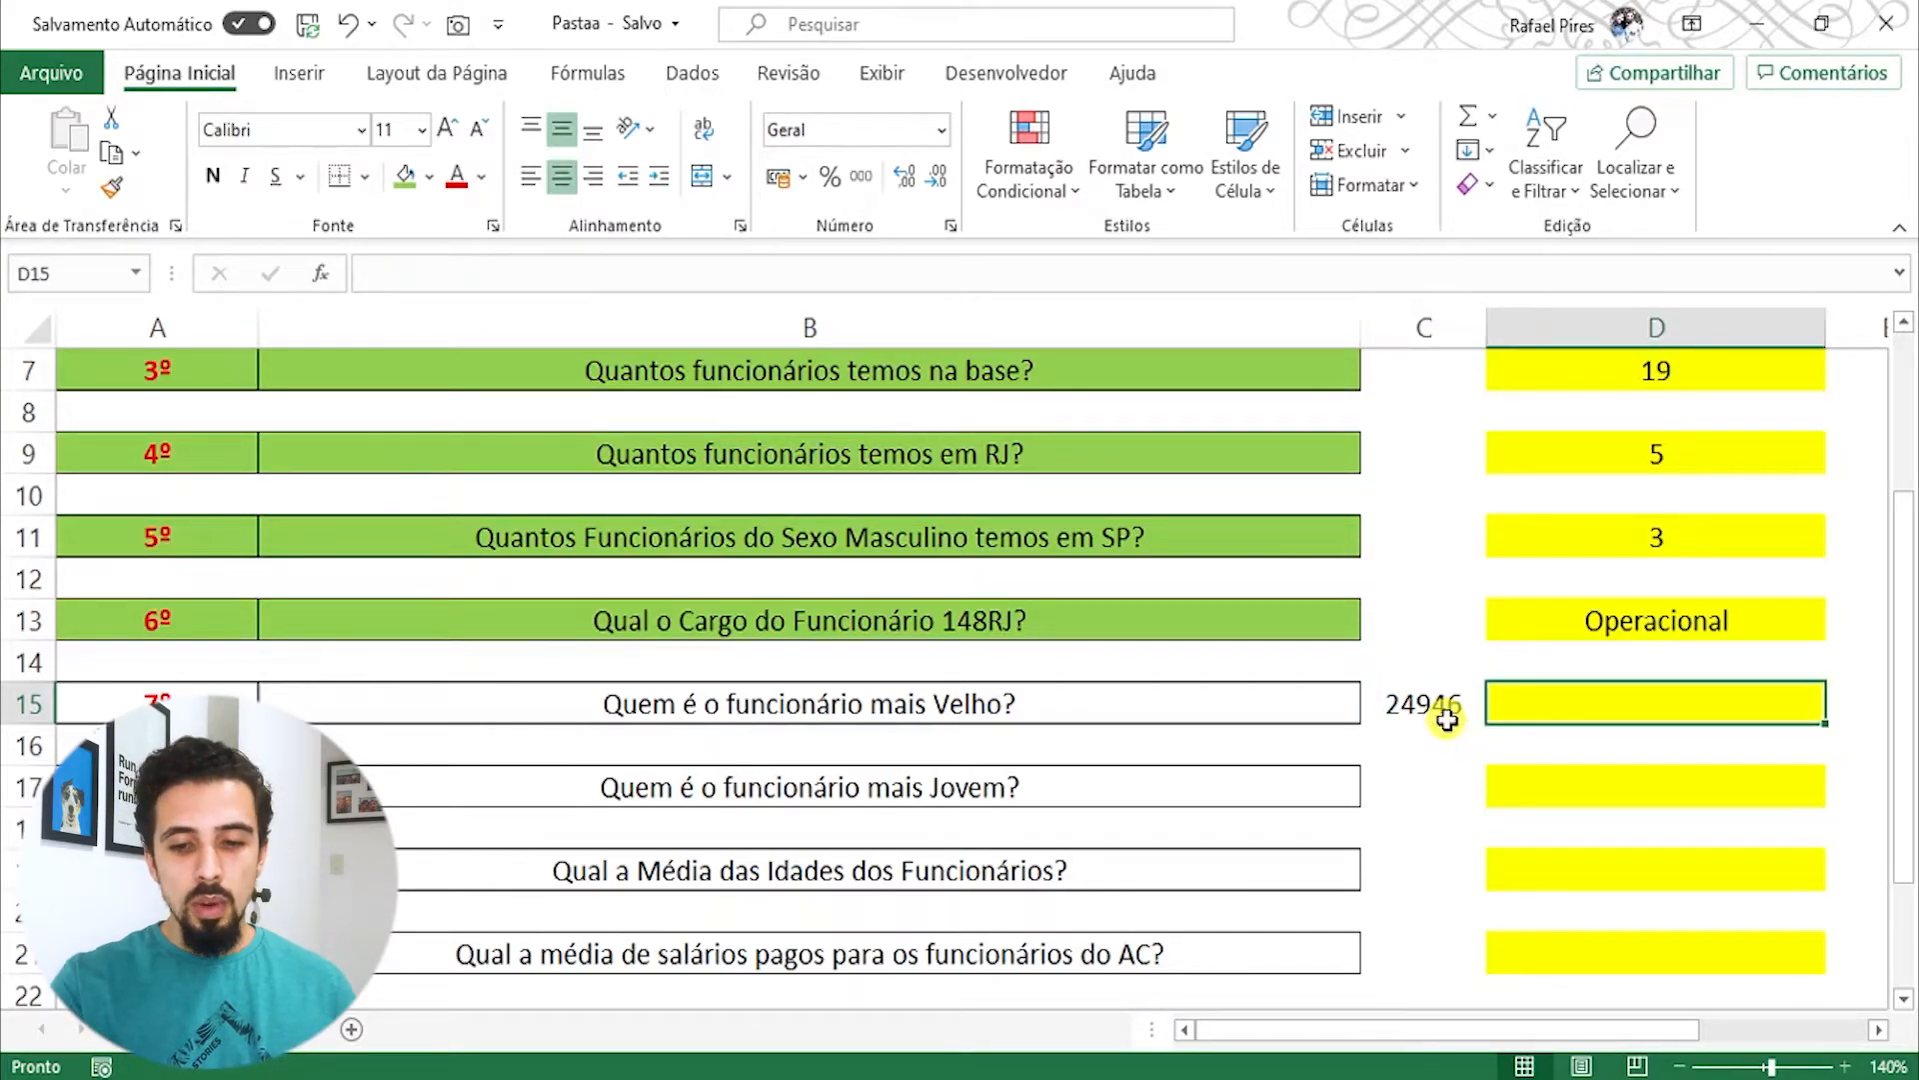
type("=")
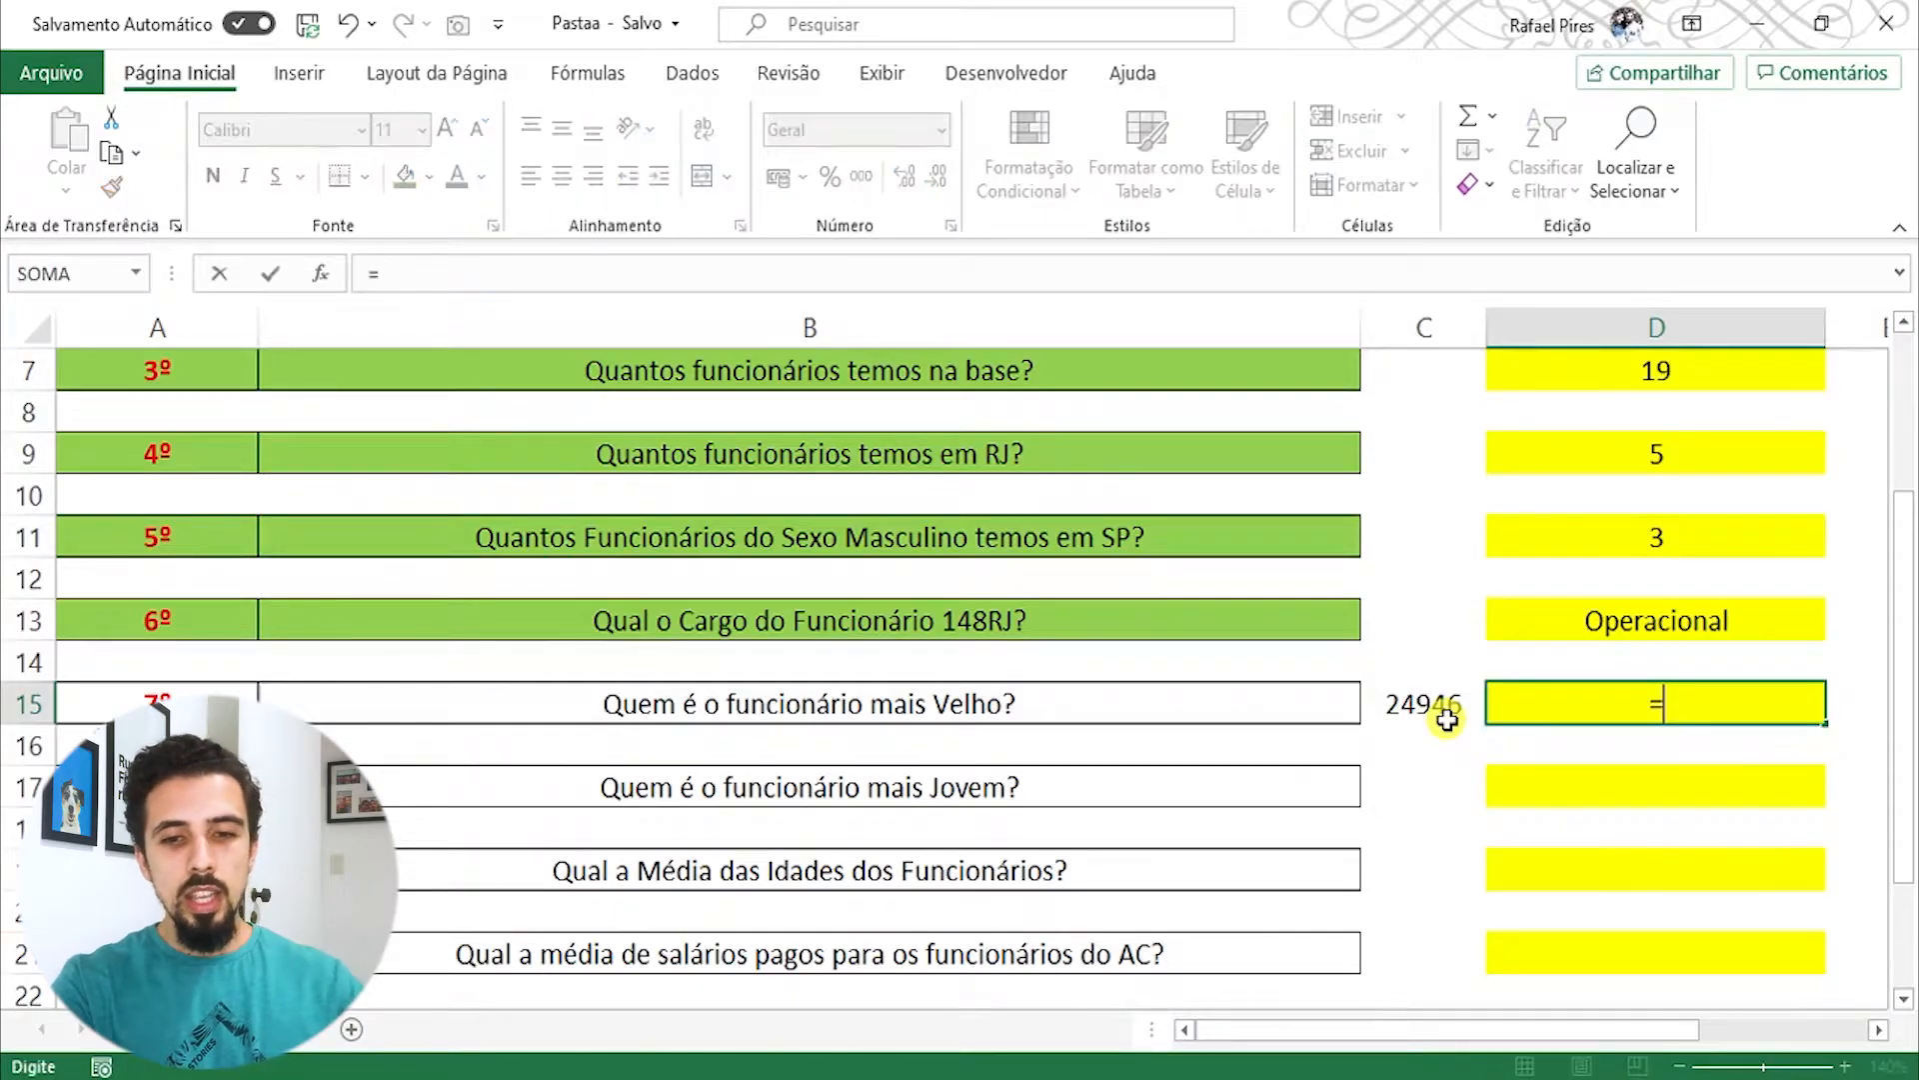
type("procv")
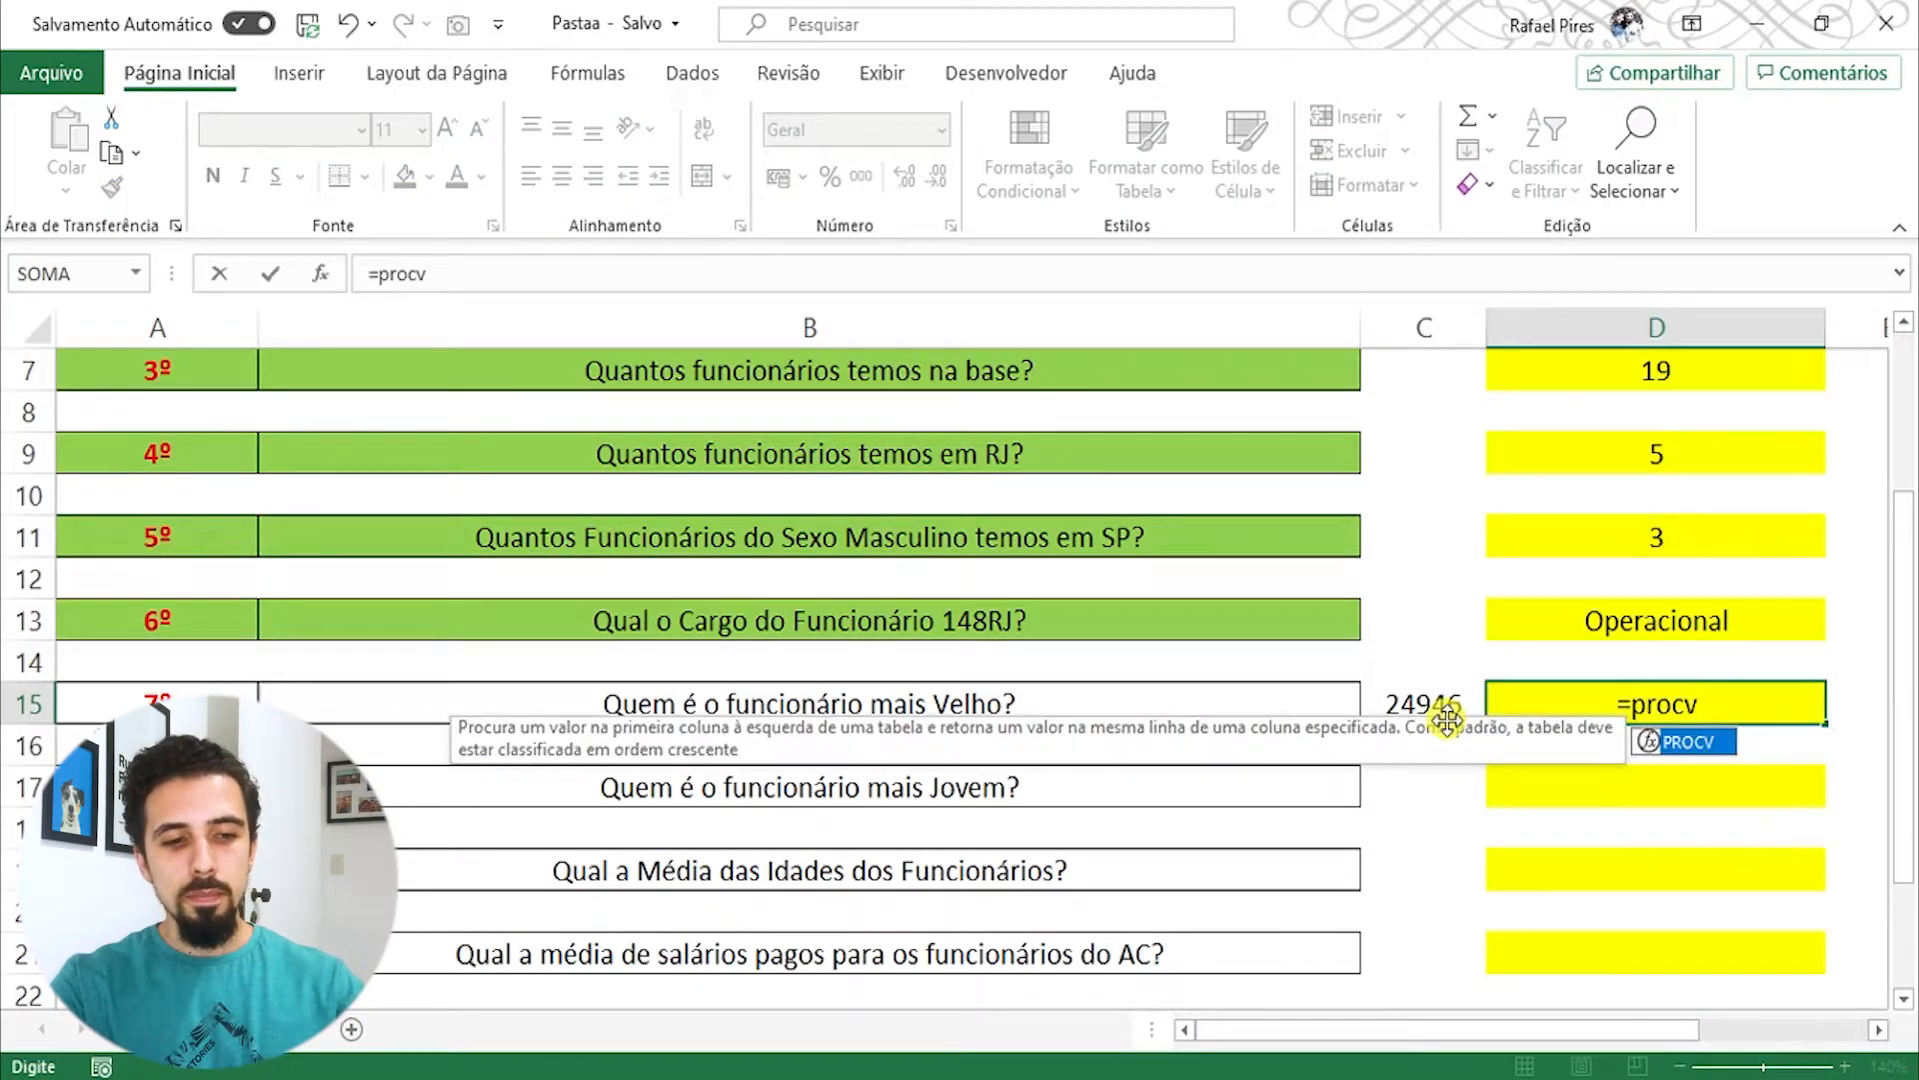
key("Tab")
left_click(1444, 703)
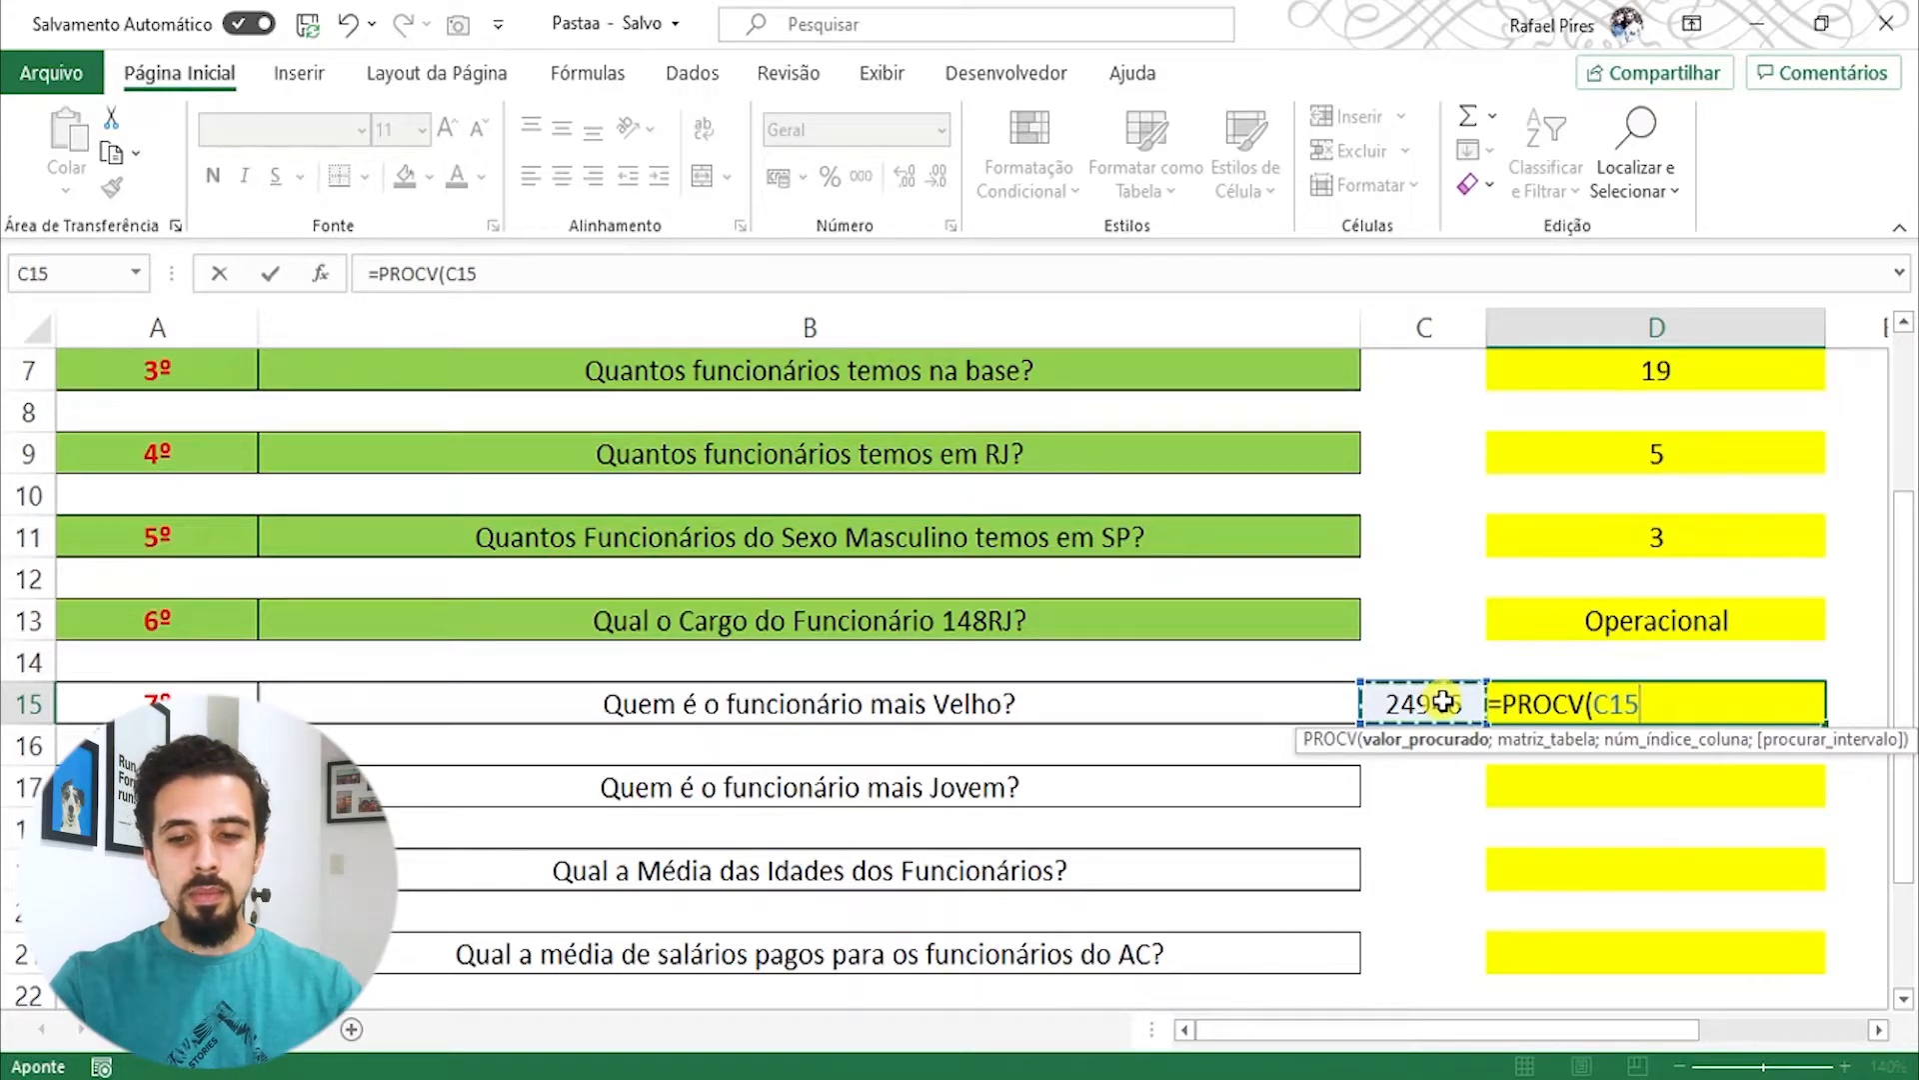
type(";")
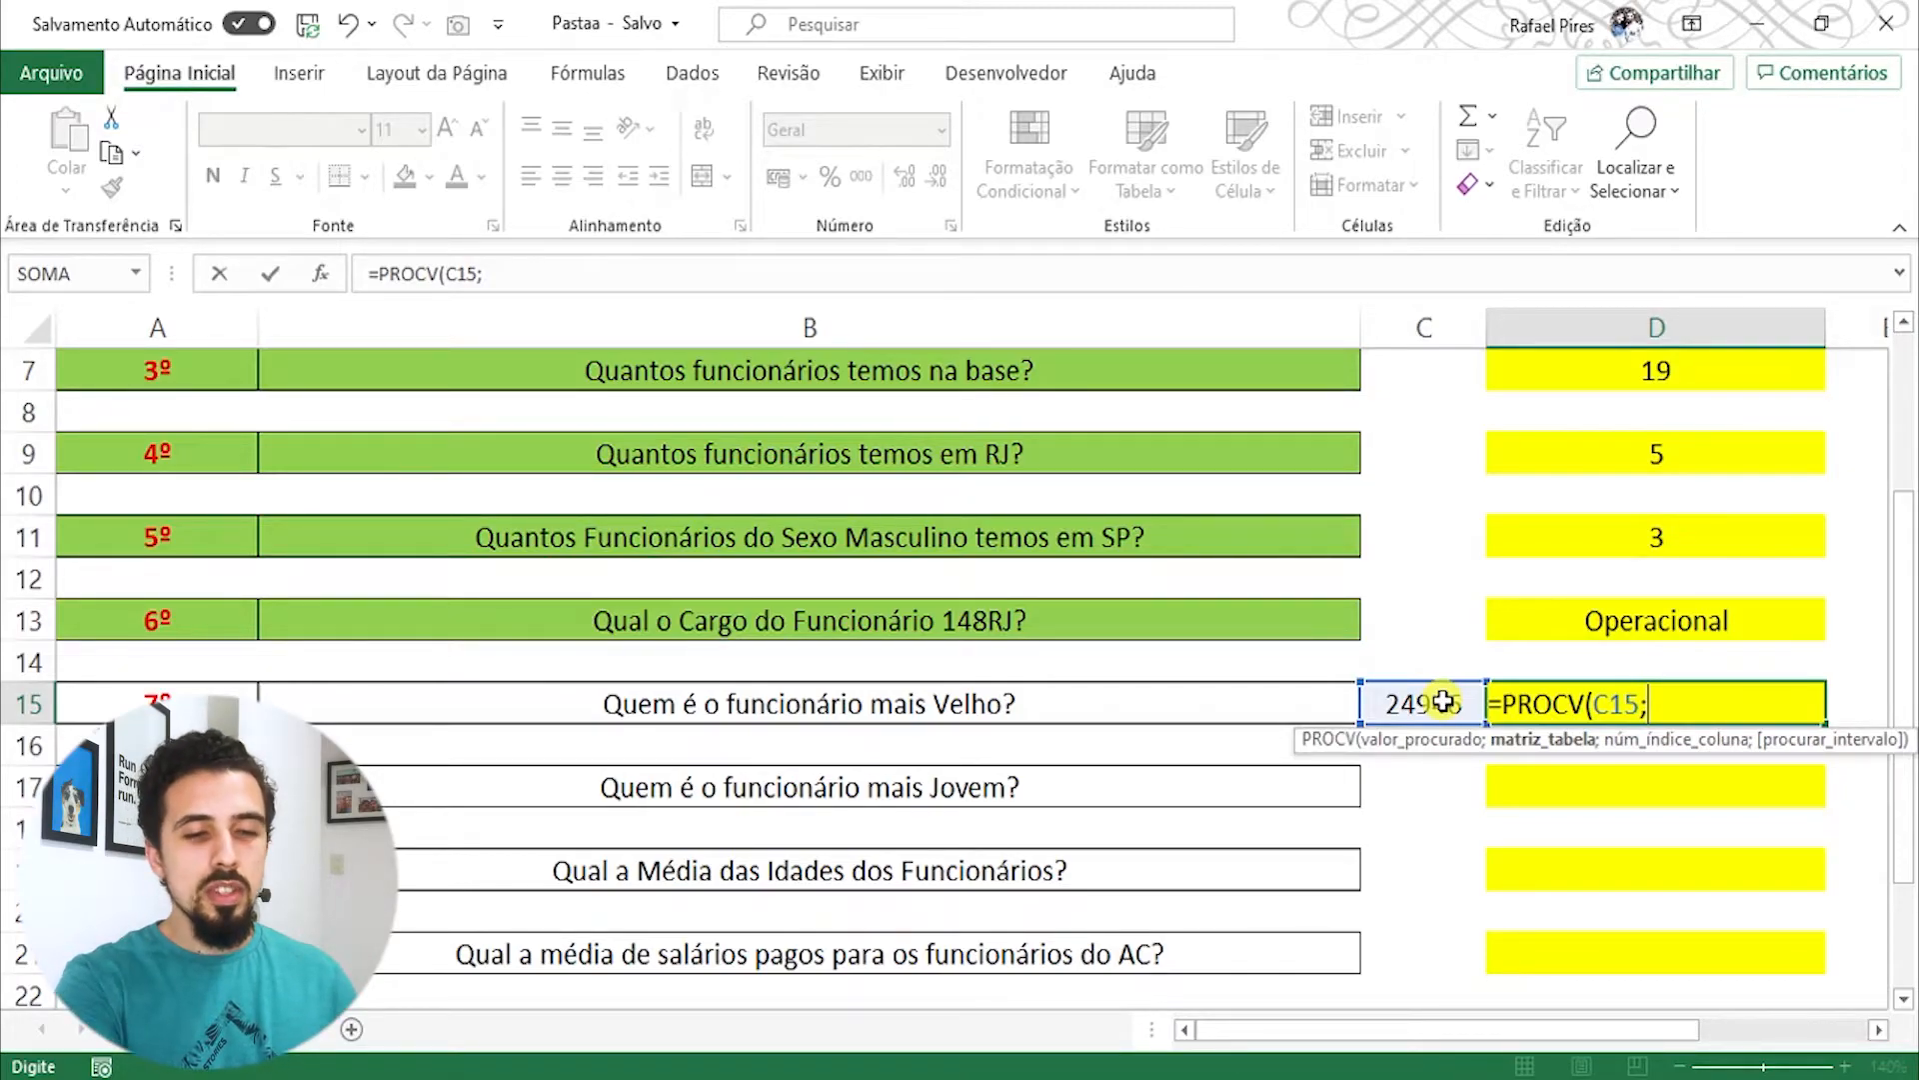
Step: Nest an ESCOLHER function as PROCV's table array, with {1\2} as its index number
type("escol")
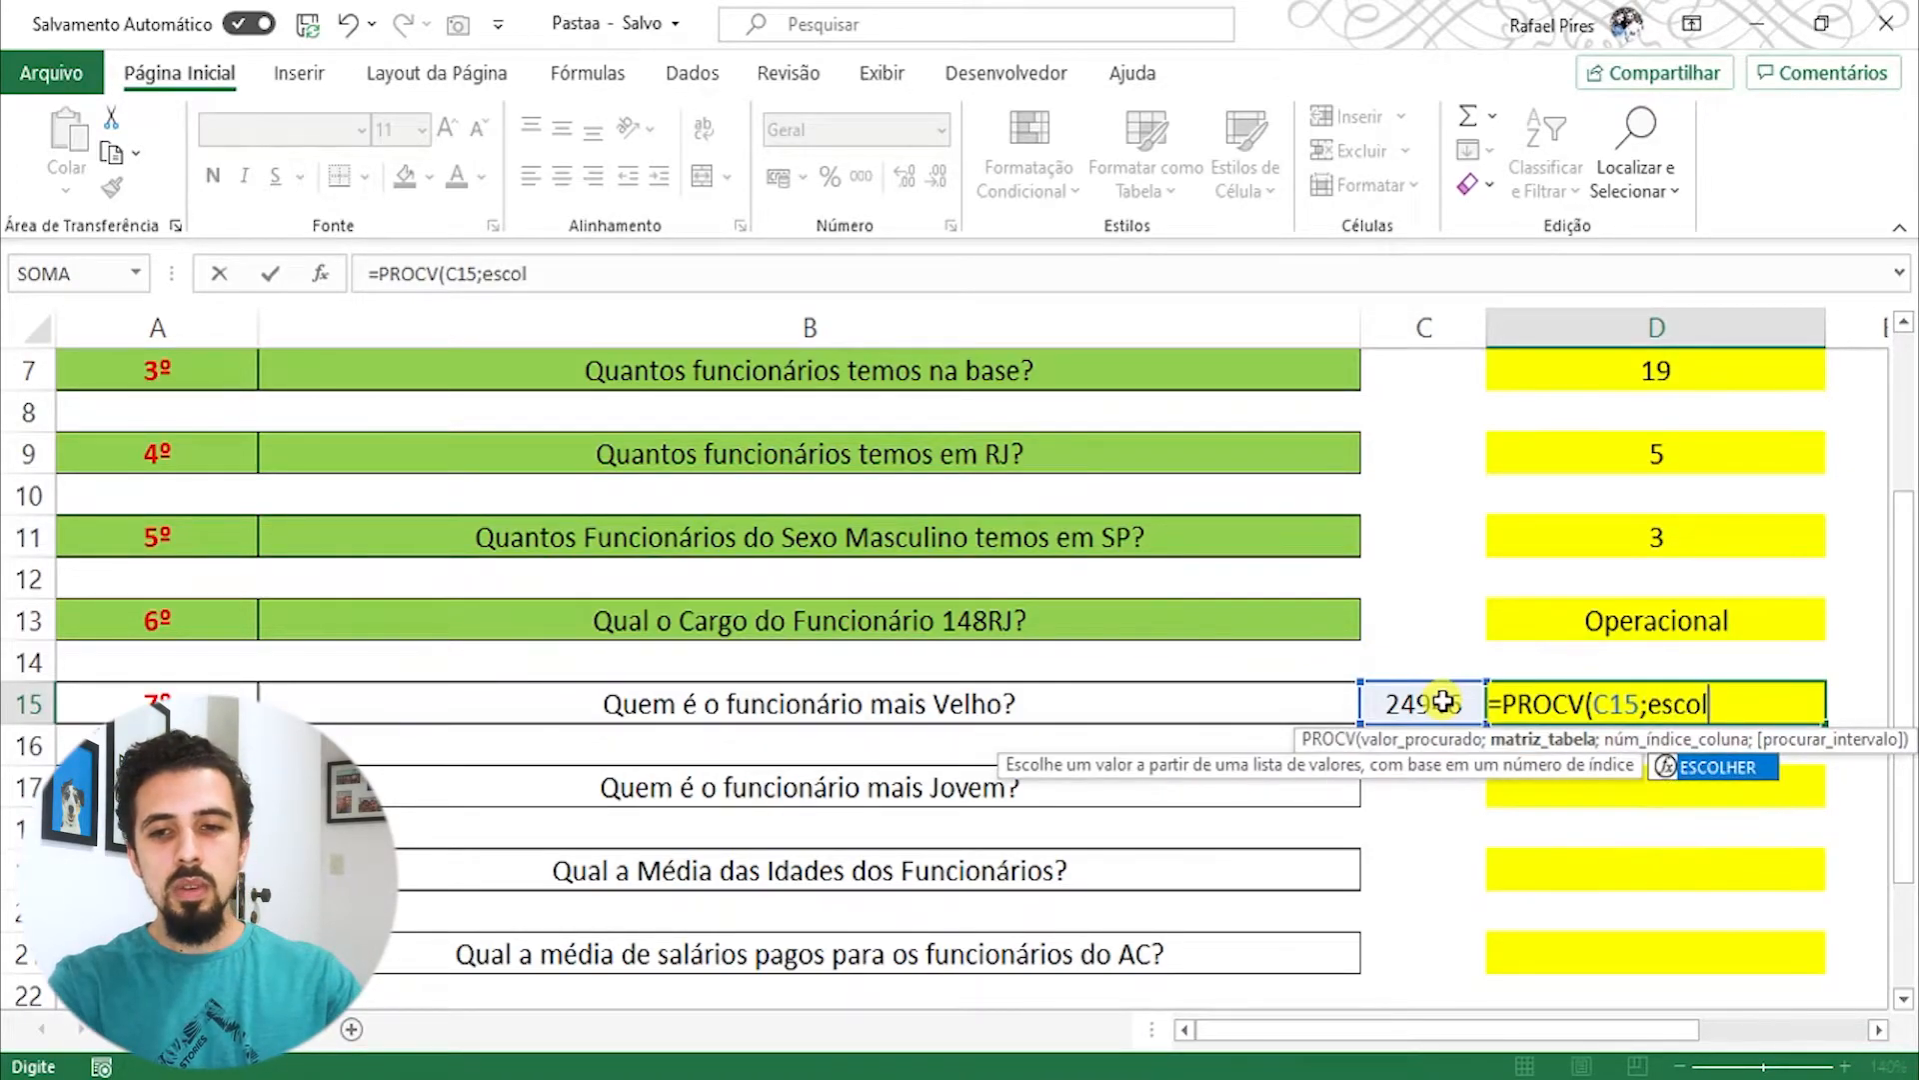
key("Tab")
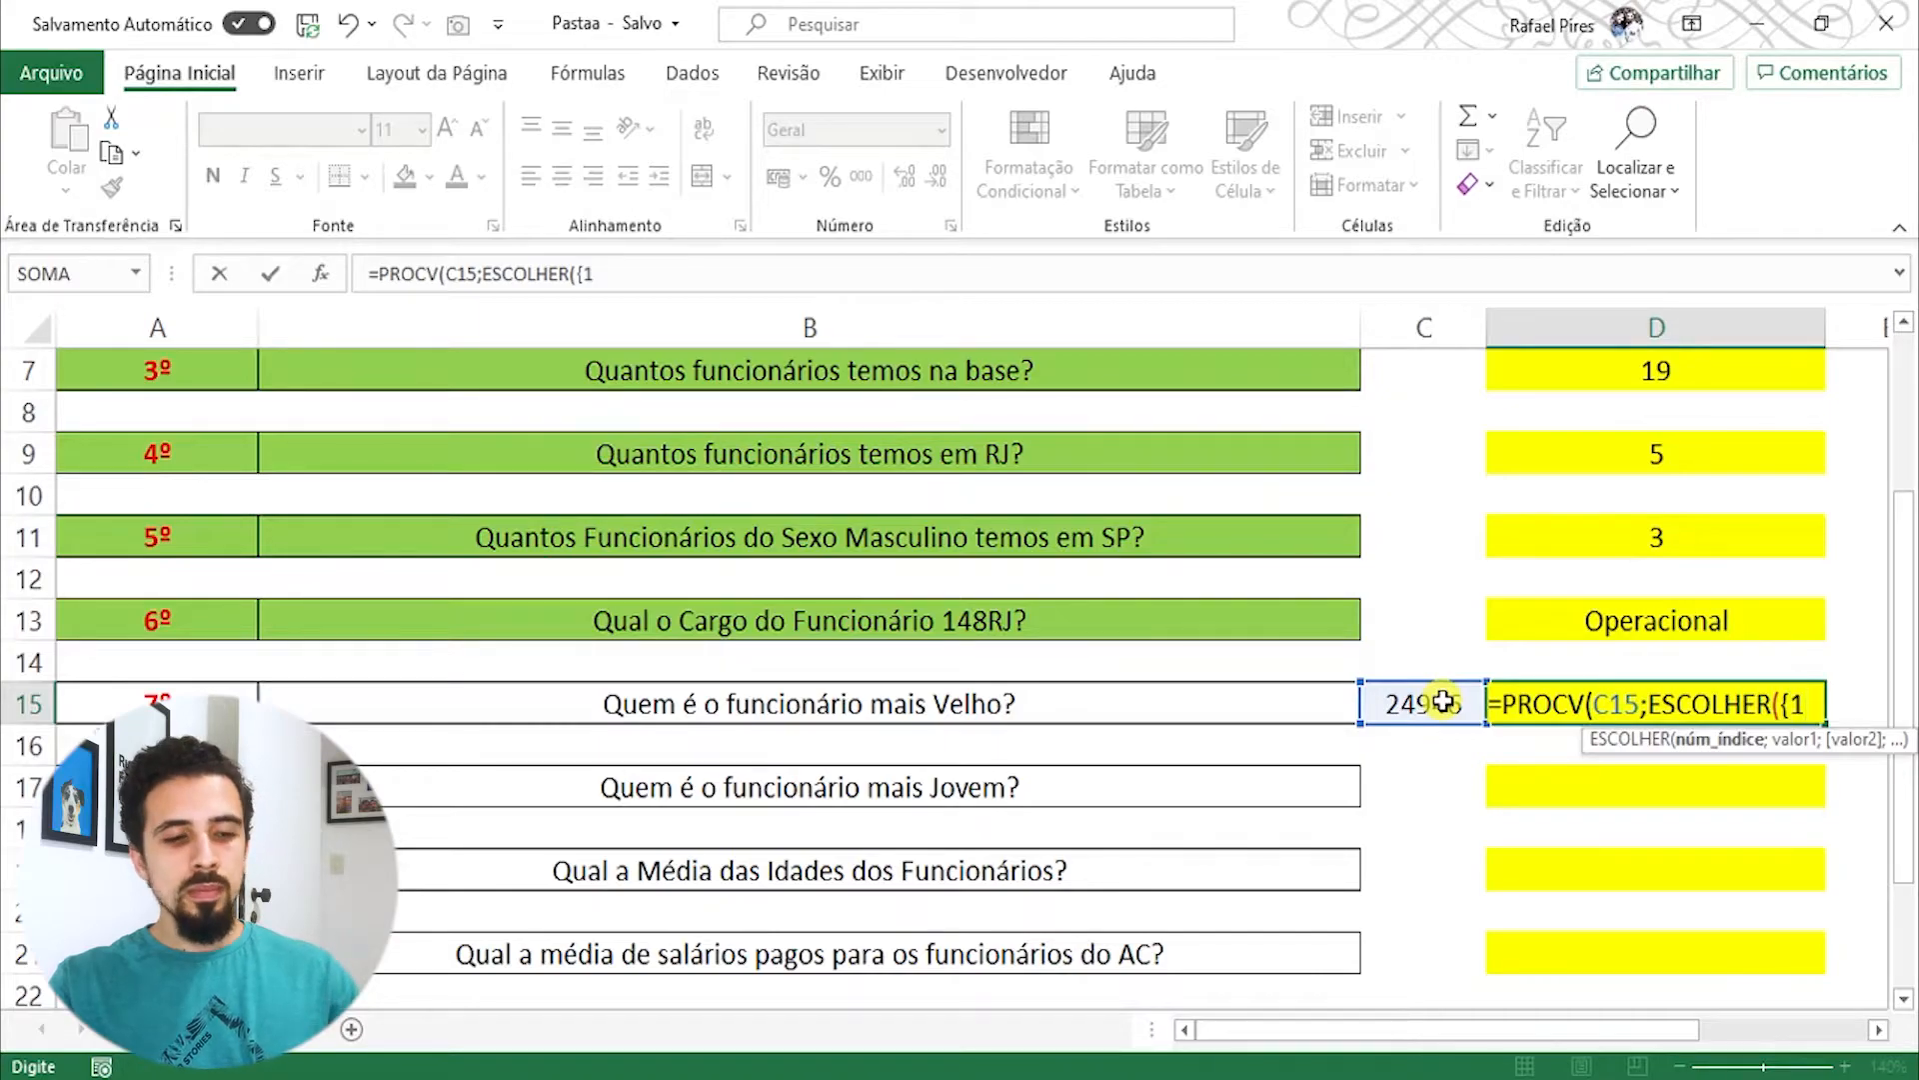
type("\\")
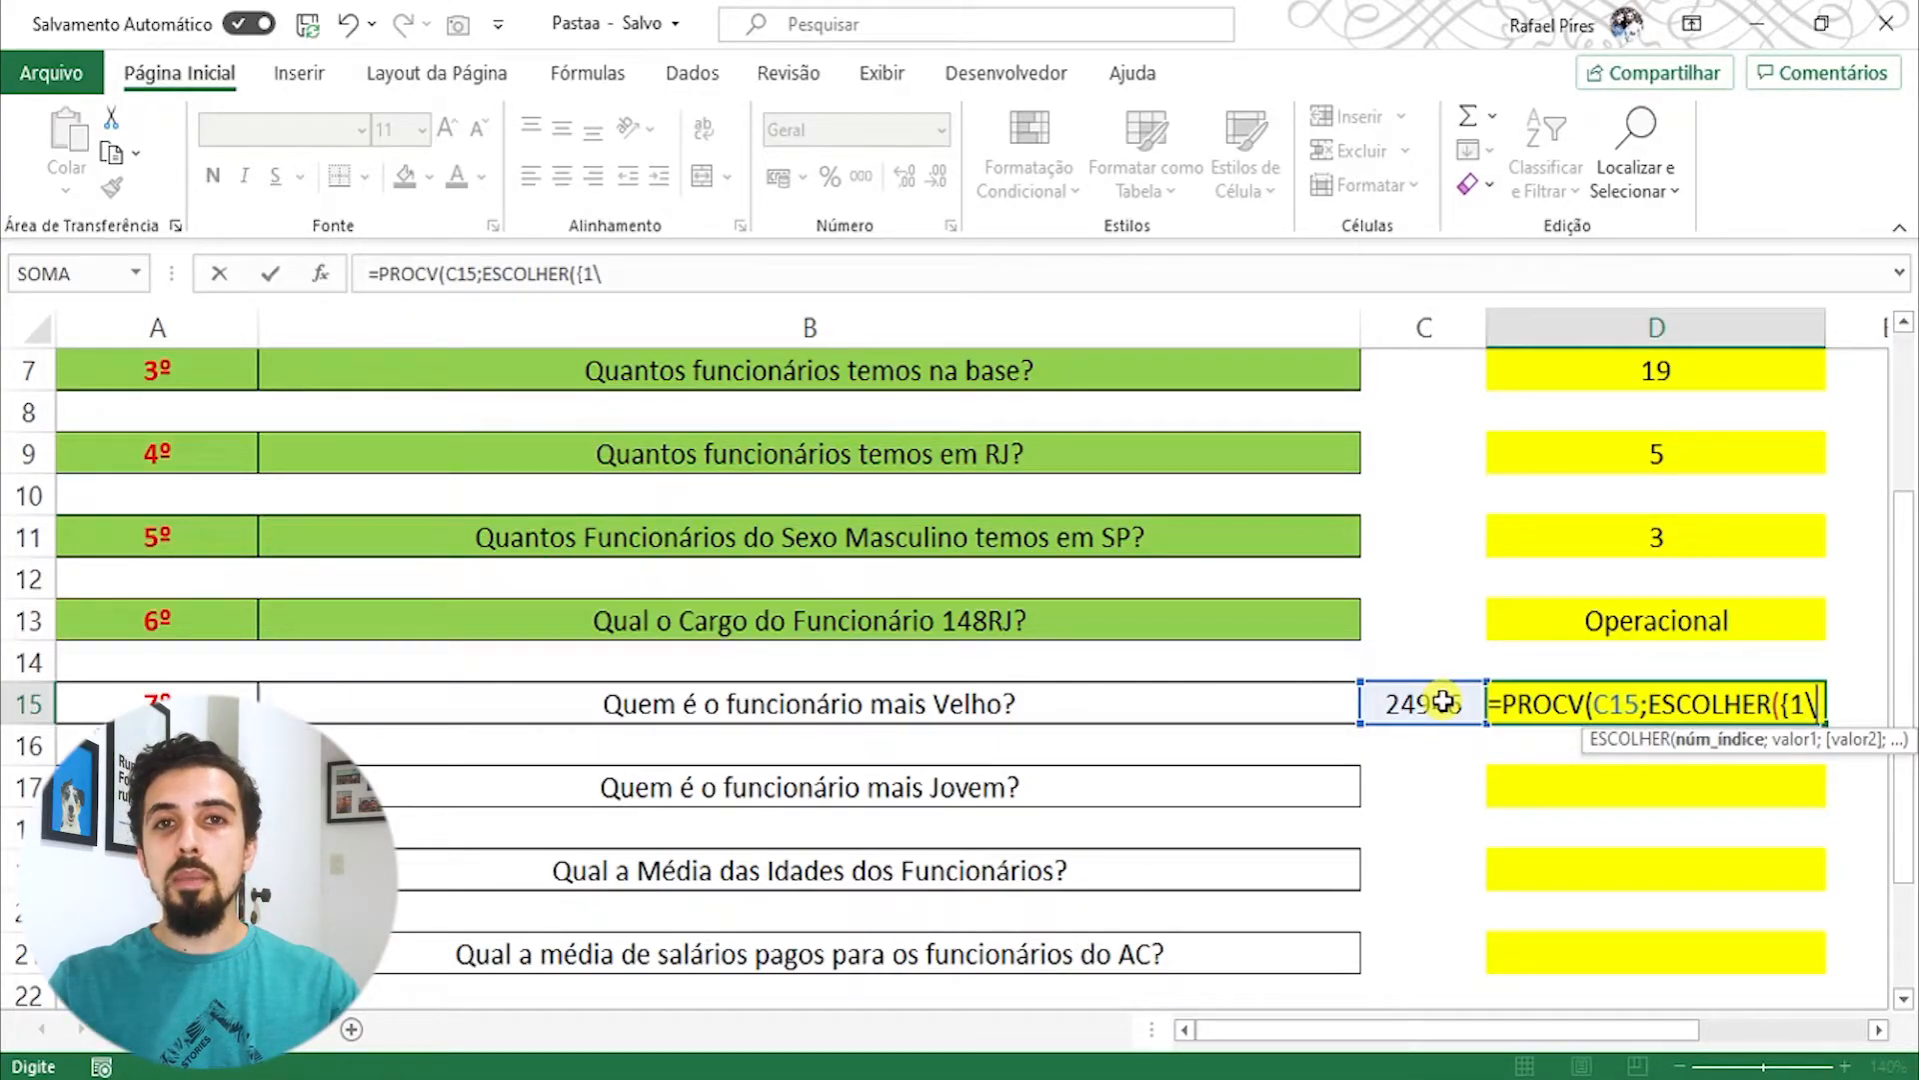
type("2}")
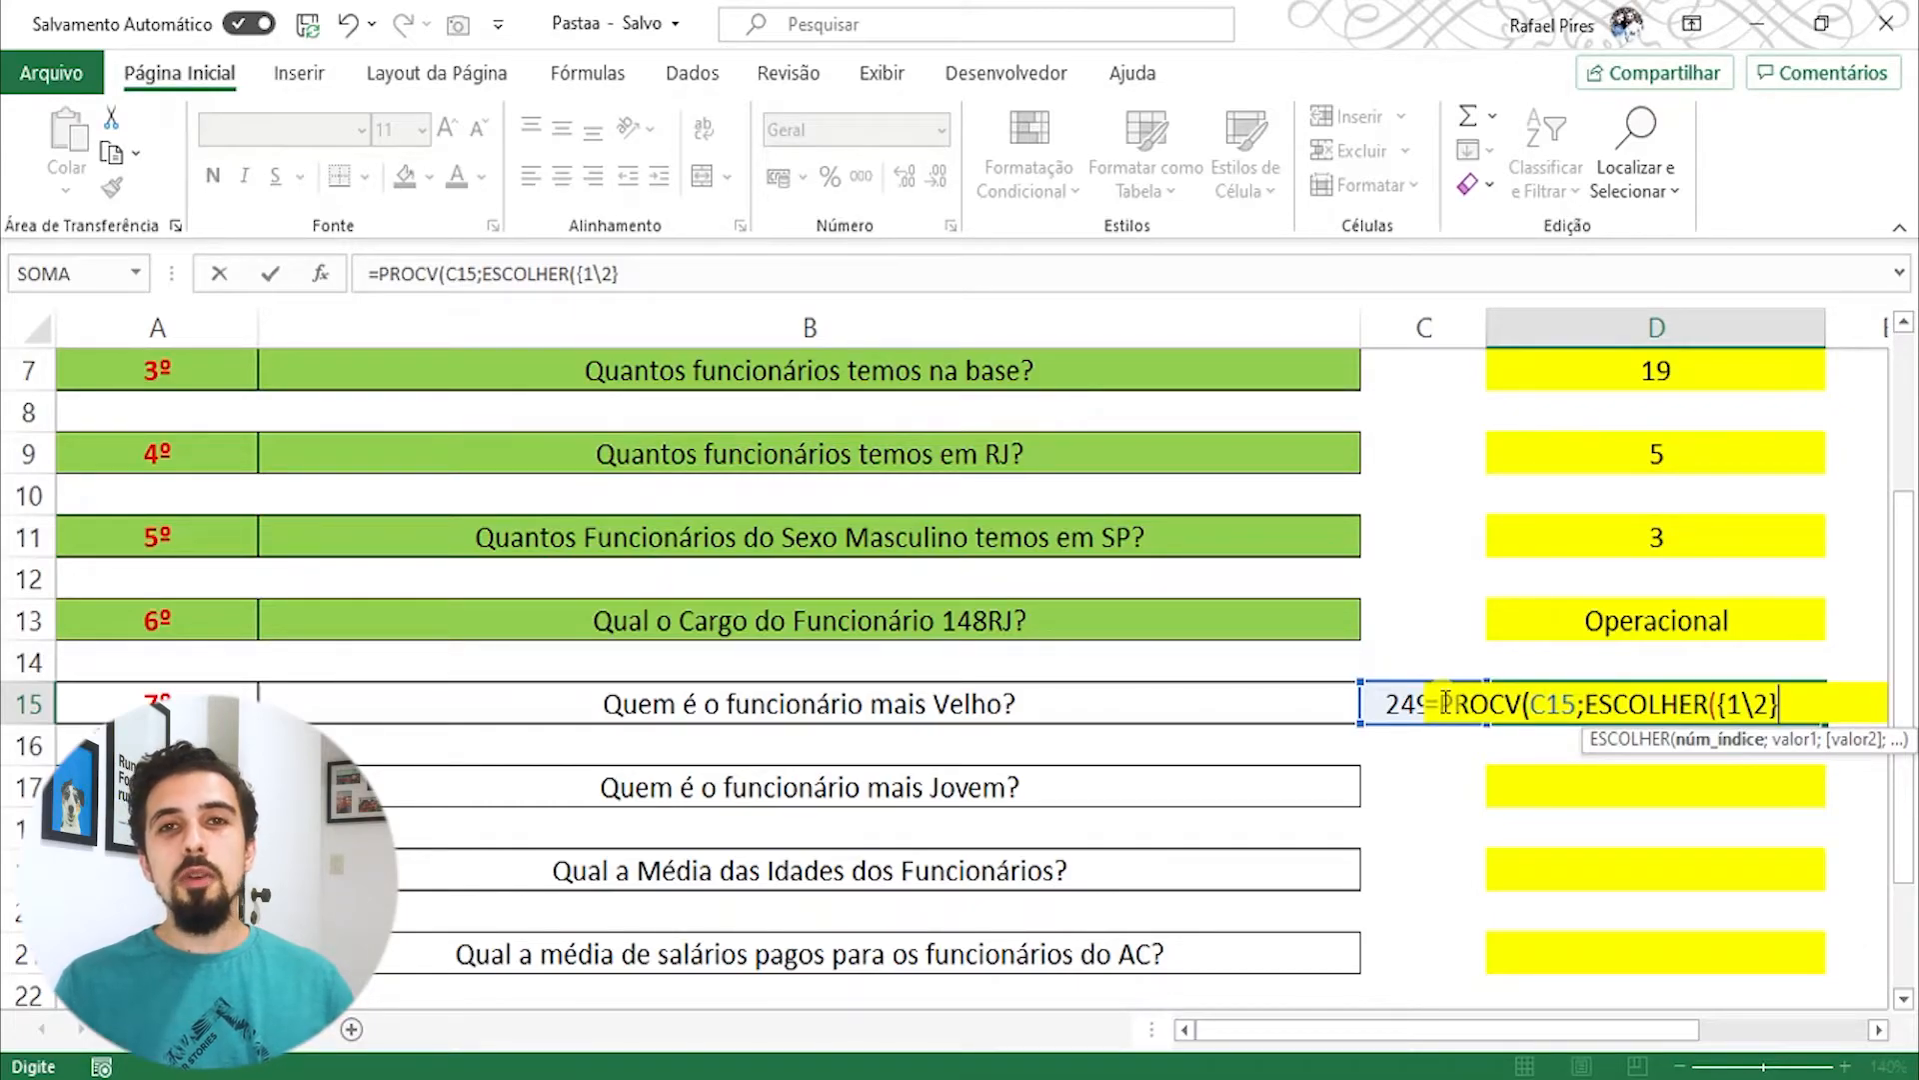
type(";")
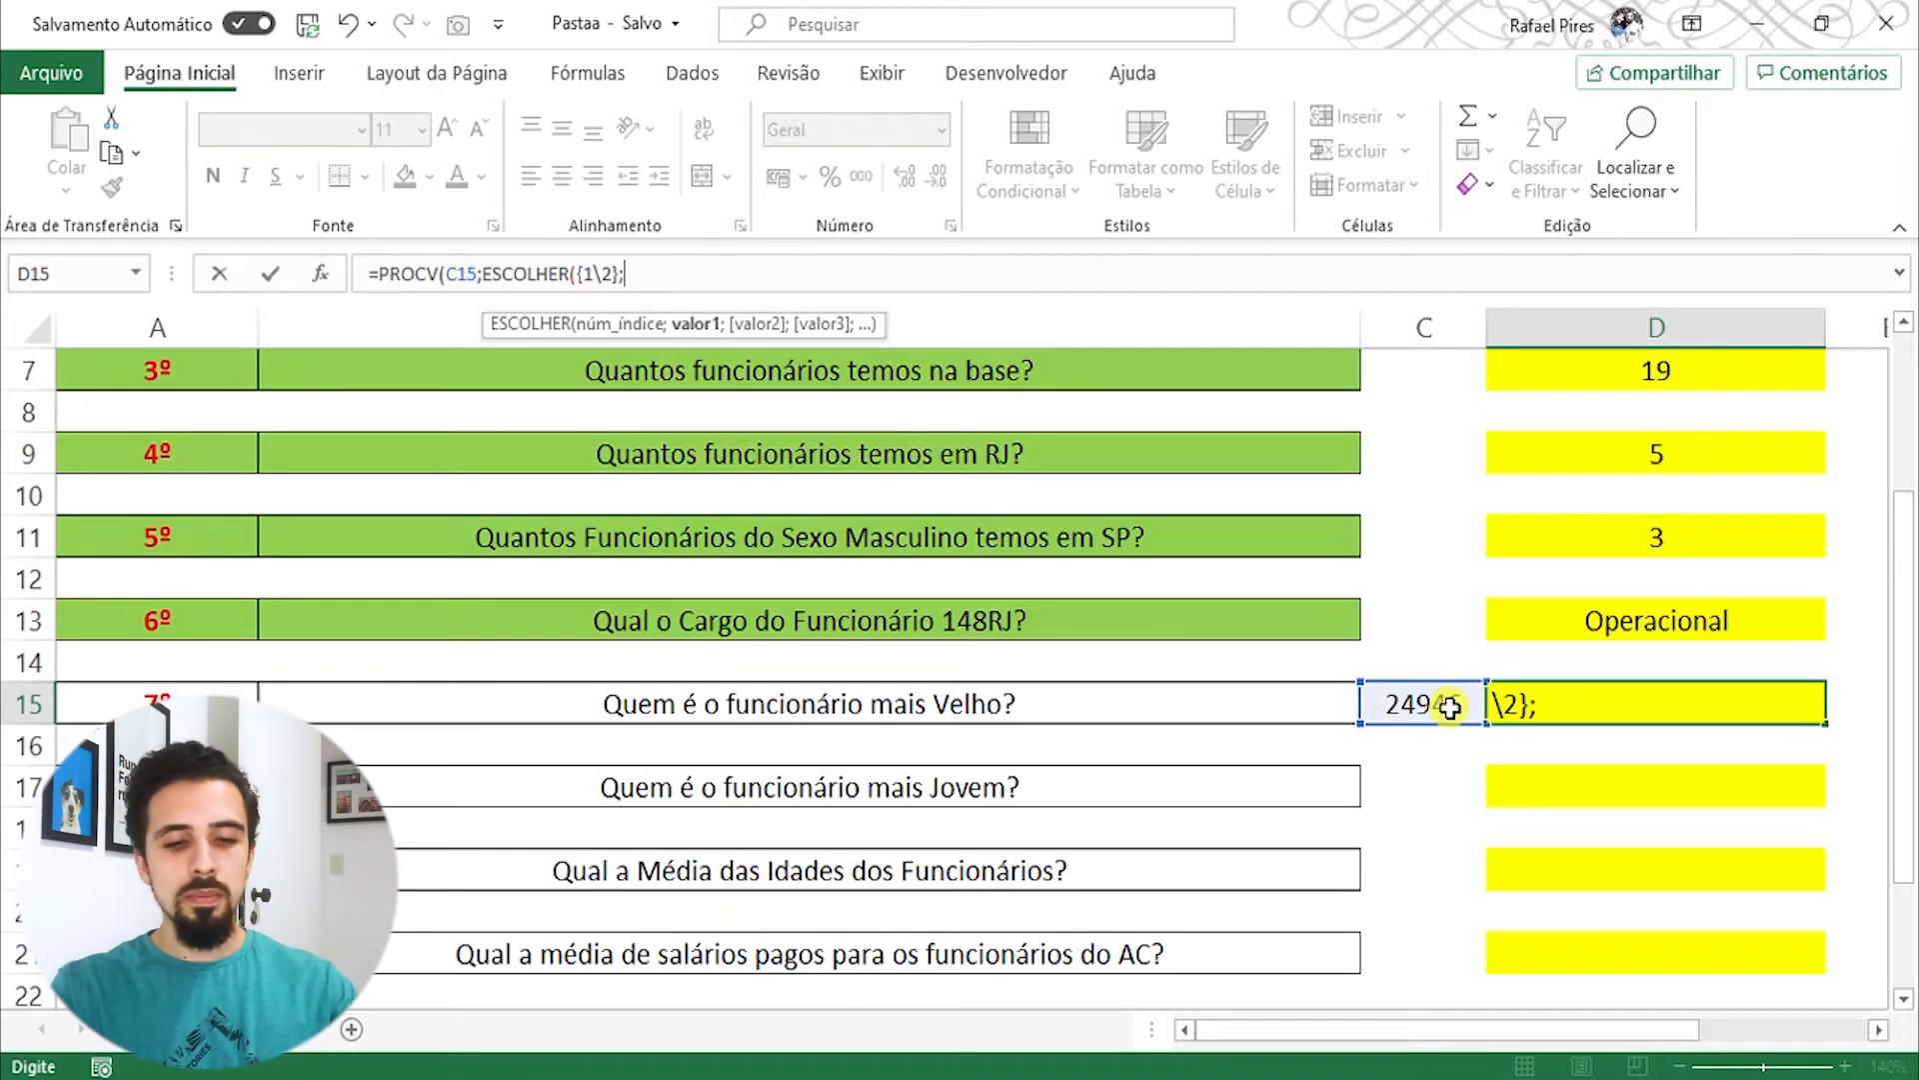
Step: Begin ESCOLHER's first value as a structured reference to the base table with the #Tudo item: base[[#Tudo
type("base")
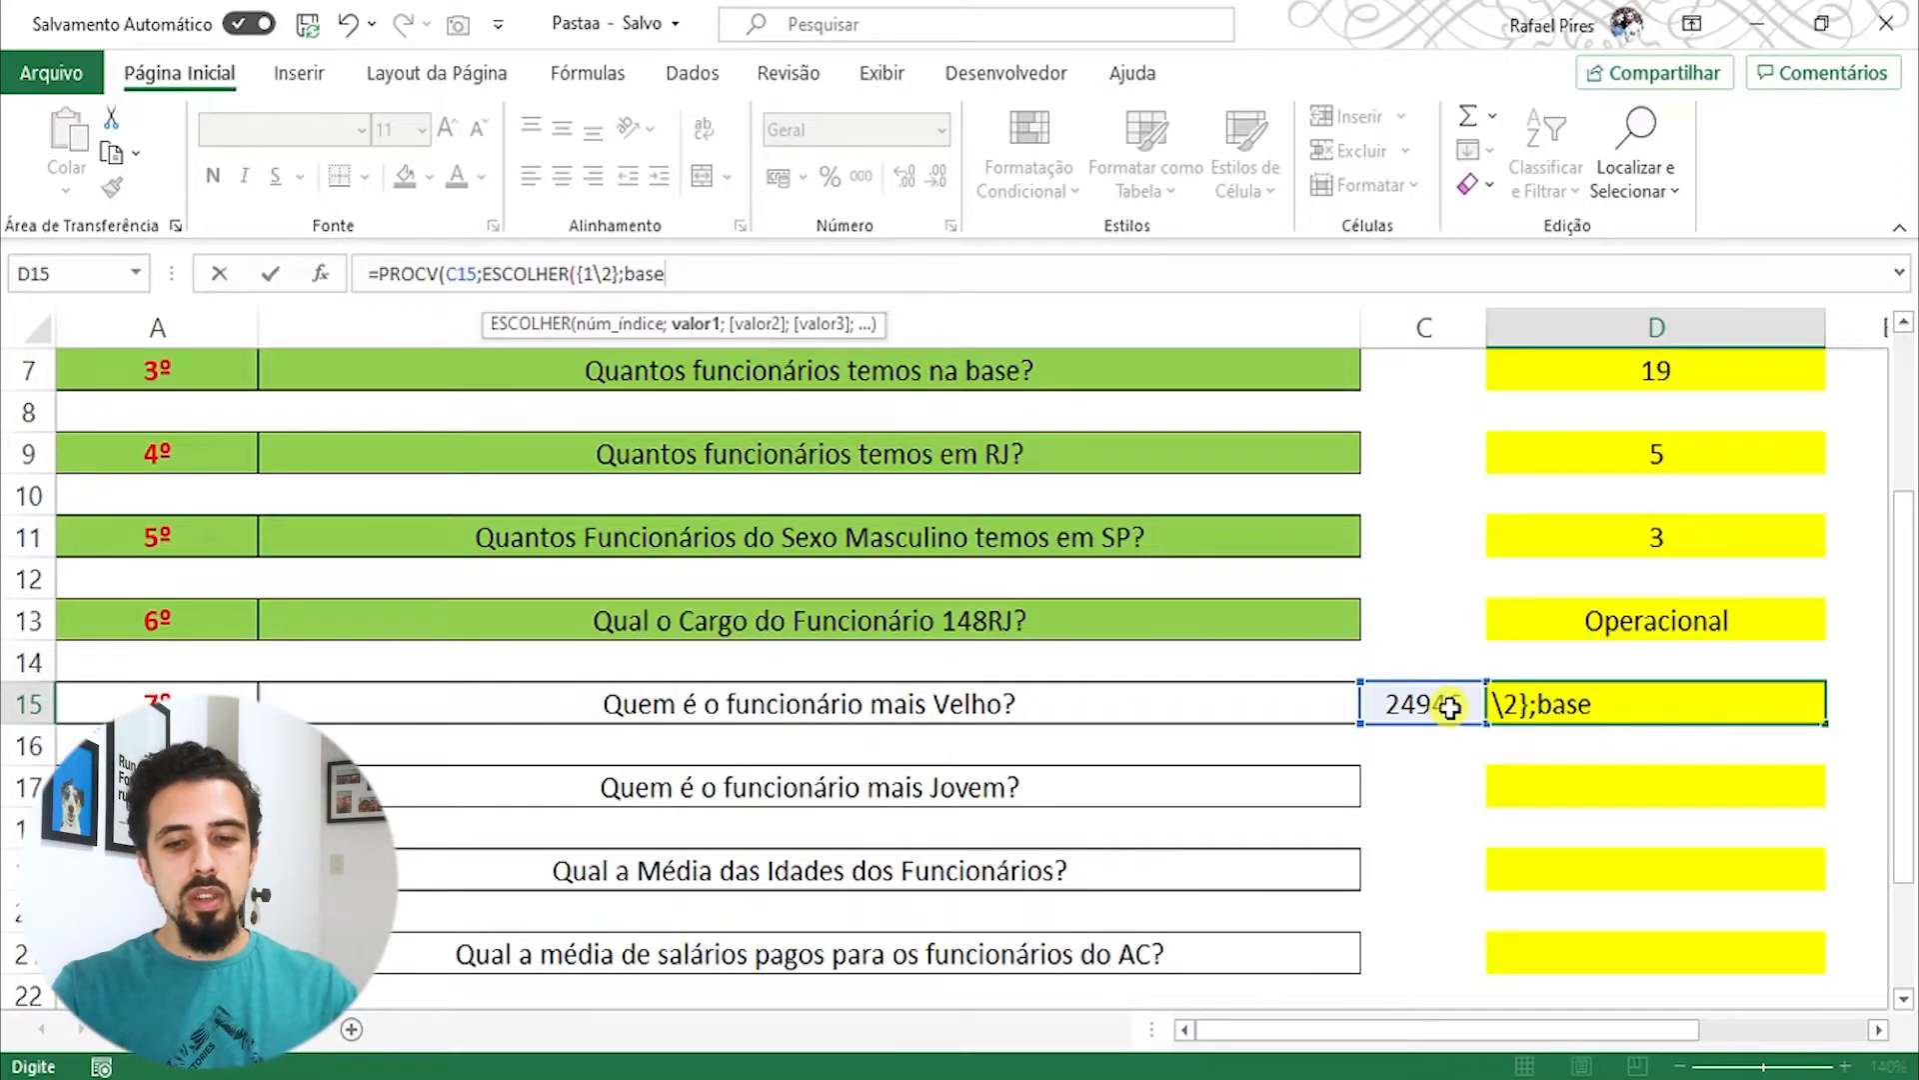
type("[")
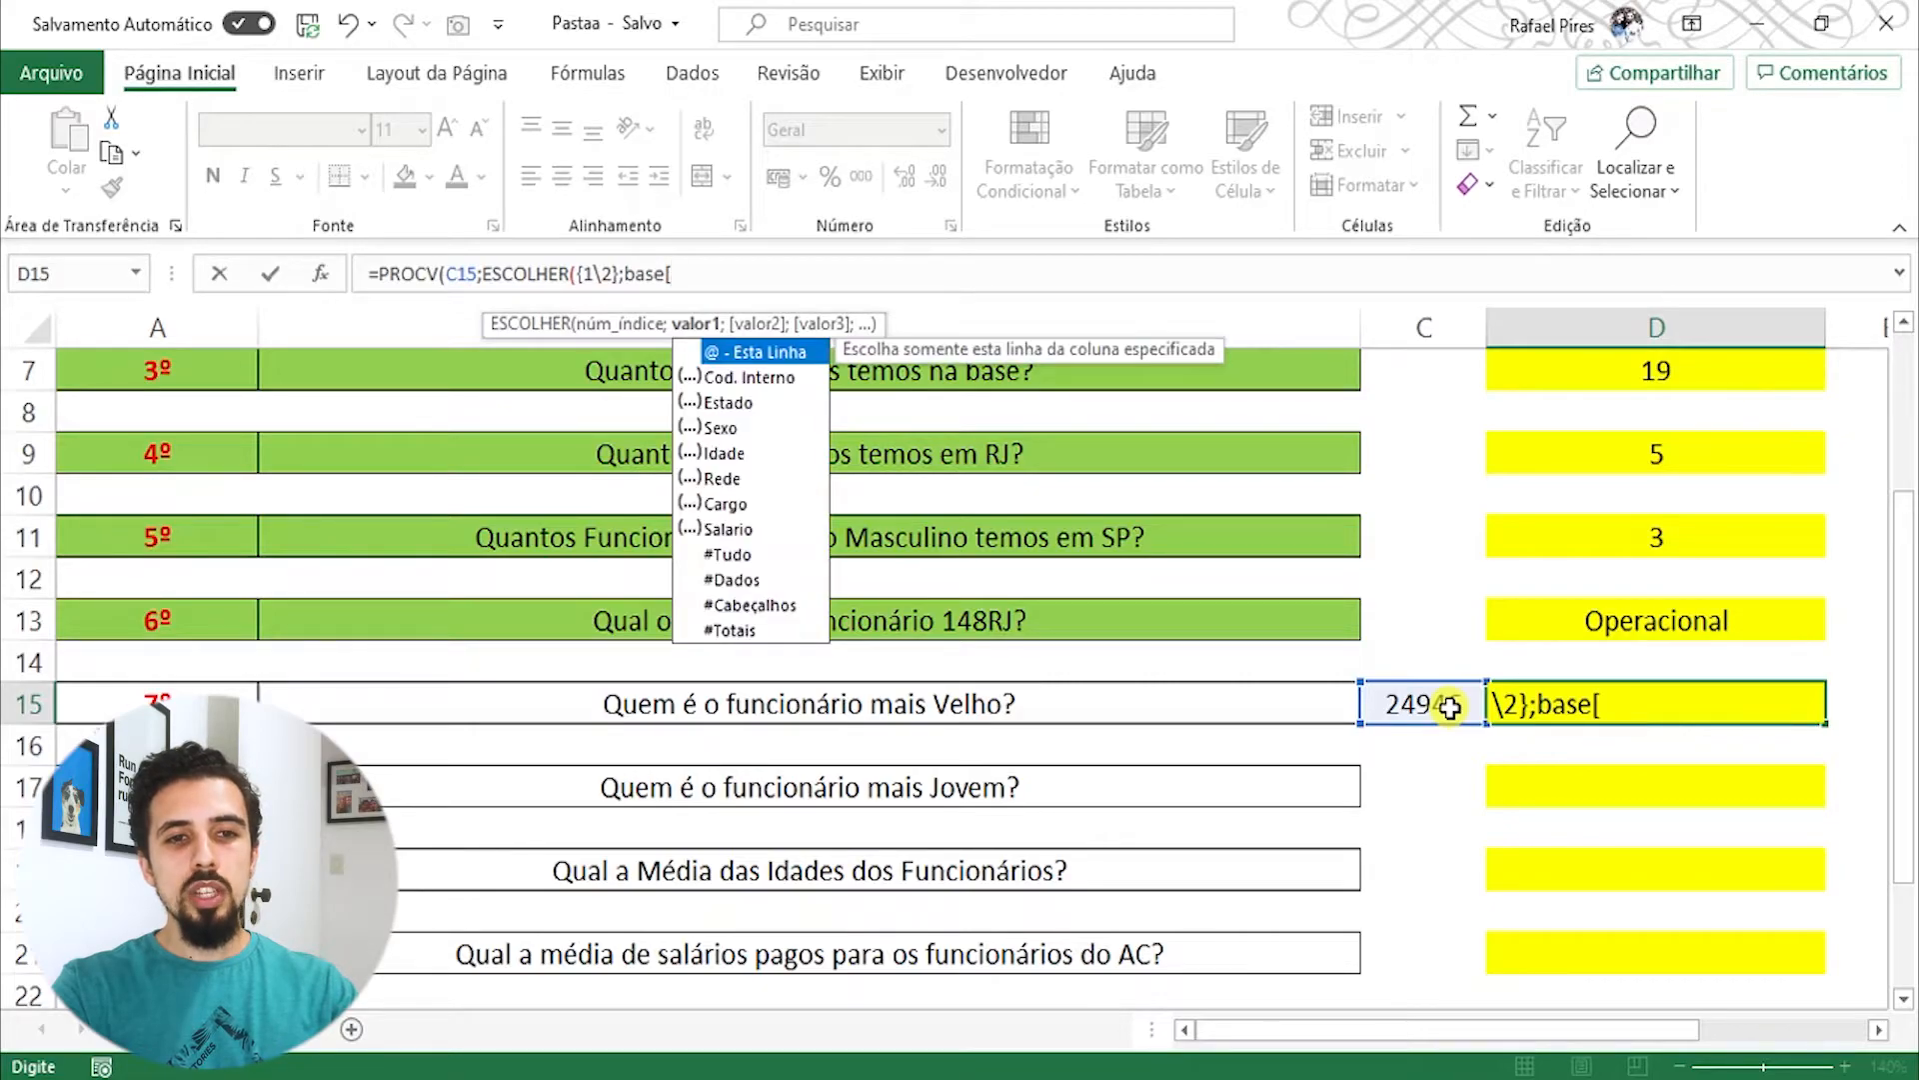
type("[")
key("Down")
key("Down")
key("Down")
key("Down")
key("Down")
key("Down")
key("Down")
key("Down")
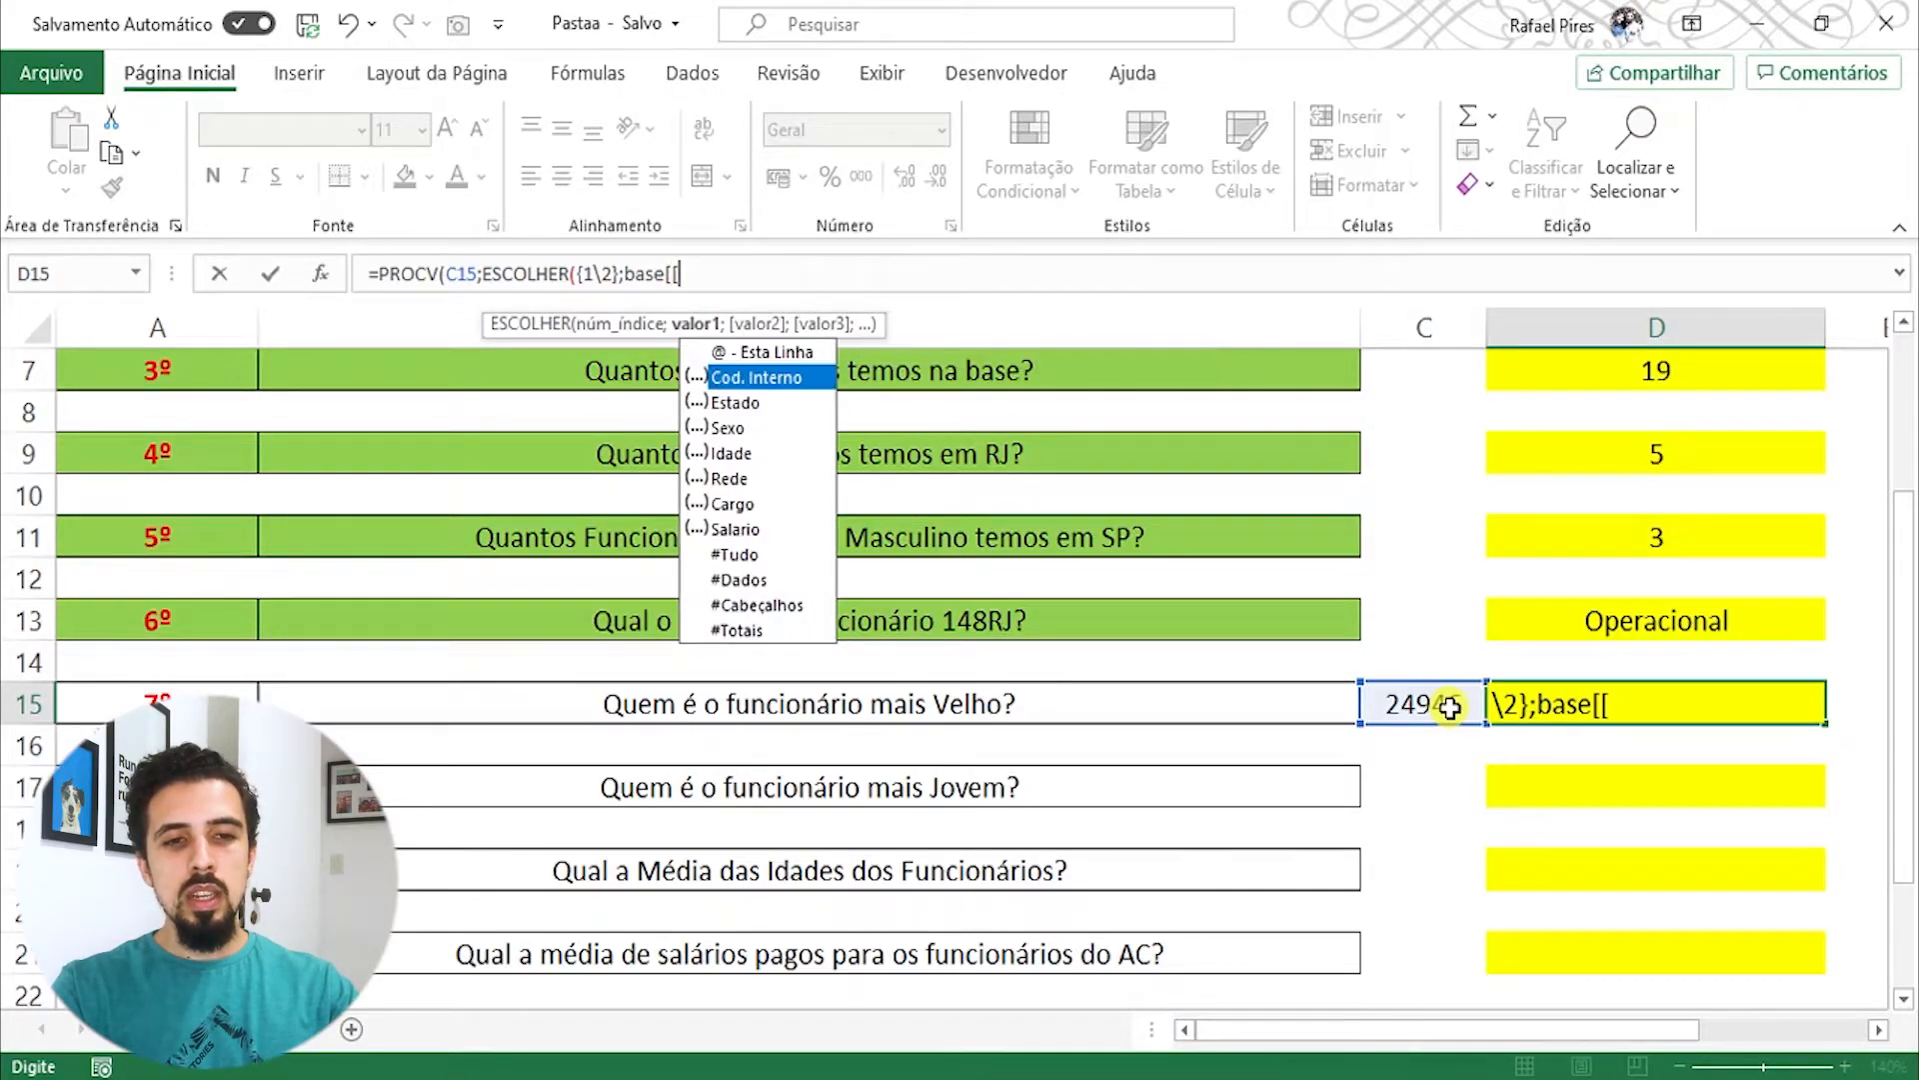
key("Tab")
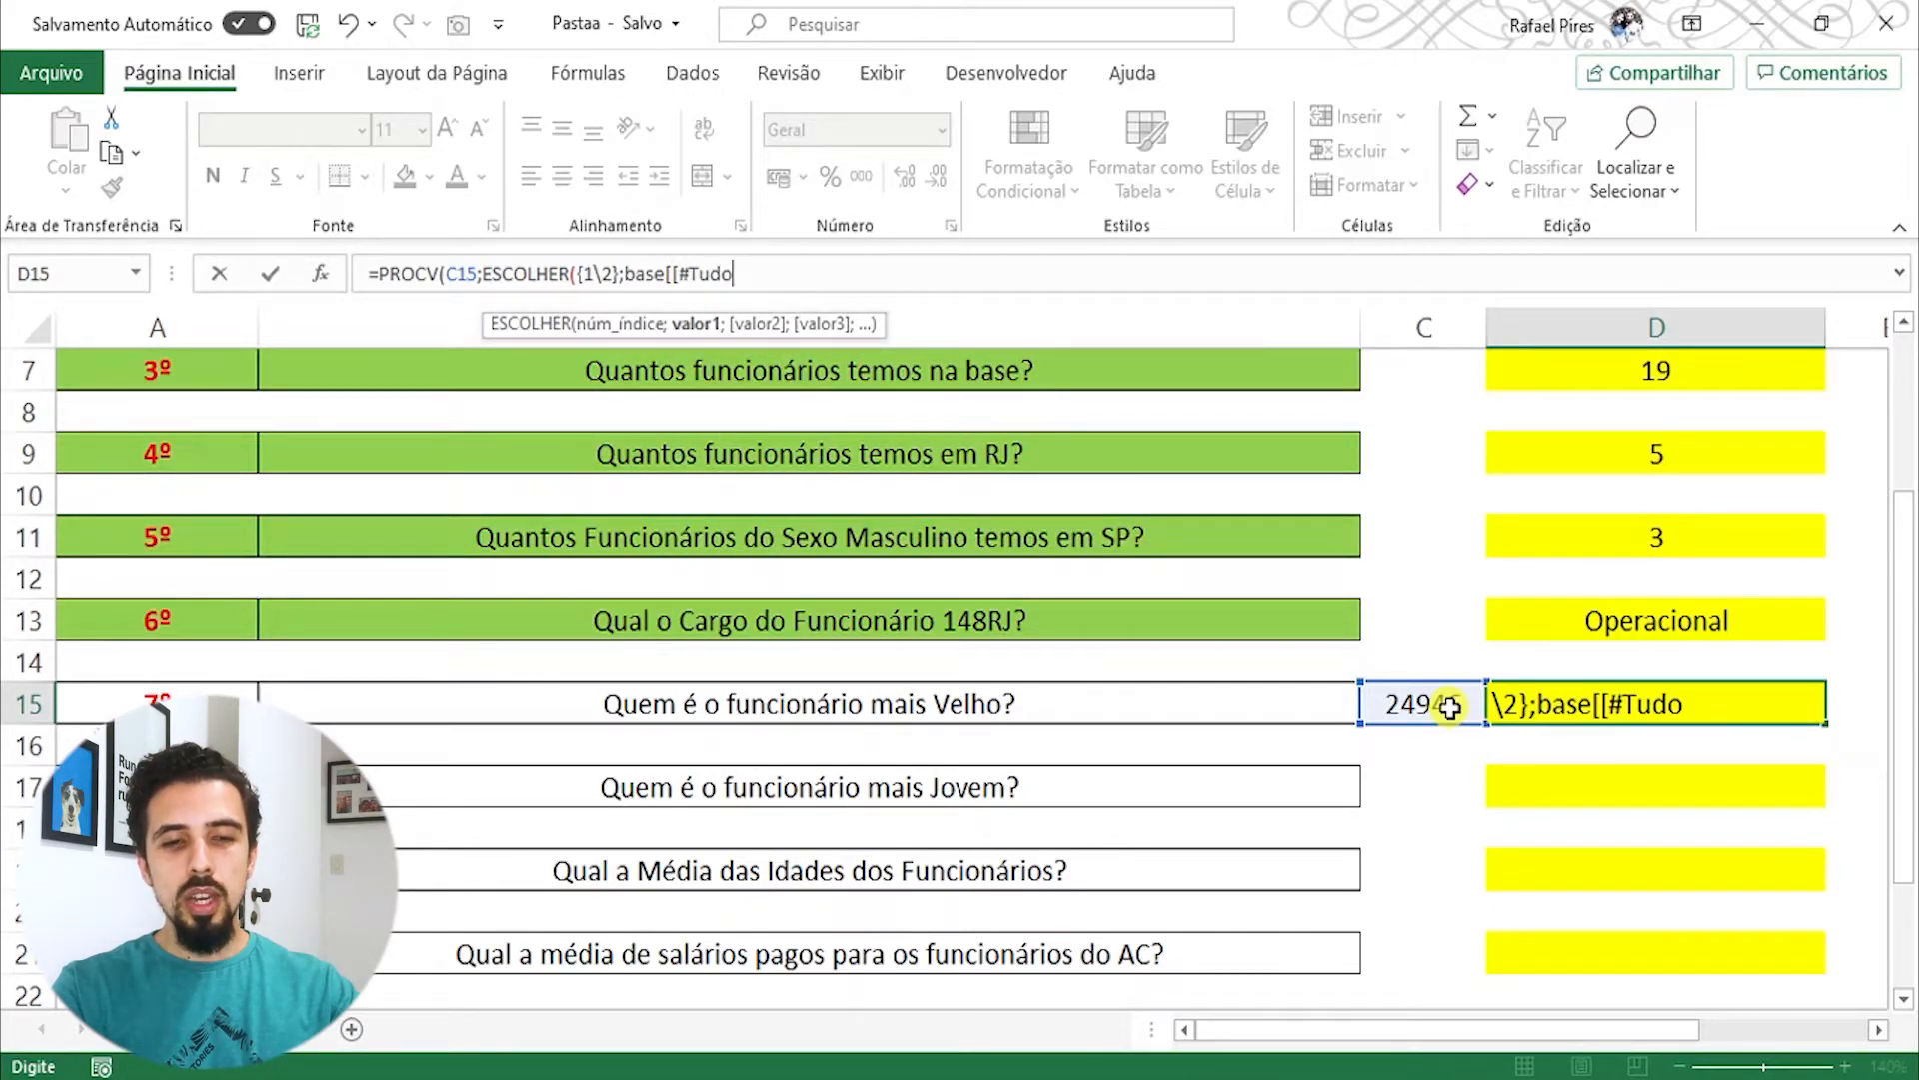
Step: Add the Idade column to ESCOLHER's first value so the reference reads base[[#Tudo];[Idade]
type("];[")
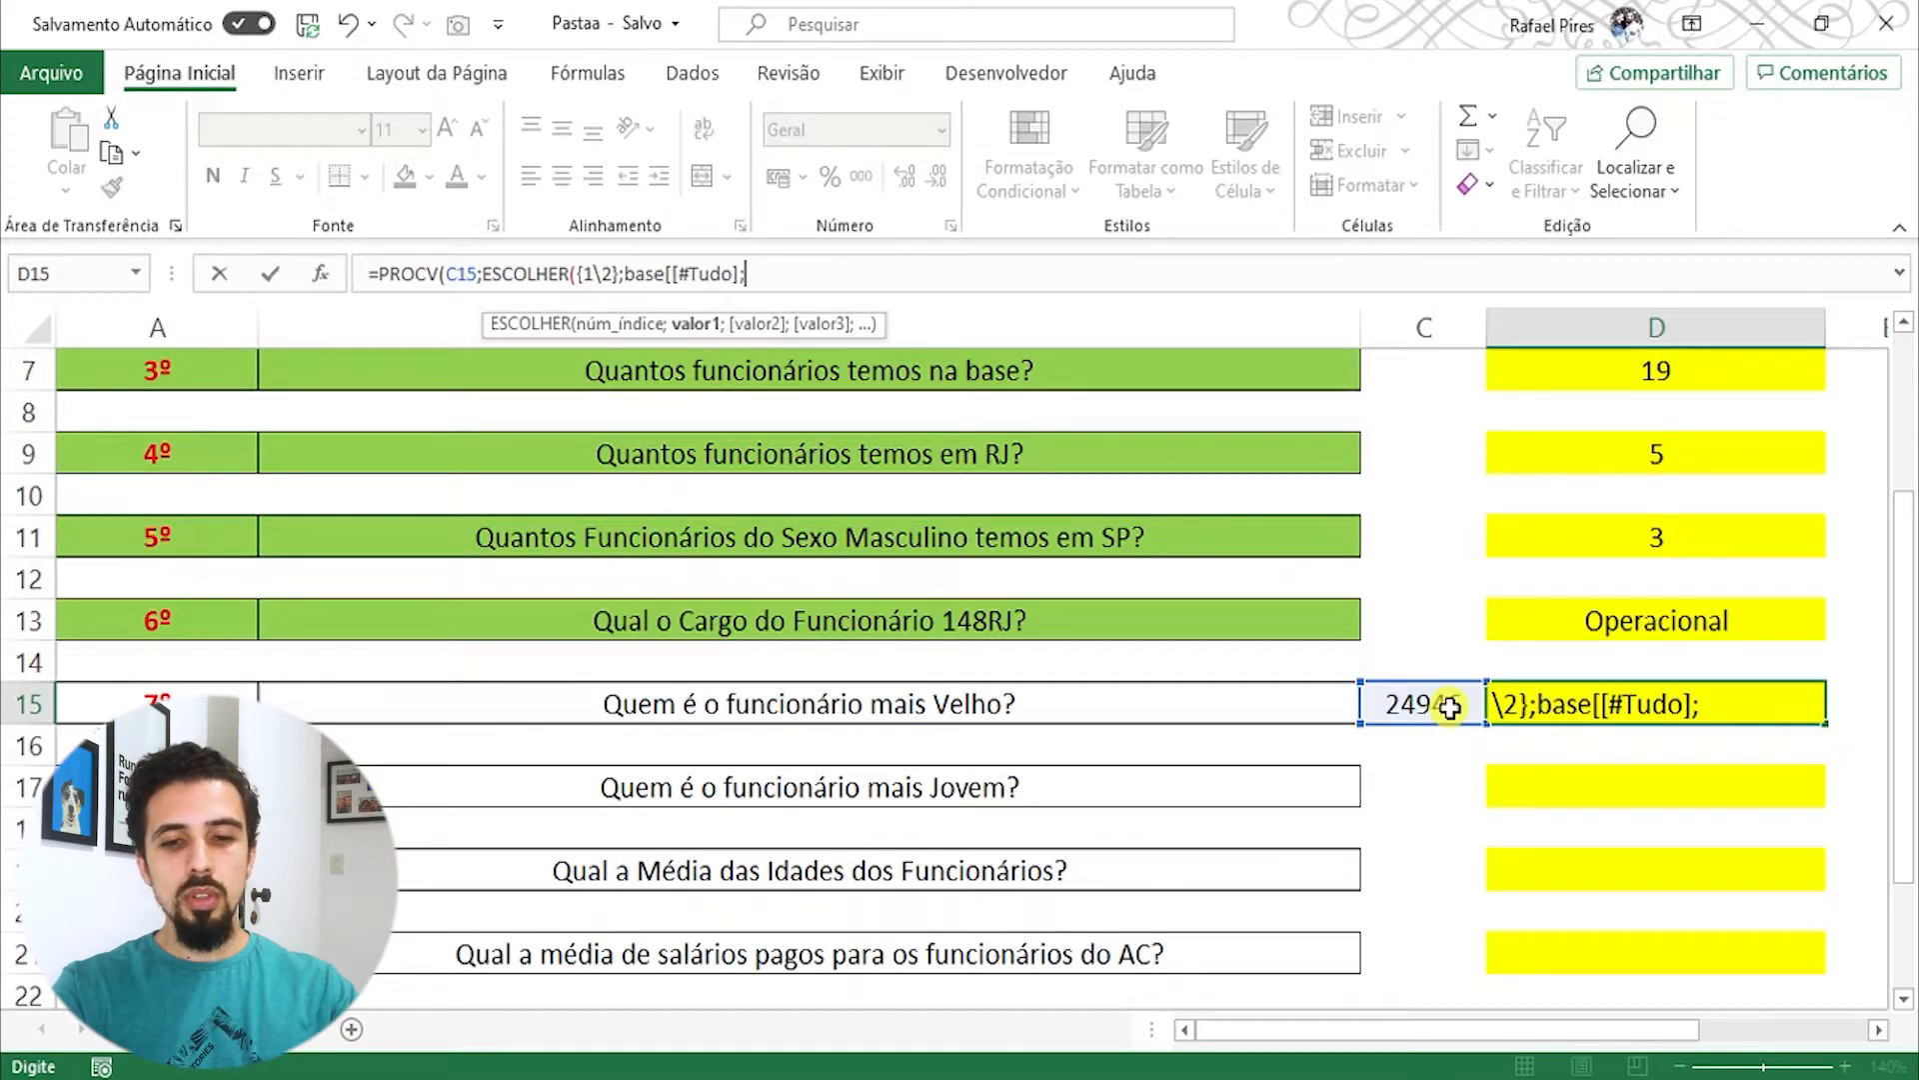
key("Down")
key("Down")
key("Down")
key("Down")
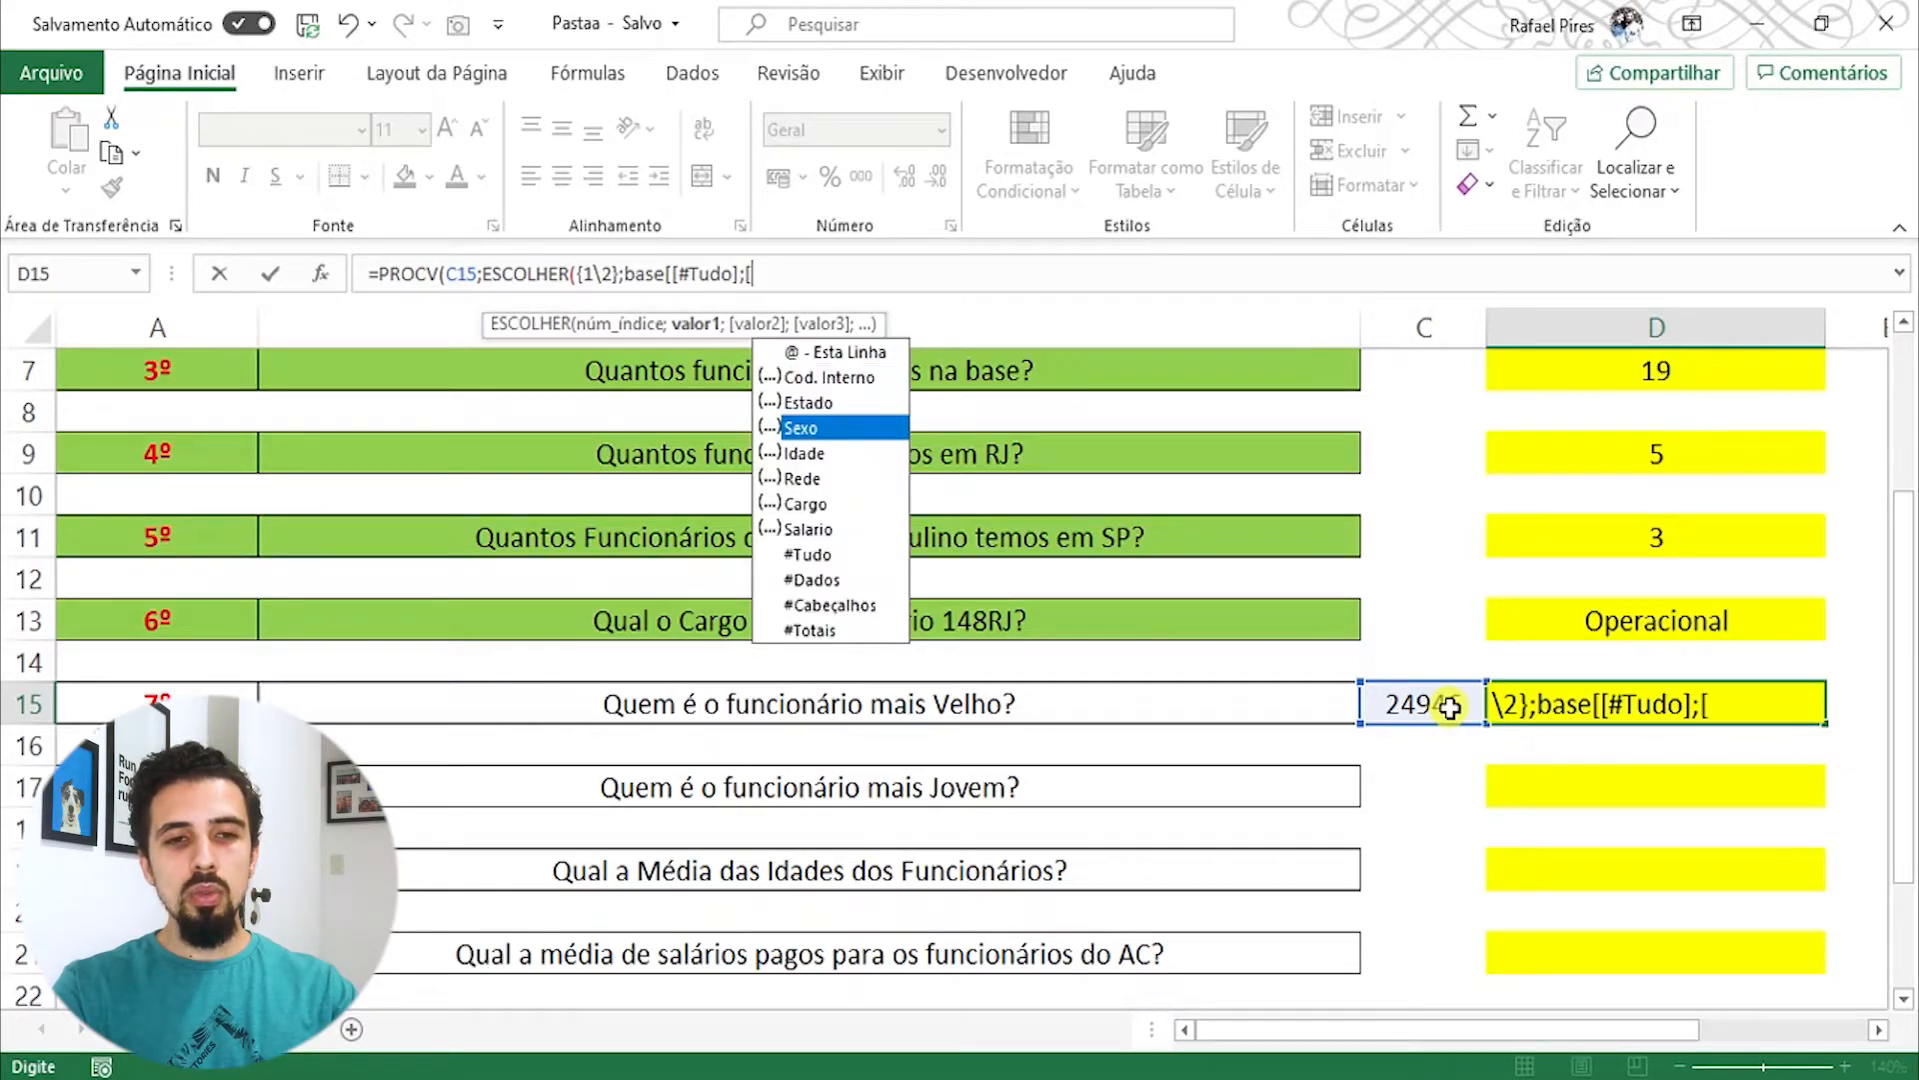
key("Tab")
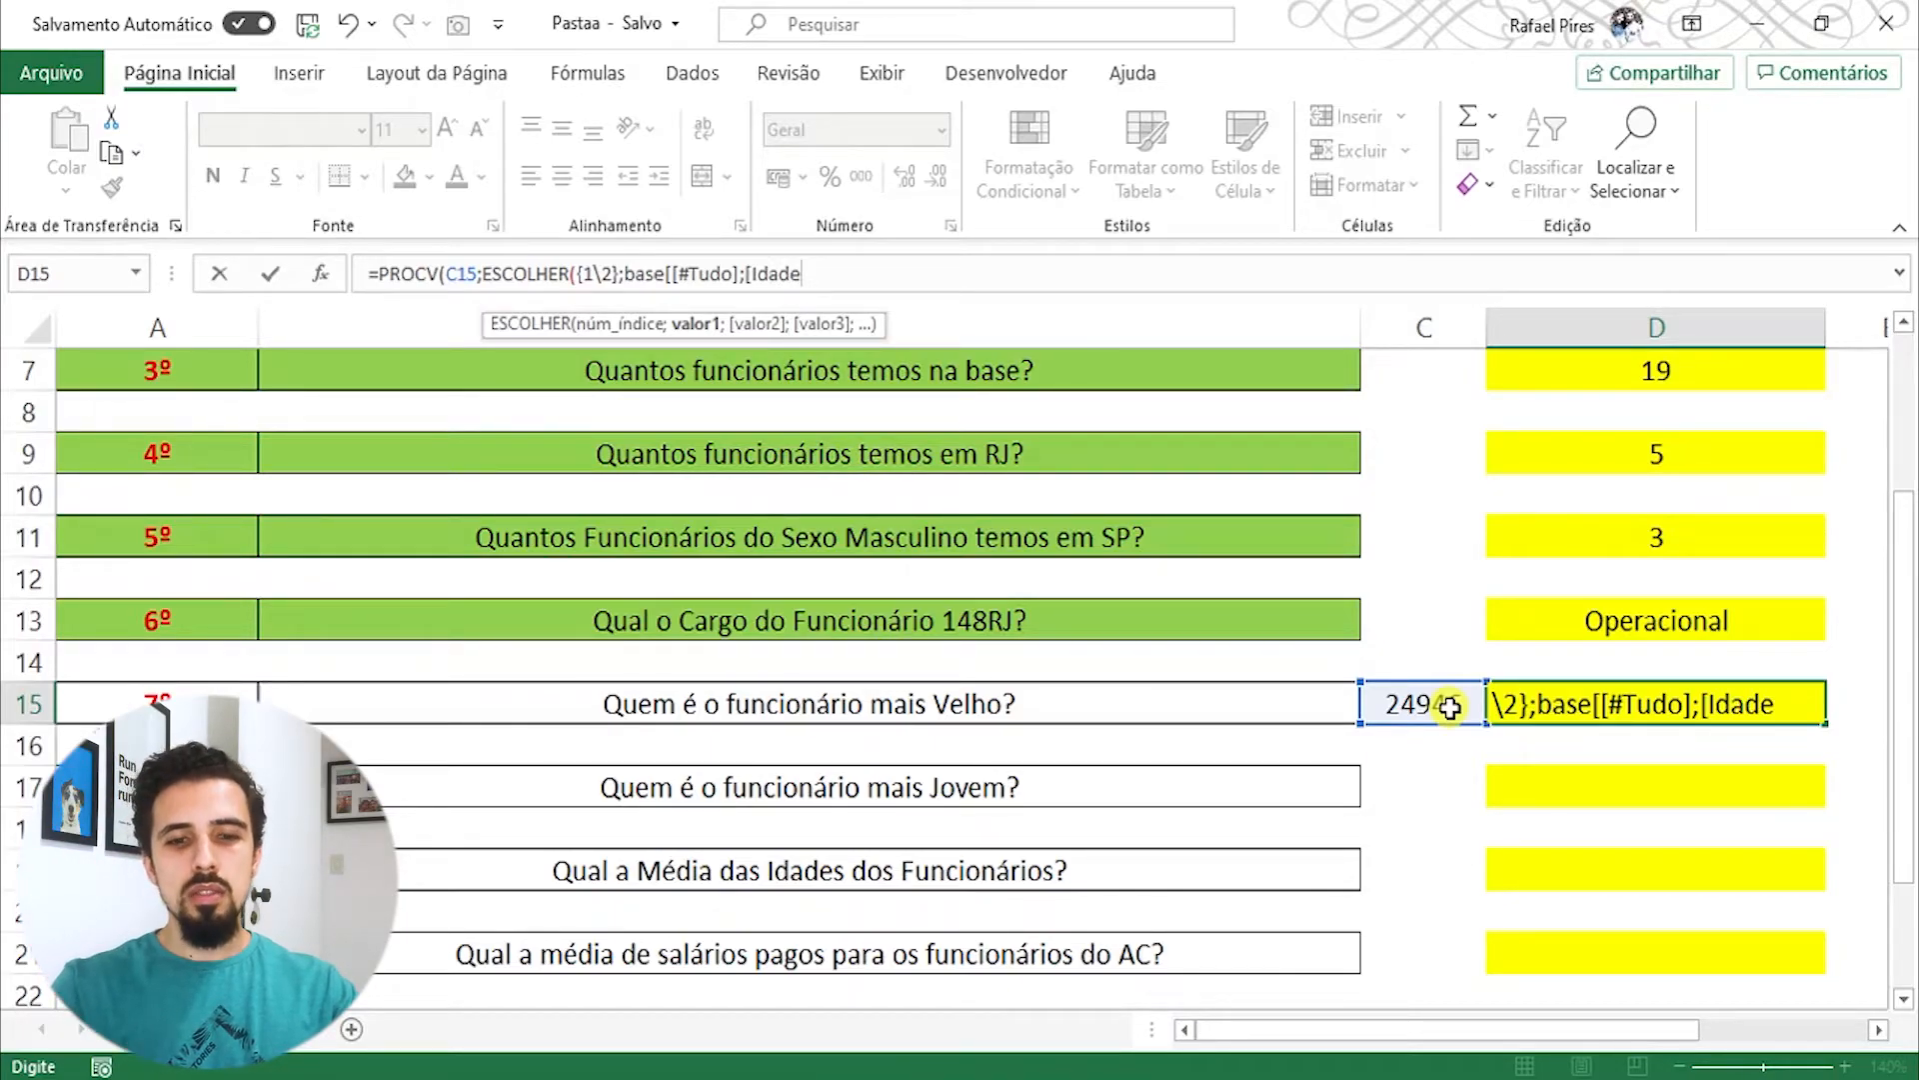
type("]")
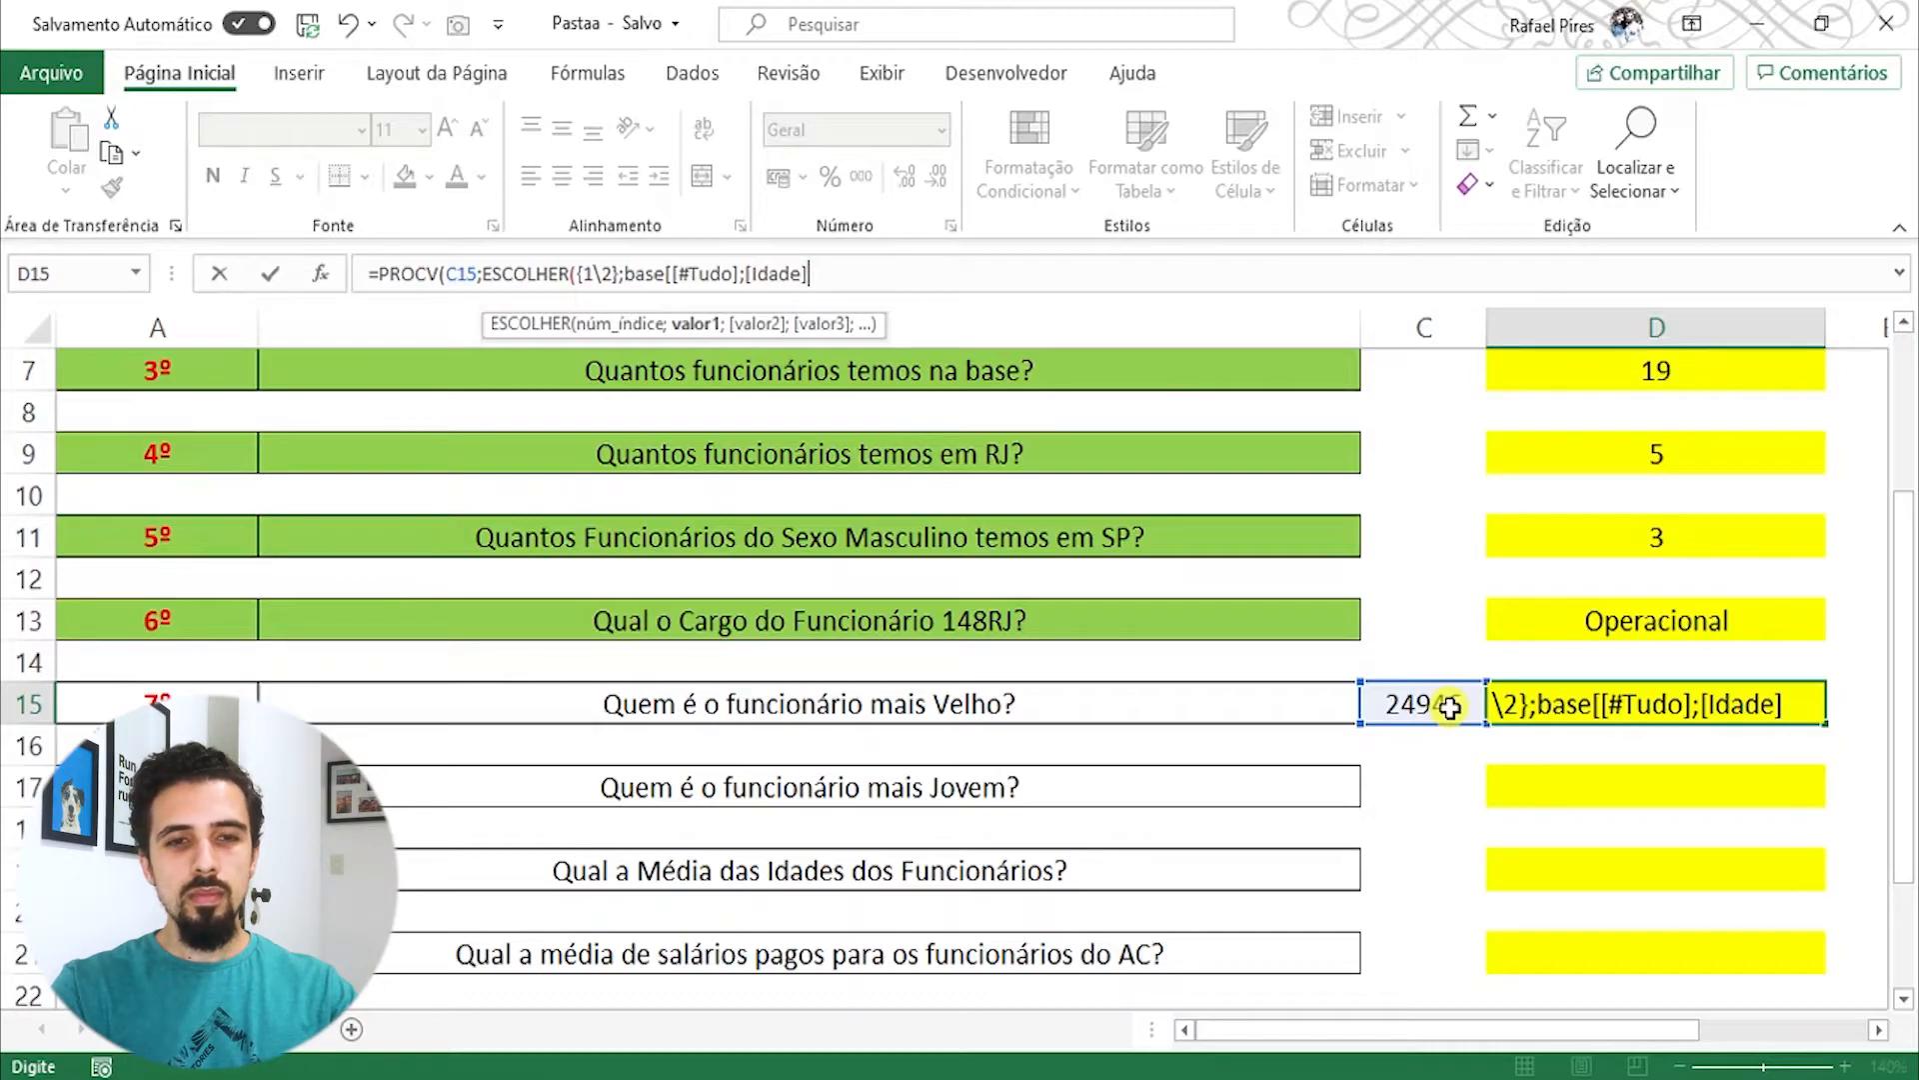
key("BackSpace")
type("]")
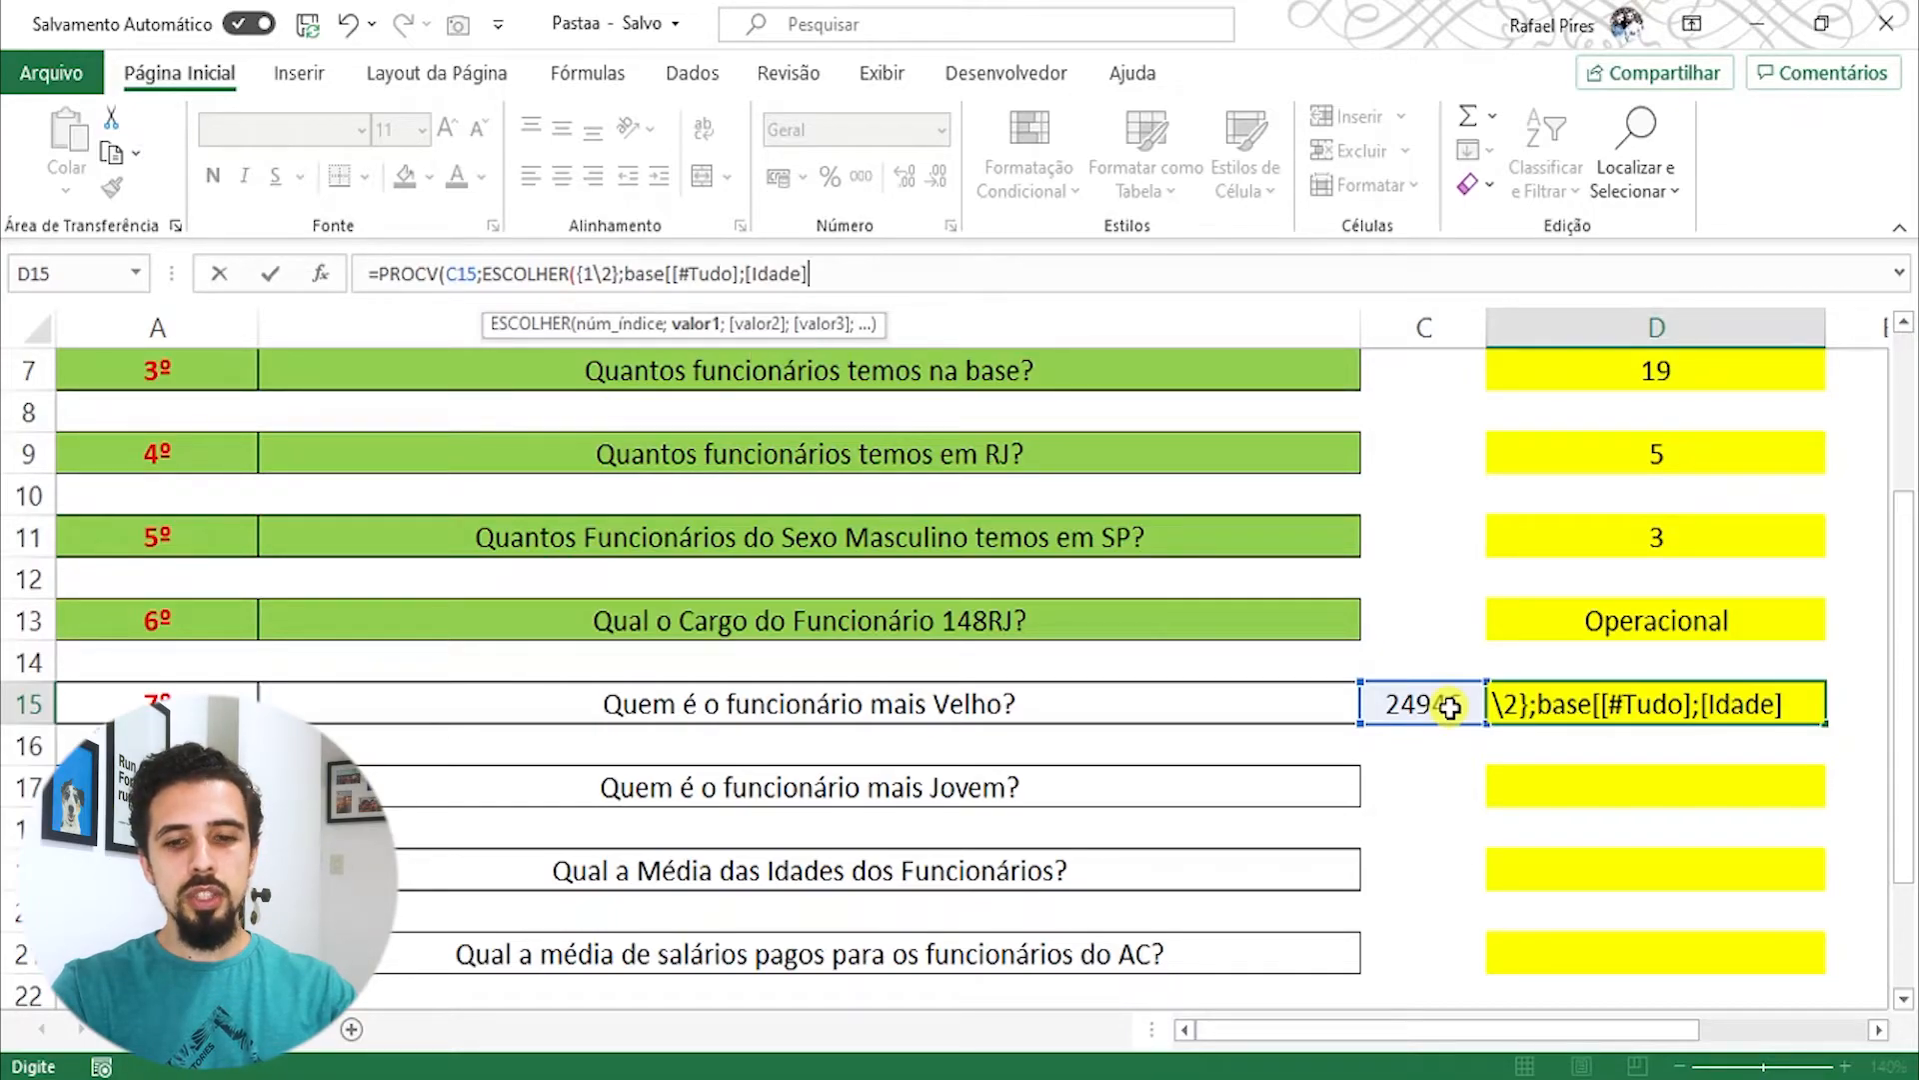
Step: Close ESCOLHER's first value and begin its second value as a base table reference with the #Tudo item: base[[#Tudo
type("];")
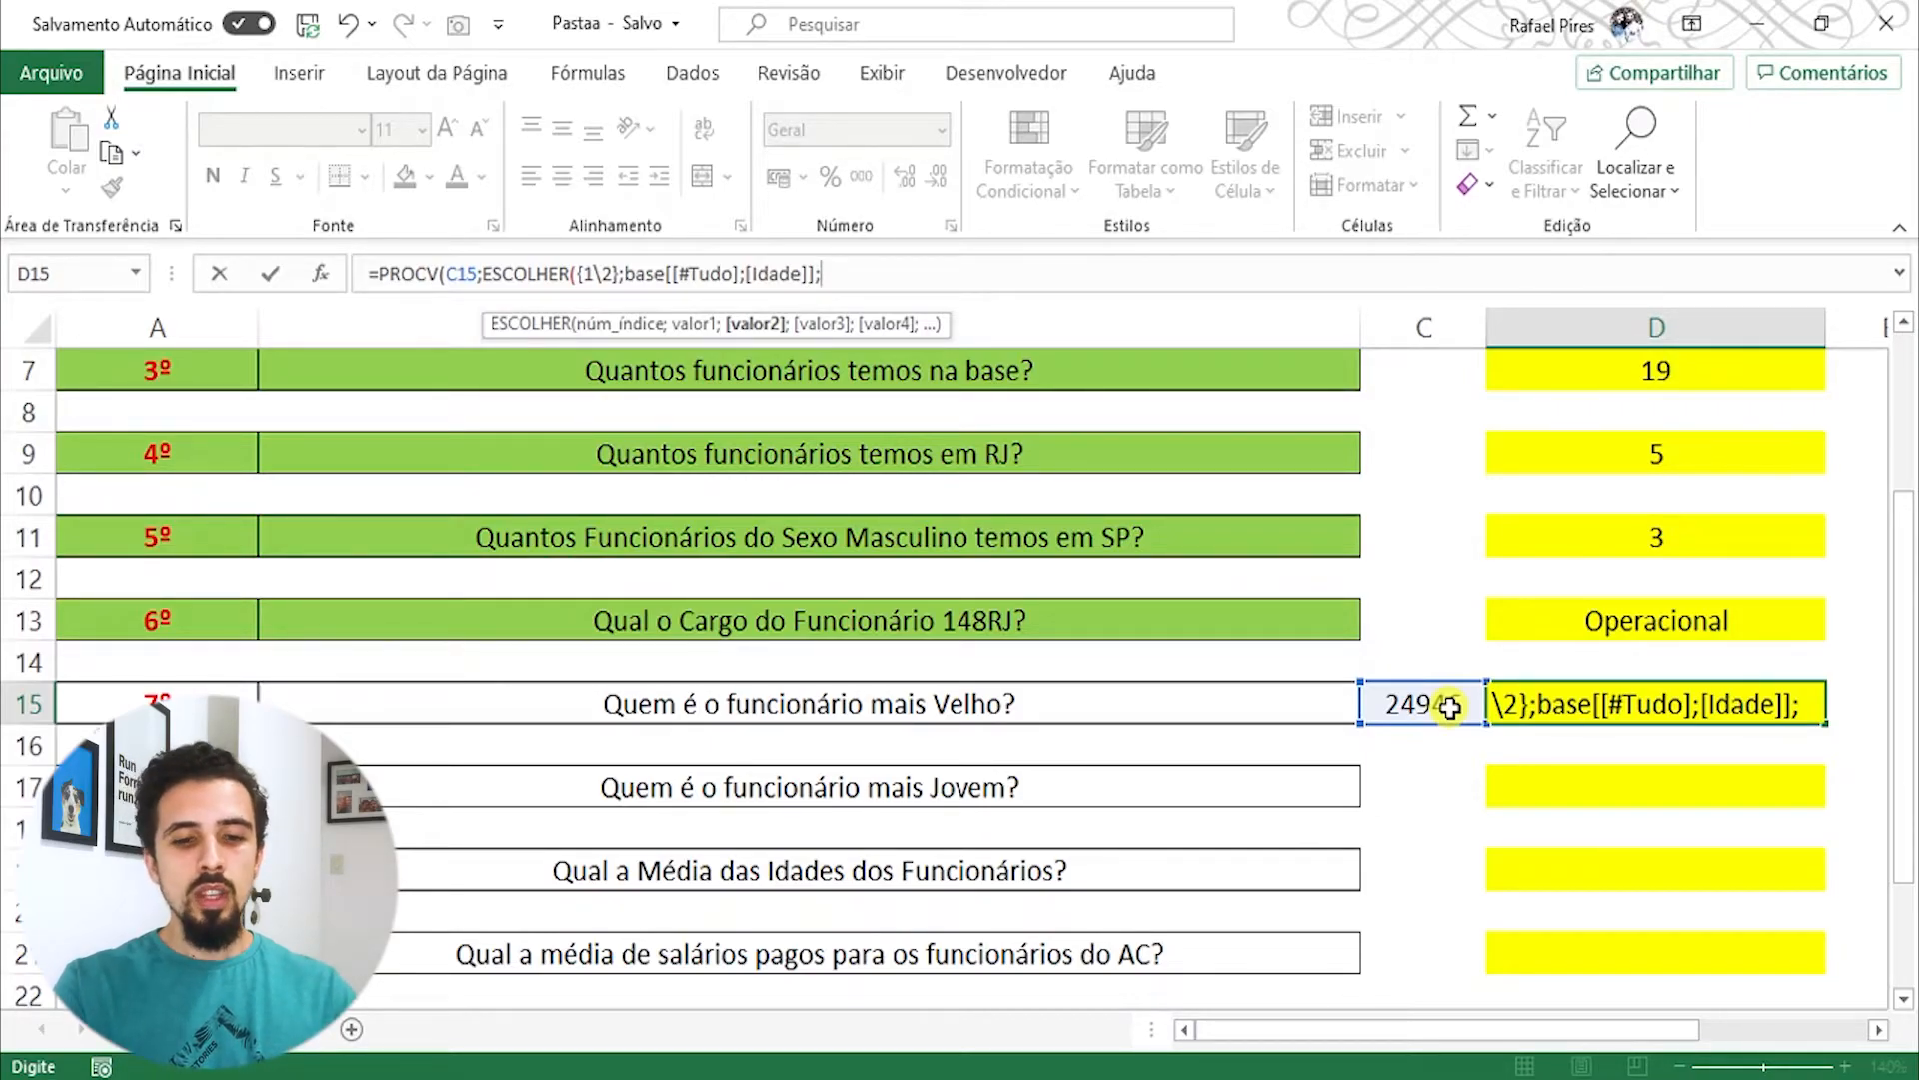
type("base[")
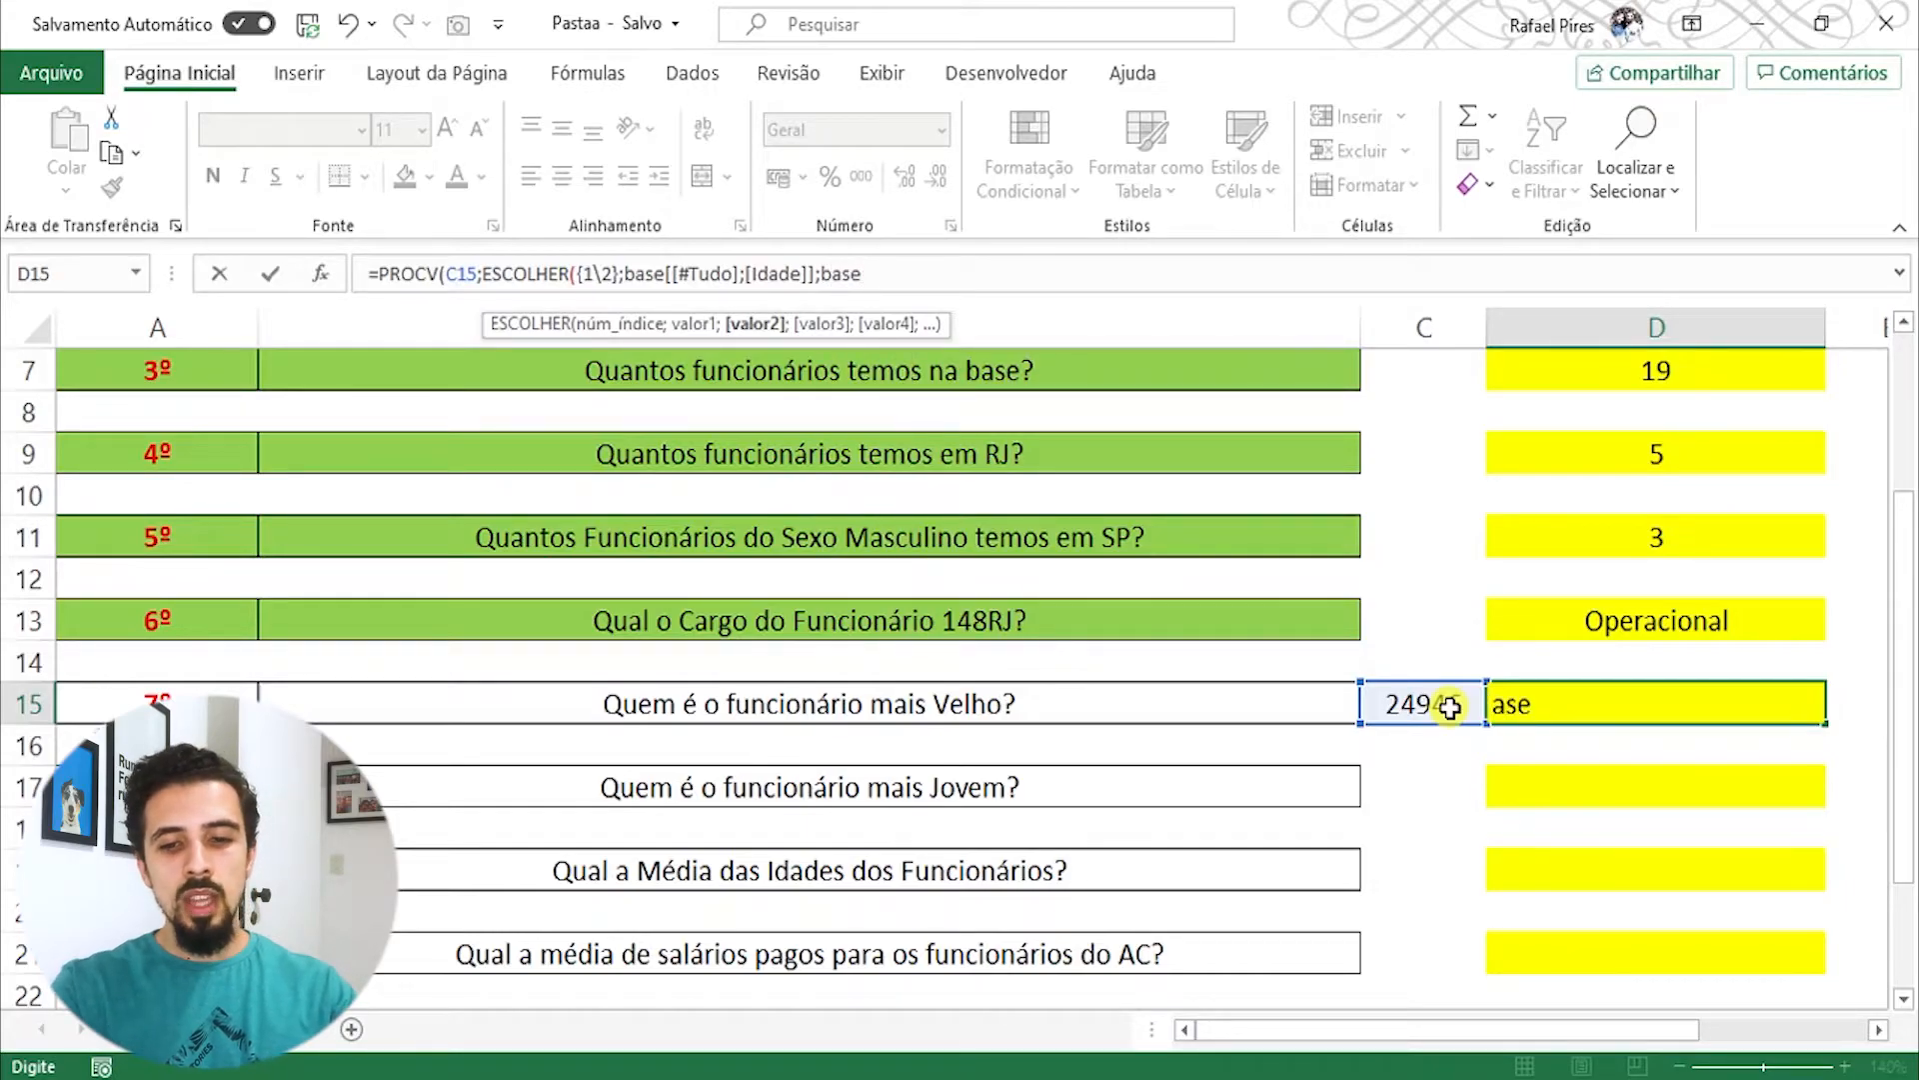
type("[")
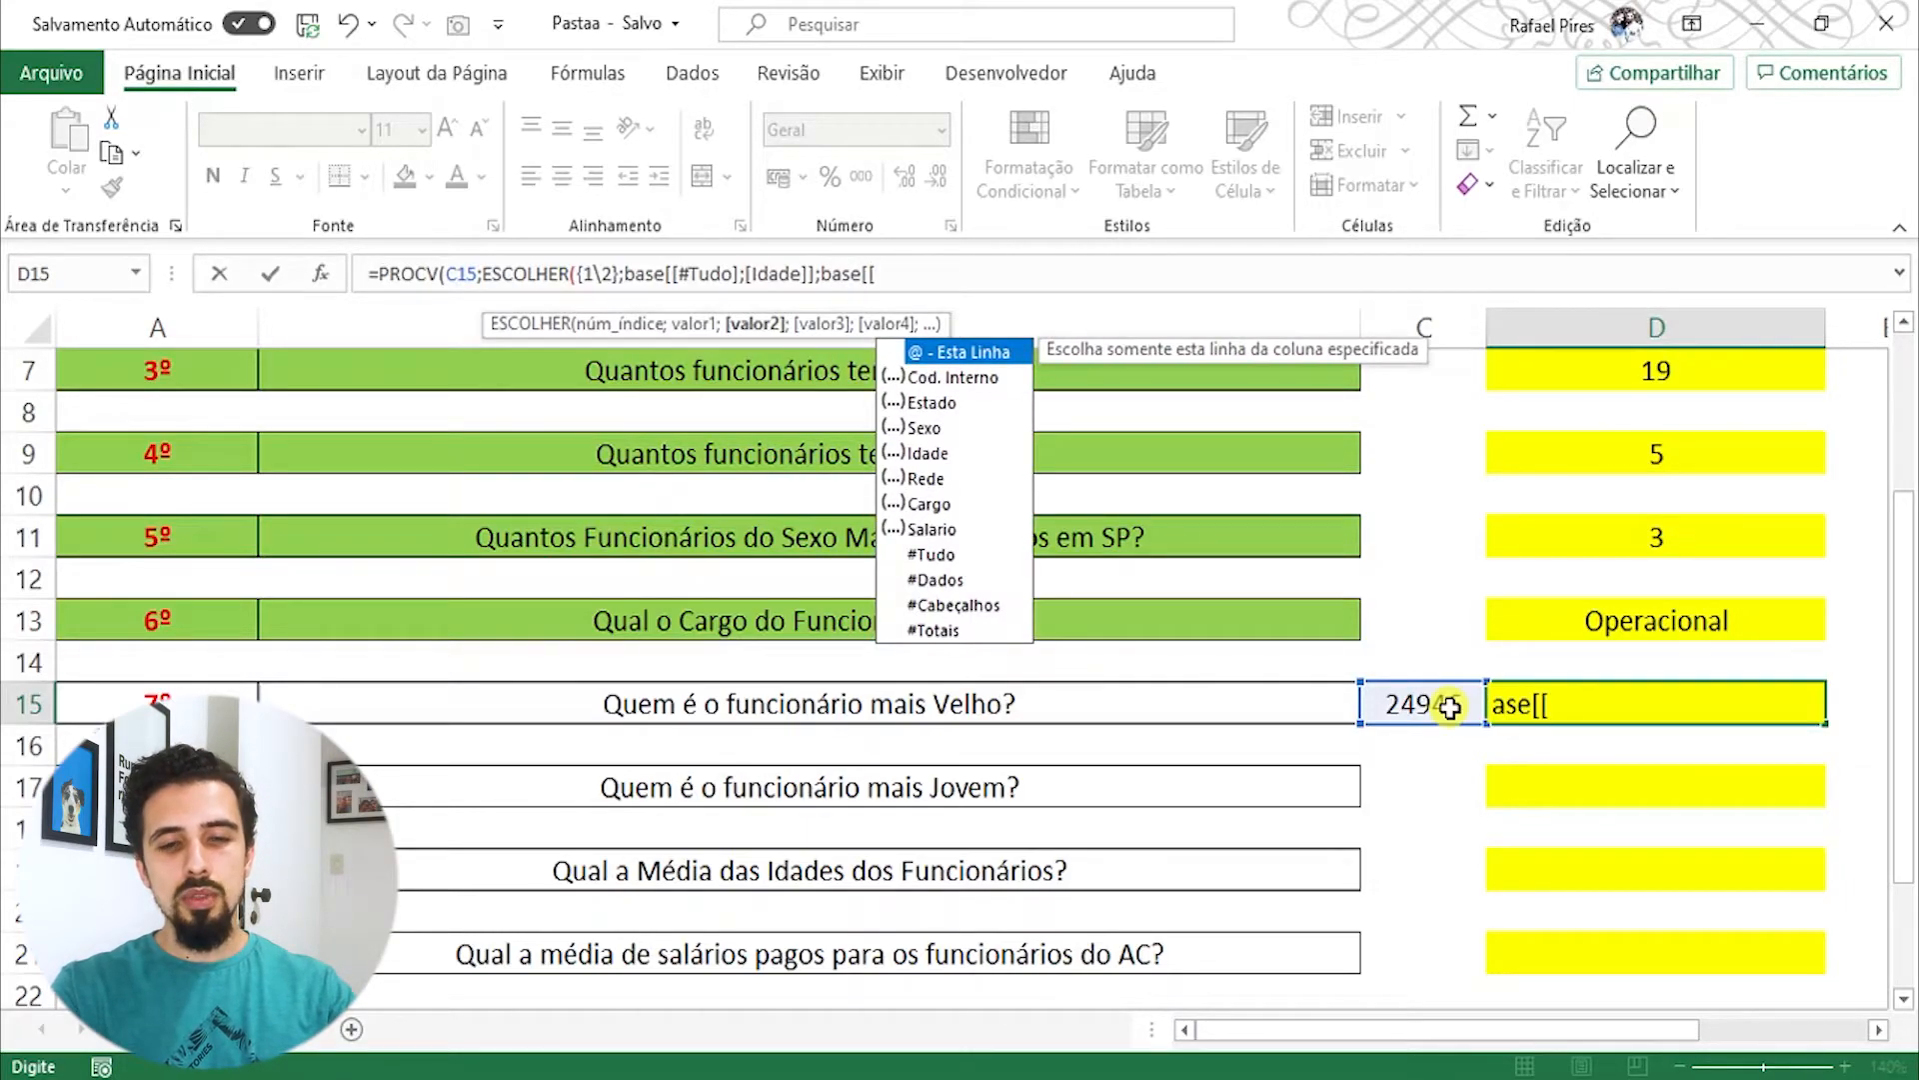
key("Down")
key("Down")
key("Down")
key("Down")
key("Down")
key("Down")
key("Down")
key("Down")
key("Tab")
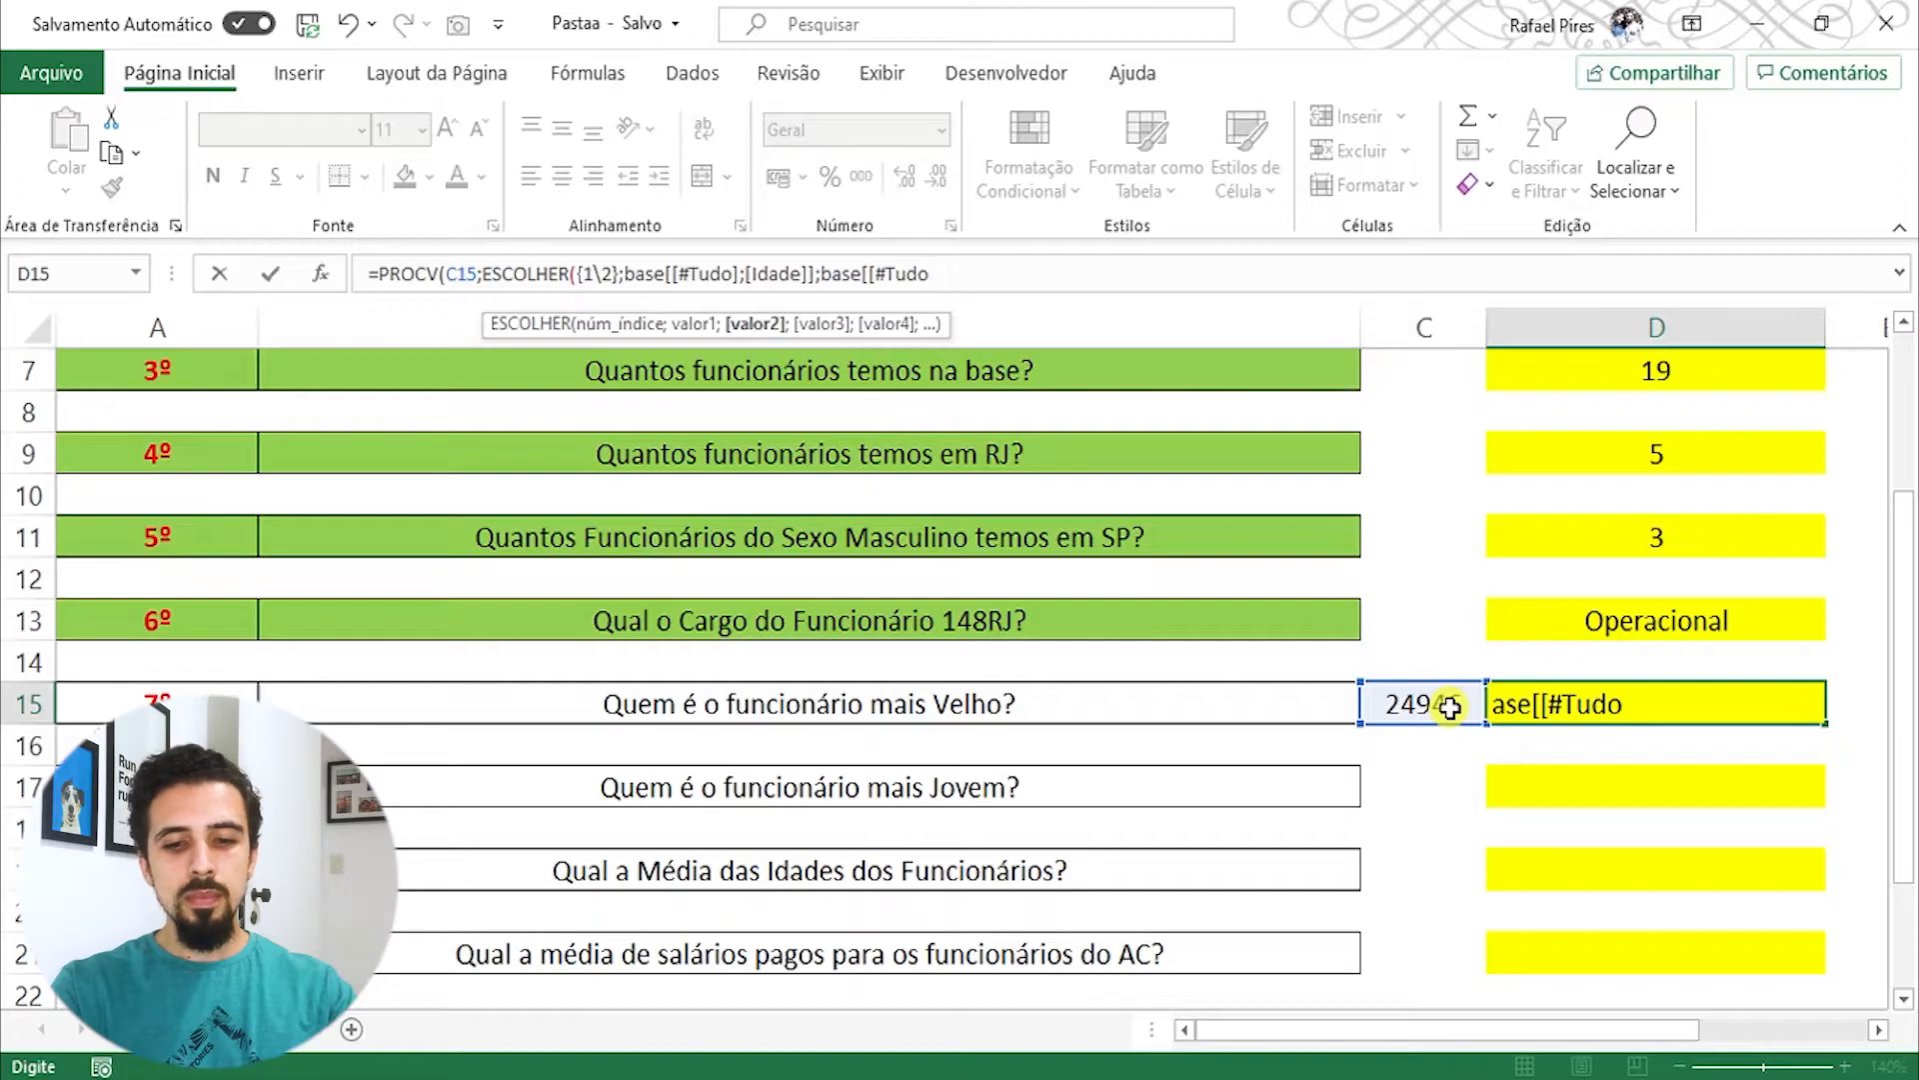
Step: Add the Cod. Interno column to ESCOLHER's second value so the reference reads base[[#Tudo];[Cod. Interno]]
type("];")
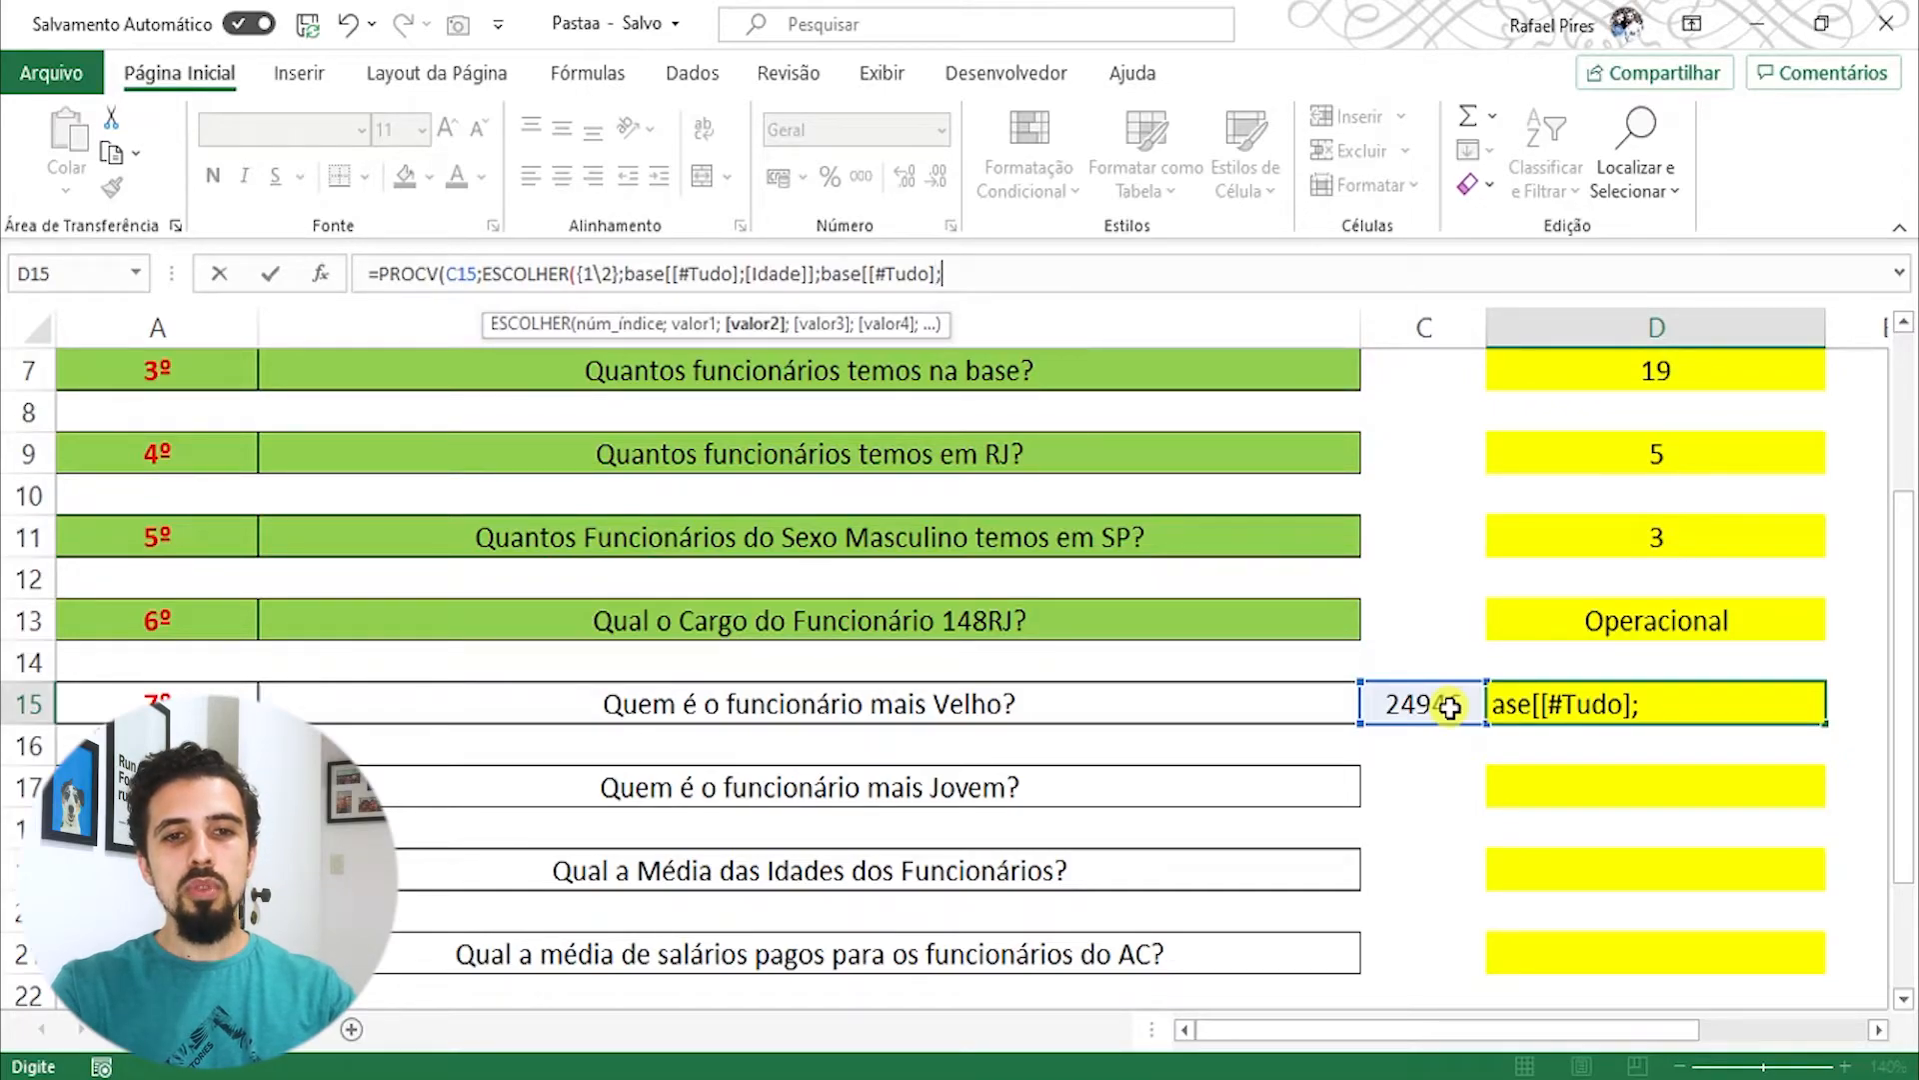
type("[")
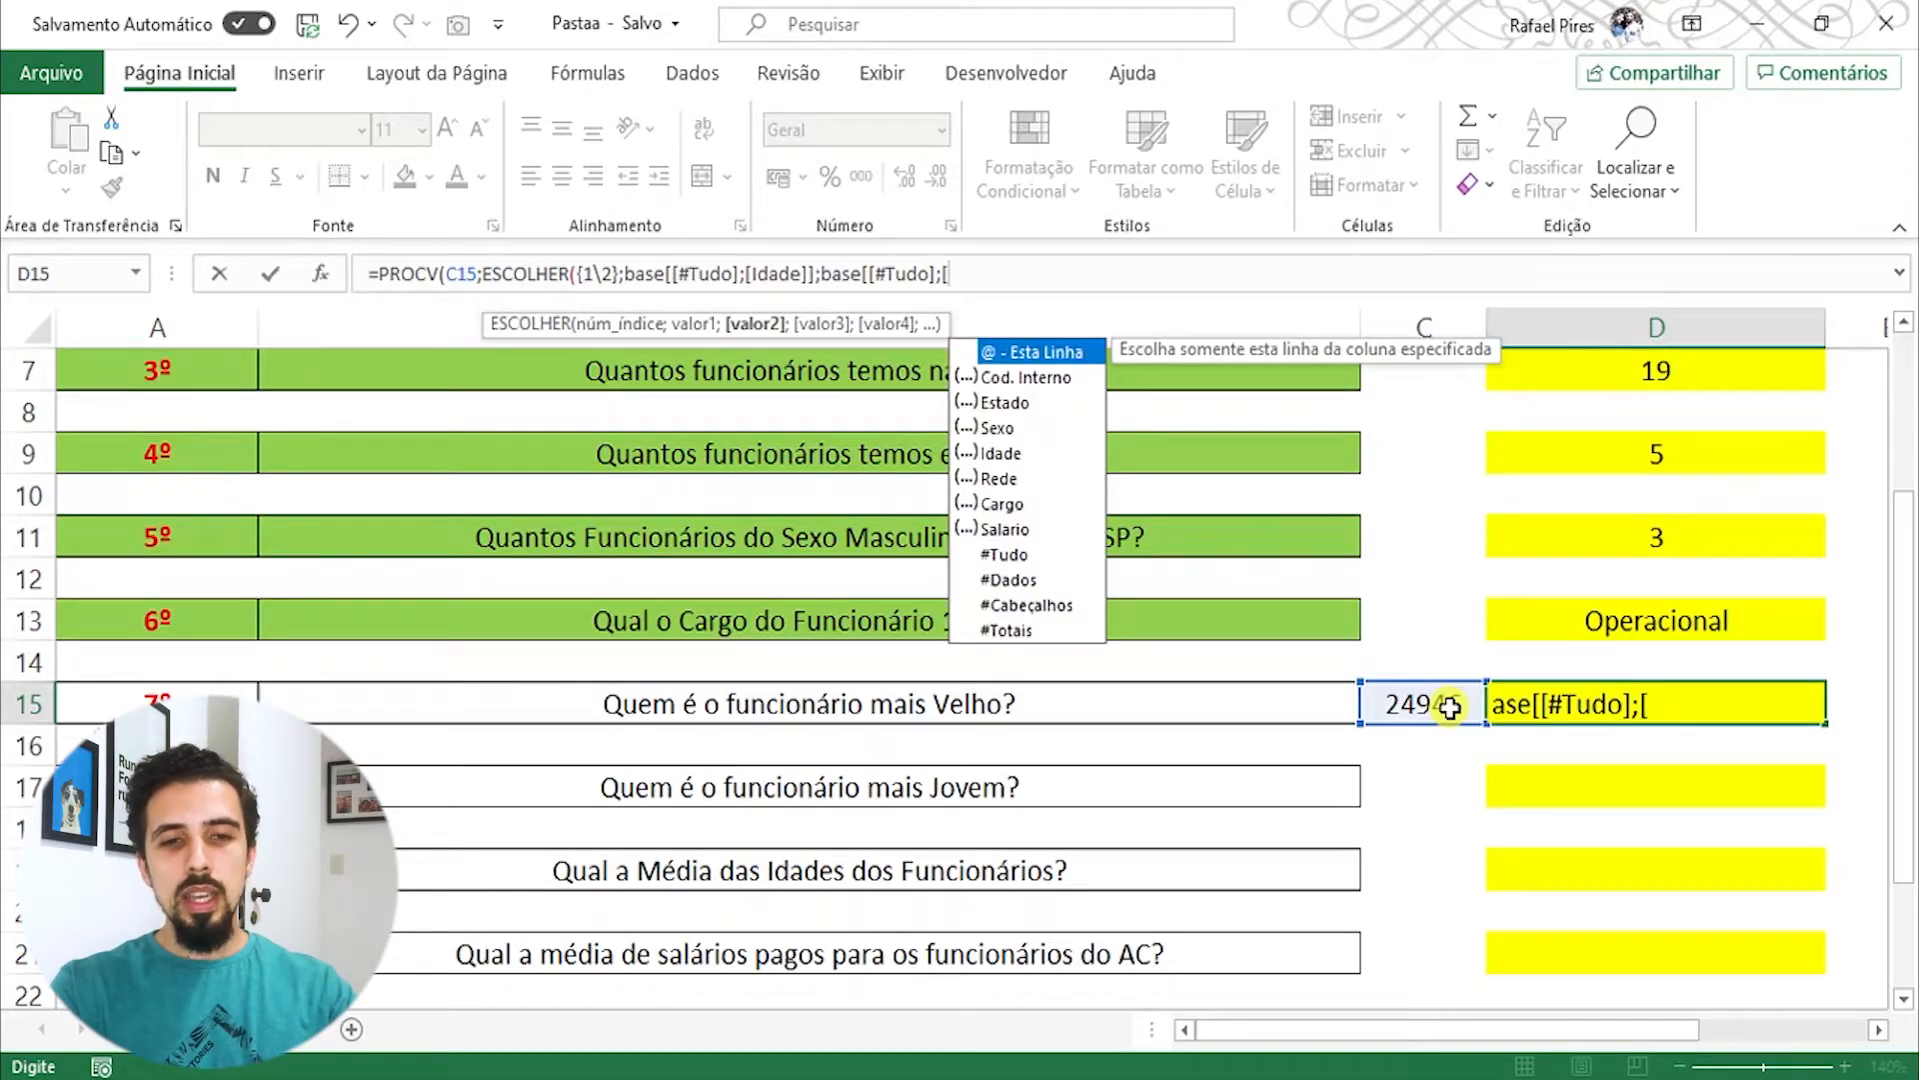
key("Down")
key("Down")
key("Down")
key("Down")
key("Down")
key("Up")
key("Up")
key("Up")
key("Up")
key("Tab")
type("]]")
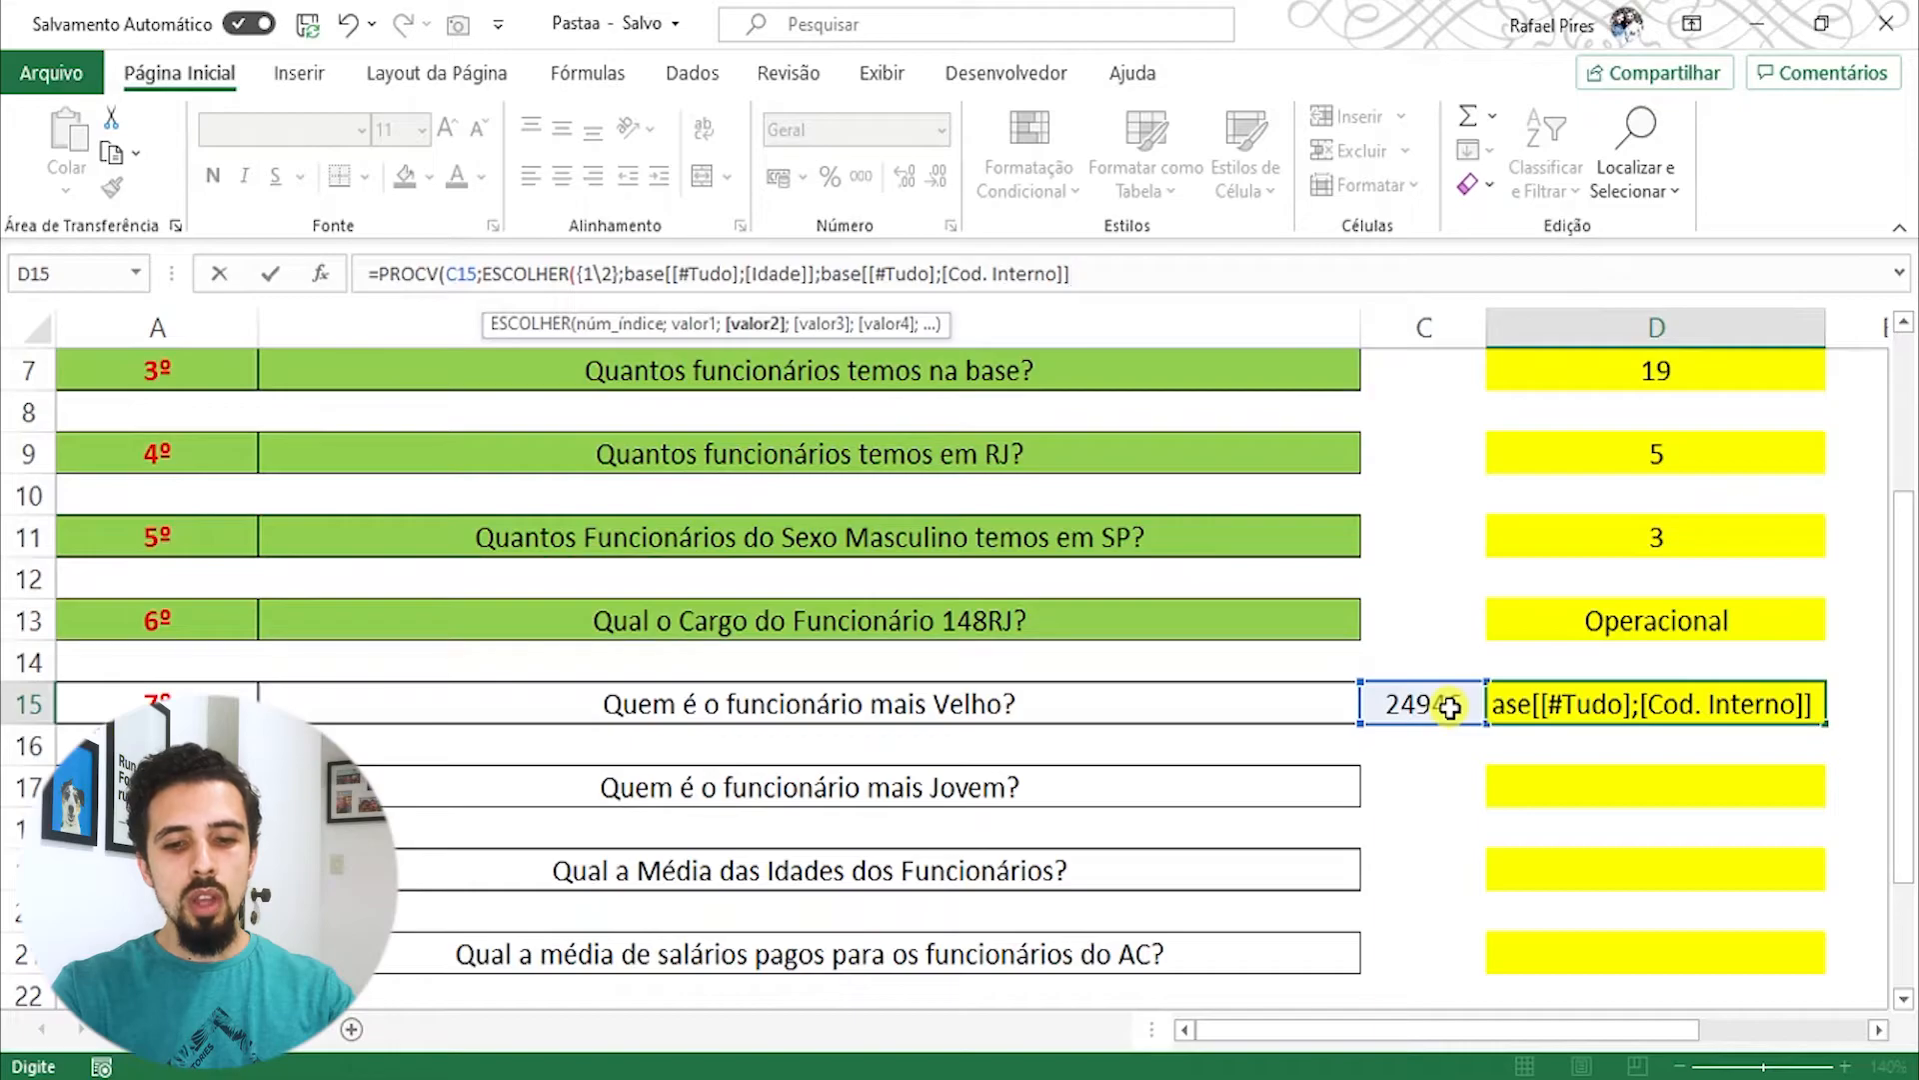
Step: Close ESCOLHER and complete the PROCV formula with column index 2 and 0 for an exact match
type(";")
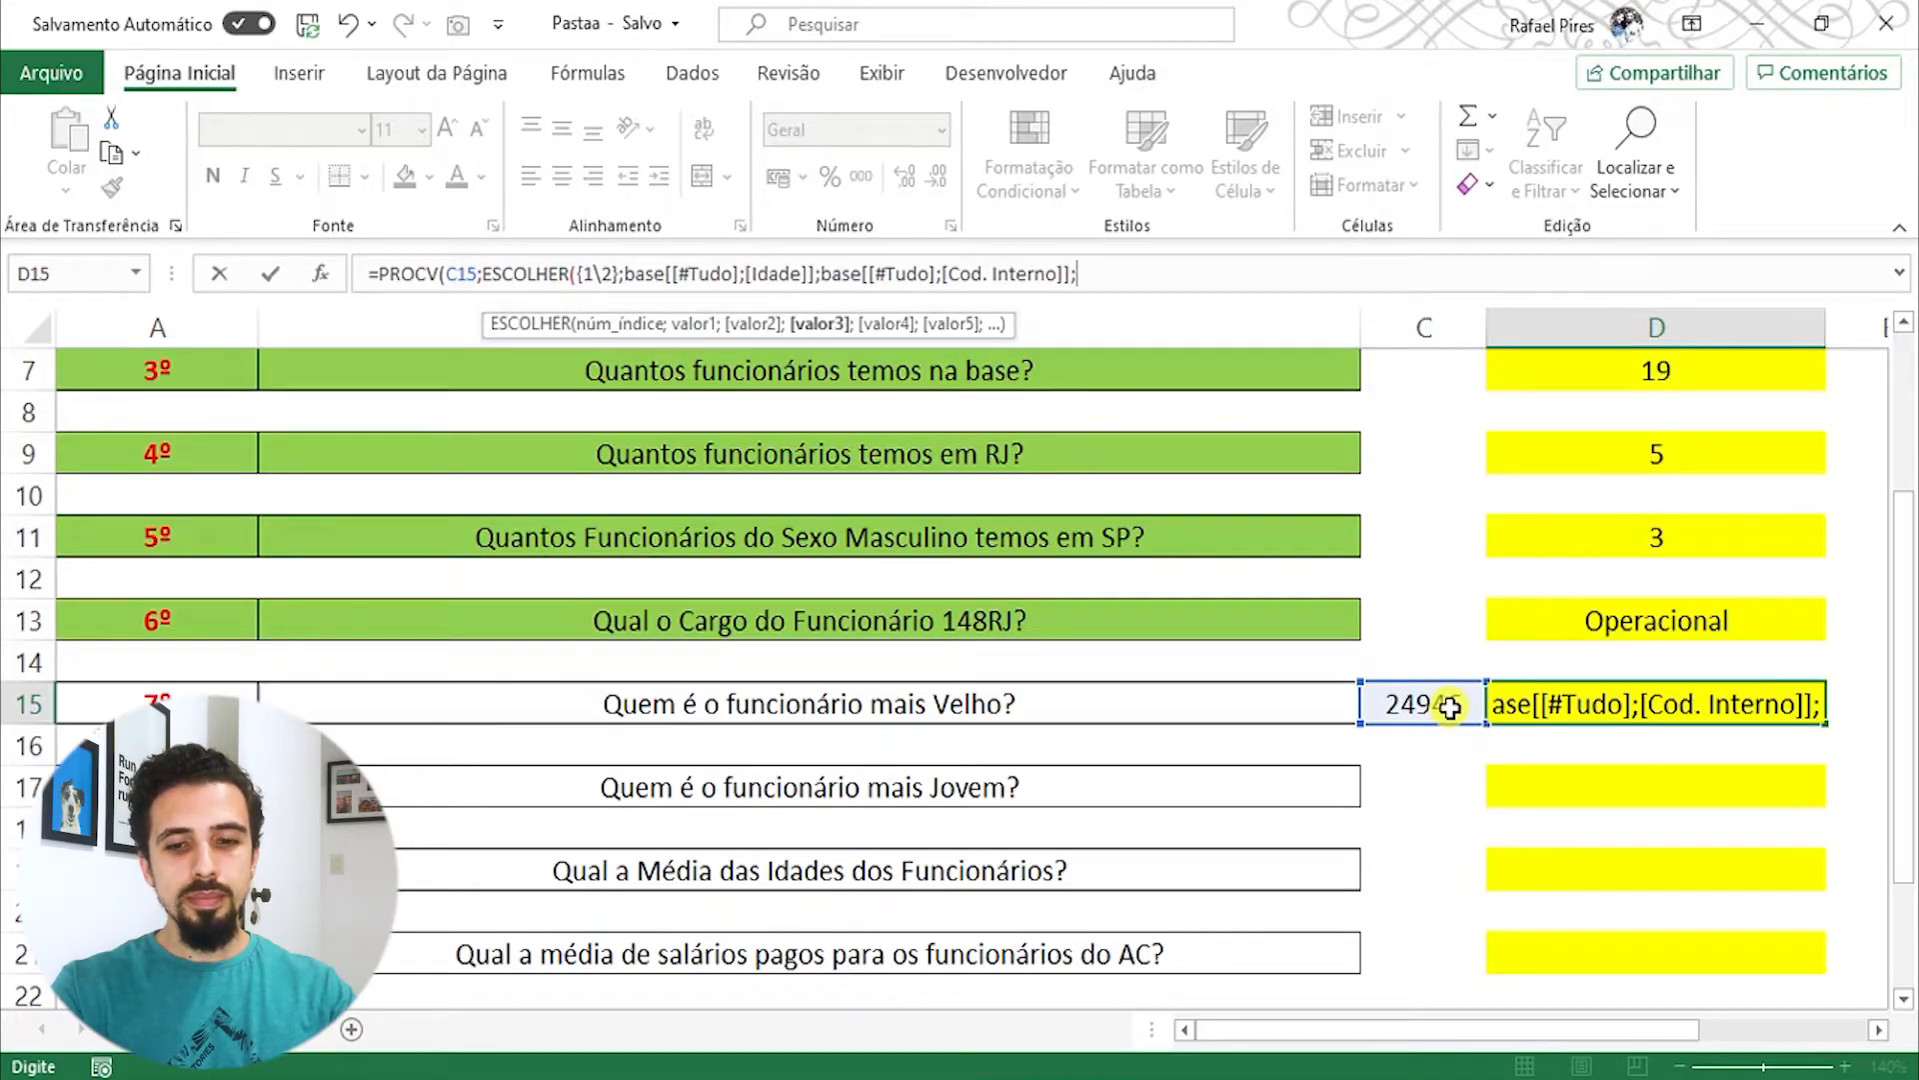
key("BackSpace")
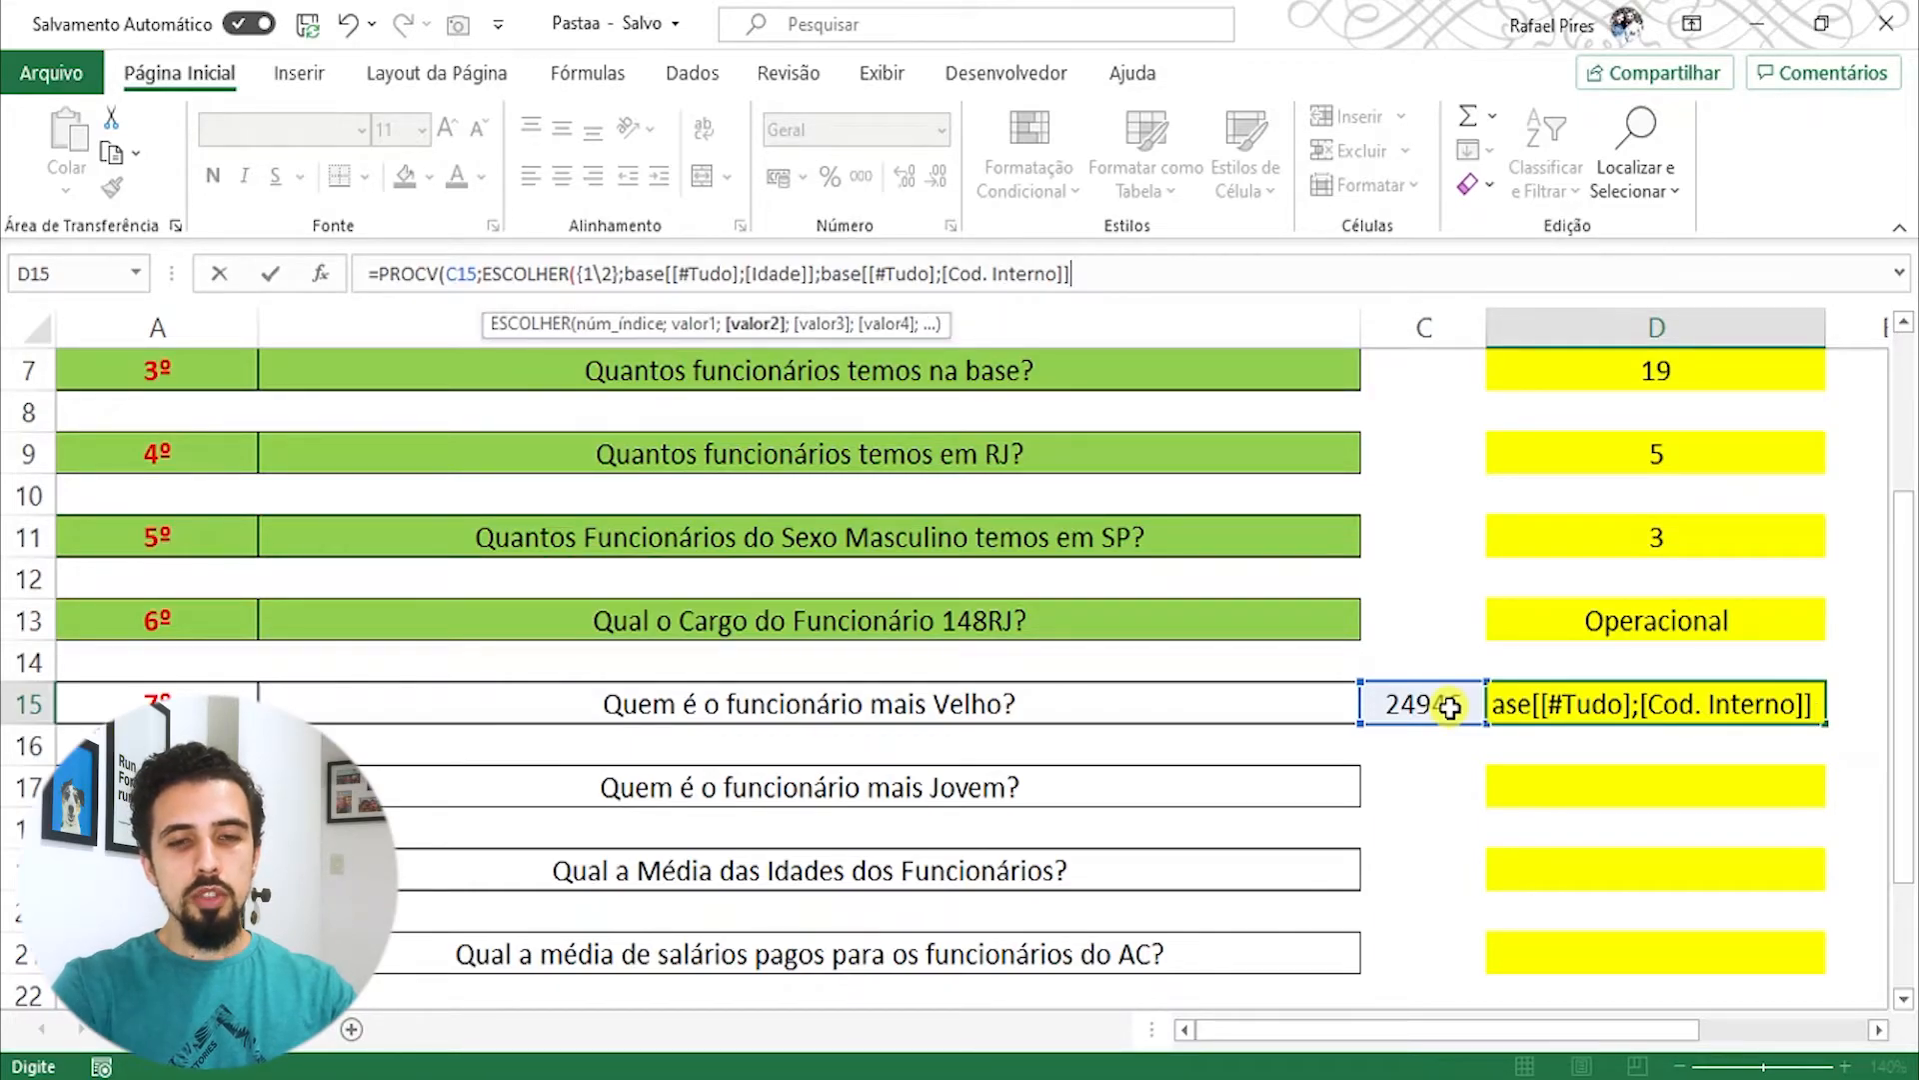
type(")")
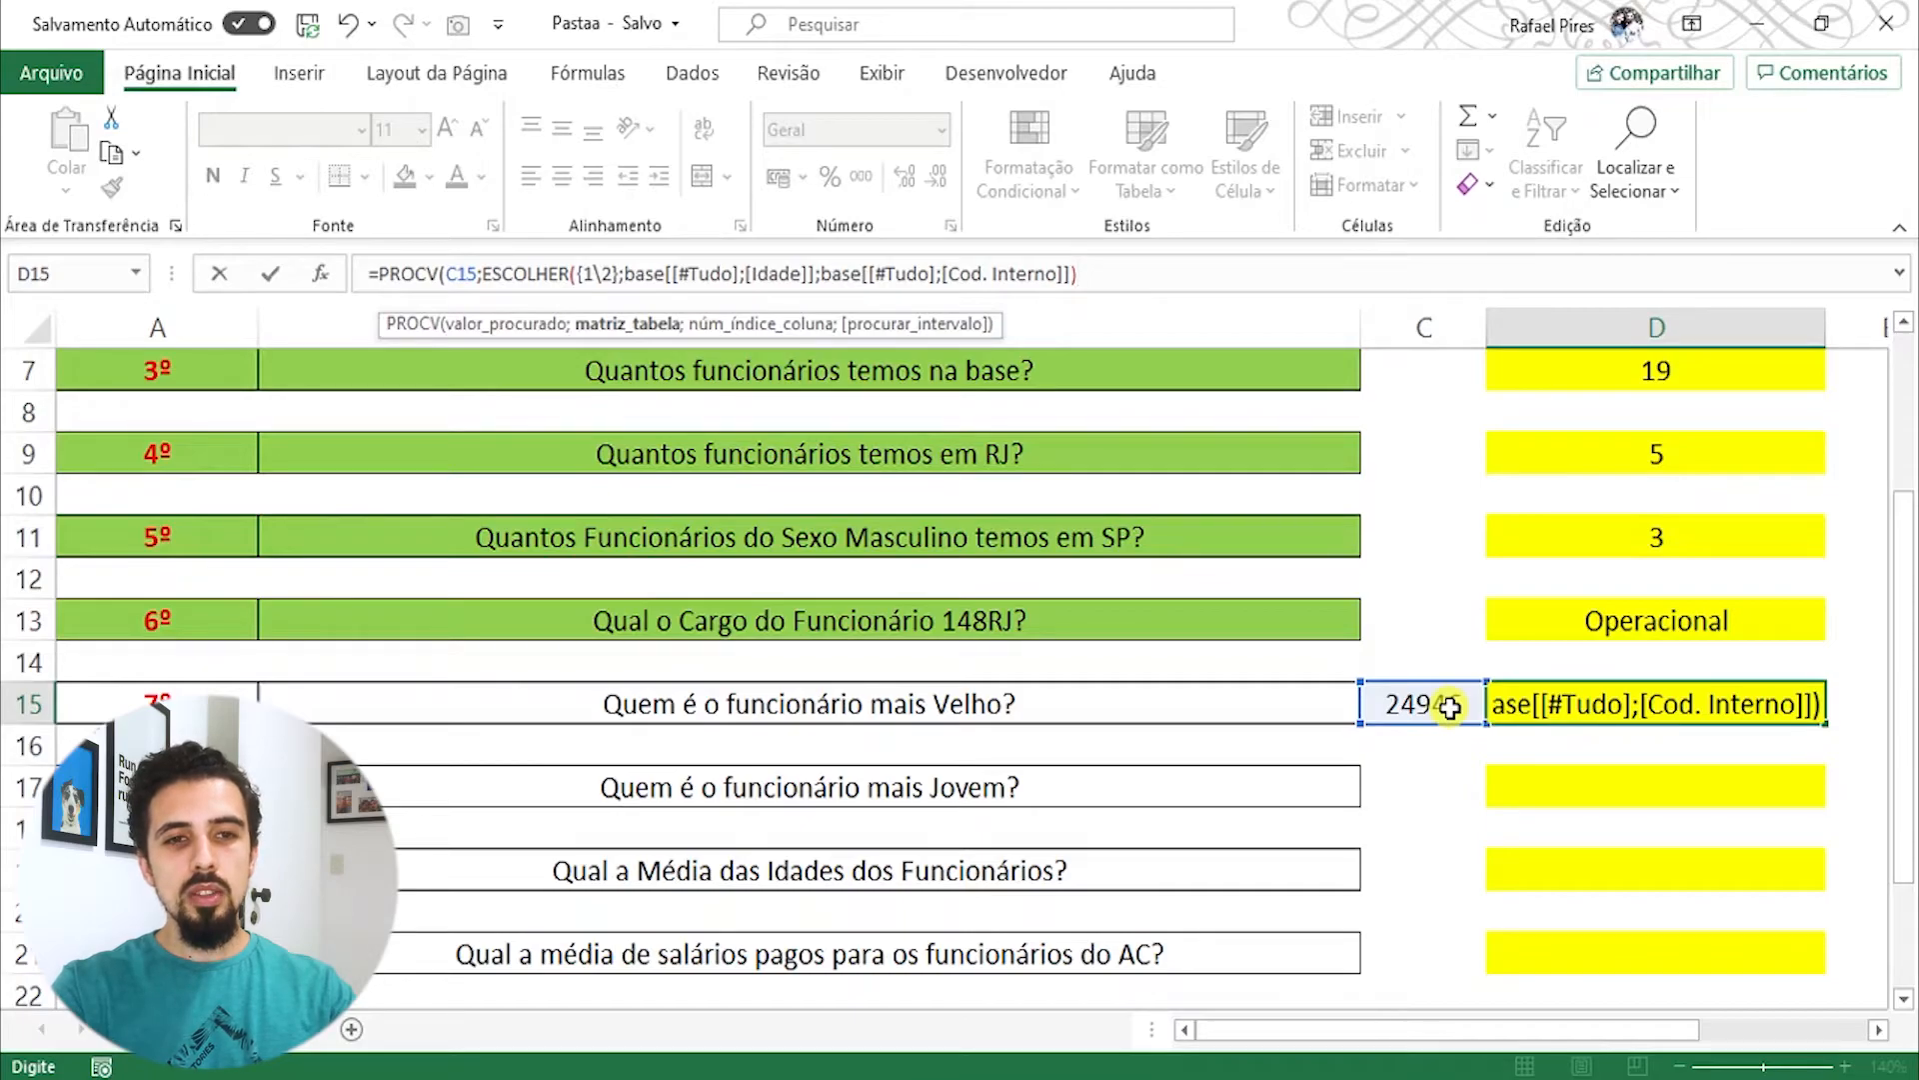
type(";")
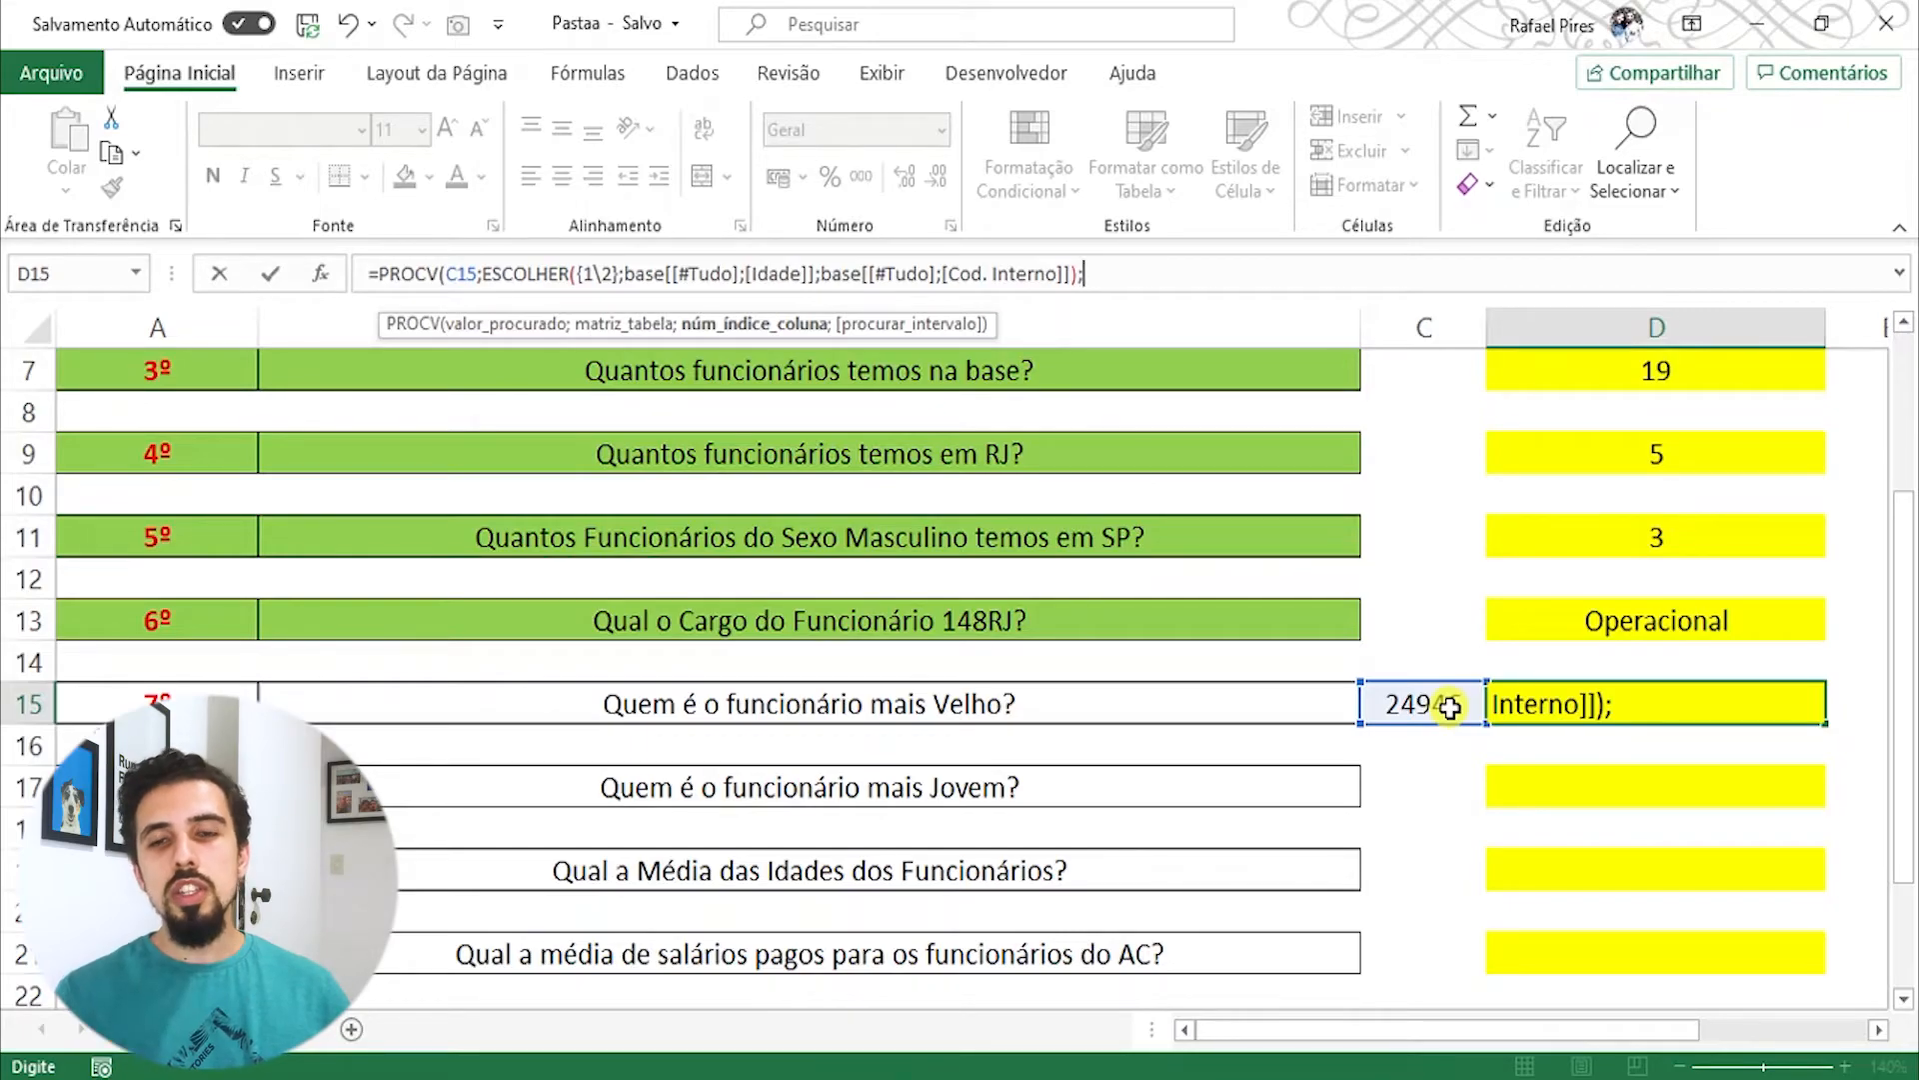
type("2")
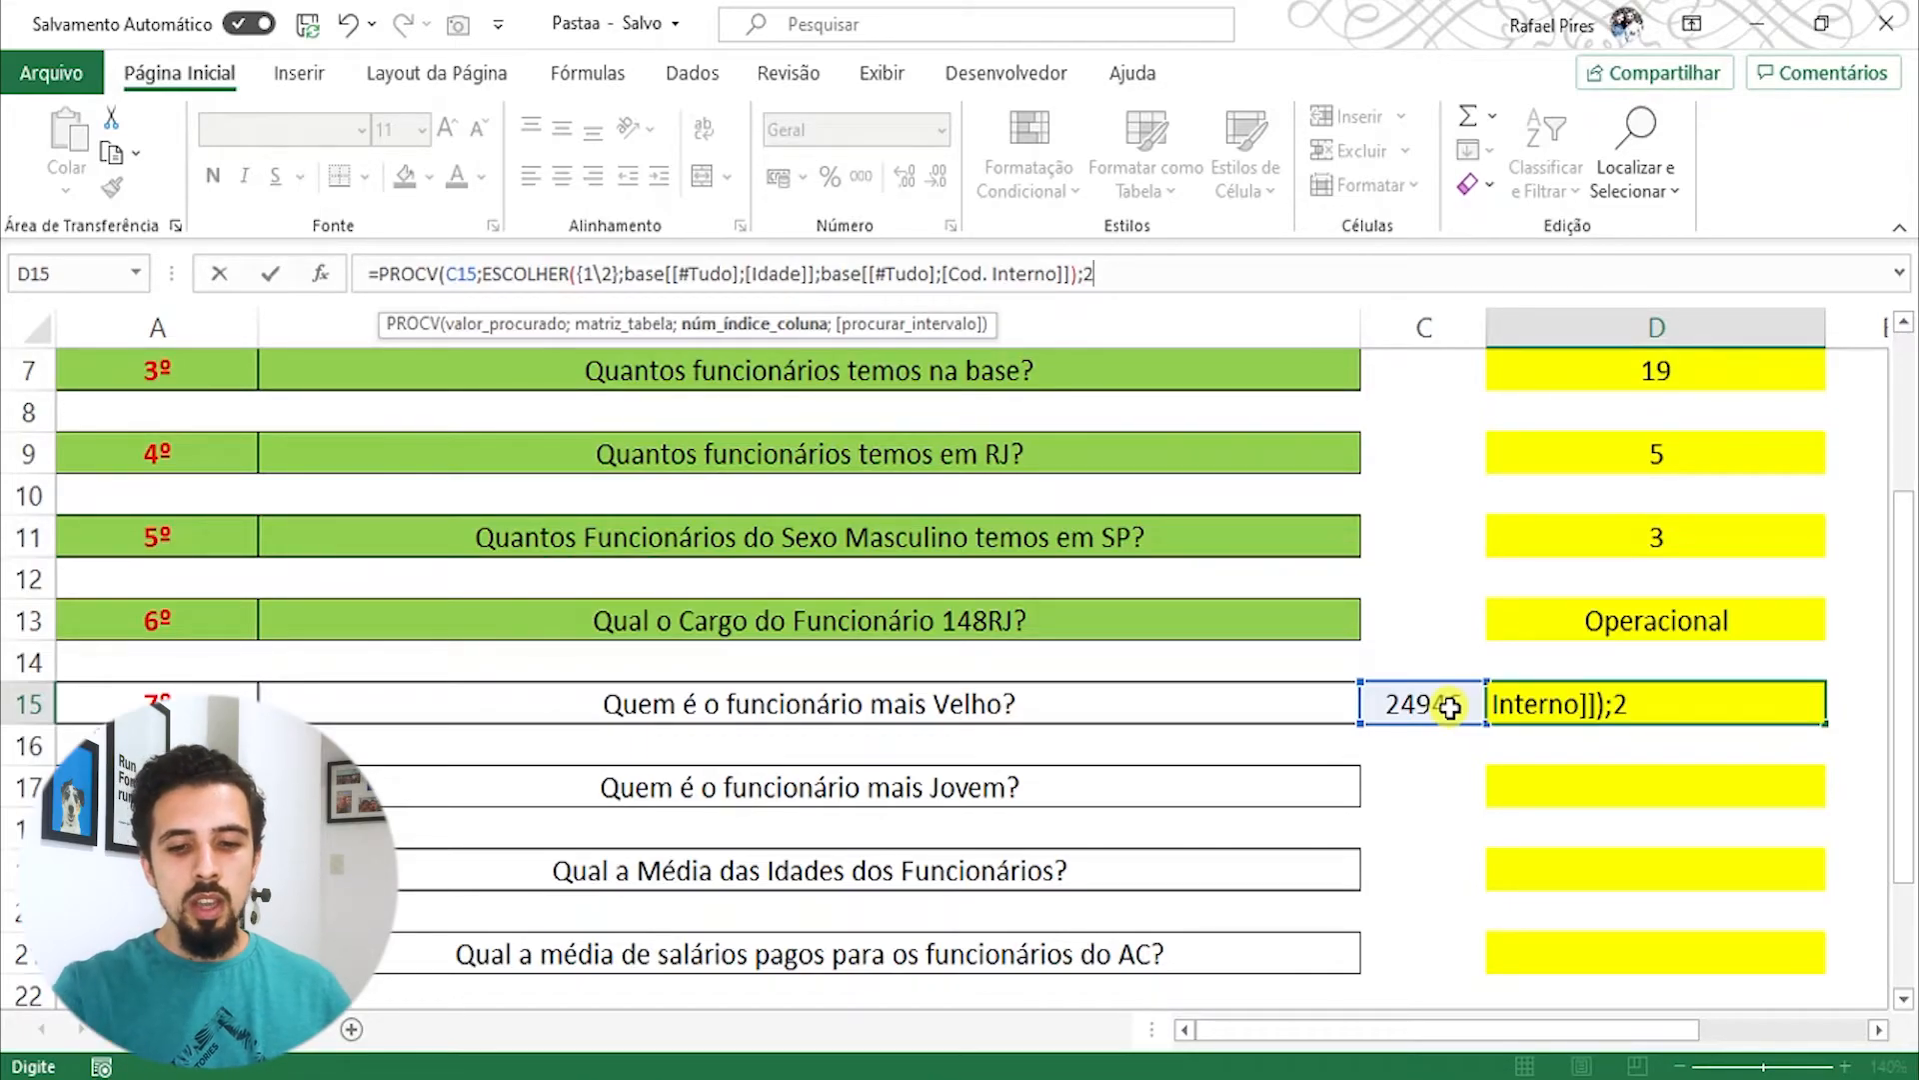
type(";")
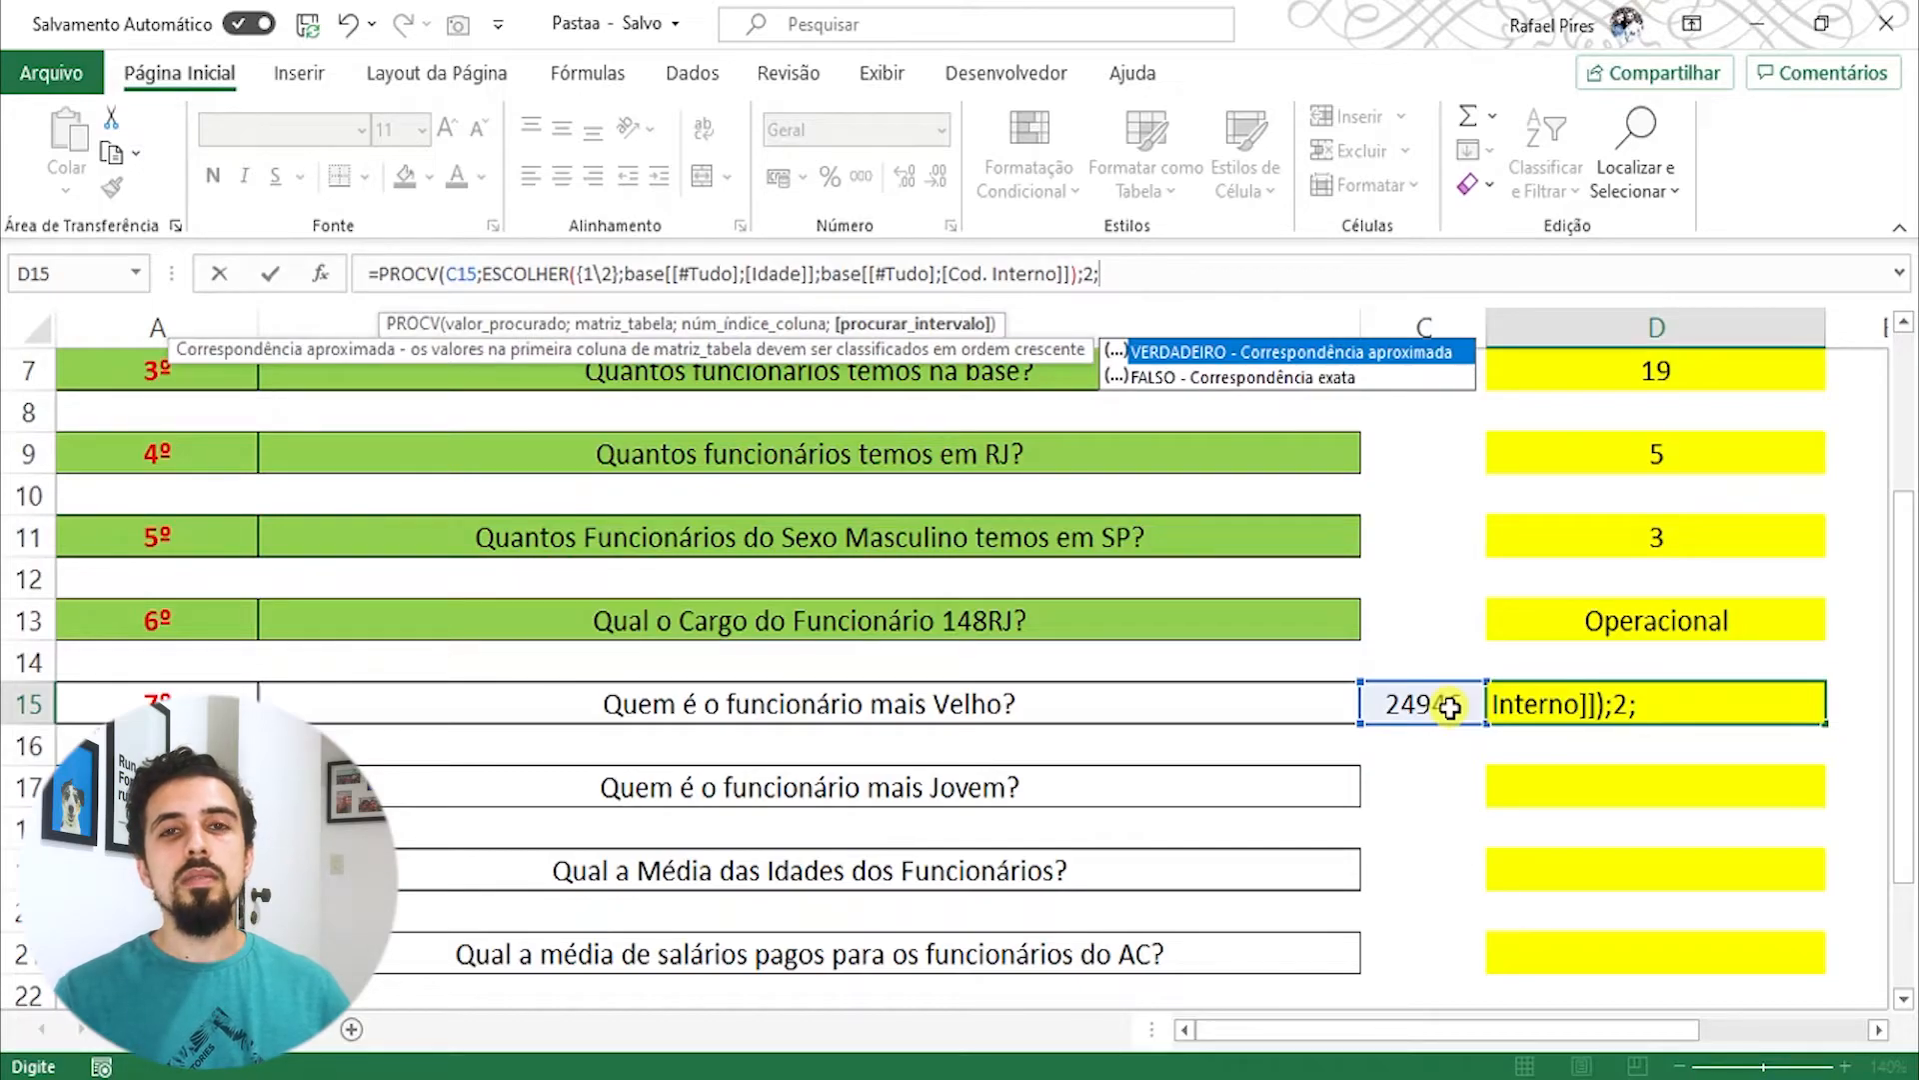
type("0")
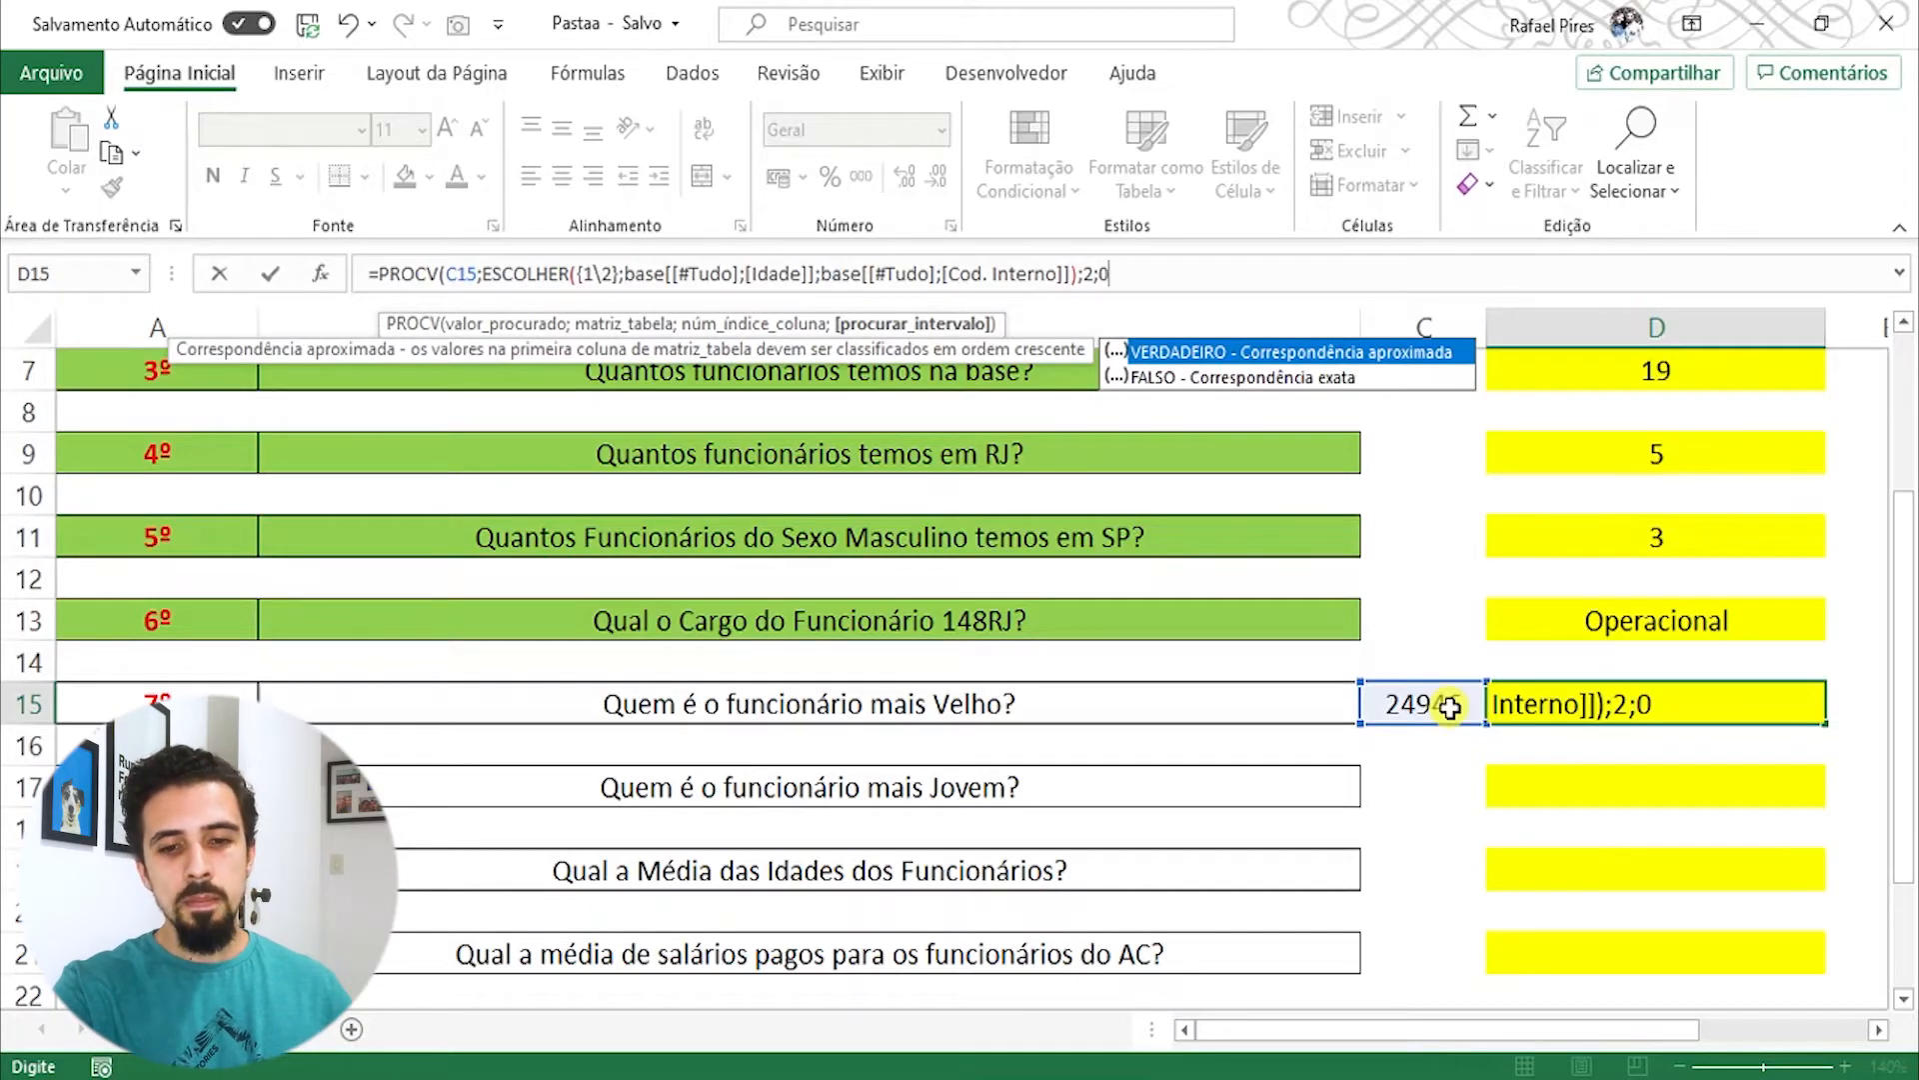
type(")")
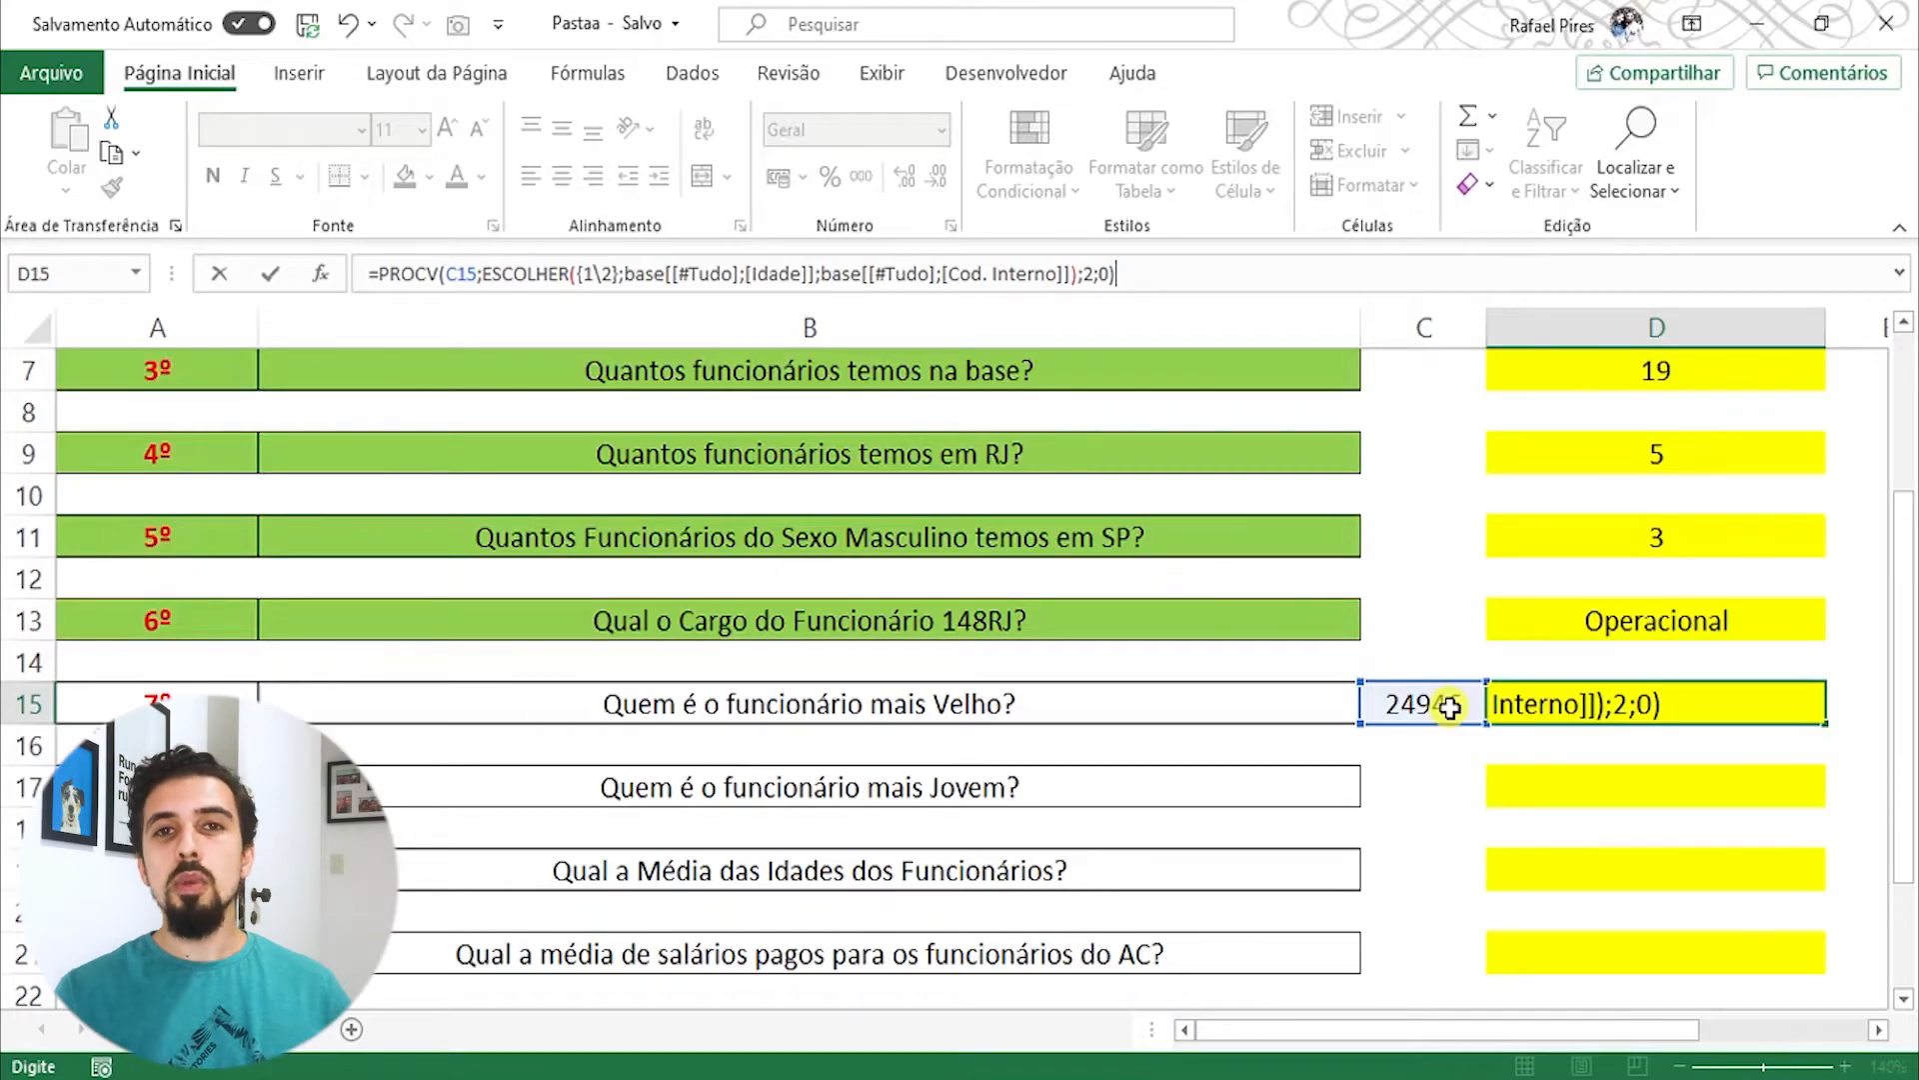
key("Return")
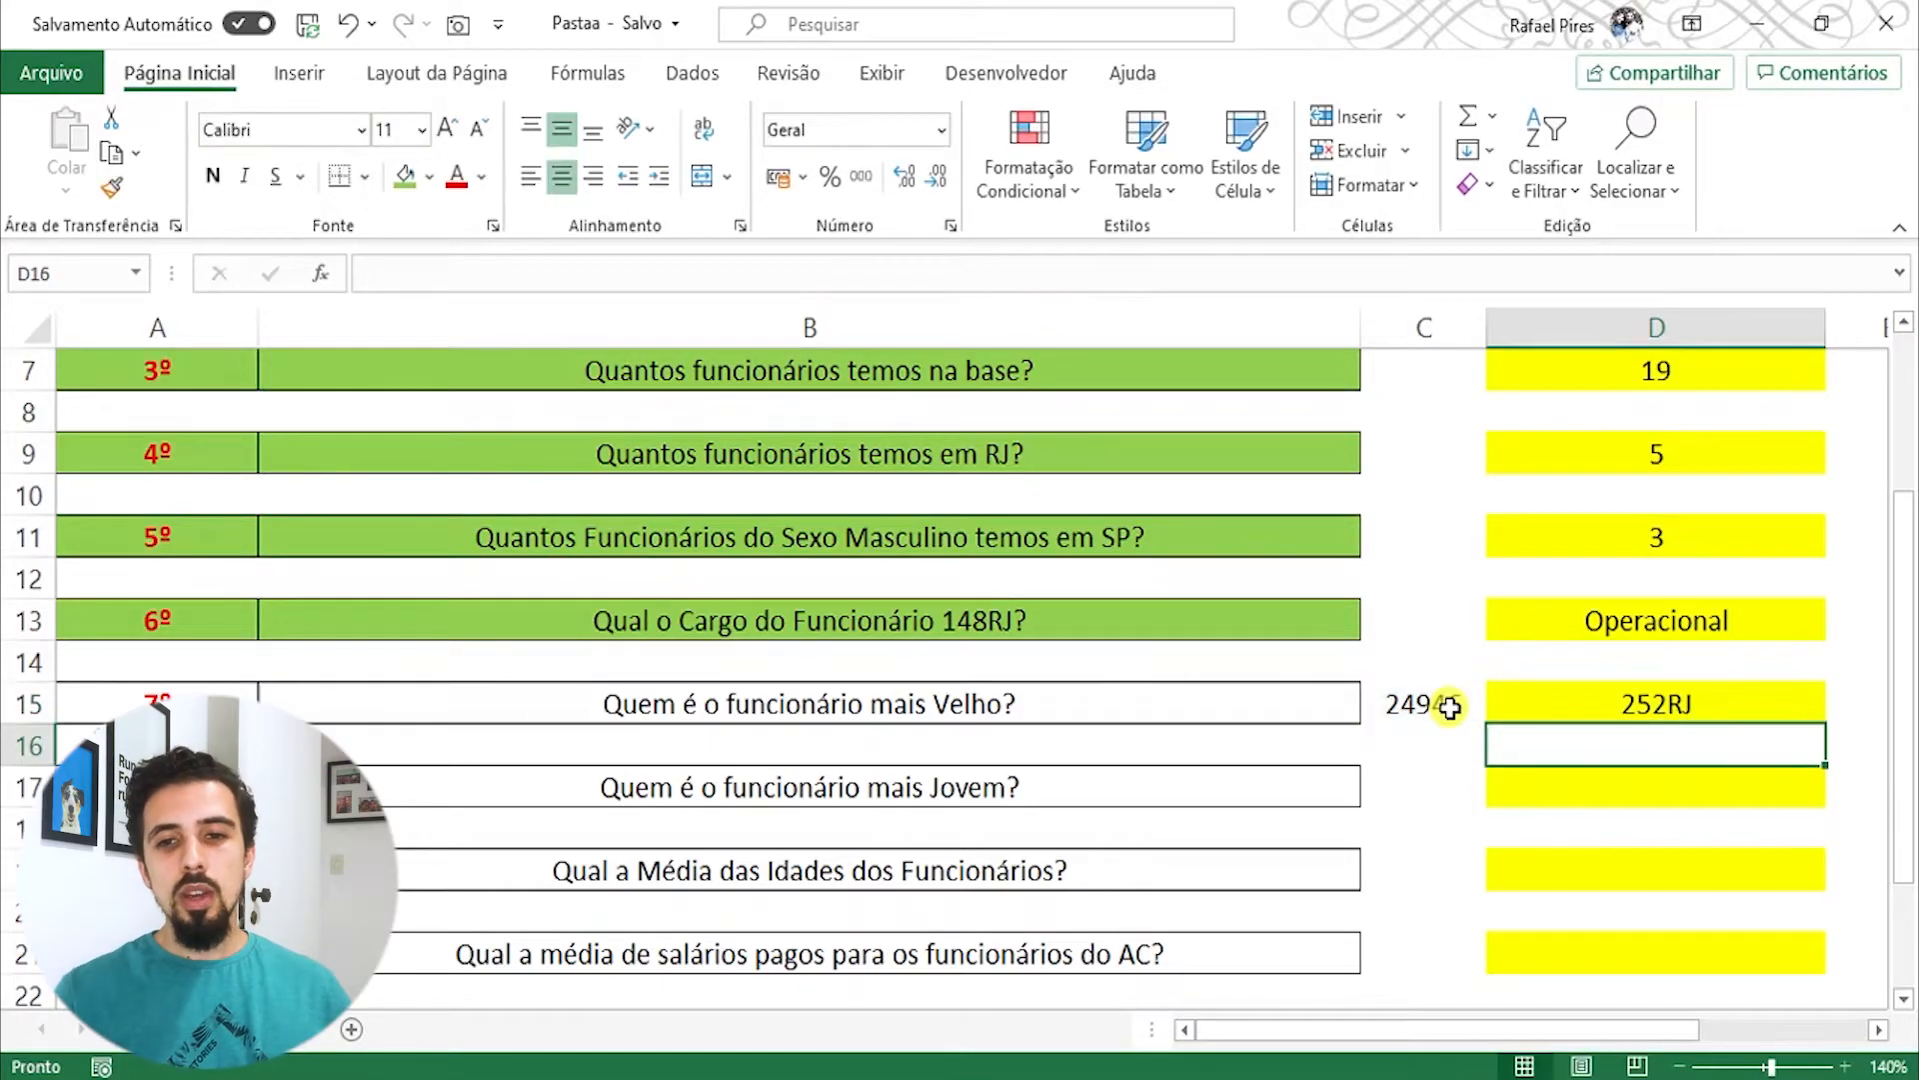
Step: Format the minimum in C15 as a short date (Data Abreviada)
key("Up")
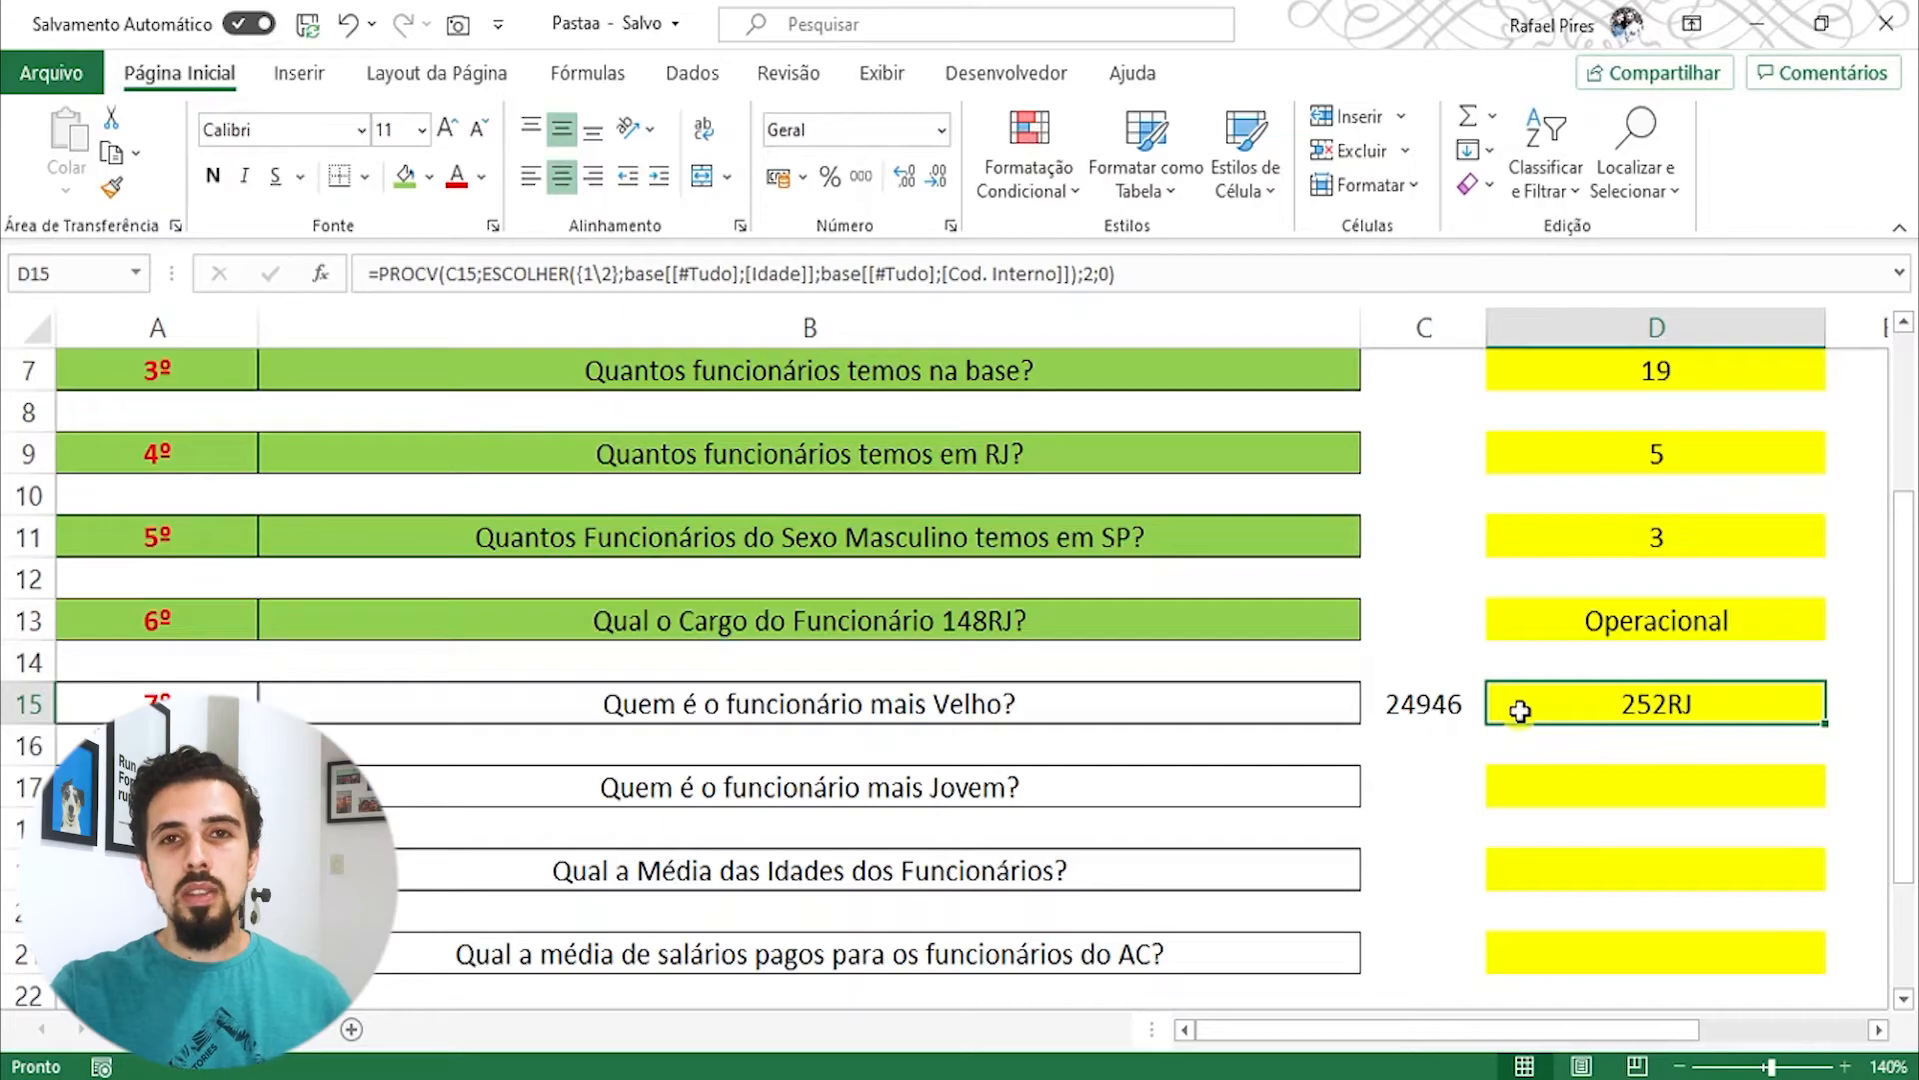
left_click(1431, 705)
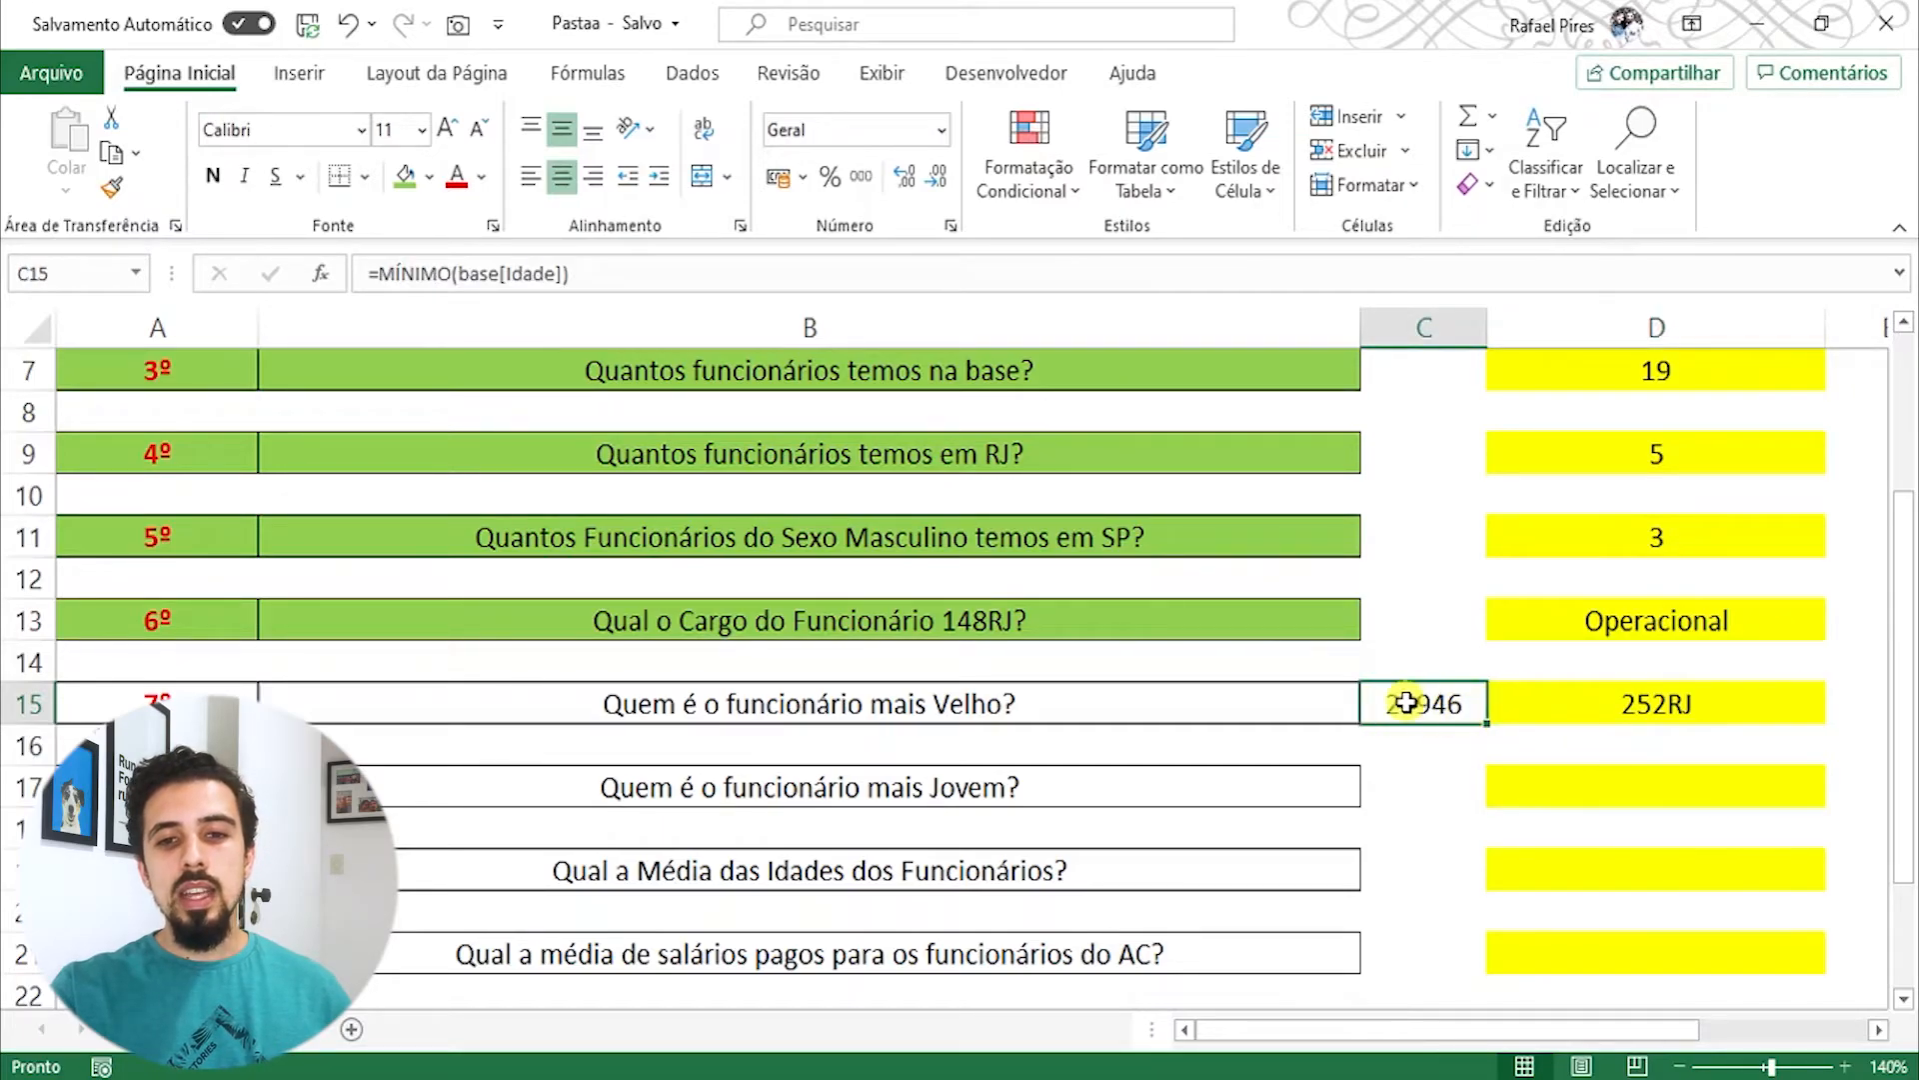
left_click(940, 130)
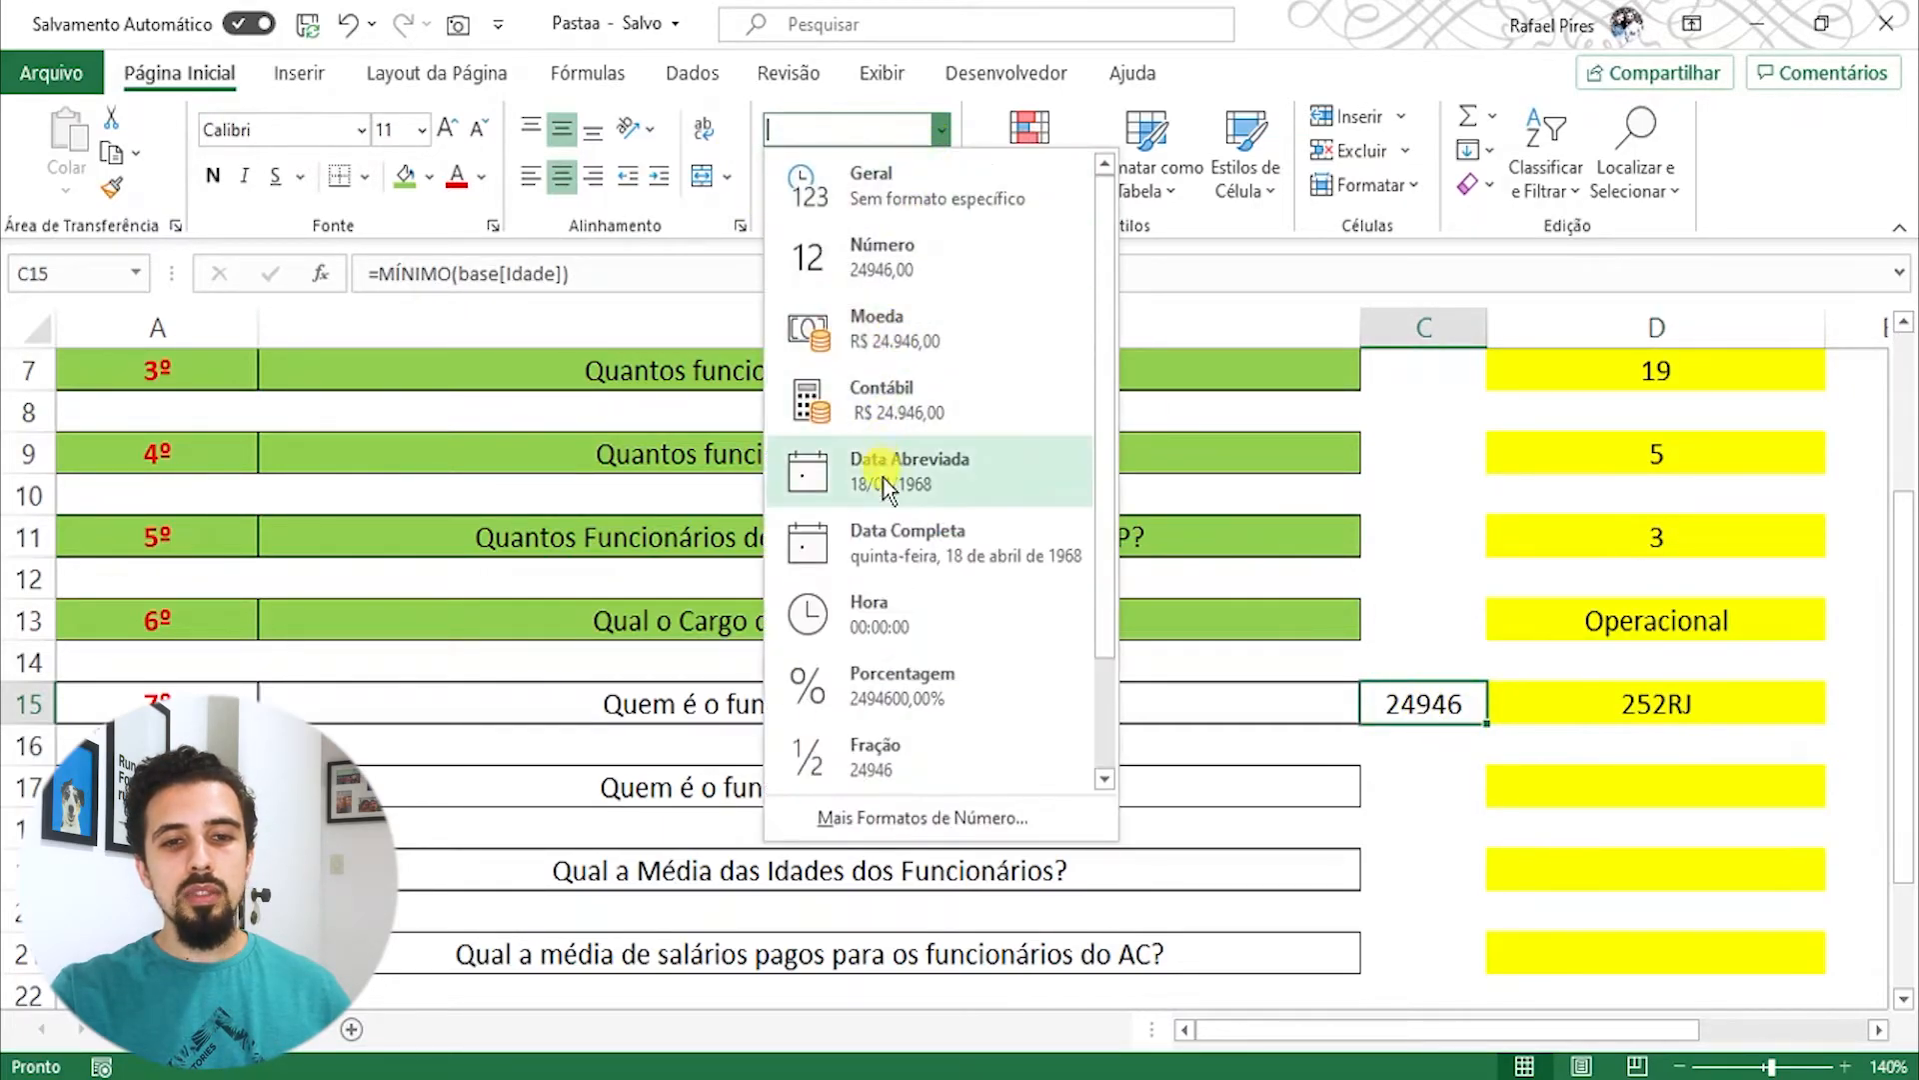
left_click(917, 487)
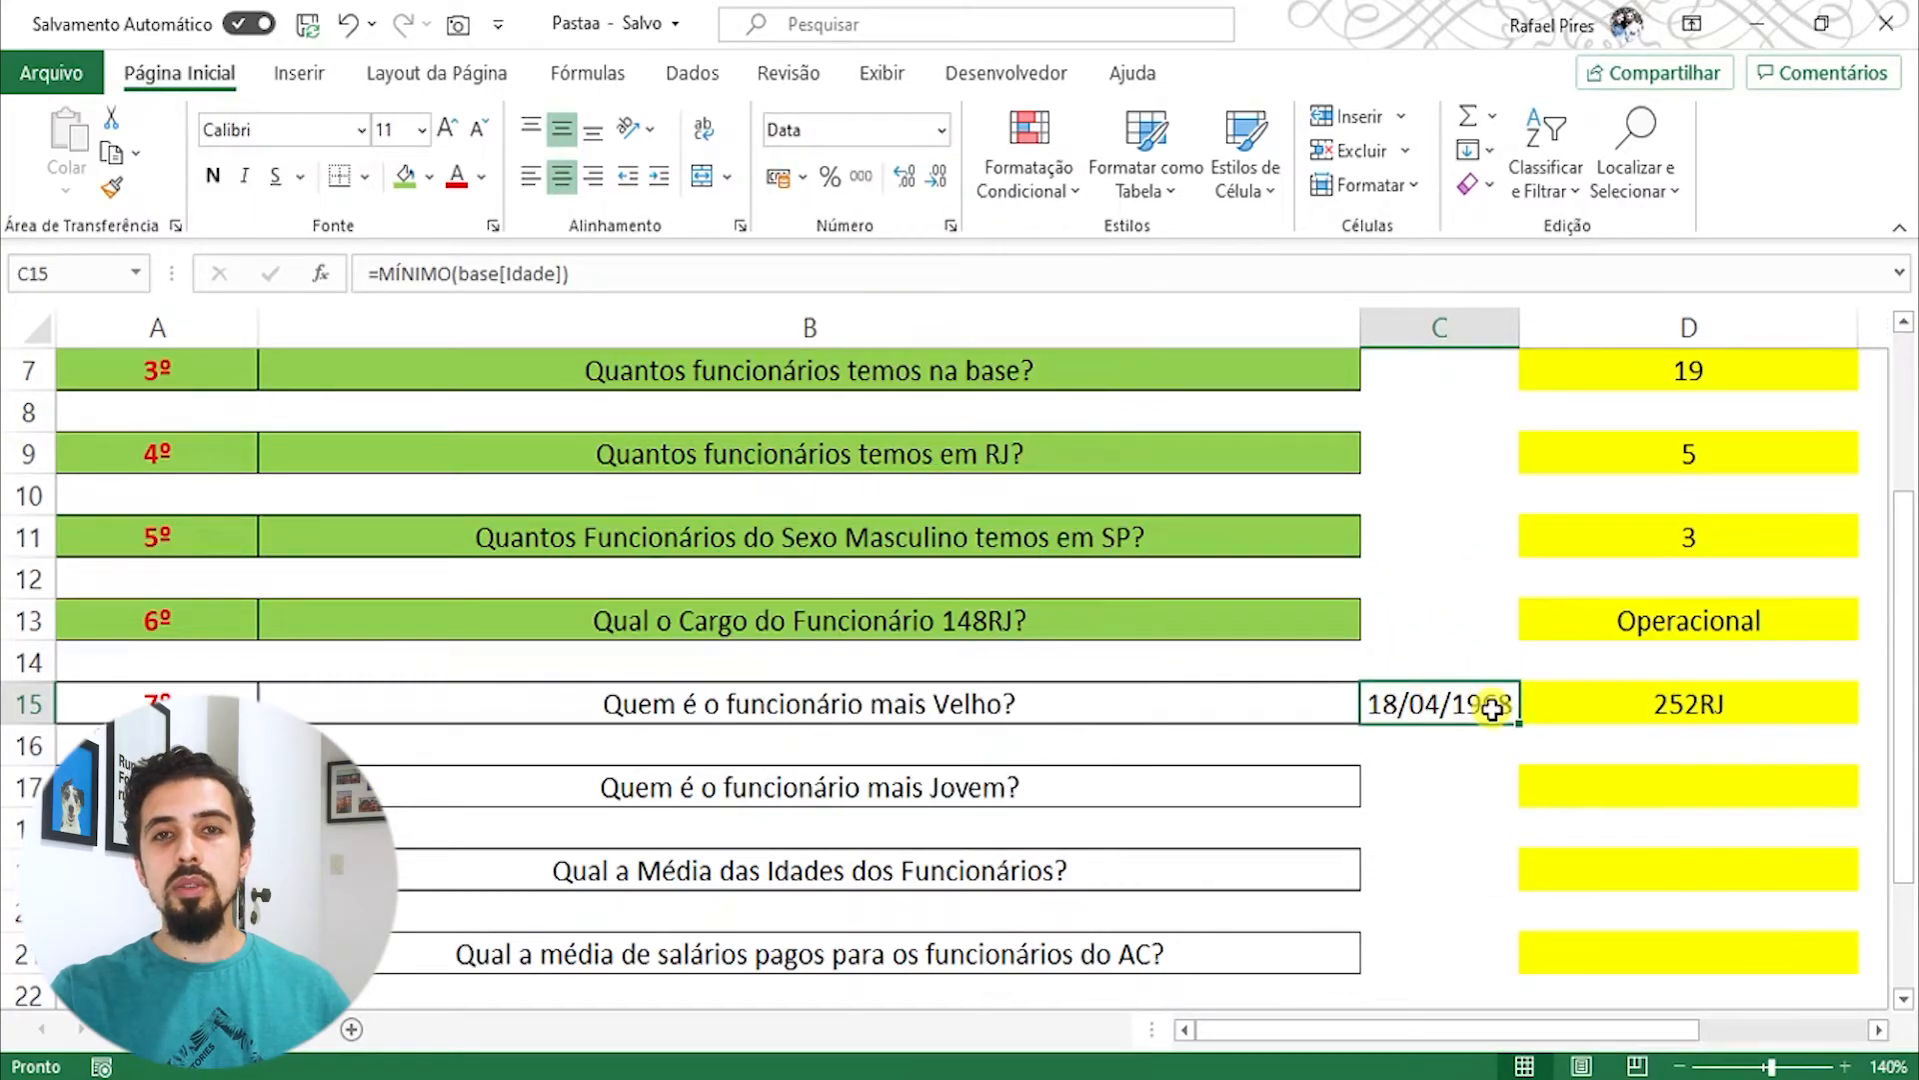
left_click(1594, 702)
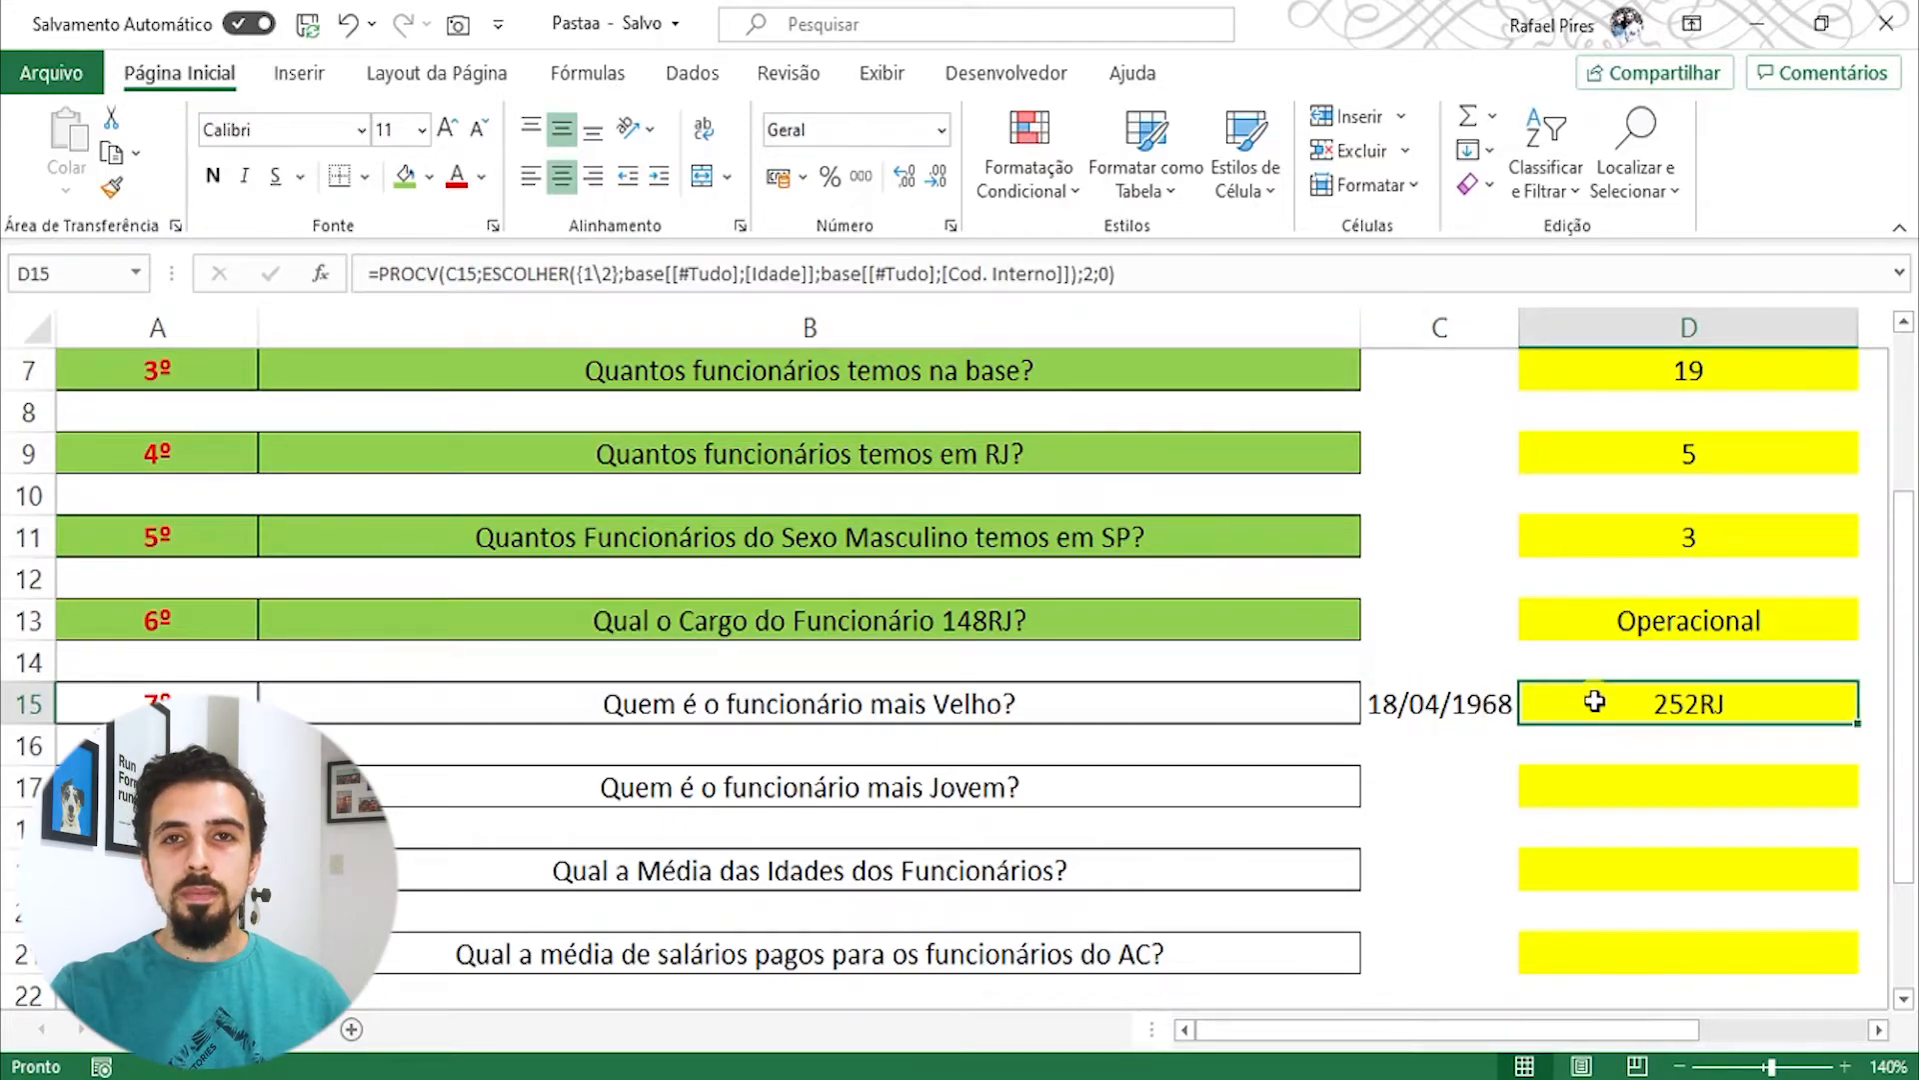
left_click(1460, 705)
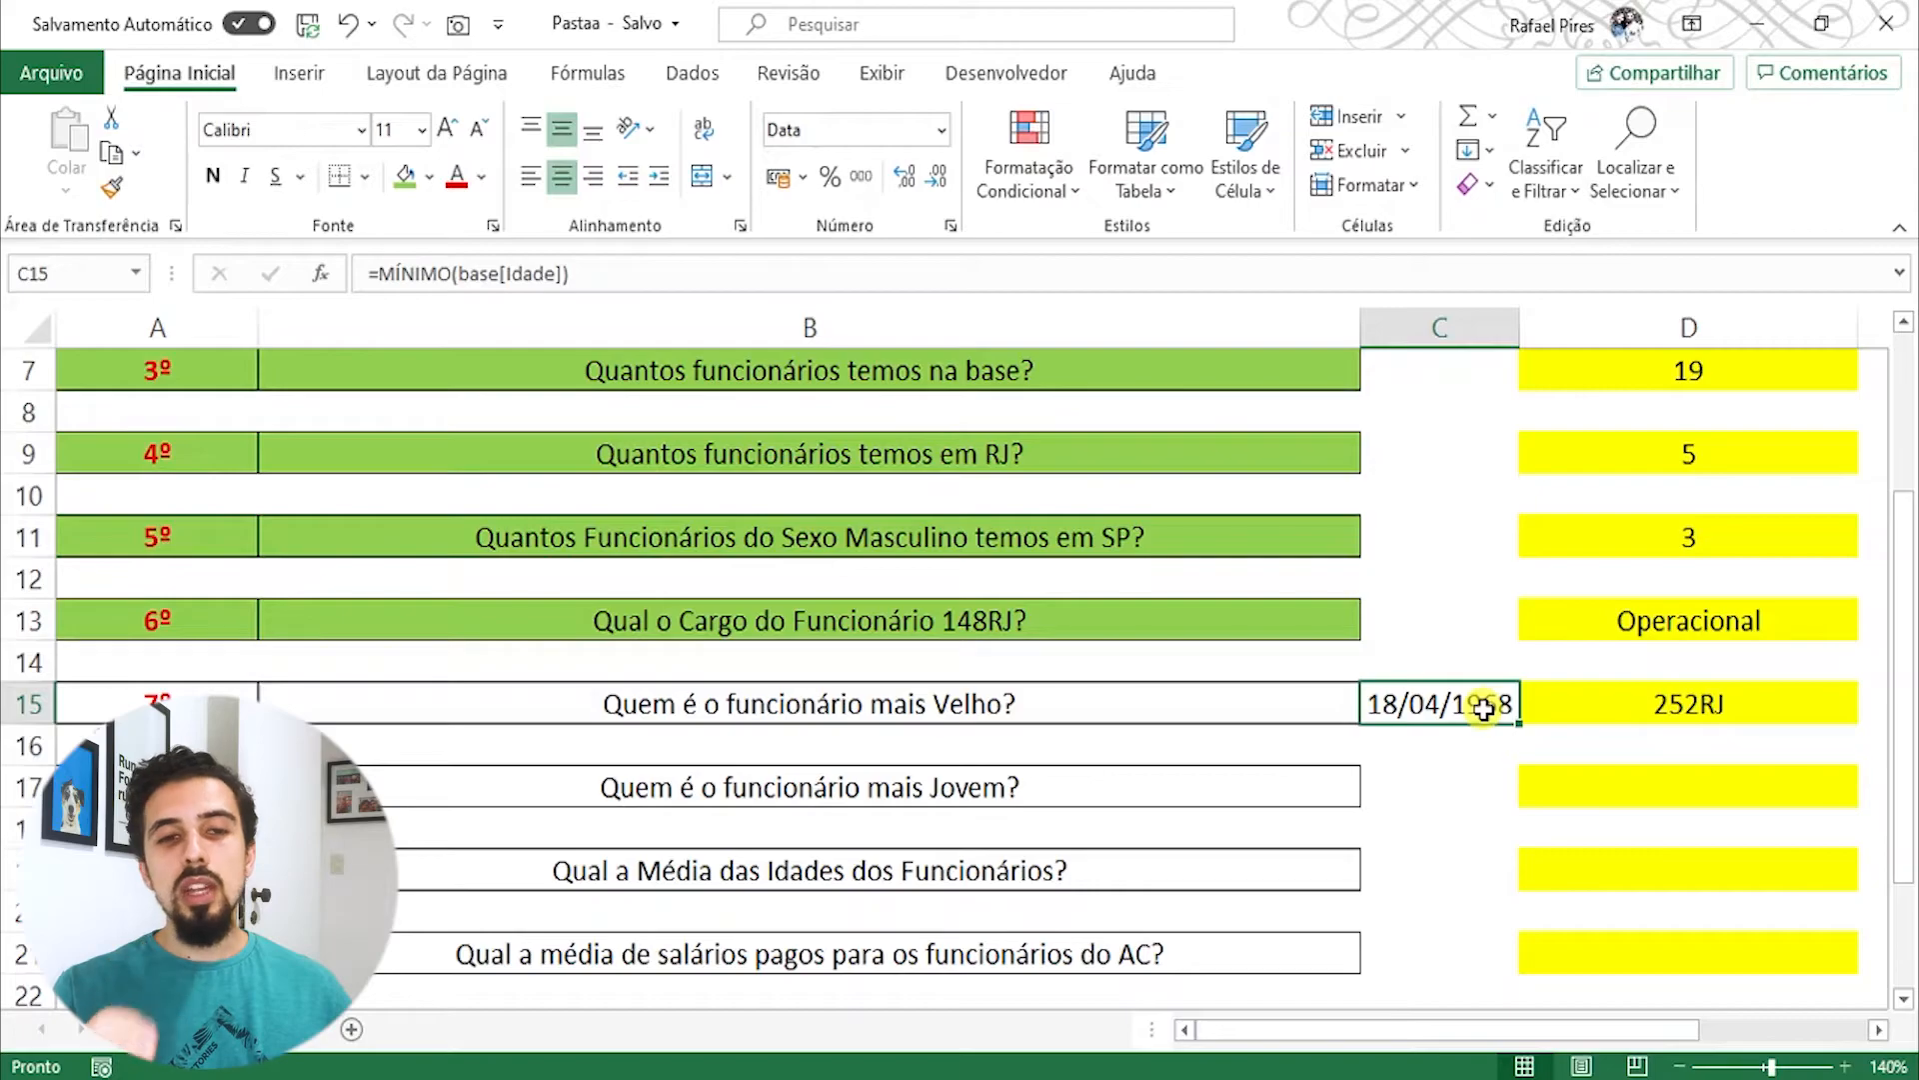
Step: Replace the C15 lookup value in D15's PROCV formula with a nested MÍNIMO function
left_click(1585, 706)
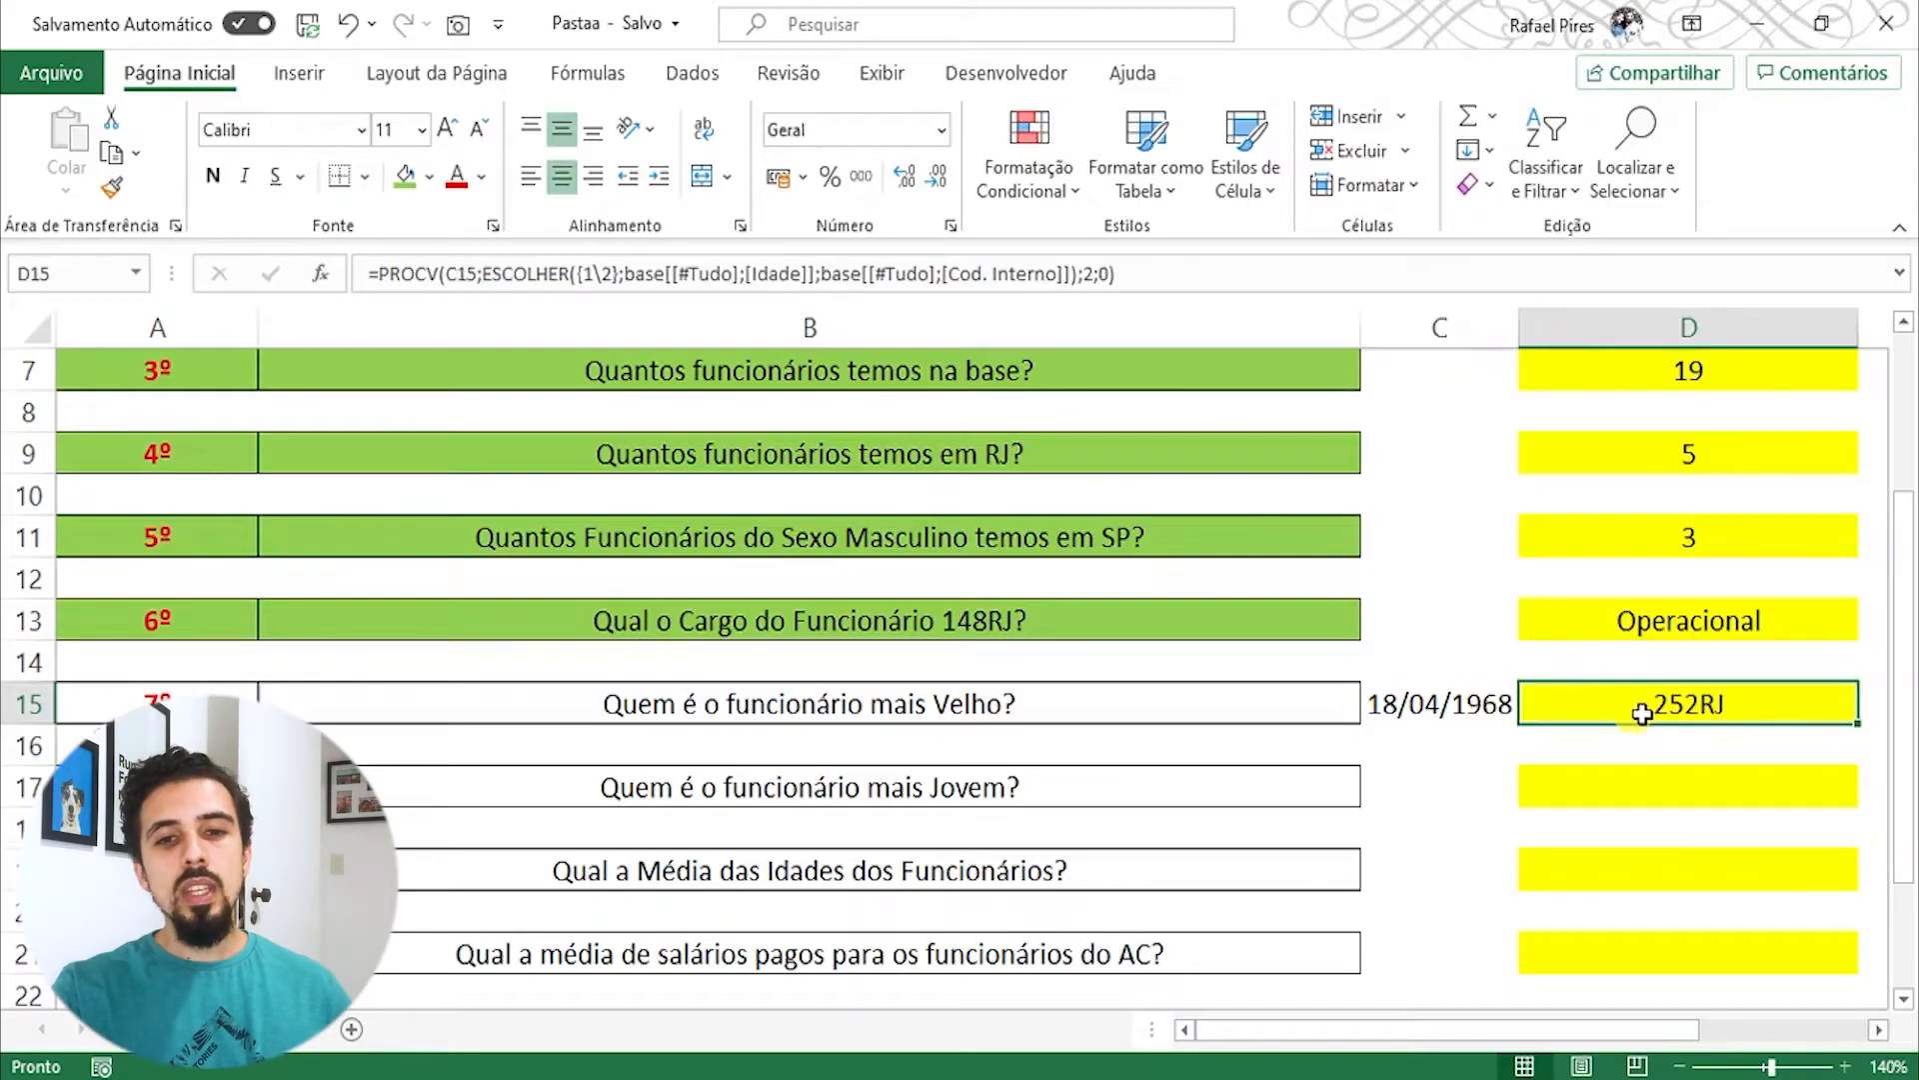
left_click(571, 273)
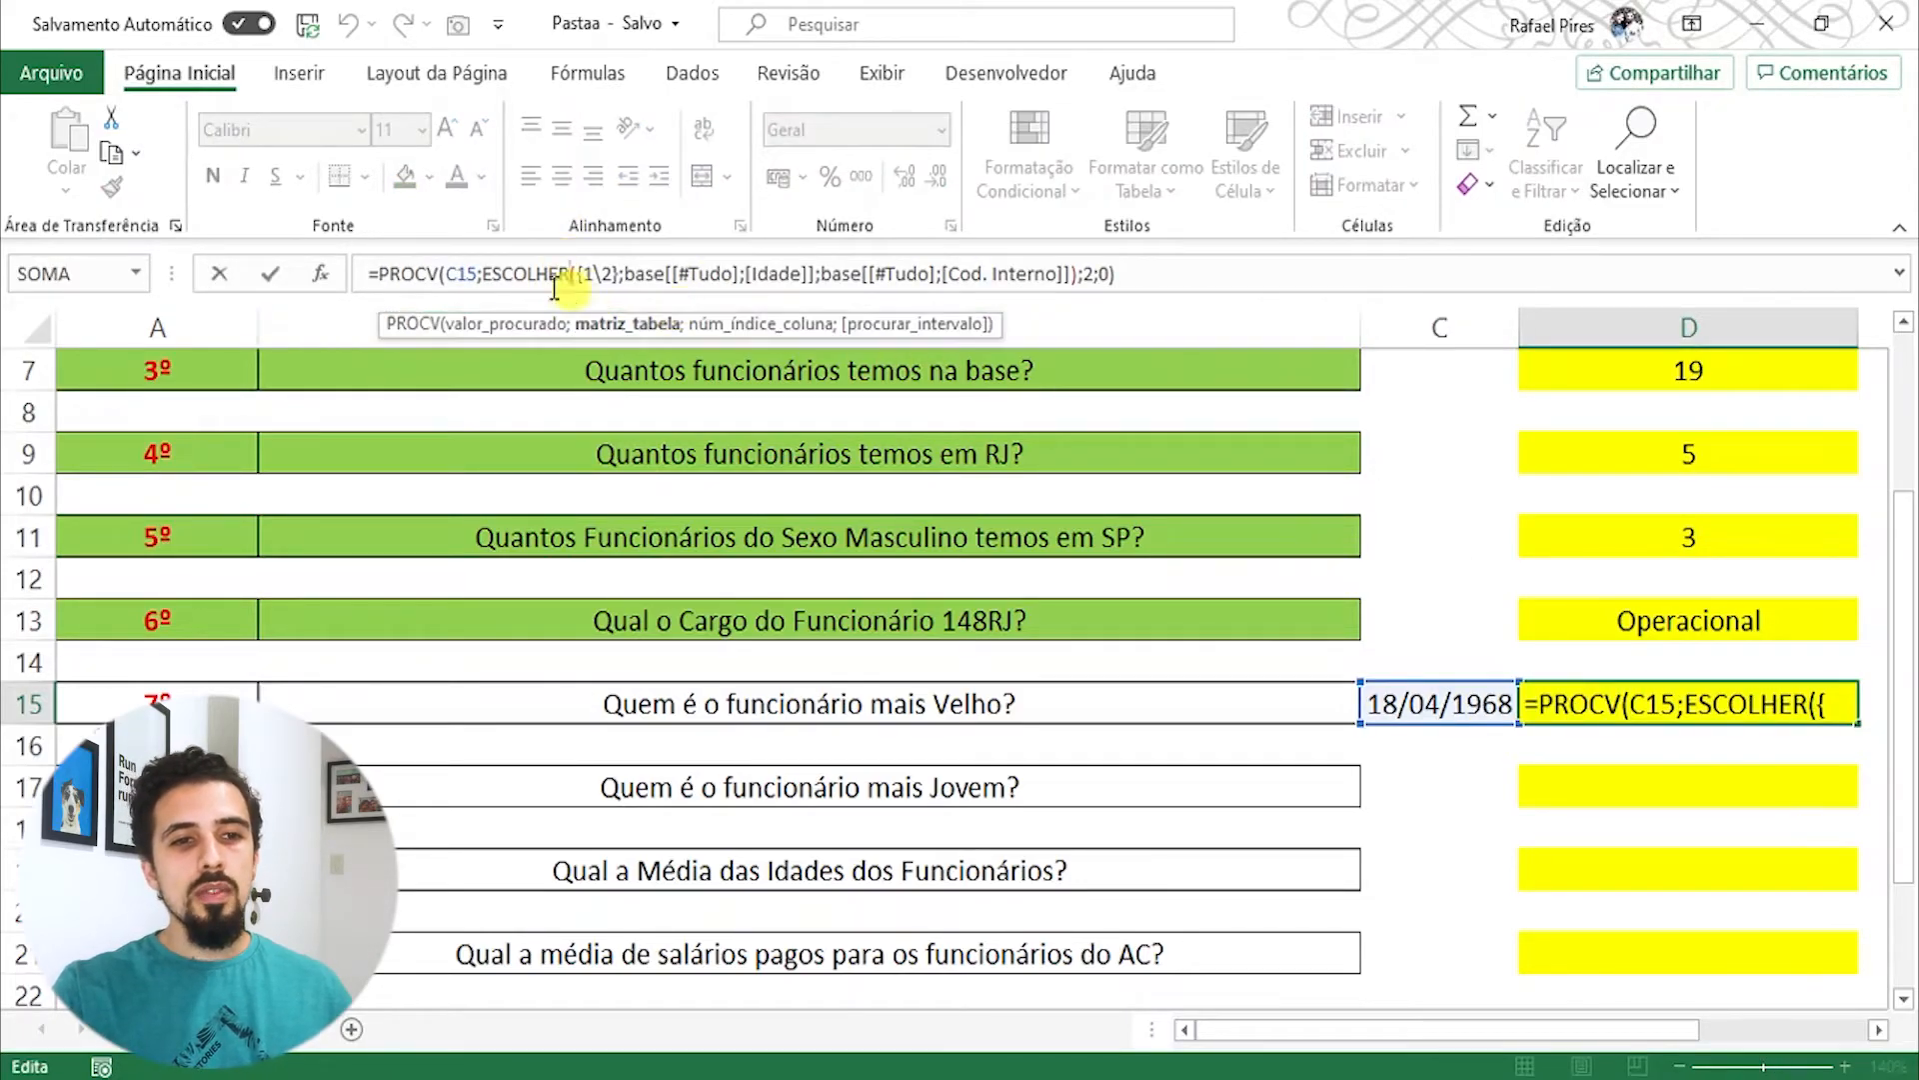
left_click(449, 273)
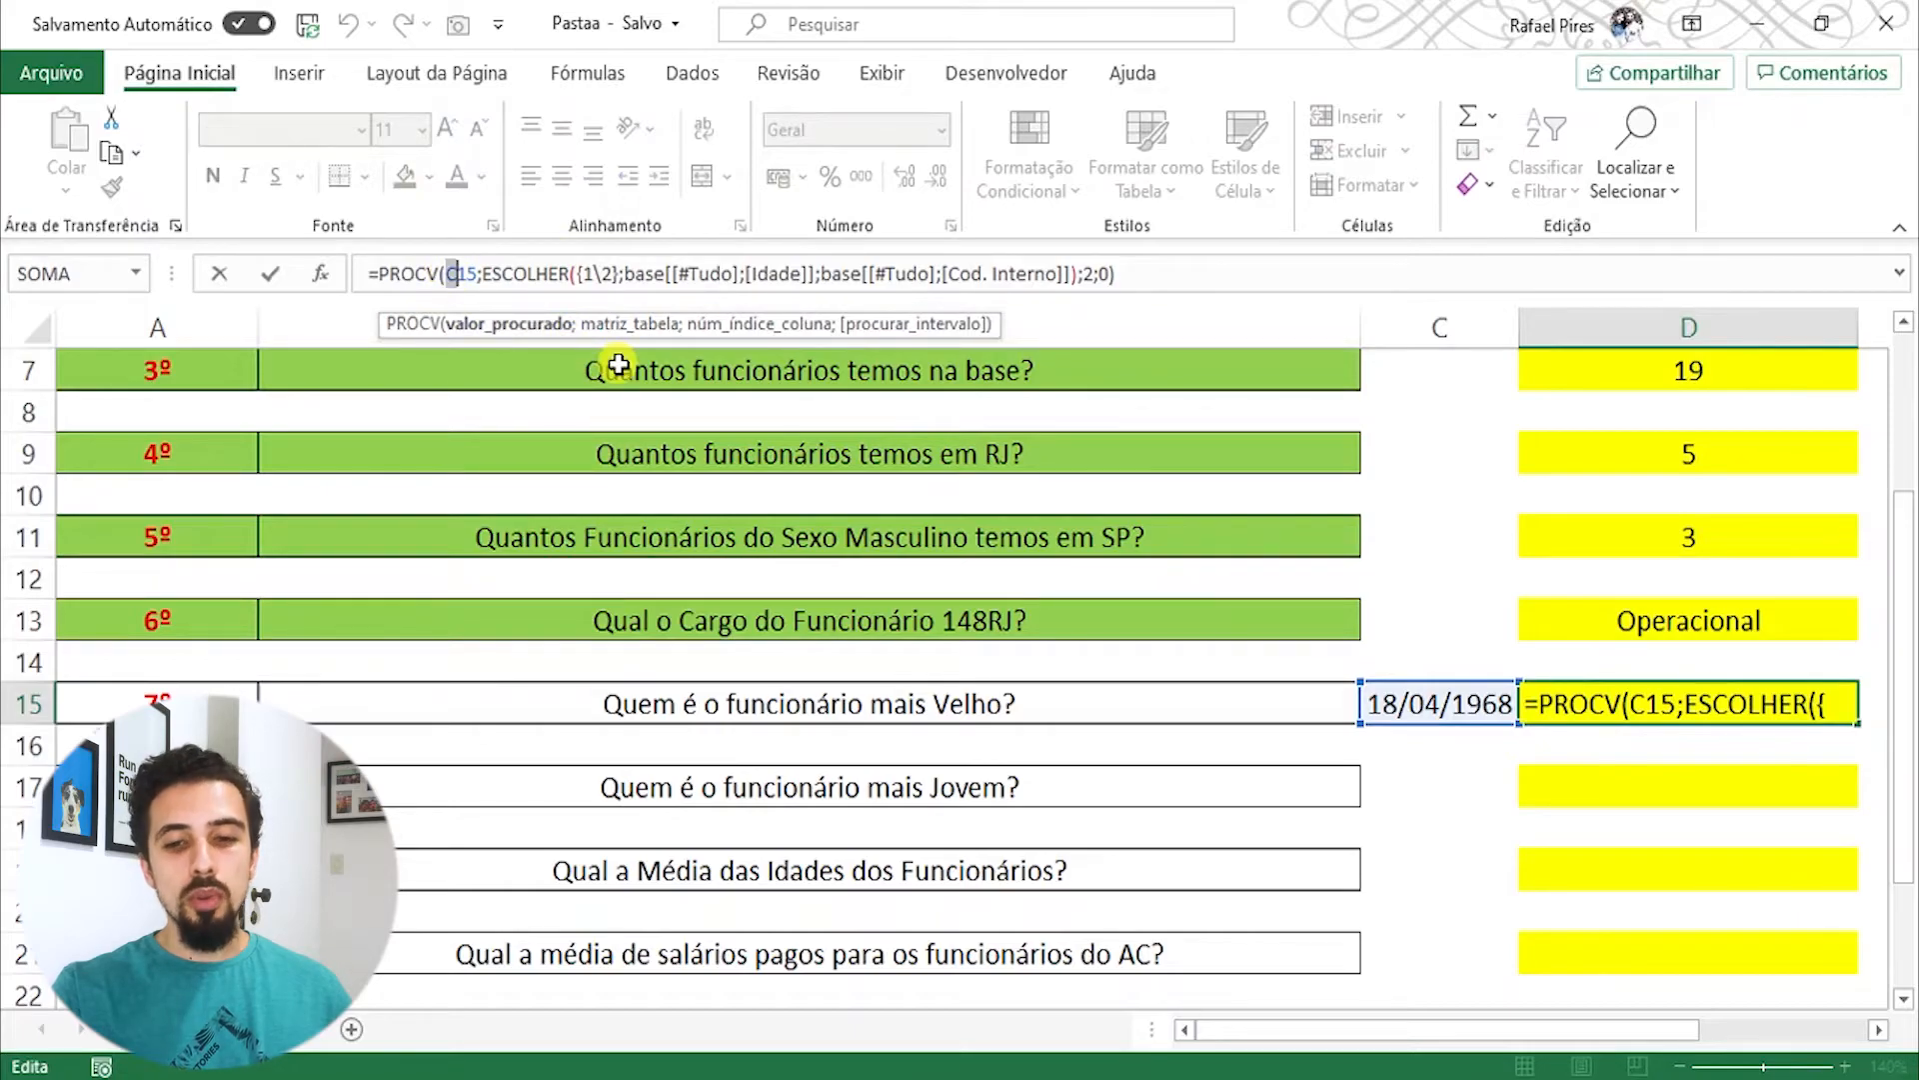
key("Delete")
key("Delete")
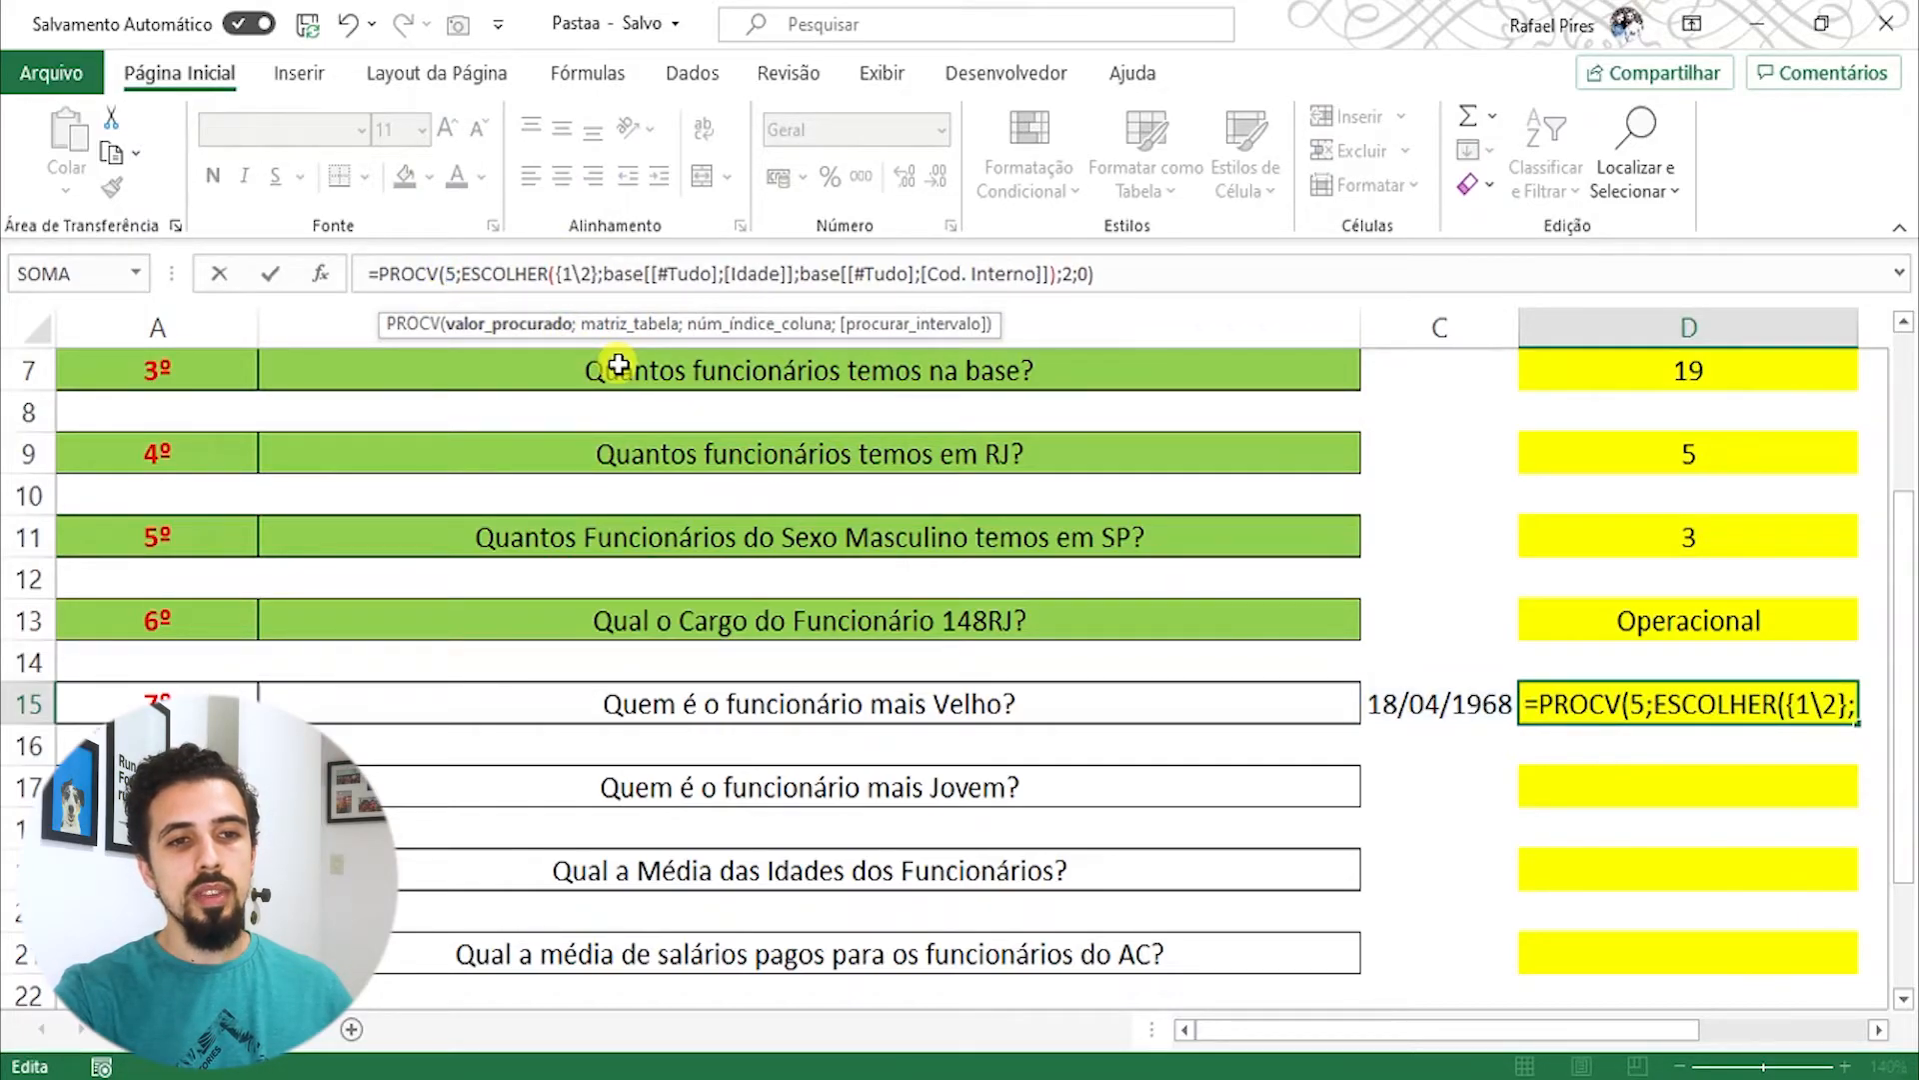
key("Delete")
type("mín")
key("Tab")
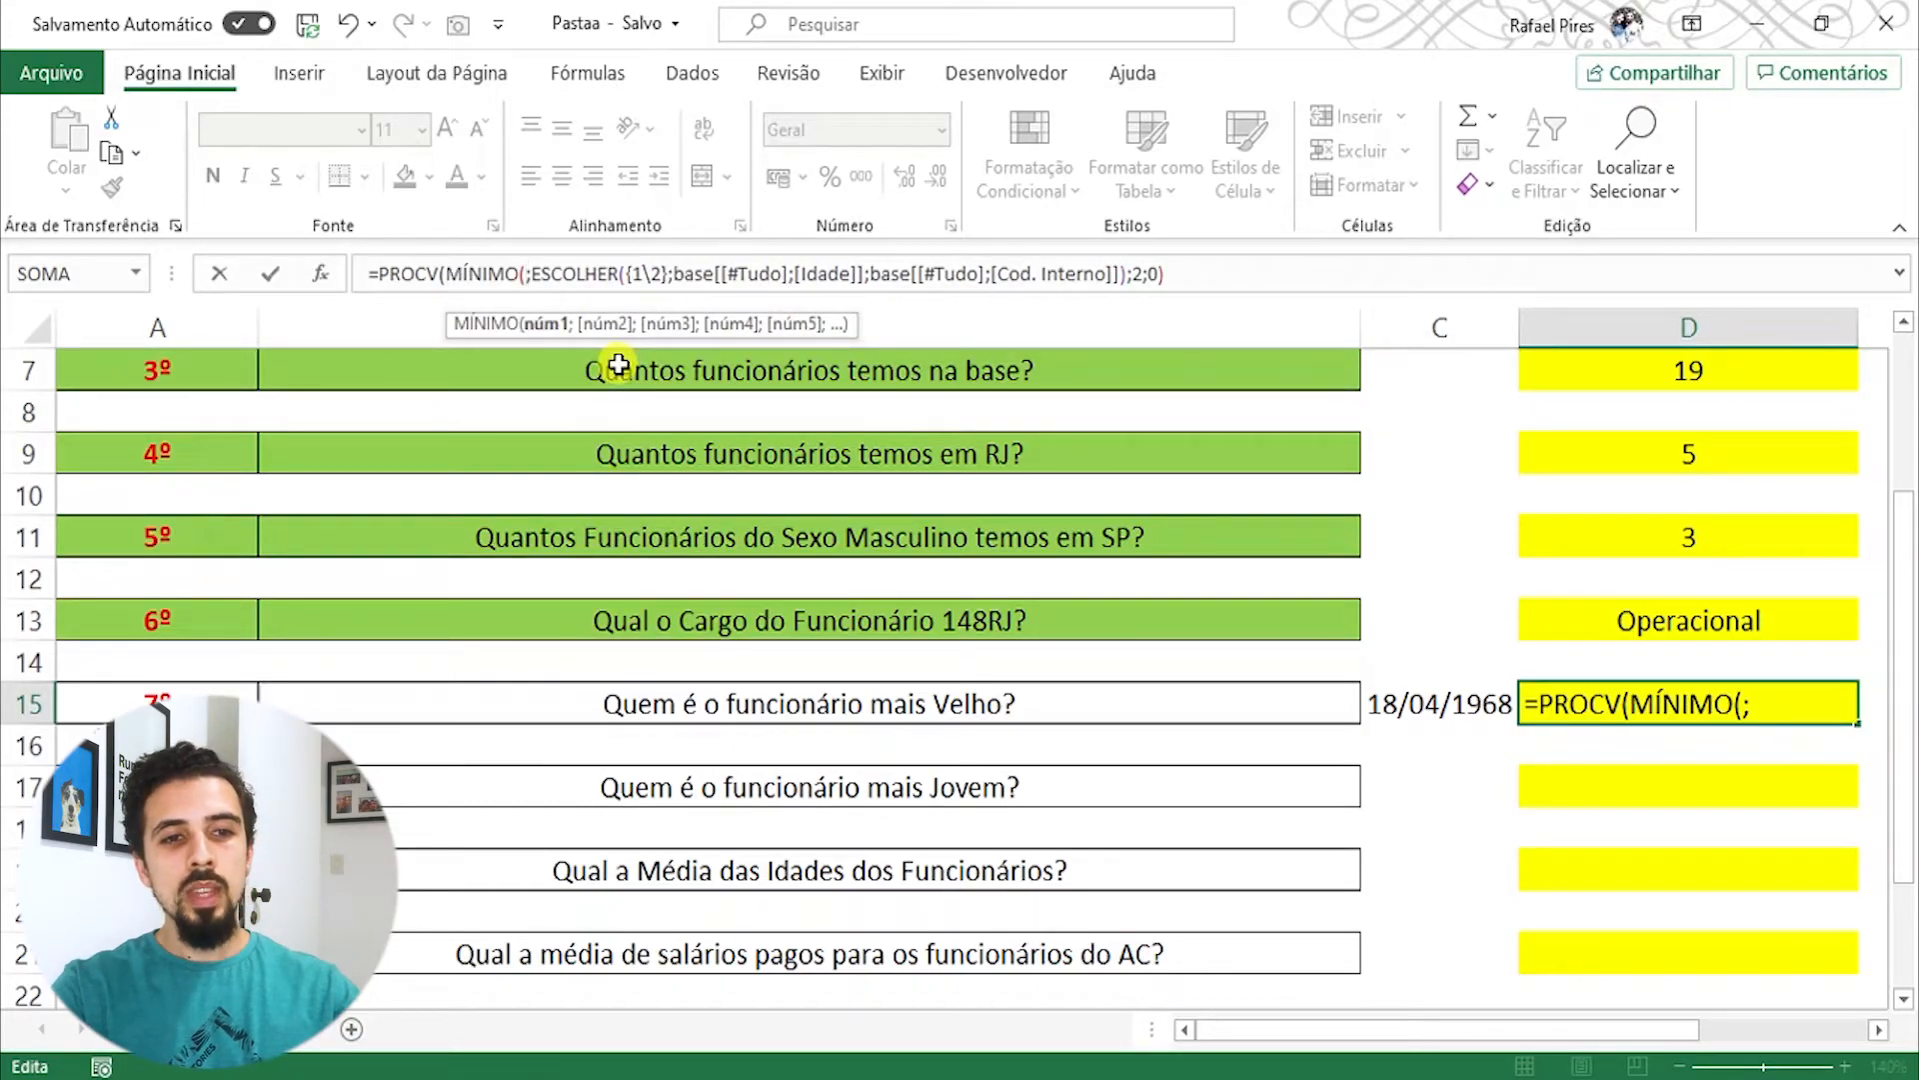
Step: Give MÍNIMO the Idade column as base[Idade], close the function and enter the updated PROCV formula
type("base")
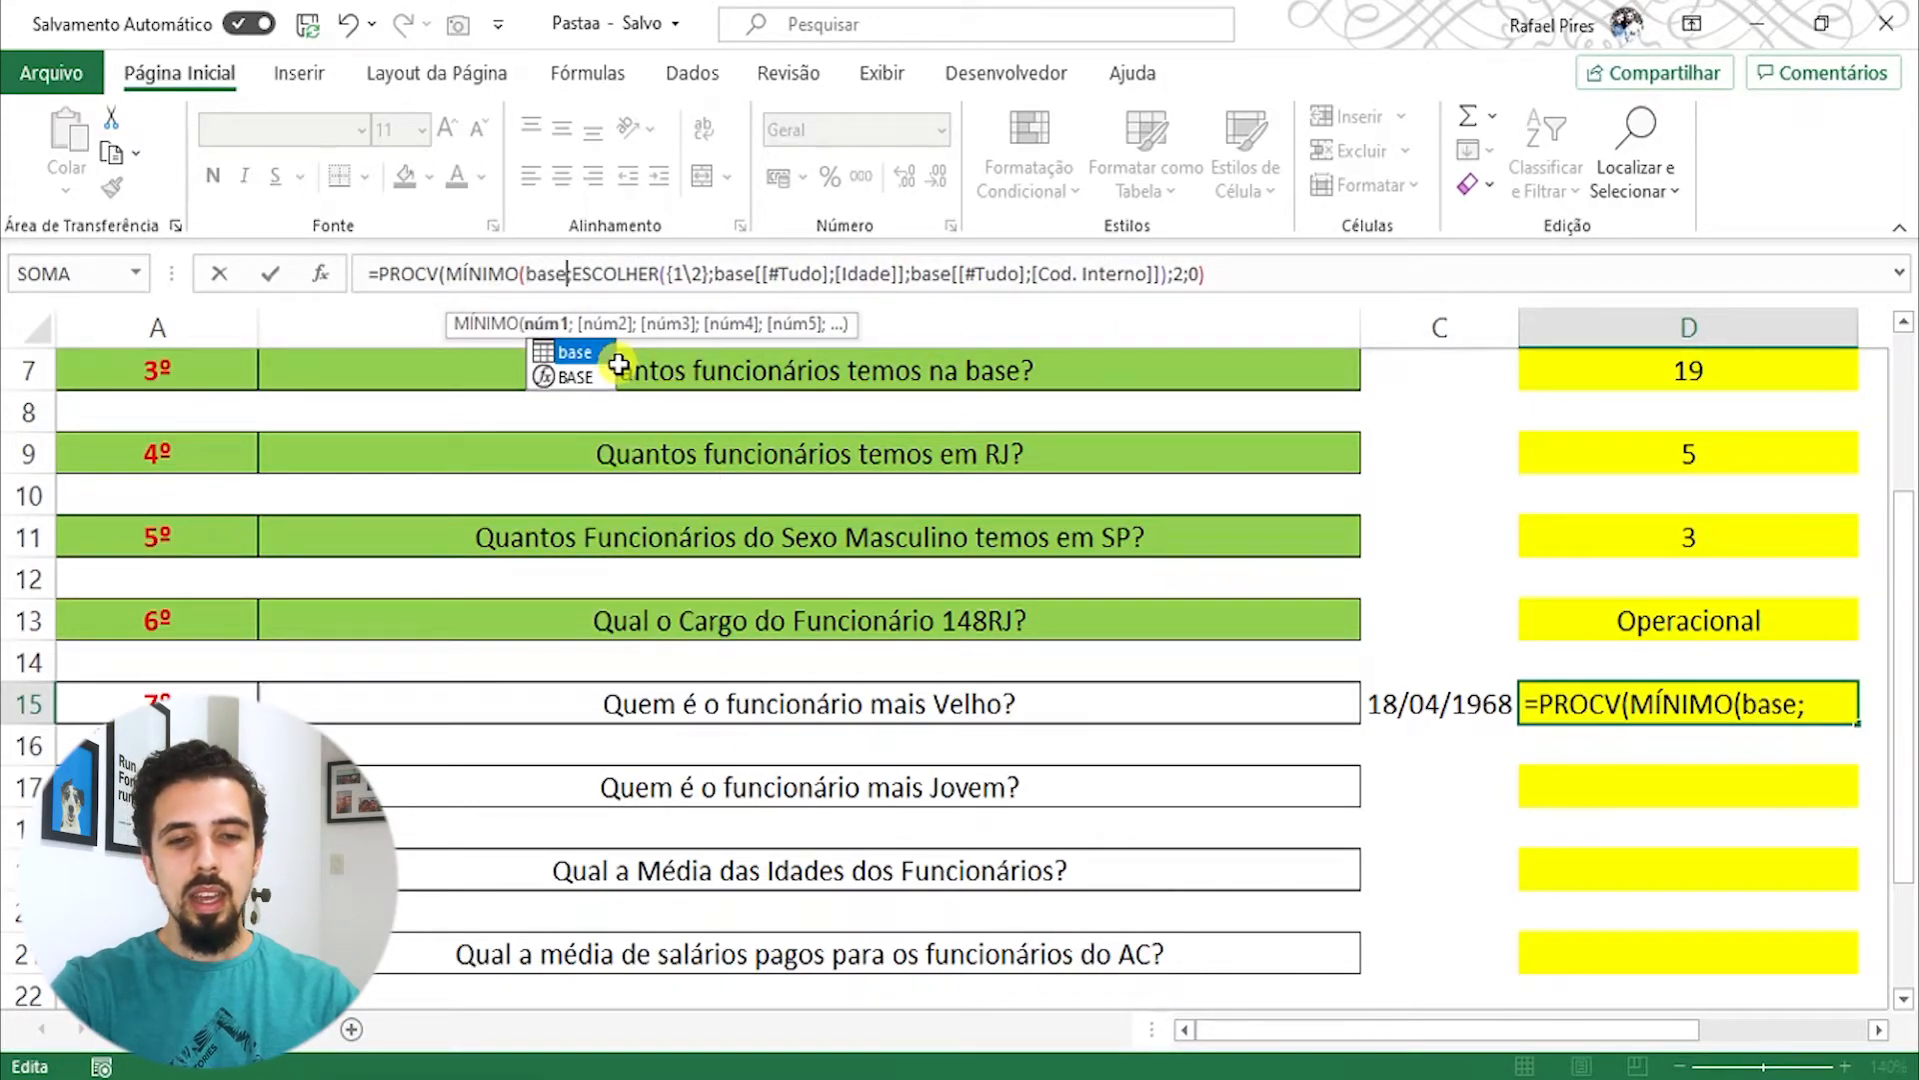
type("[")
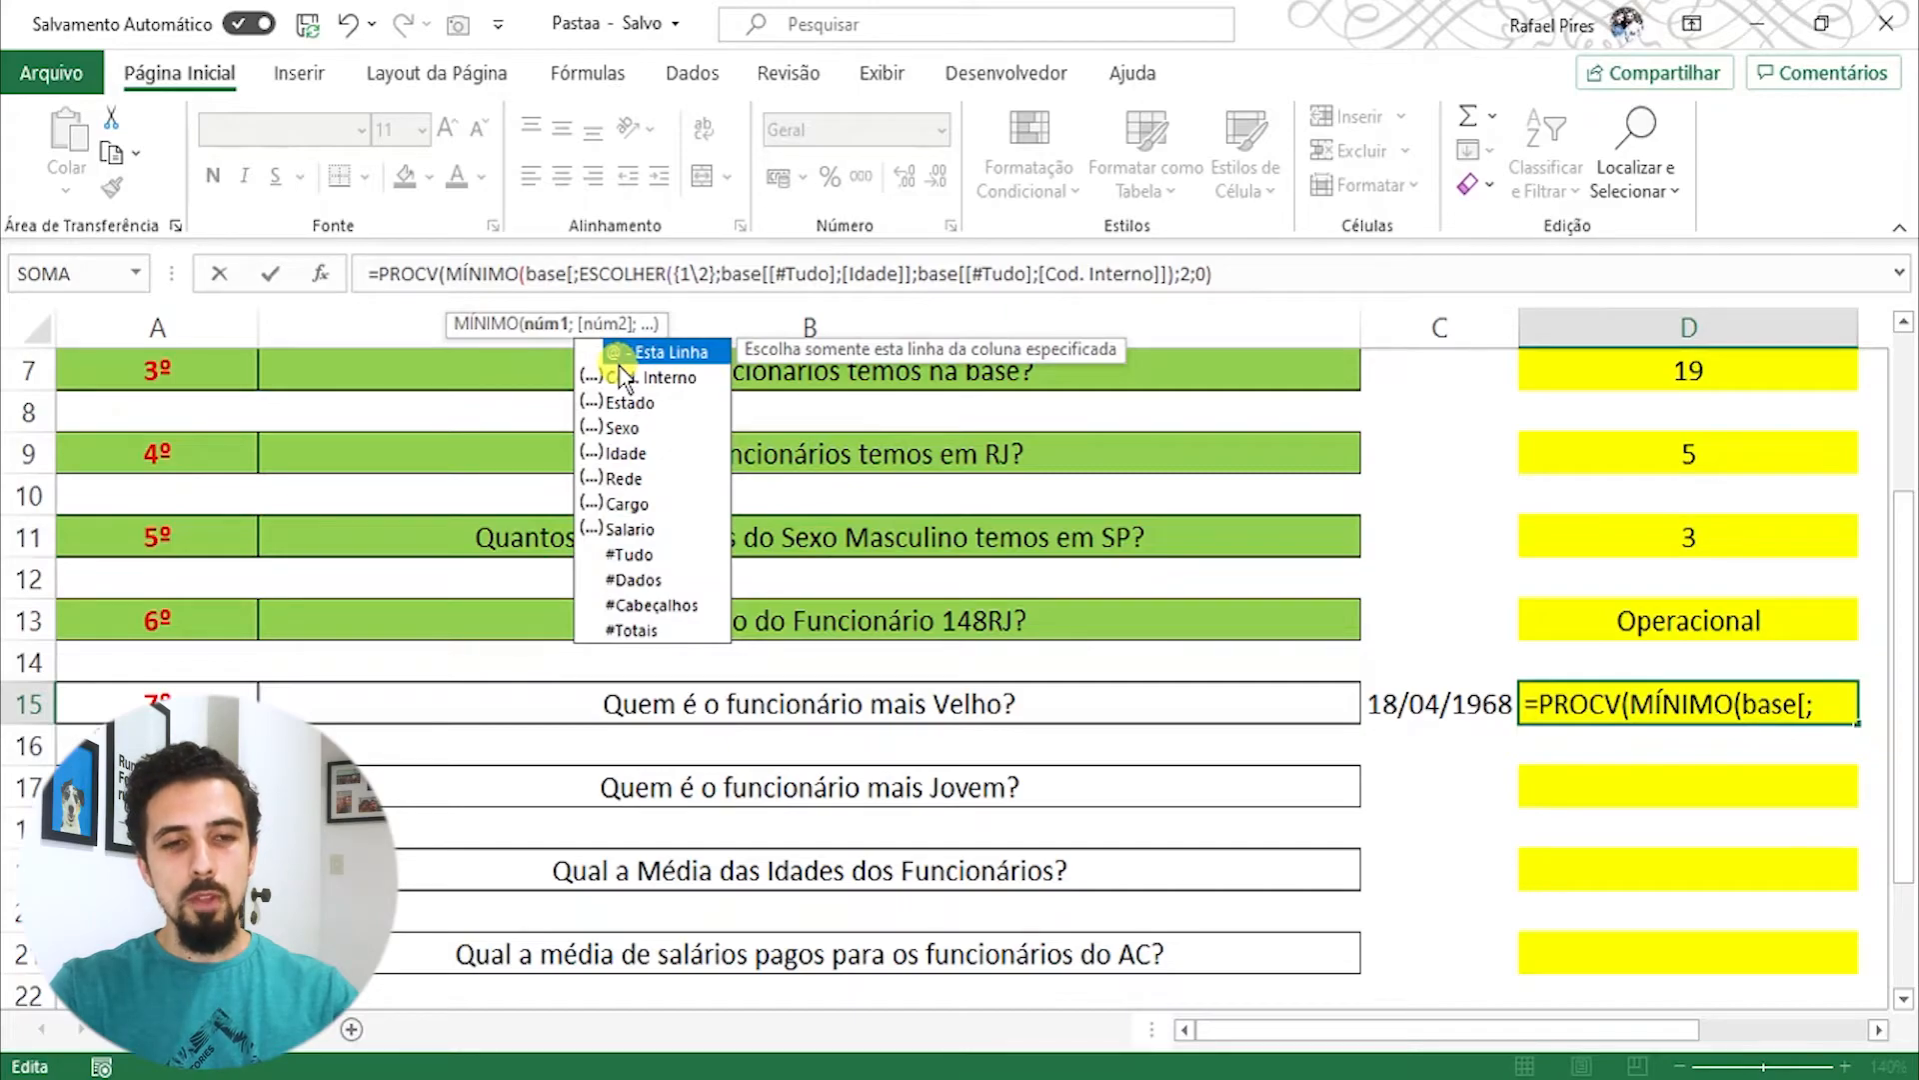
key("Down")
key("Down")
key("Down")
key("Down")
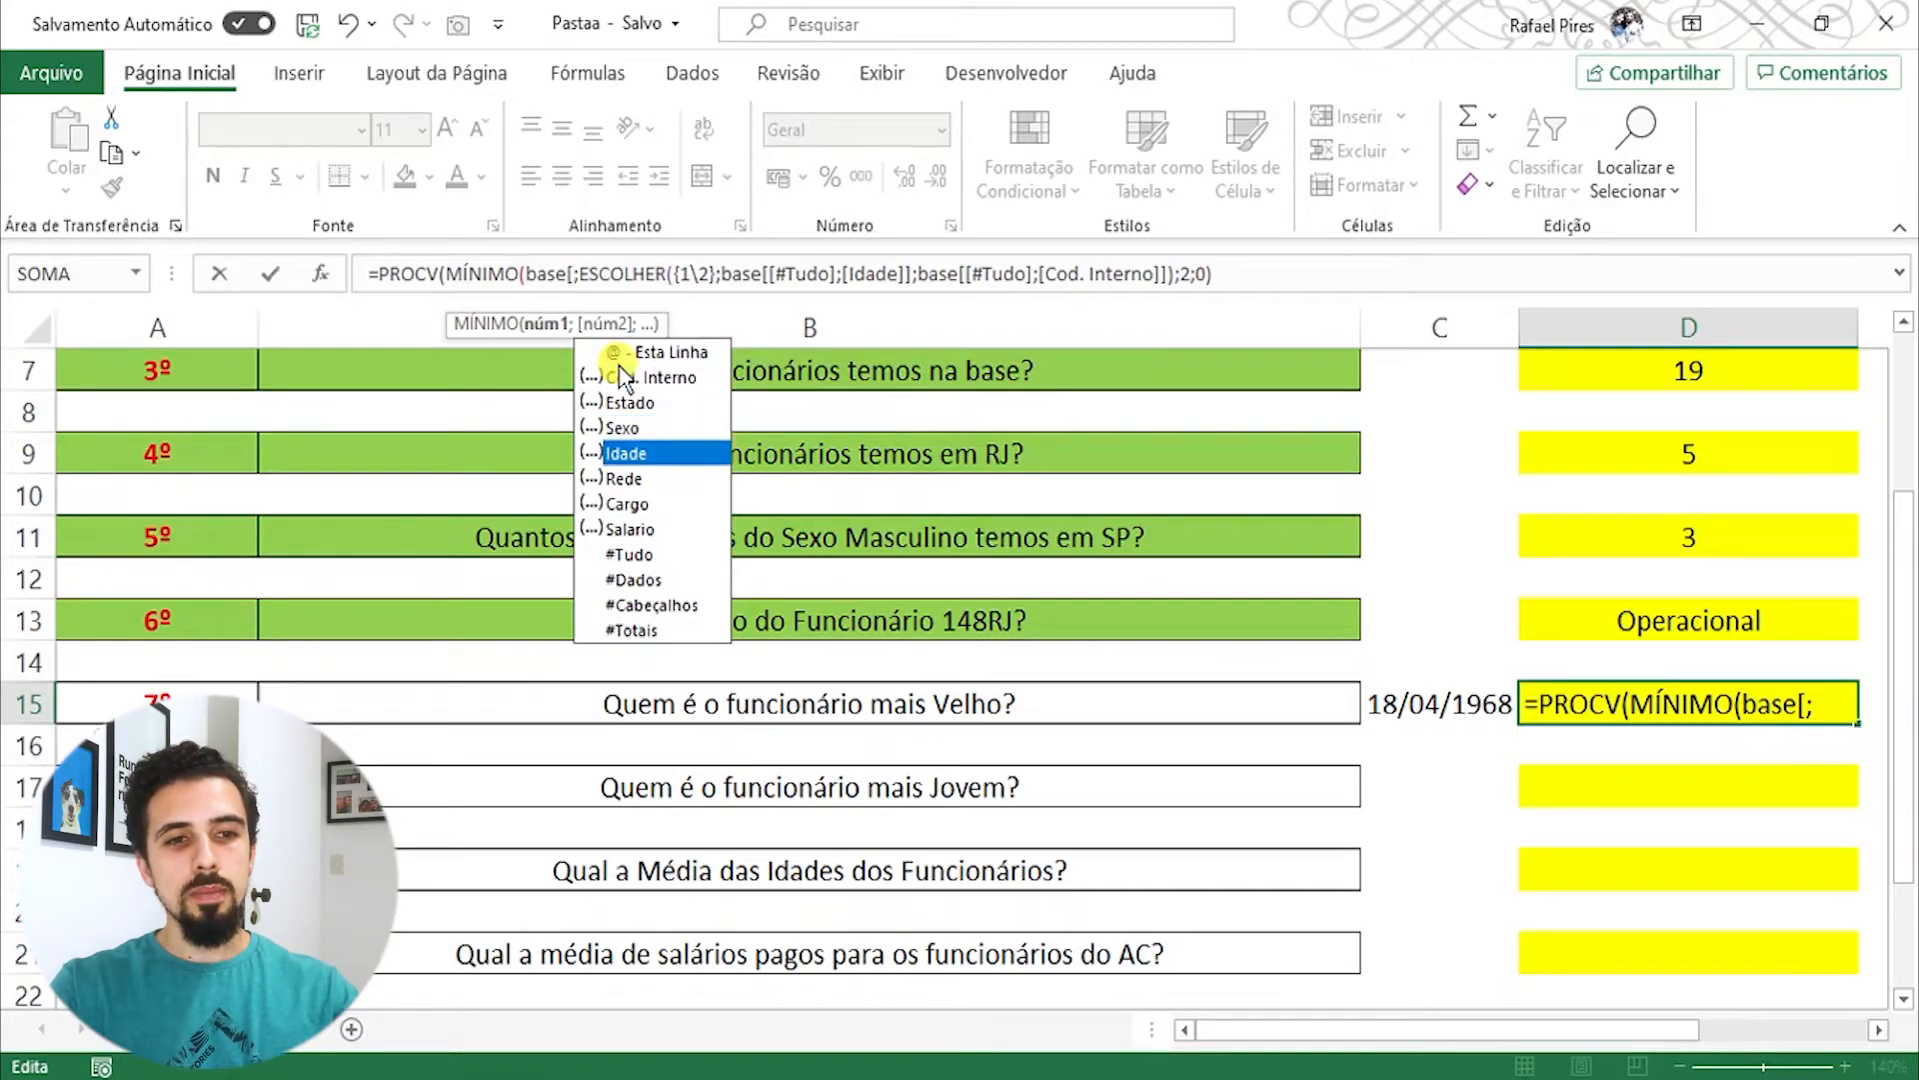
key("Tab")
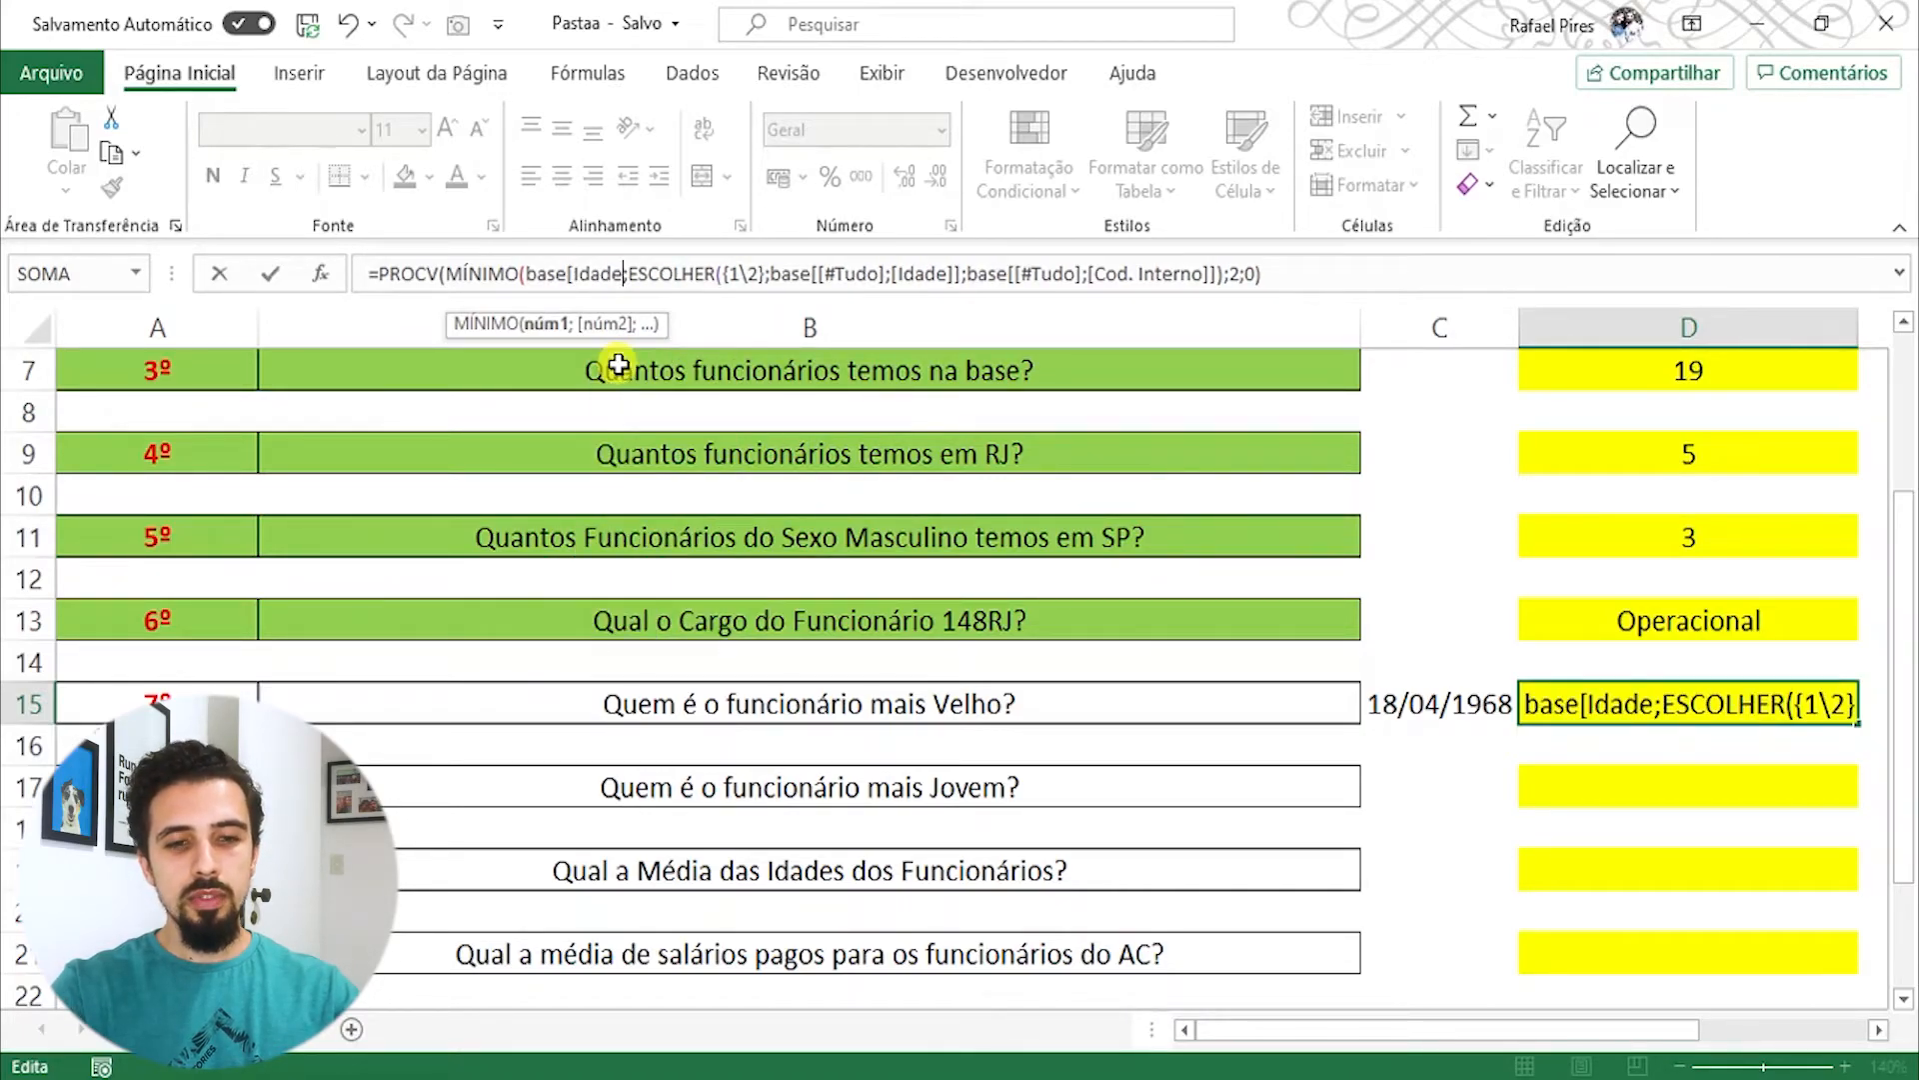
type("]")
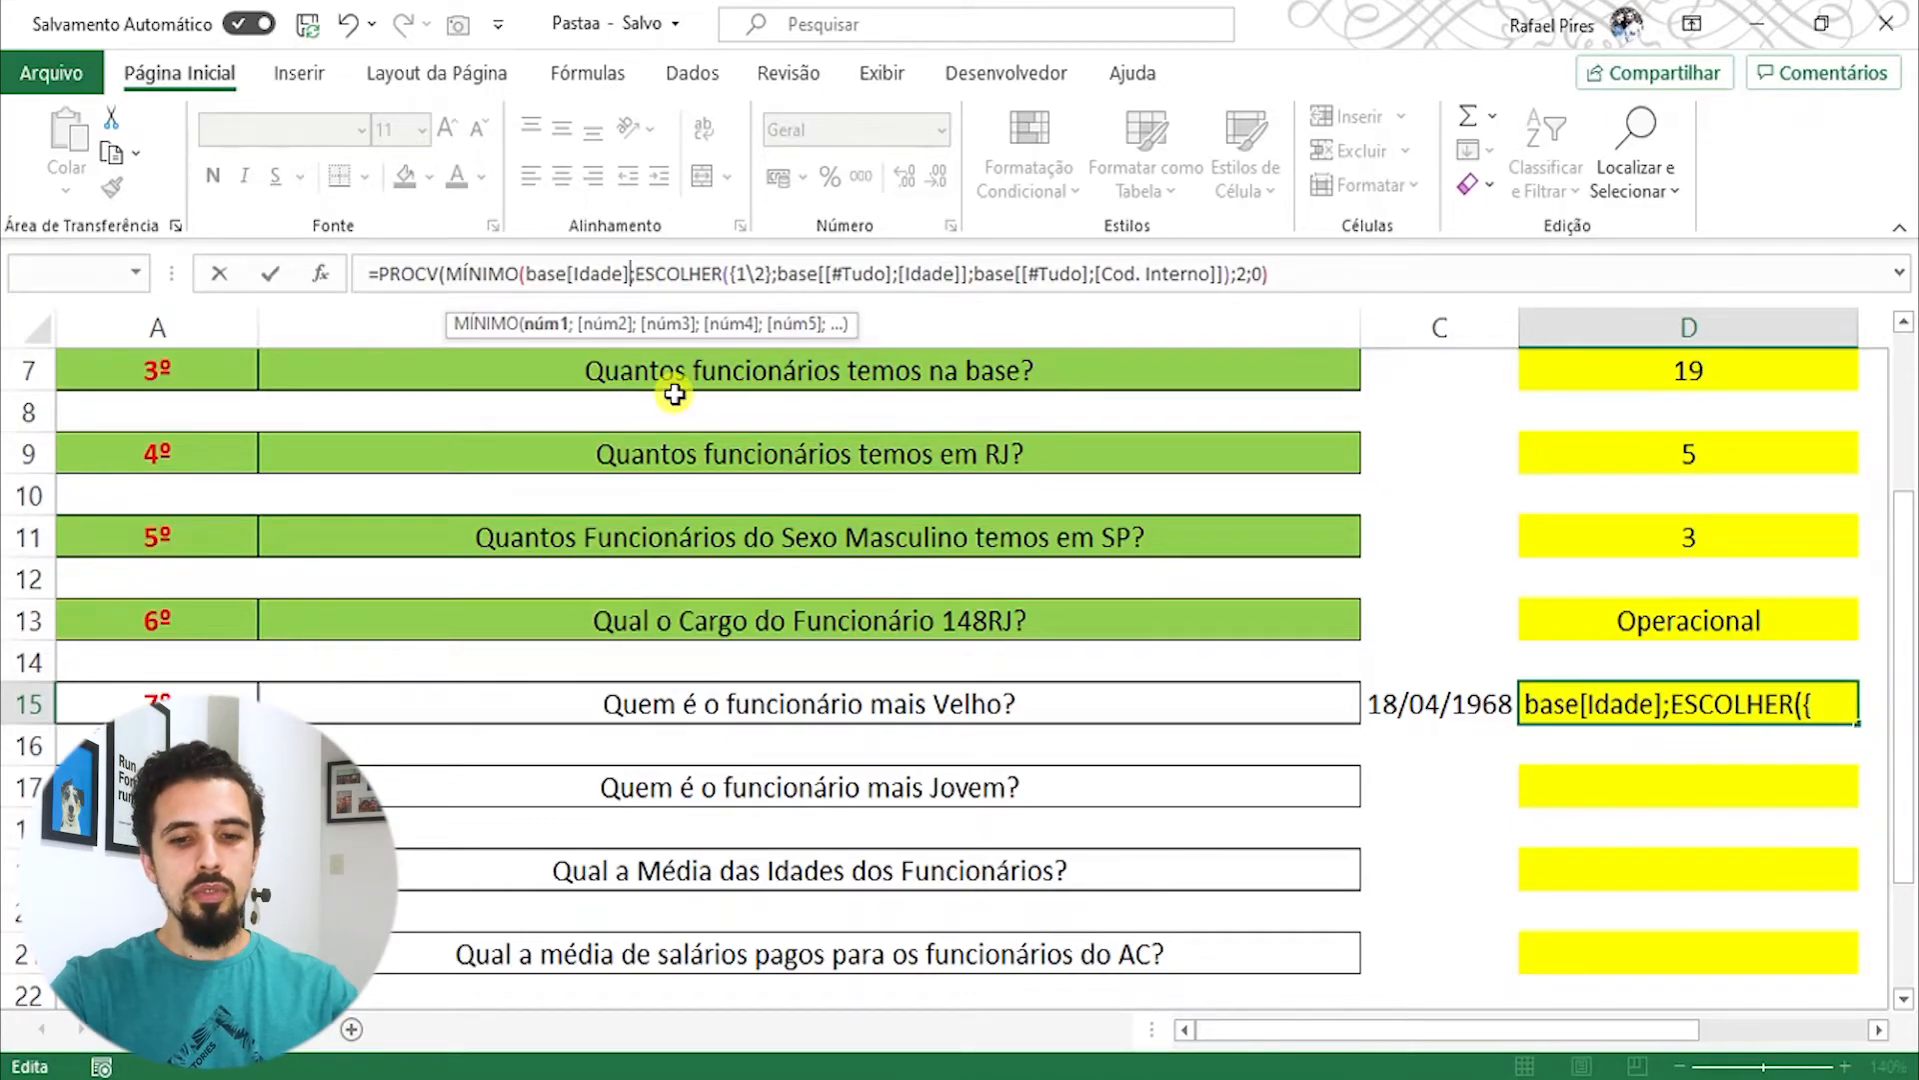
type(")")
key("Return")
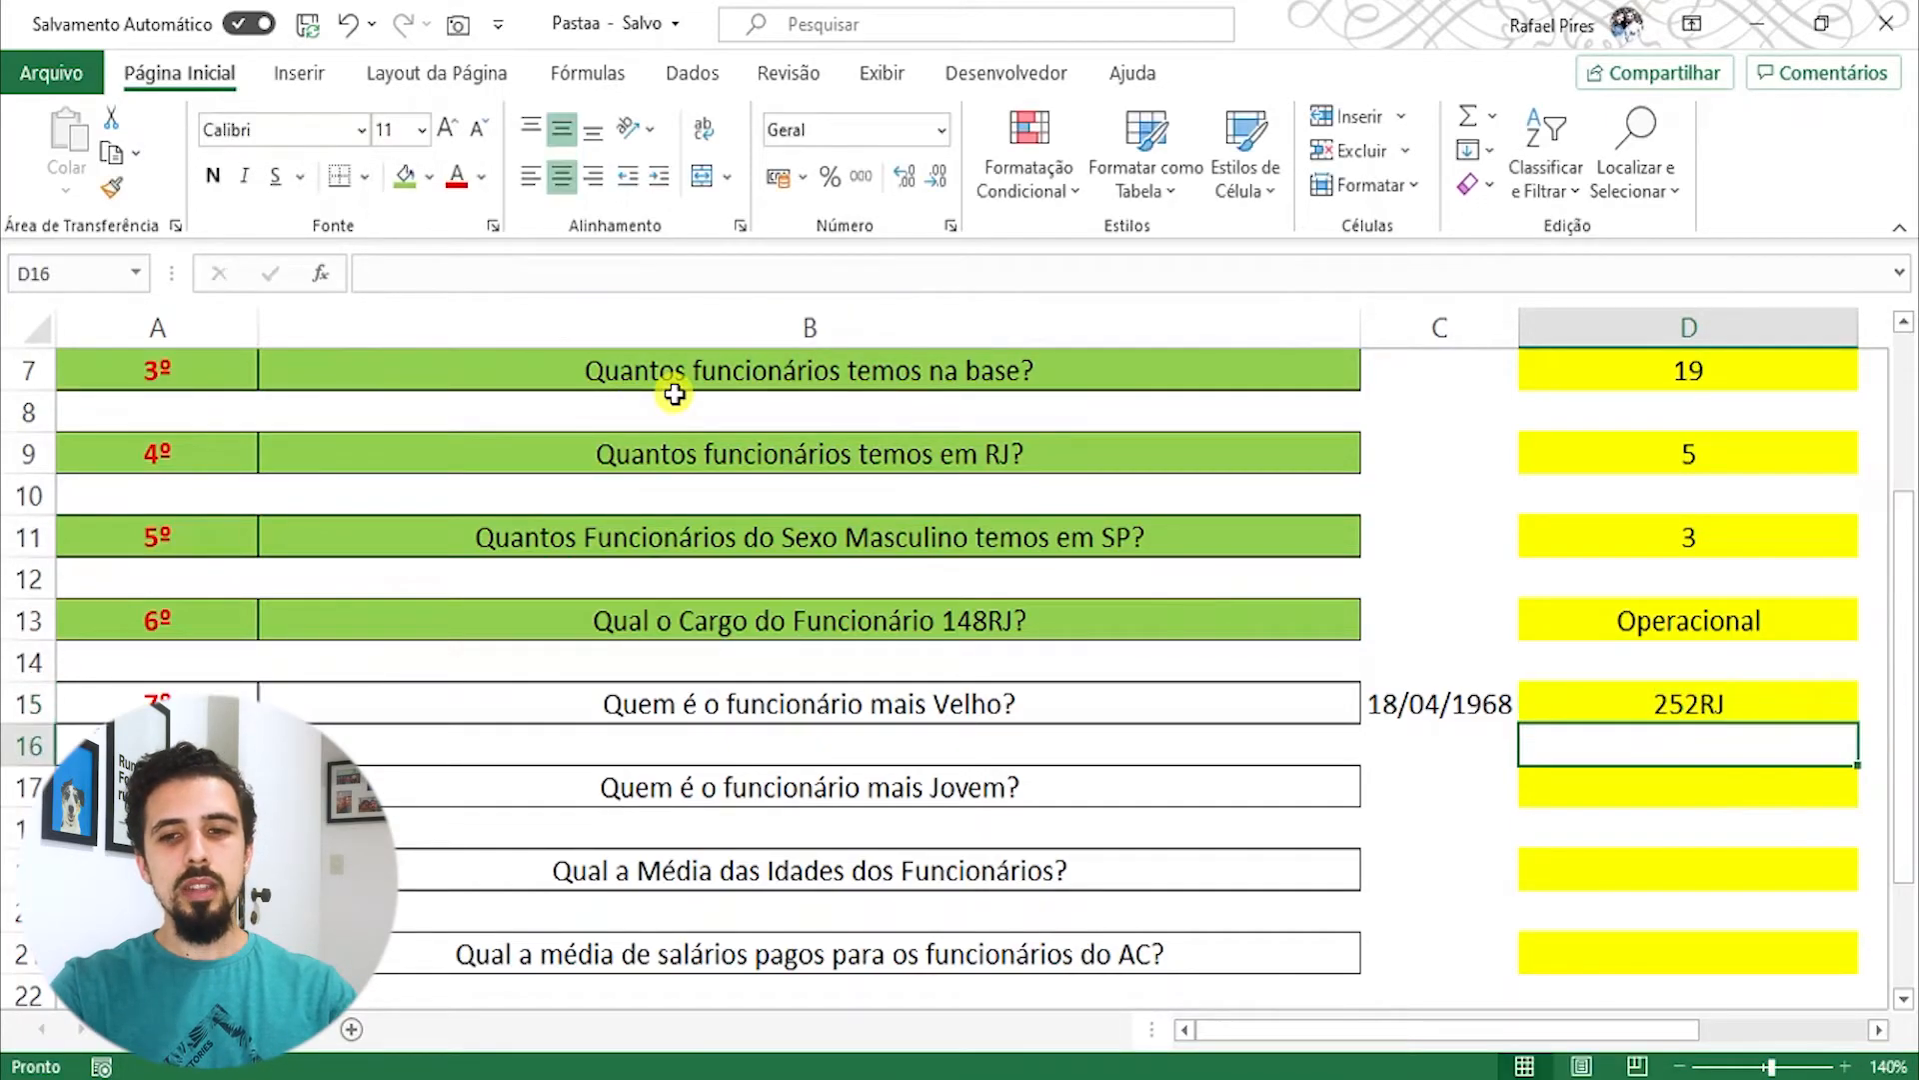
Step: Review D15's PROCV formula and clear the helper minimum date from C15
left_click(1718, 690)
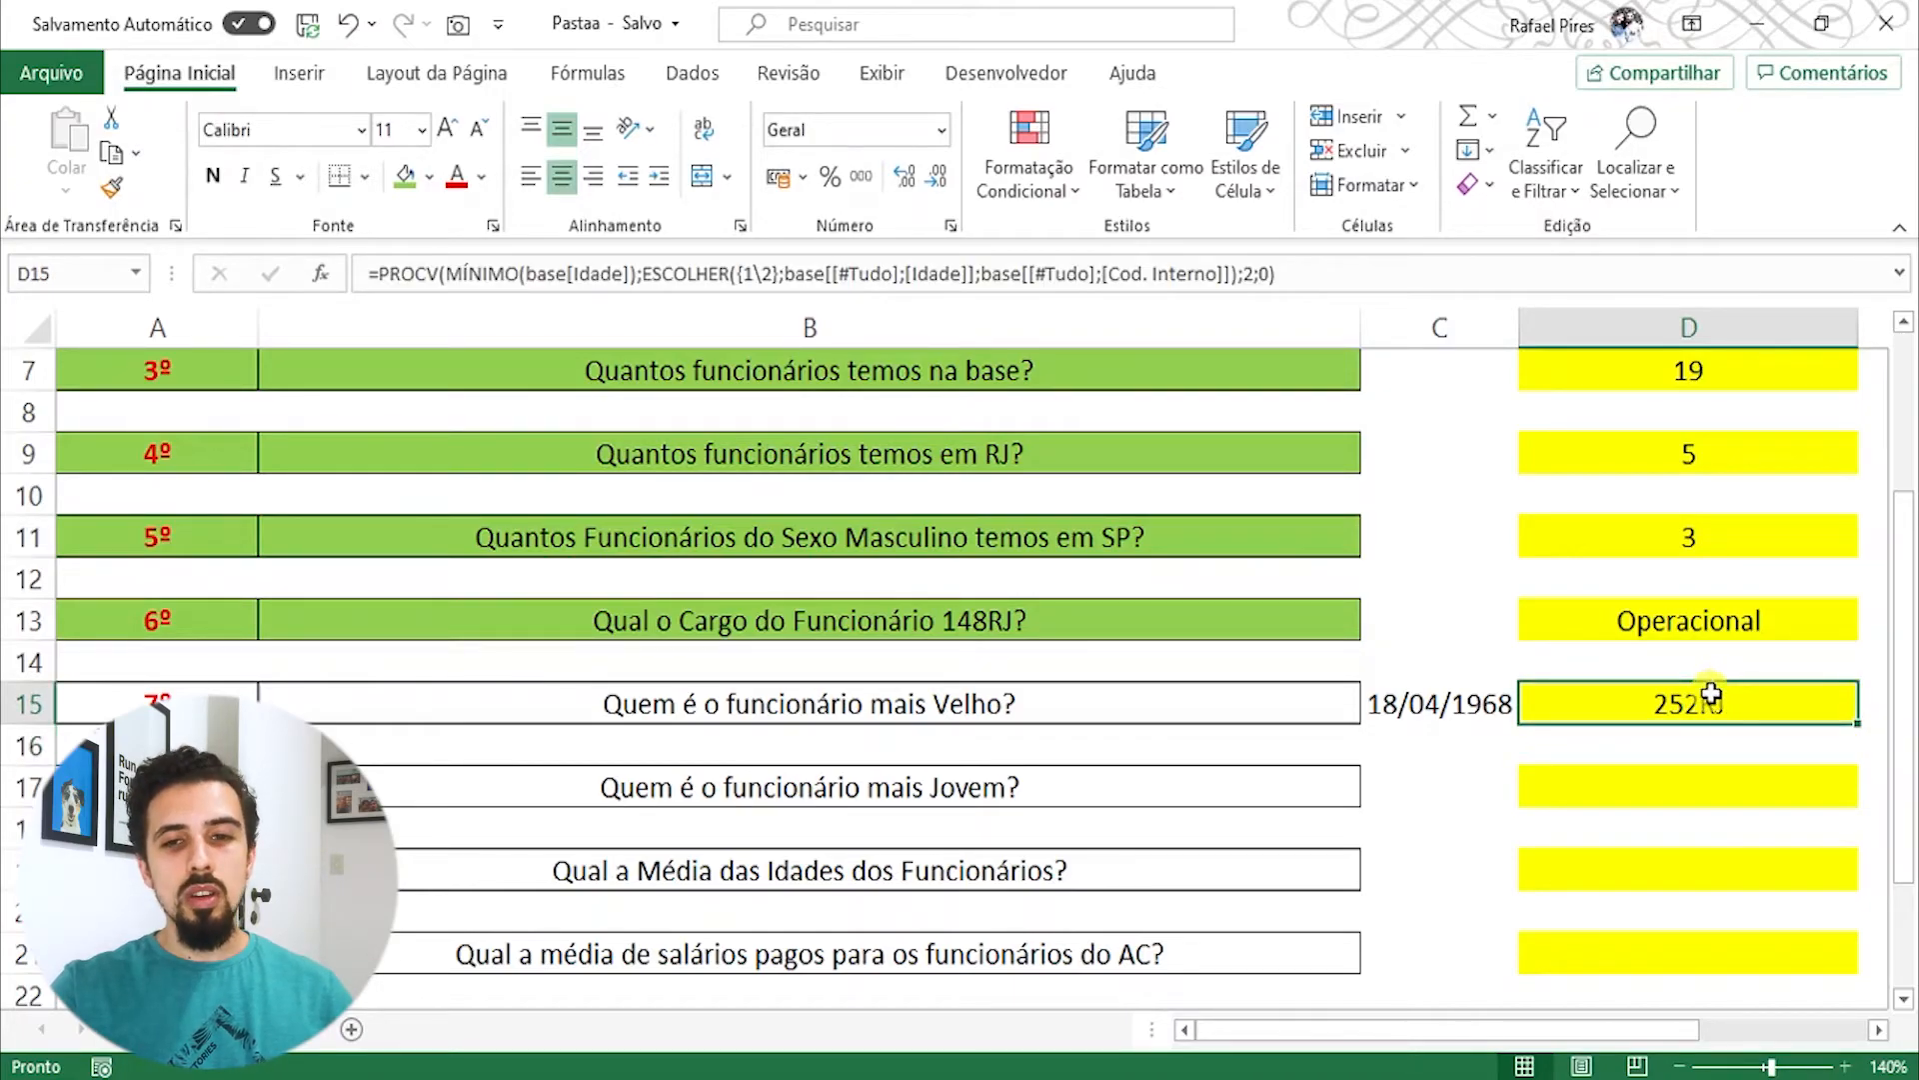
left_click(1087, 274)
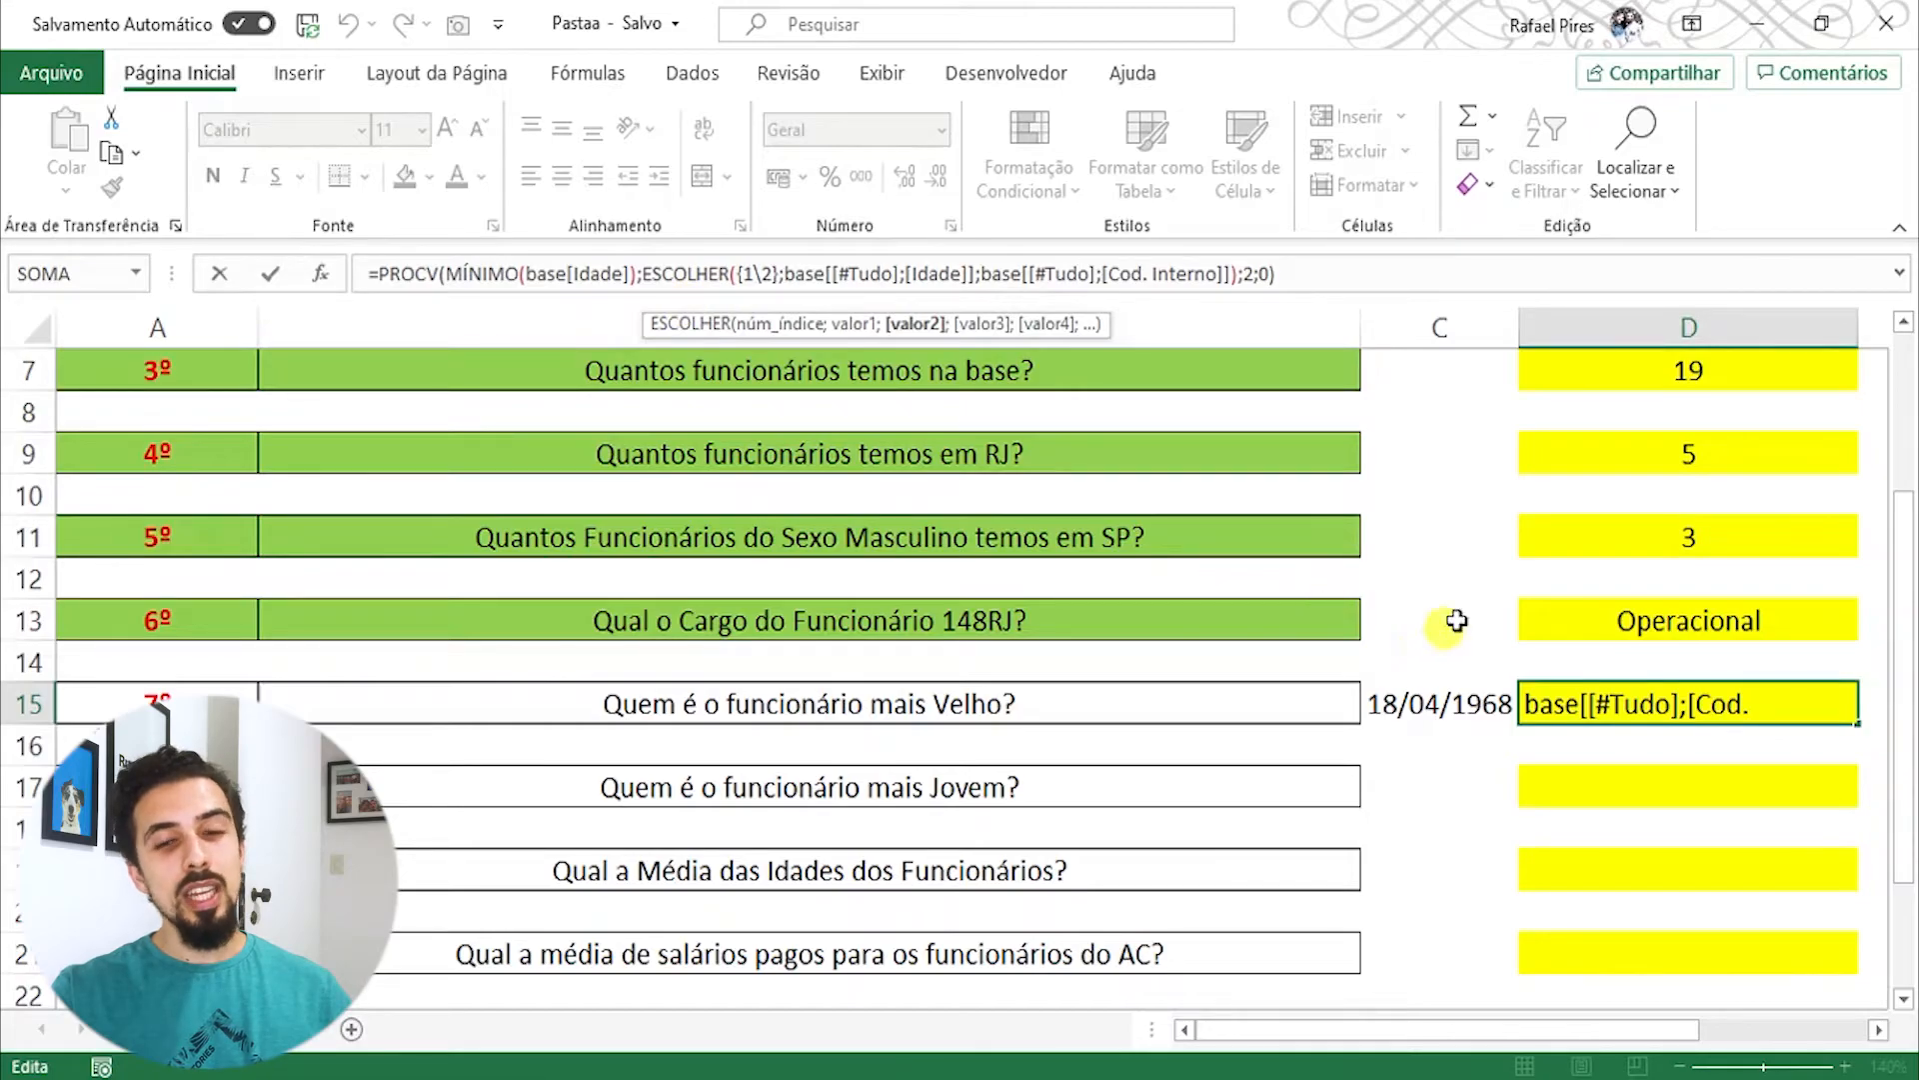
left_click(1476, 703)
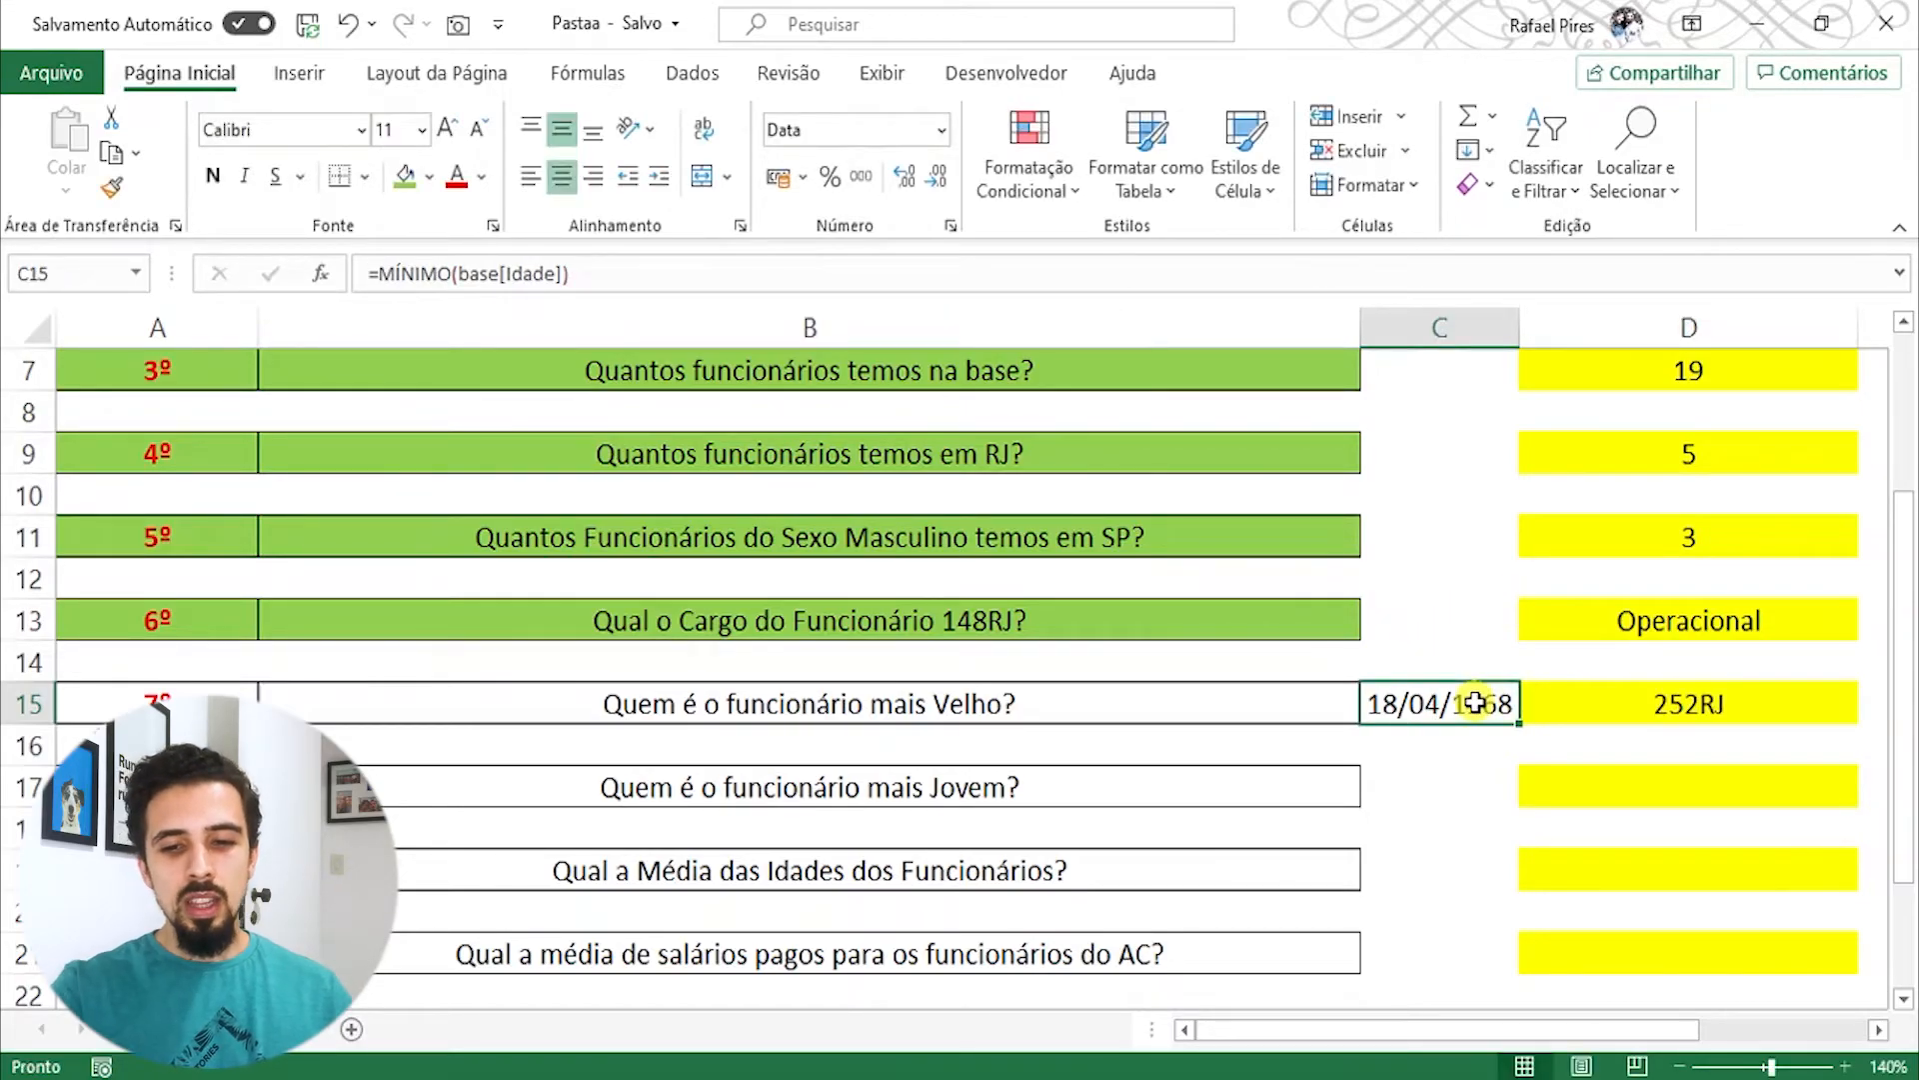
key("Delete")
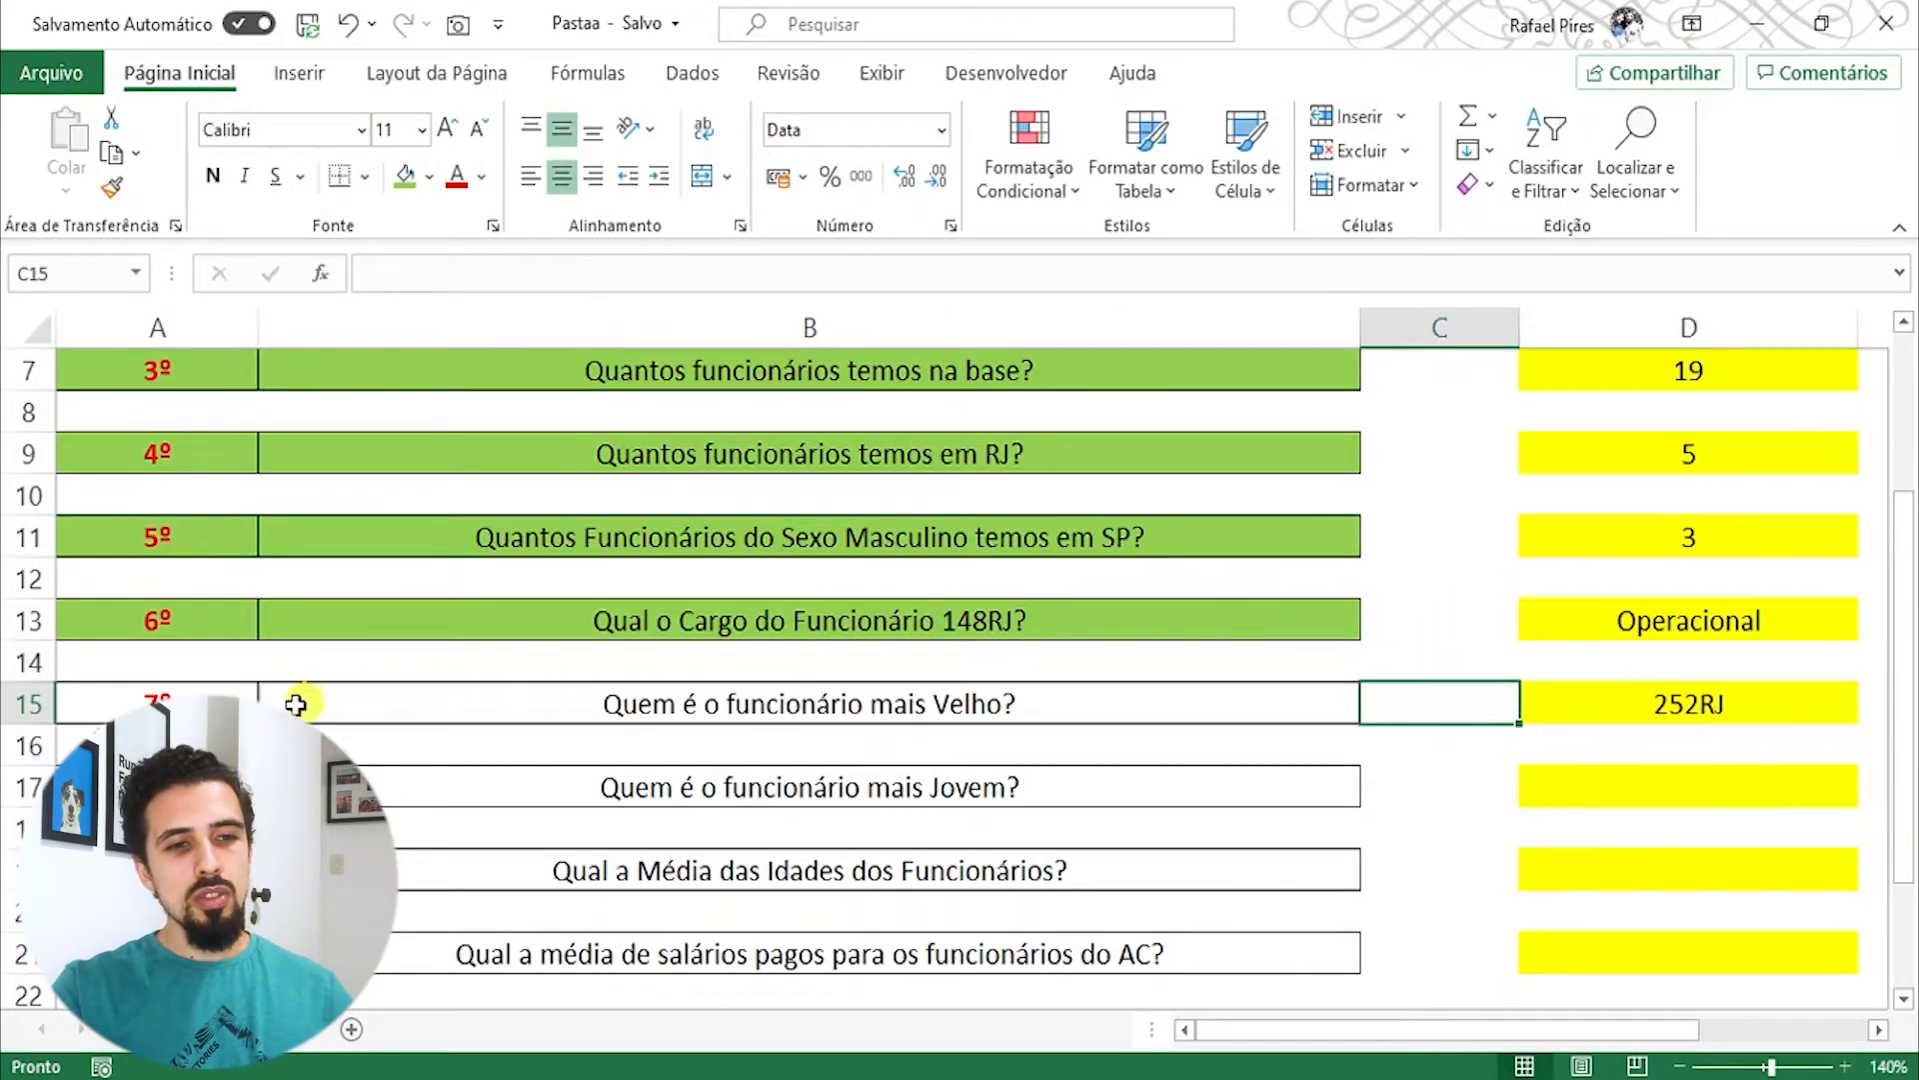
Step: Fill the 7º question row, A15:B15, with green to mark it as answered
left_click_drag(230, 704, 402, 705)
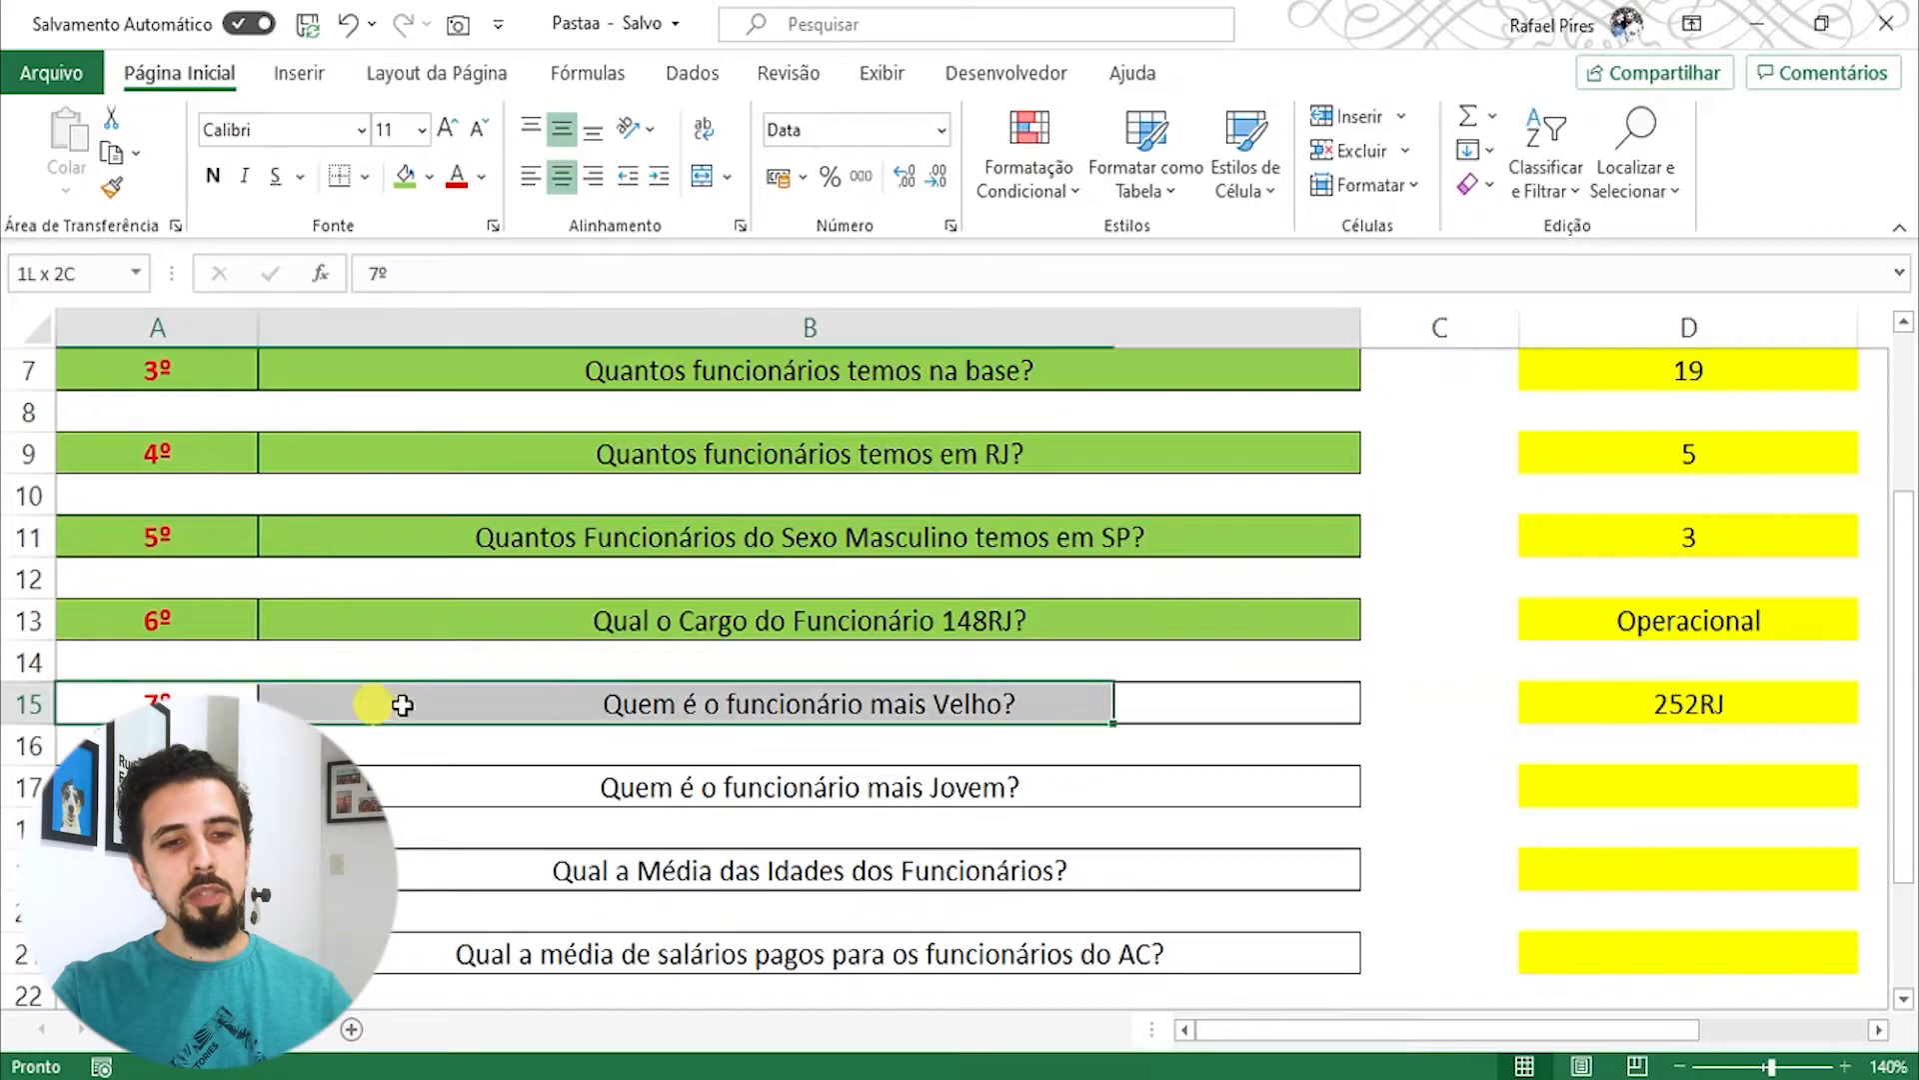
left_click(404, 178)
left_click(608, 536)
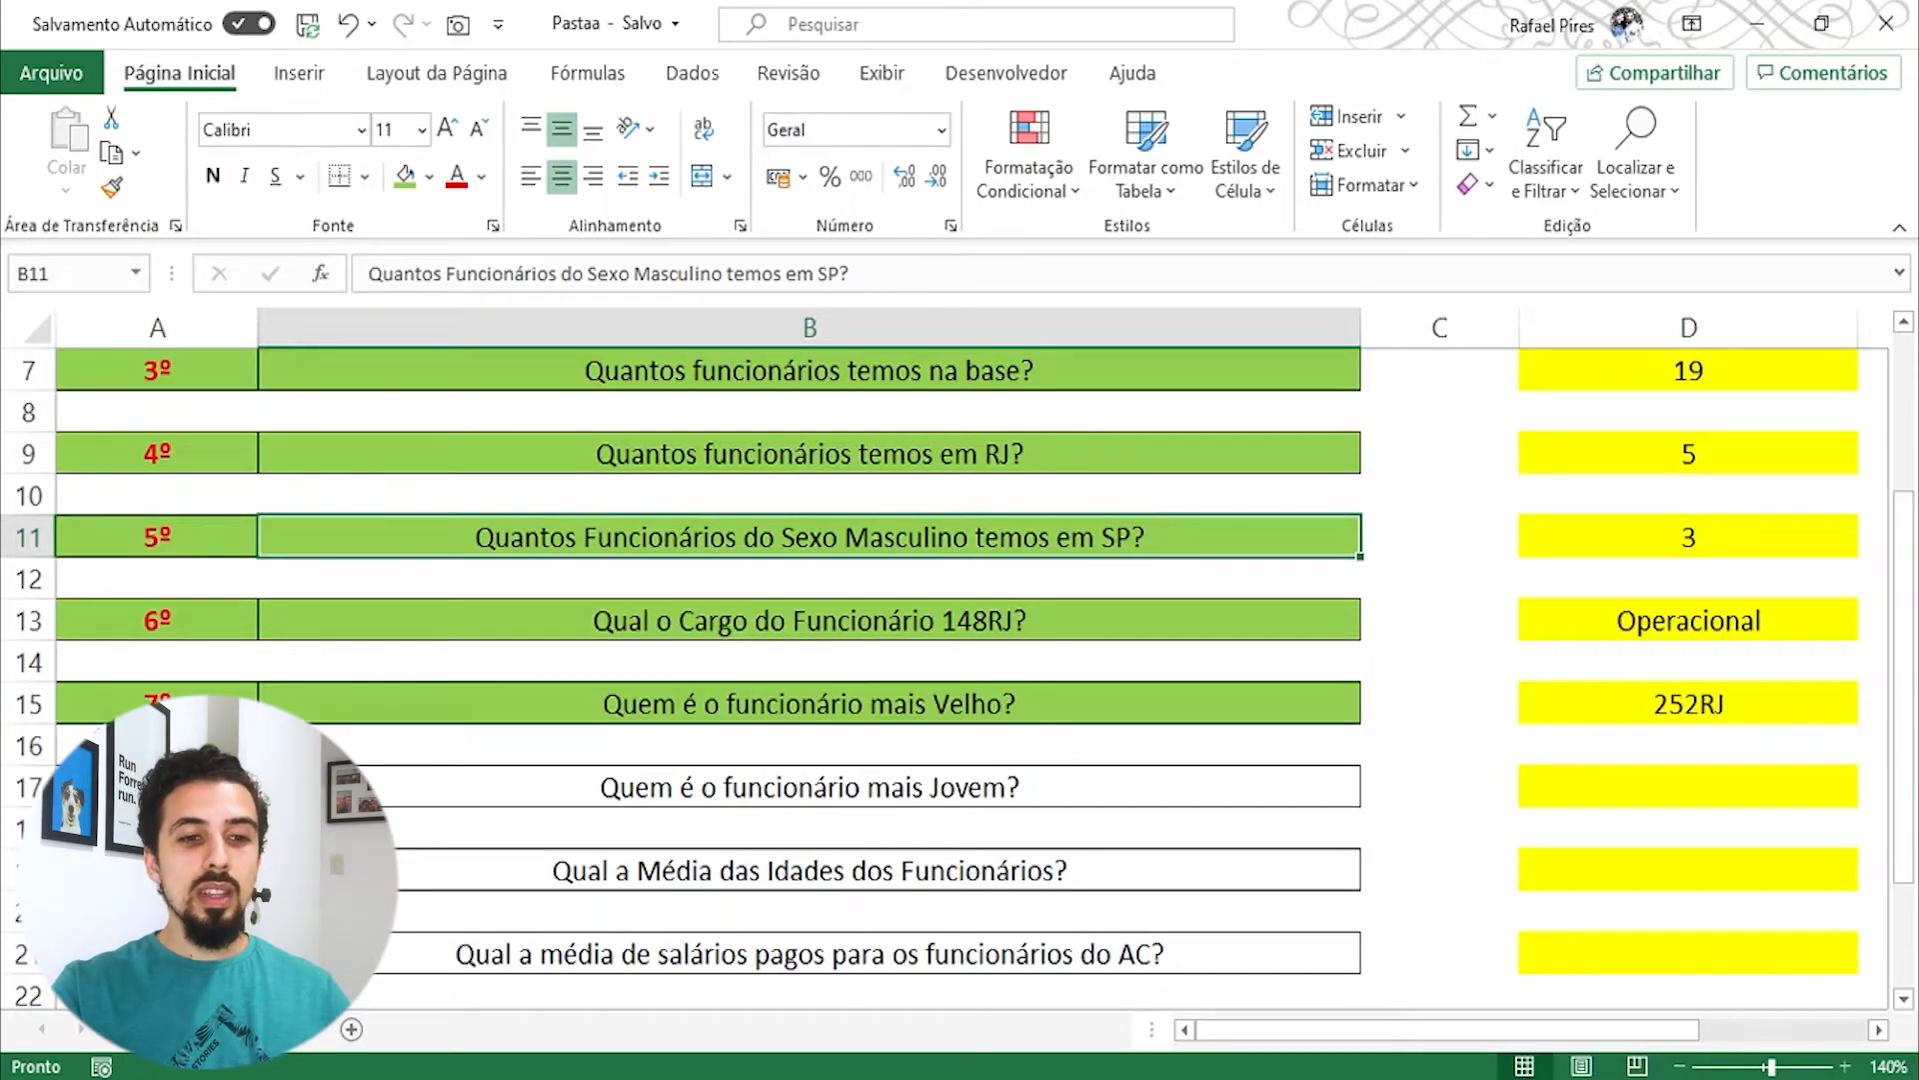
Step: Copy the full PROCV formula text from D15 into D17 for the youngest employee question
left_click_drag(180, 786, 387, 793)
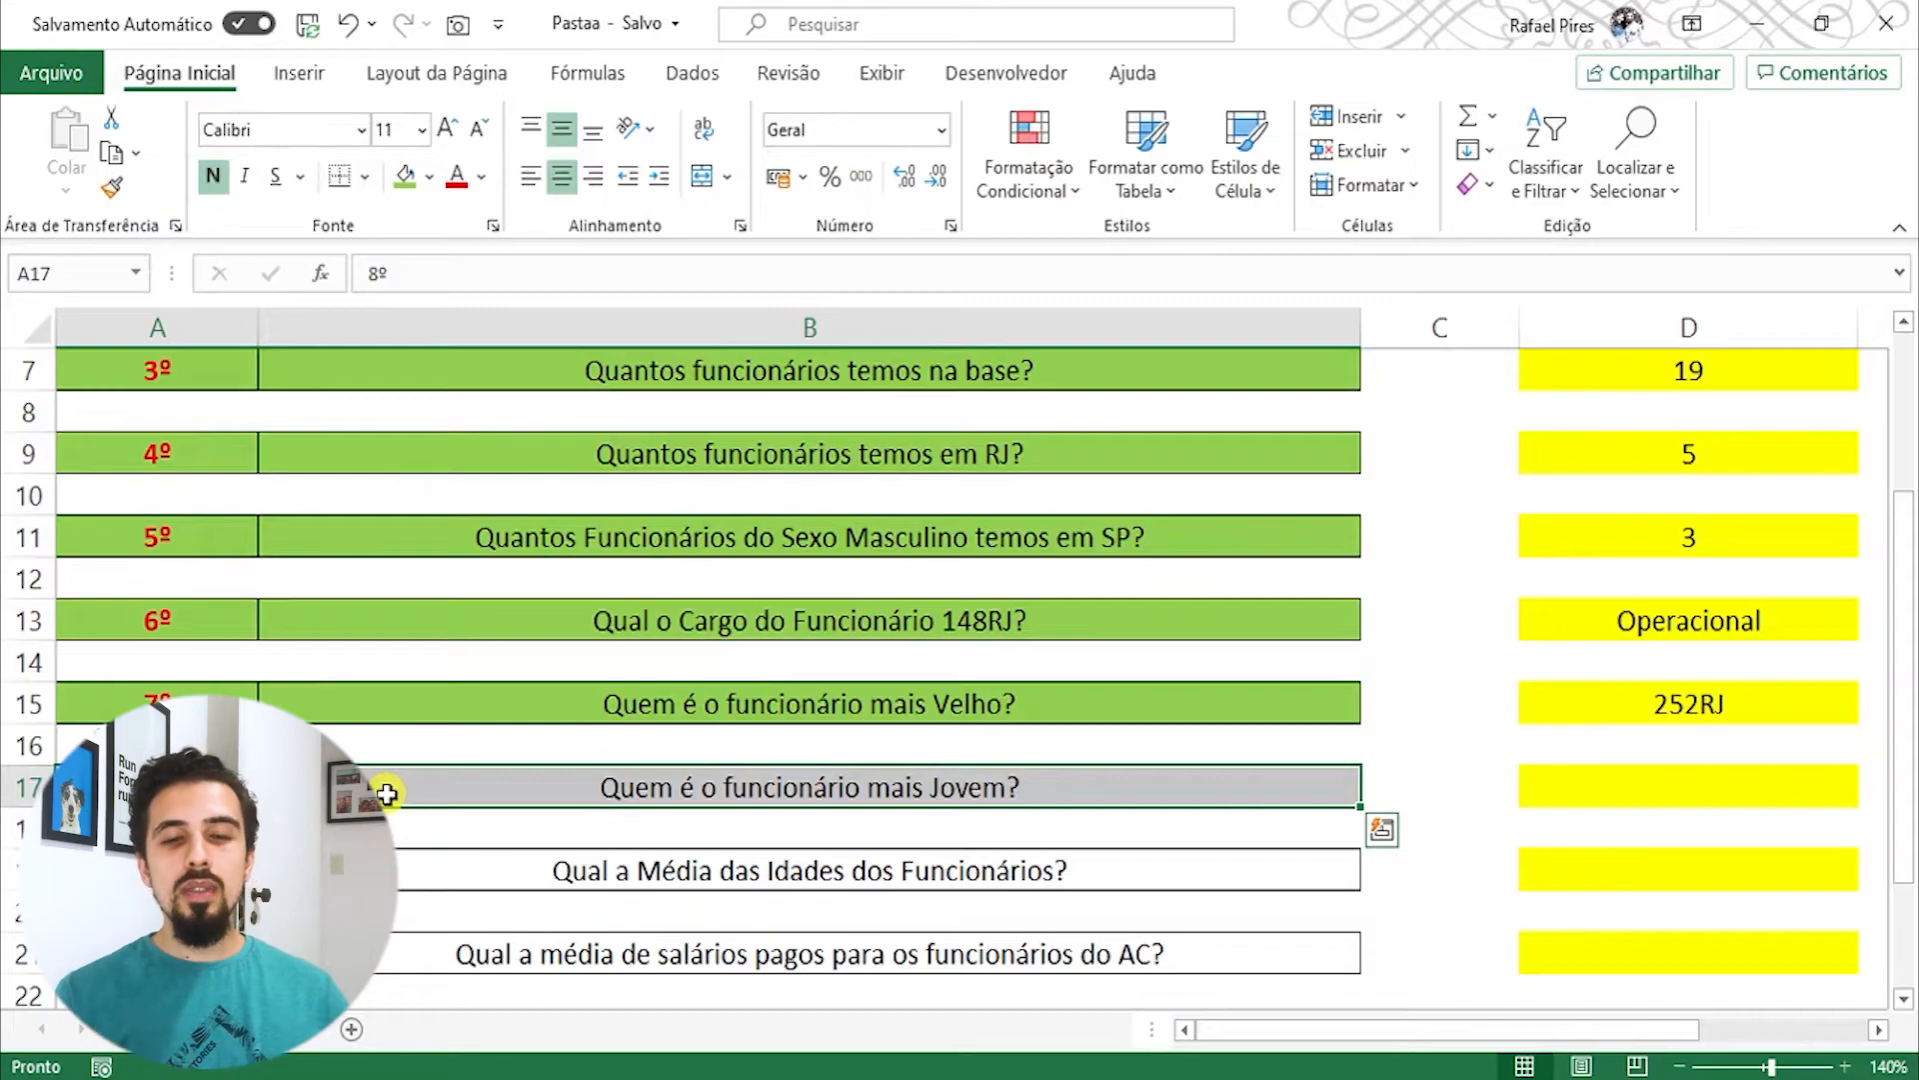
left_click(1577, 790)
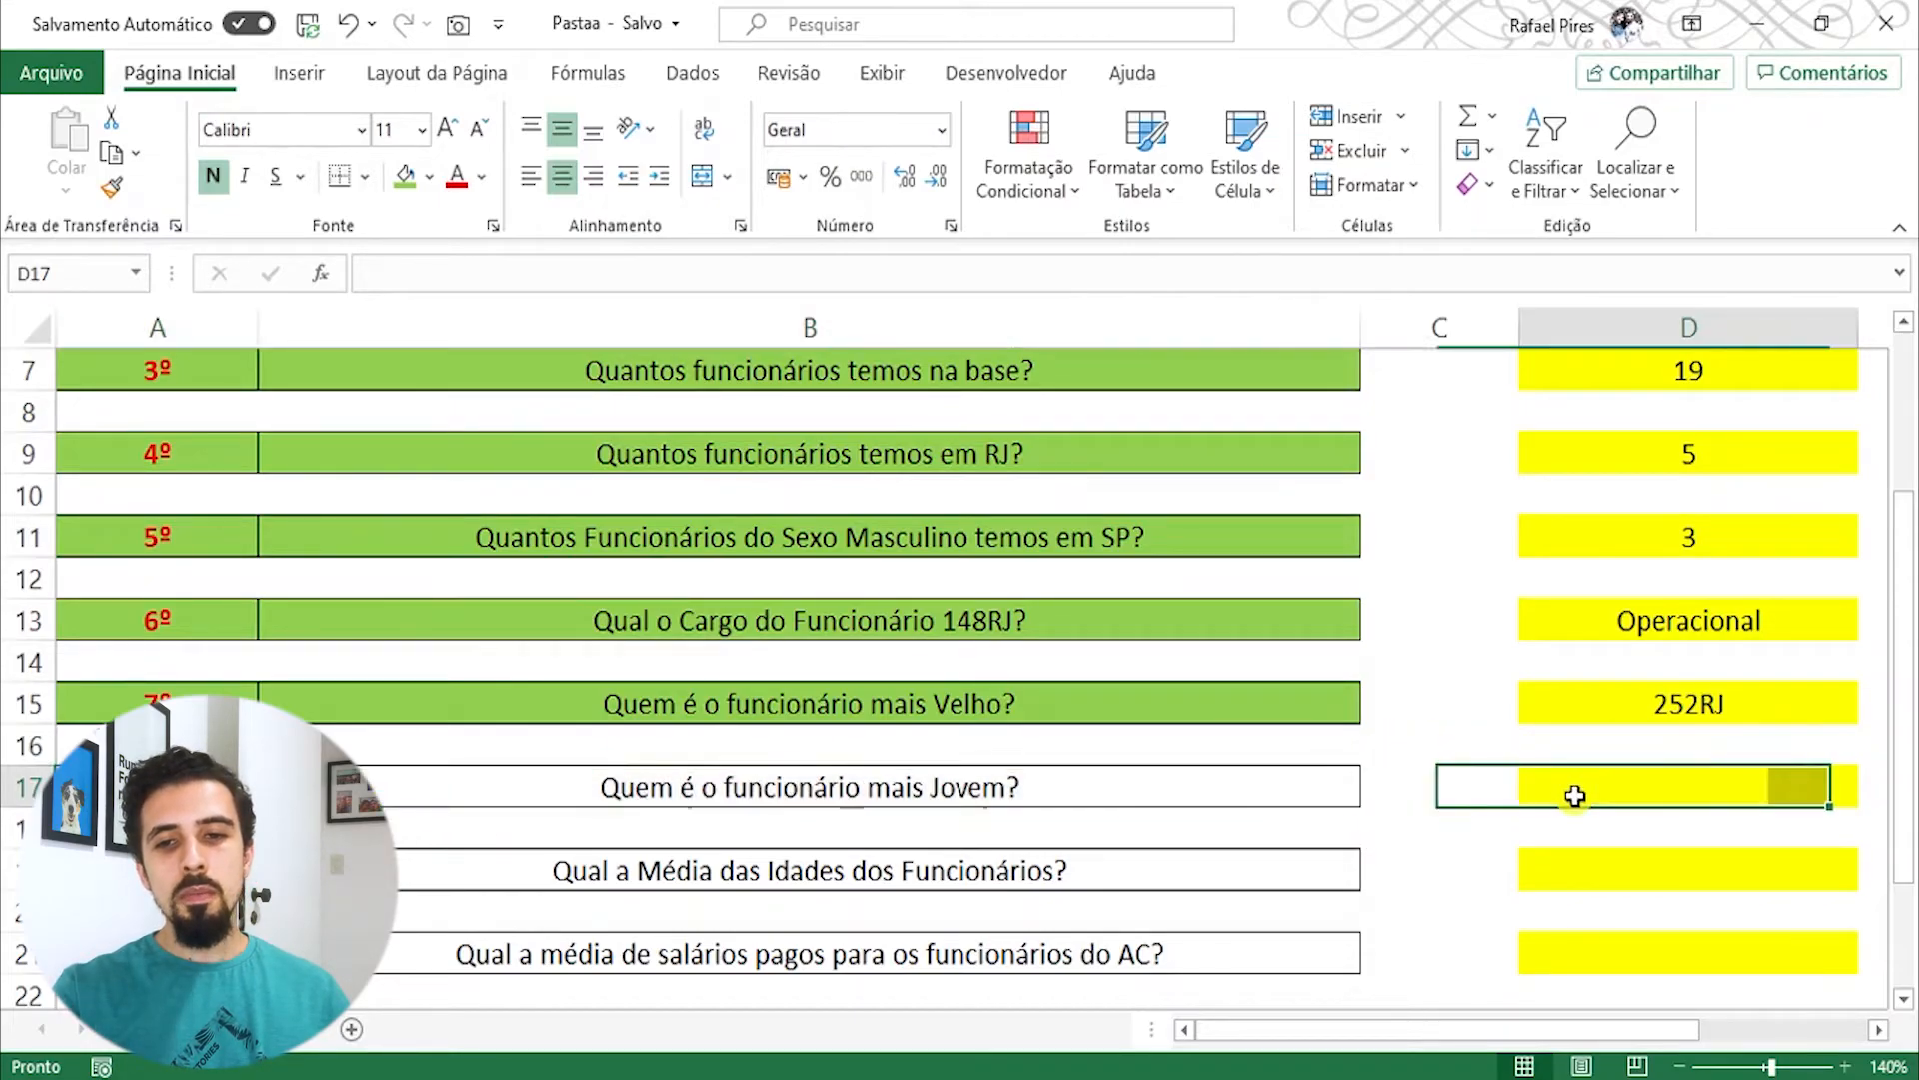
left_click(1633, 700)
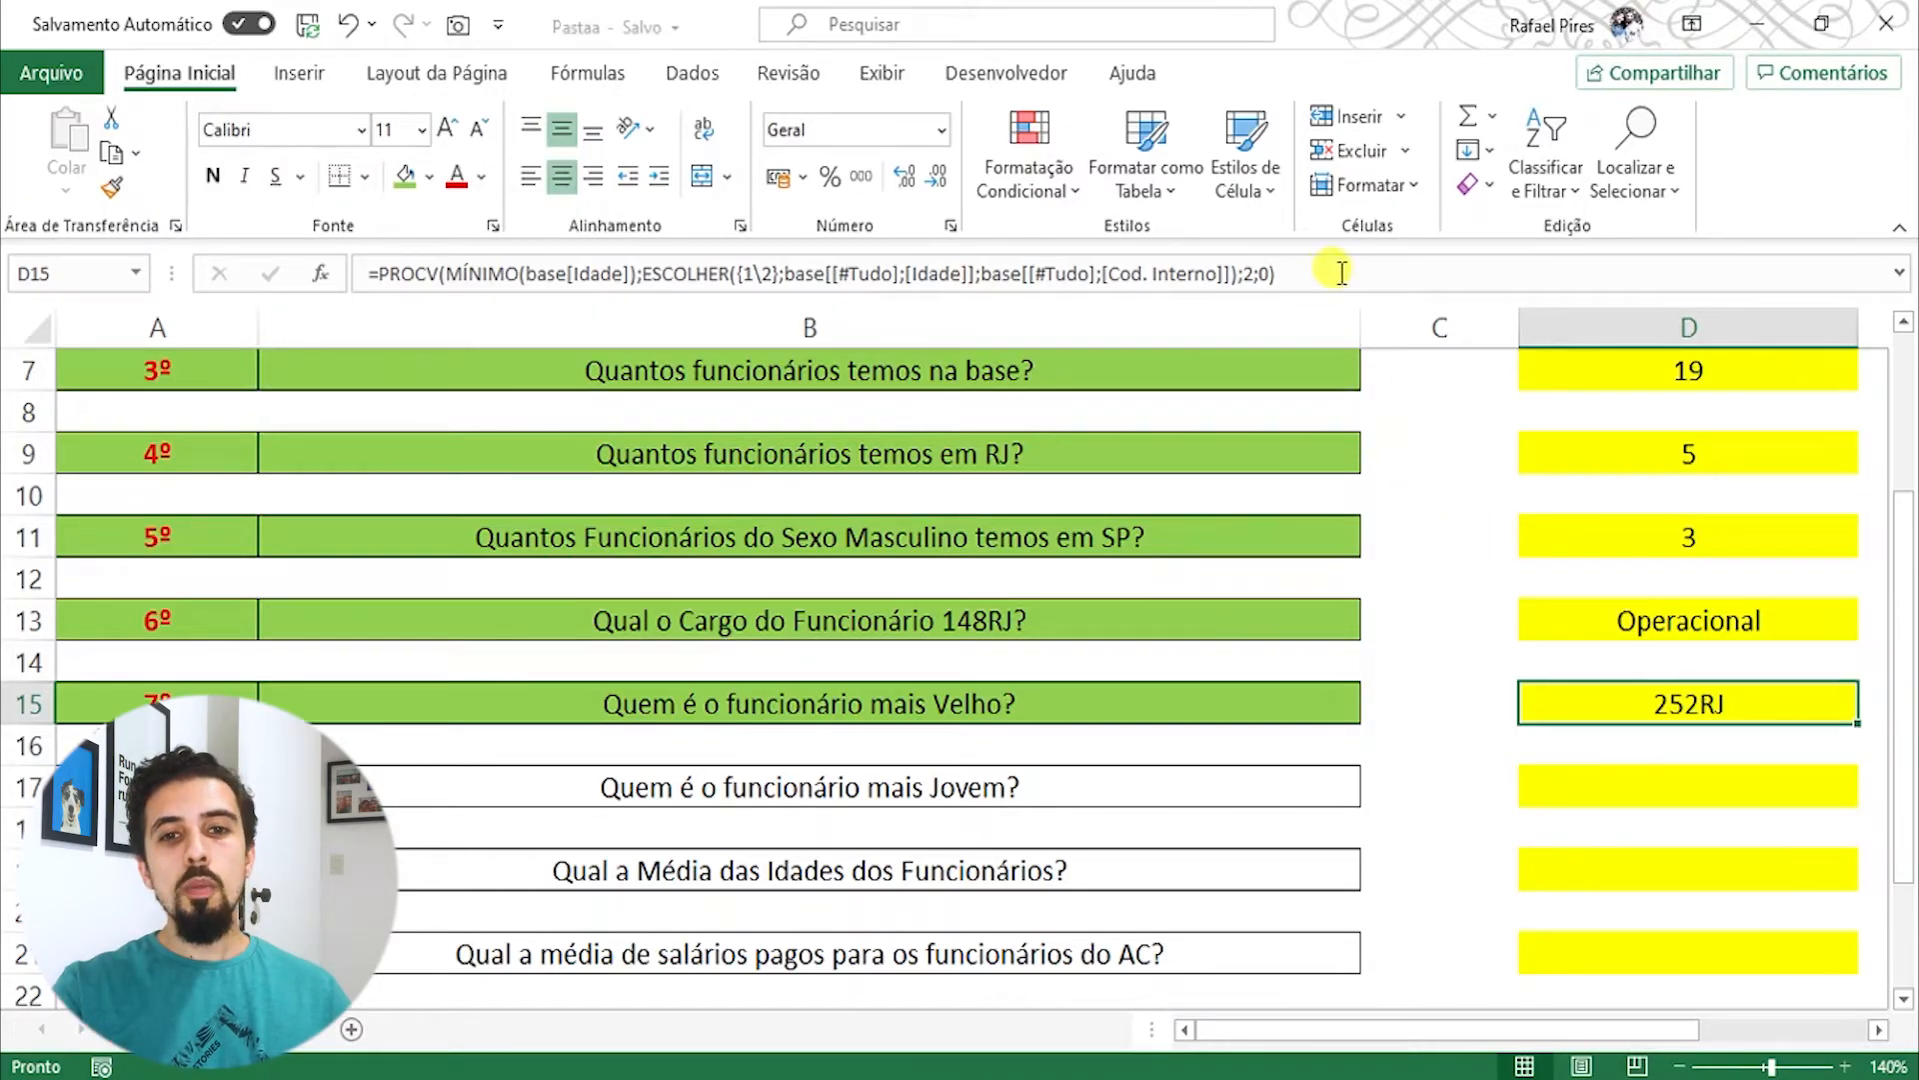
left_click_drag(1337, 270, 355, 314)
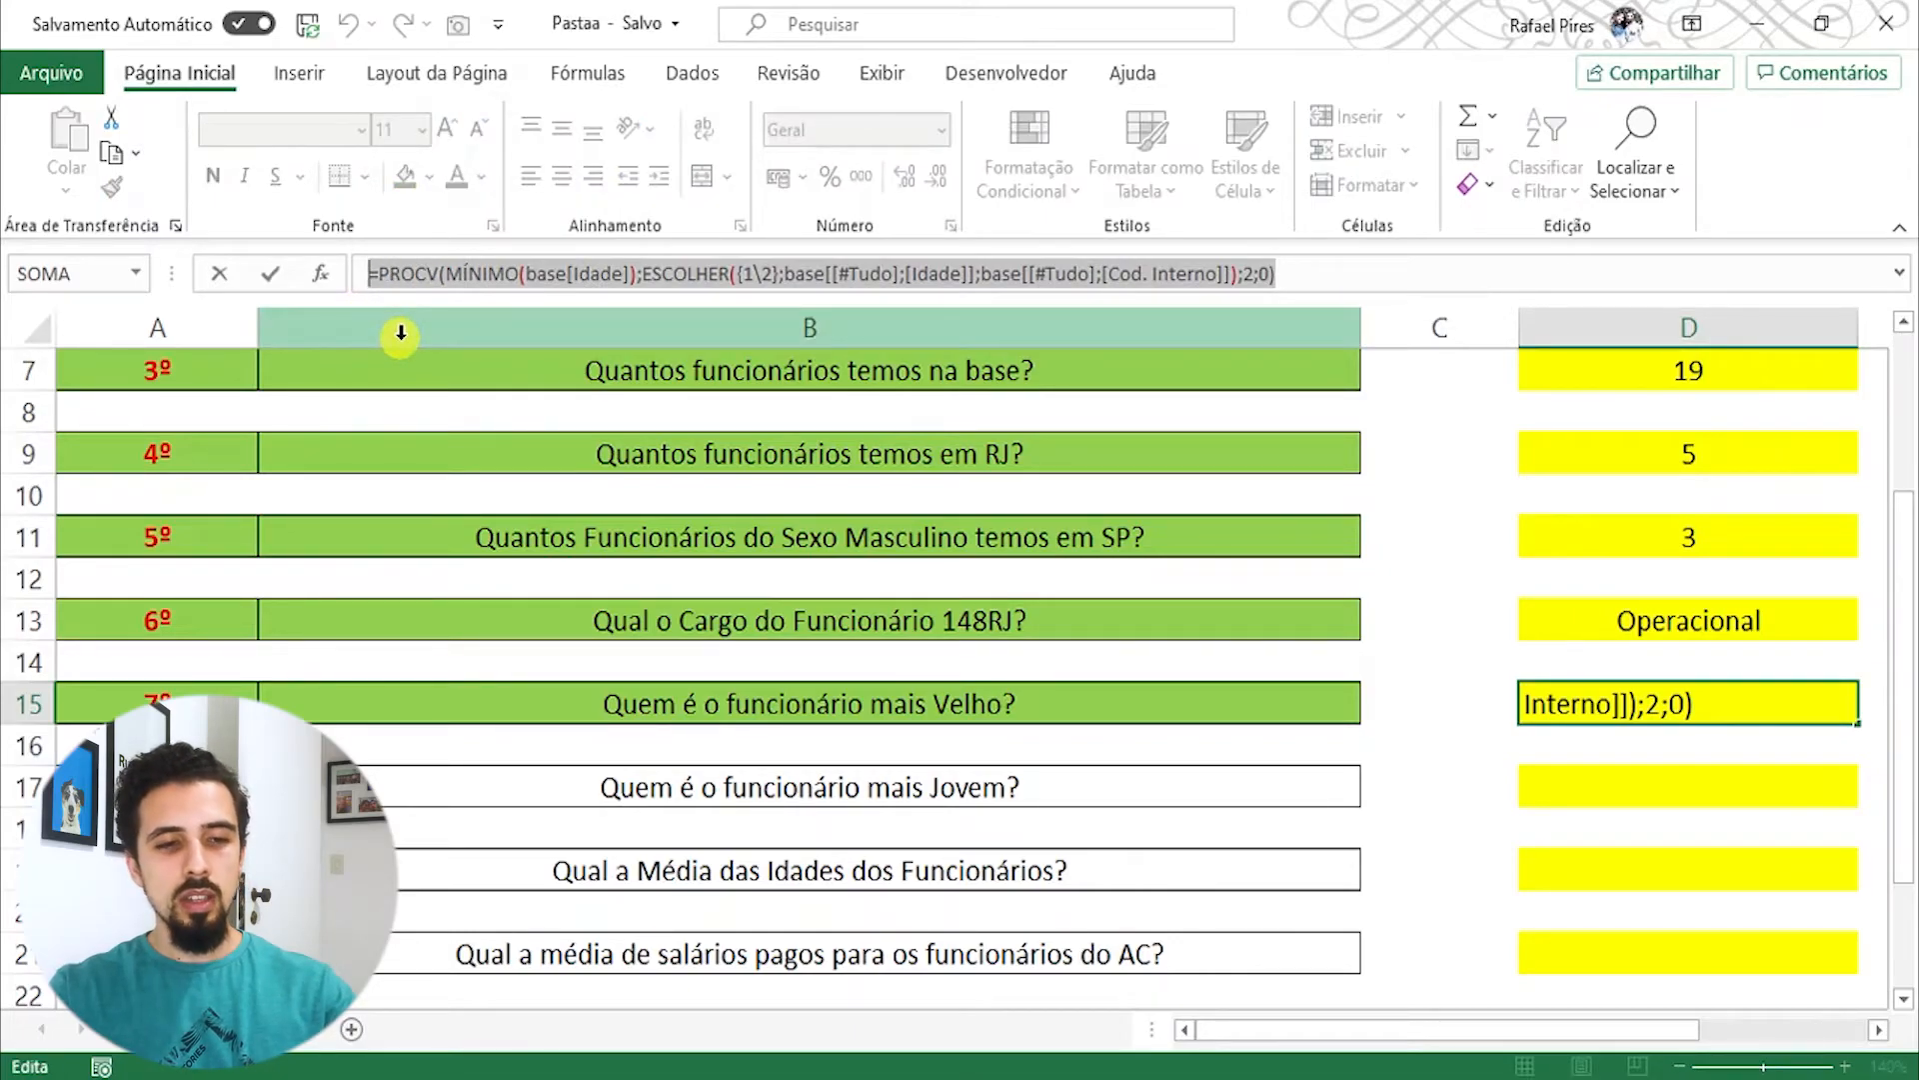
key("ctrl+c")
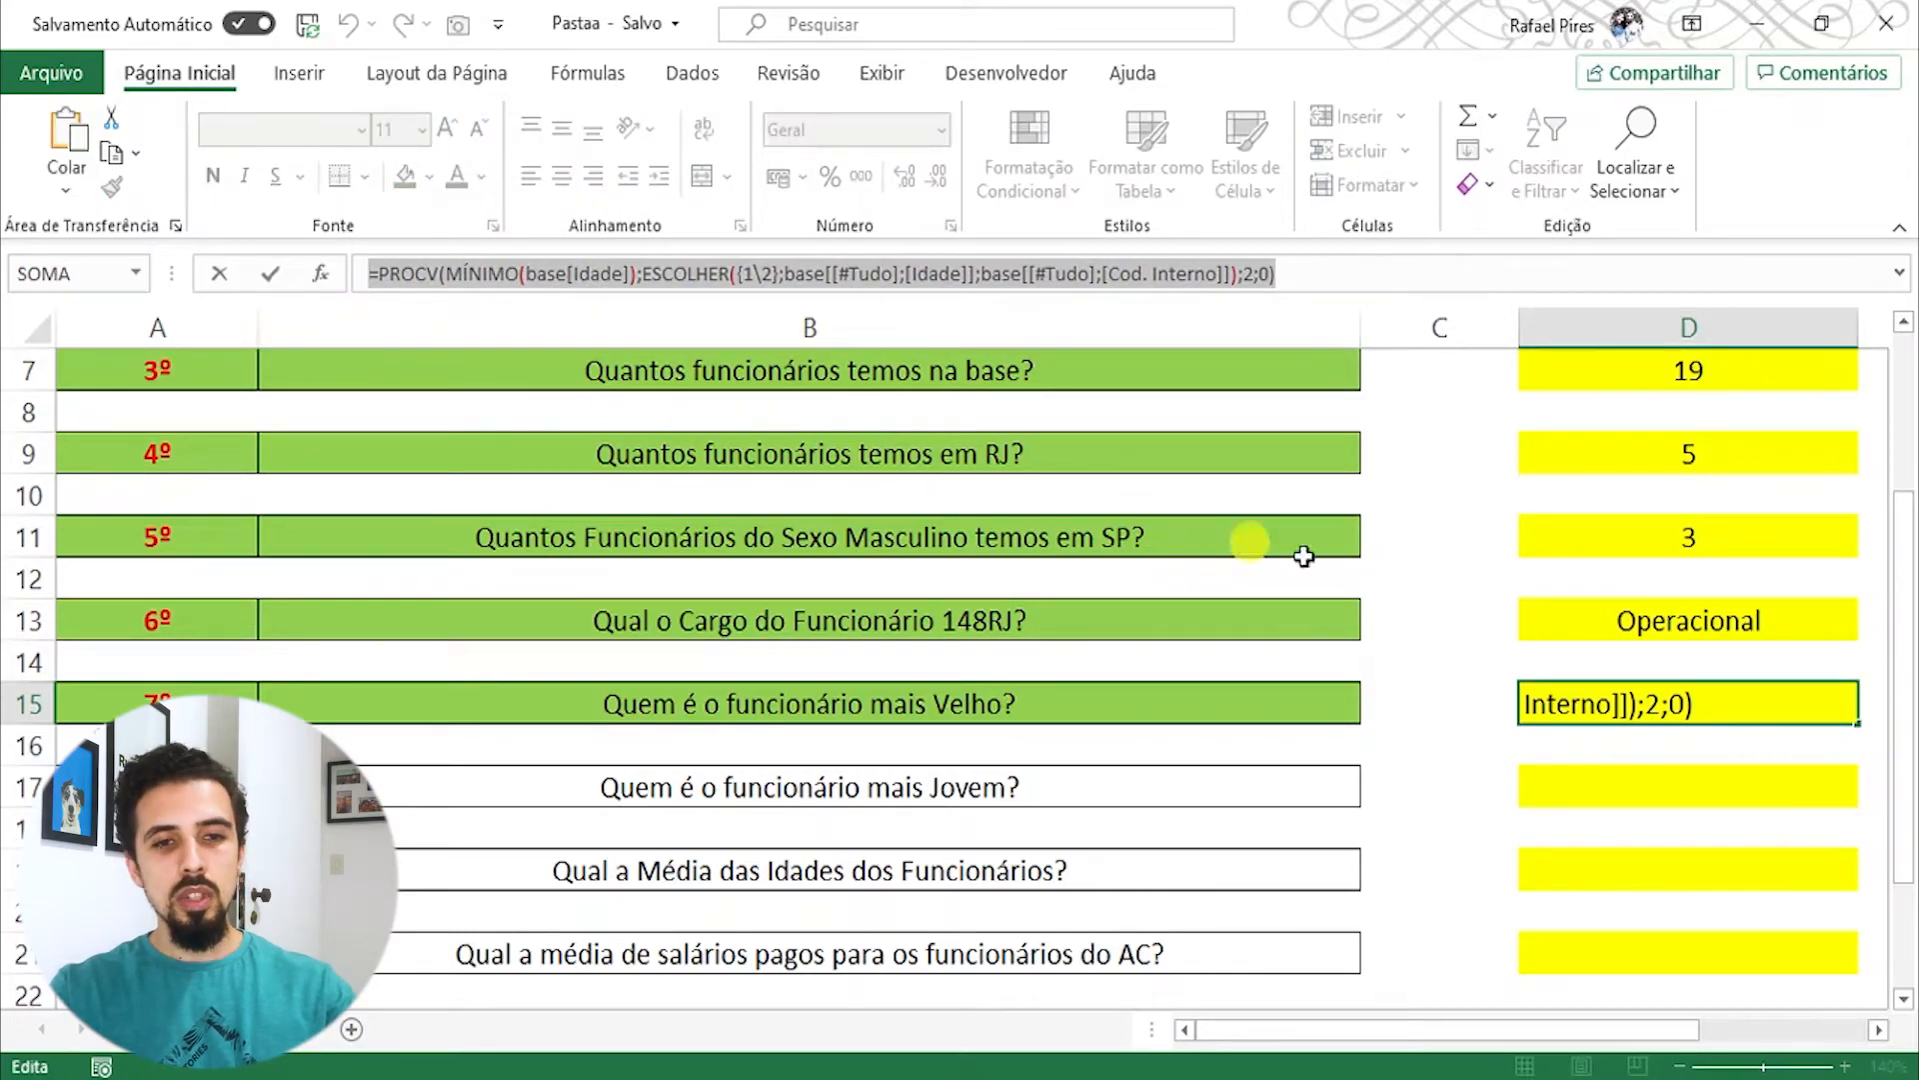
key("Return")
left_click(1606, 785)
left_click(536, 281)
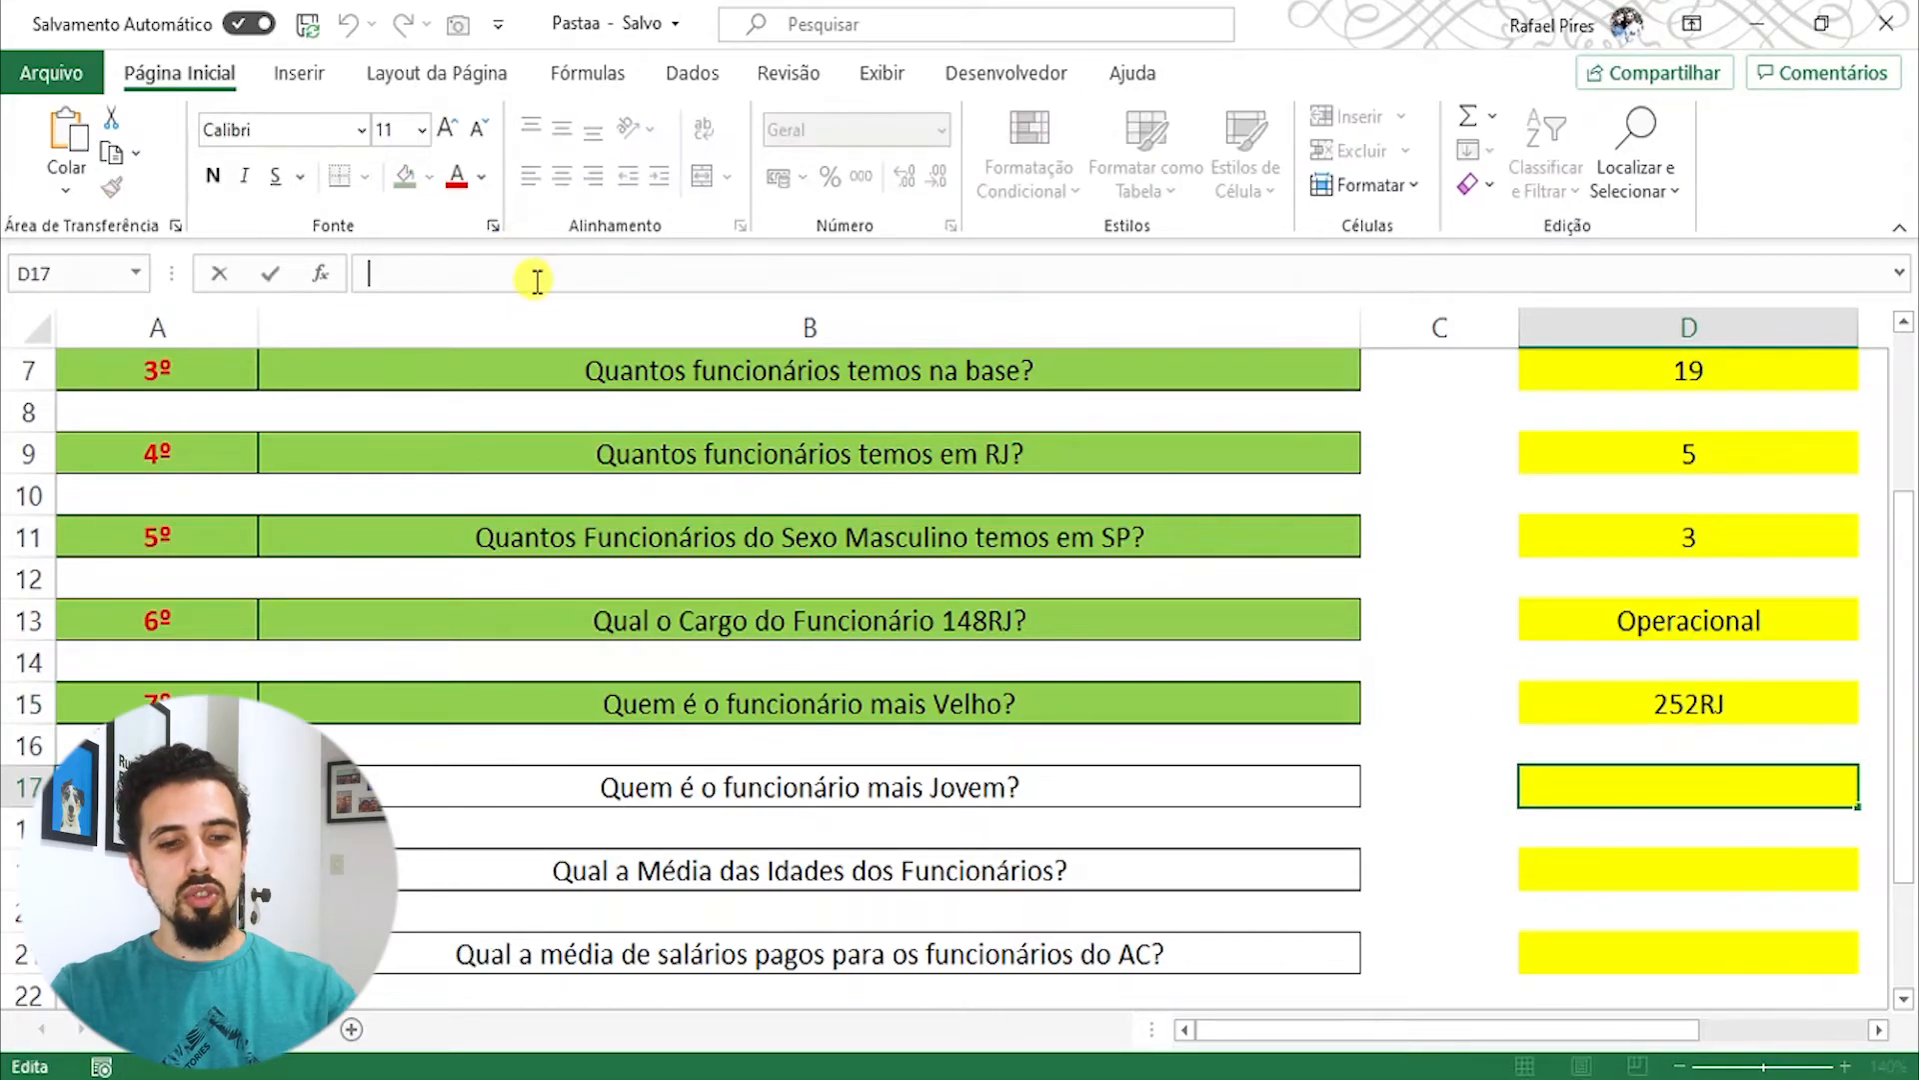
key("ctrl+v")
Step: Replace MÍNIMO with MÁXIMO in D17's PROCV formula and enter it
left_click(520, 273)
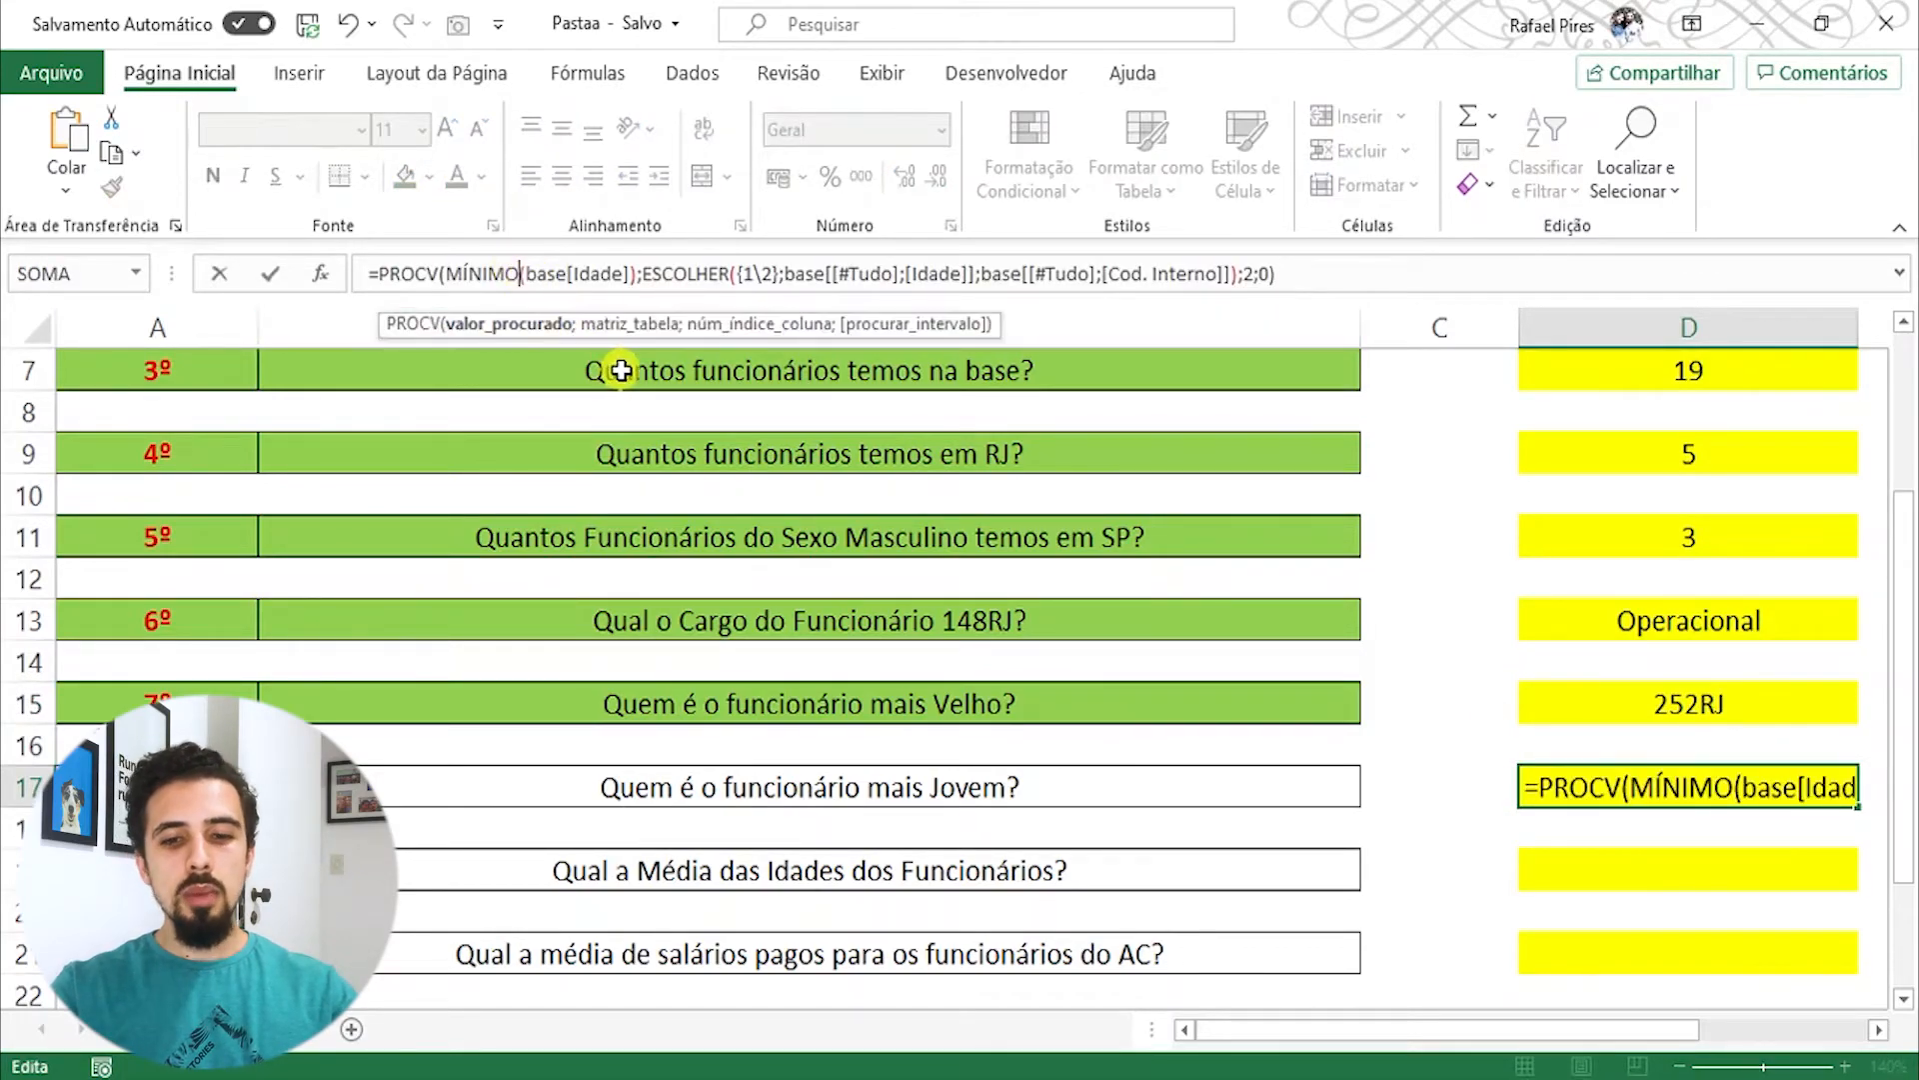
key("BackSpace")
key("BackSpace")
key("BackSpace")
key("BackSpace")
key("BackSpace")
type("a")
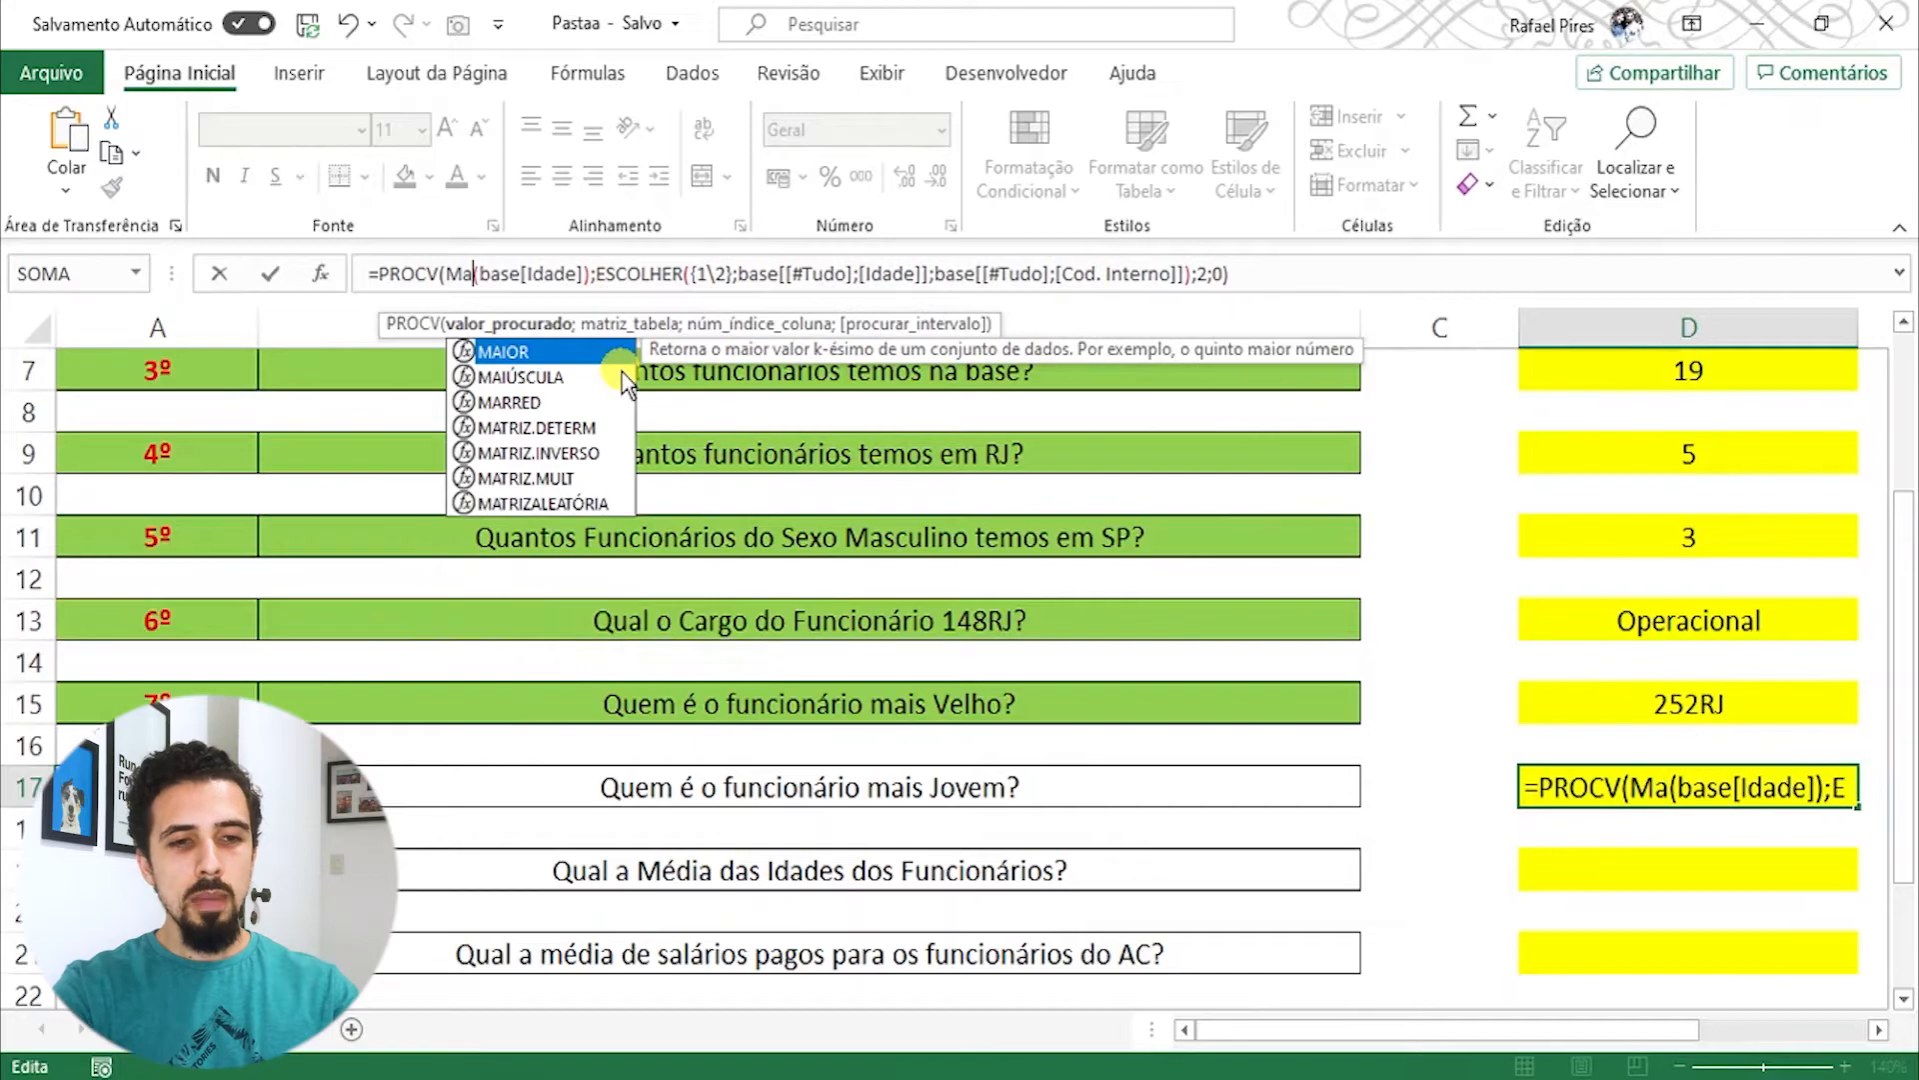
key("BackSpace")
type("áximo")
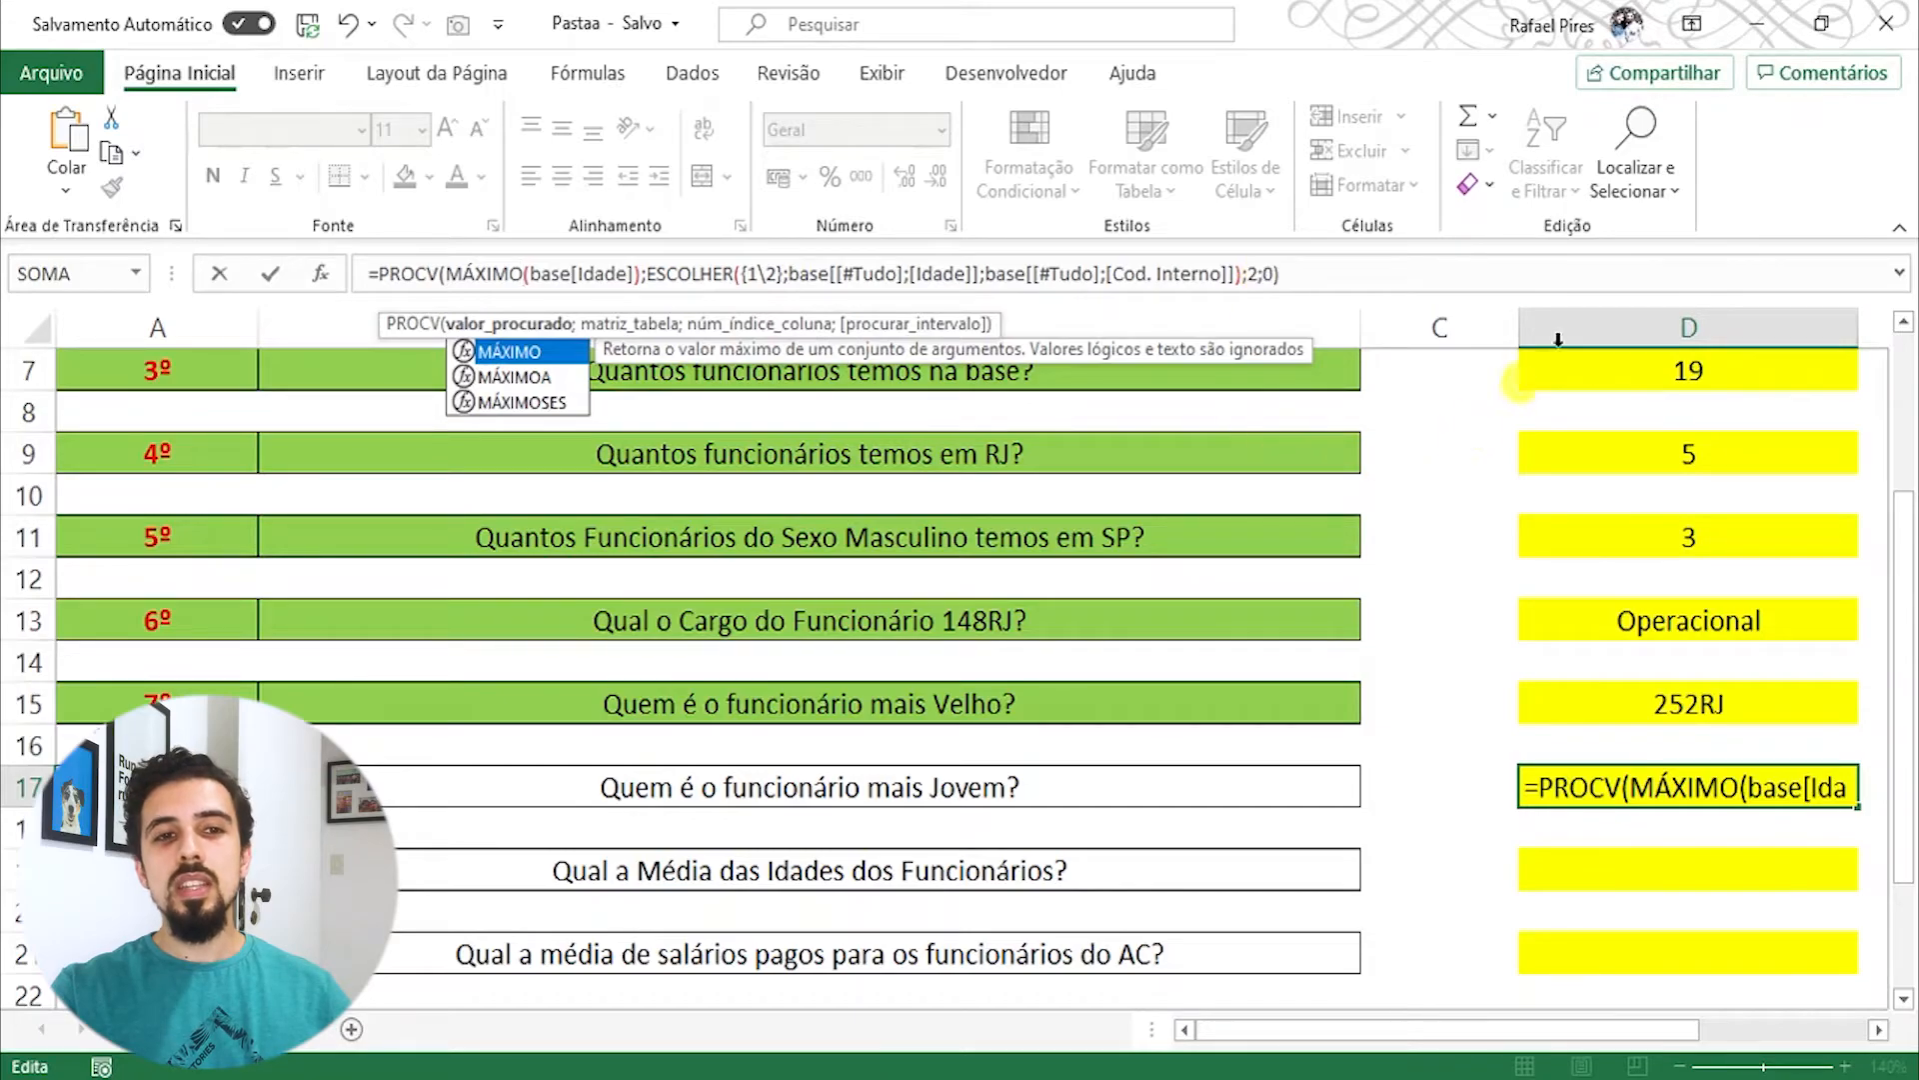
left_click(1504, 267)
key("Return")
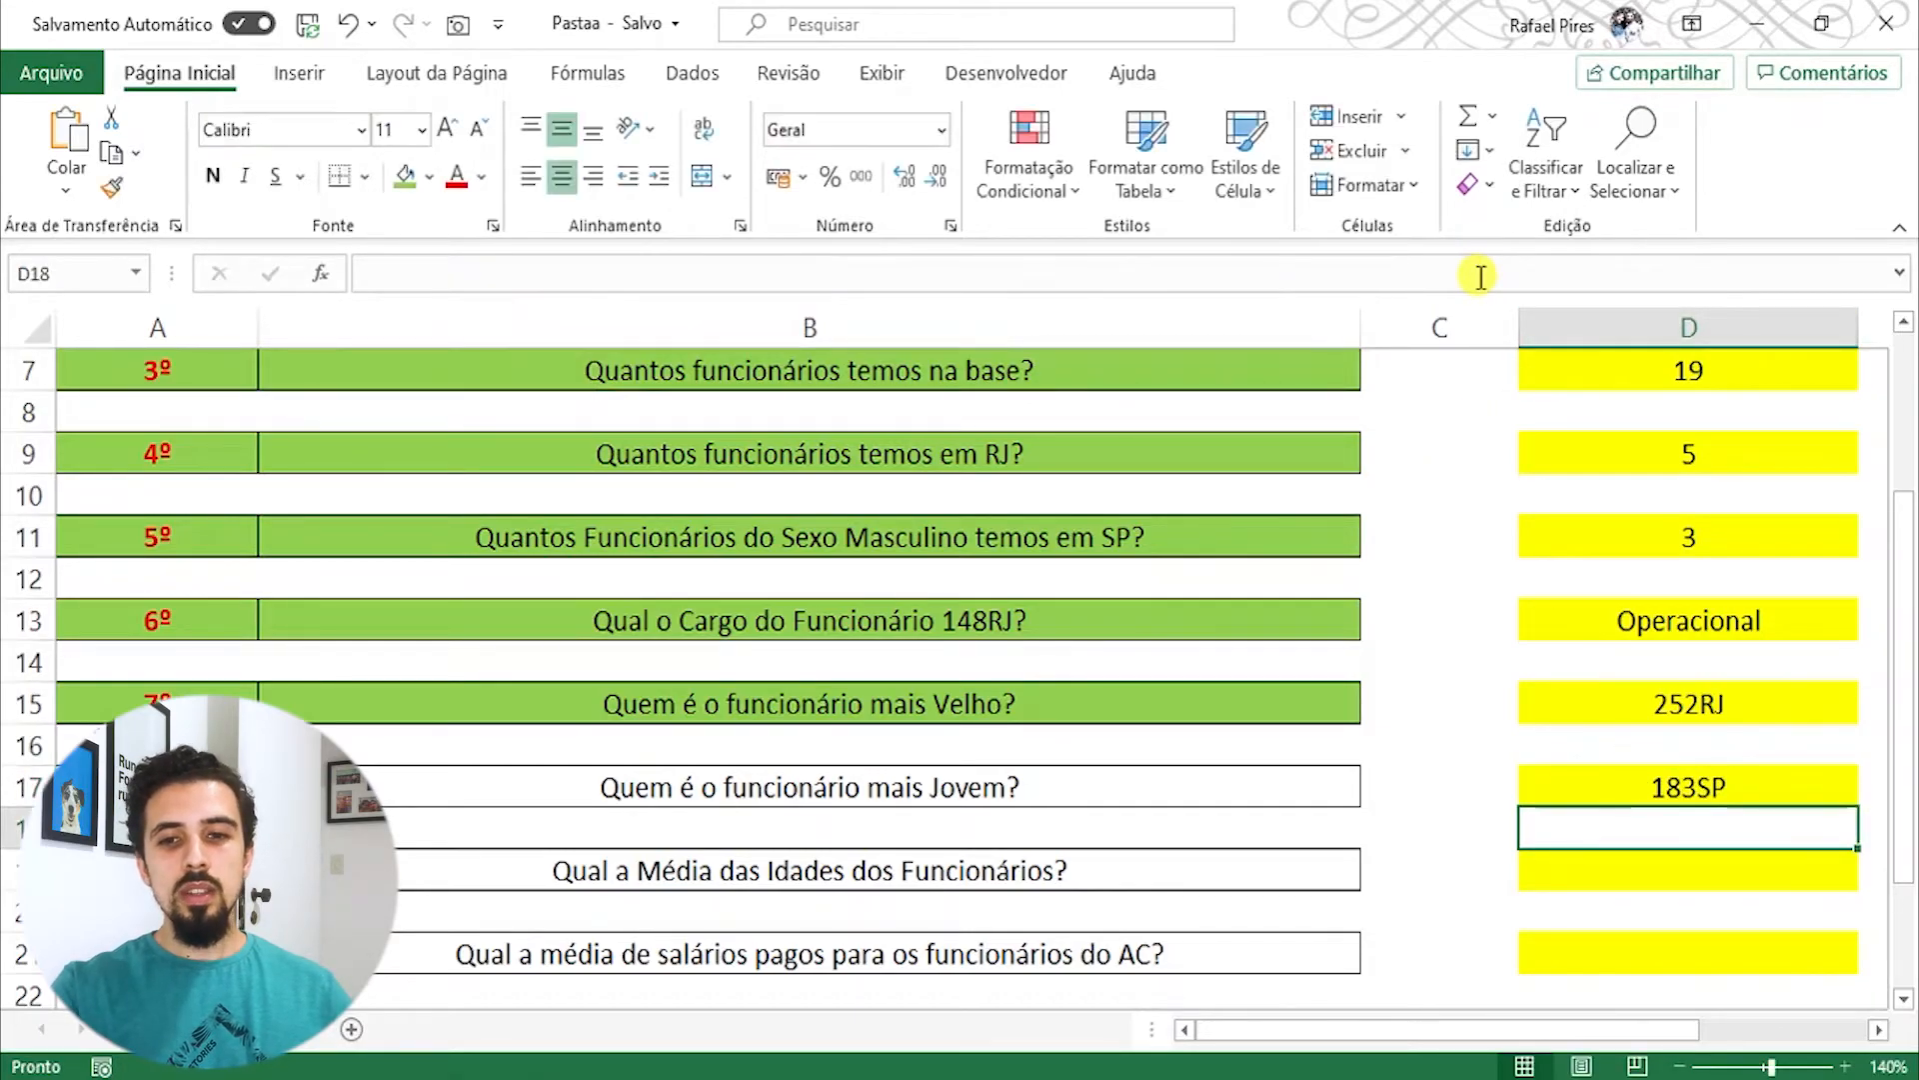
Step: Check D17's answer against the matching employee's row and Idade value in the Base sheet
left_click(1599, 790)
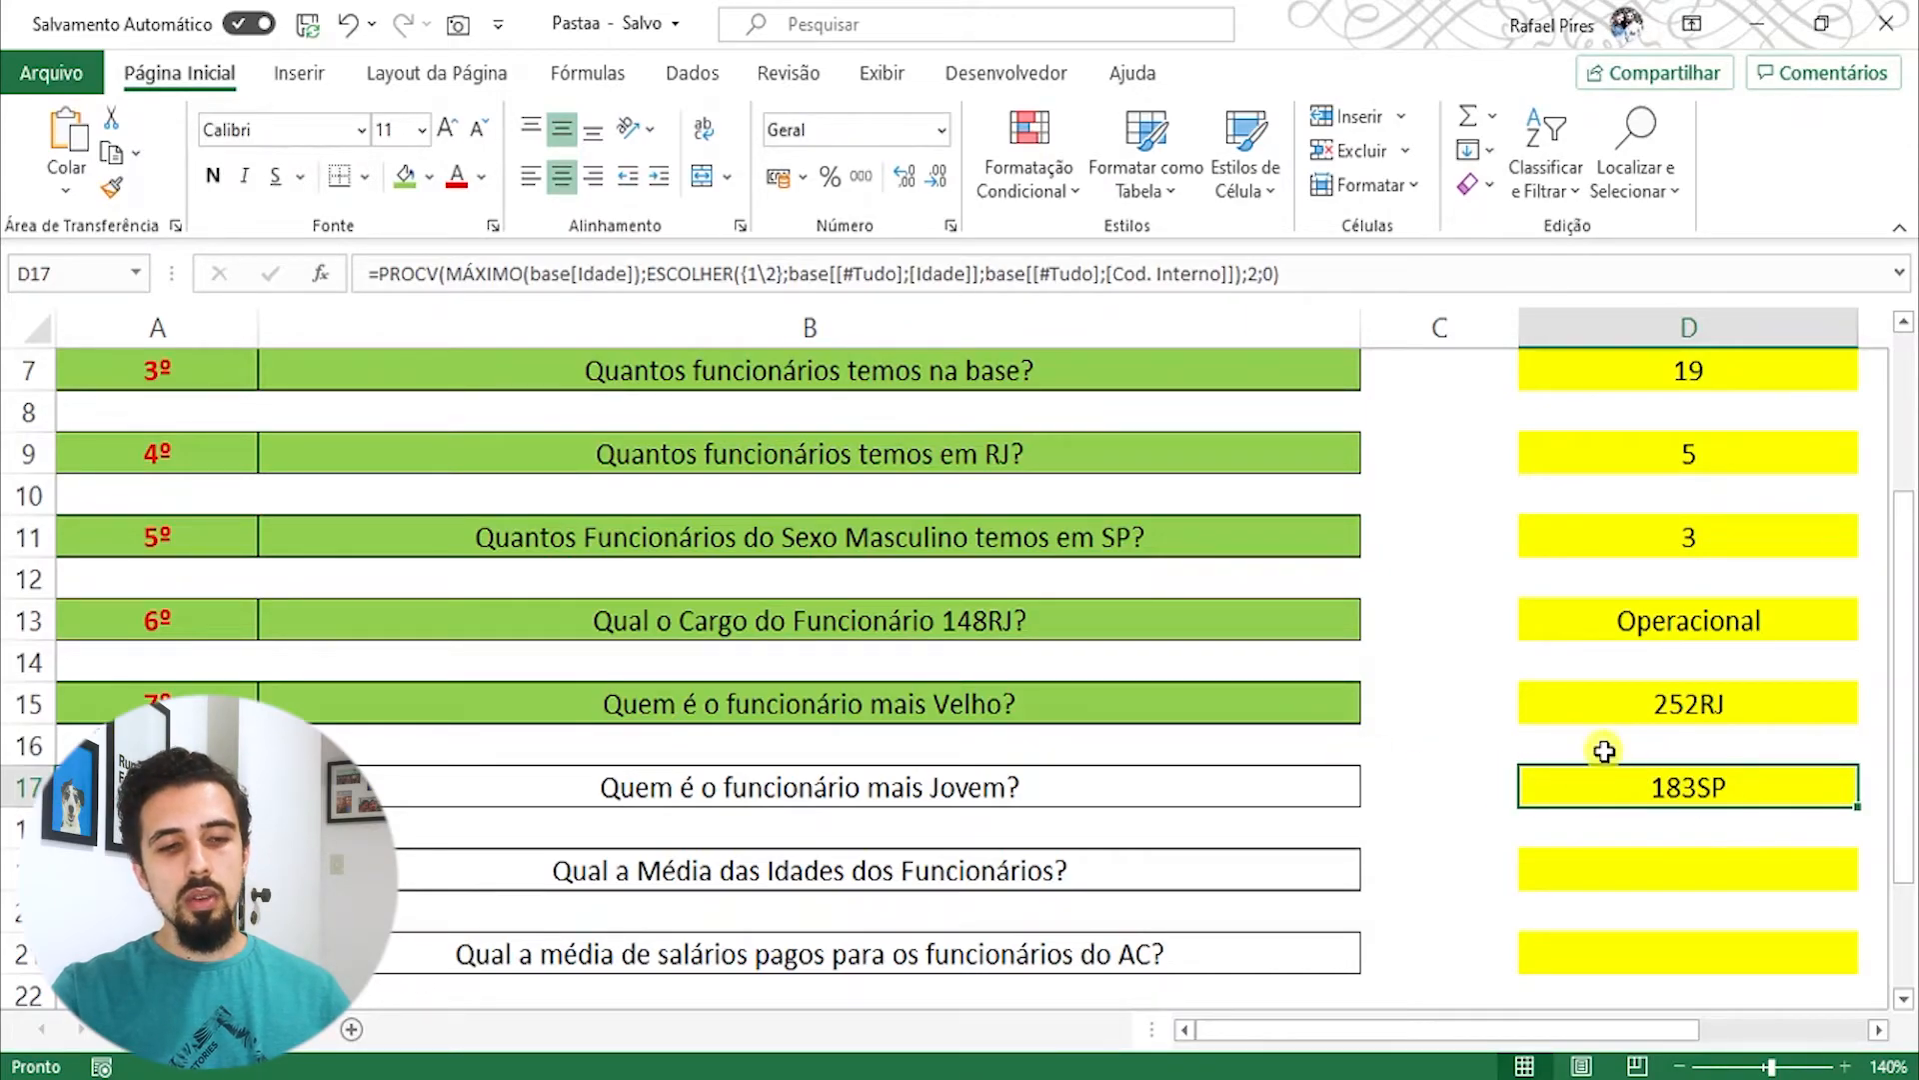
left_click(240, 1030)
left_click(155, 766)
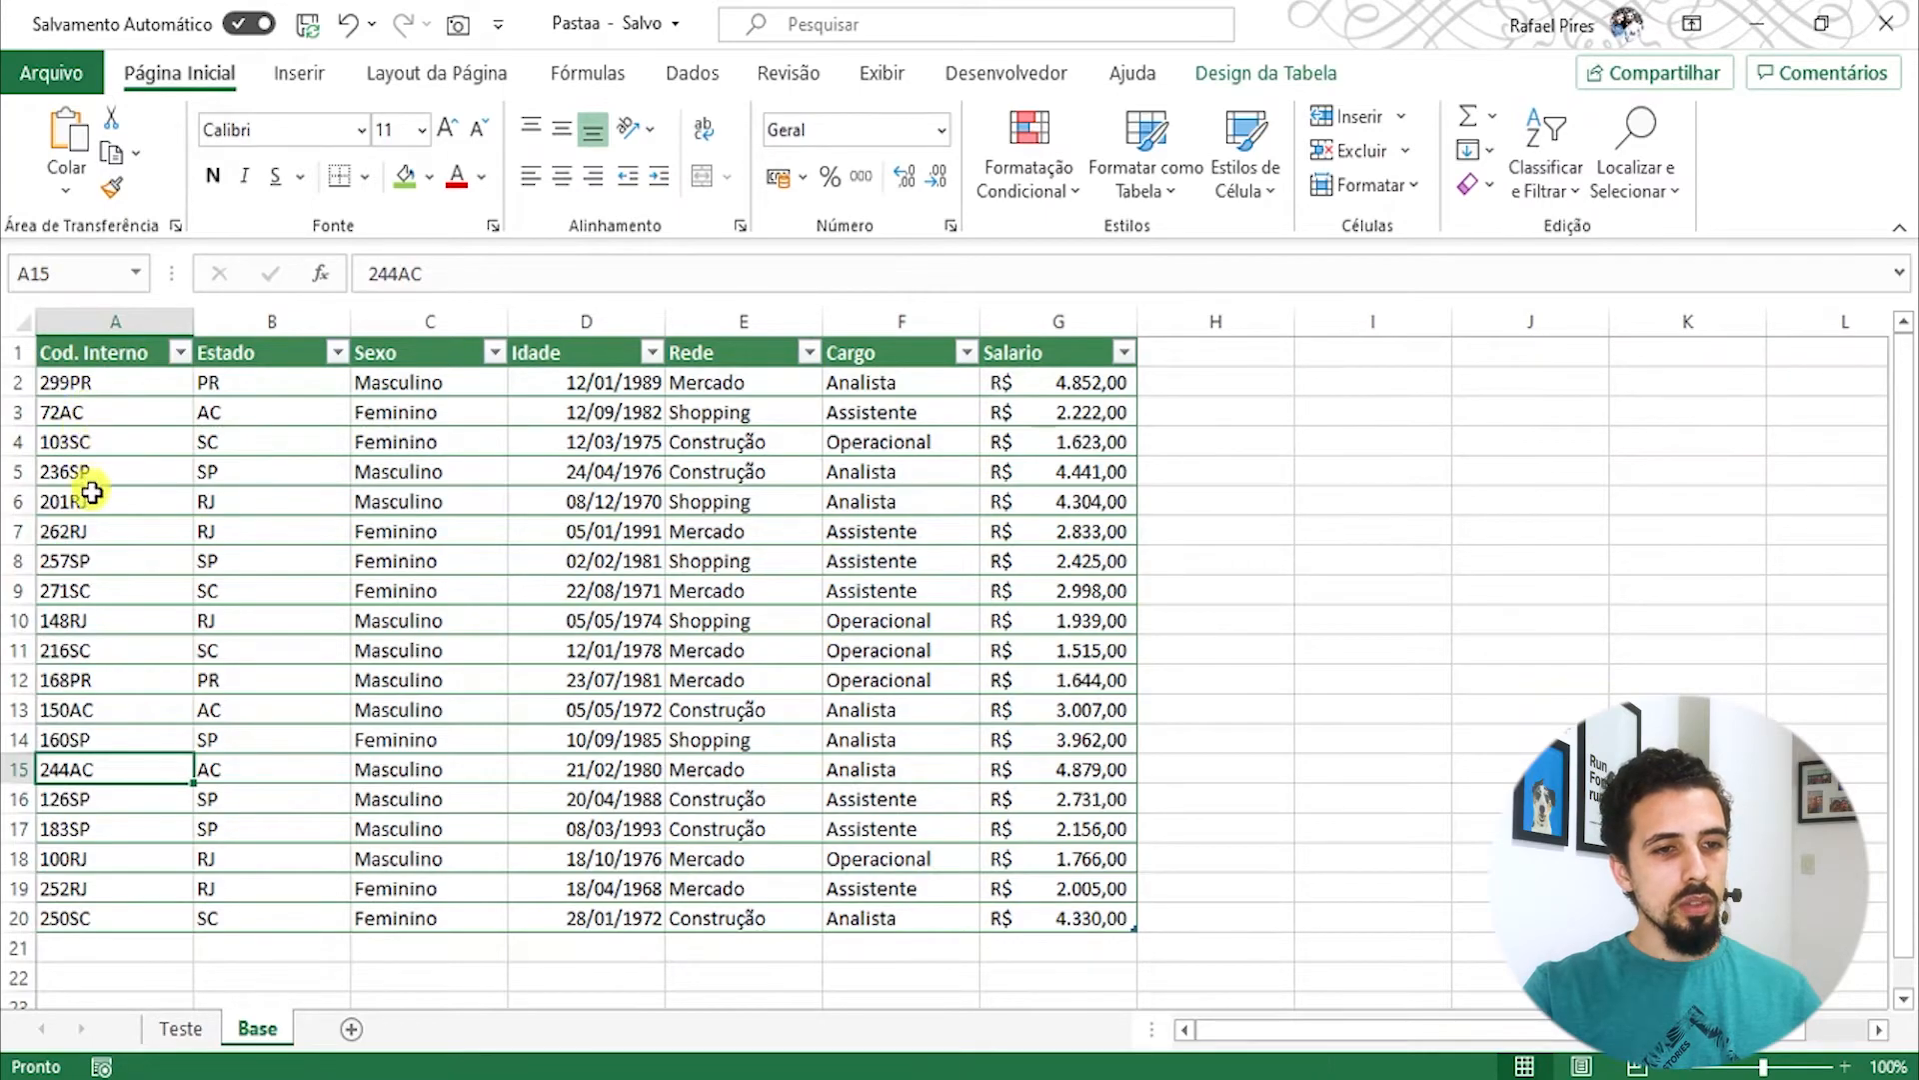
left_click(90, 822)
left_click_drag(90, 823, 650, 842)
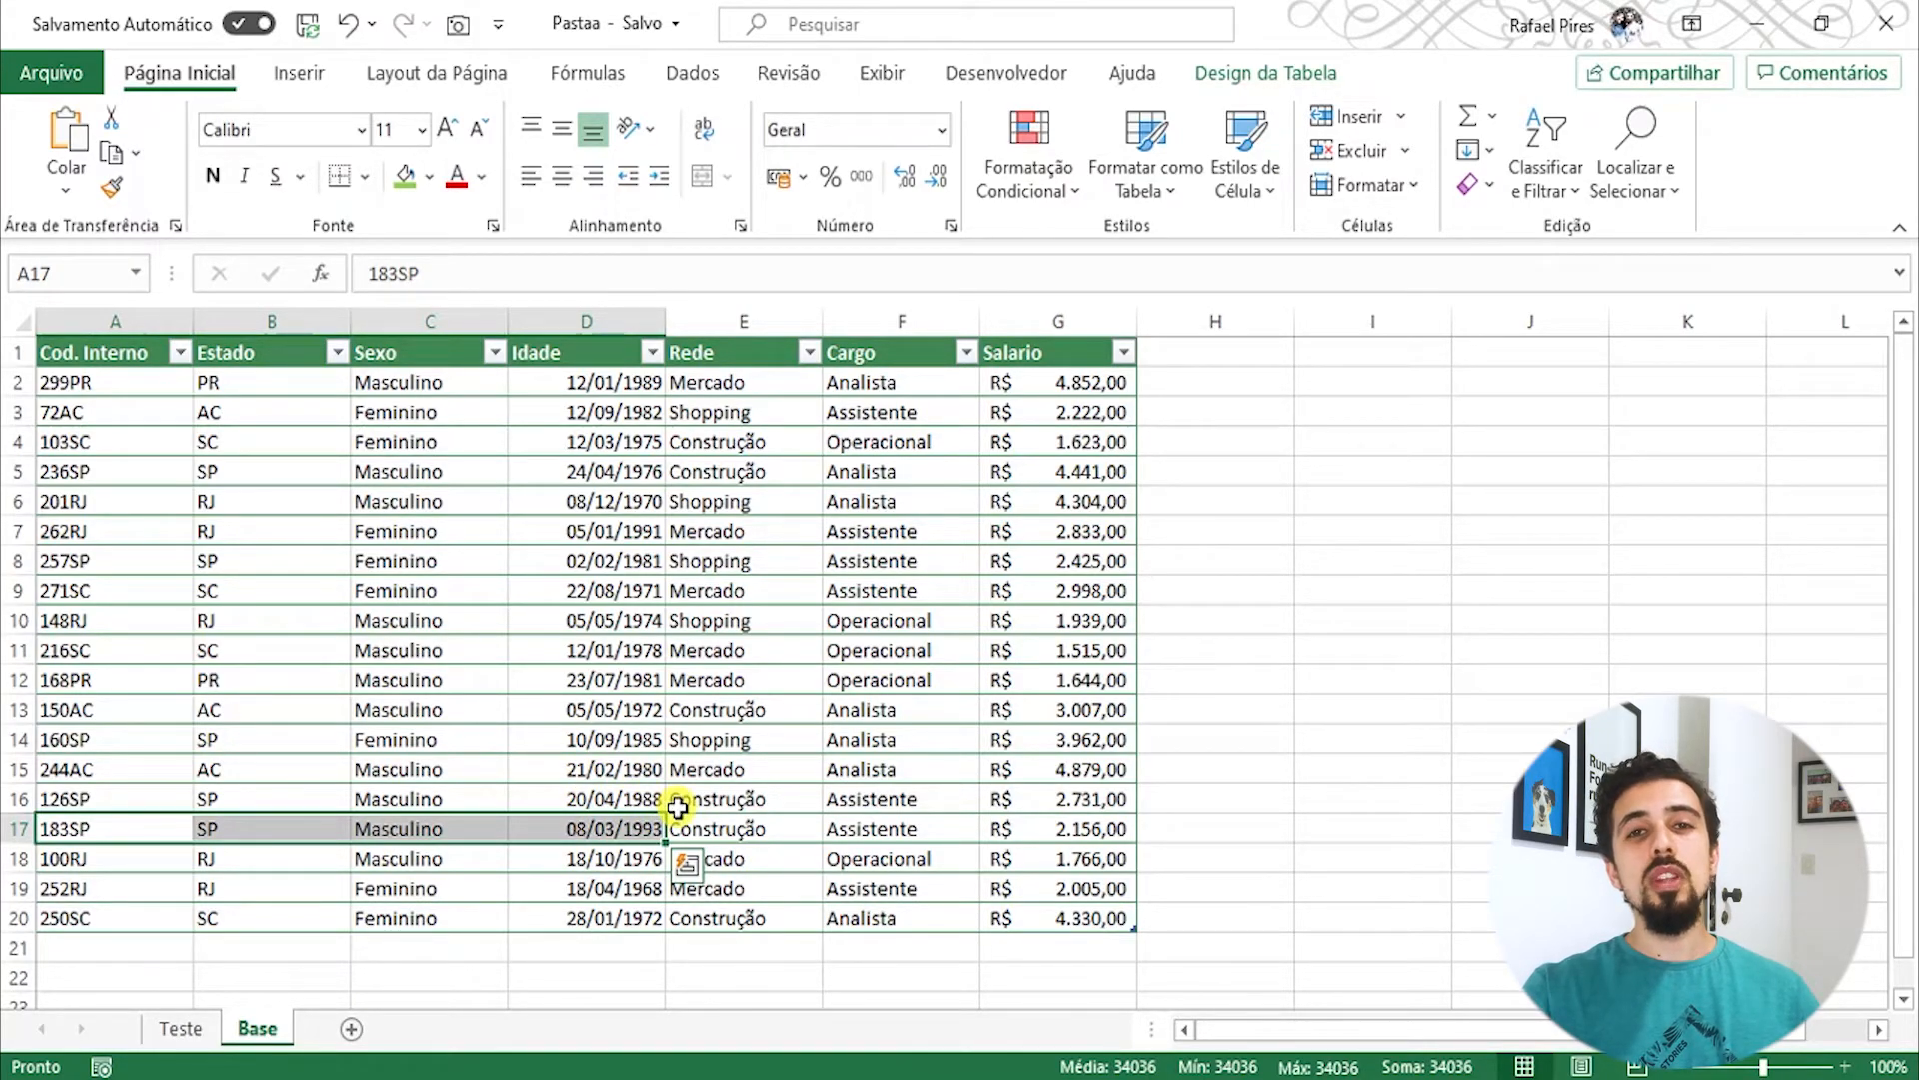
left_click(686, 739)
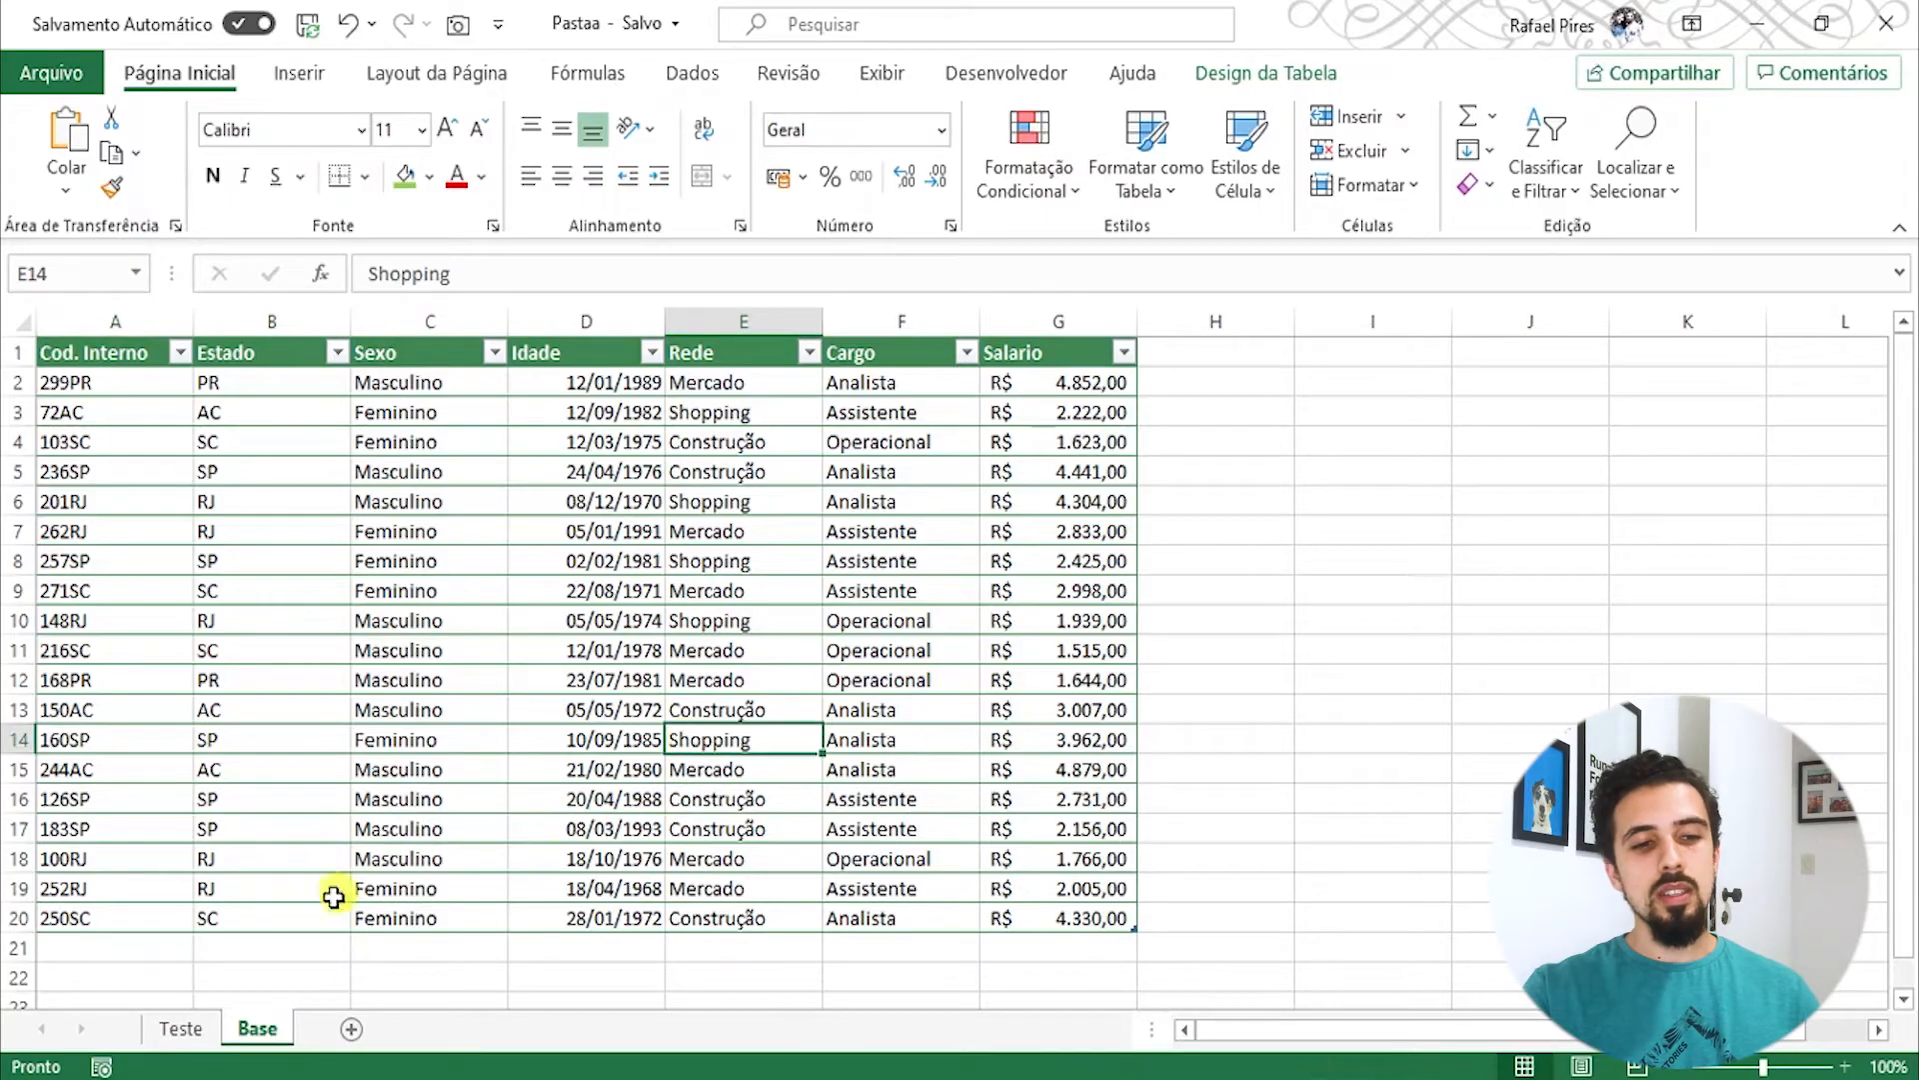
Step: Return to the Teste sheet and fill the 8º question row, A17:B17, with green
left_click(180, 1029)
left_click_drag(199, 788, 463, 788)
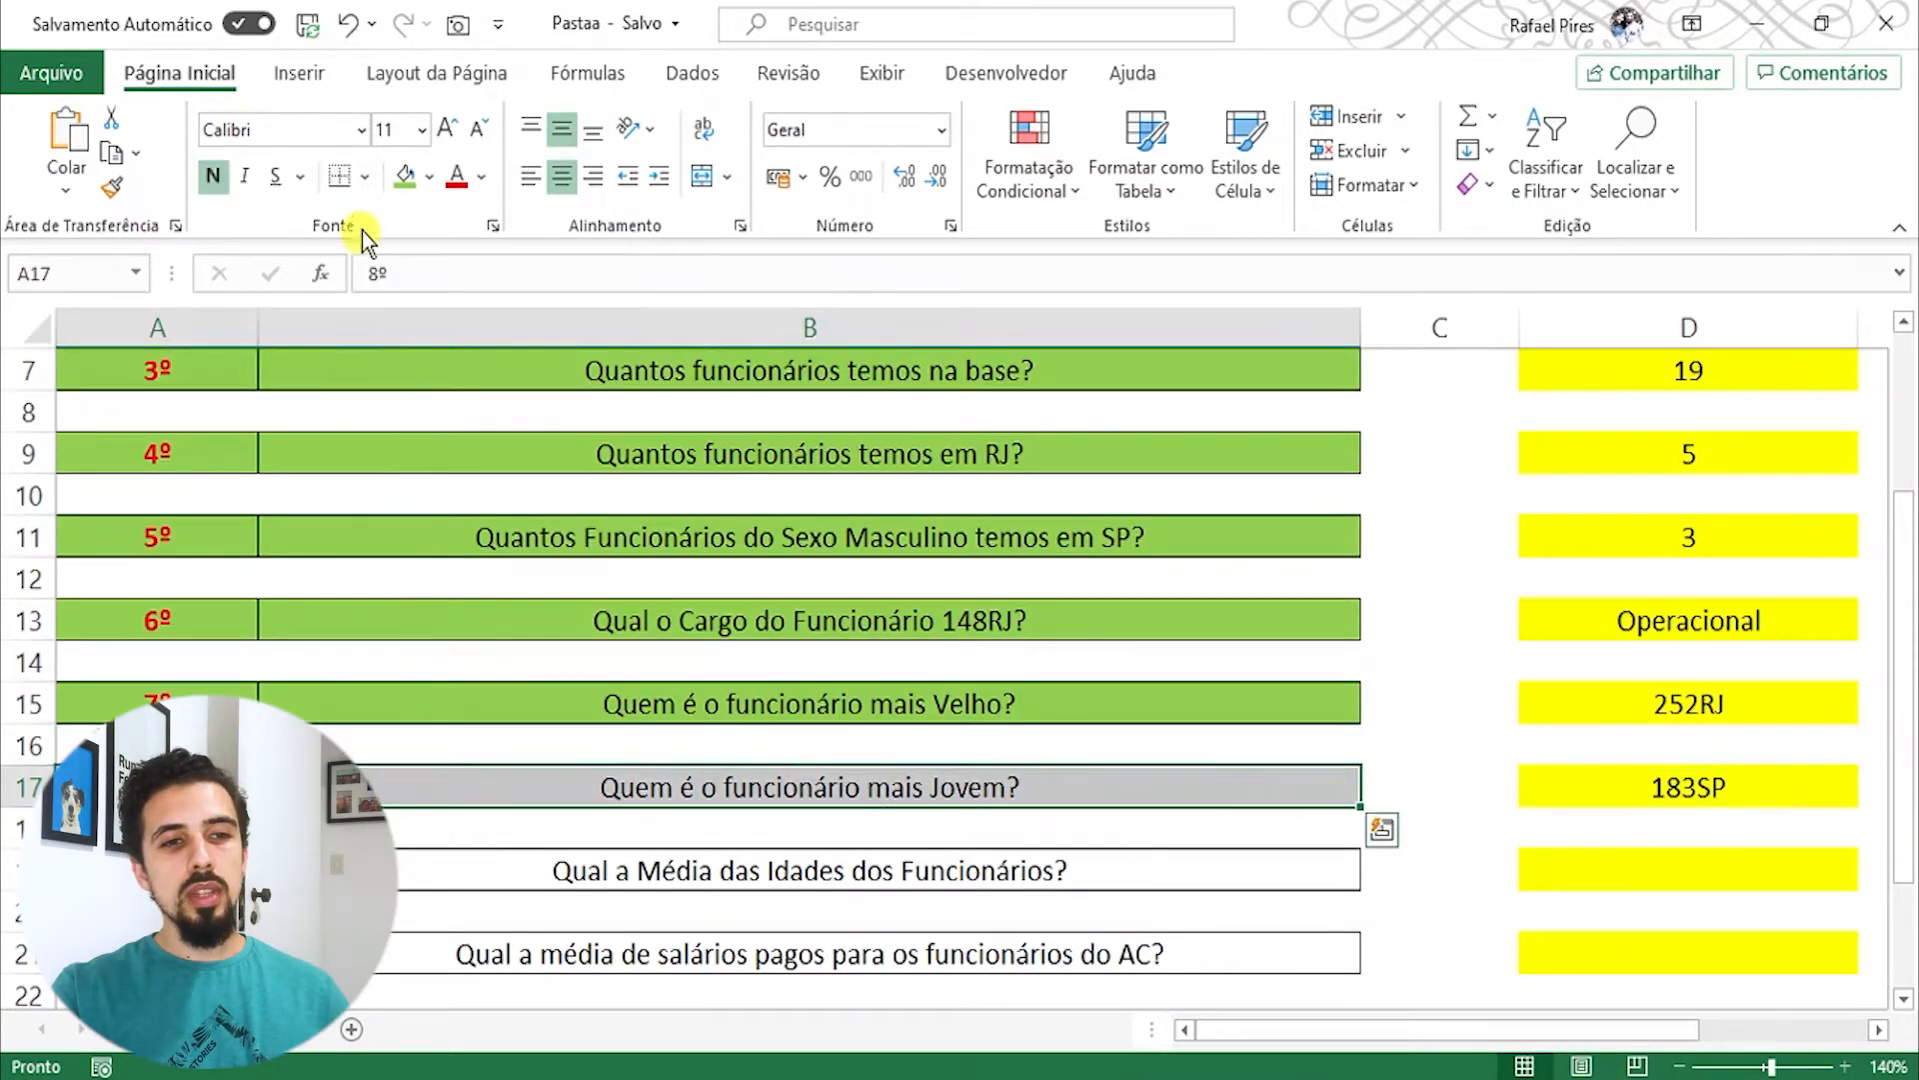
left_click(407, 183)
left_click(772, 635)
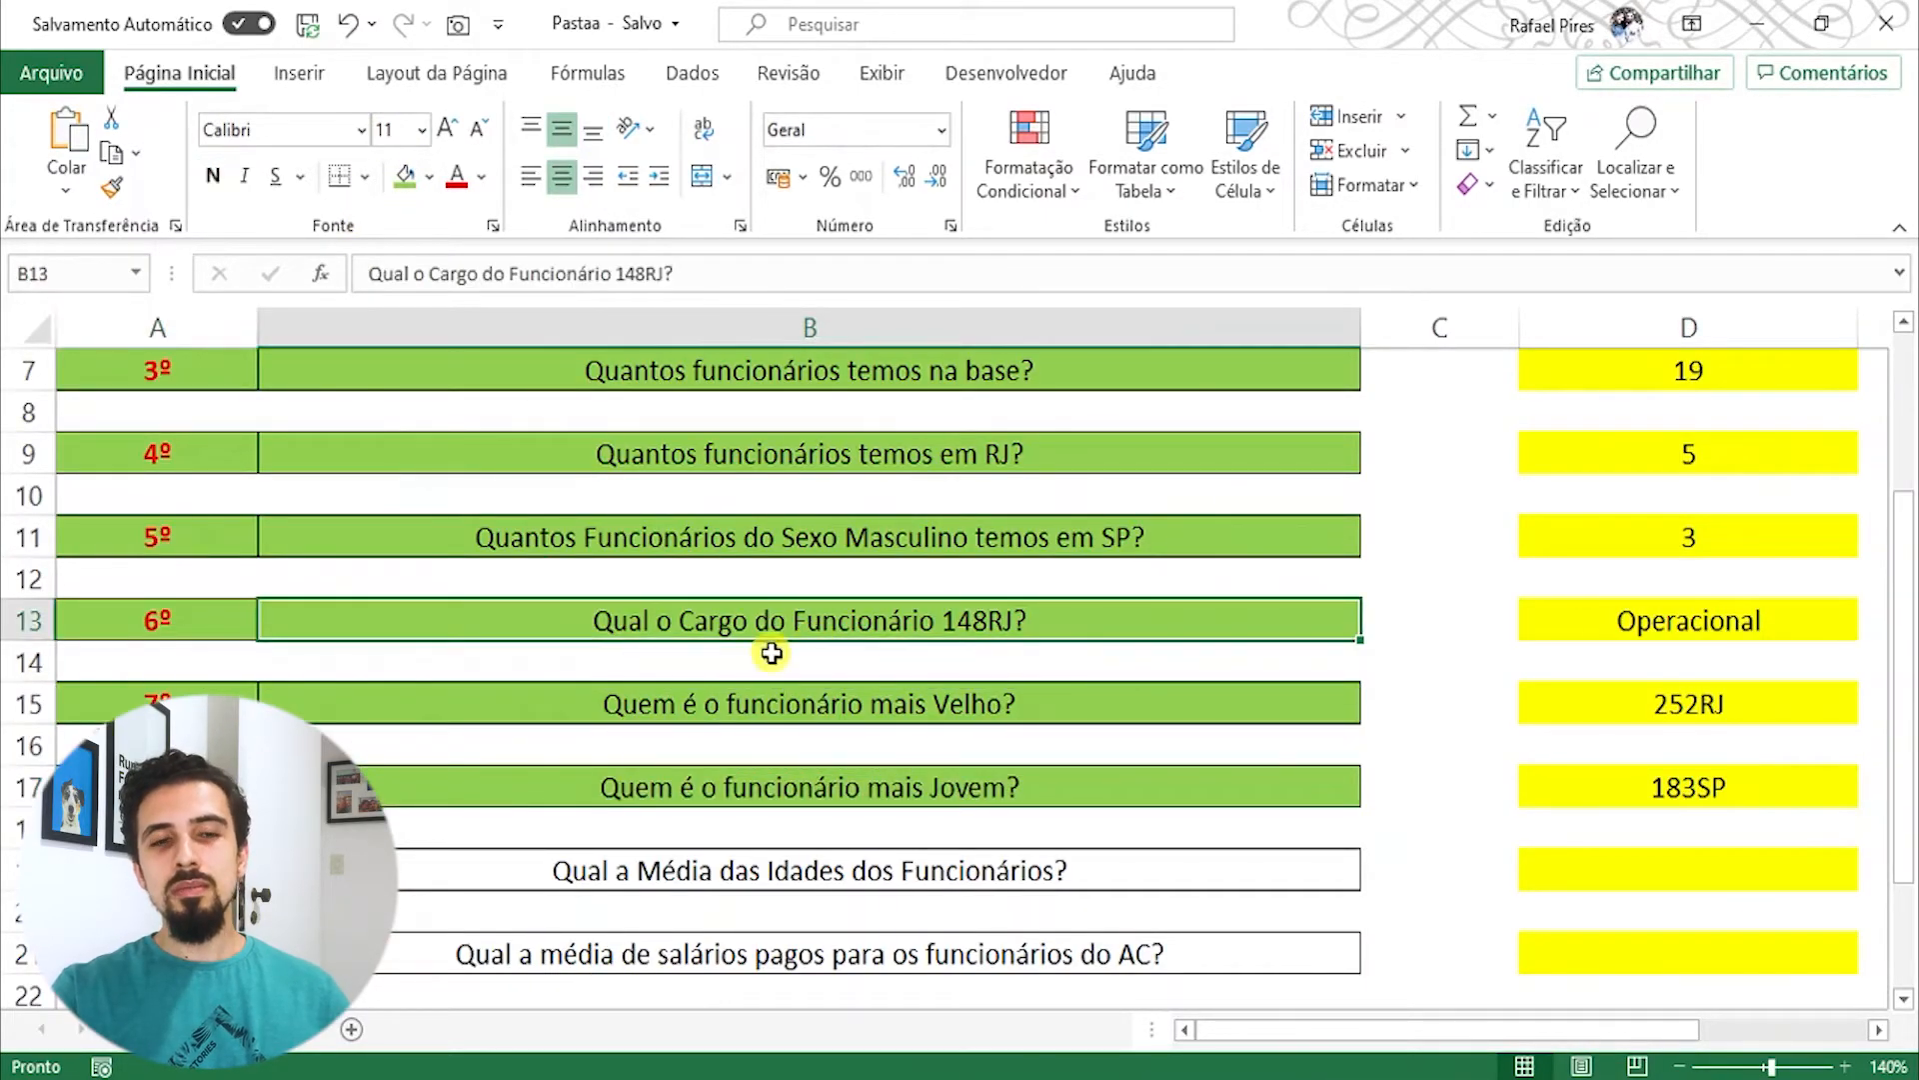
Step: Enter =MÉDIA(base[Idade]) in D19 to average the employees' ages
scroll(772, 636, "down", 1)
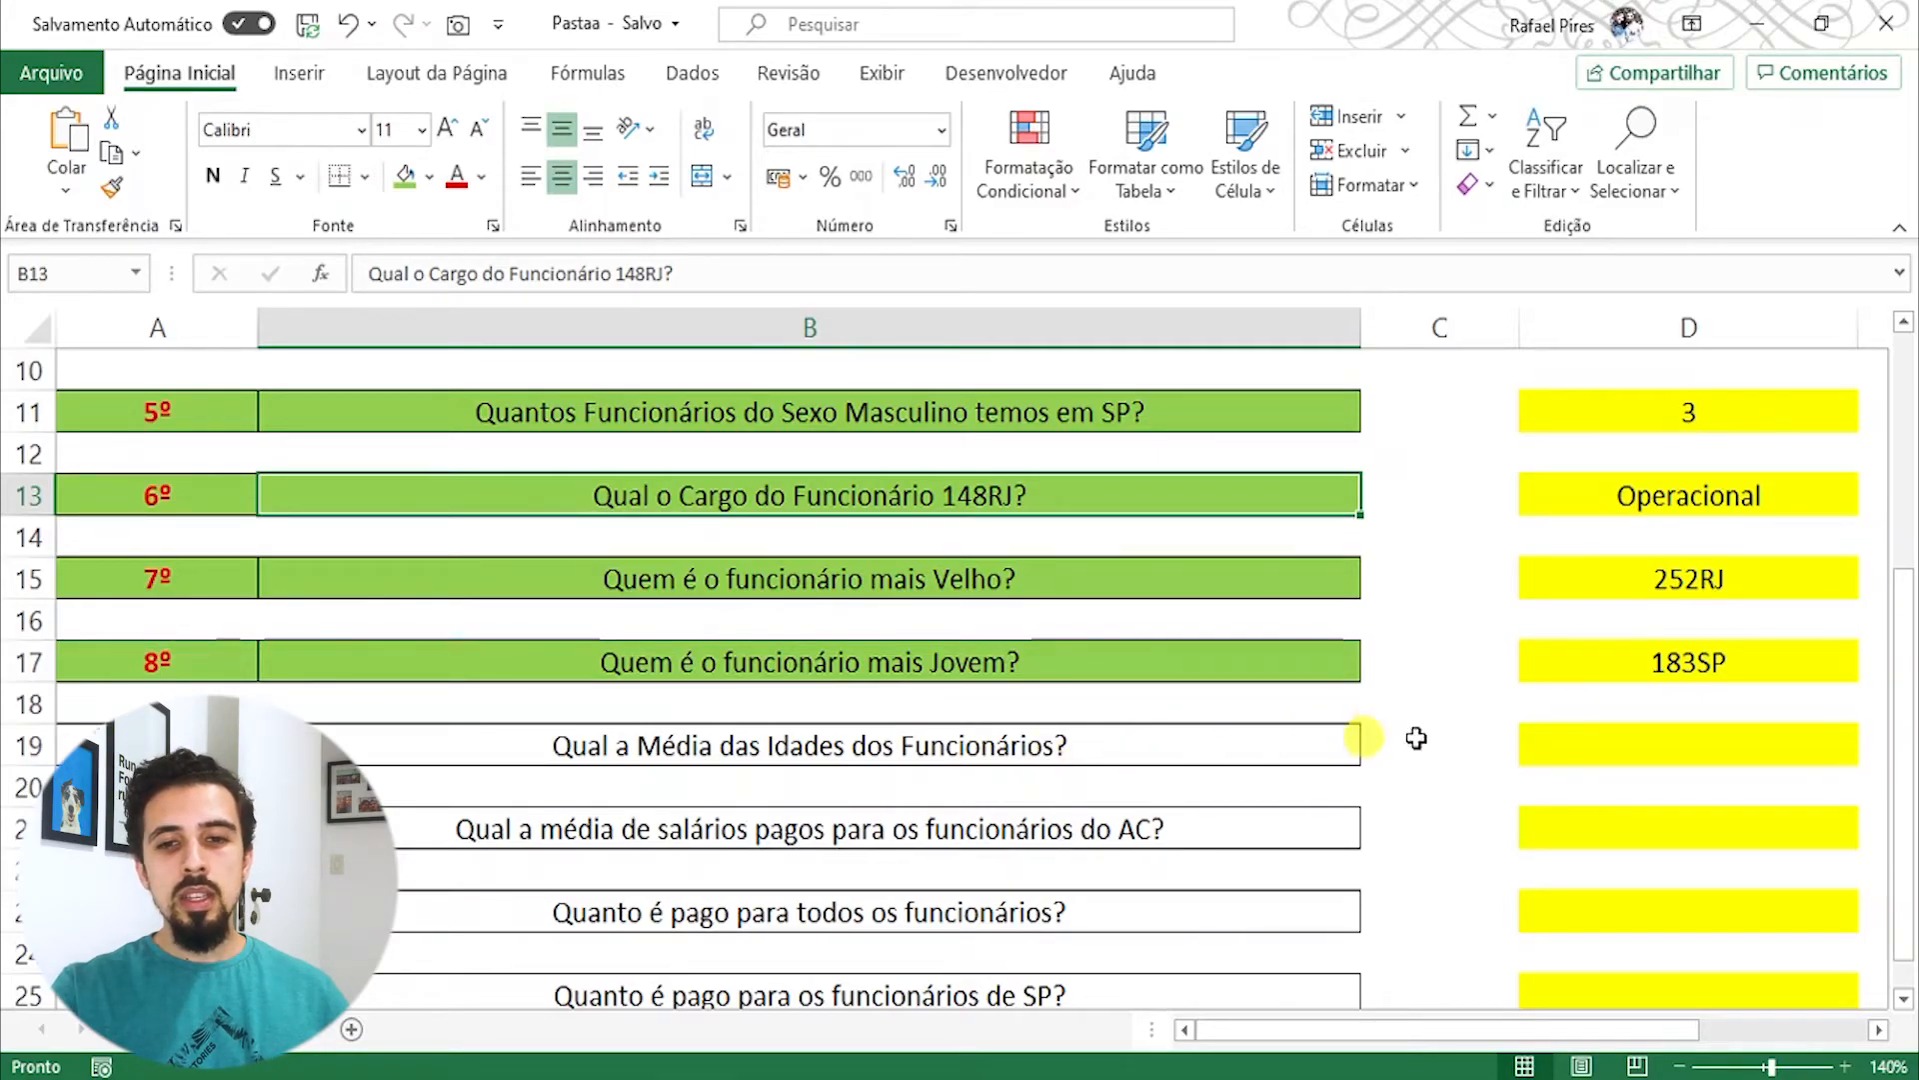
left_click(1757, 748)
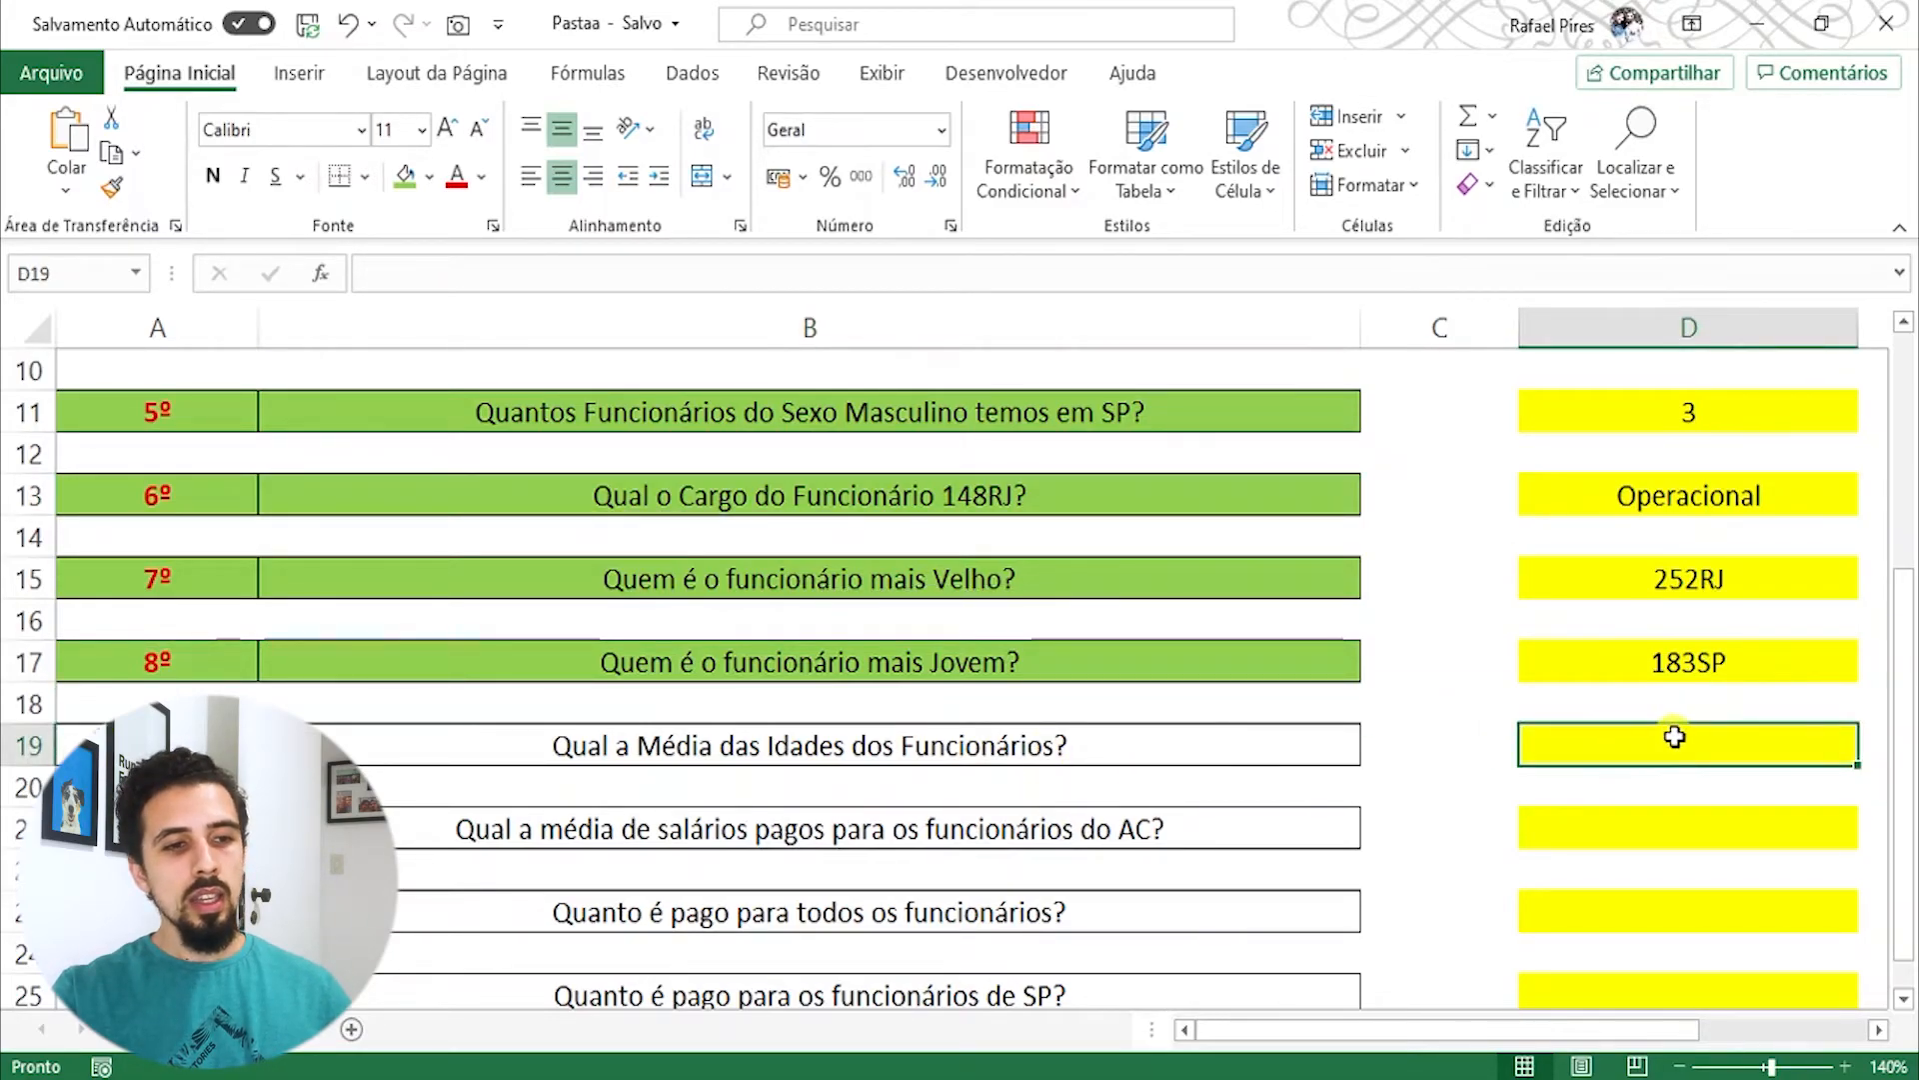
type("=mé")
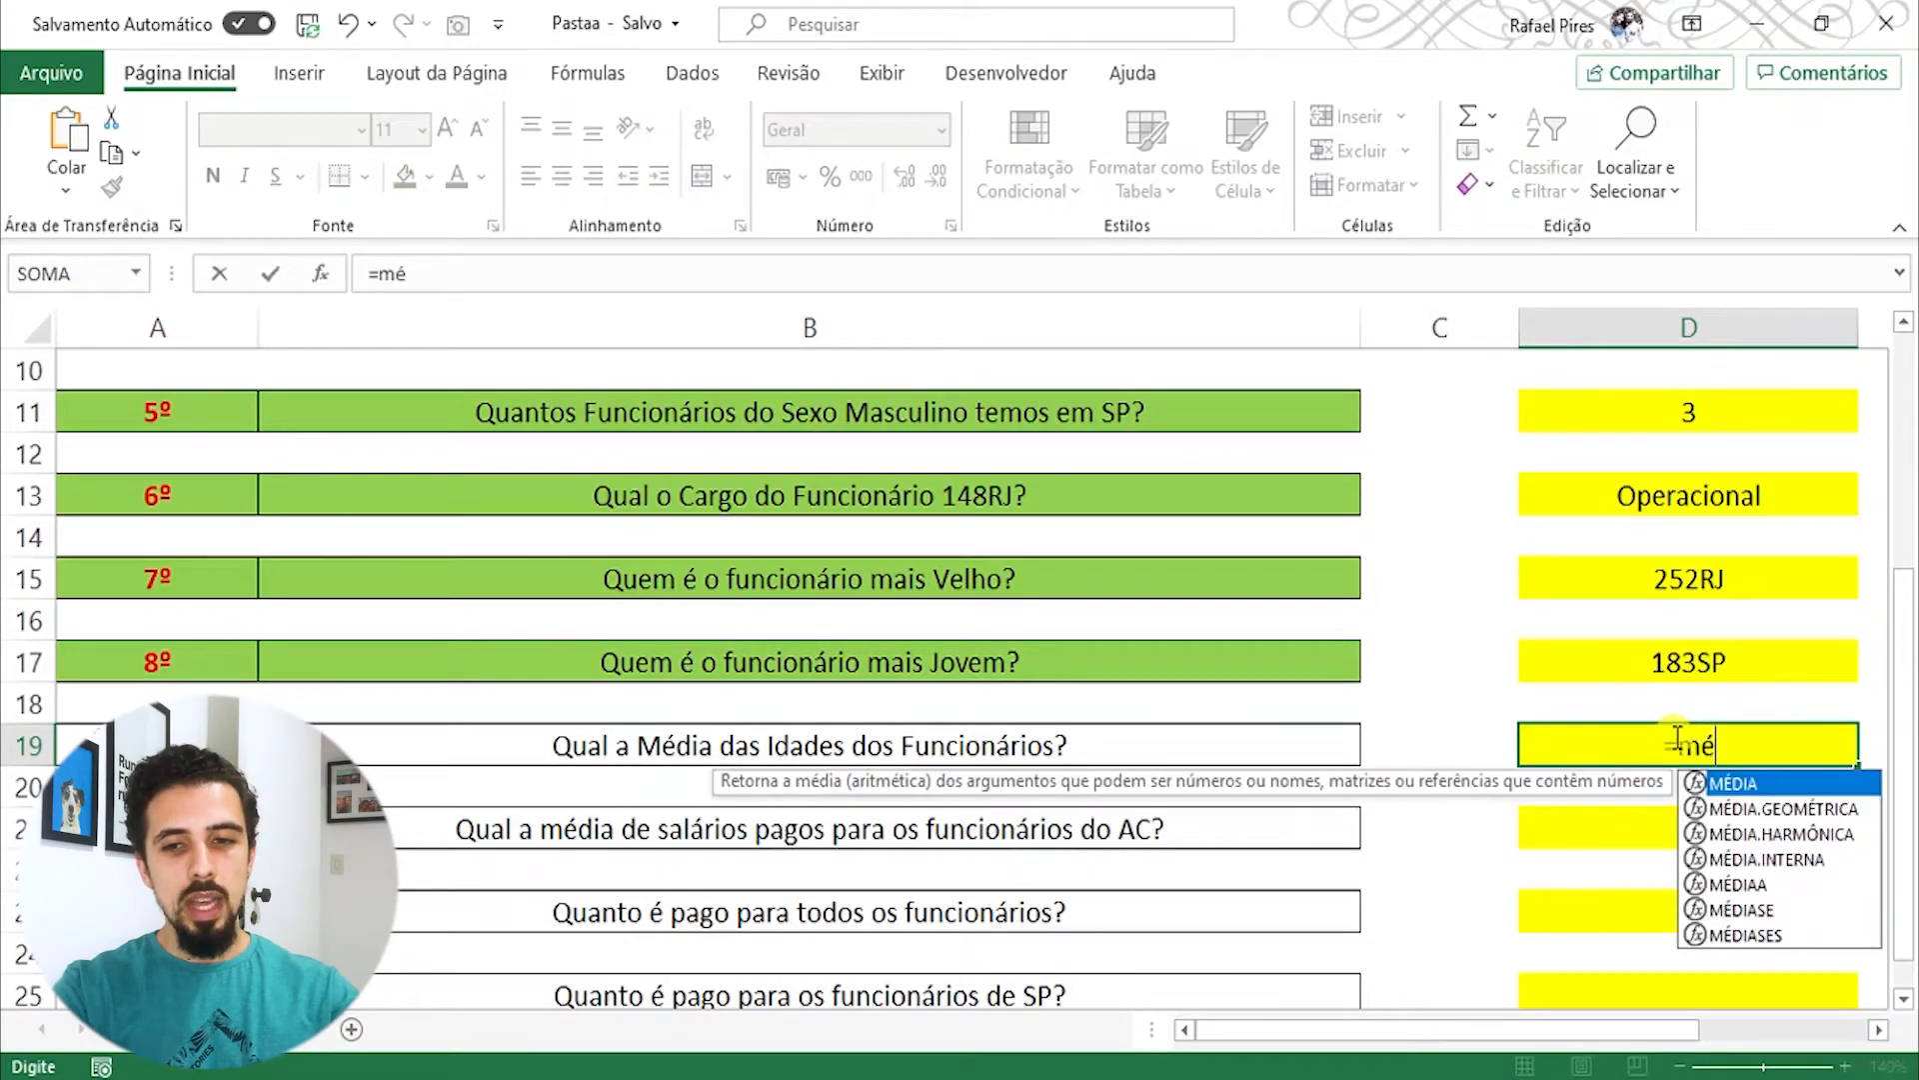
key("Tab")
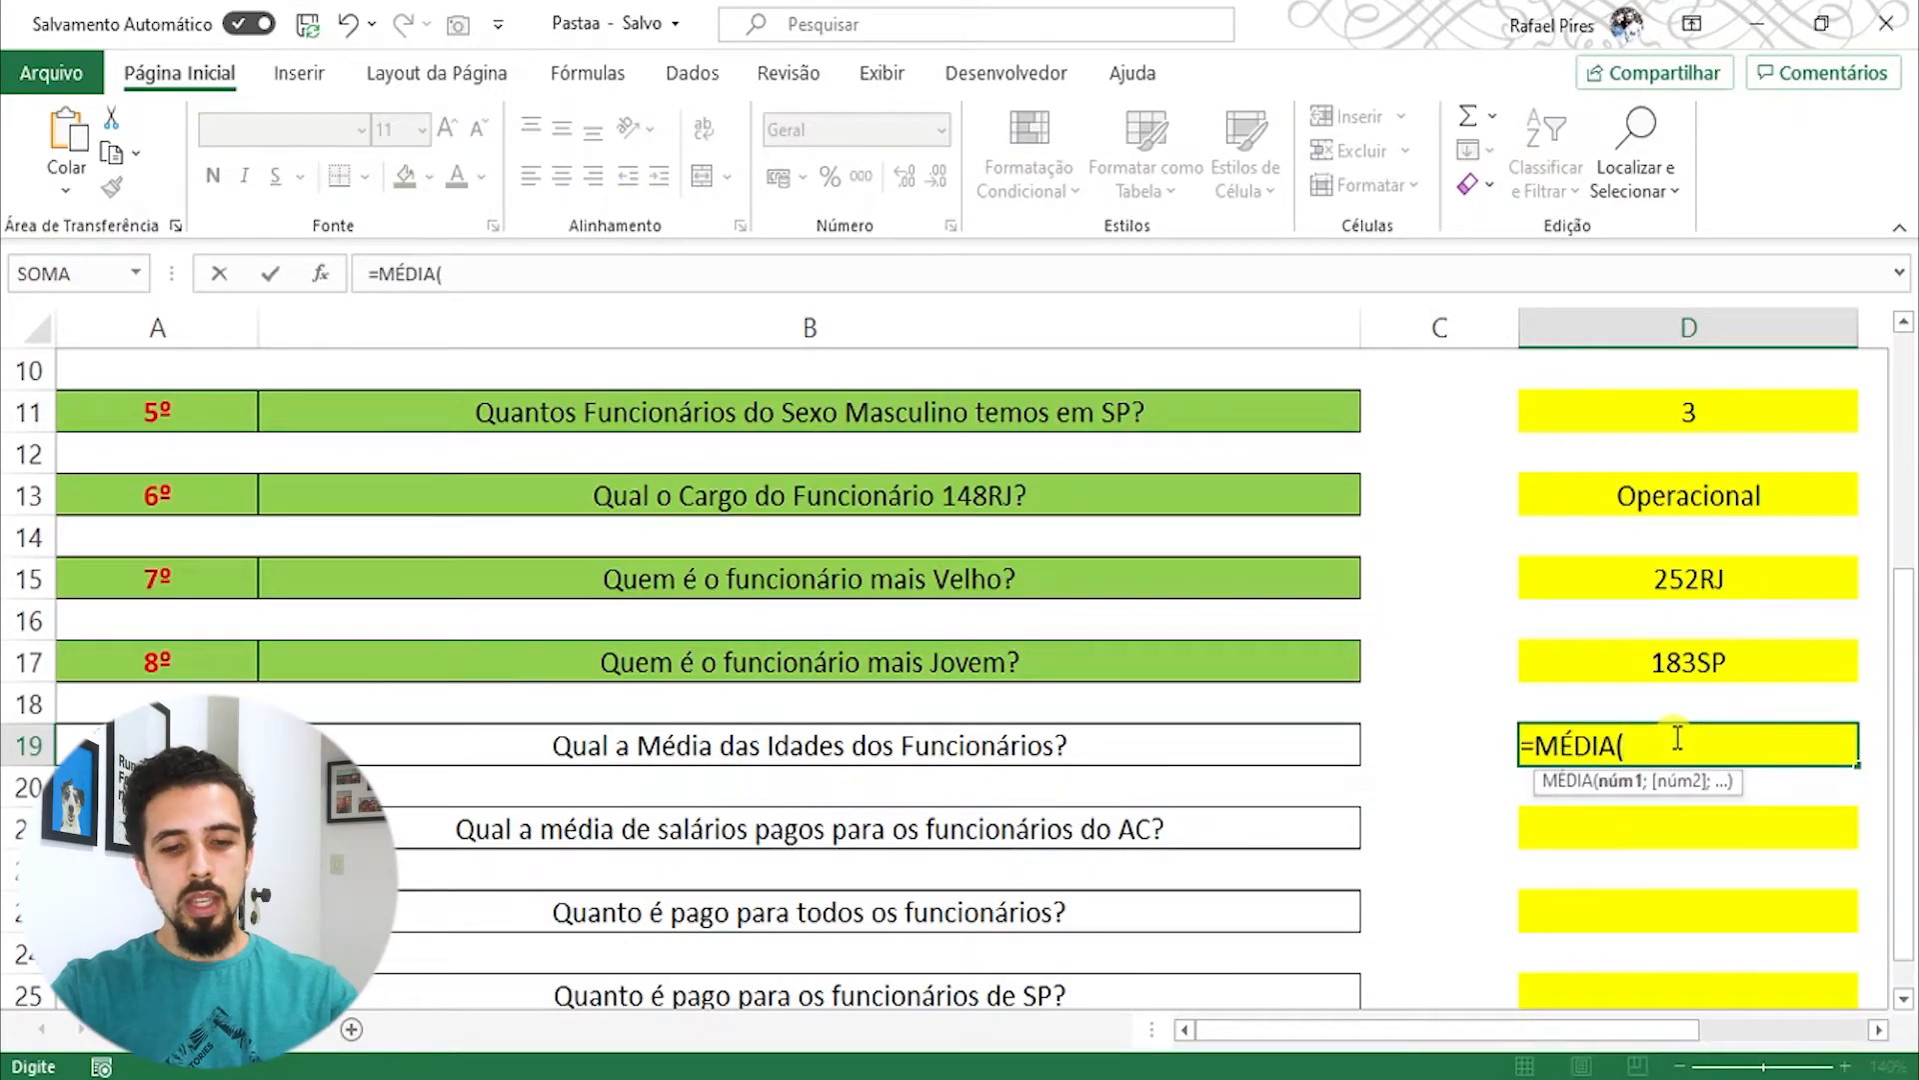
type("base")
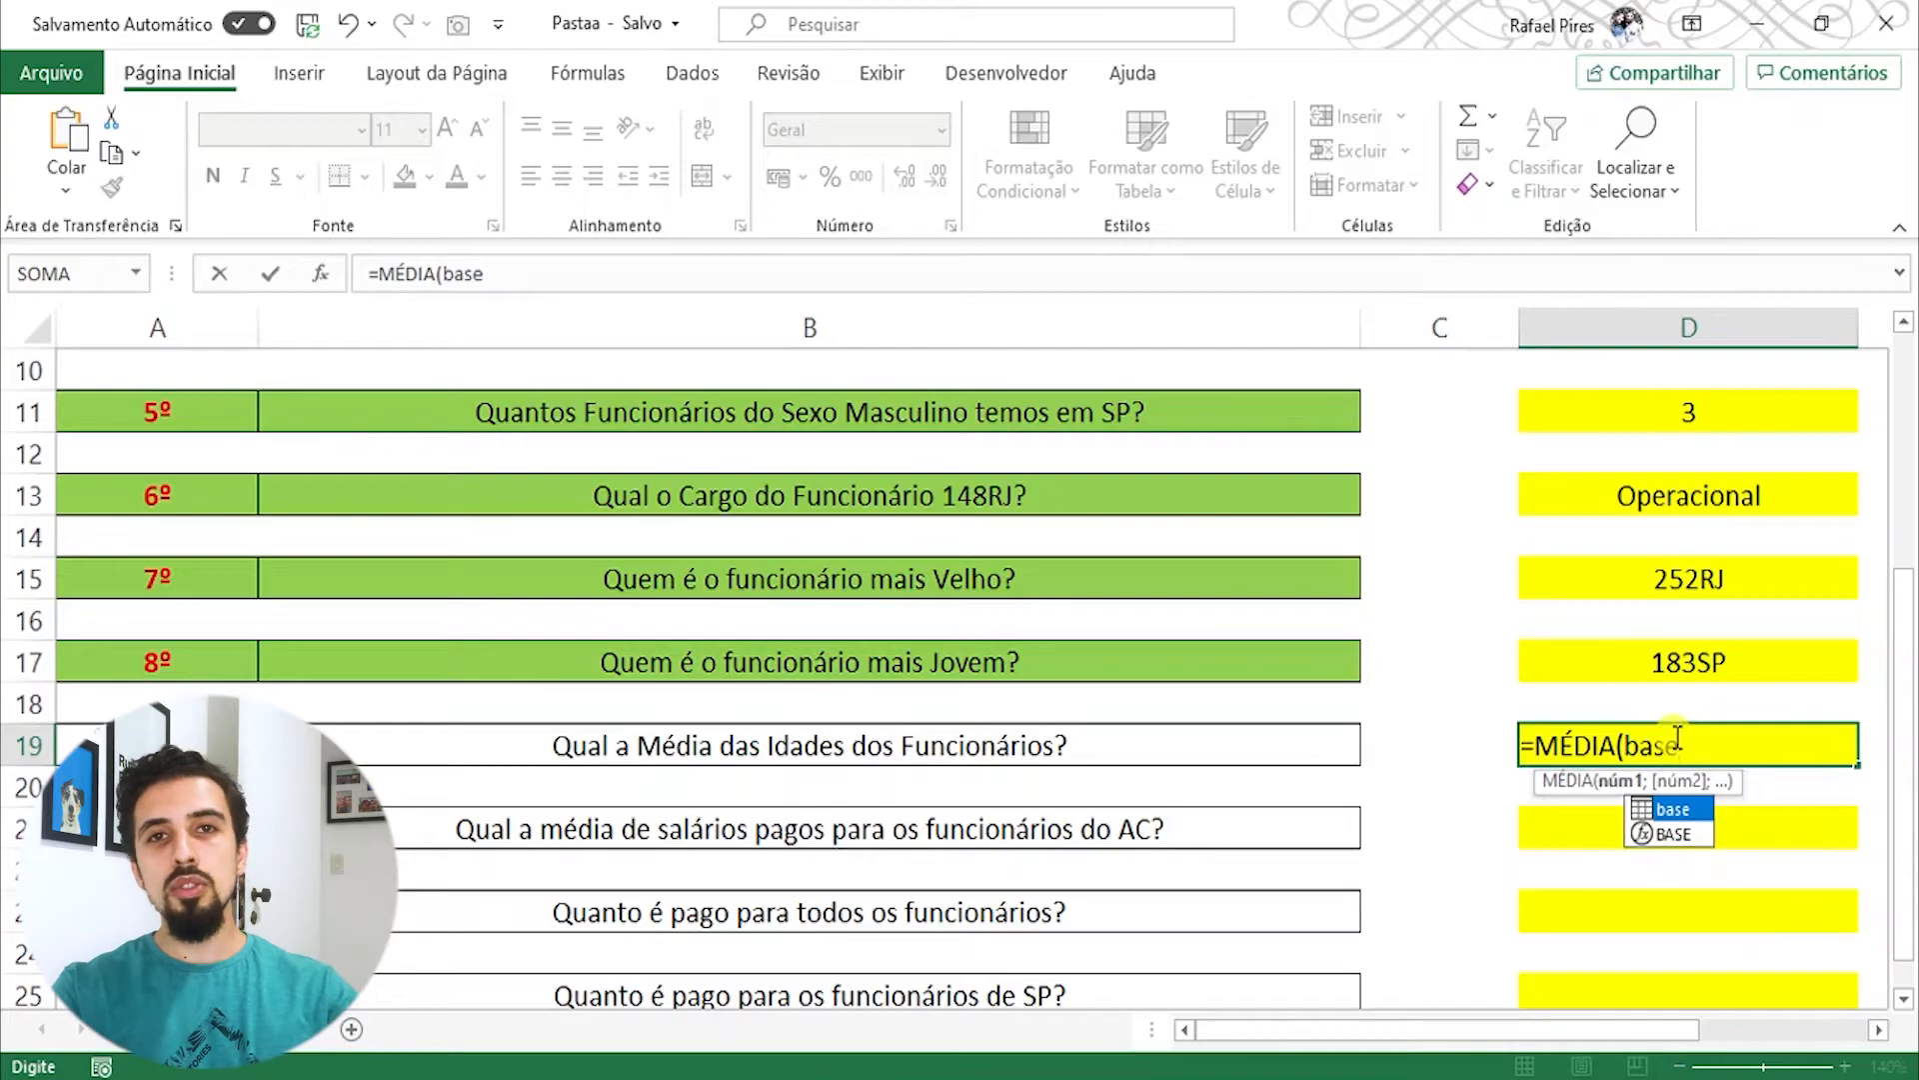
type("[")
key("Down")
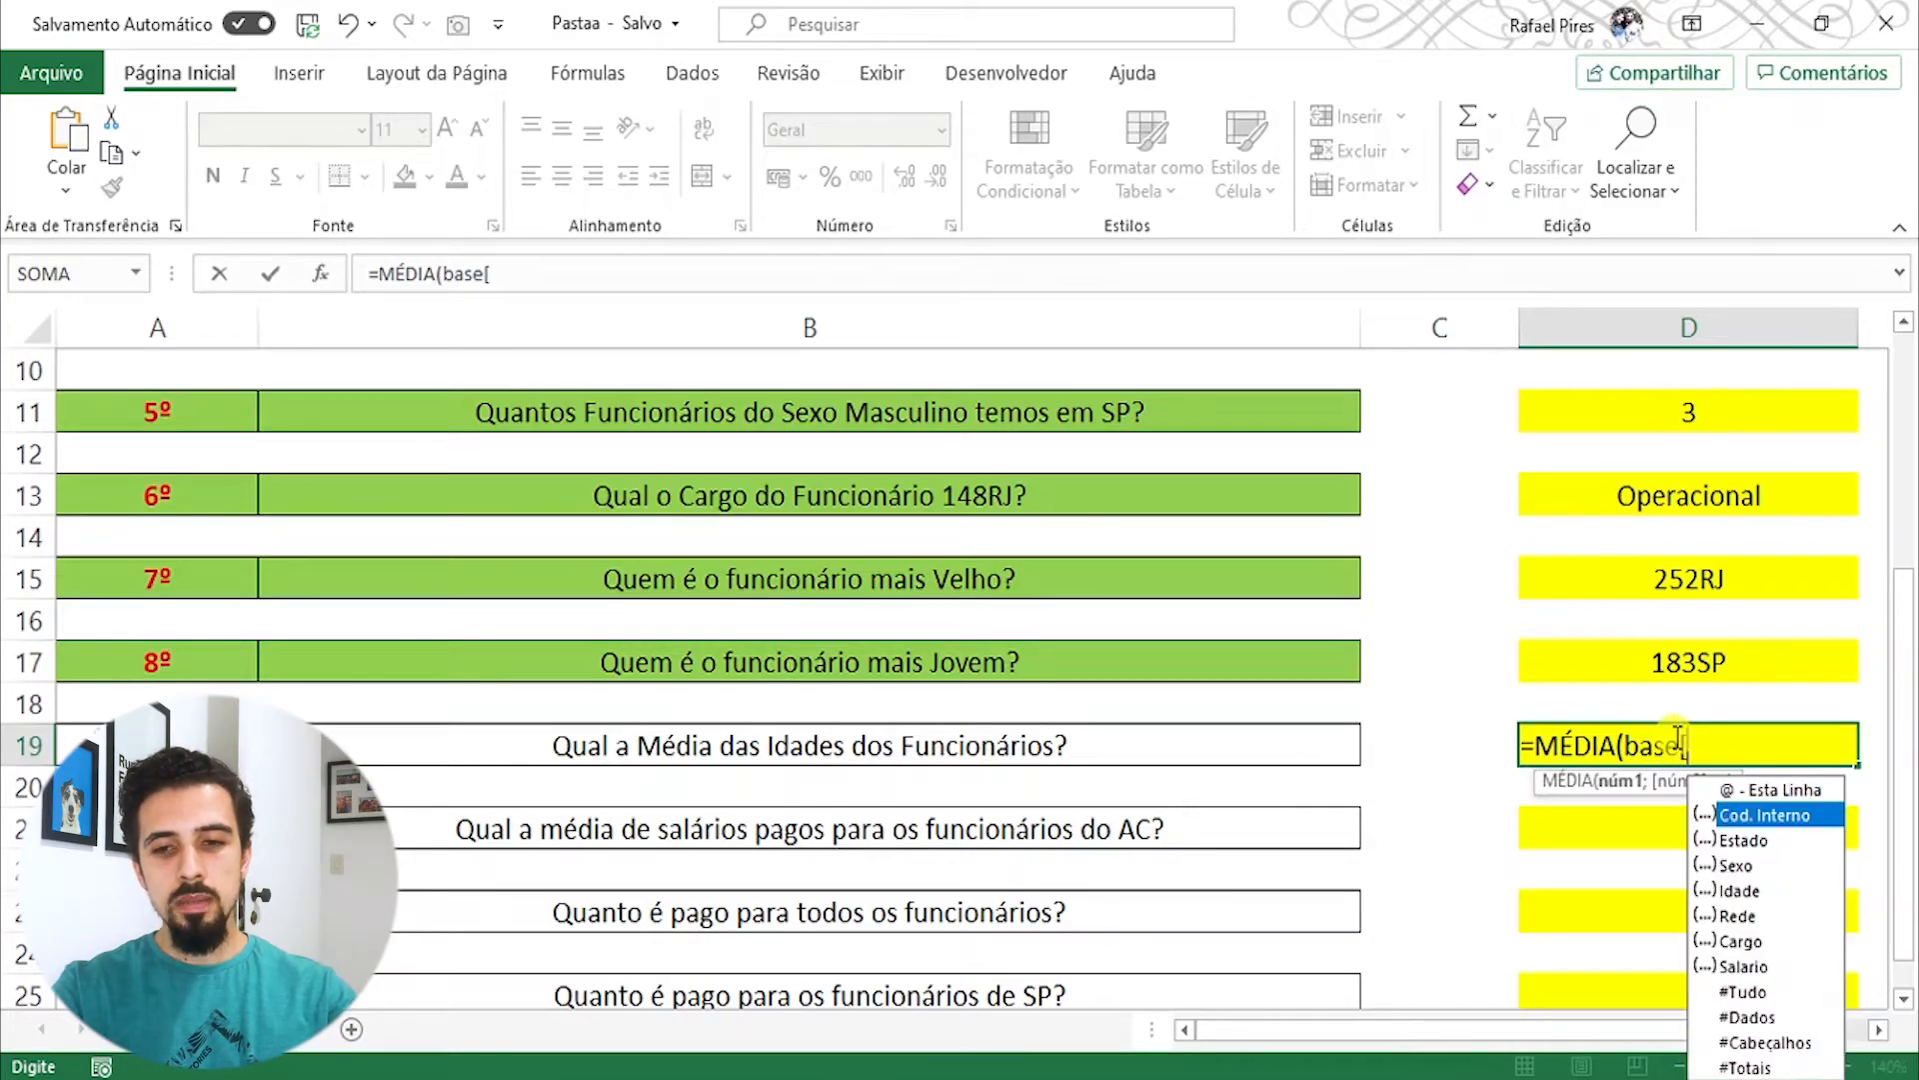
key("Down")
key("Down")
key("Down")
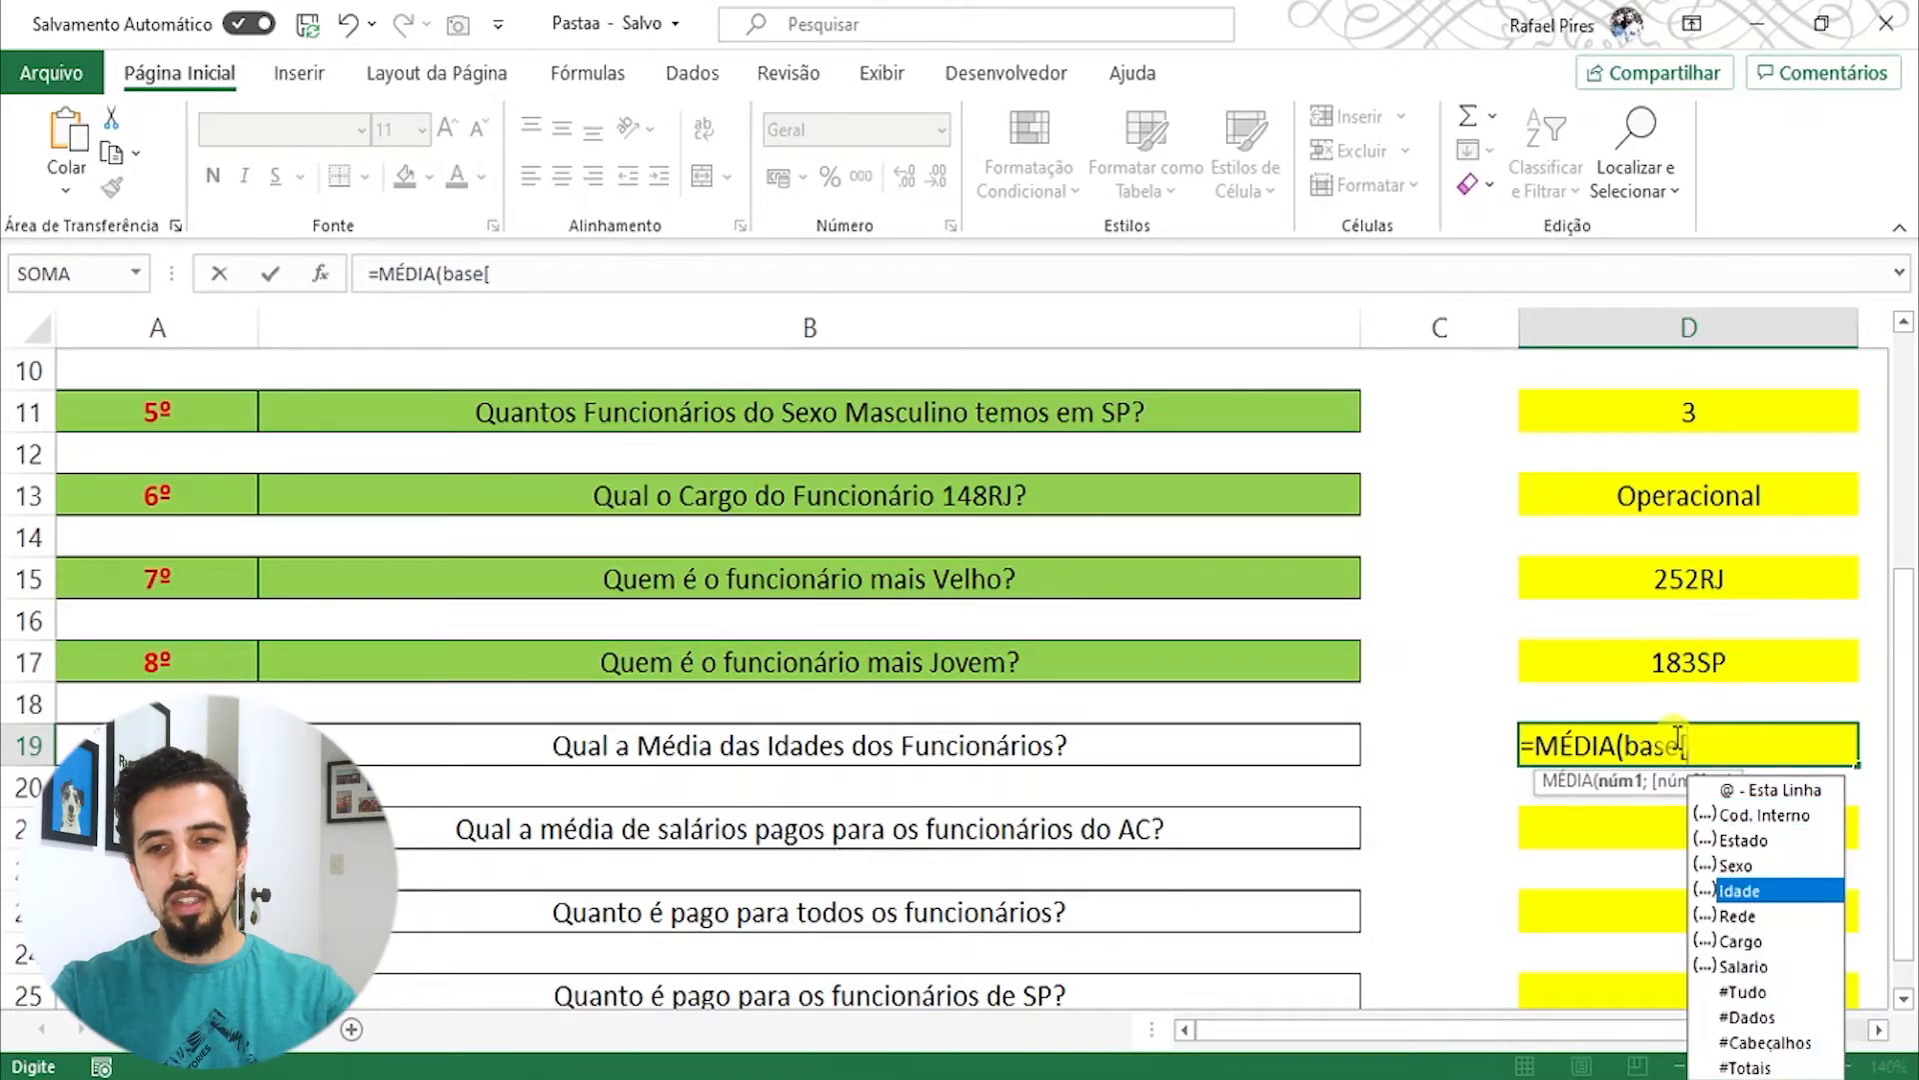
key("Tab")
type("]")
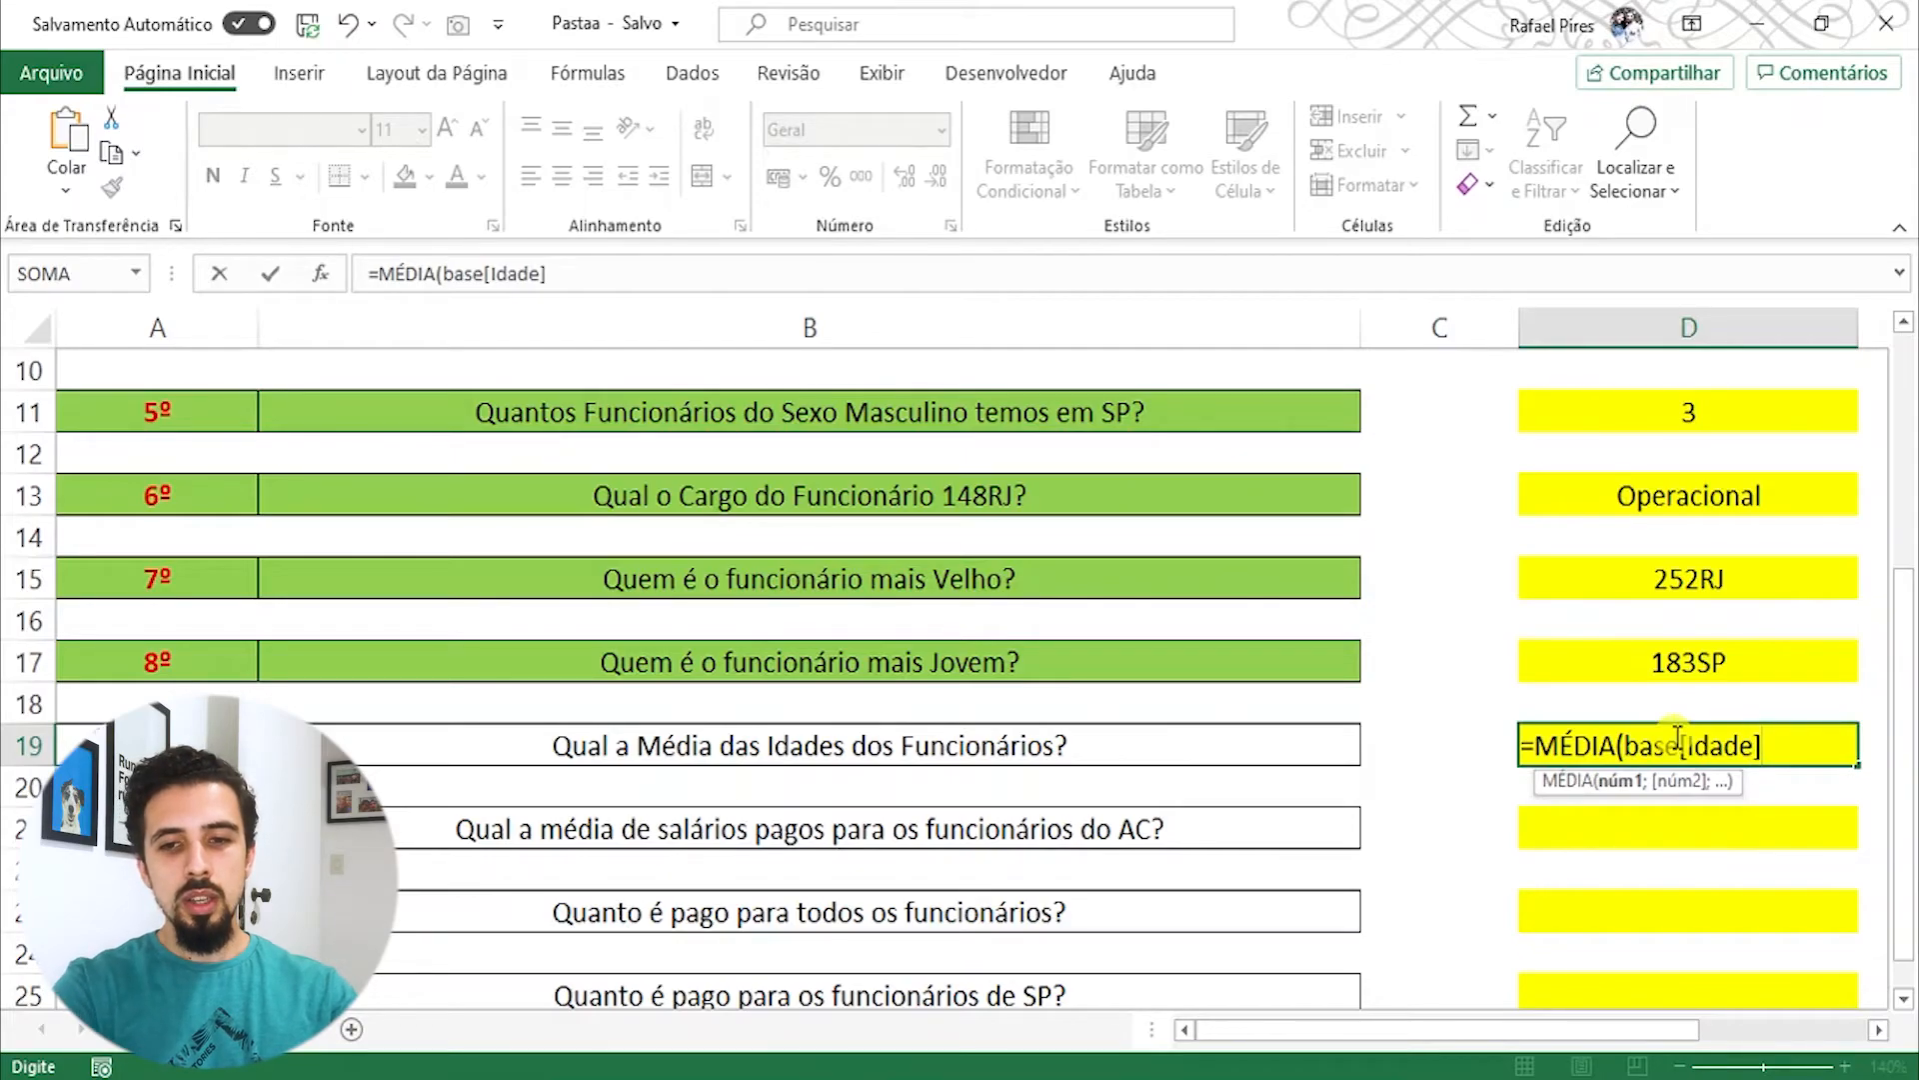
type(")")
key("Return")
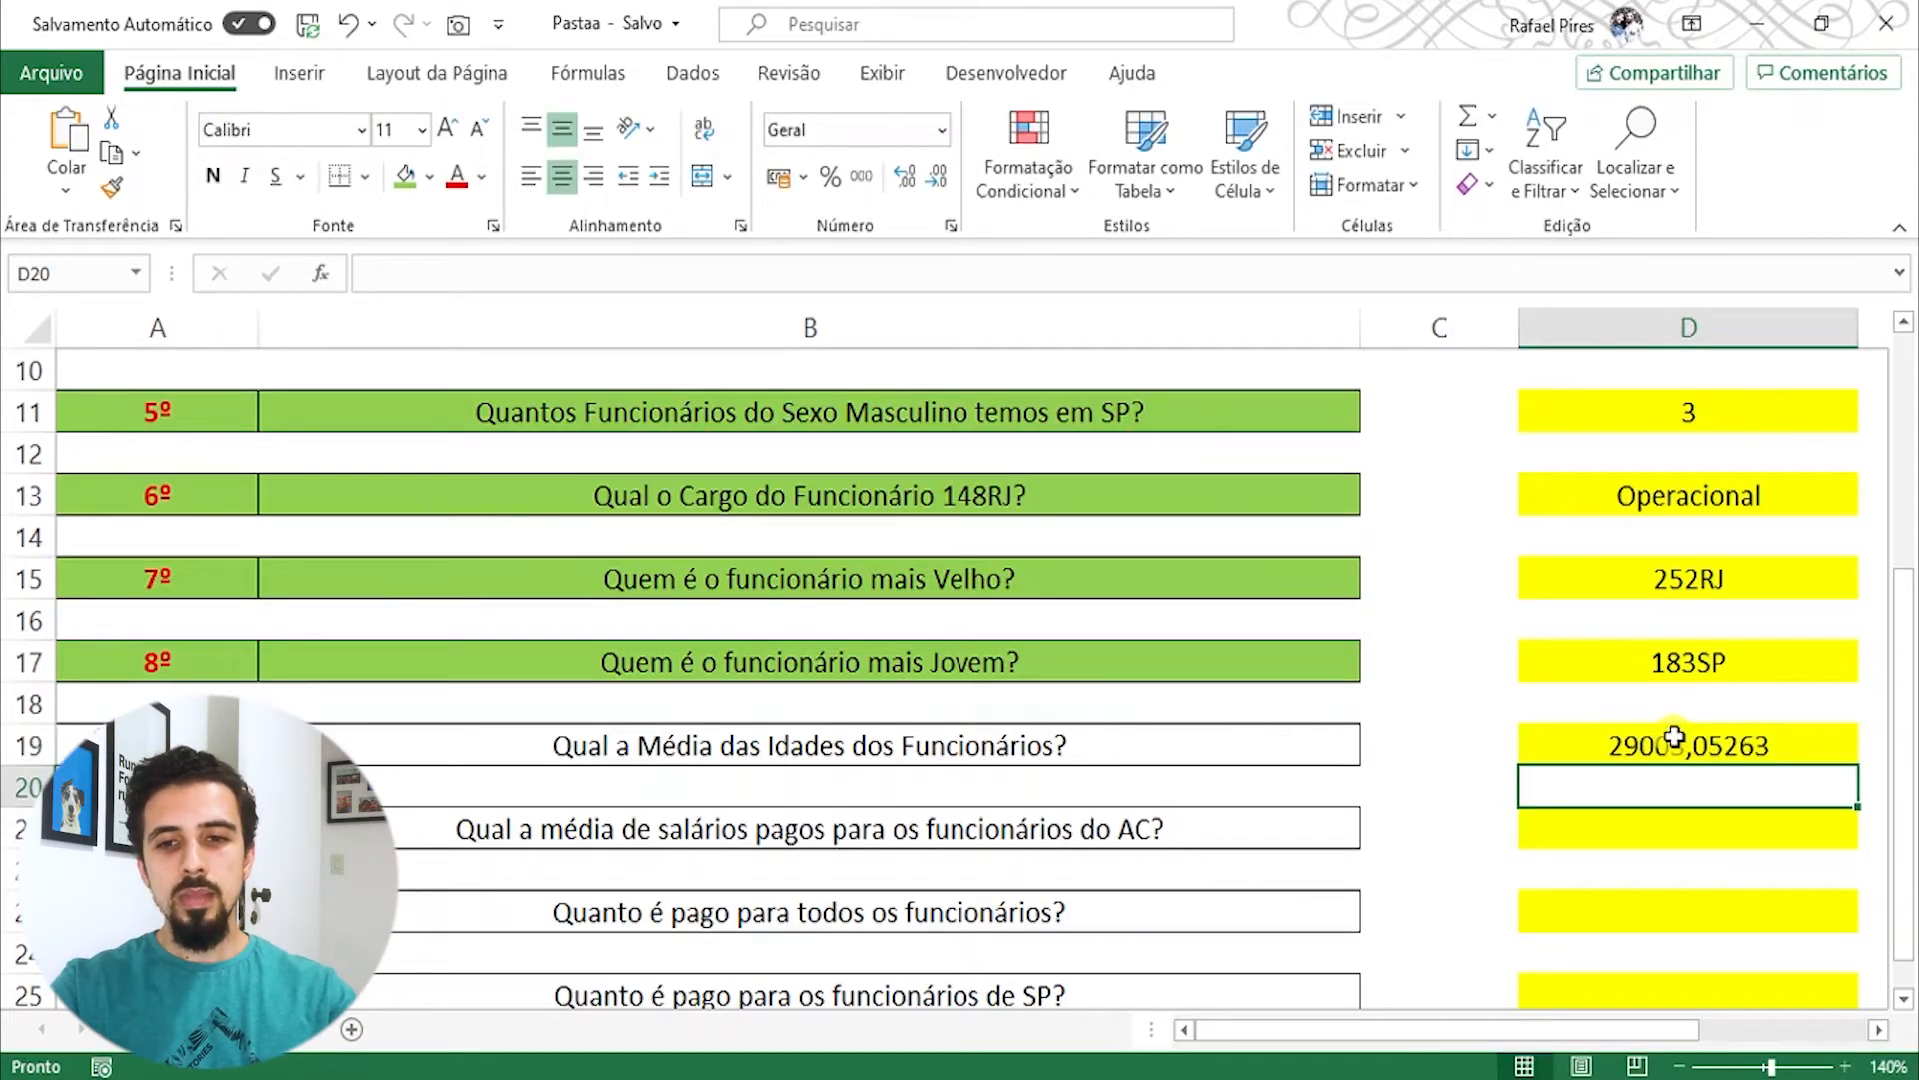
Step: Format the average in D19 as a short date (Data Abreviada)
left_click(1744, 744)
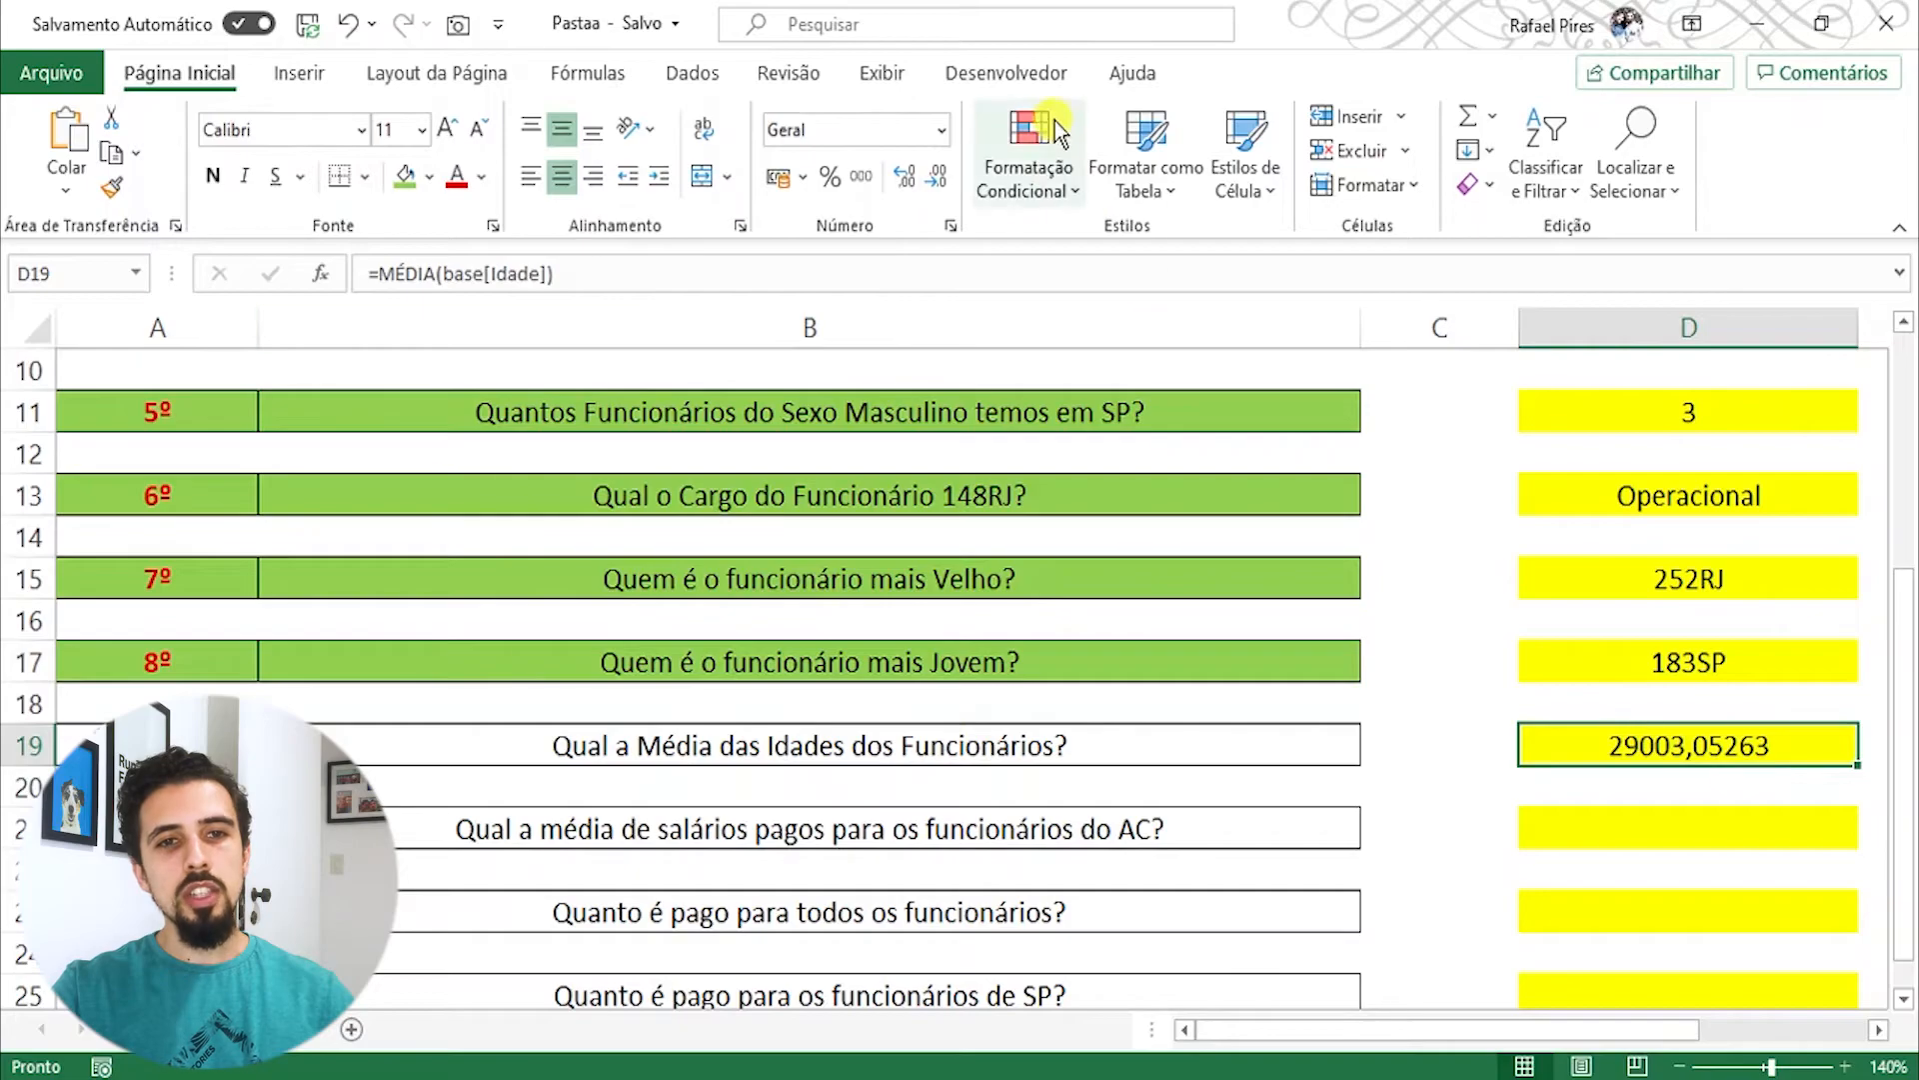
left_click(941, 130)
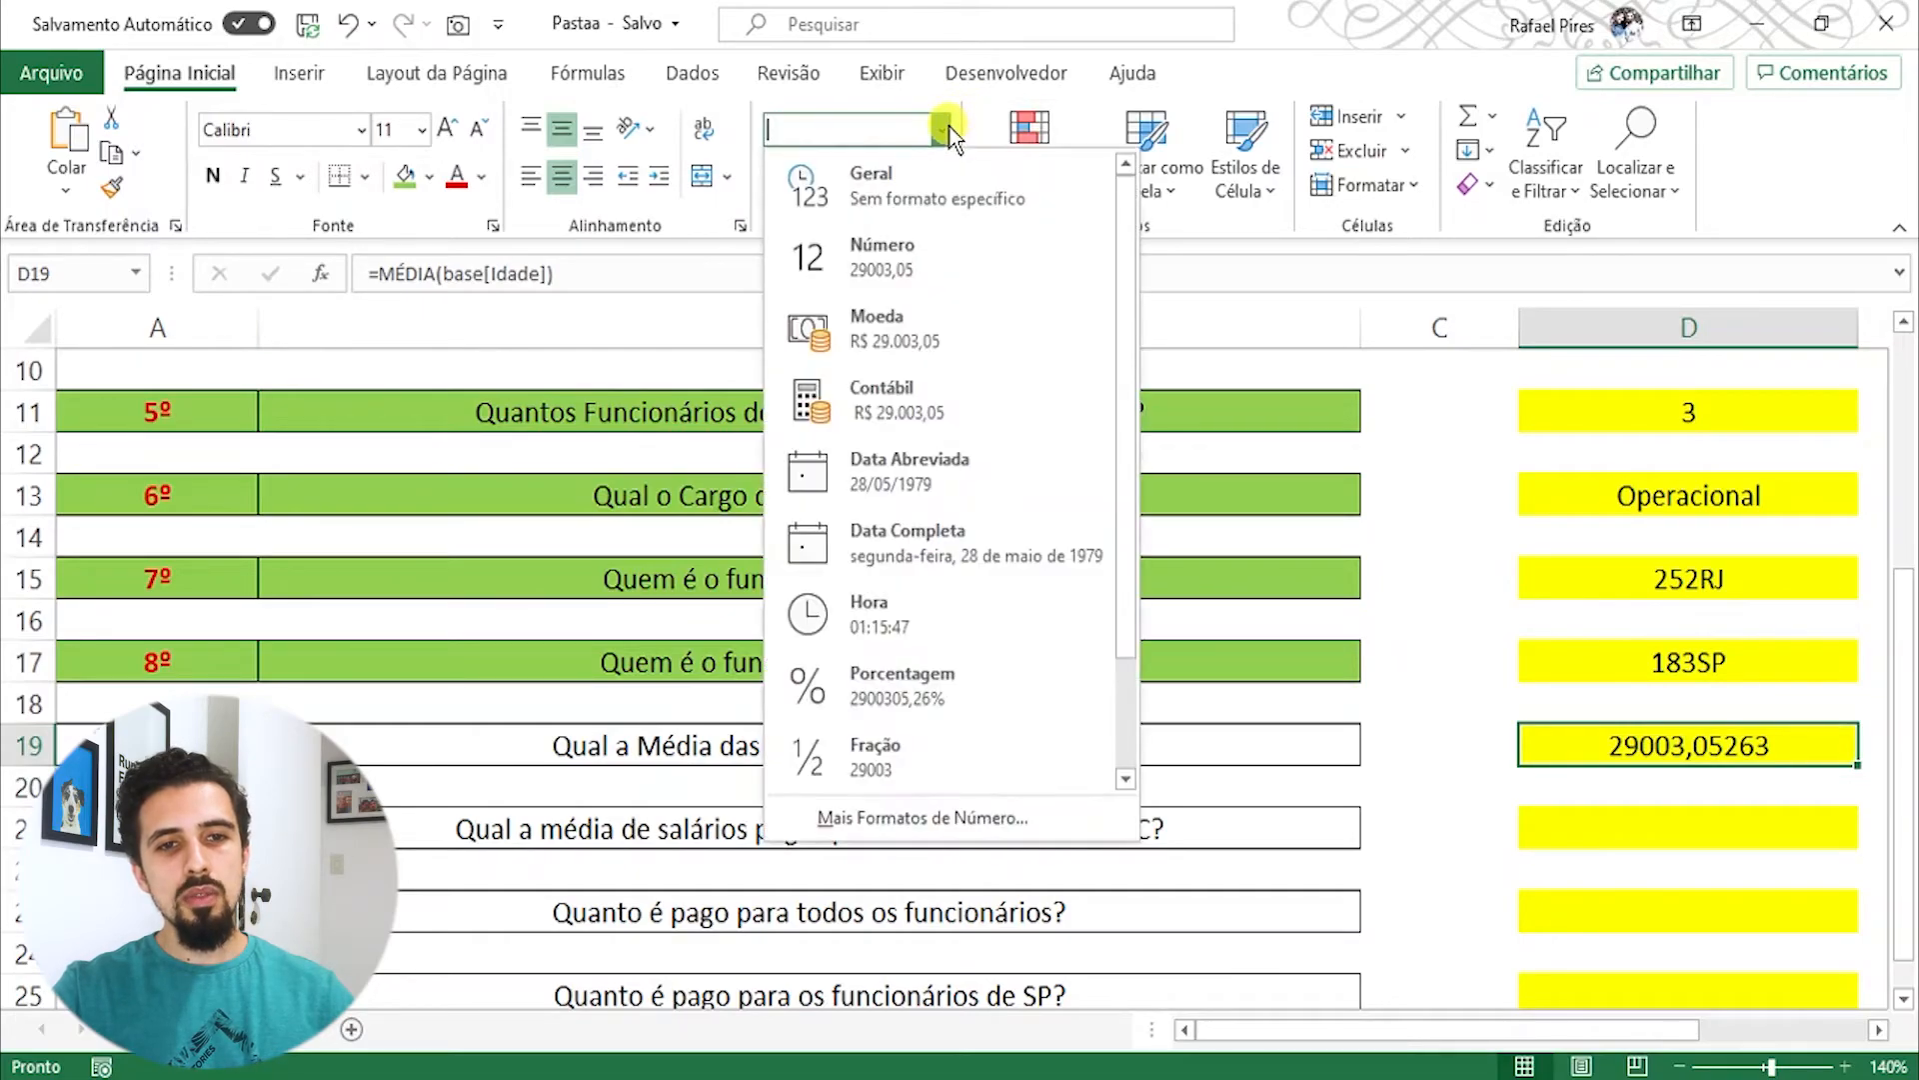
left_click(942, 458)
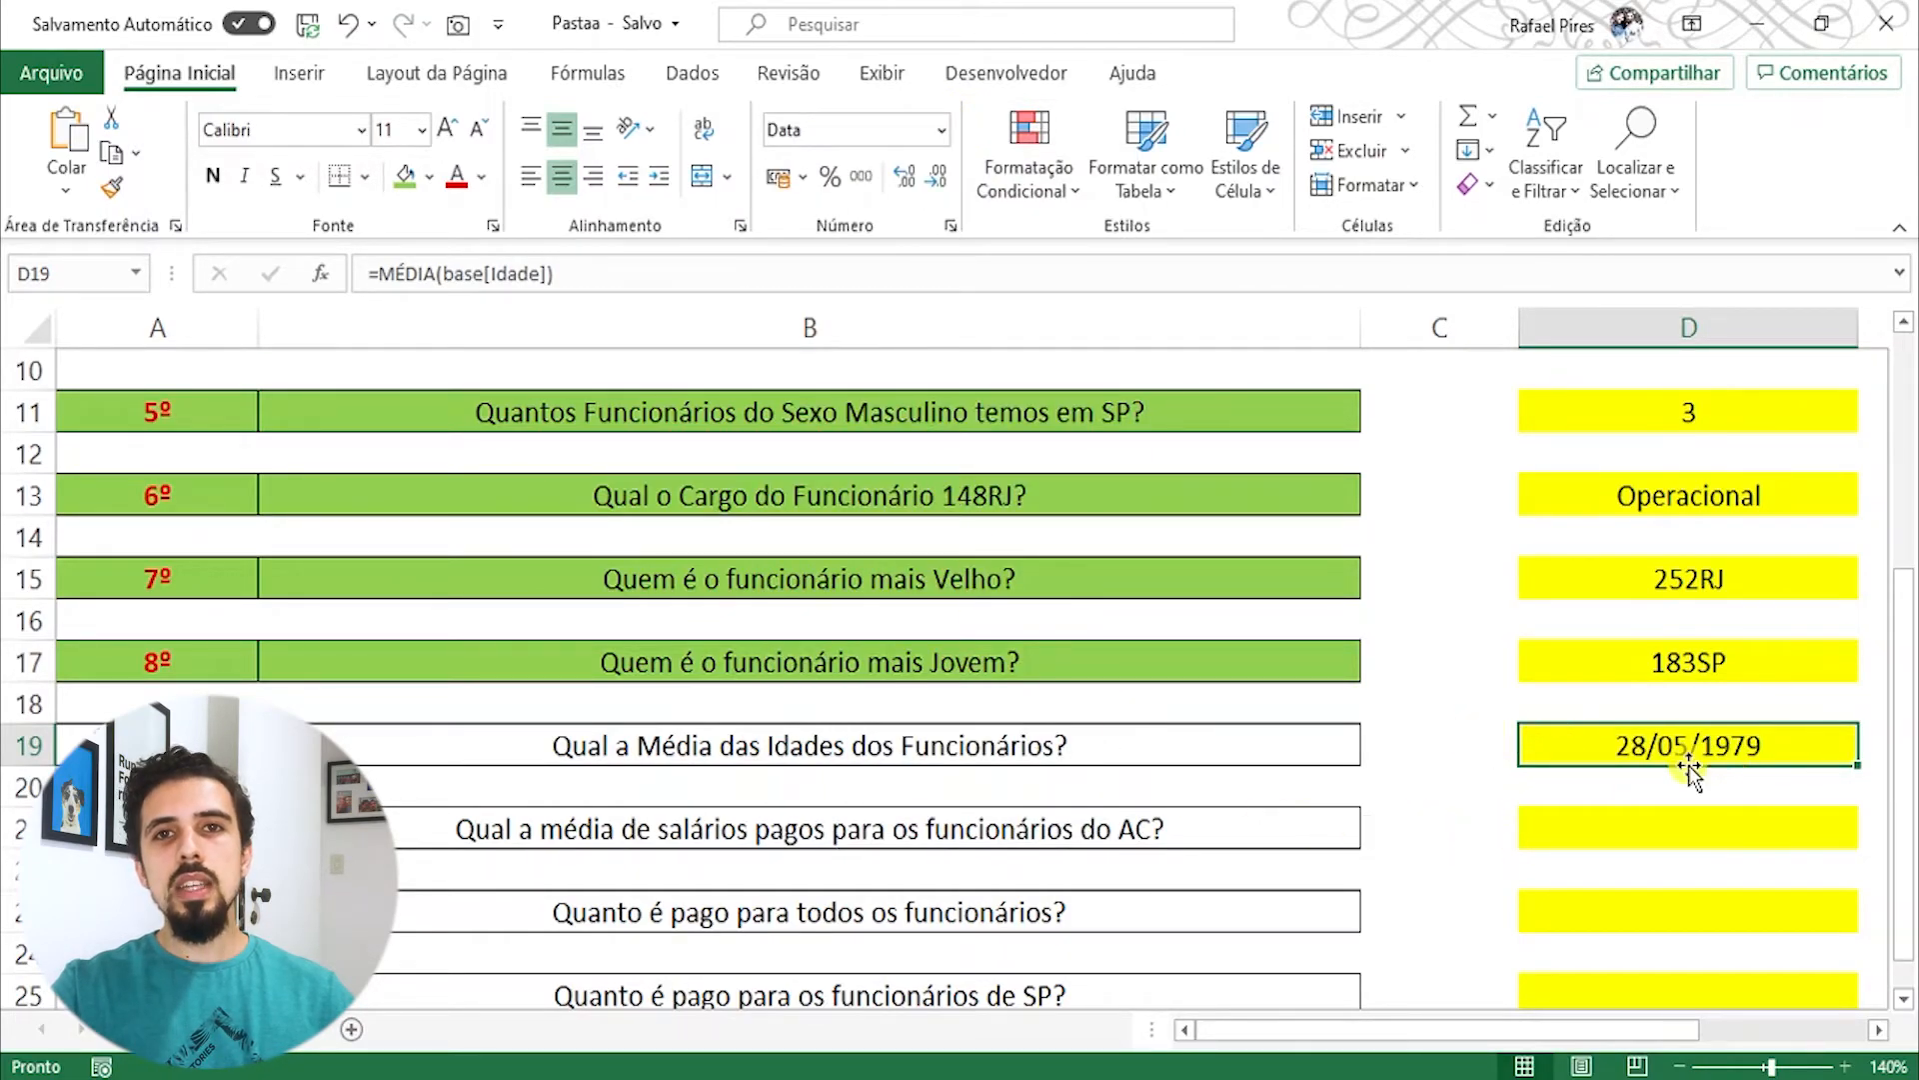
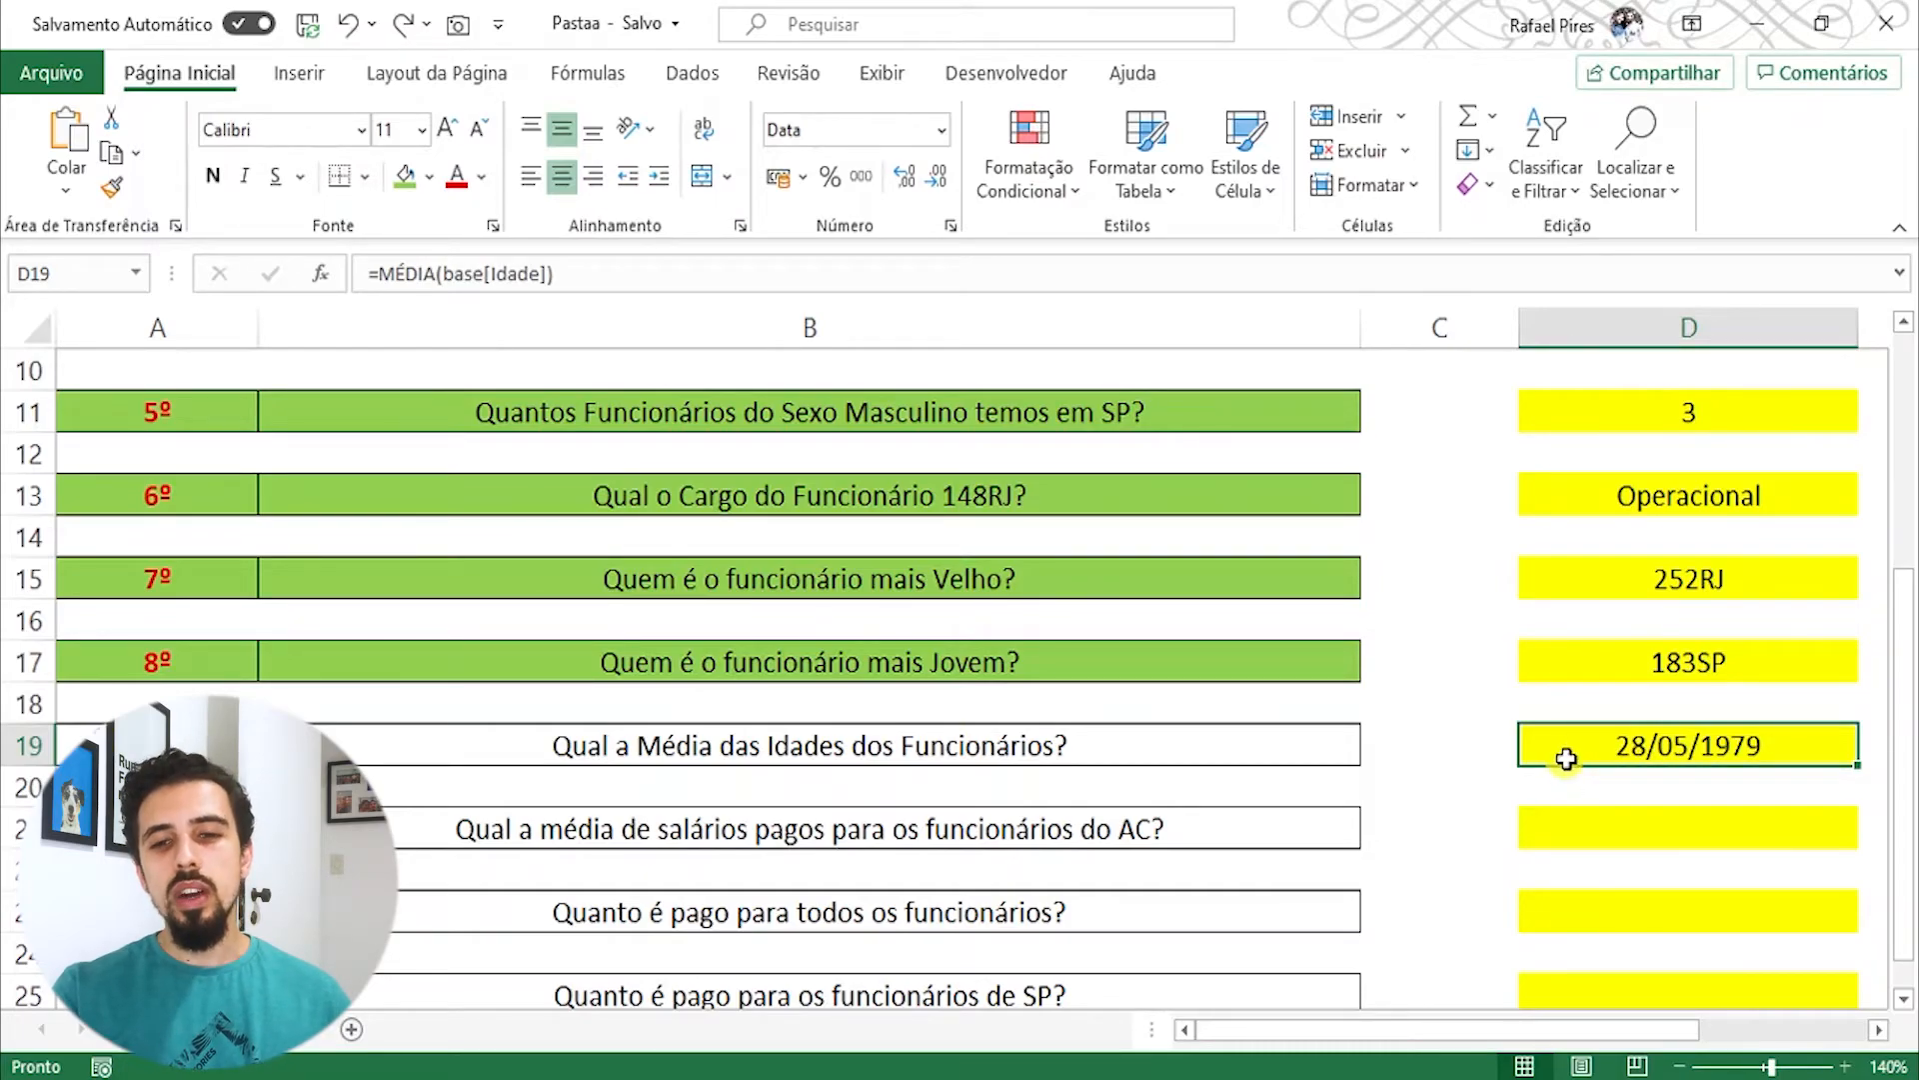
Step: Open the average formula in D19 for editing at the point just before MÉDIA
double_click(1597, 743)
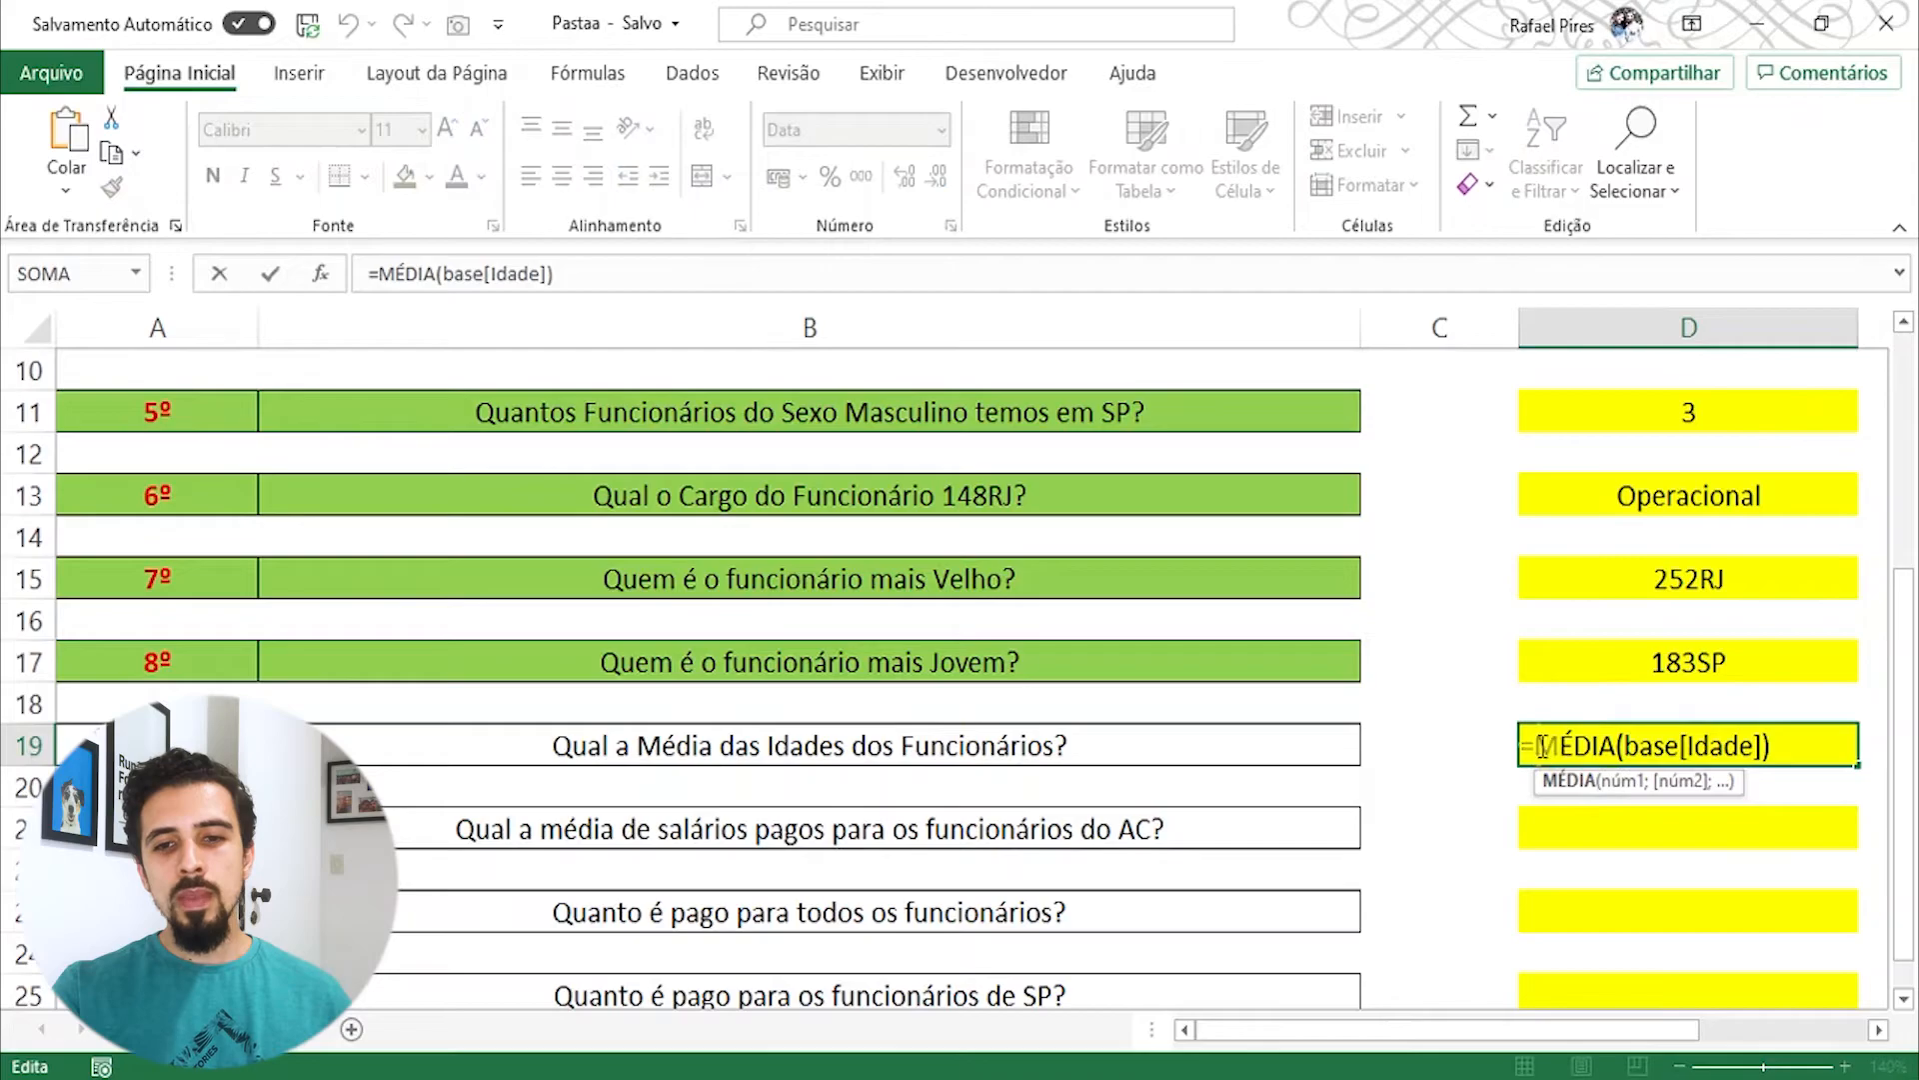
left_click(1542, 748)
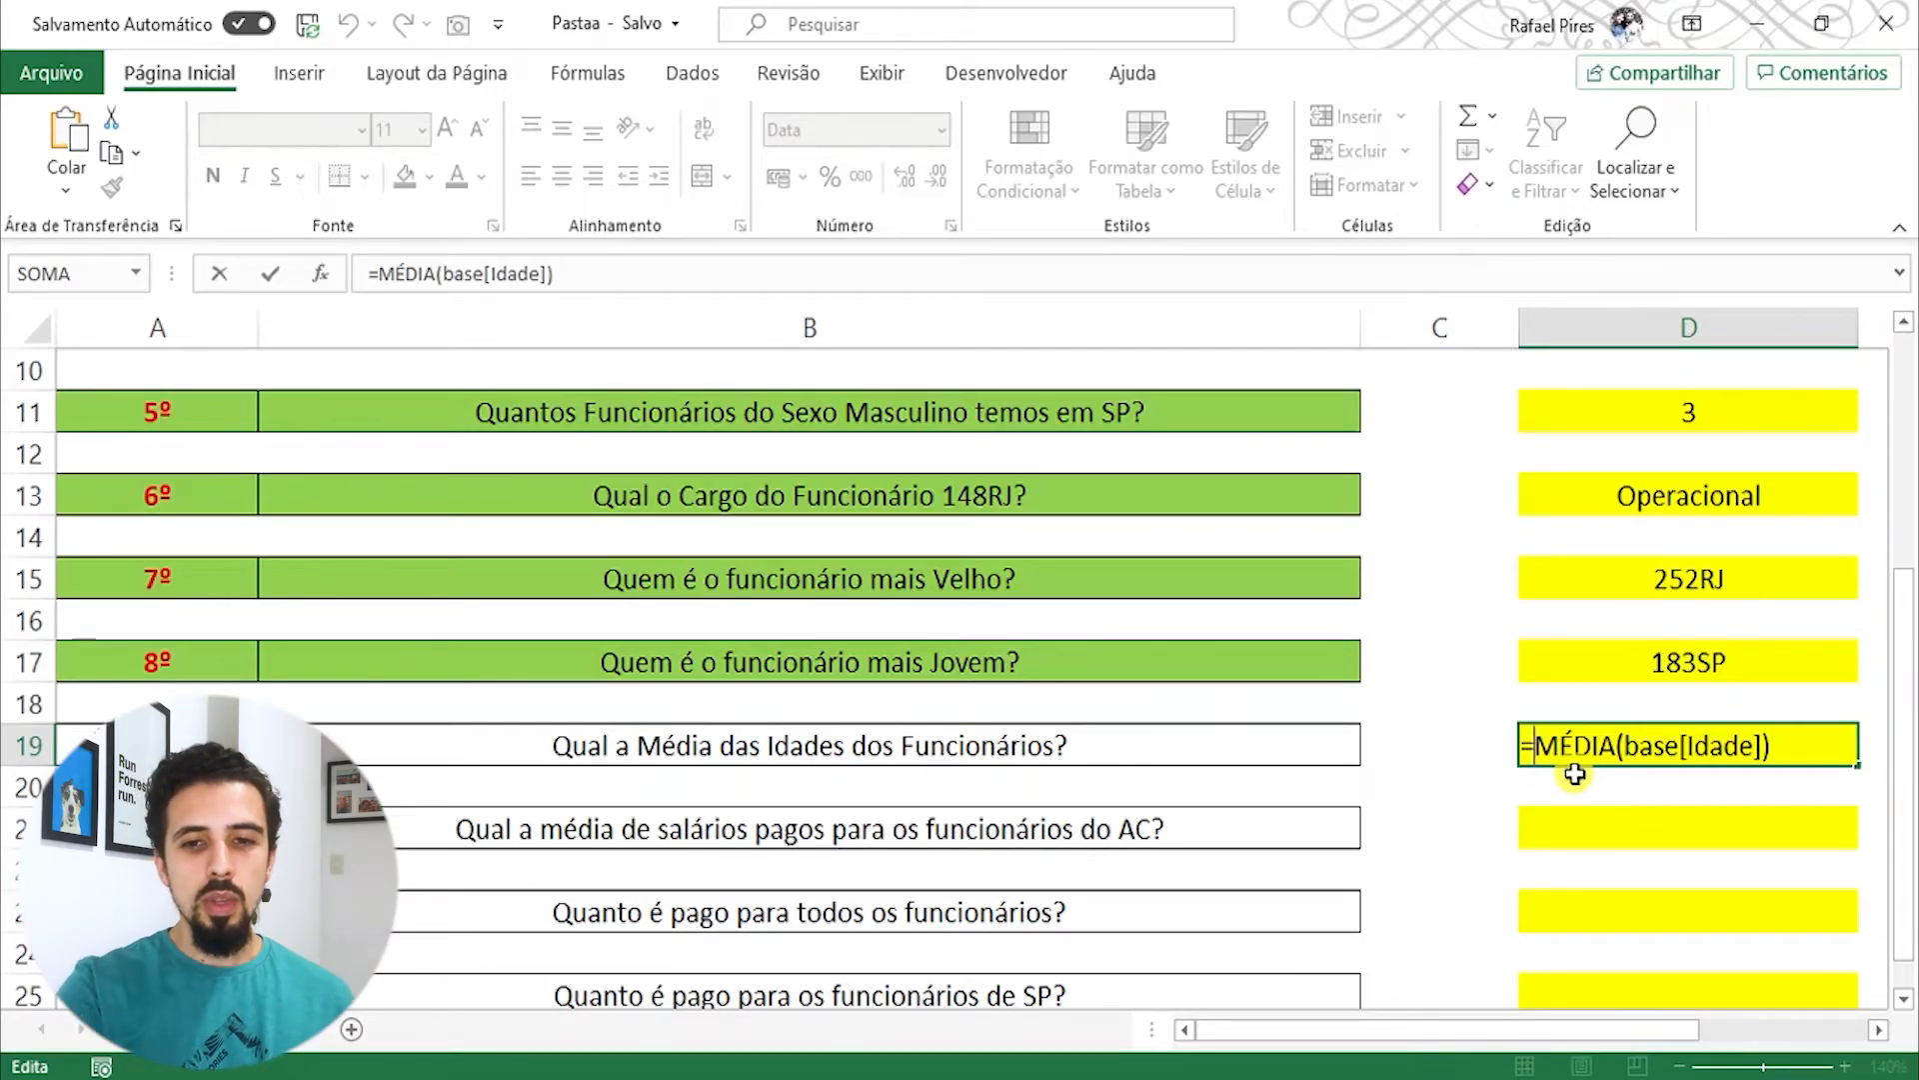
type("hoje")
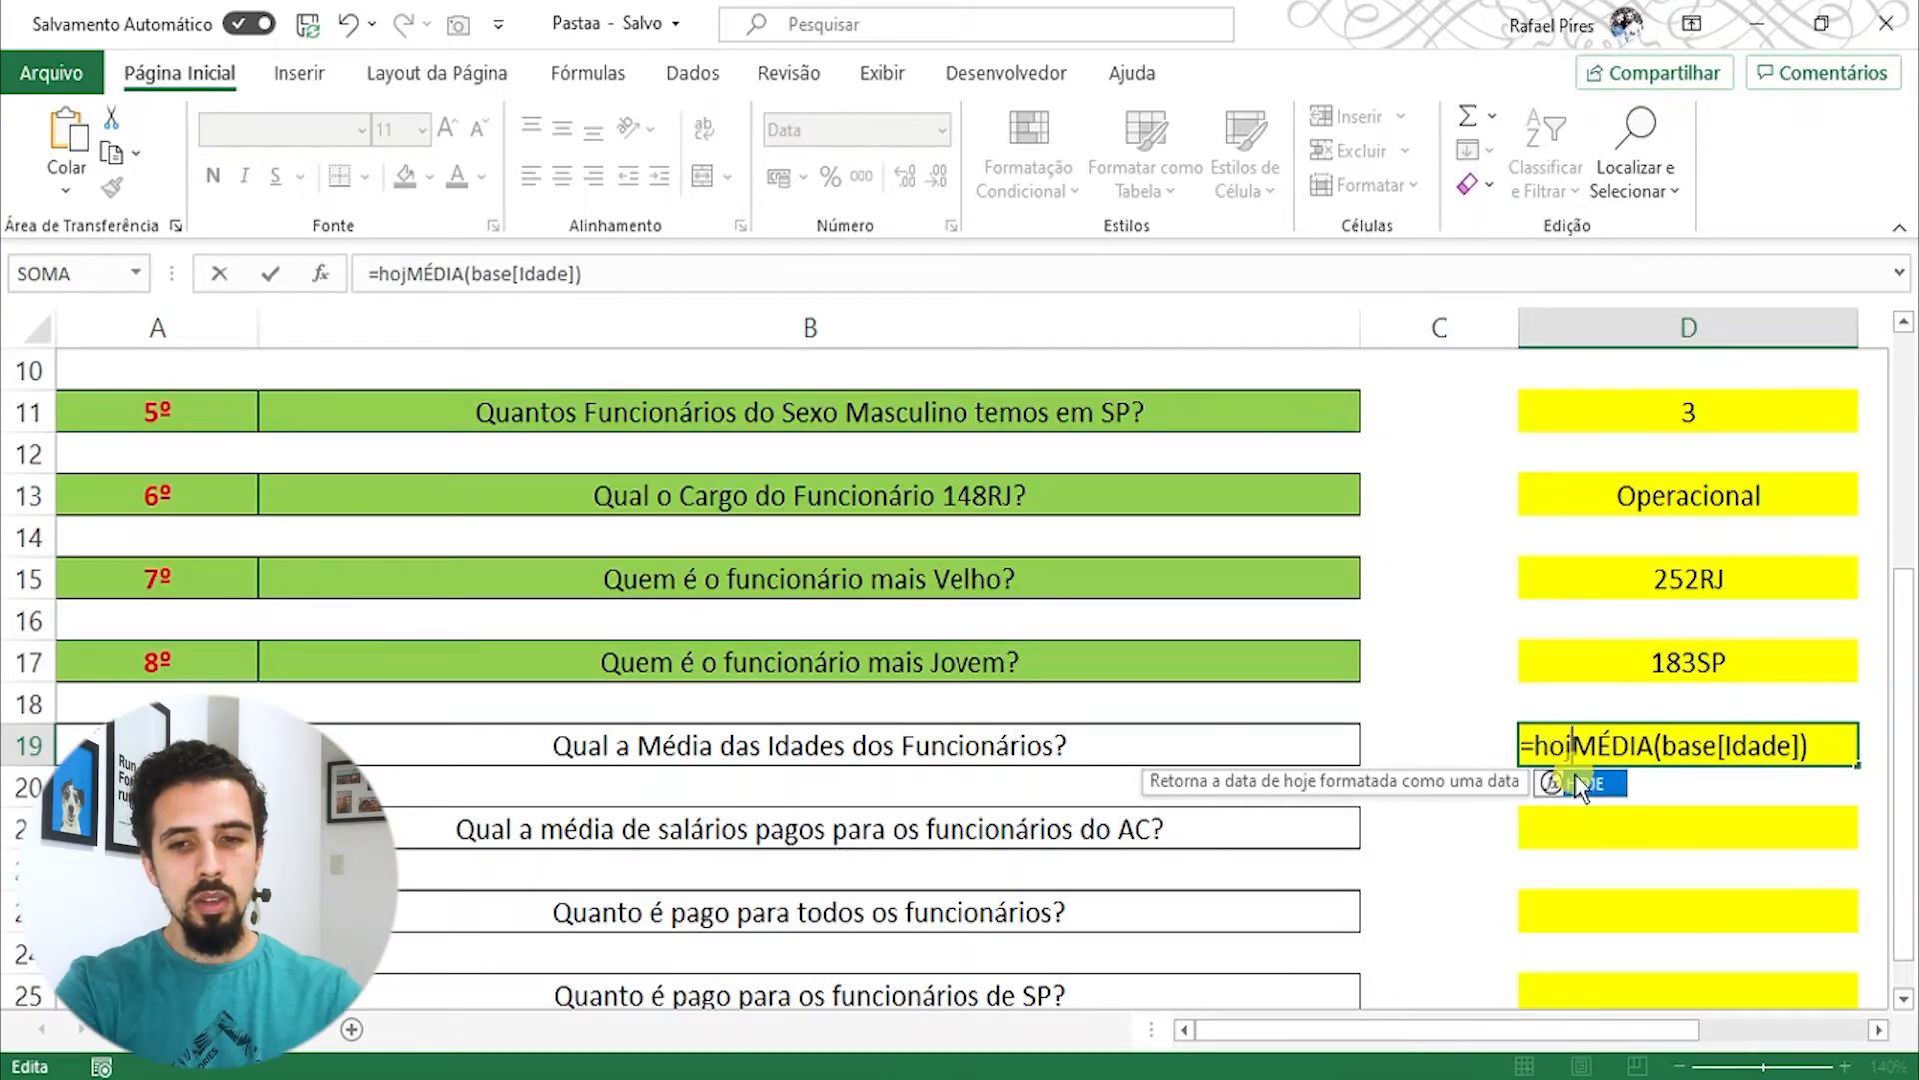
key("Tab")
key("BackSpace")
key("BackSpace")
key("BackSpace")
key("BackSpace")
key("BackSpace")
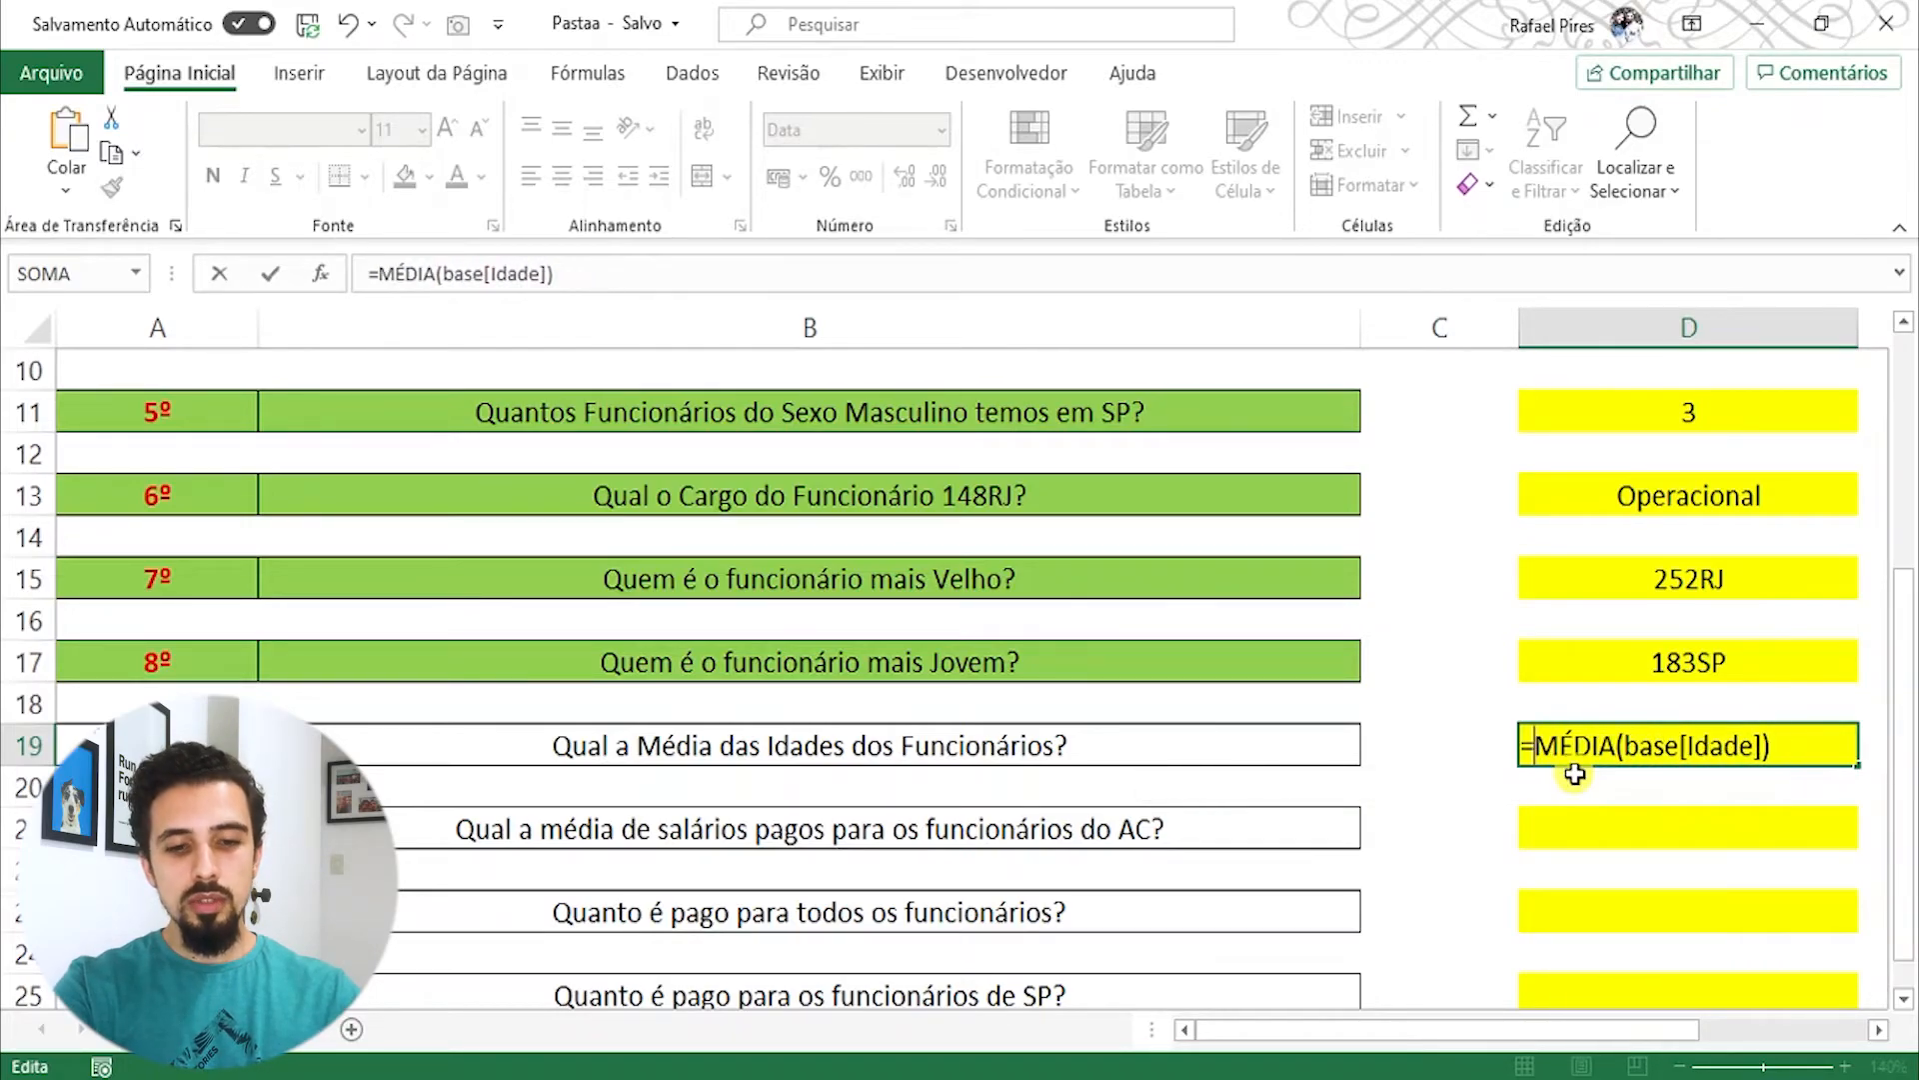
Step: Change D19's formula to =ANO(HOJE())-MÉDIA(ANO(base[Idade])) to calculate the employees' average age in years
type("ano")
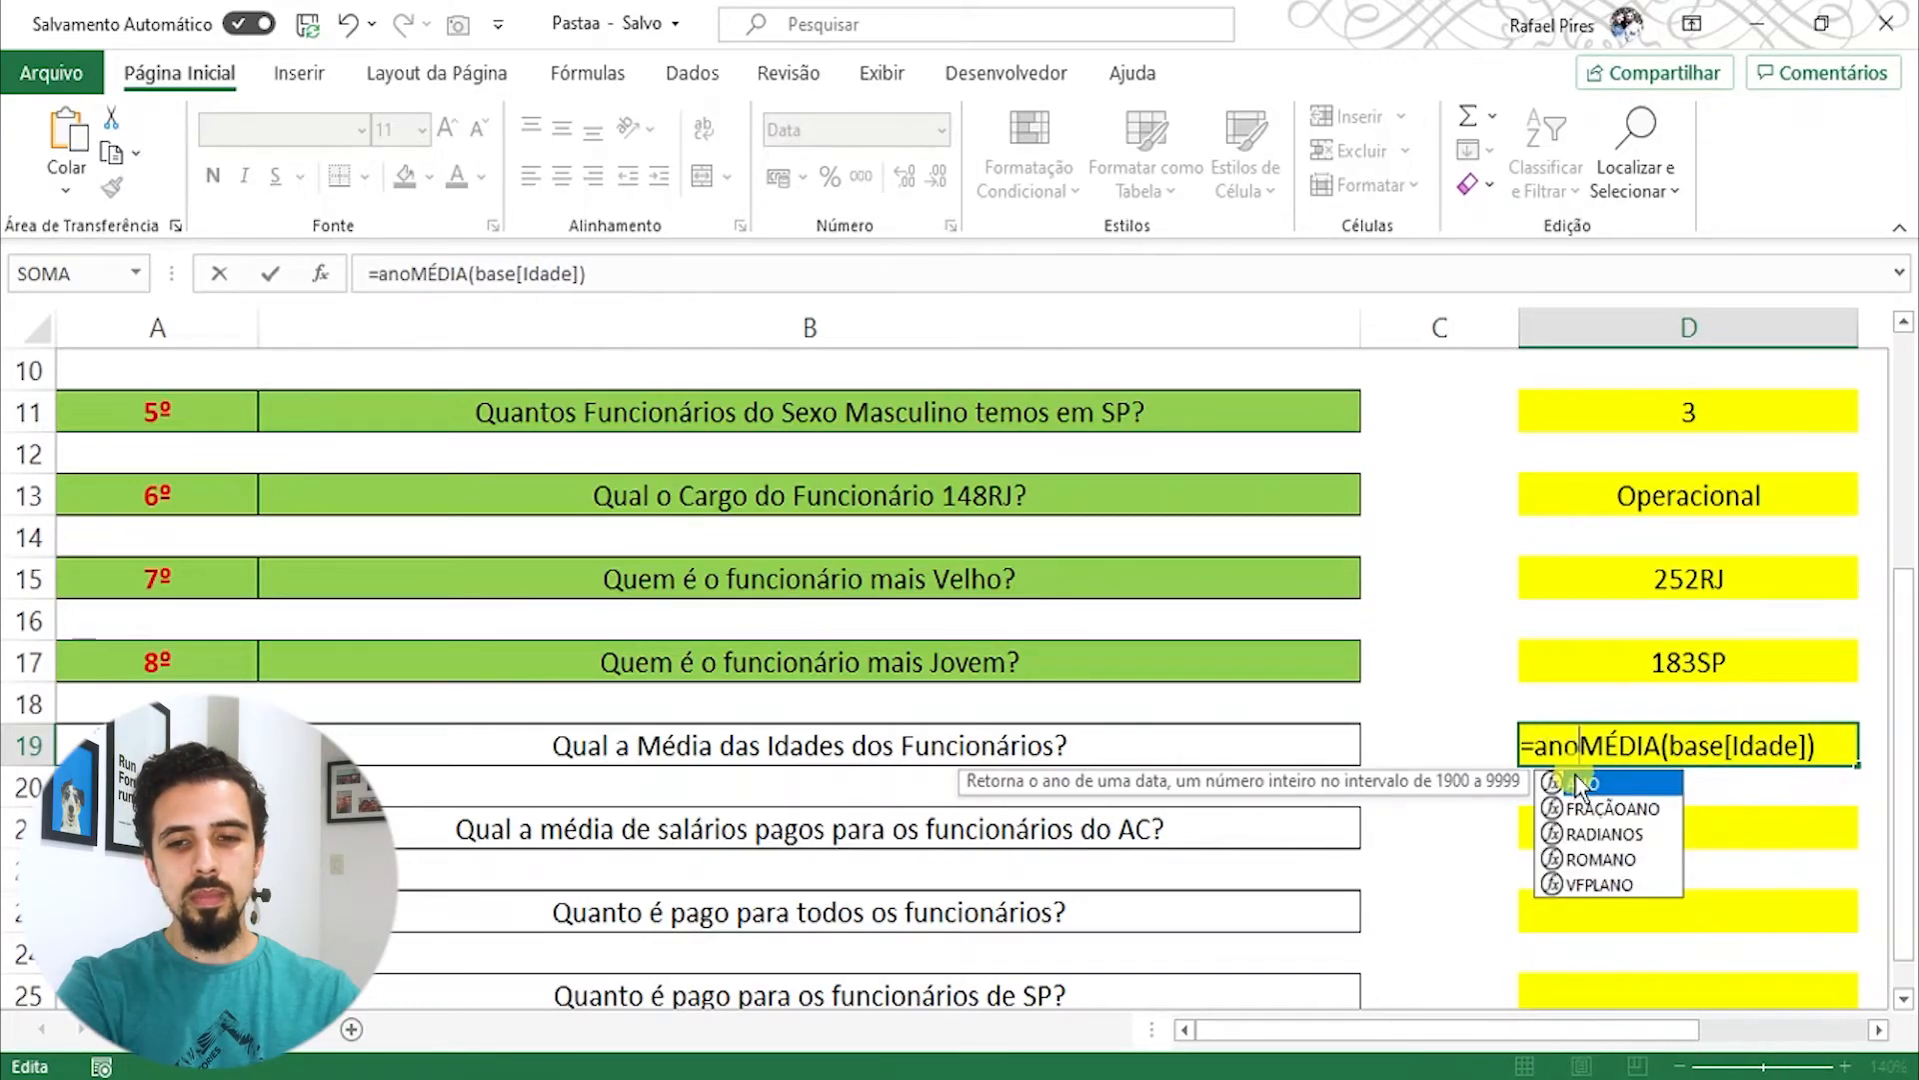
type("(hoje")
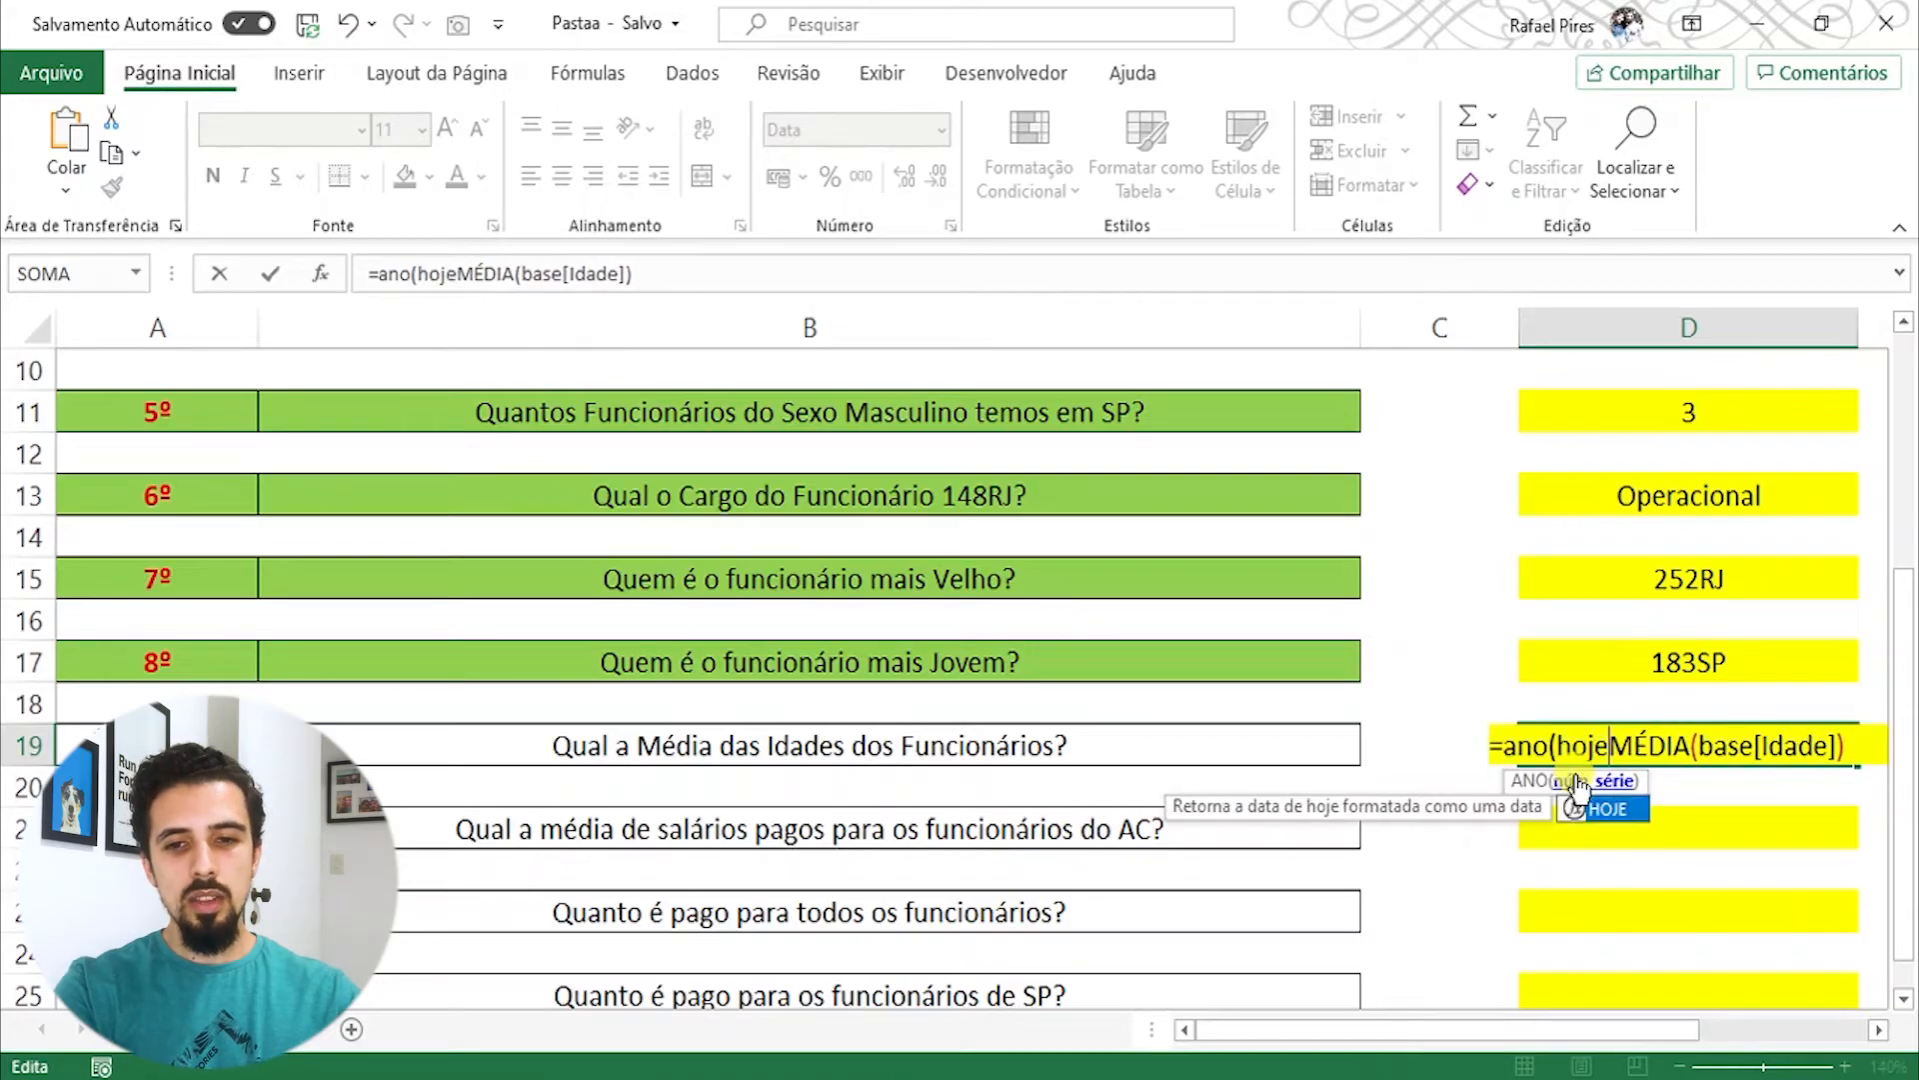
key("Tab")
type(")")
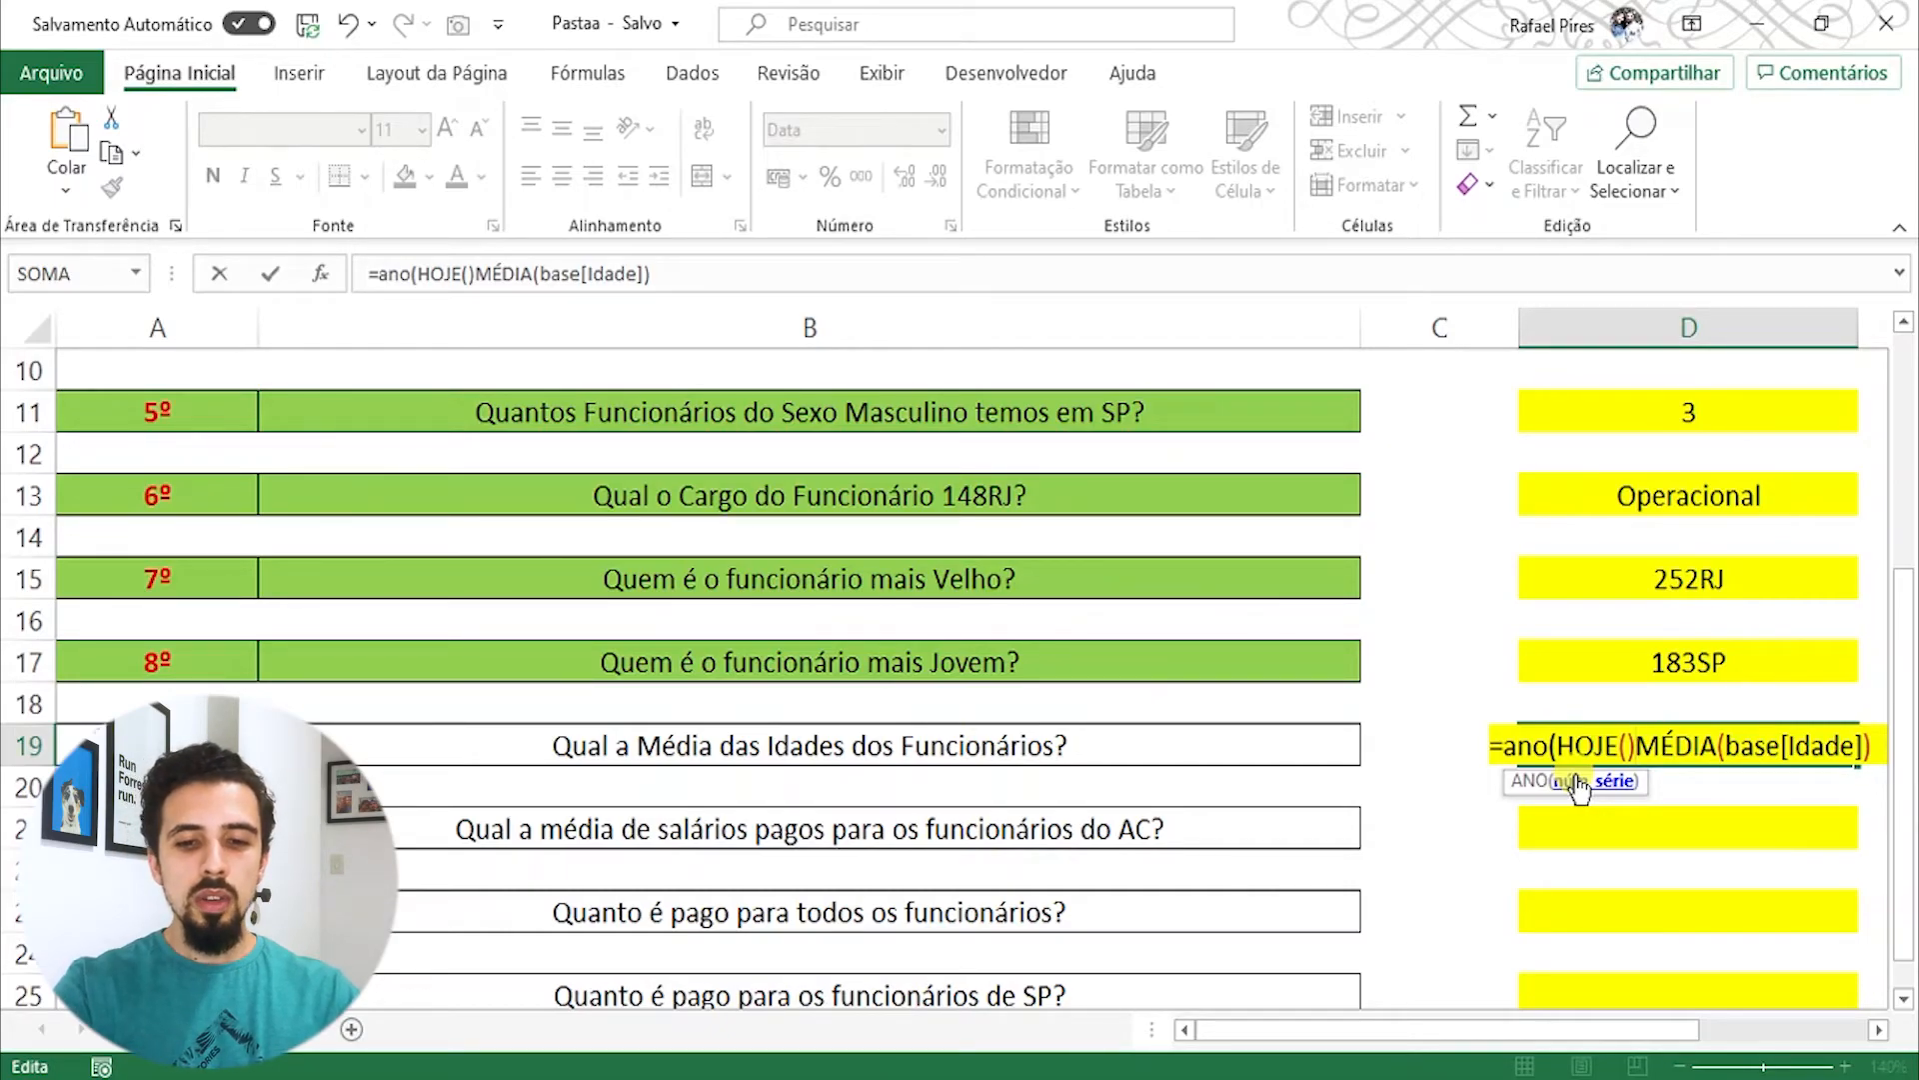
type(")-")
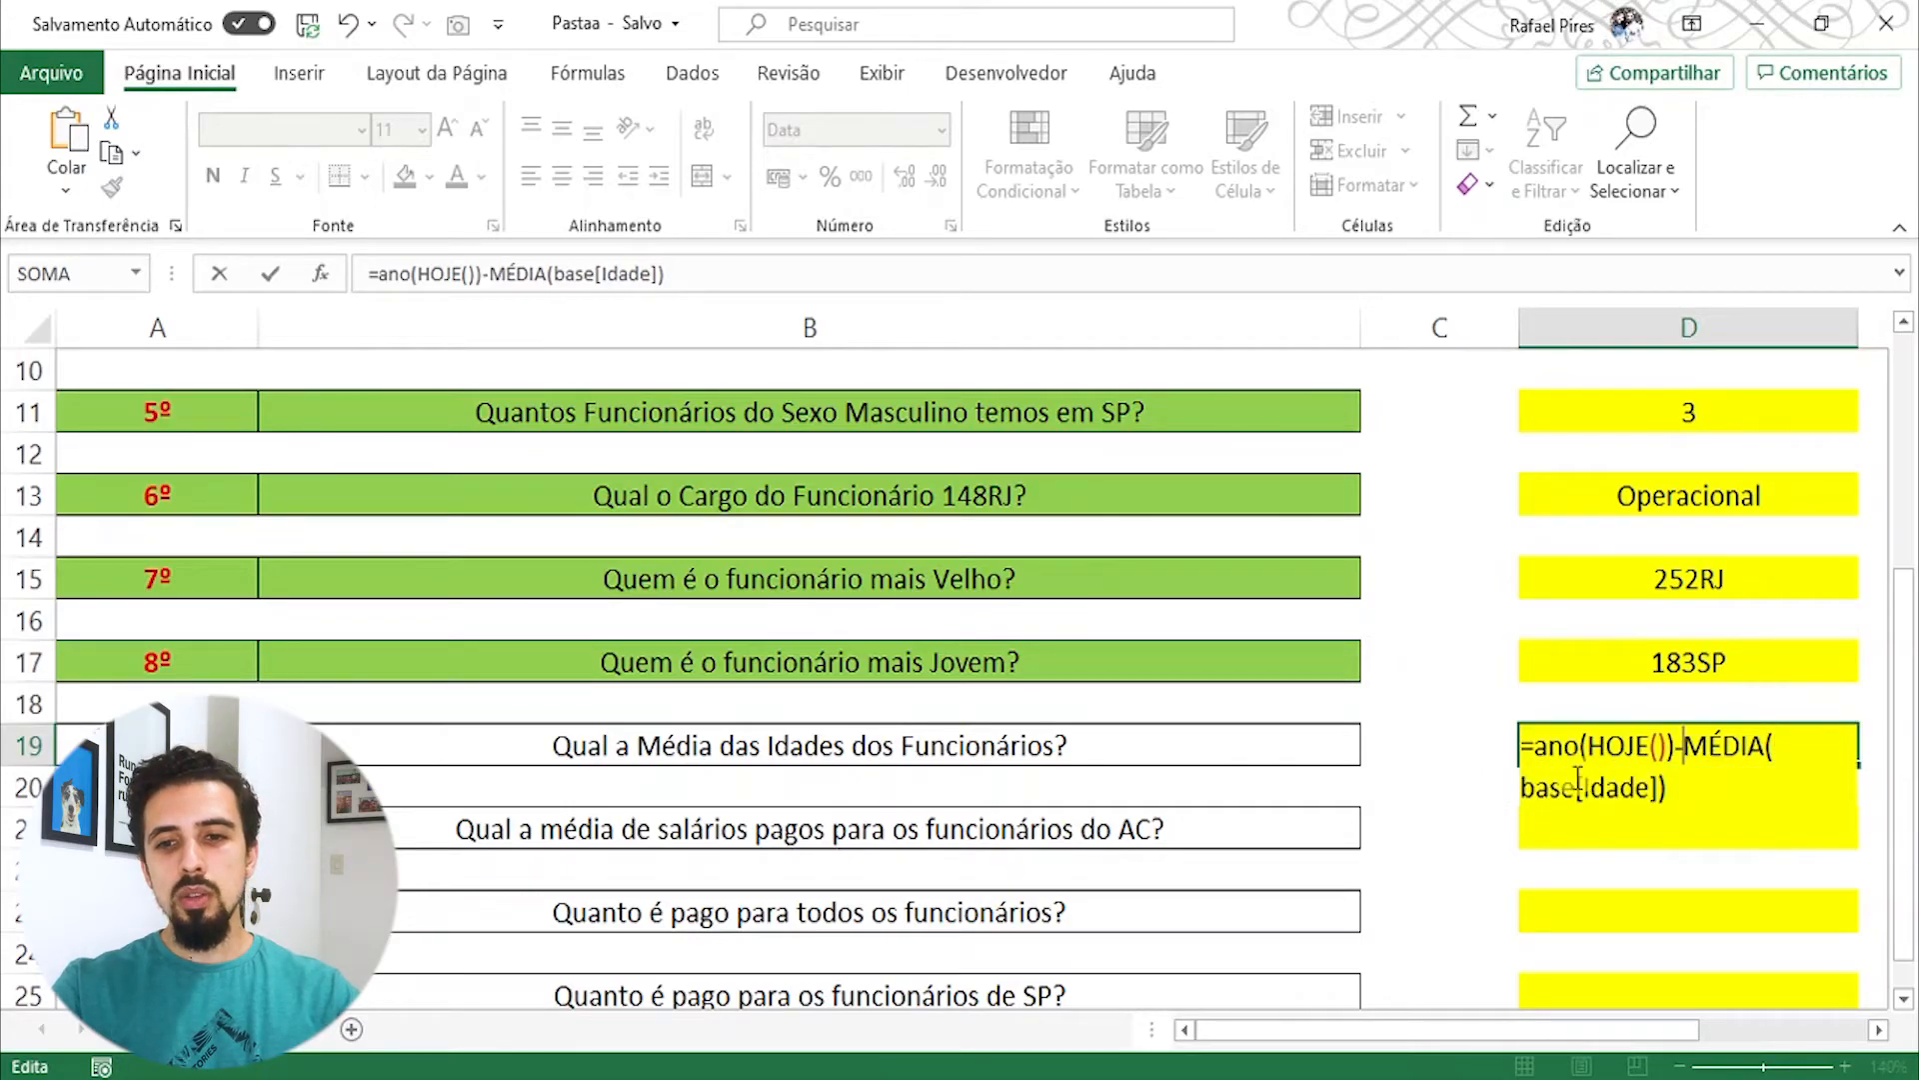
left_click(1785, 745)
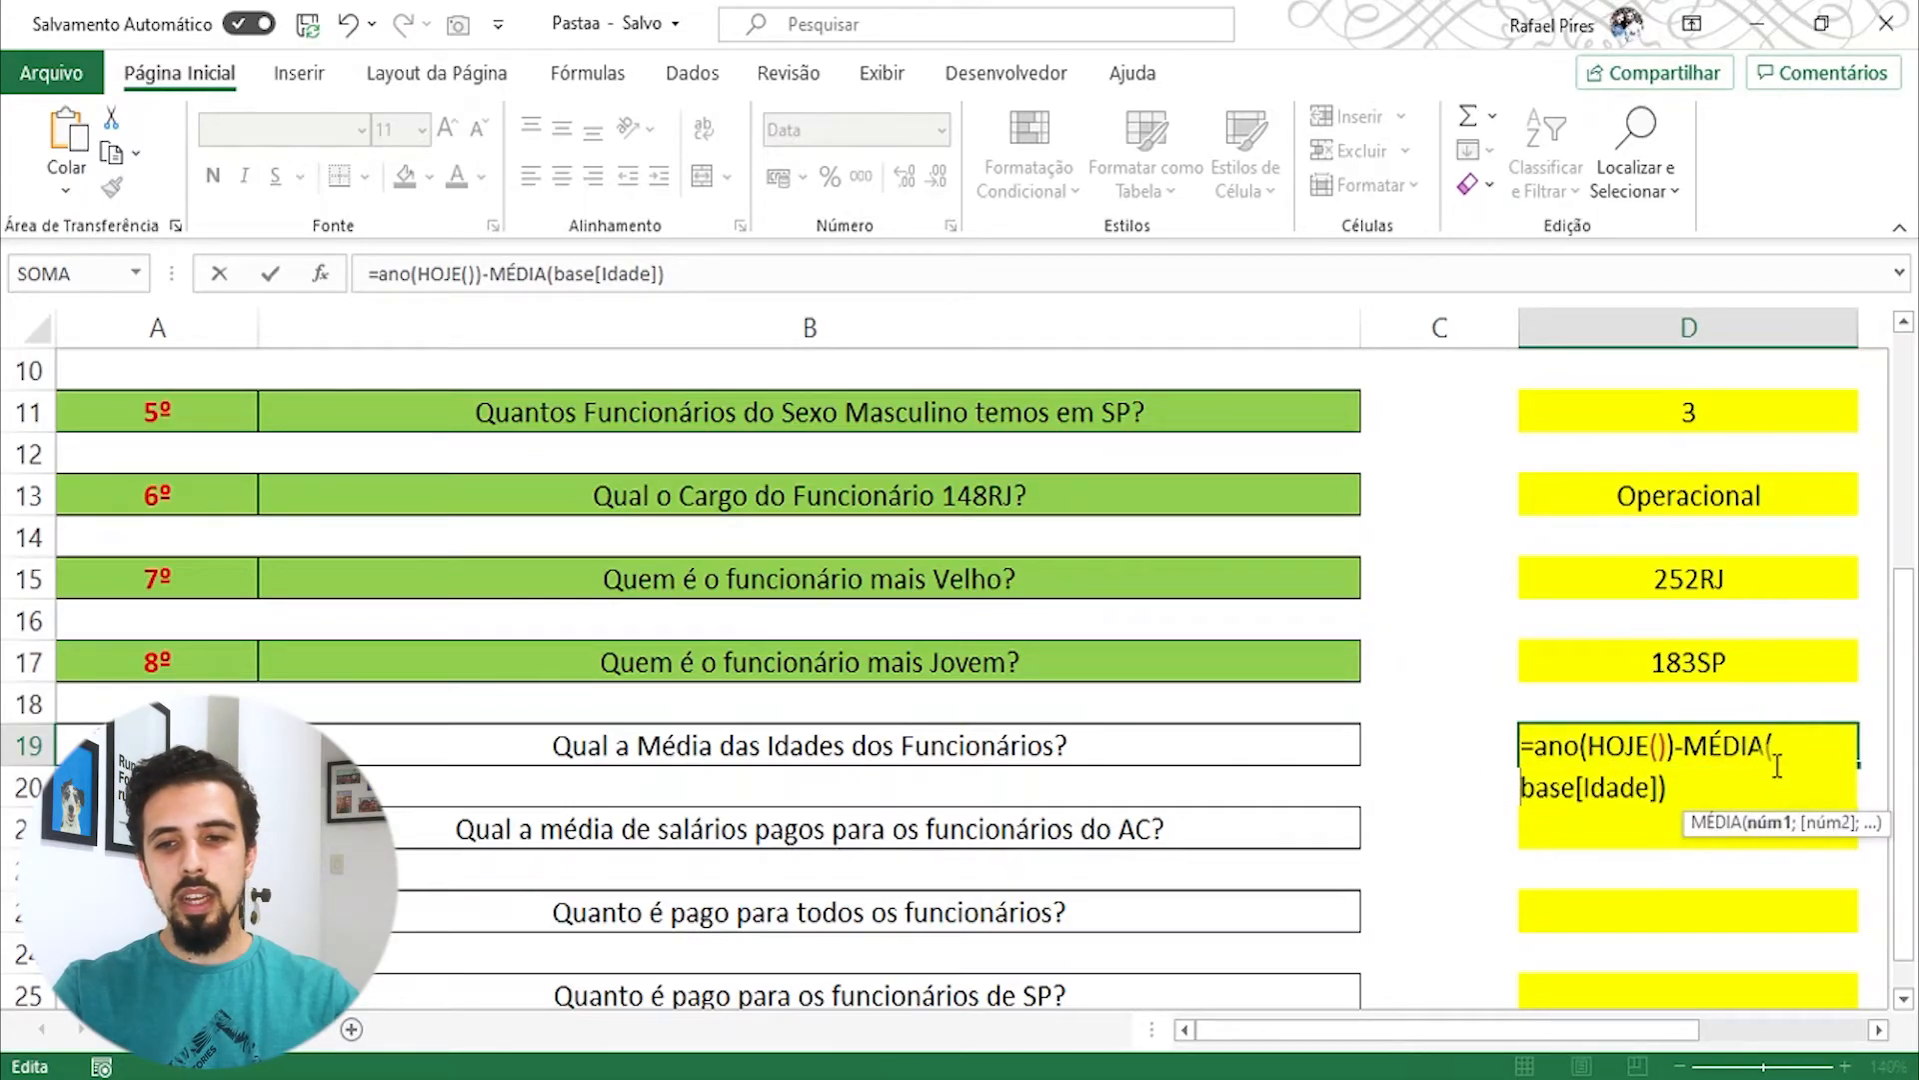
type("ano")
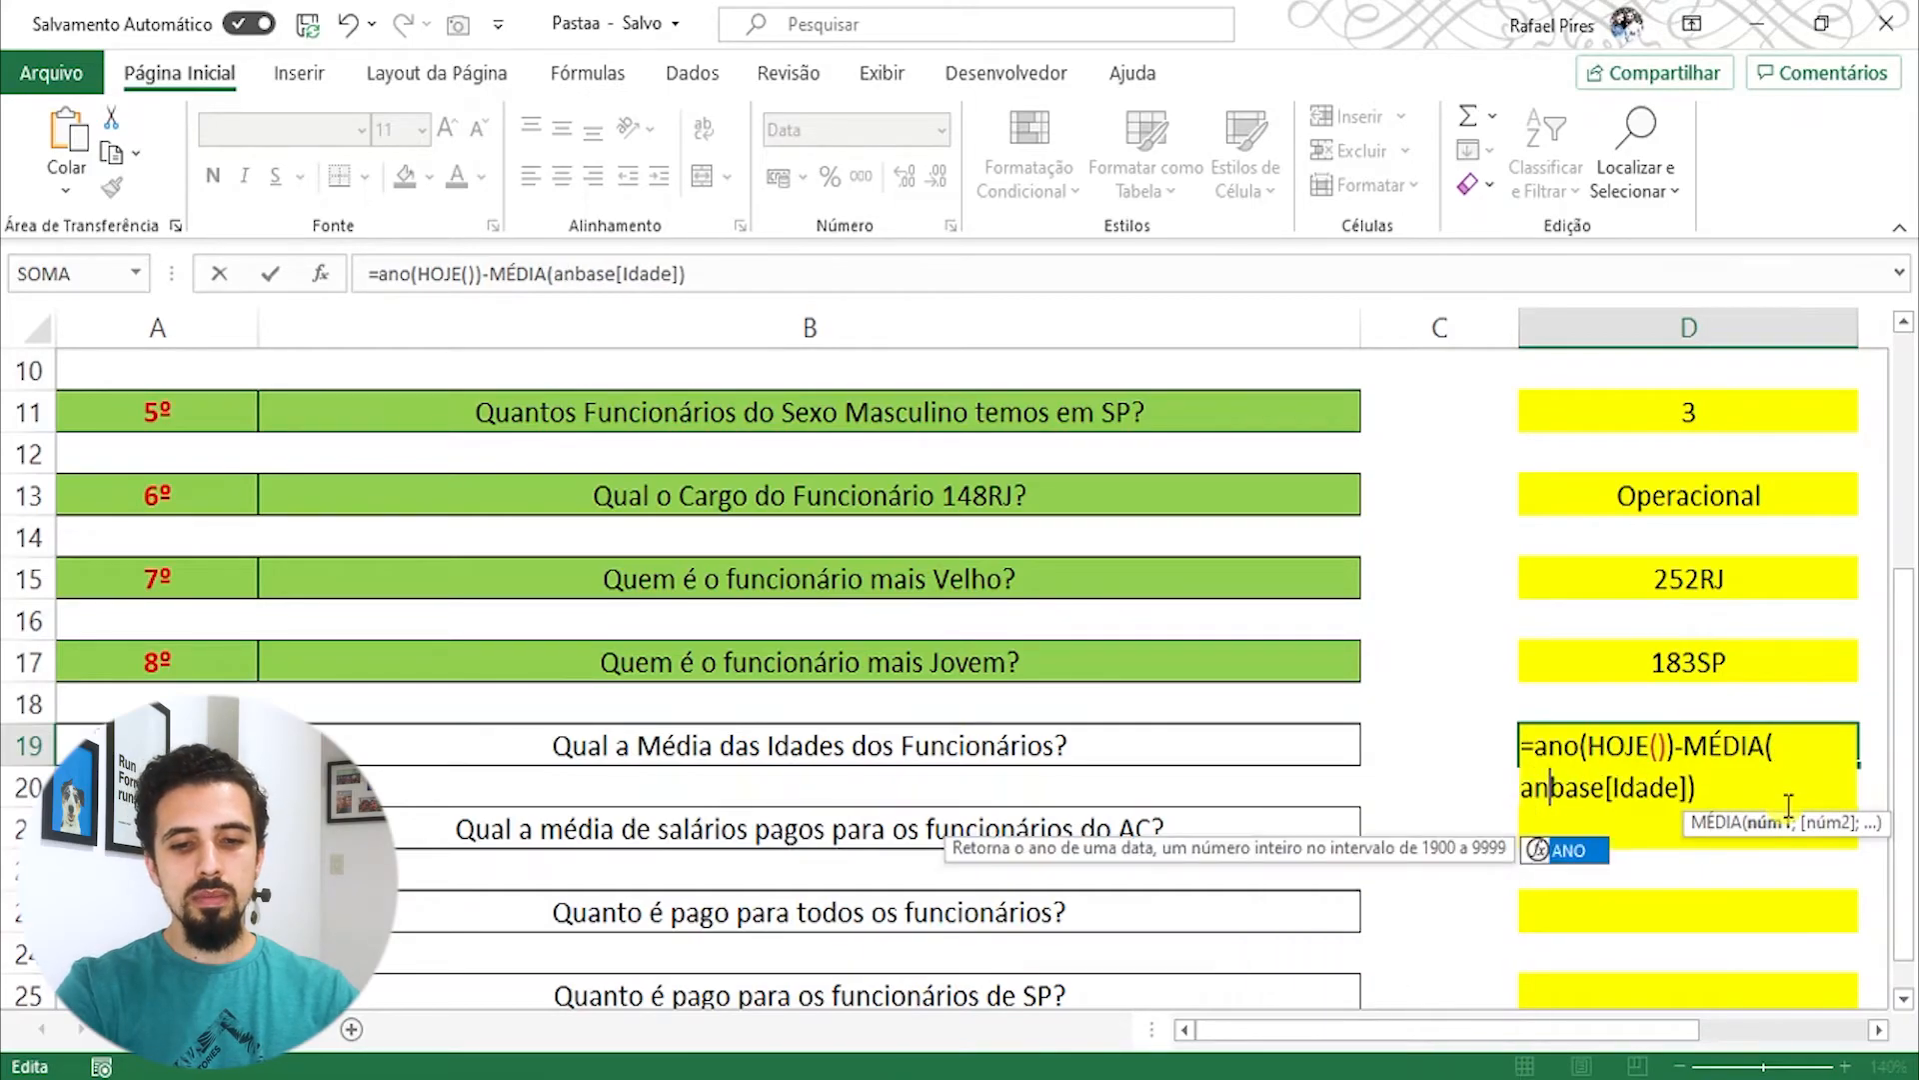
key("Tab")
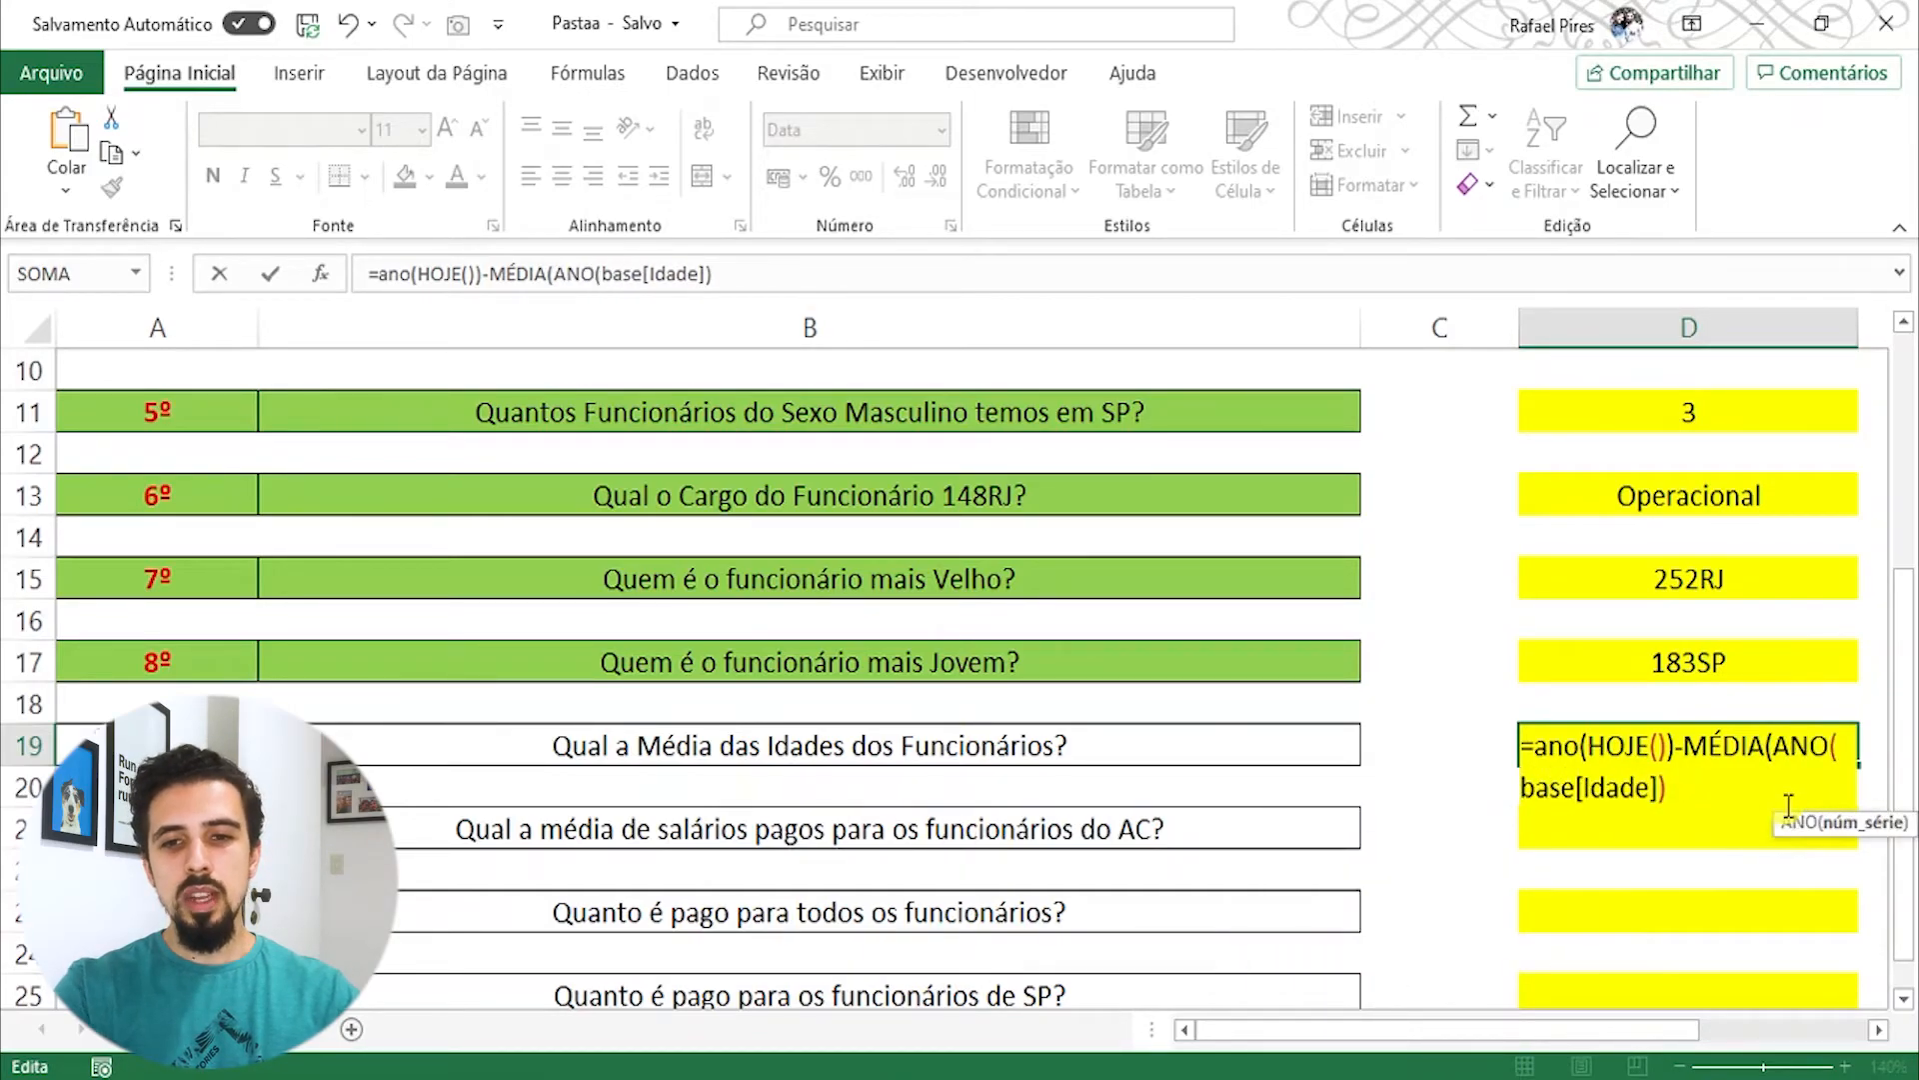
left_click(1754, 791)
type(")")
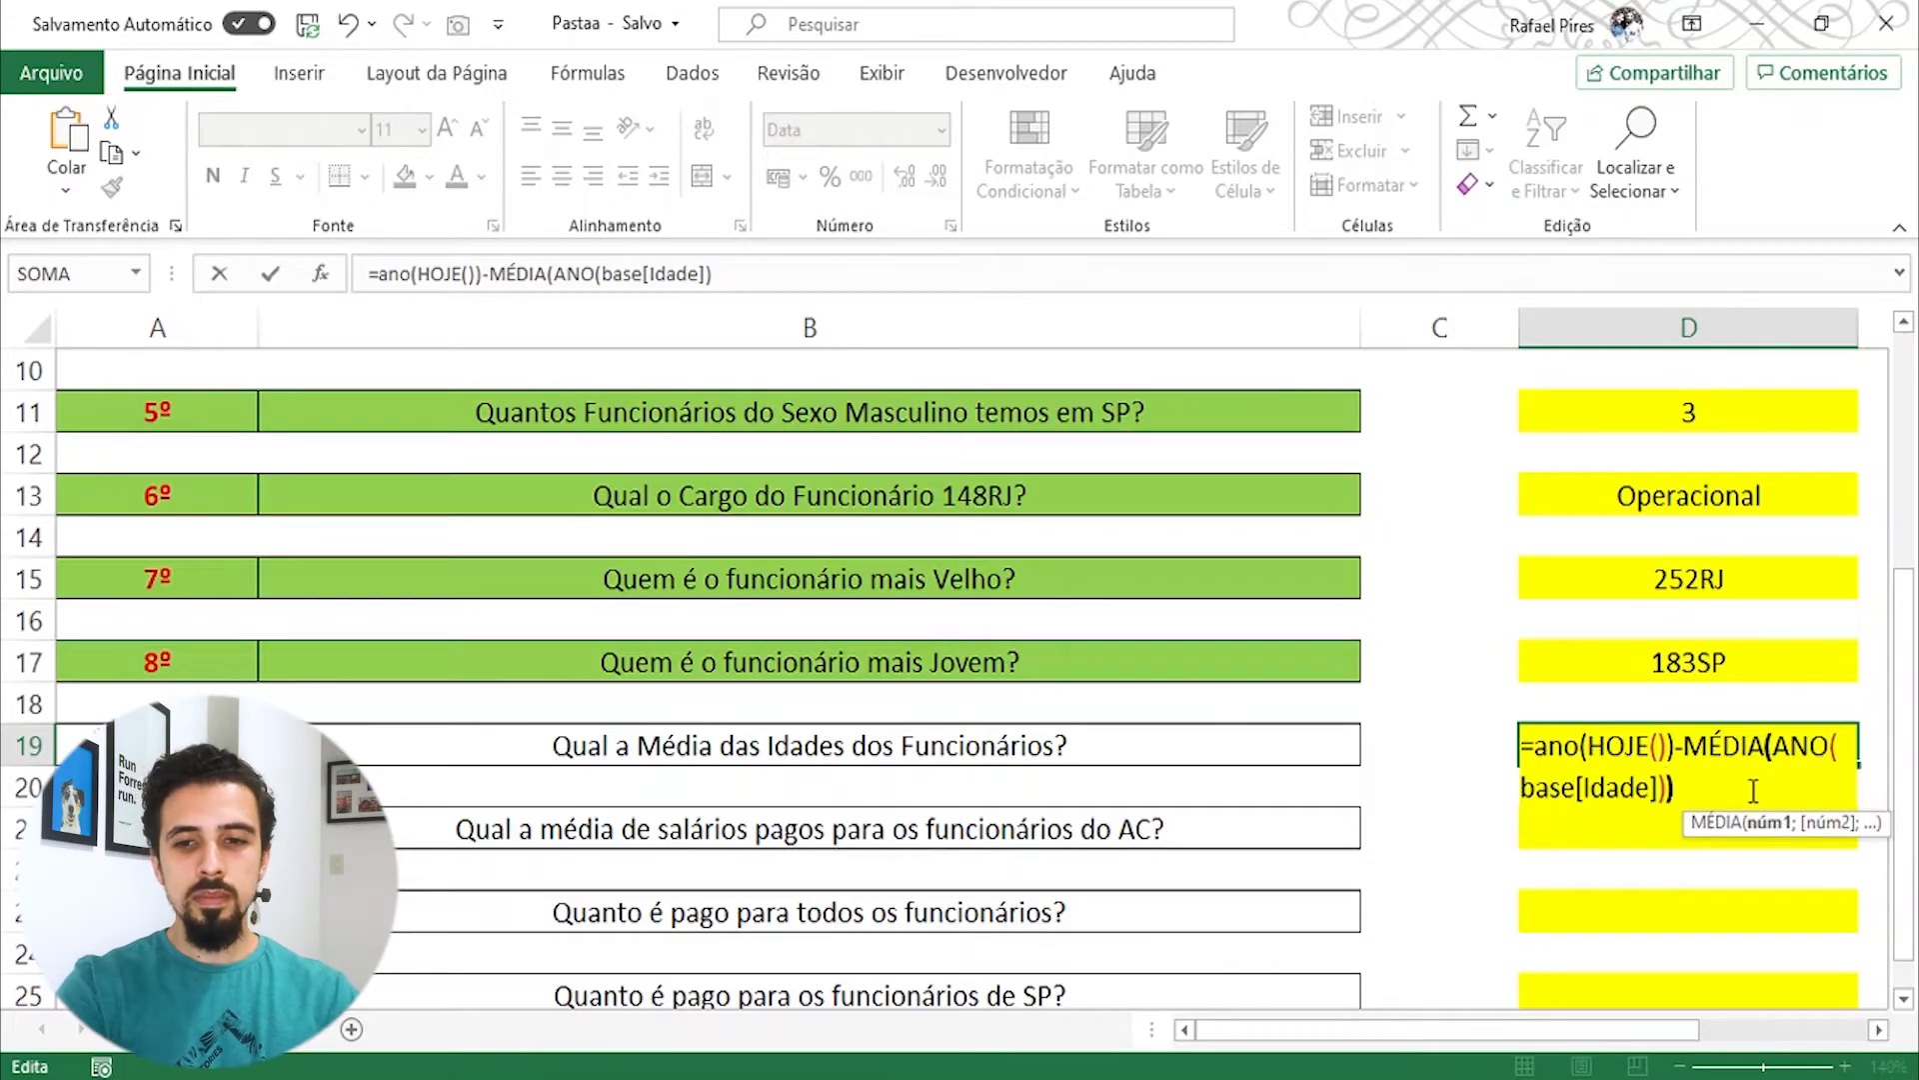
key("Return")
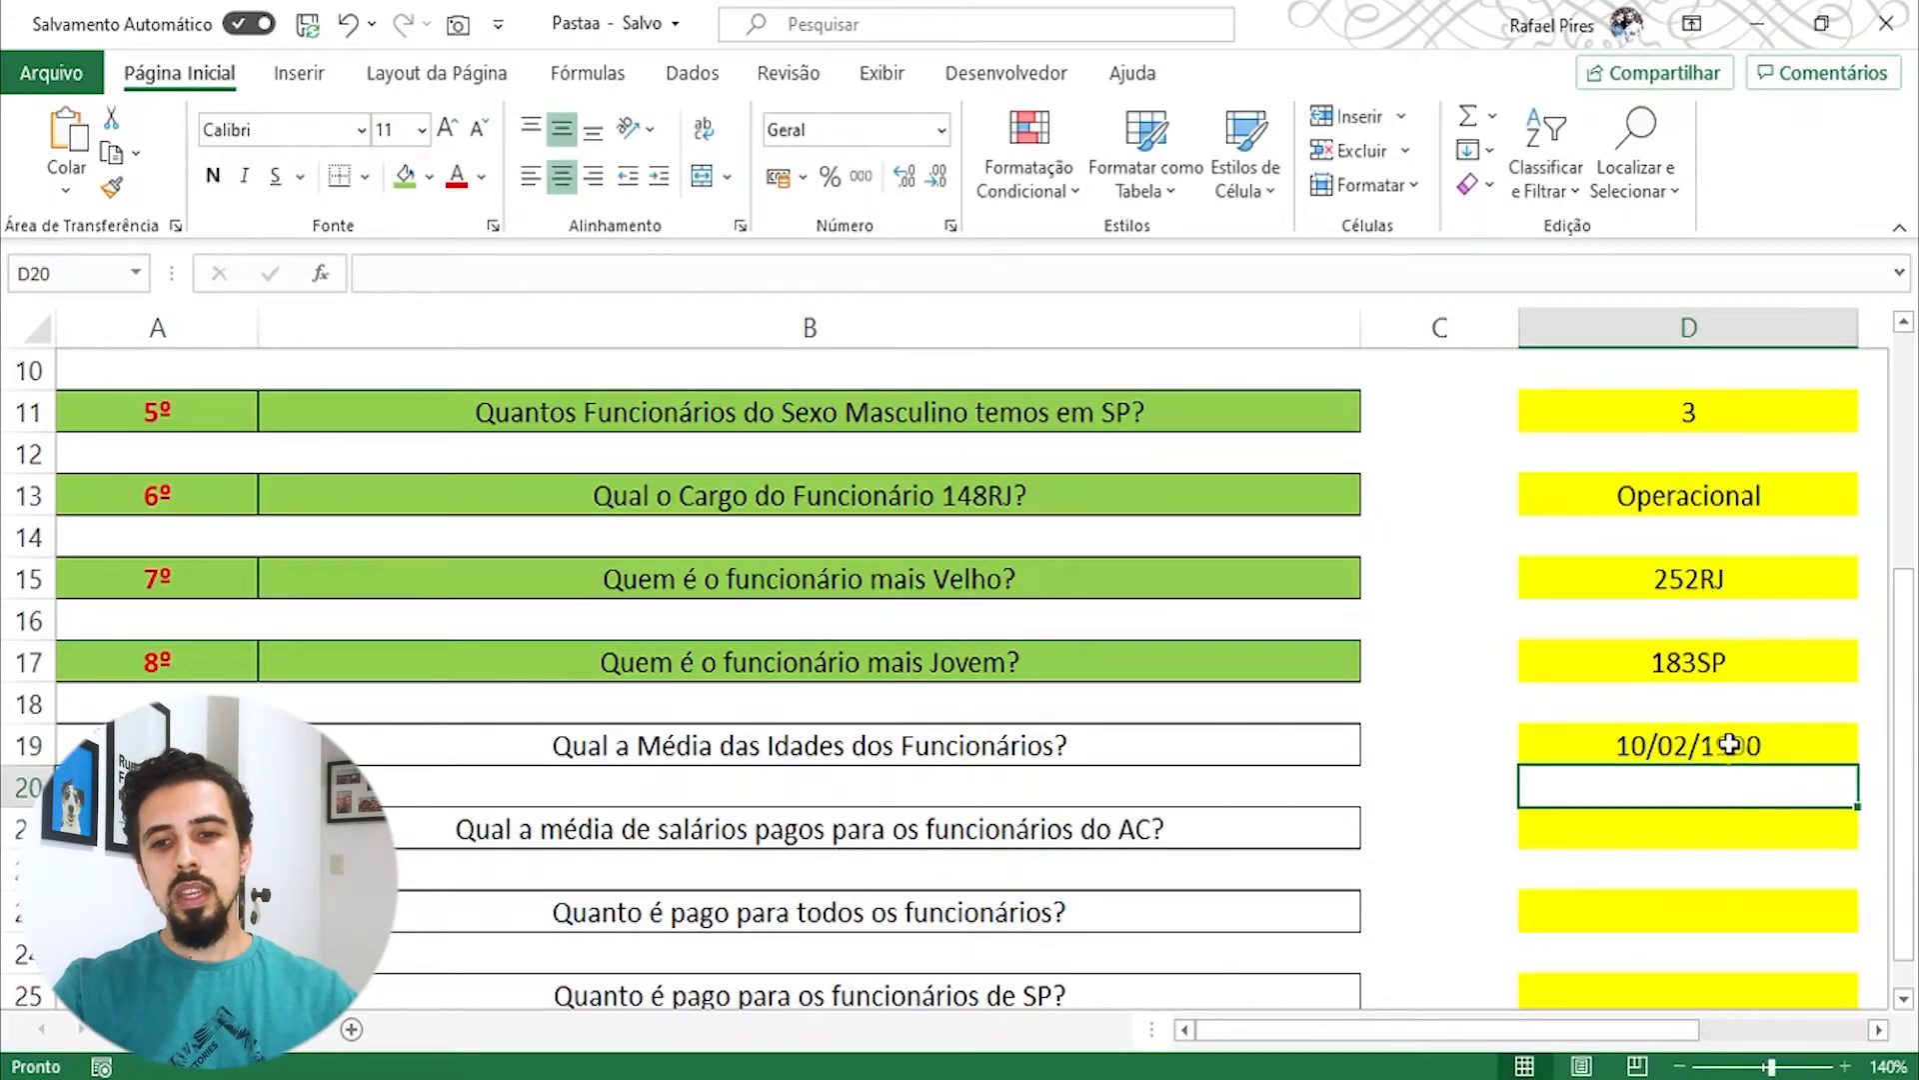
Step: Apply the Número format to the average age in D19
left_click(1735, 747)
left_click(942, 128)
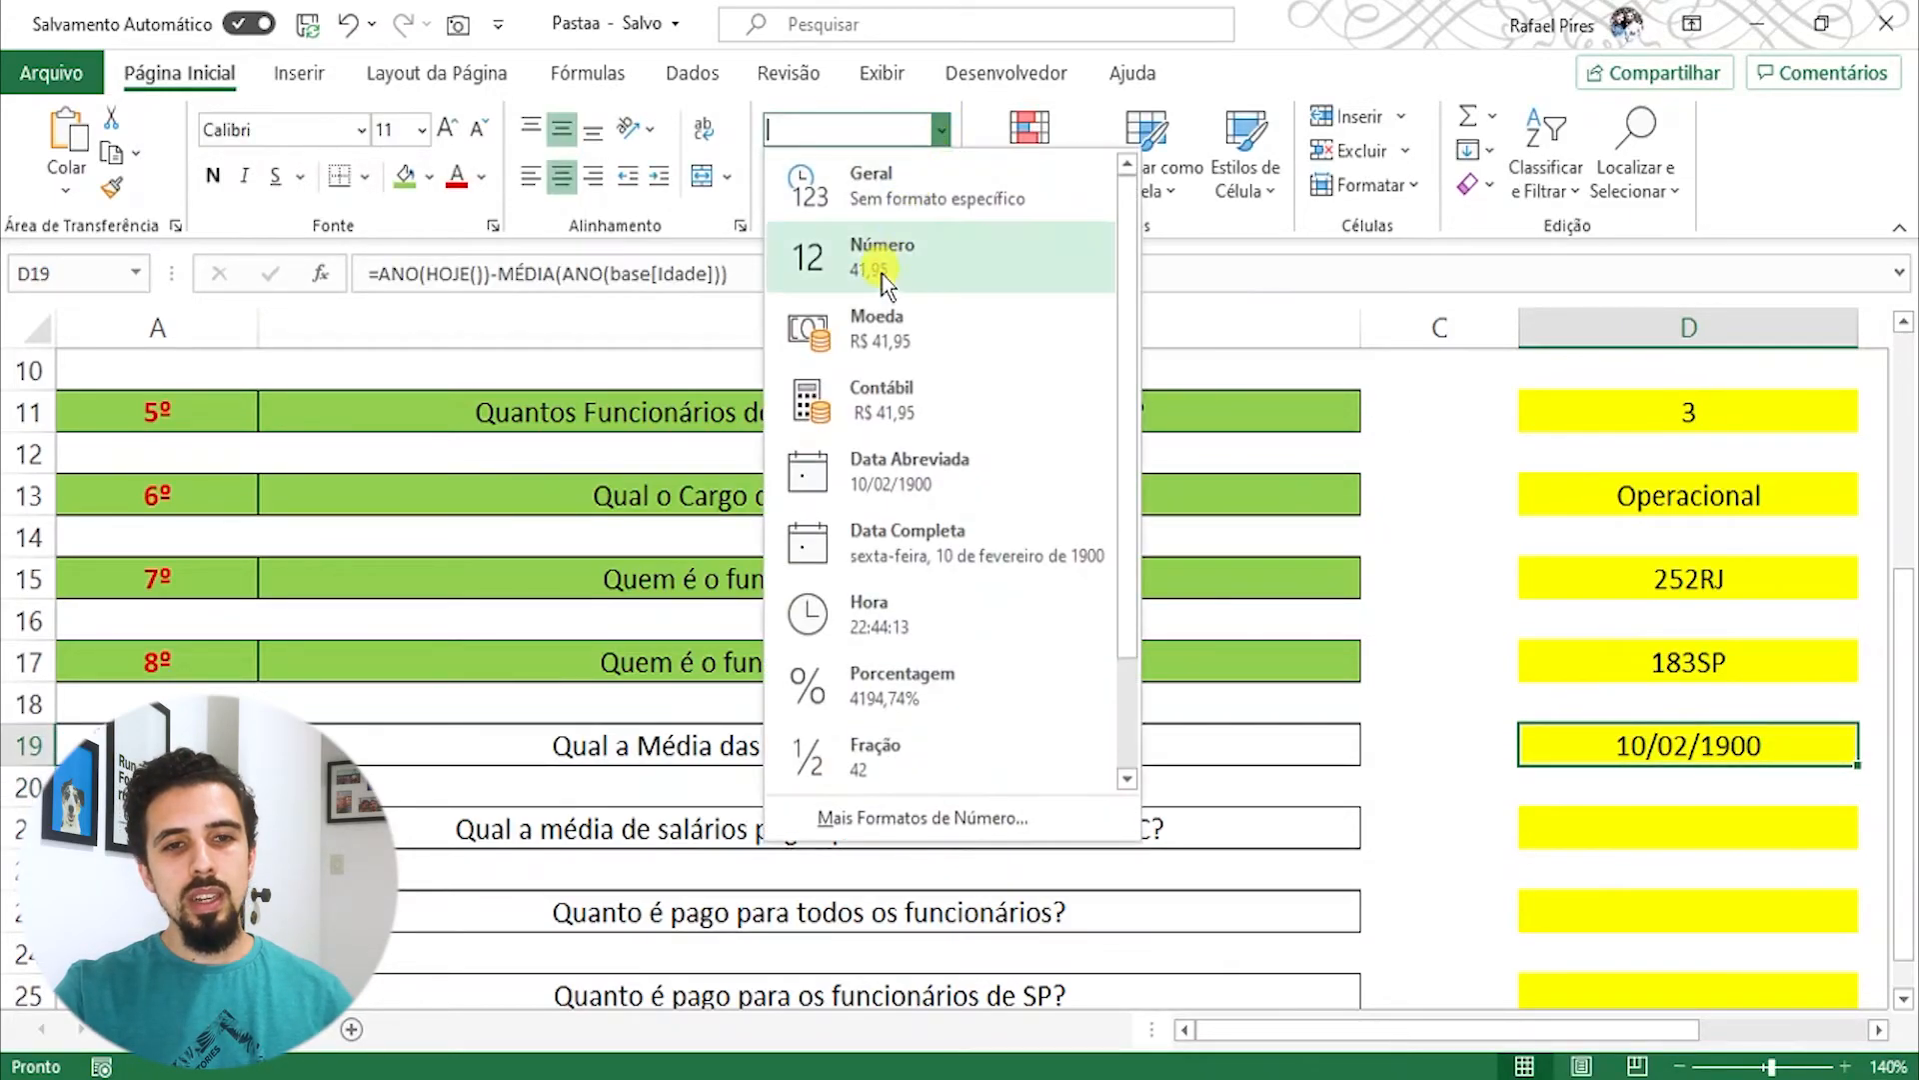
left_click(900, 254)
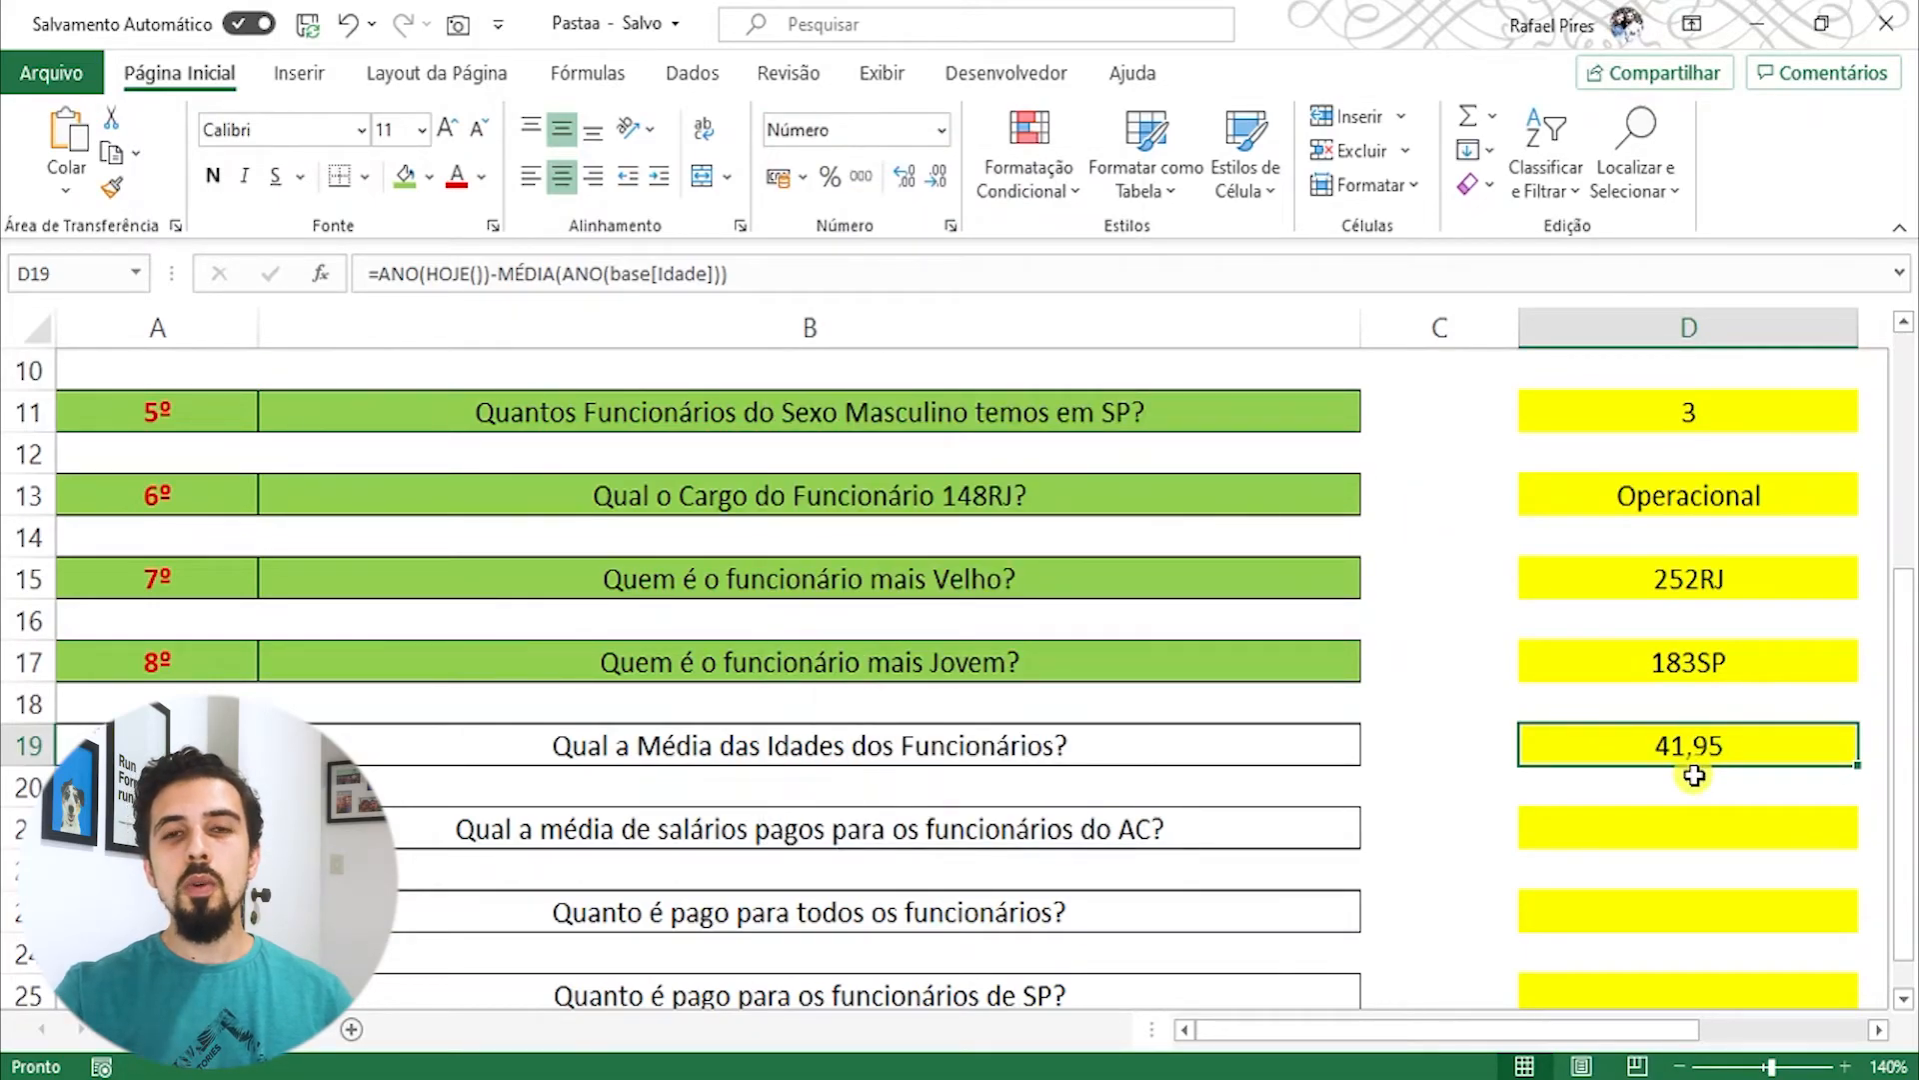
Step: Switch D19 to the Geral format and reduce its display to zero decimal places
left_click(943, 130)
left_click(911, 200)
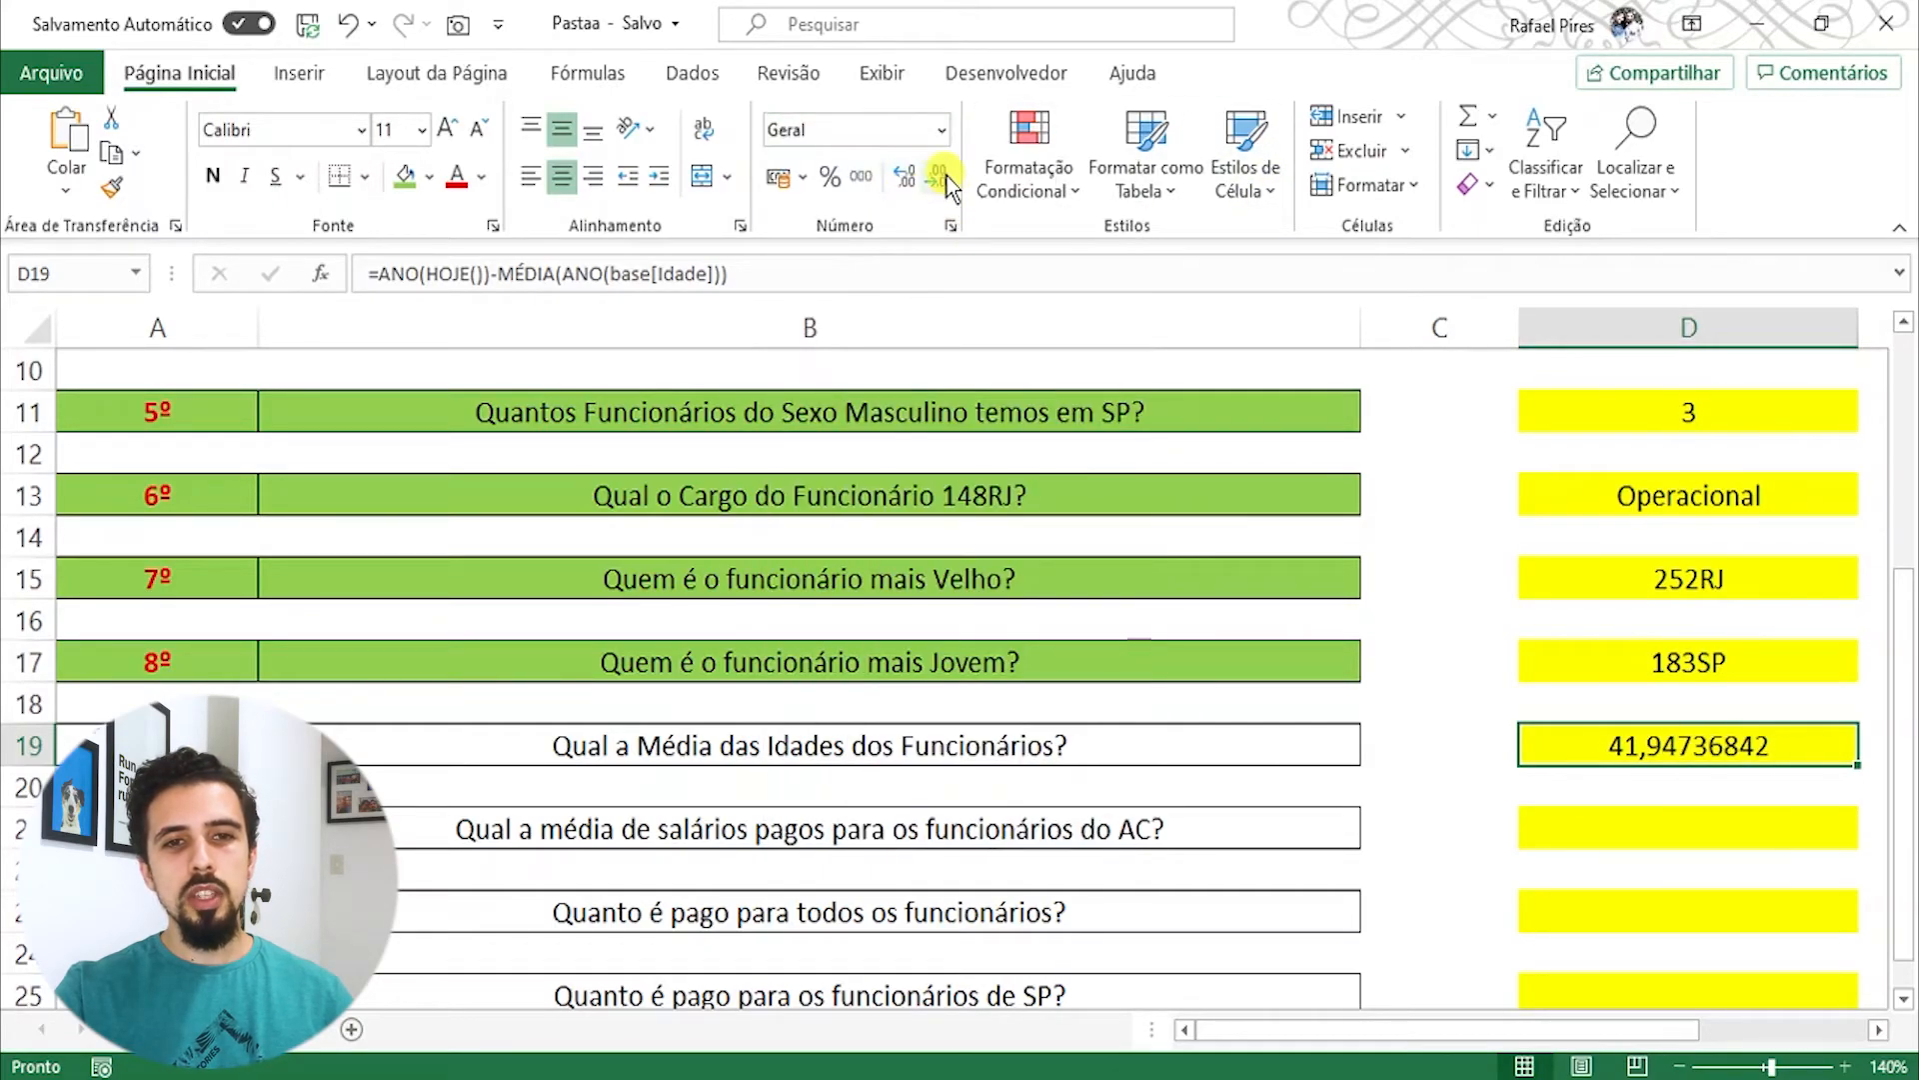
left_click(944, 174)
left_click(945, 174)
left_click(945, 174)
left_click(944, 174)
left_click(945, 174)
left_click(945, 174)
left_click(945, 174)
left_click(945, 174)
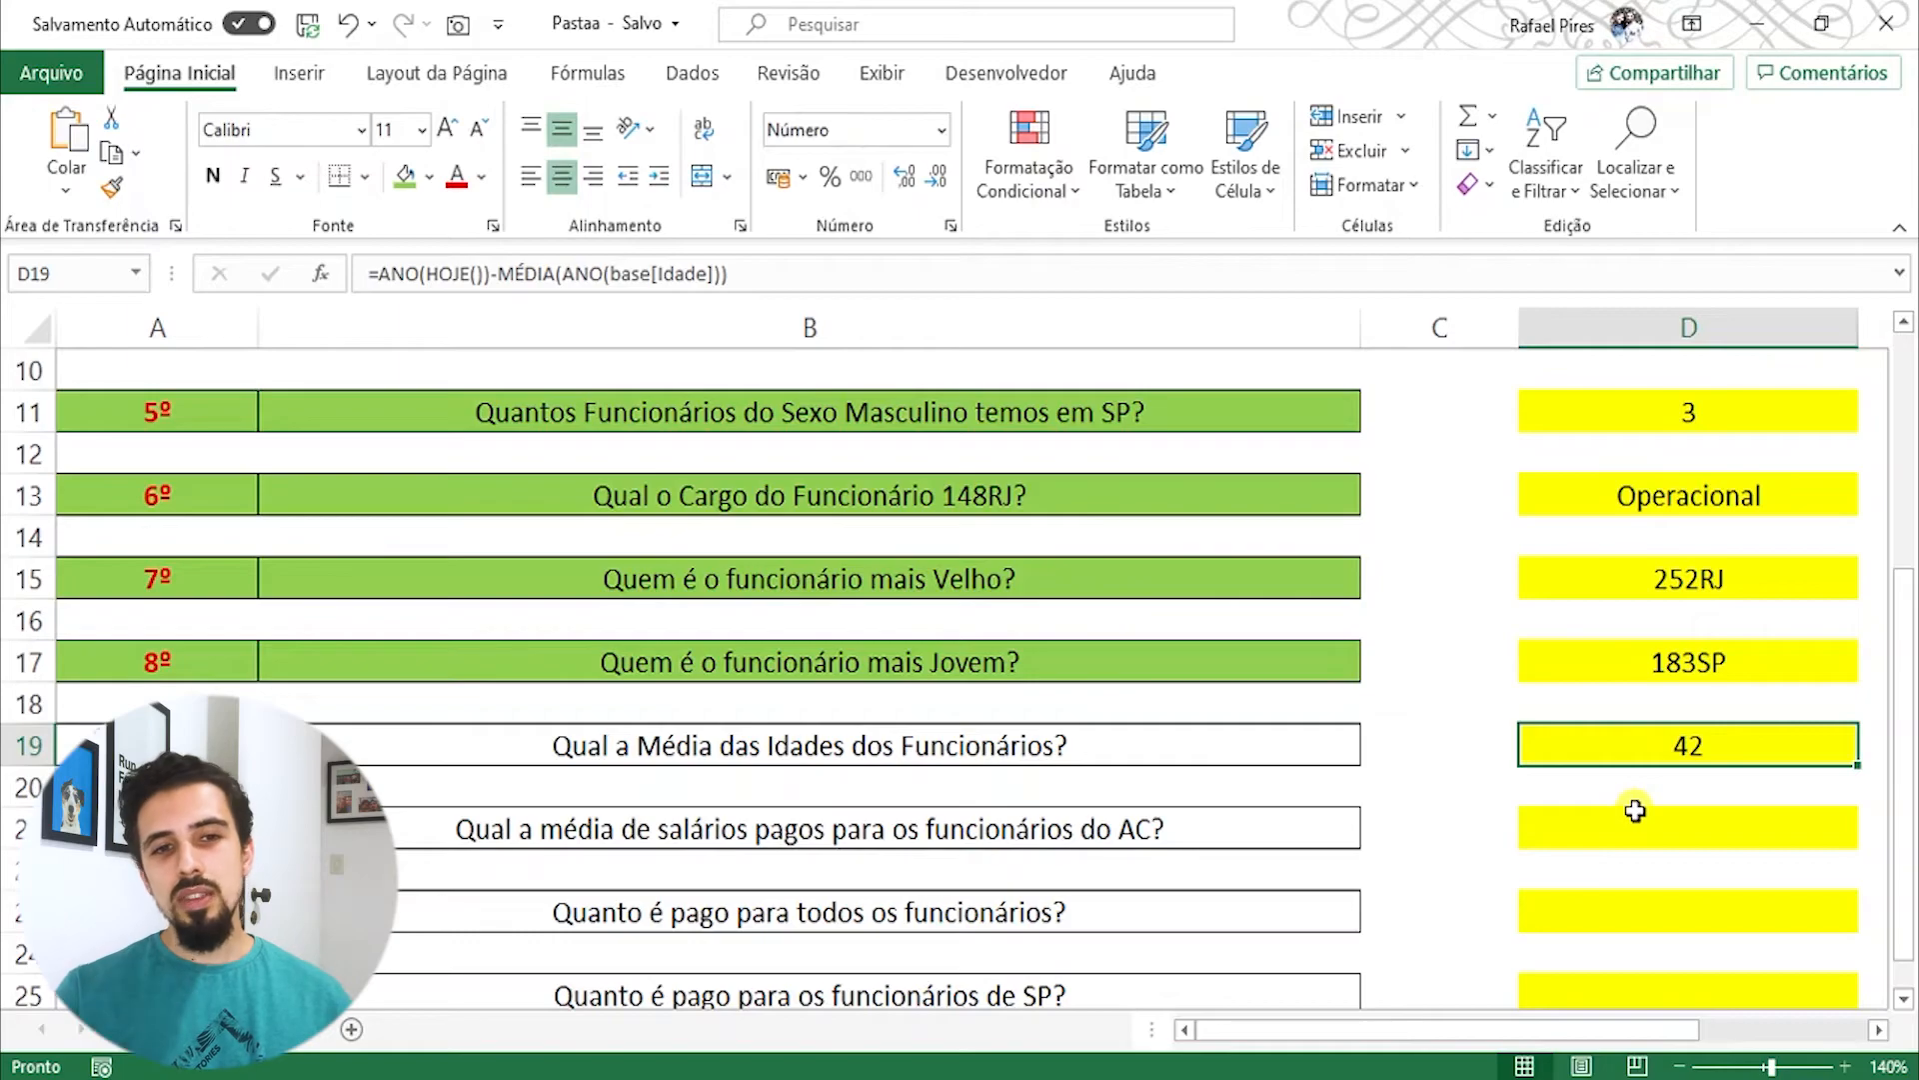
Step: Wrap D19's calculation in ARREDONDAR.PARA.CIMA with 0 digits to round the average age up to a whole number
left_click(376, 273)
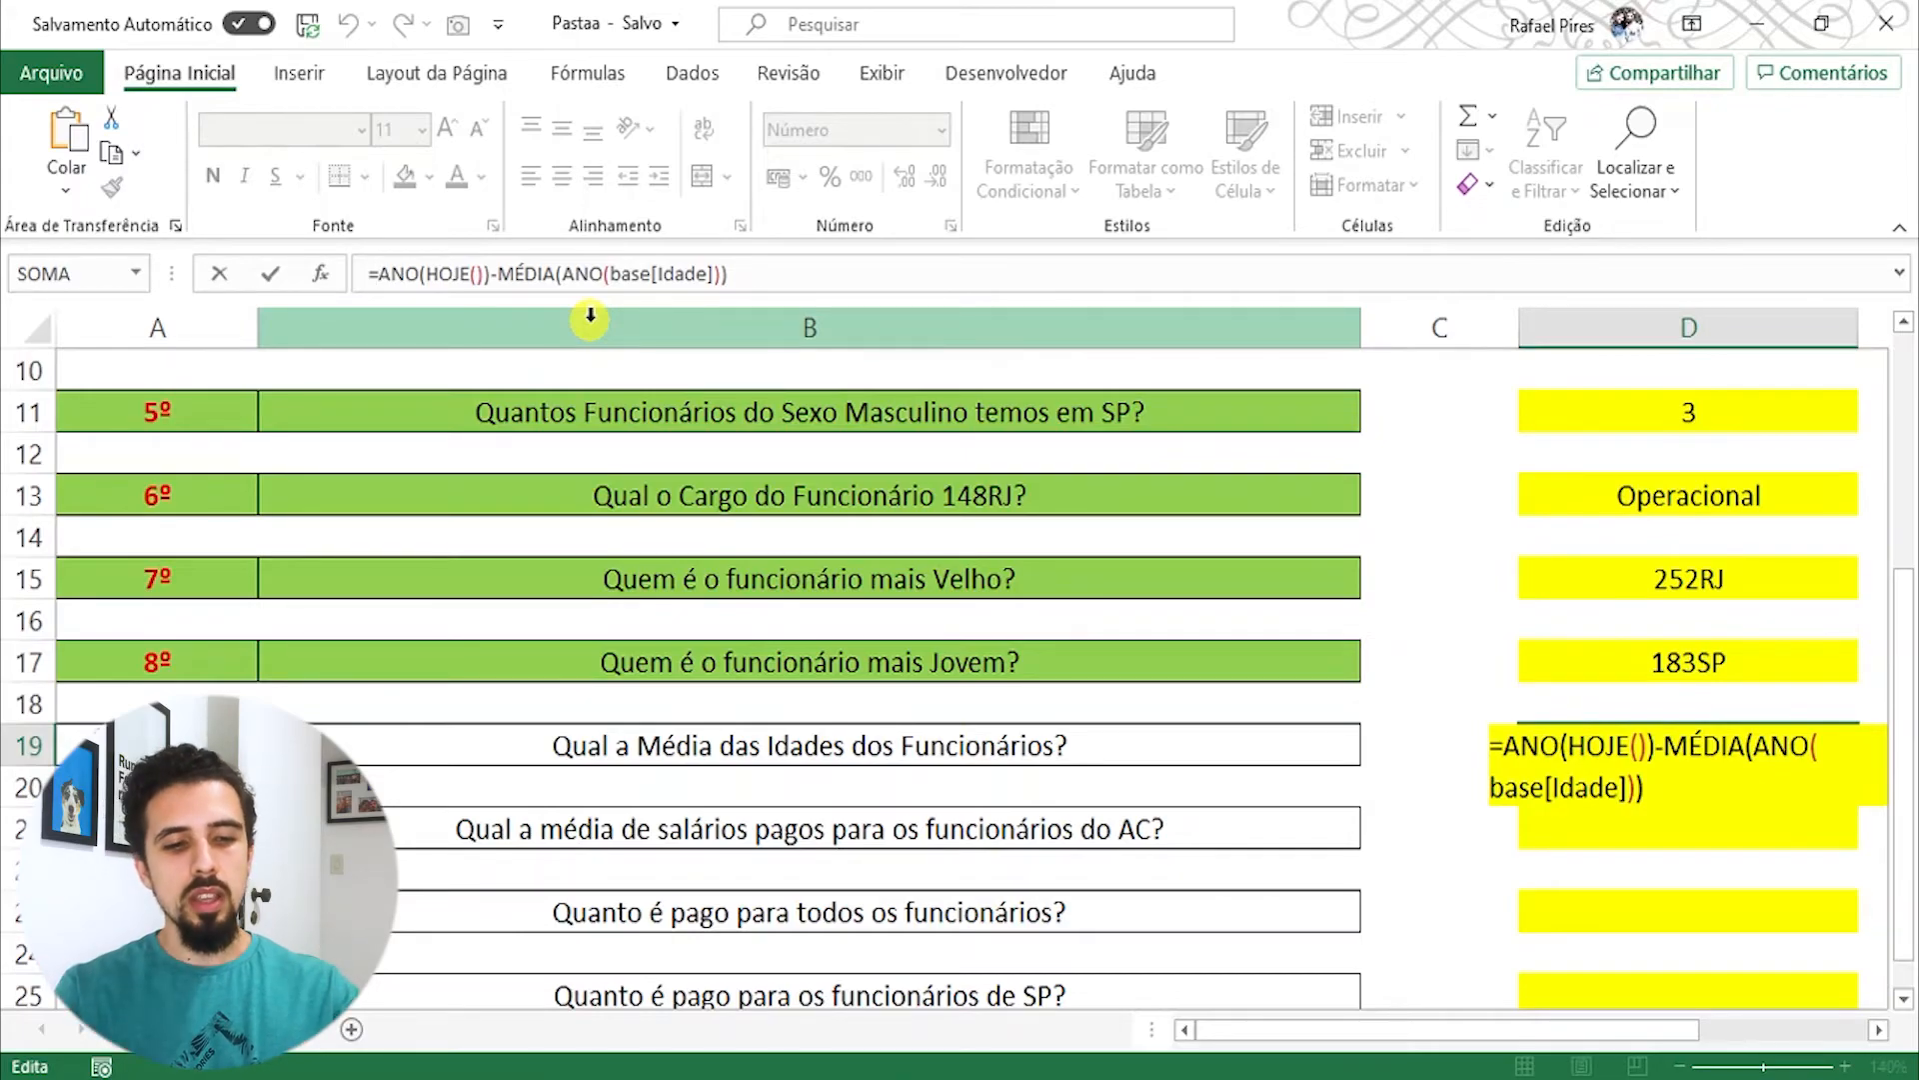
type("arre")
key("Down")
key("Down")
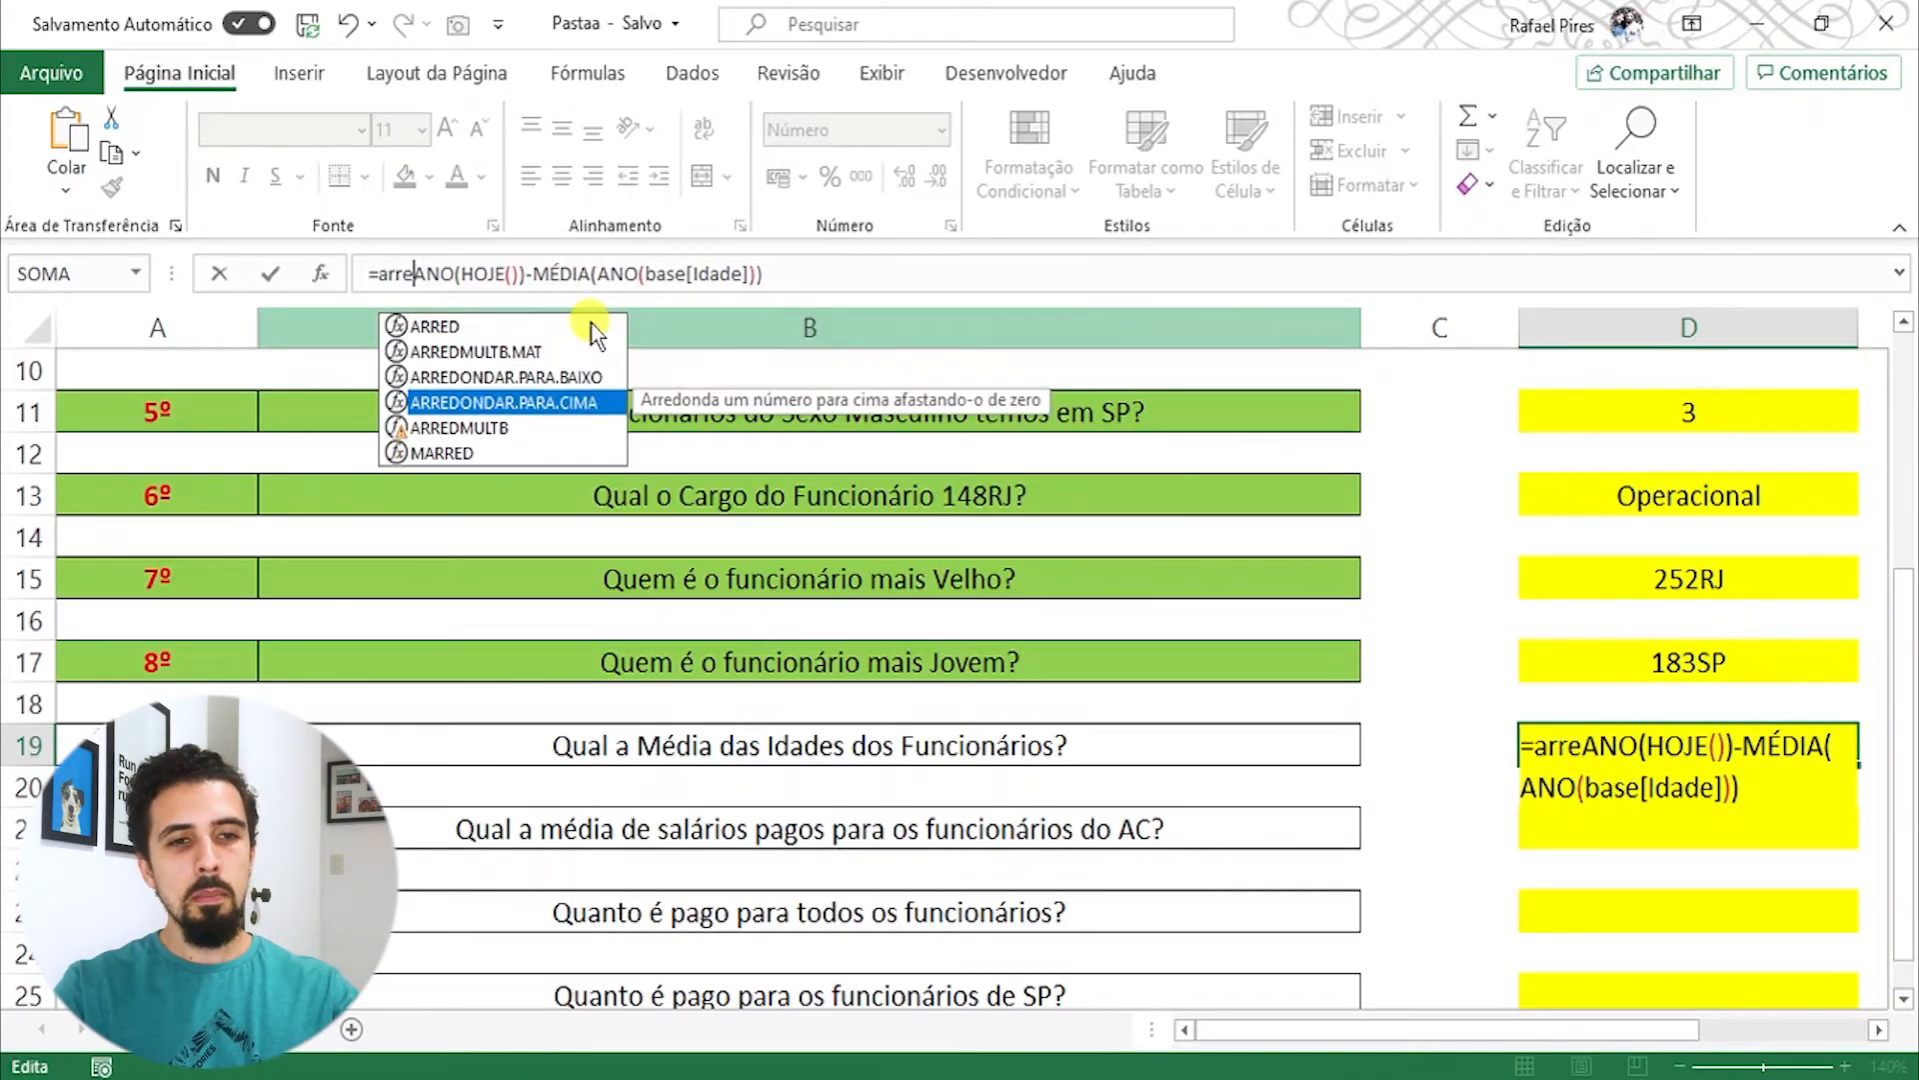
key("Tab")
left_click(966, 263)
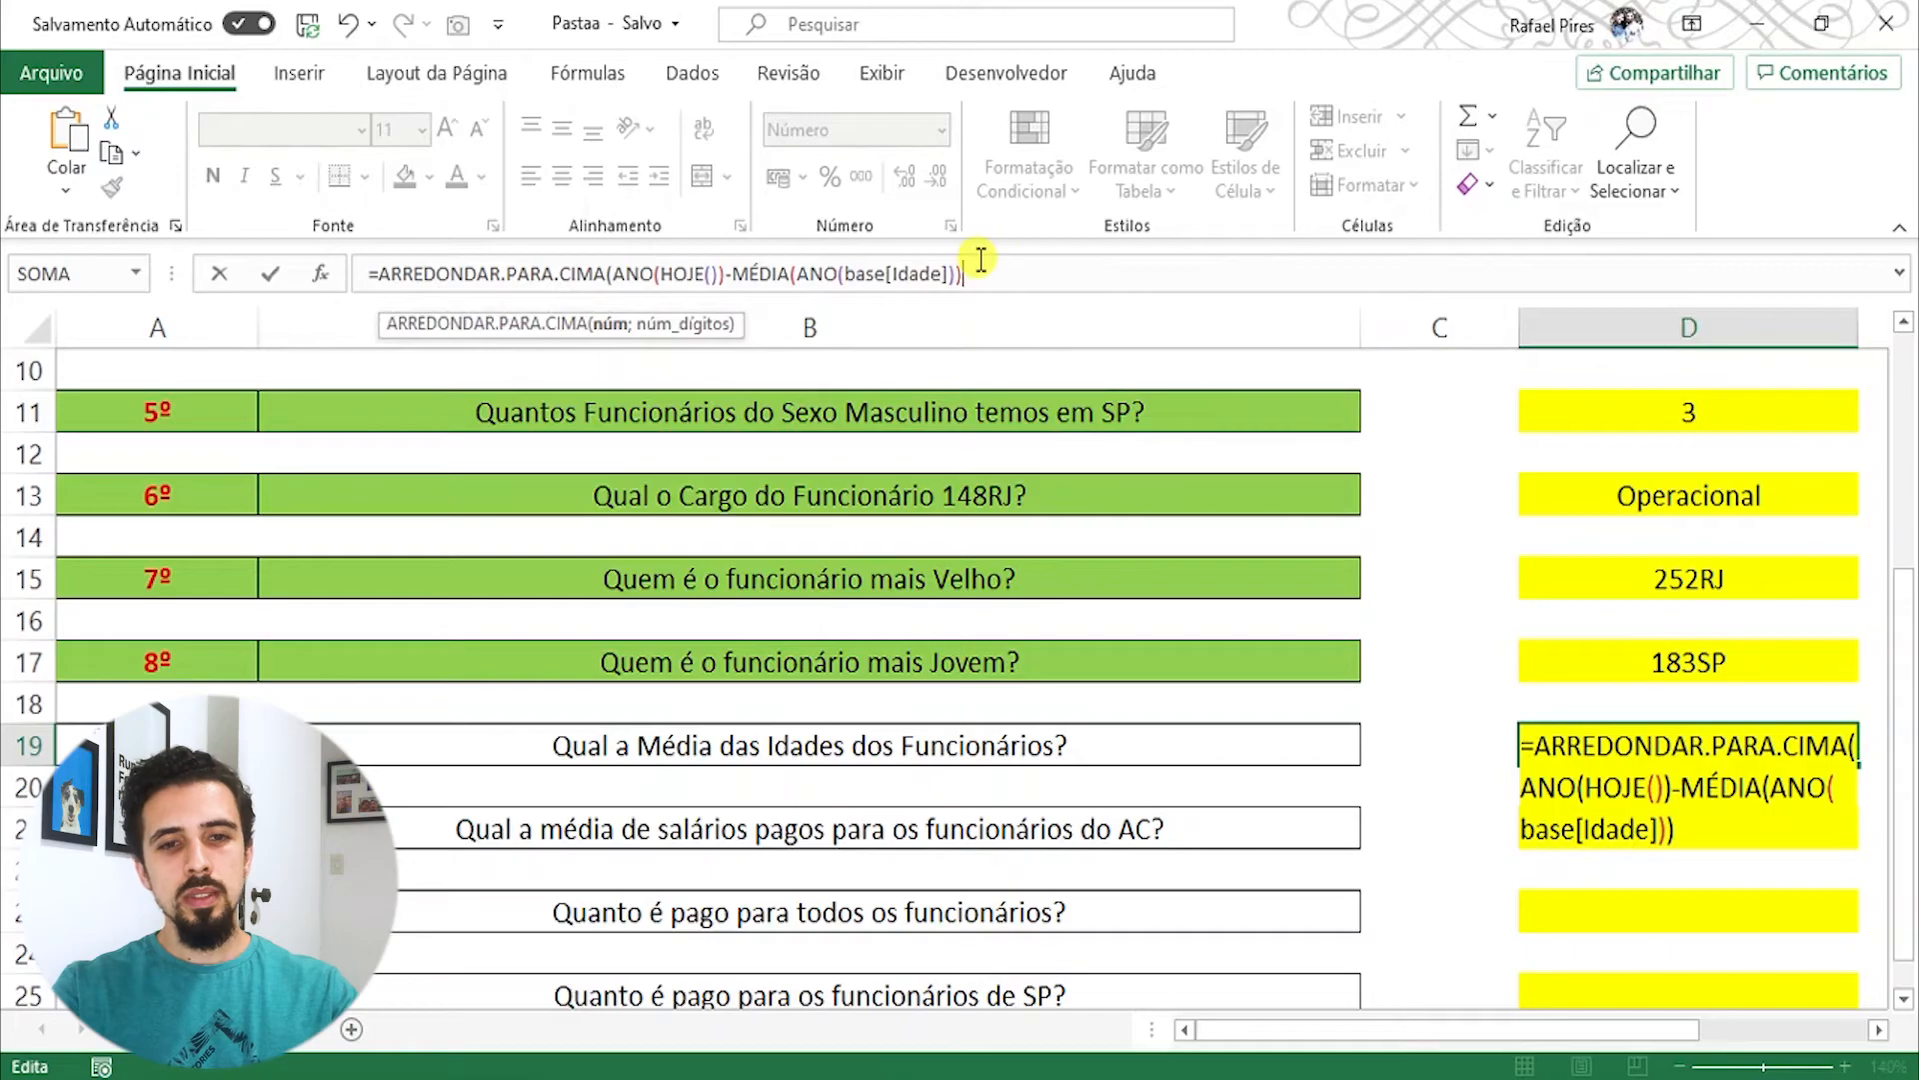
type(";")
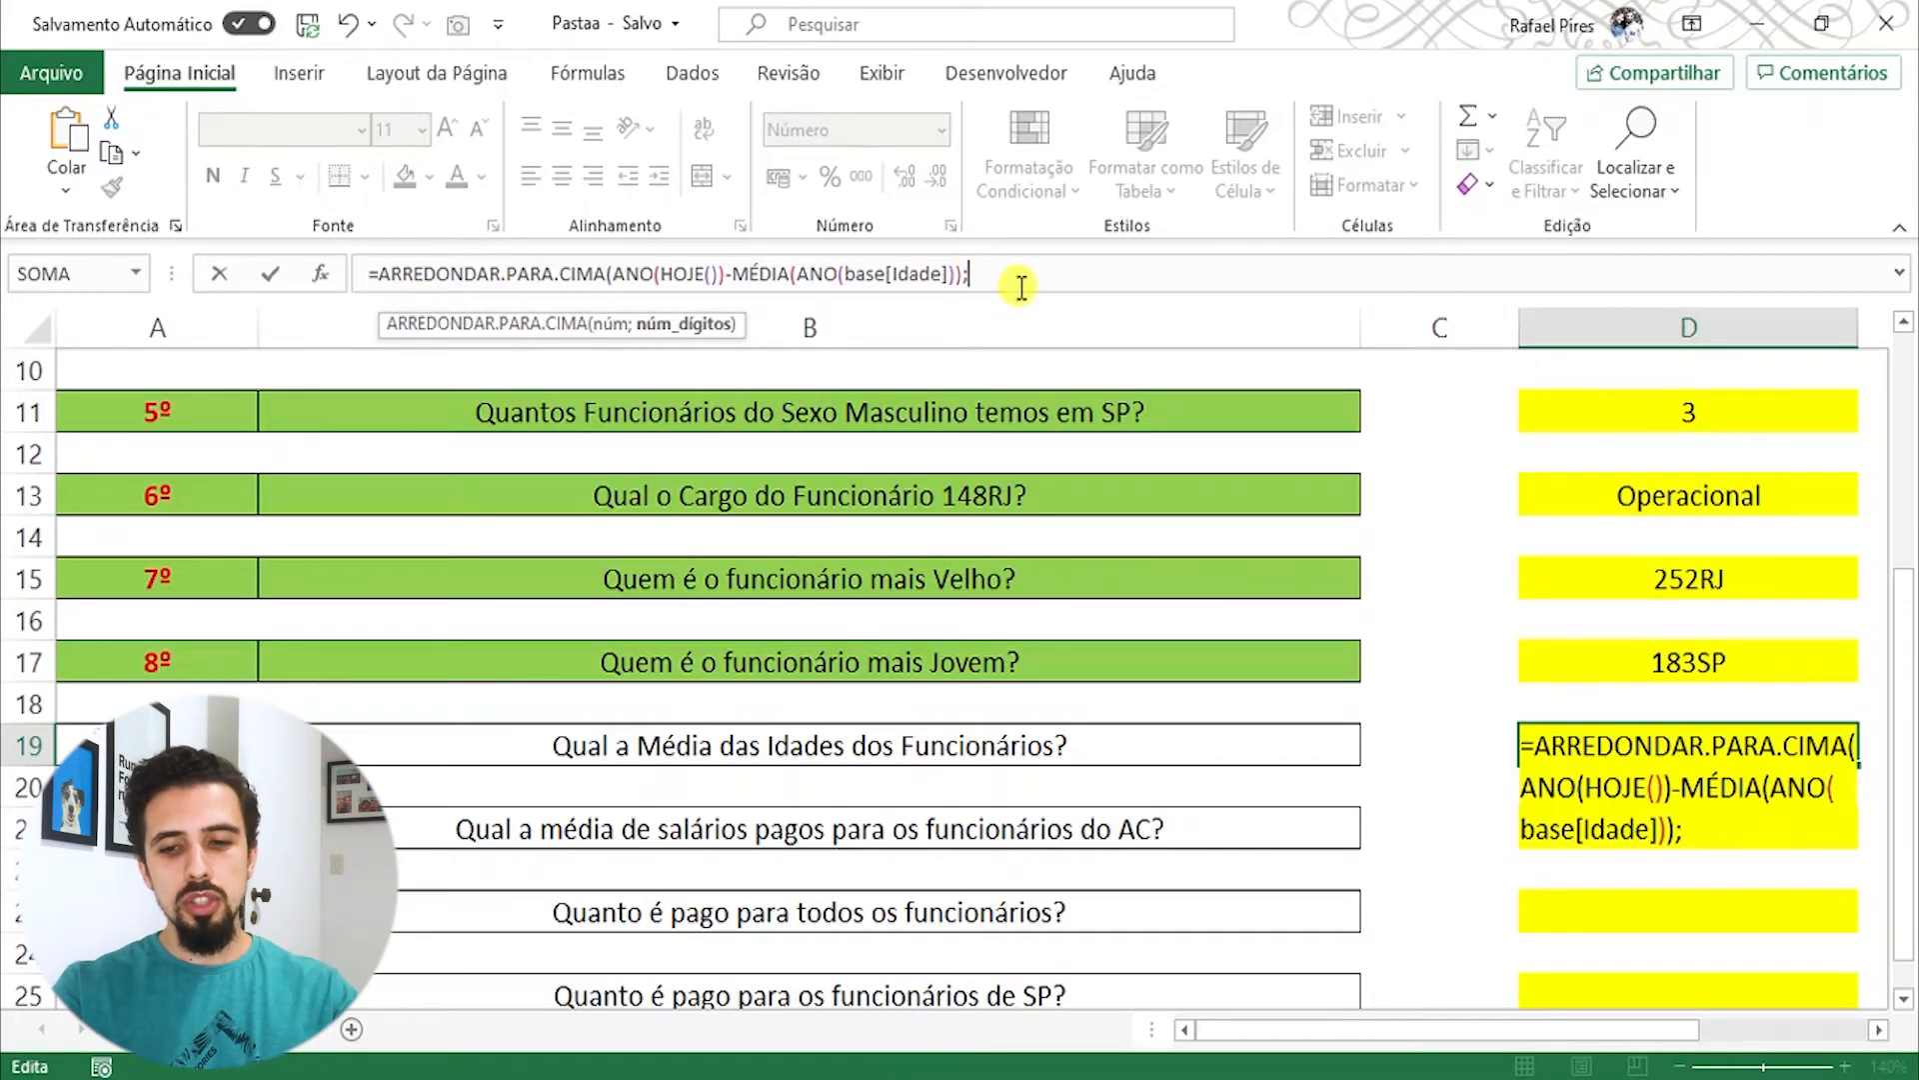
type("0")
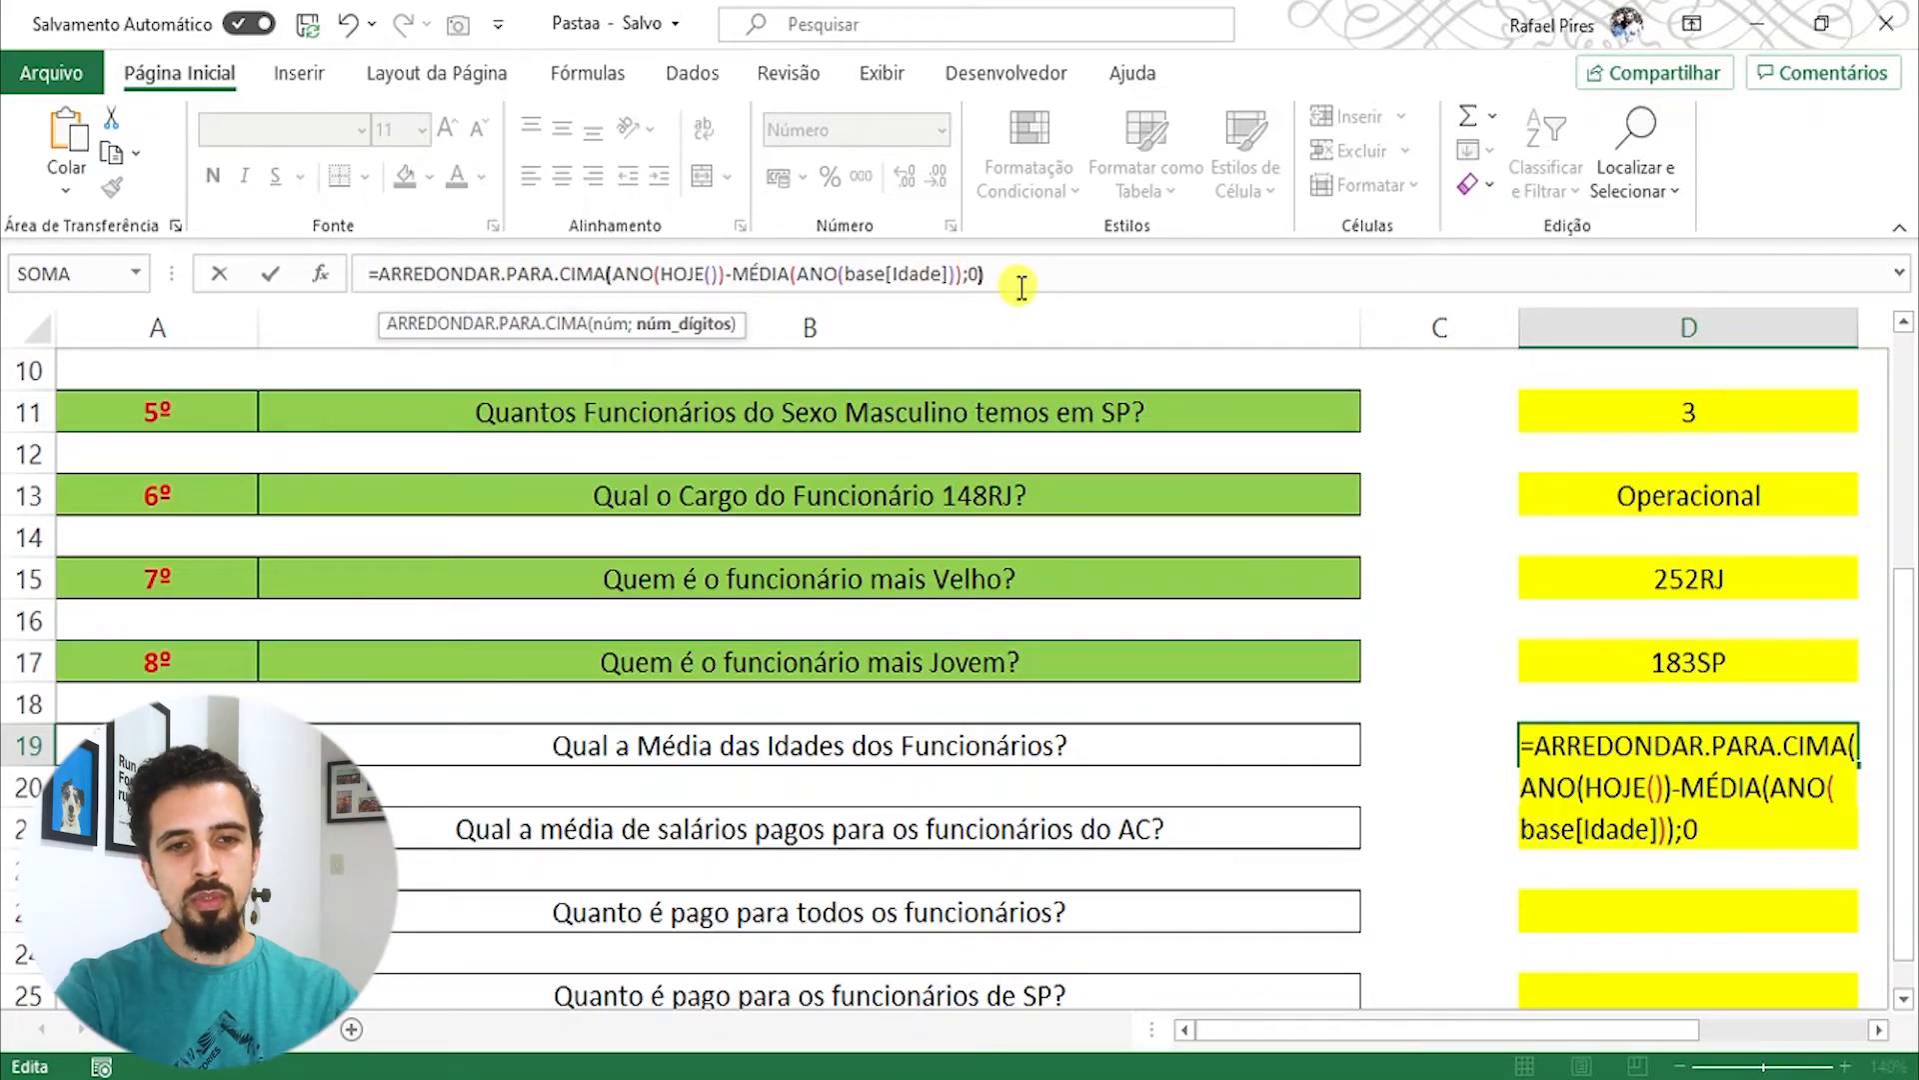
type(")")
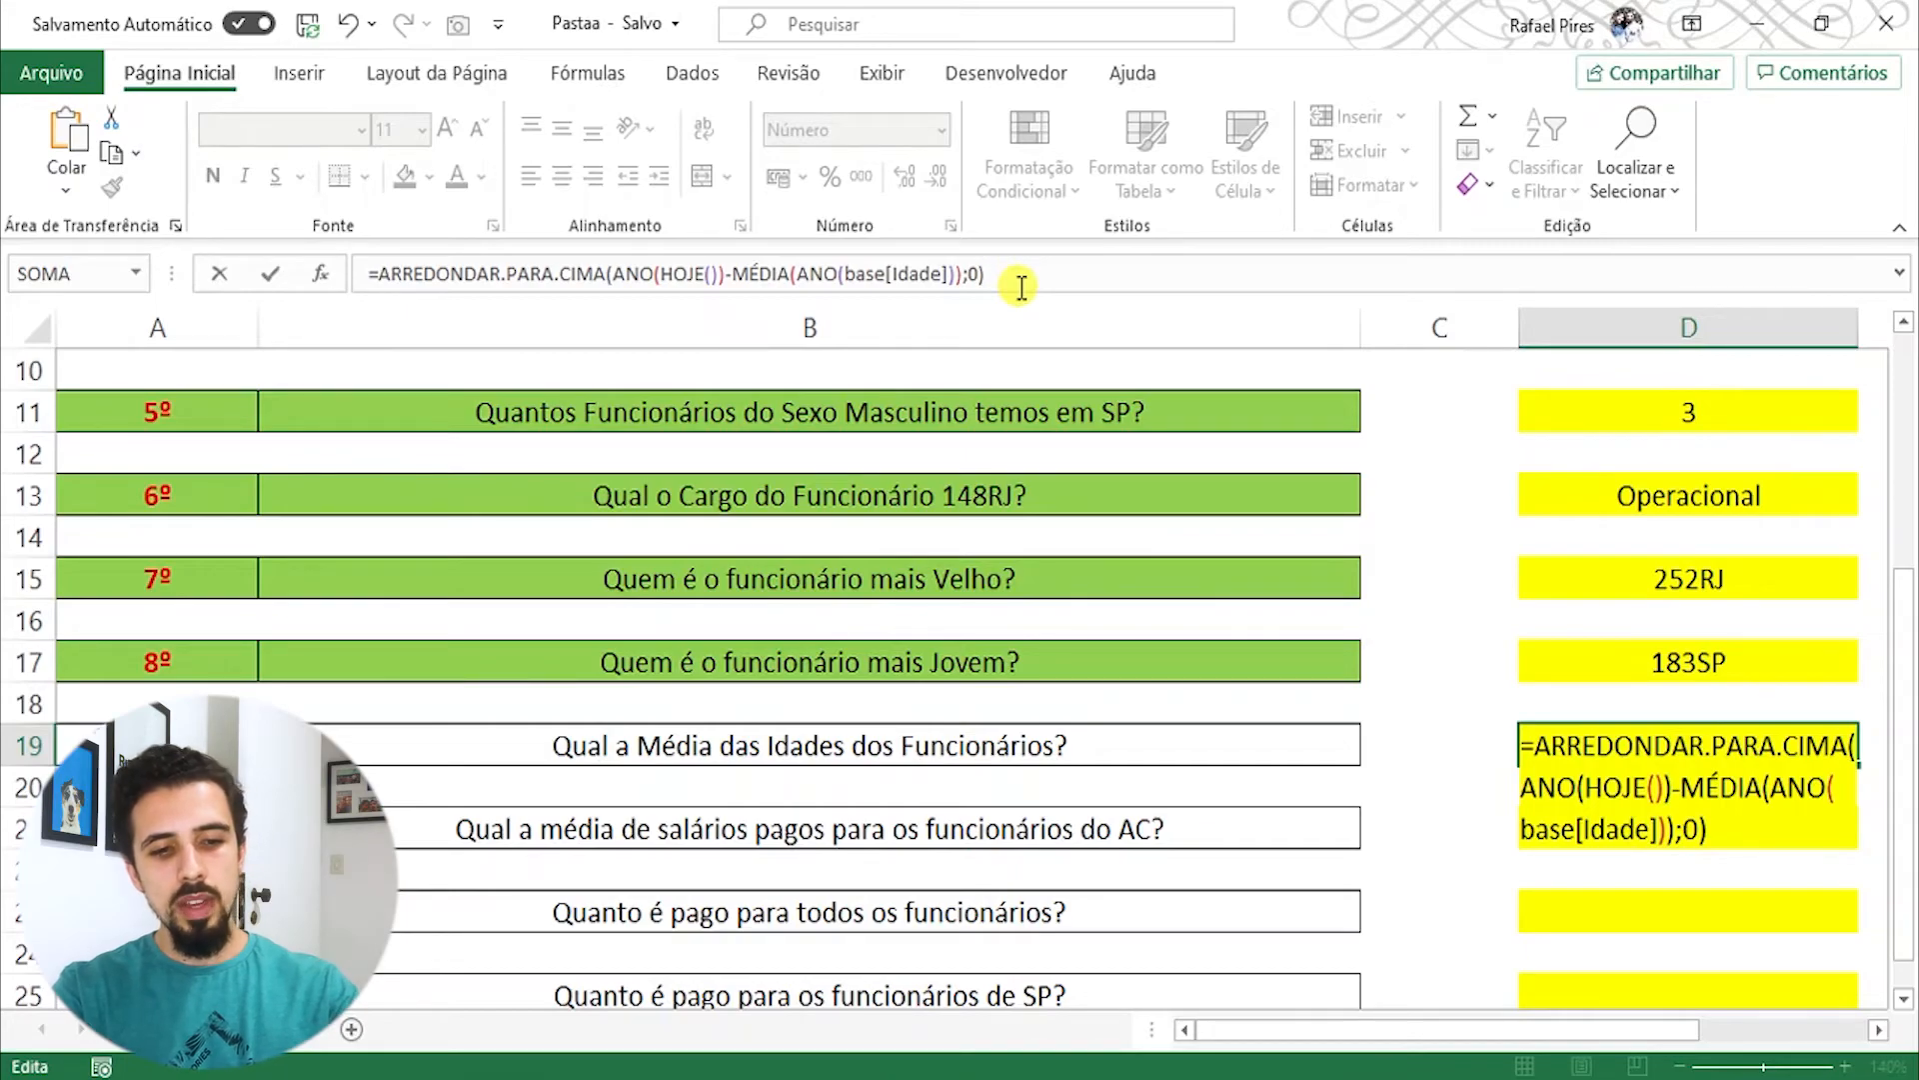
Step: Append &" Anos" to the rounded formula in D19 and commit it
type("&")
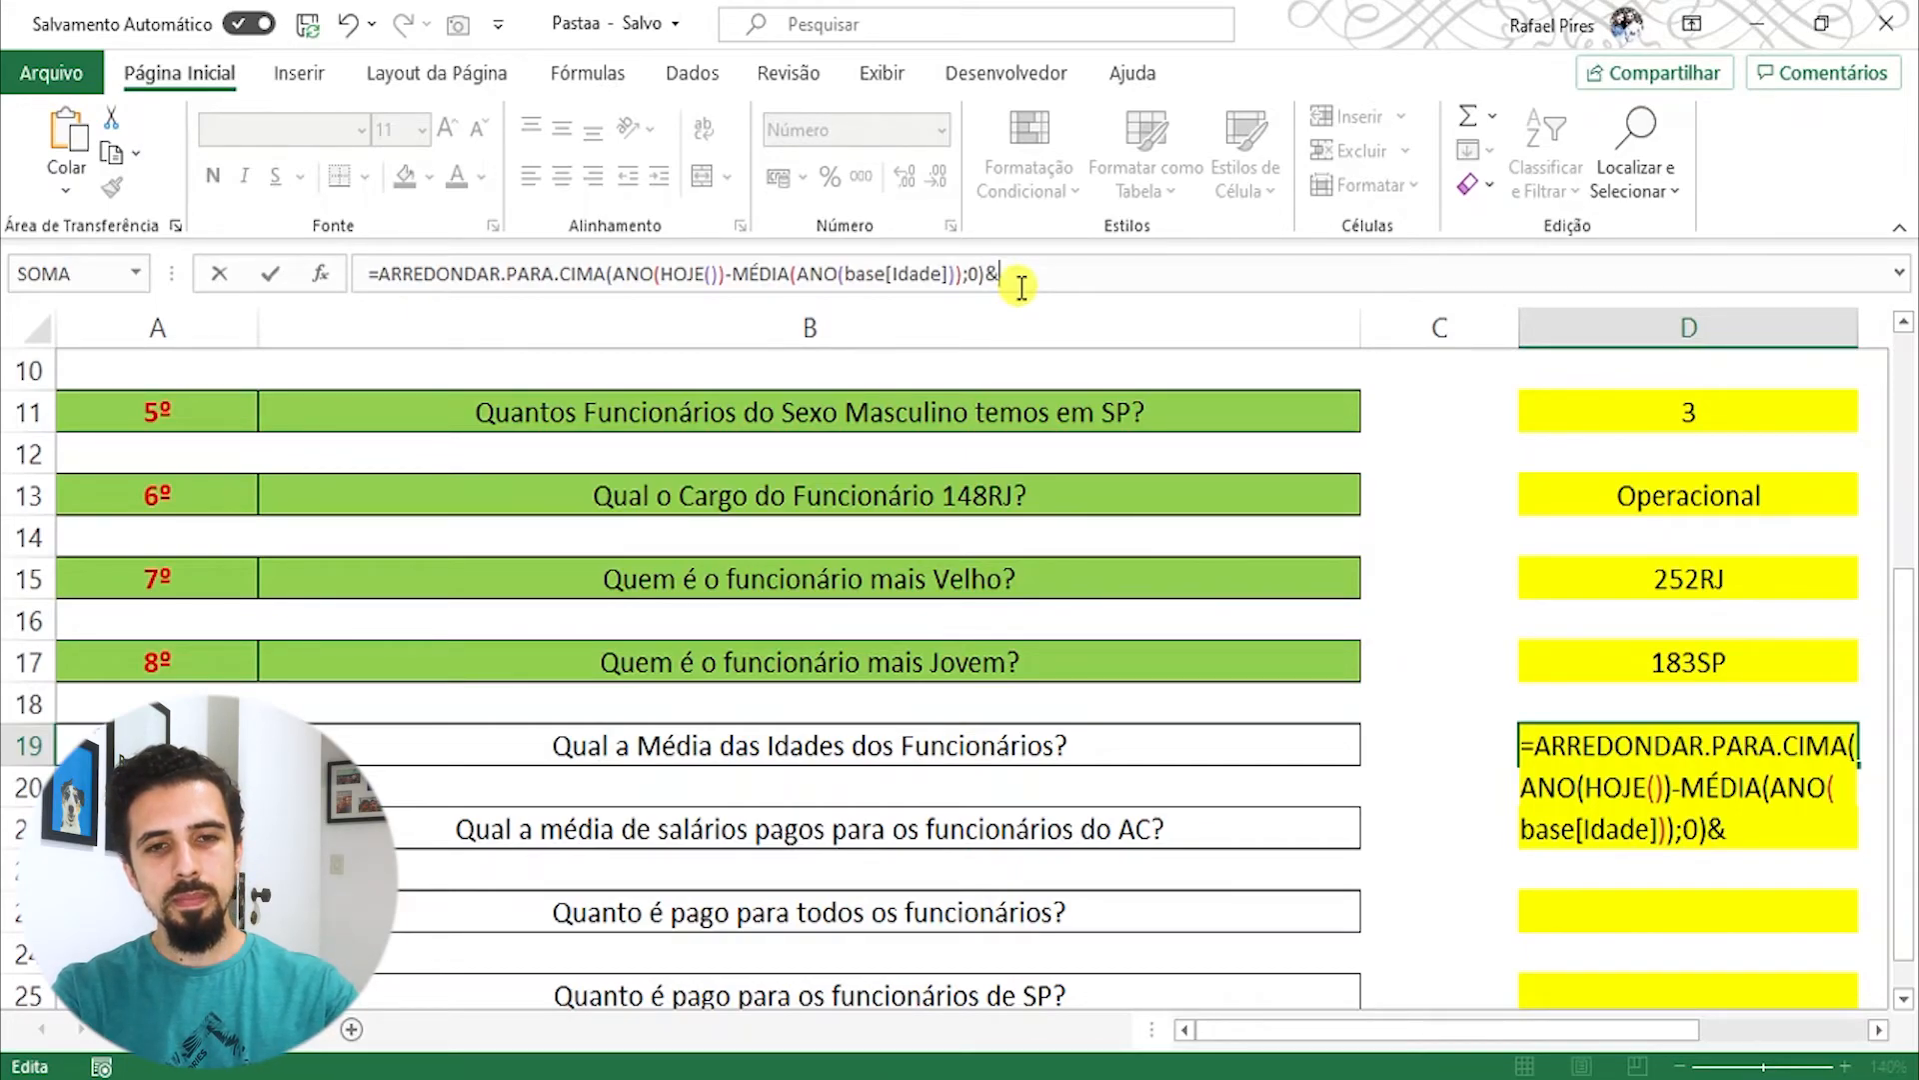
type("\" Anos\"")
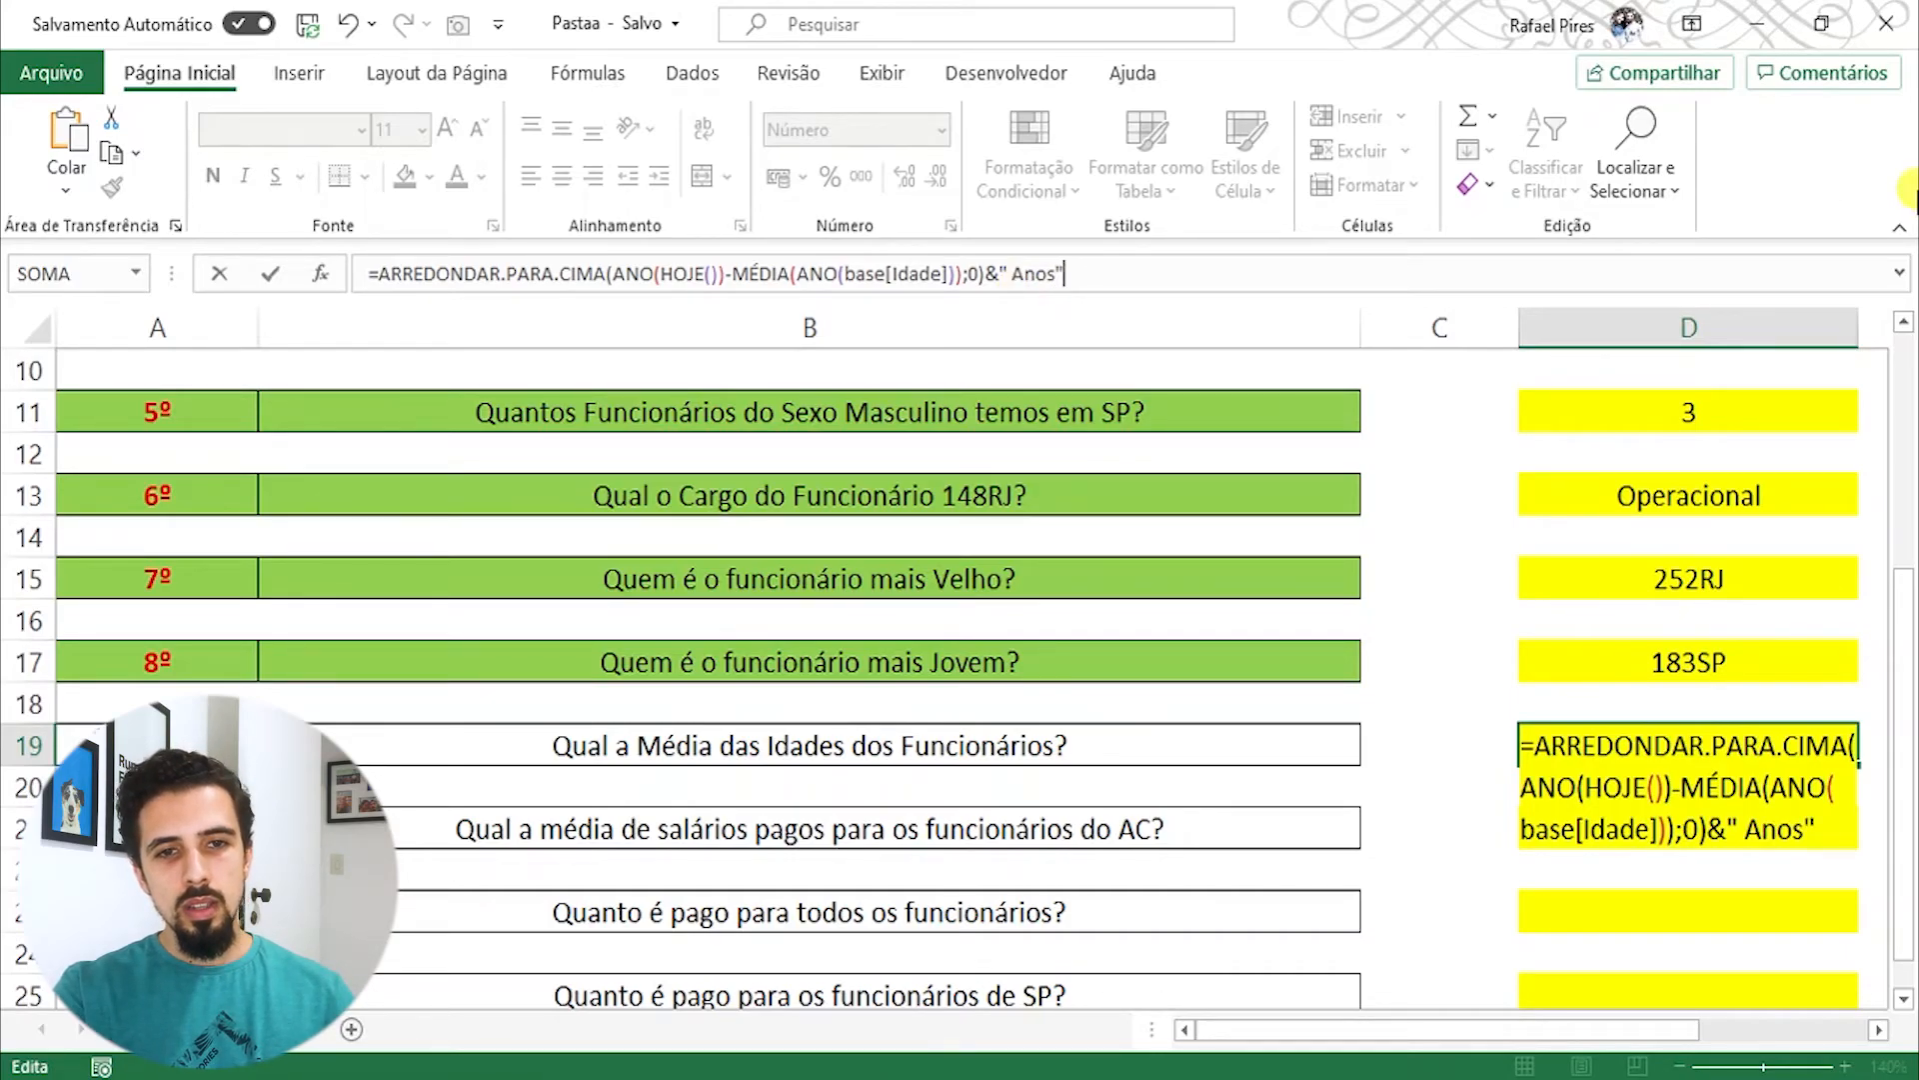
key("Return")
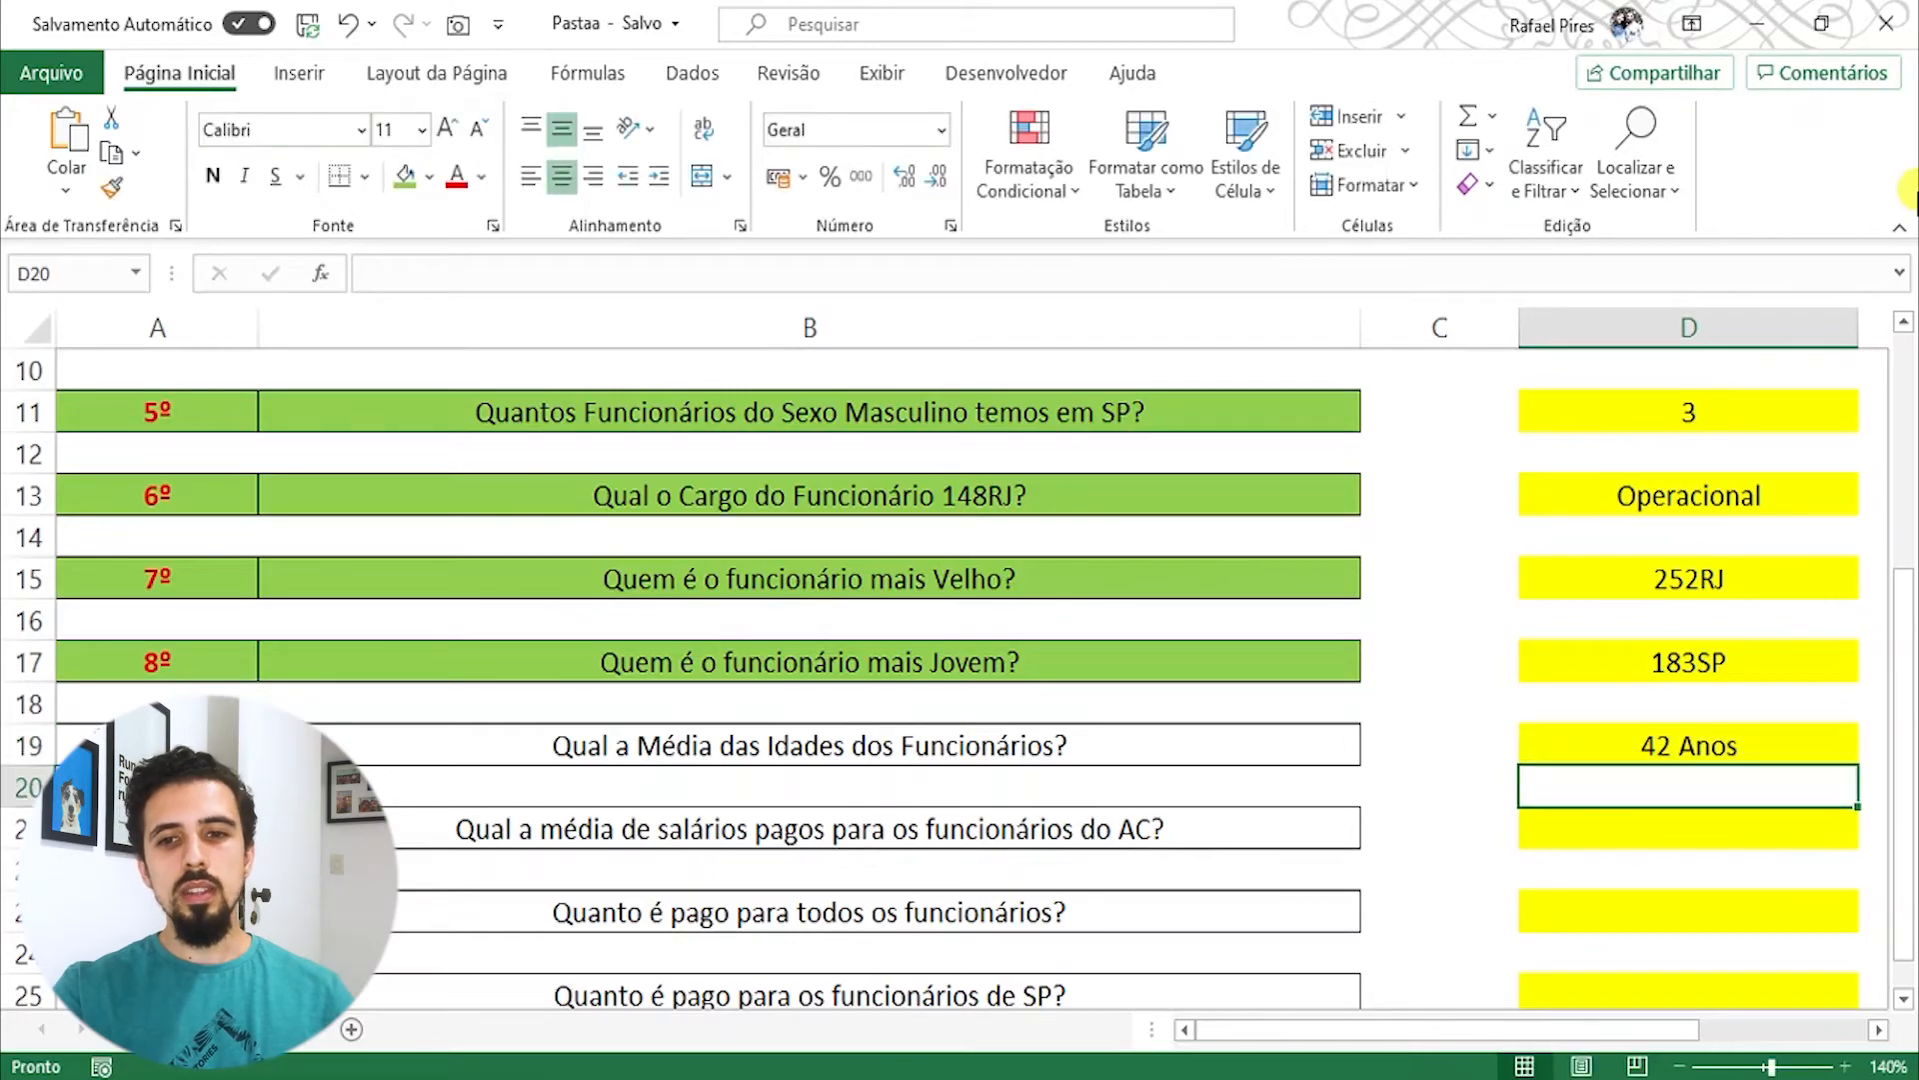
Step: Fill the 9º question row, A19:B19, with green
left_click(1599, 740)
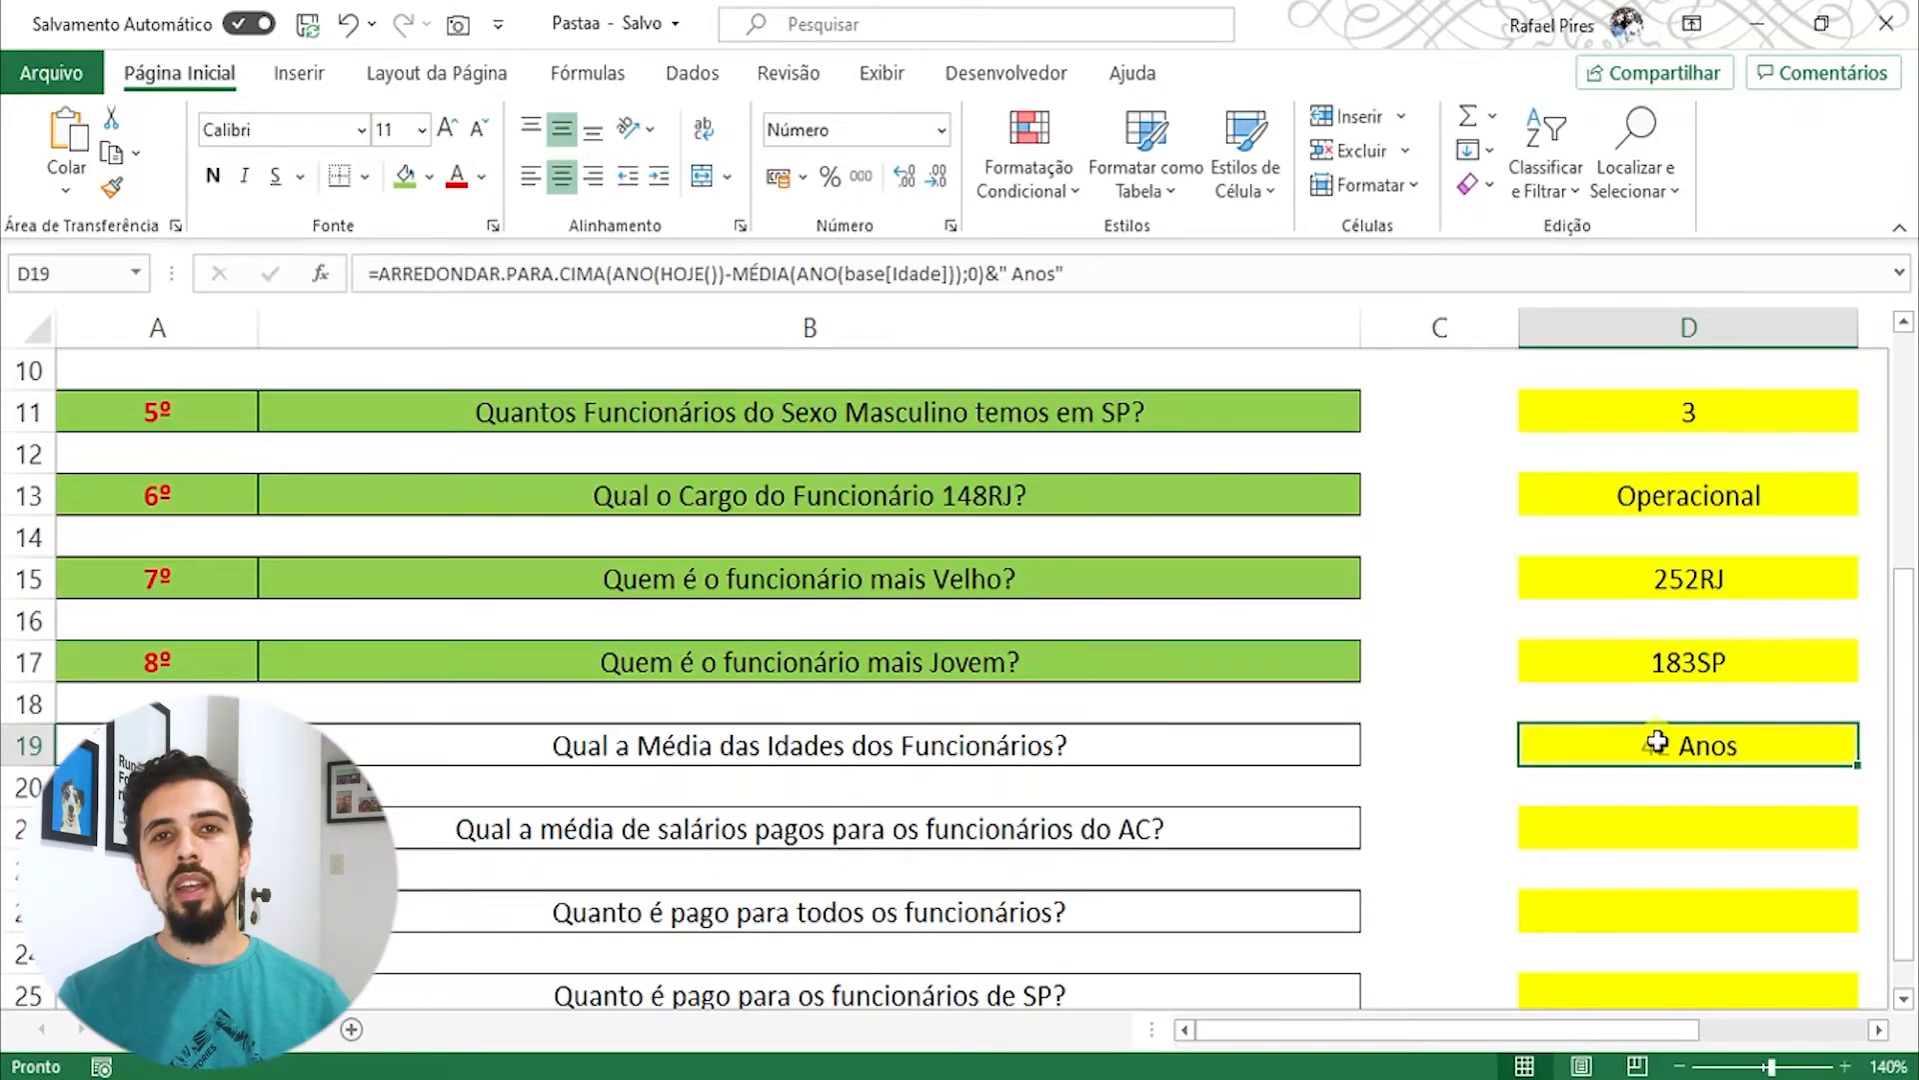
left_click_drag(150, 744, 343, 740)
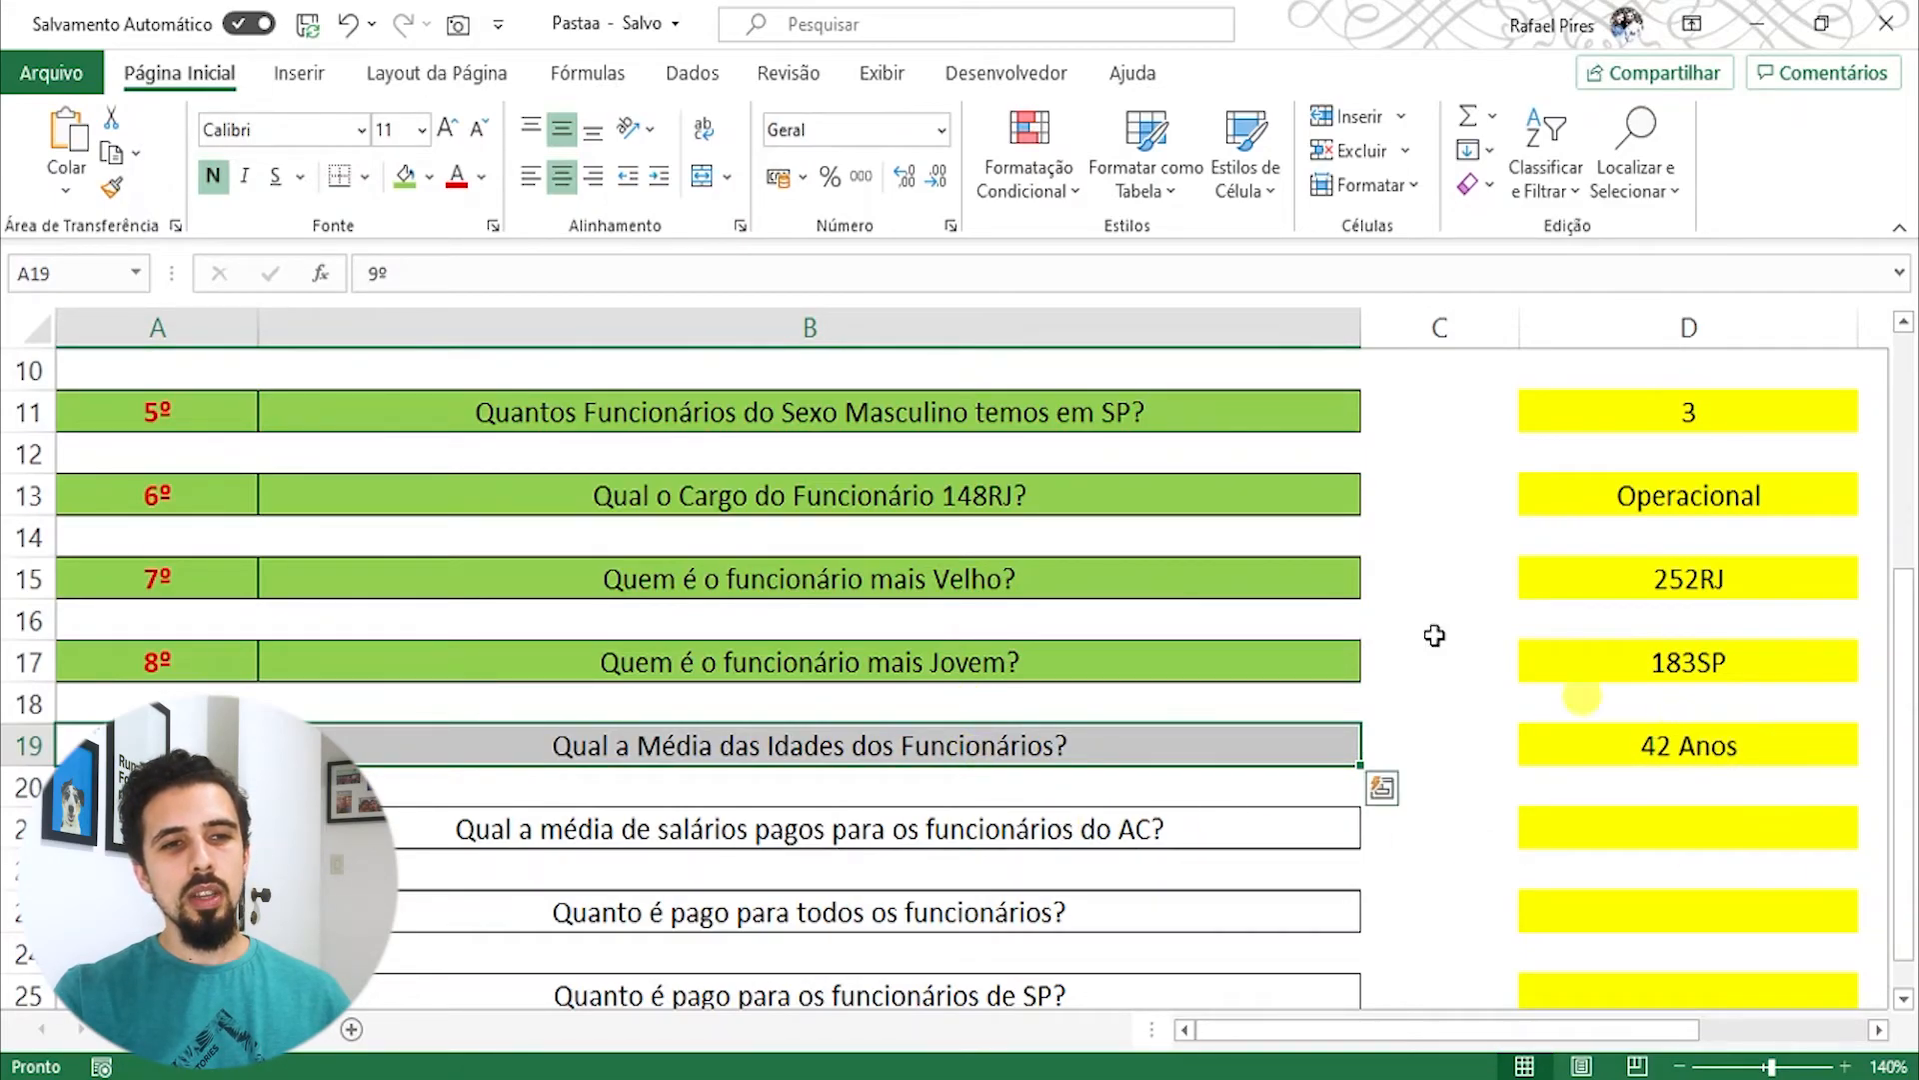
left_click(404, 182)
left_click(1574, 747)
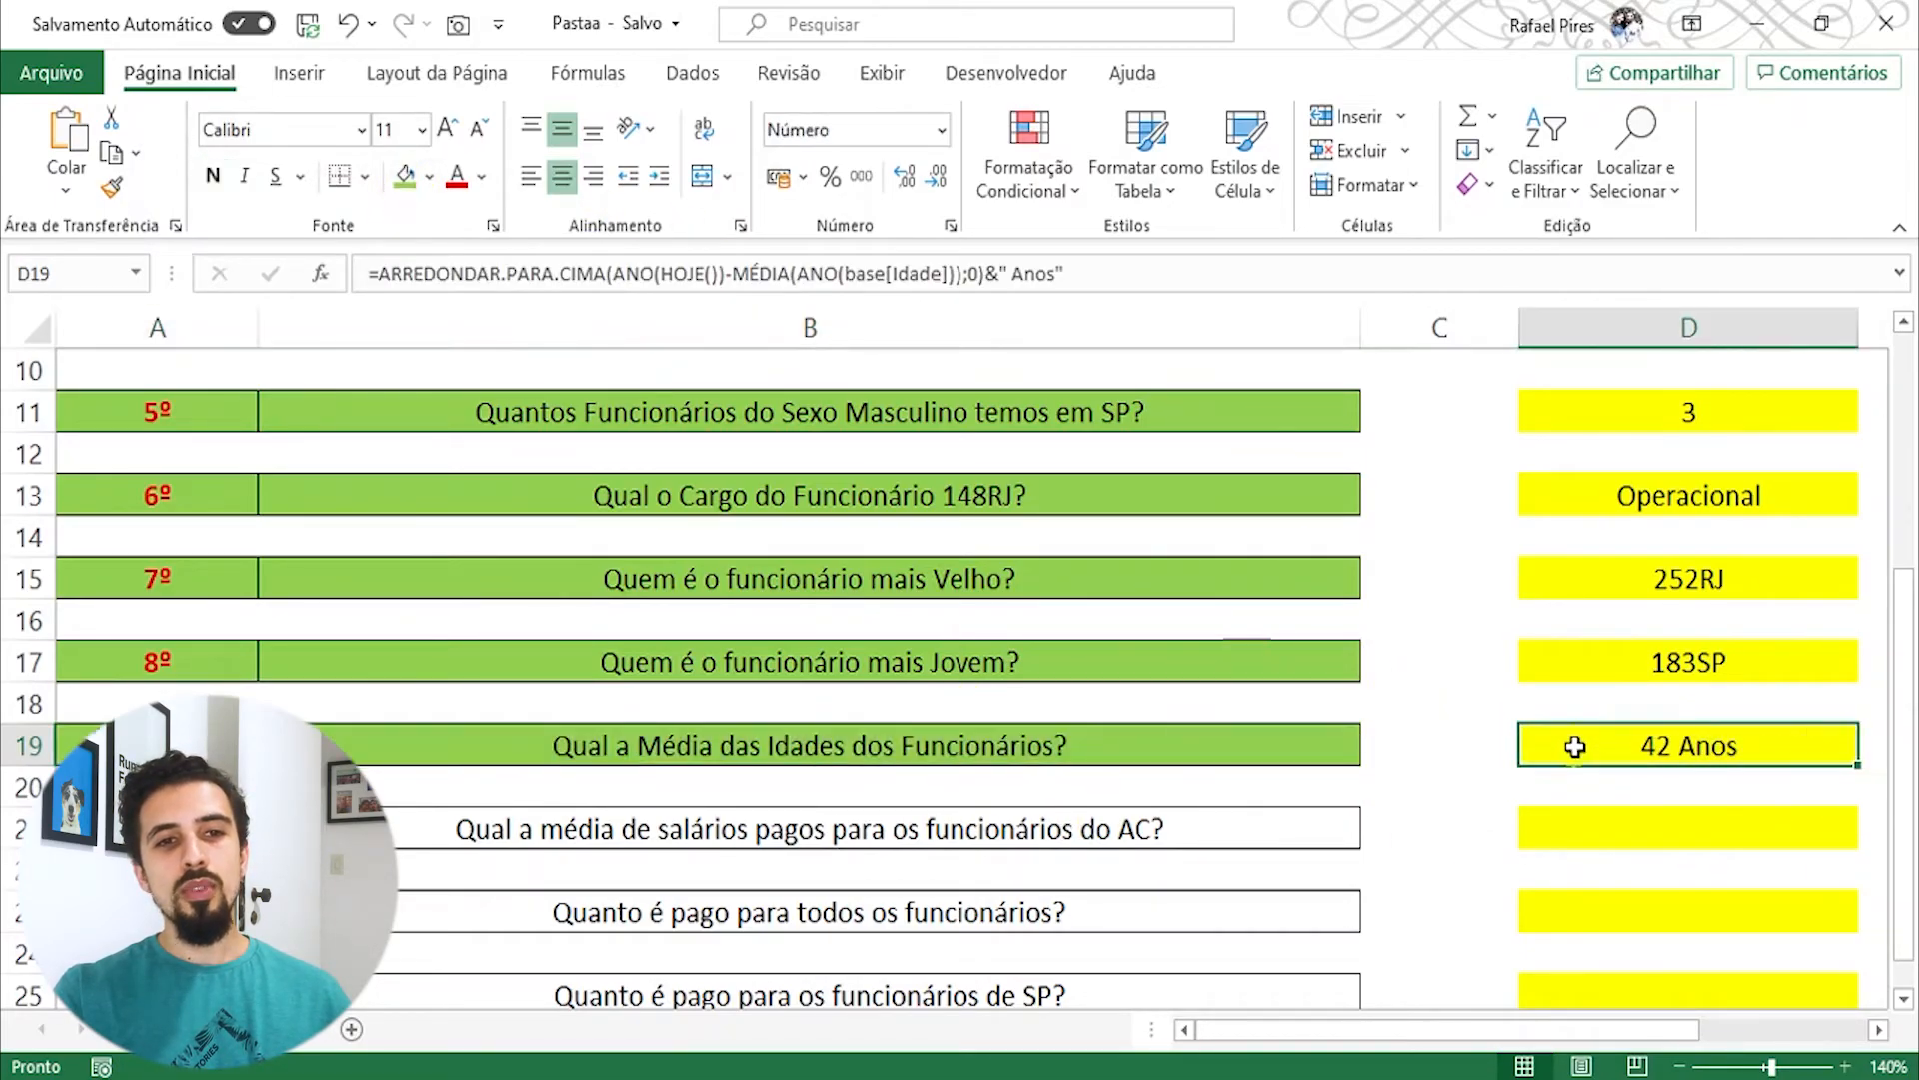
Step: Start a MÉDIASE formula in D21 for the question about the average salary paid to AC employees
left_click(540, 829)
scroll(530, 790, "down", 1)
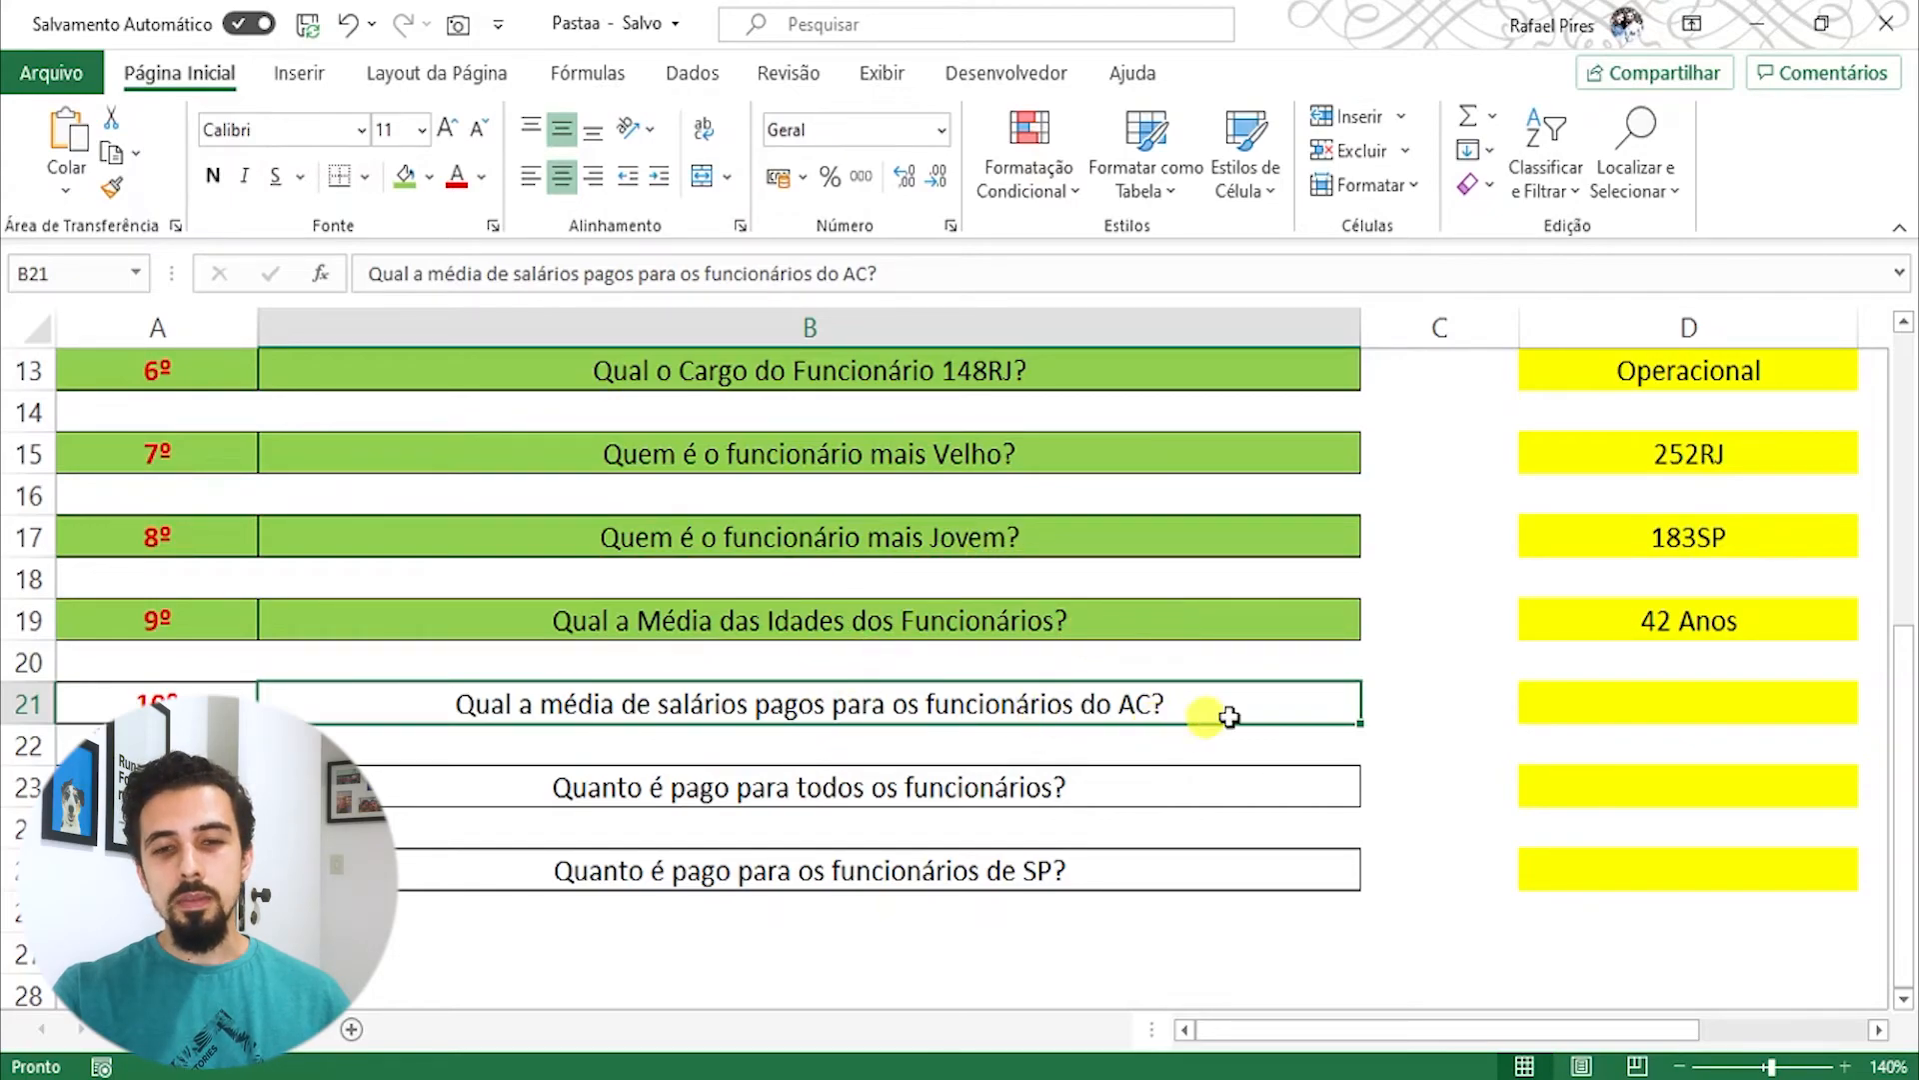
left_click(1594, 692)
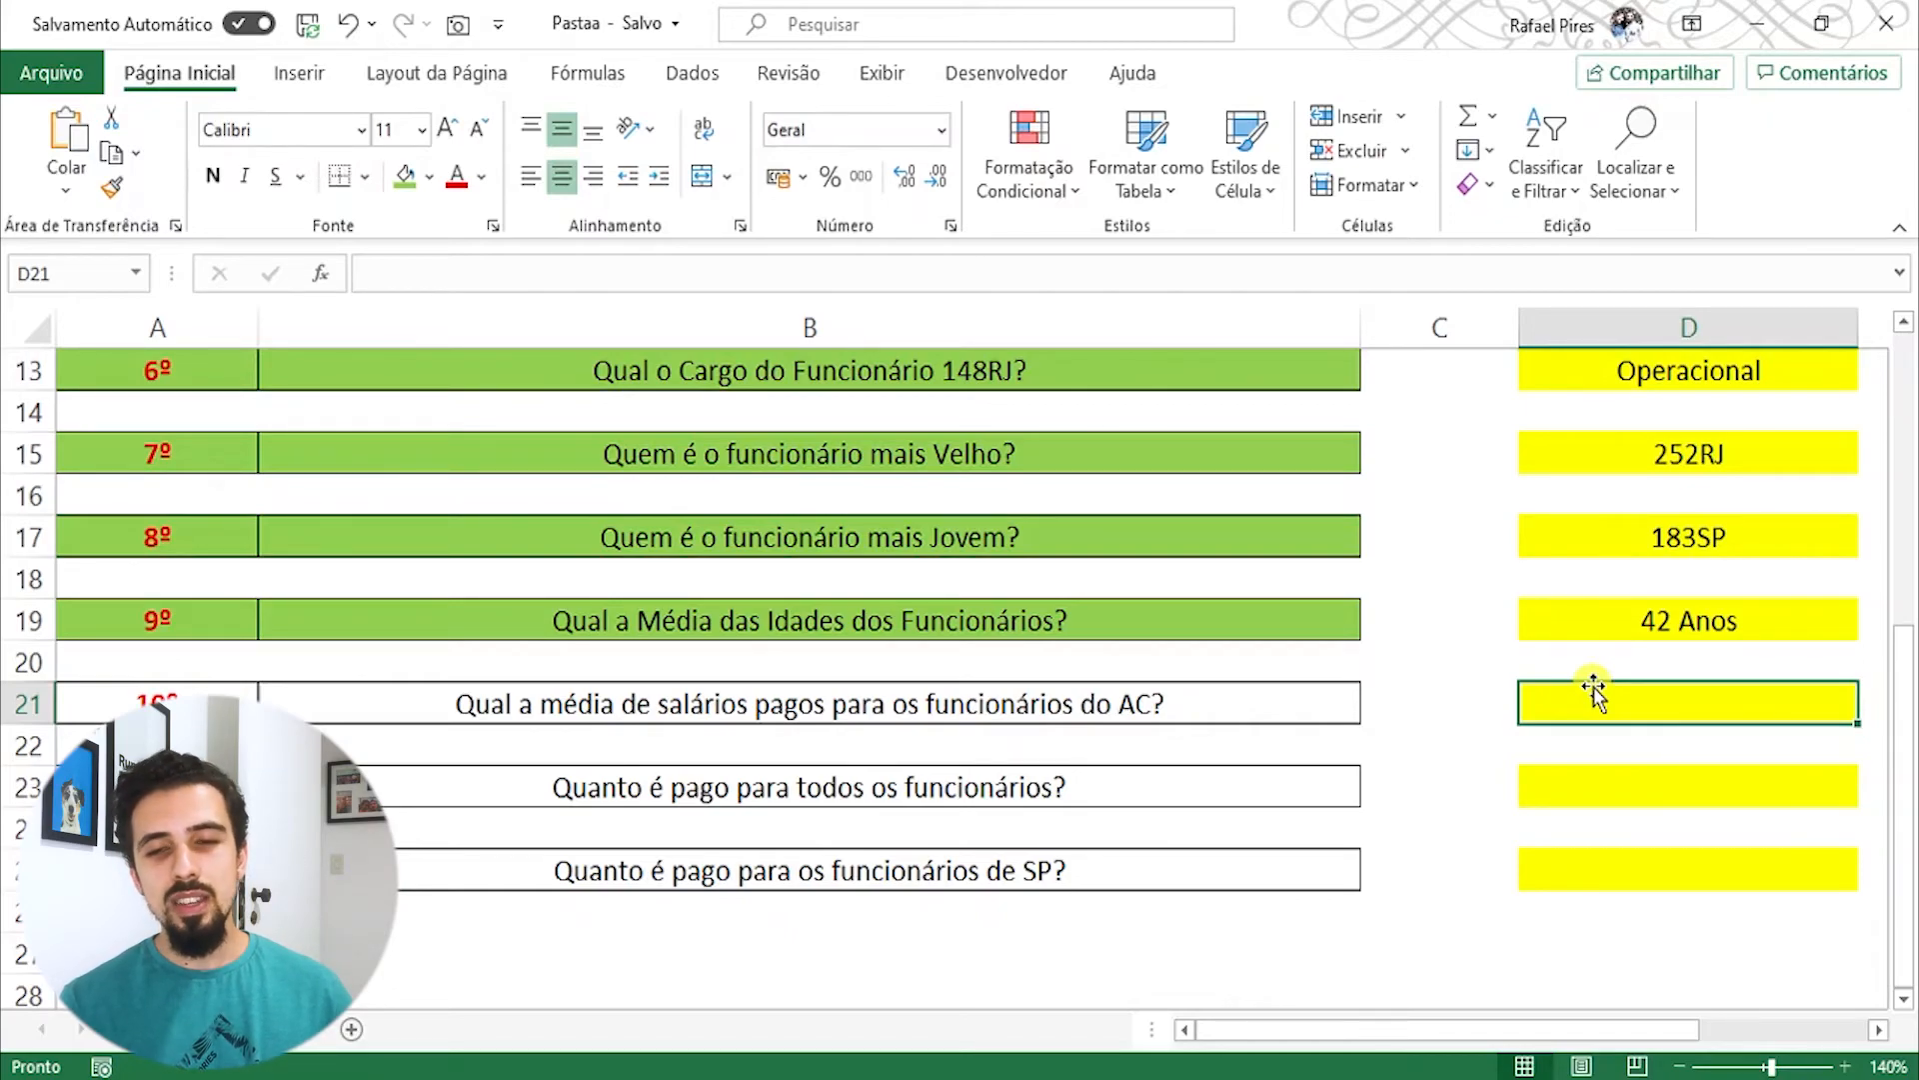
type("=mp")
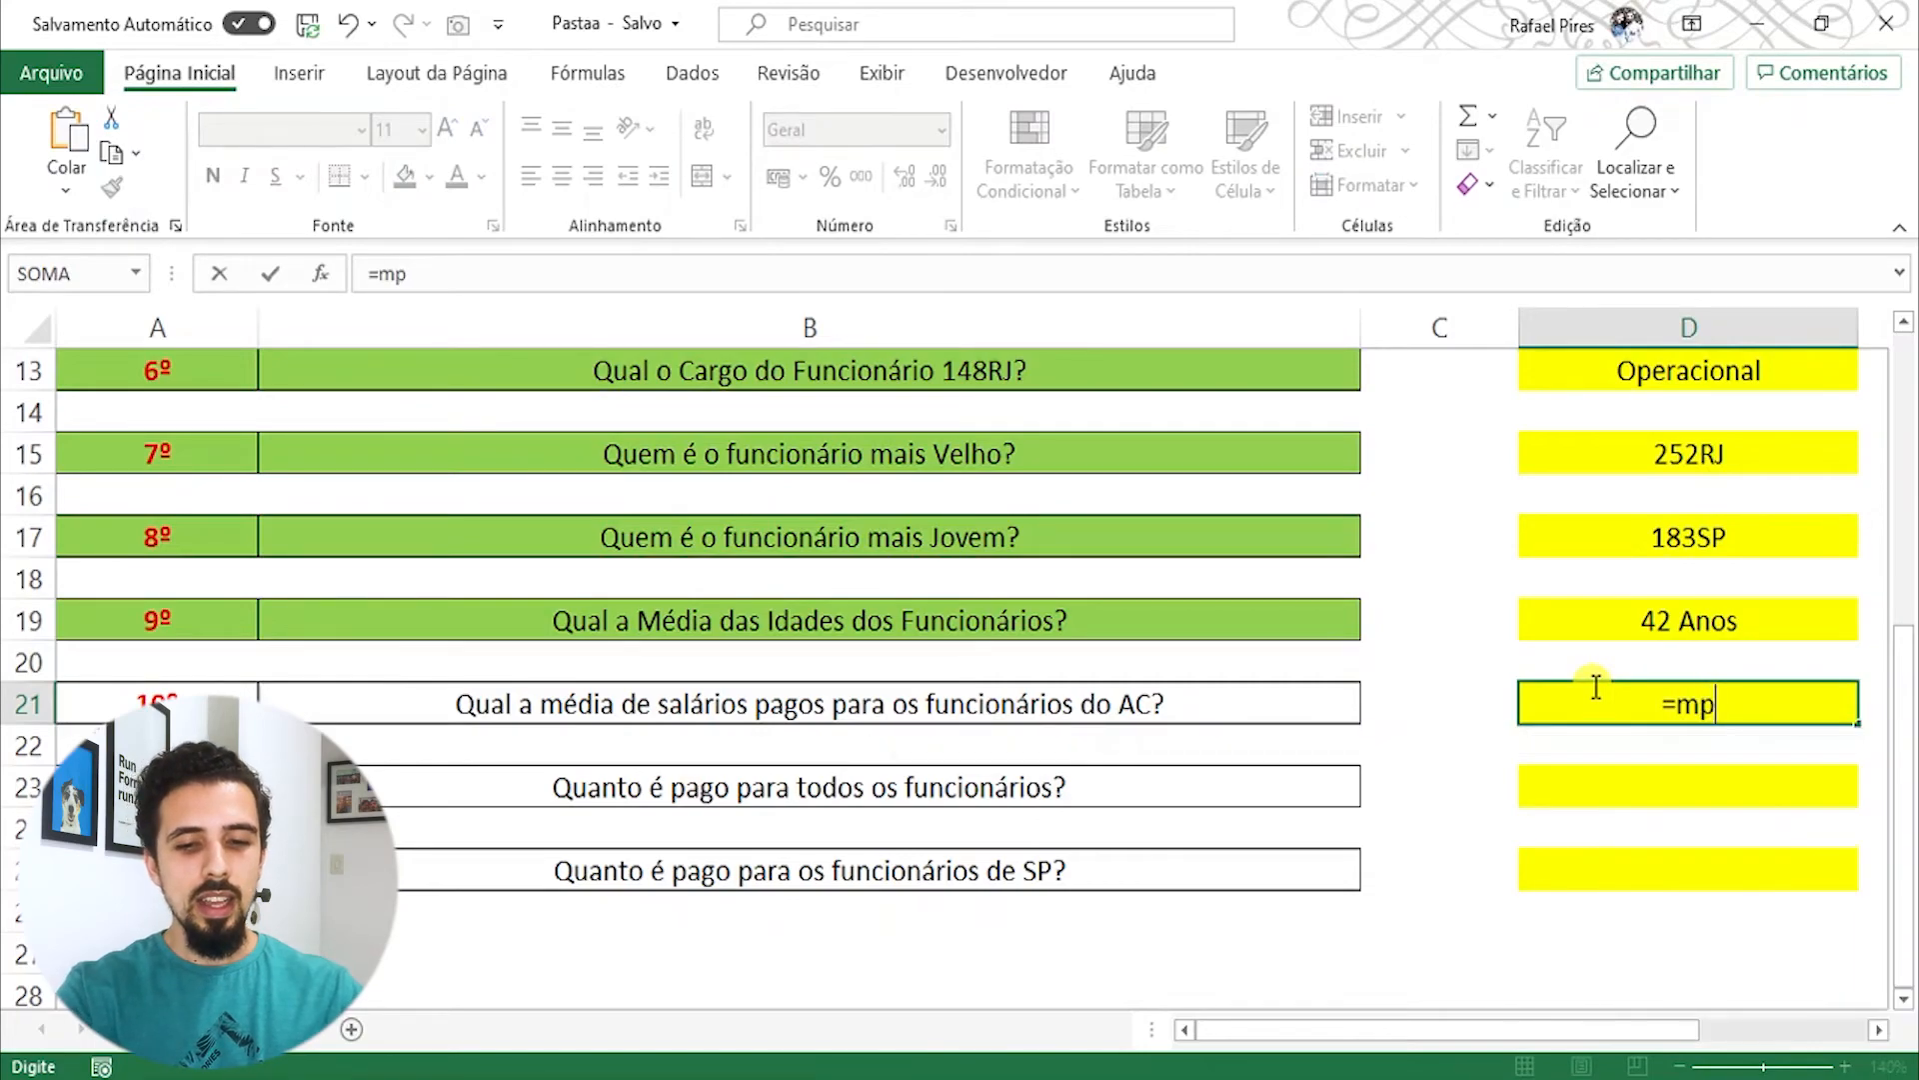
key("BackSpace")
type("édi")
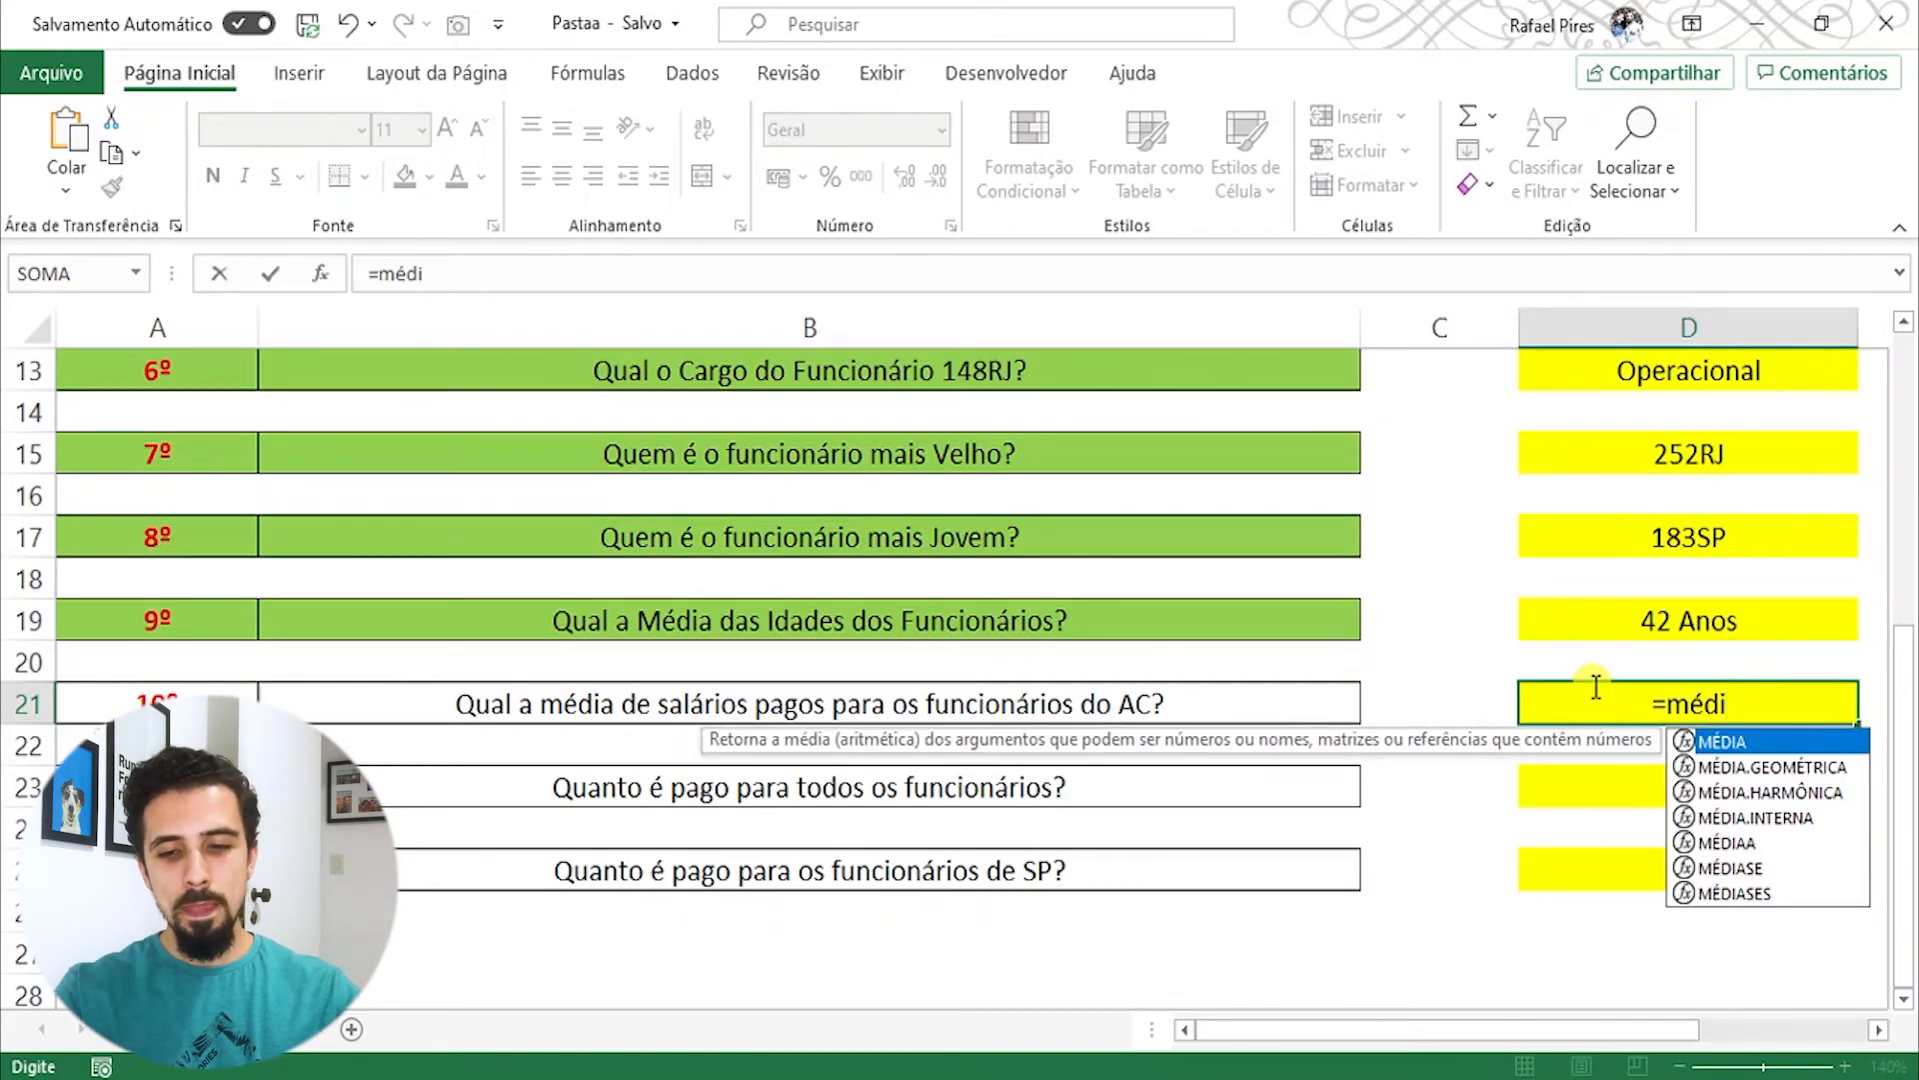
key("Down")
key("Down")
key("Down")
key("Tab")
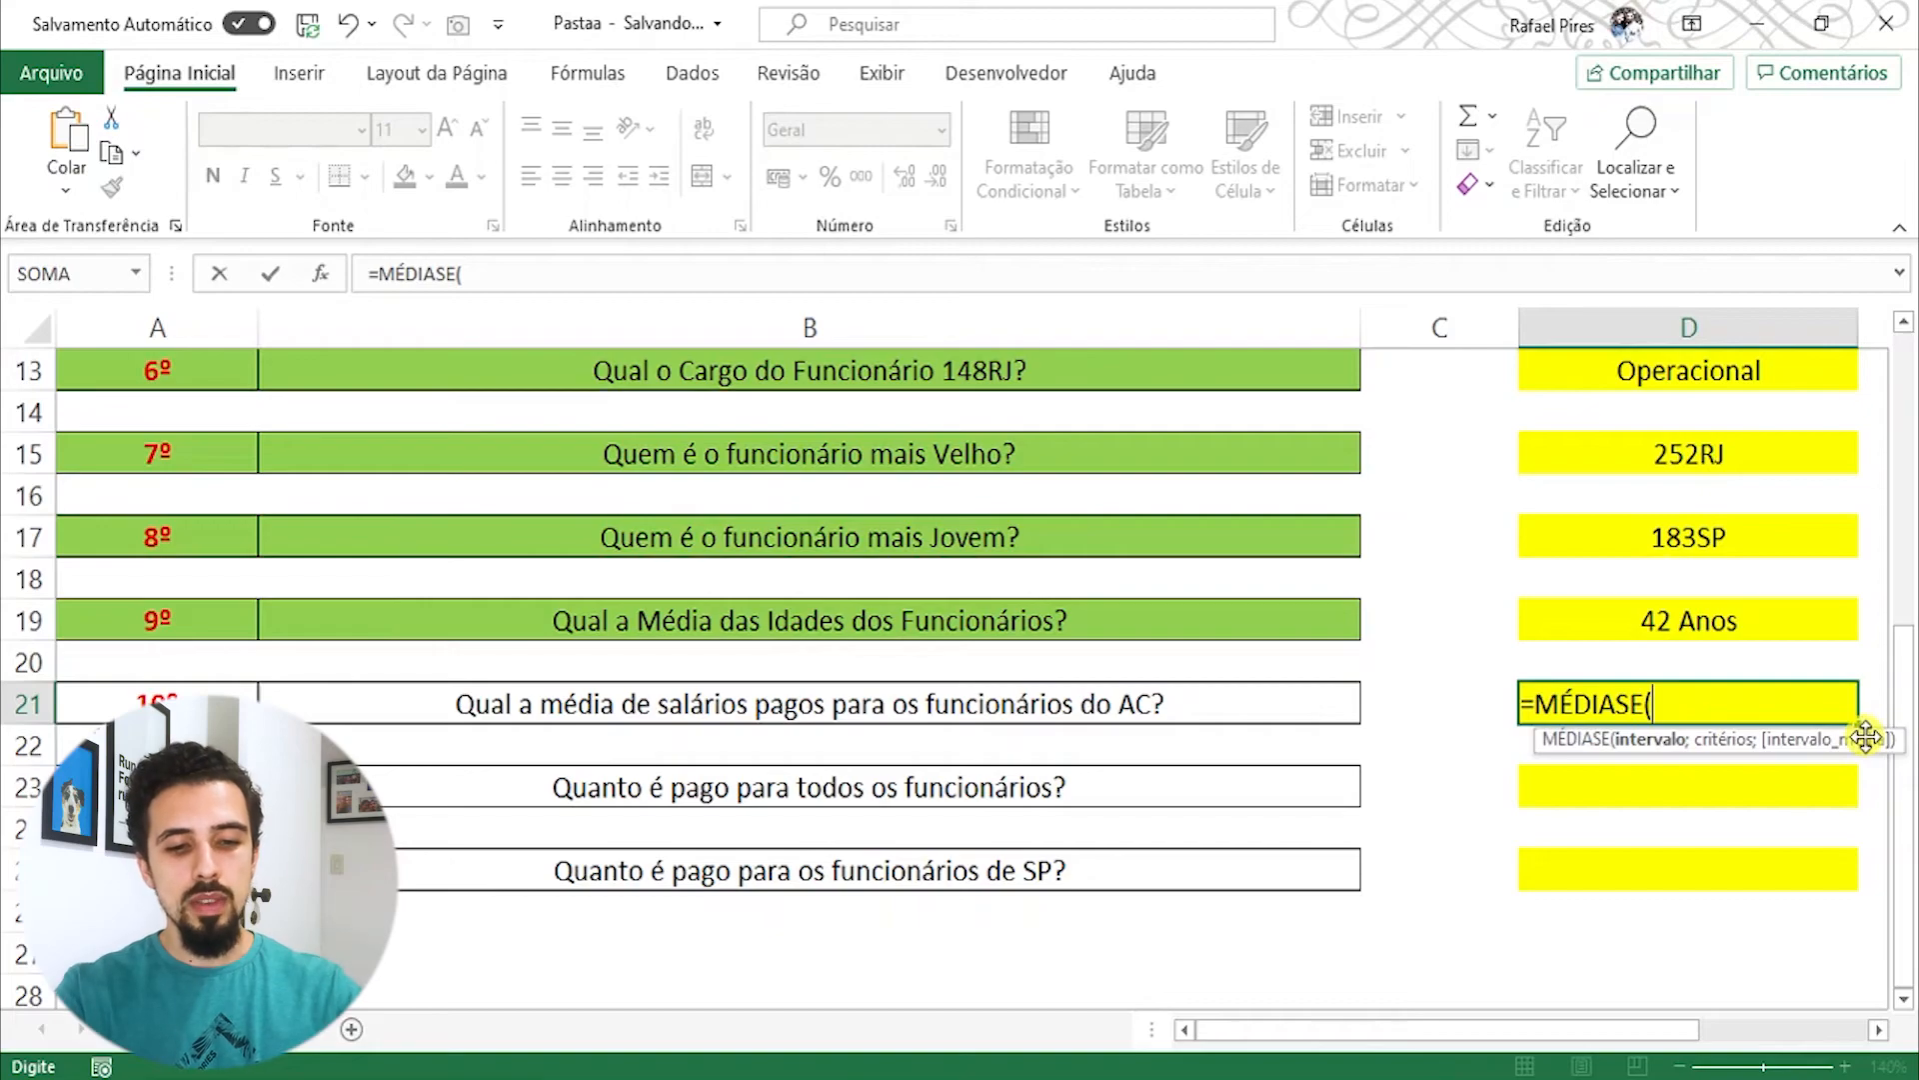
Step: Give D21's MÉDIASE formula base[Estado] as the range and "AC" as the criterion
type("base[")
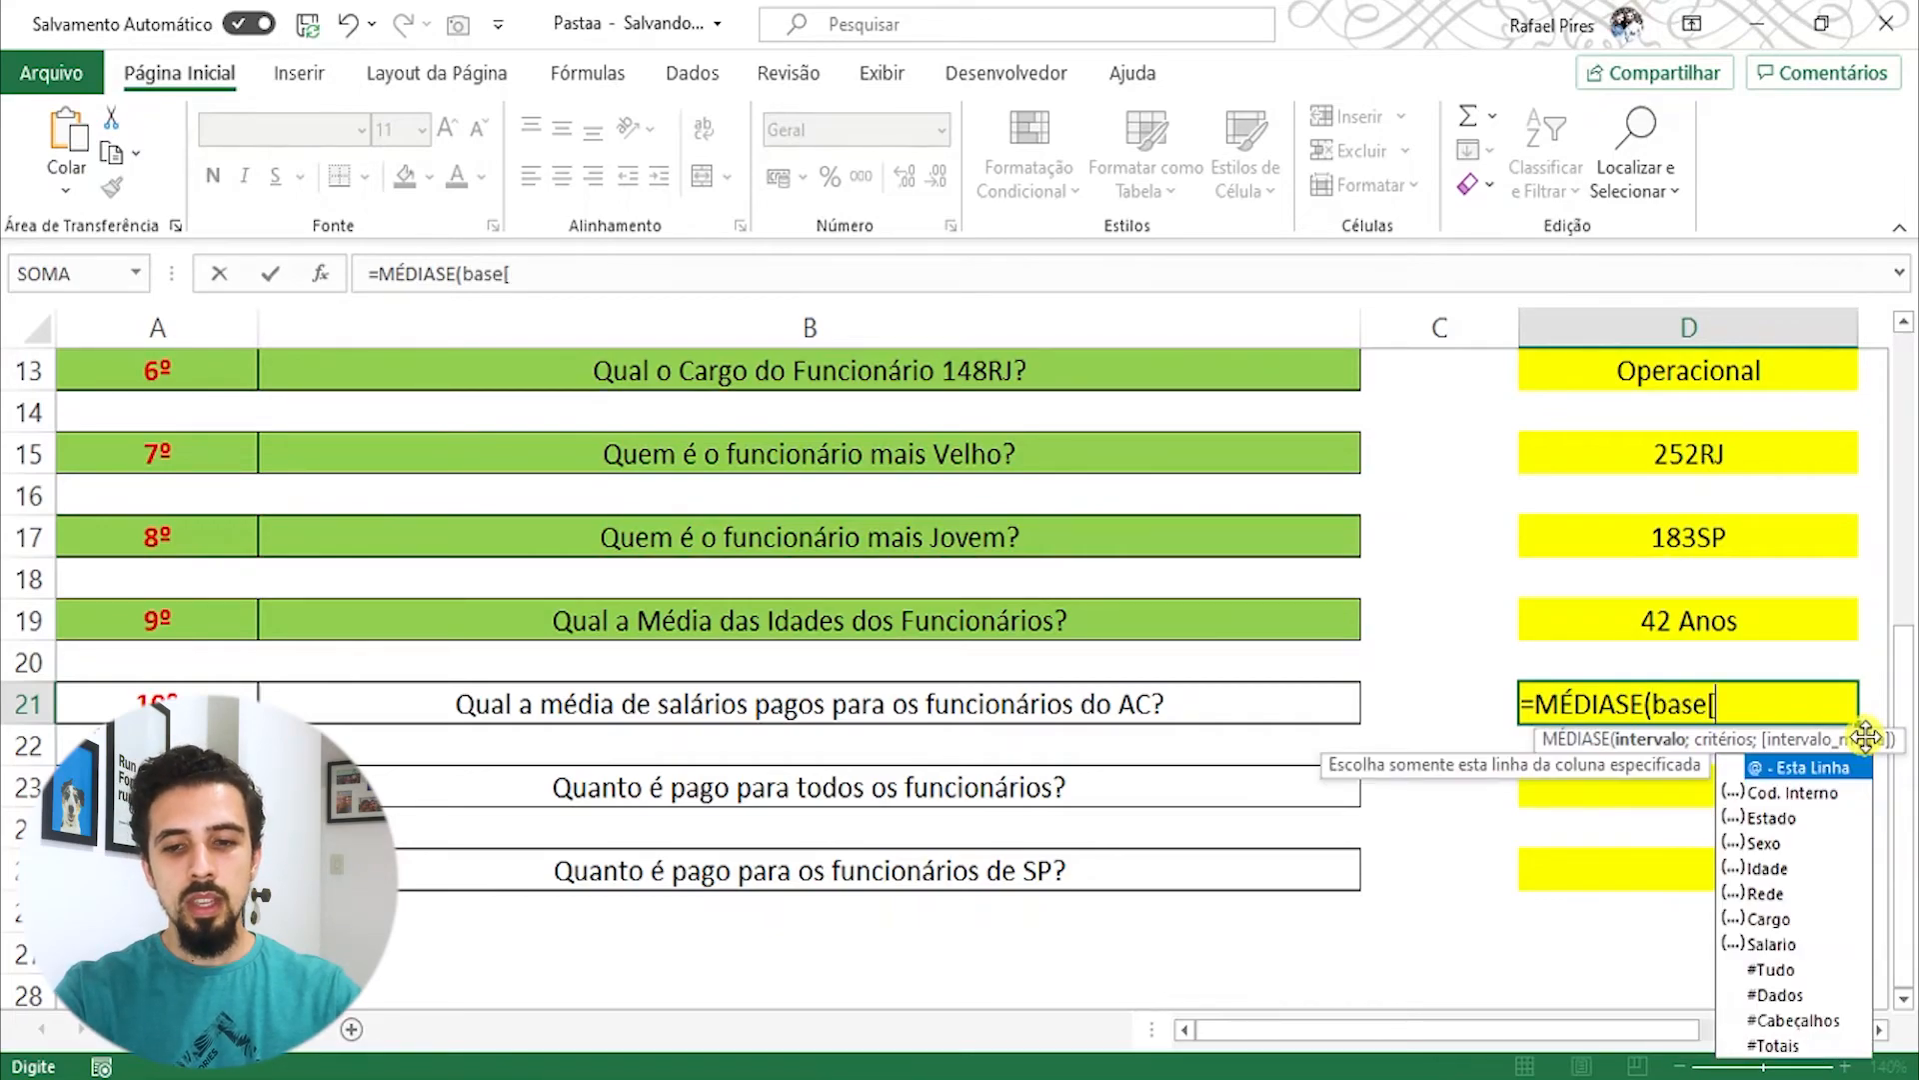
key("Down")
key("Down")
key("Down")
key("Down")
key("Up")
key("Up")
key("Tab")
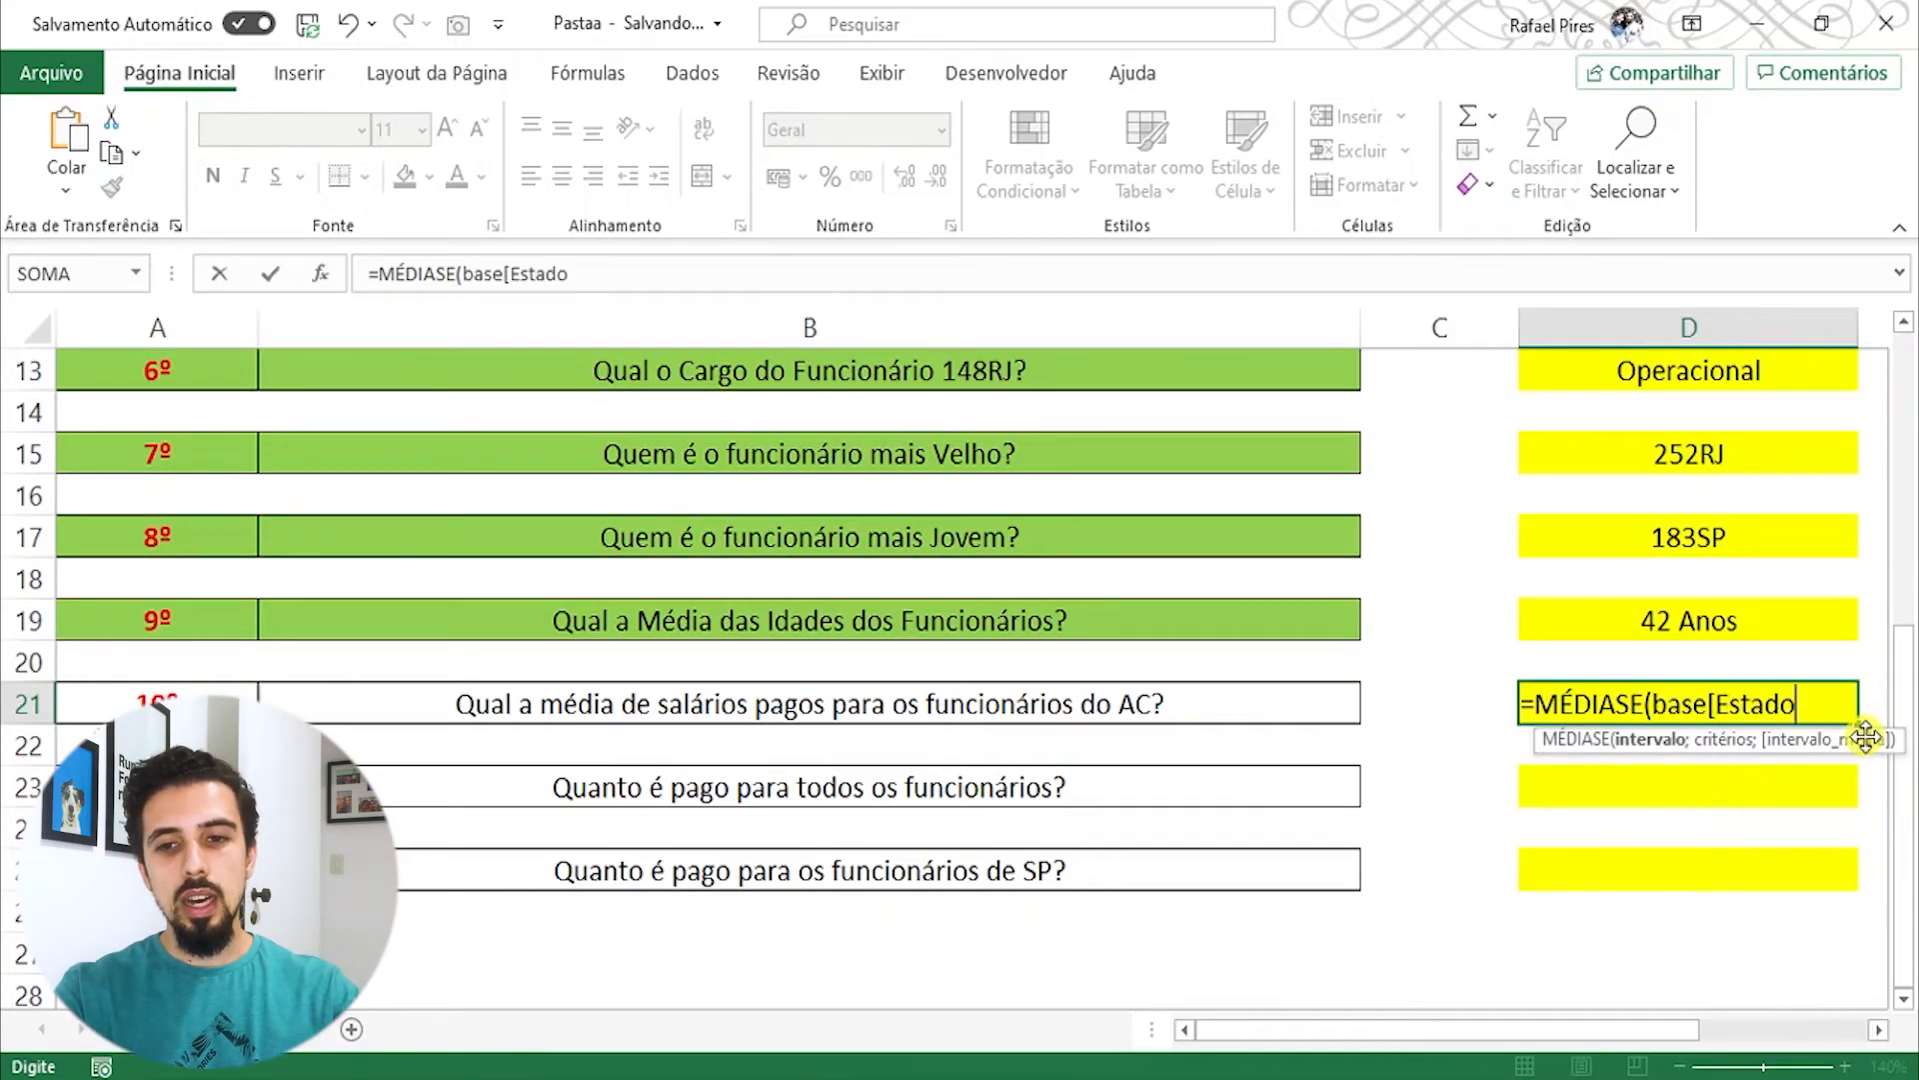
type("]")
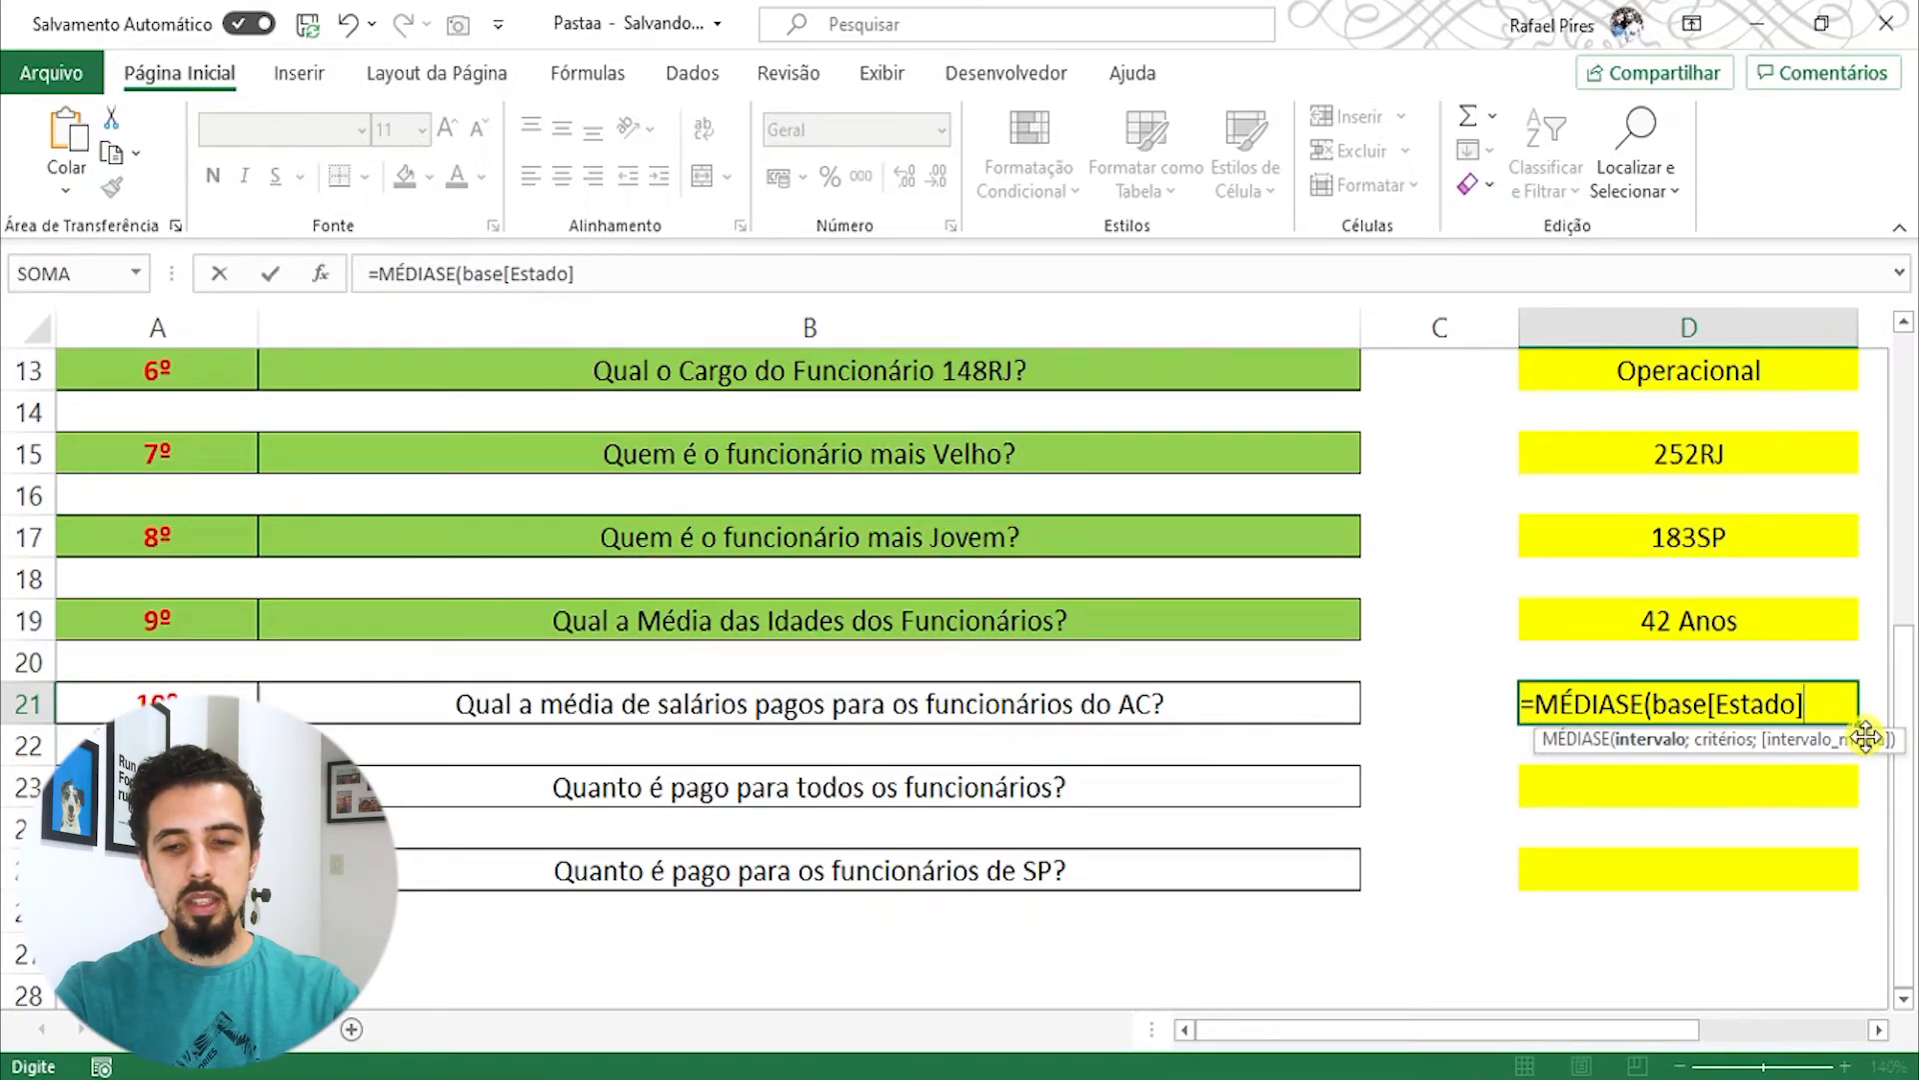
type(";\"AC\"")
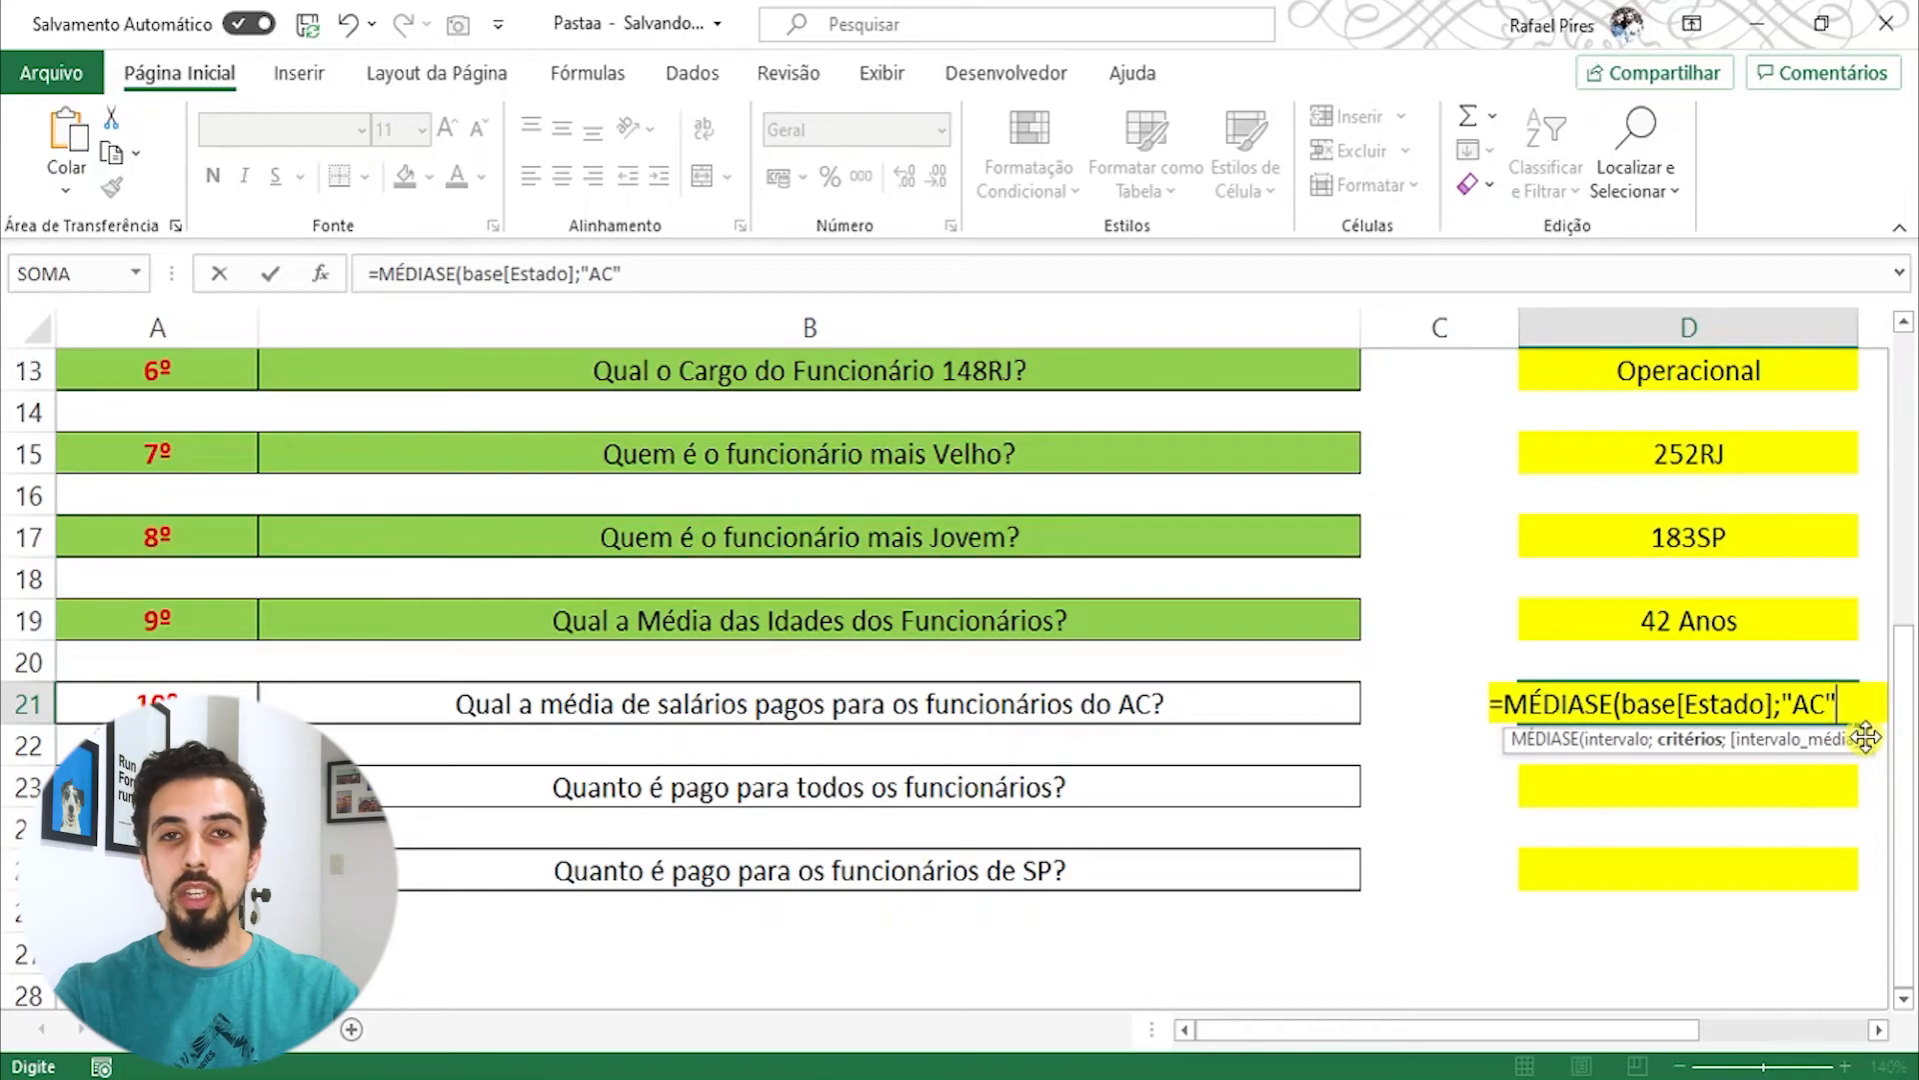
Step: Add base[Salario] as the average range of D21's MÉDIASE formula and commit it
type(";")
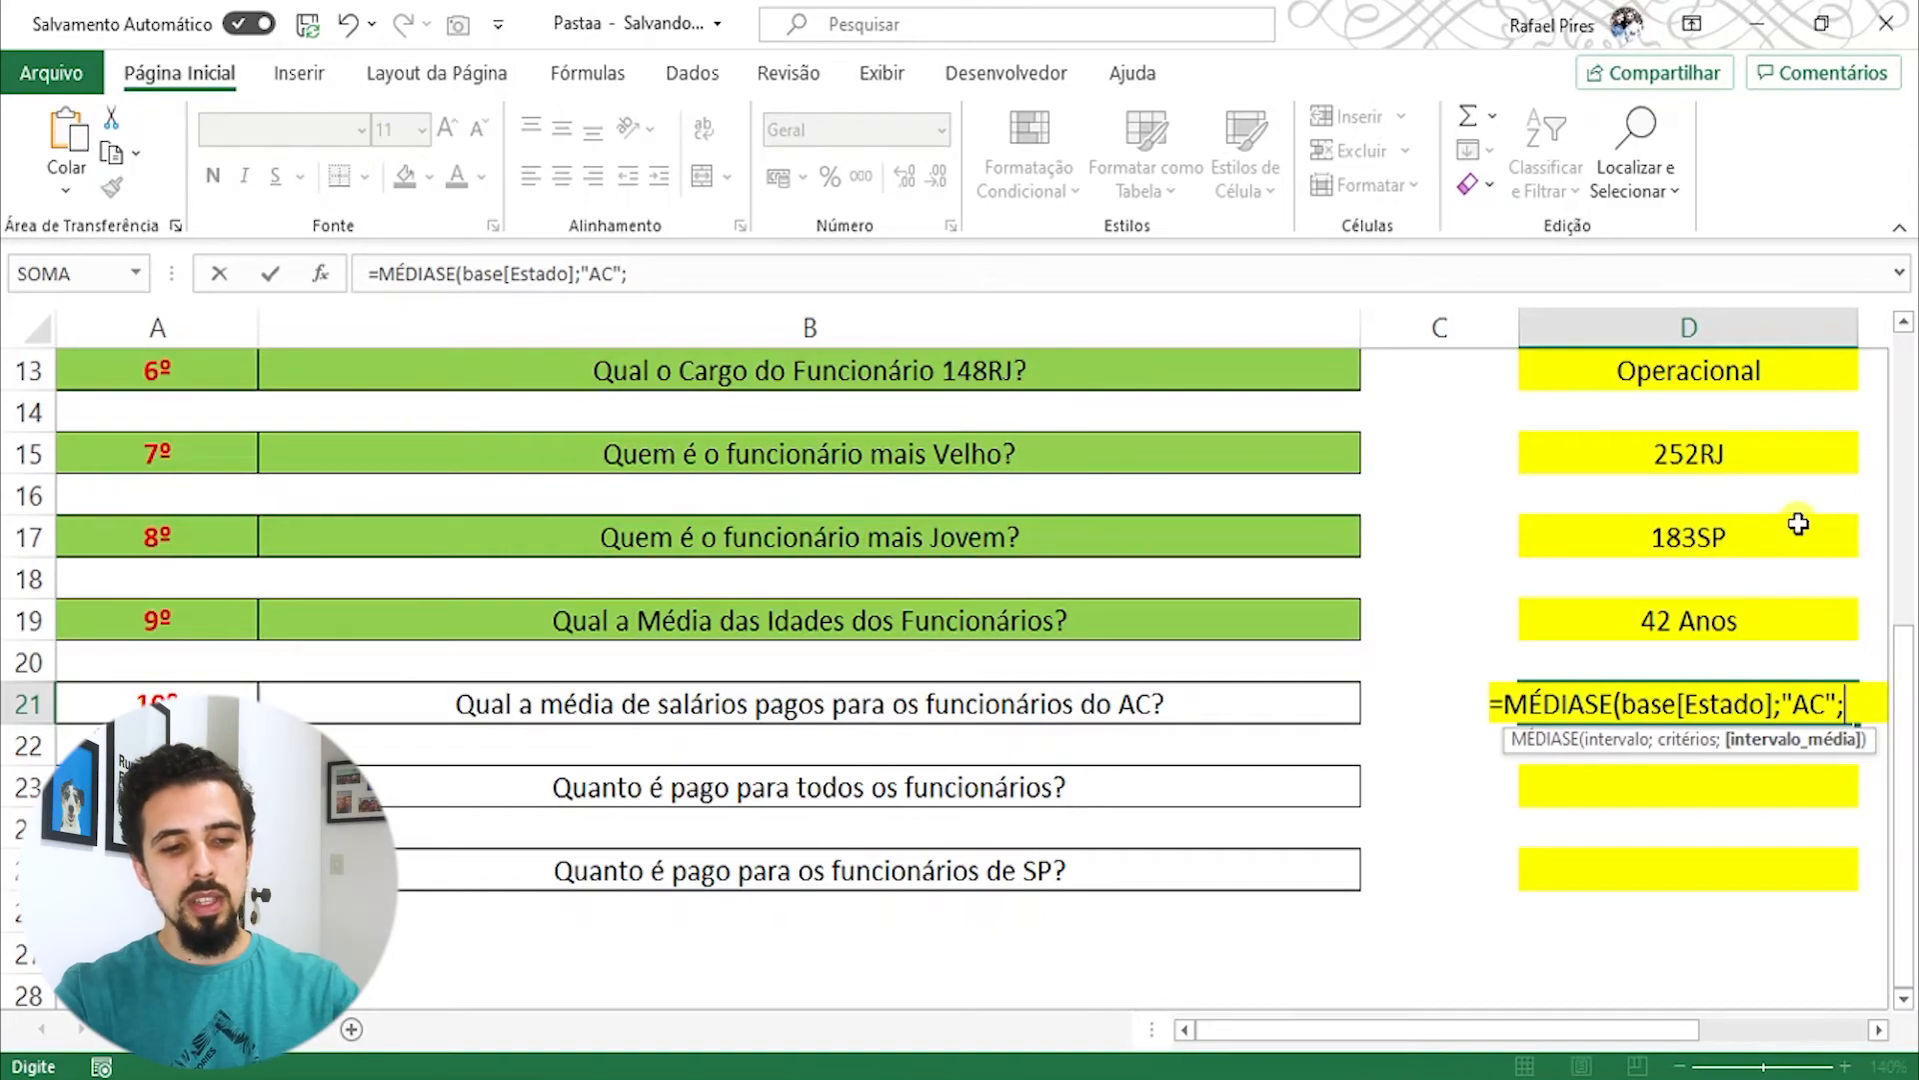
type("base")
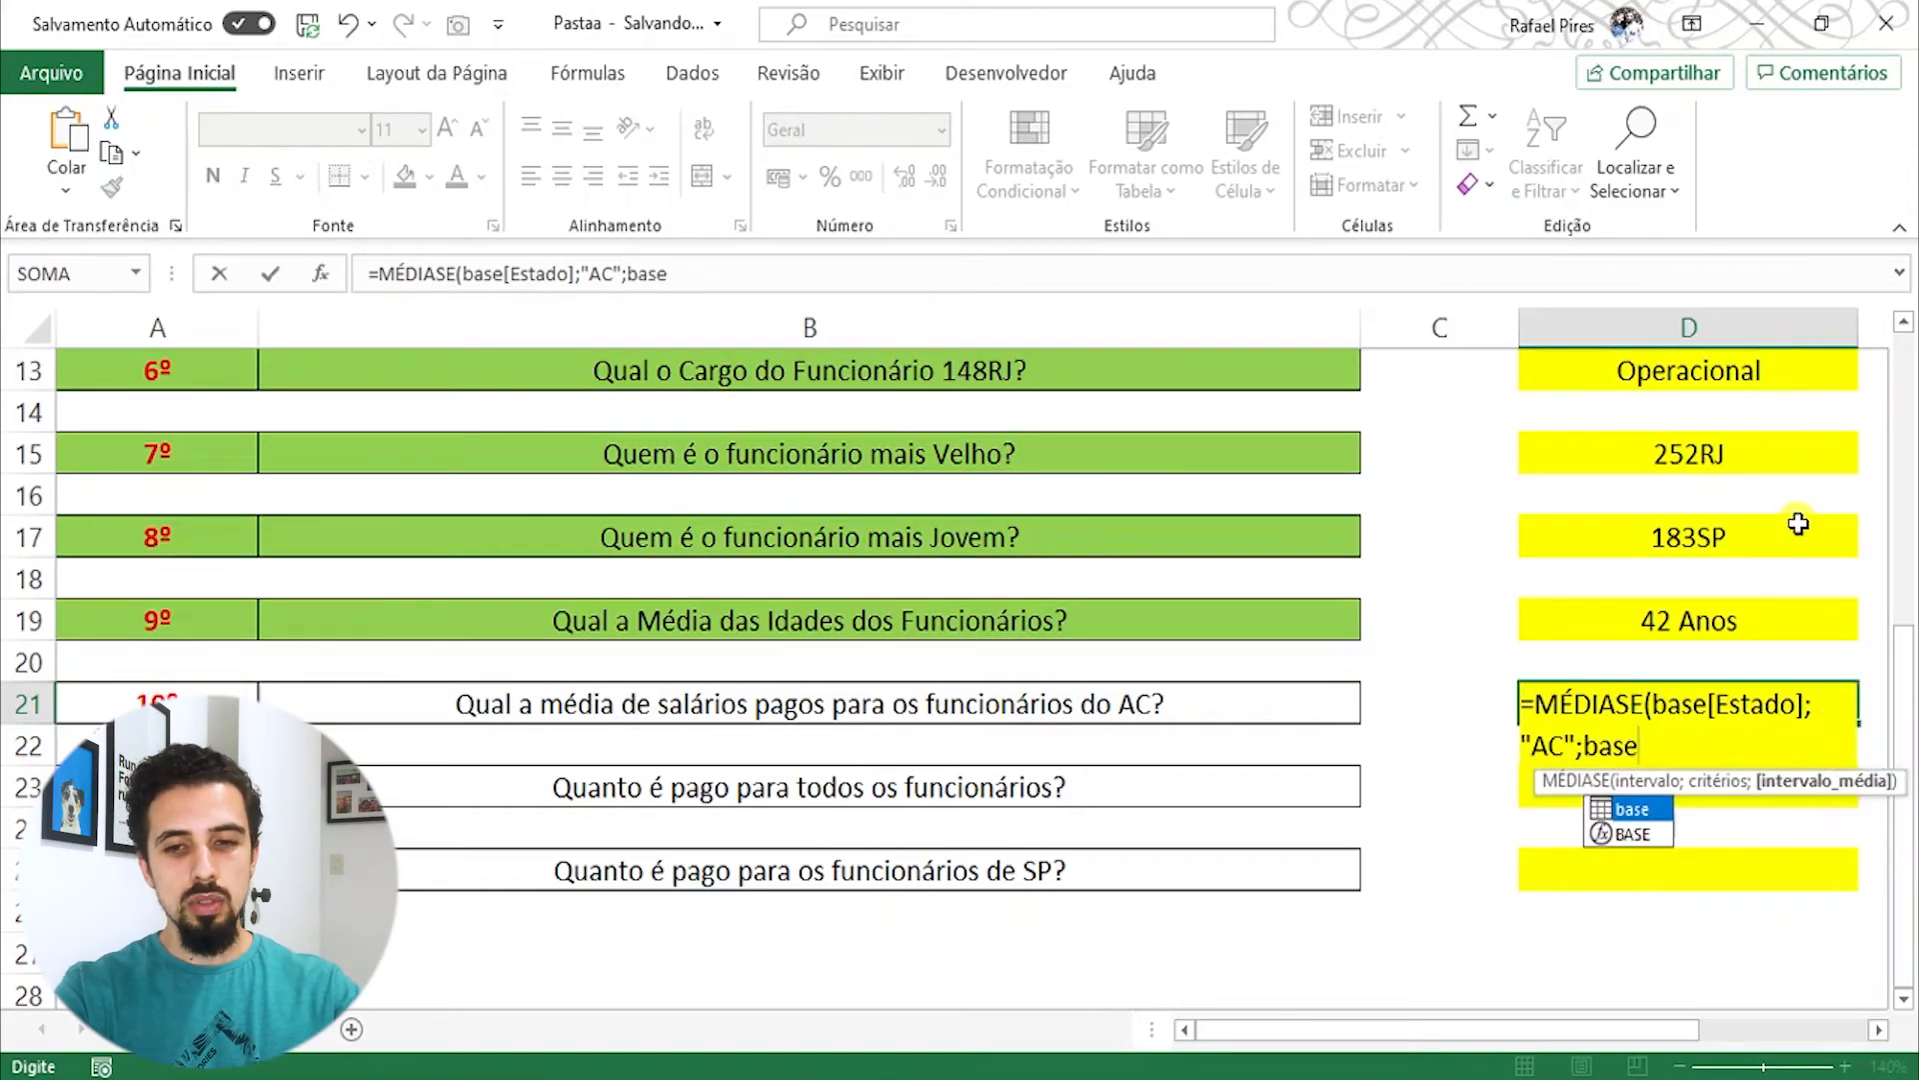
type("[")
key("Down")
key("Down")
key("Down")
key("Down")
key("Down")
key("Down")
key("Down")
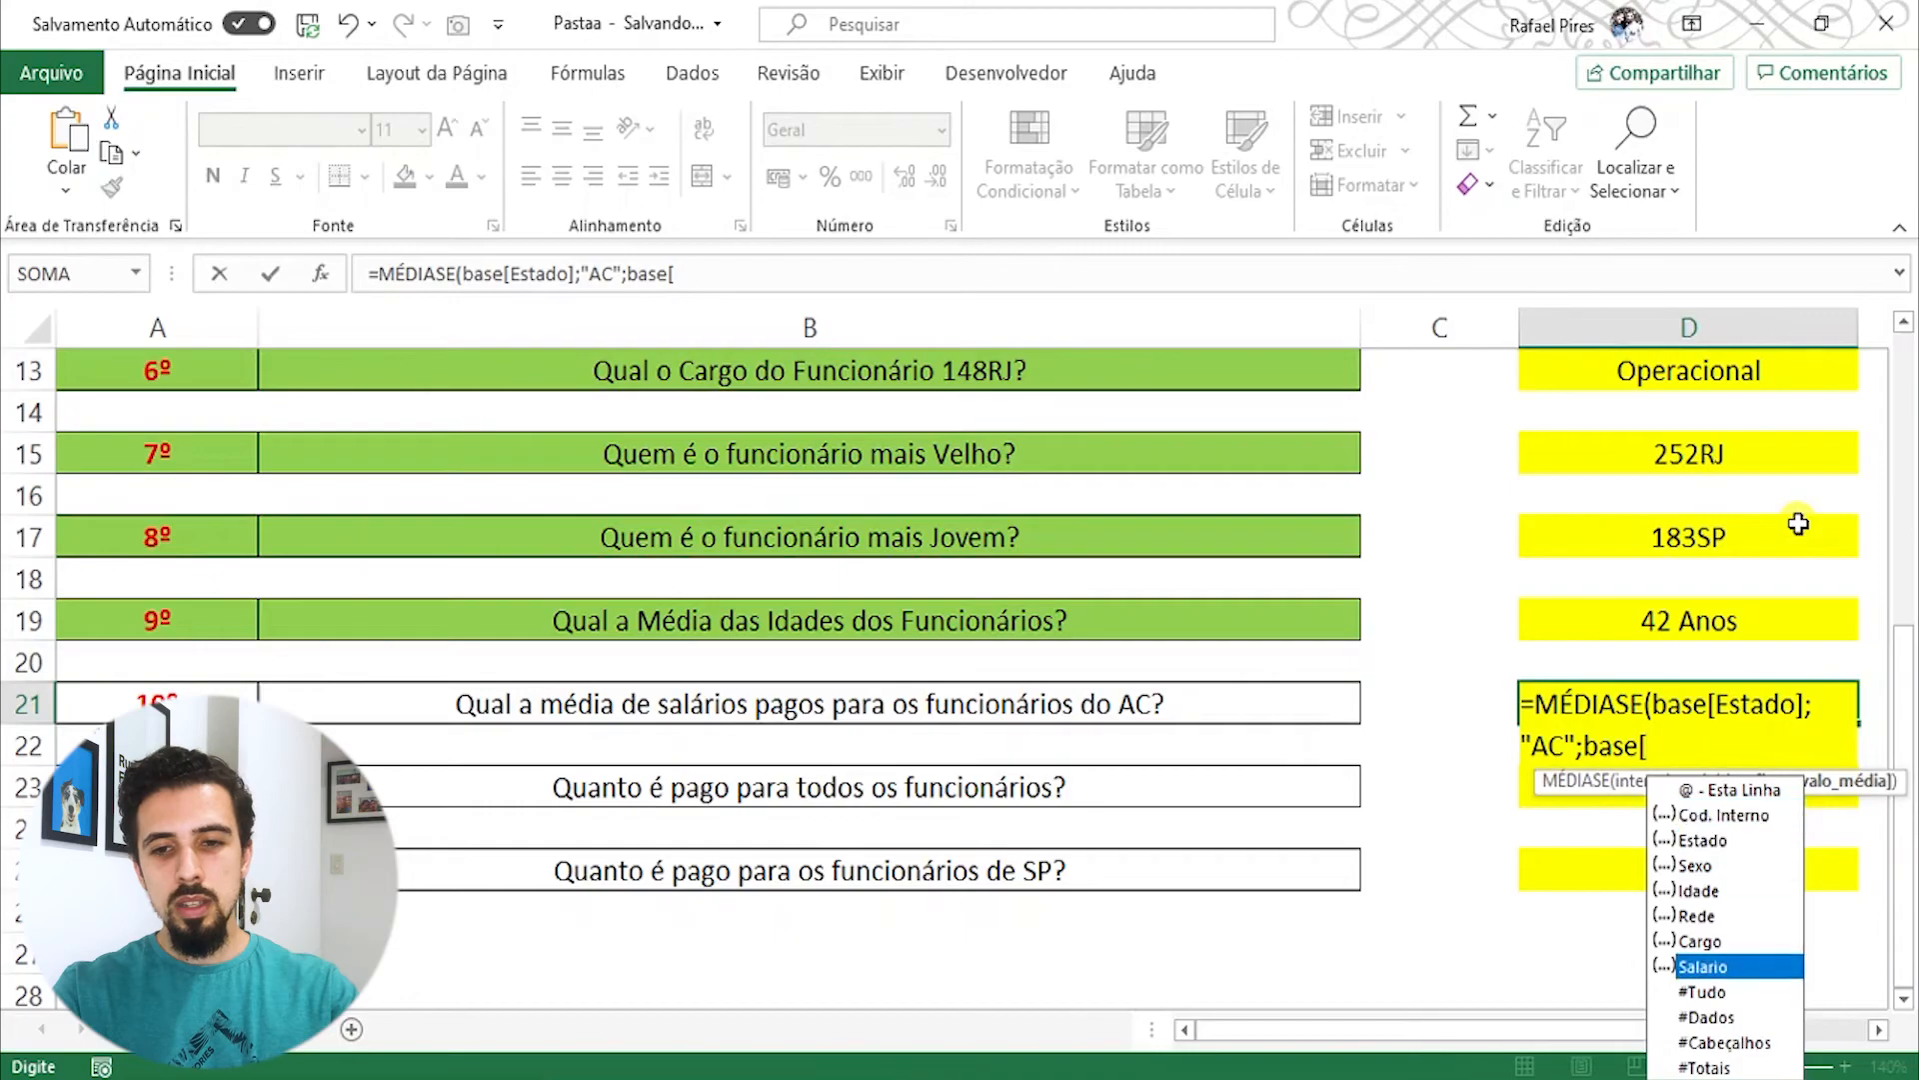
key("Tab")
type("])")
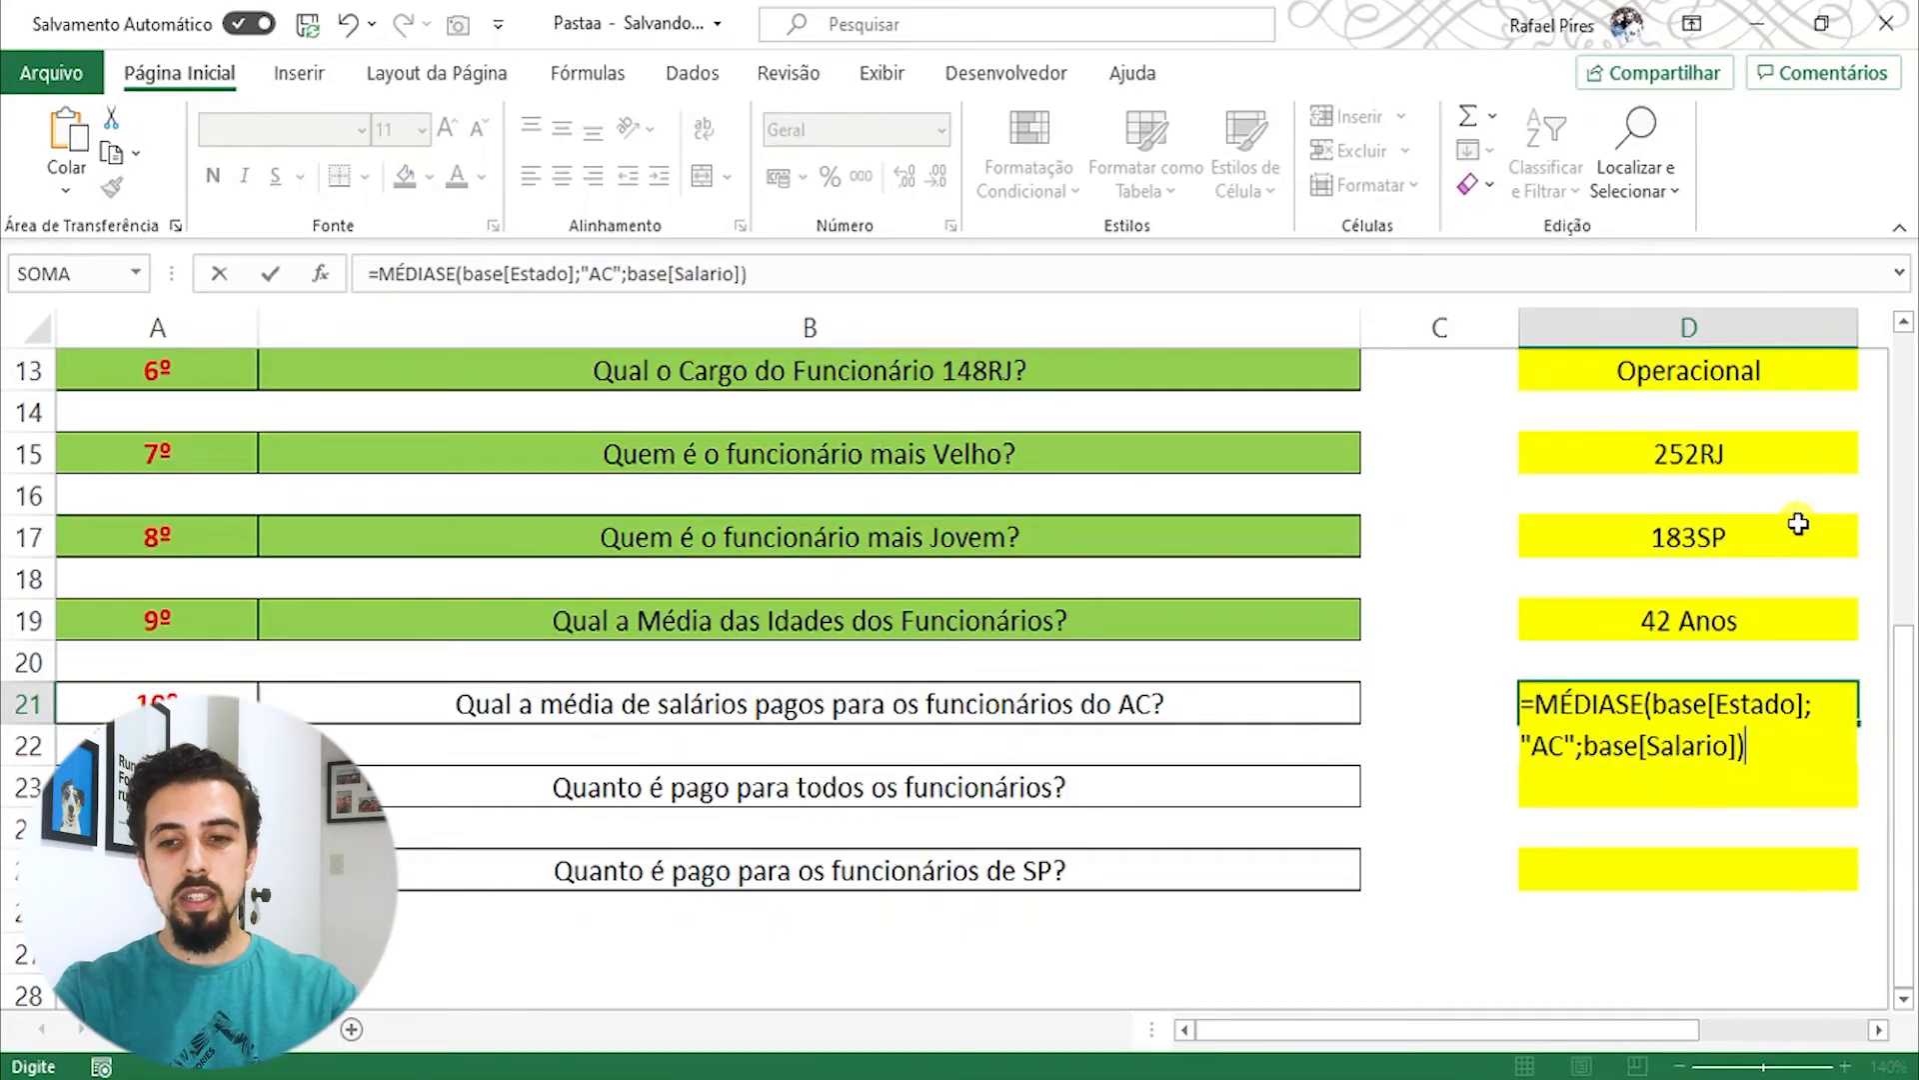
key("Return")
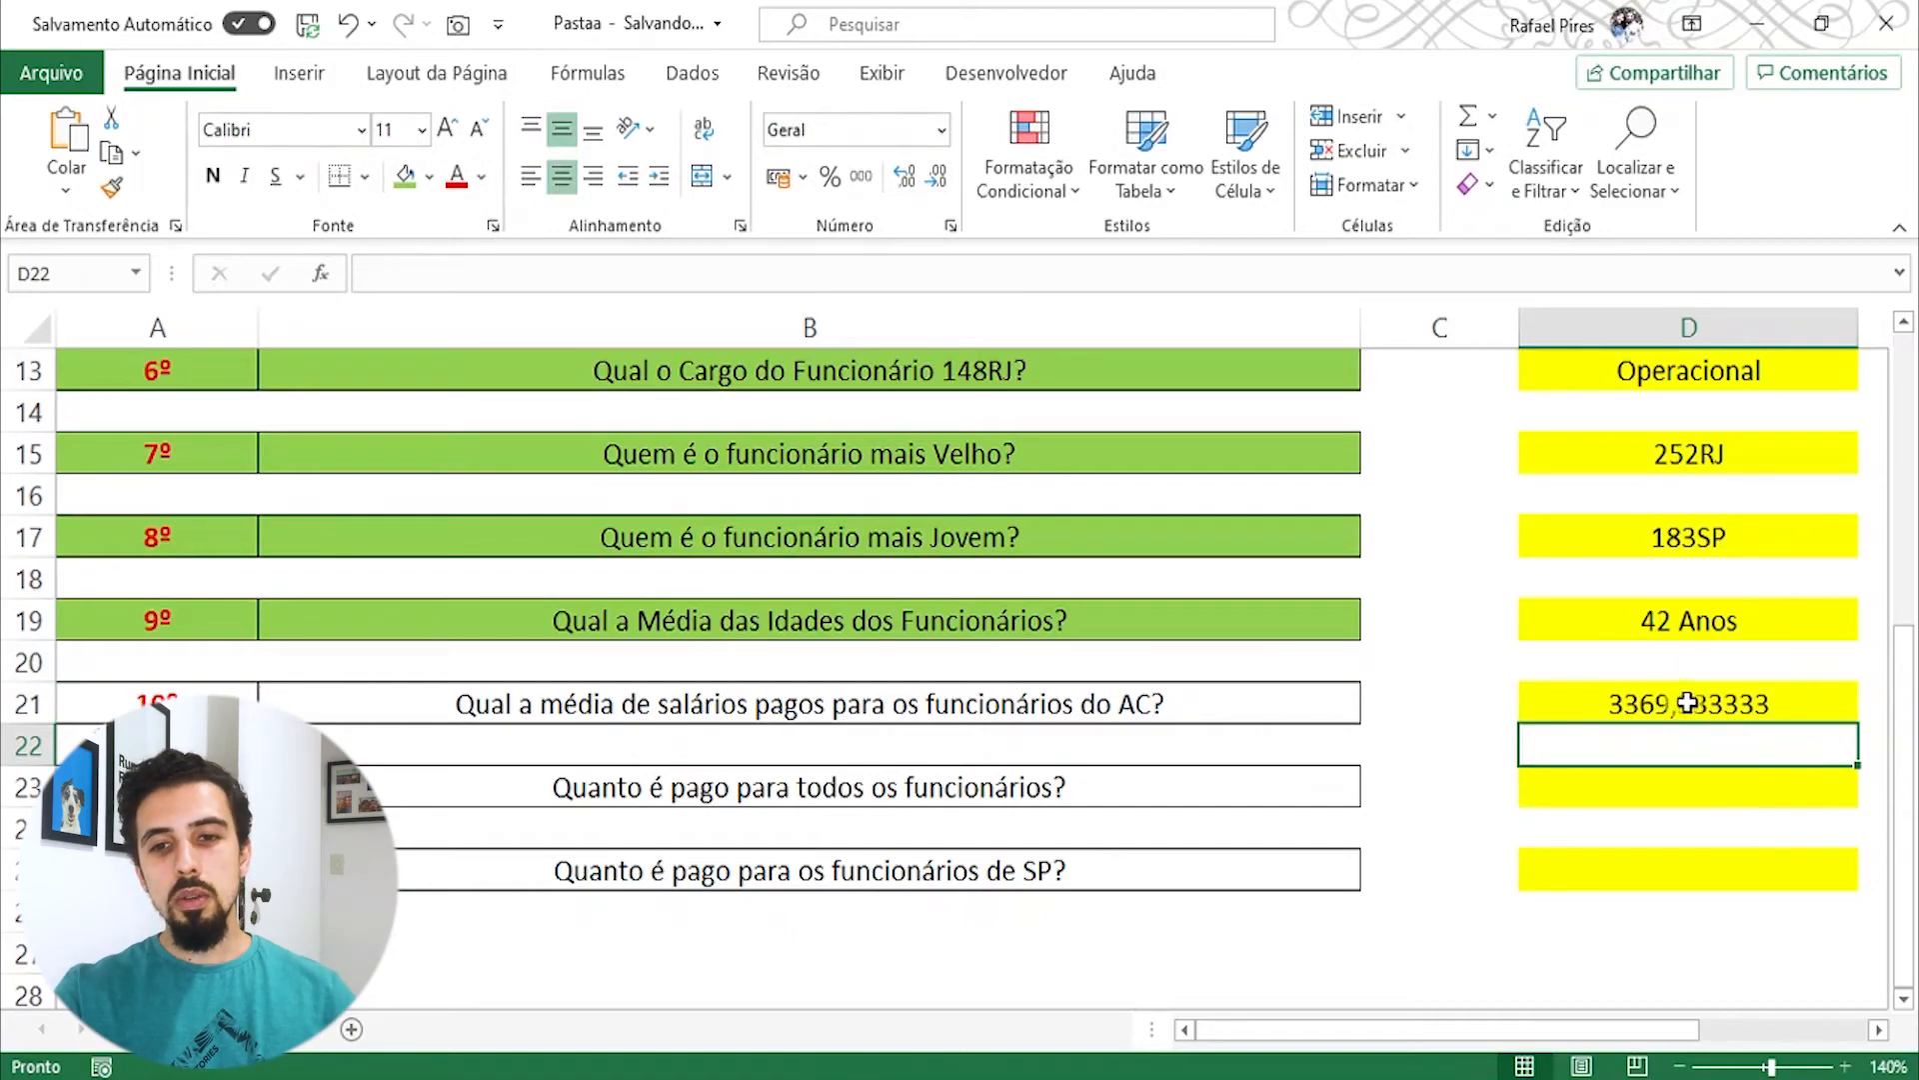
Step: Apply the Contábil R$ format to D21 and fill the 10º question row, A21:B21, with green
left_click(1619, 703)
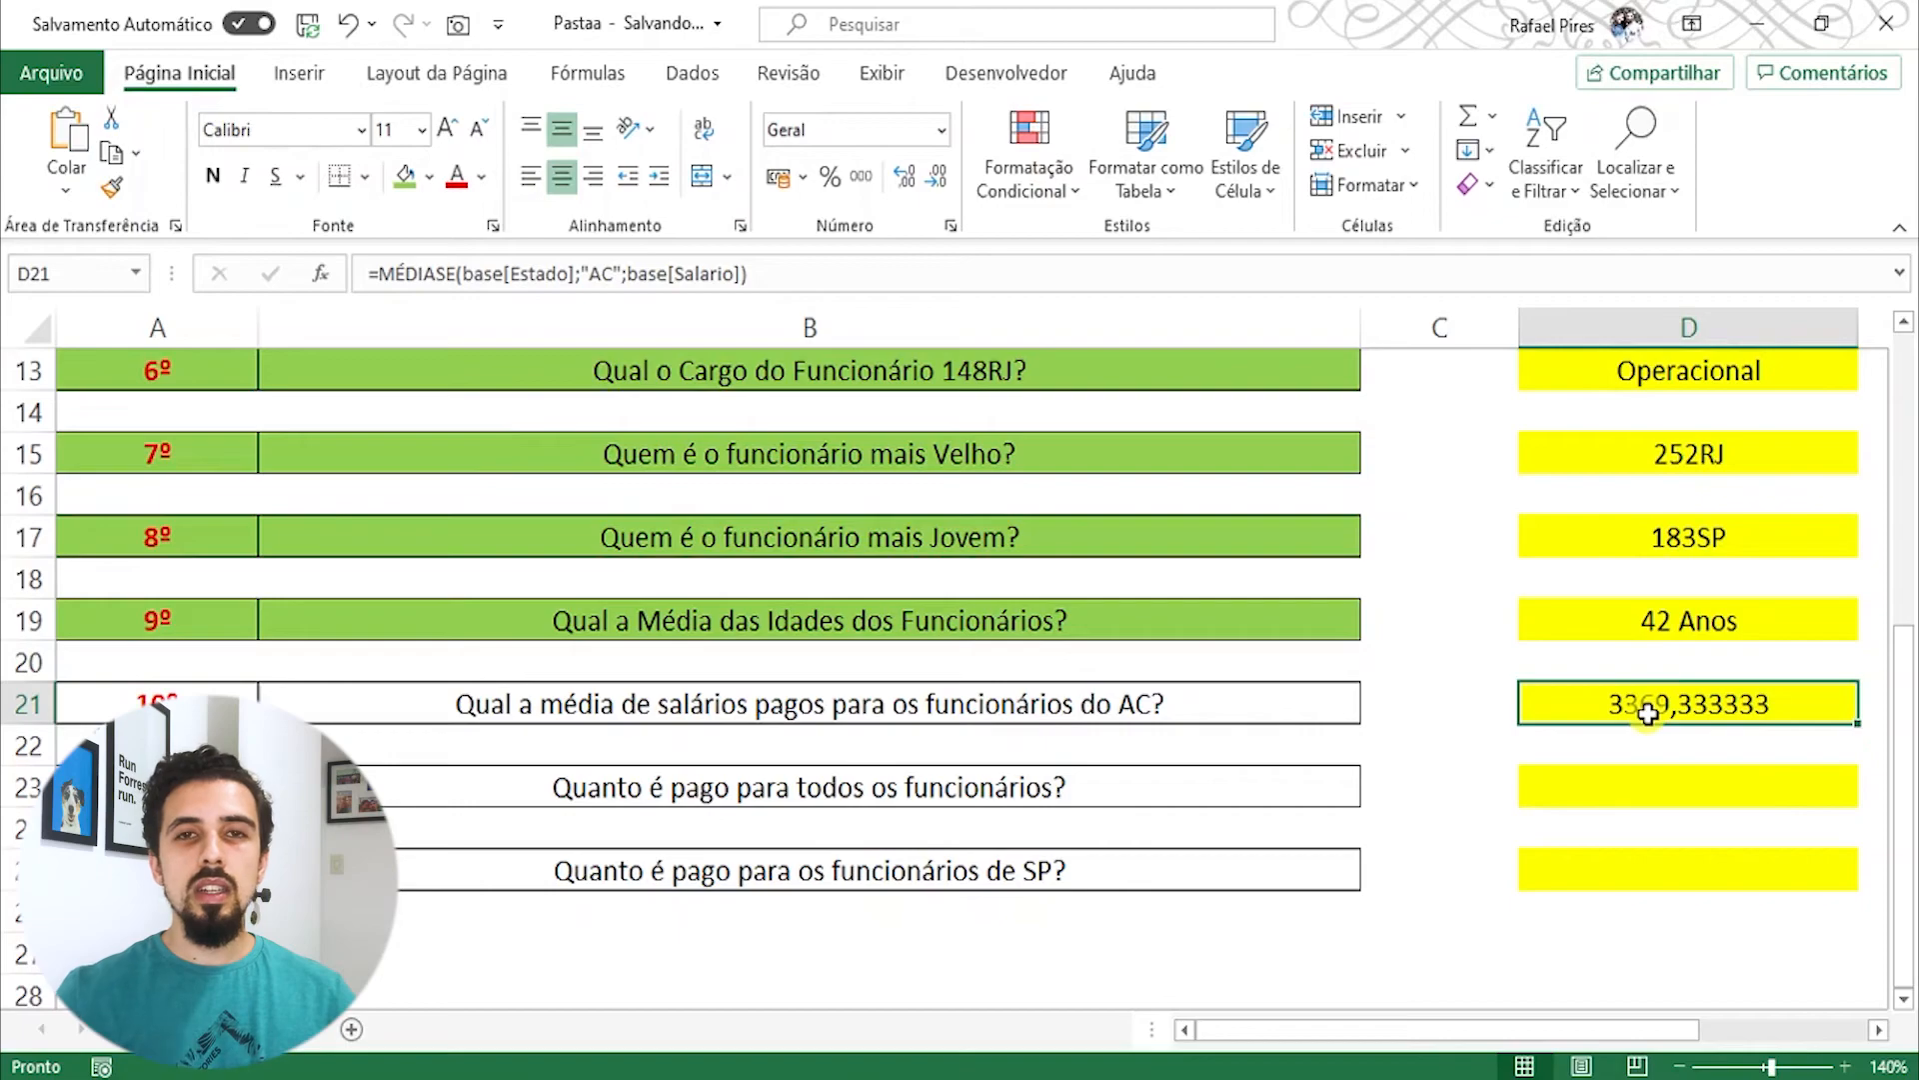
left_click(781, 180)
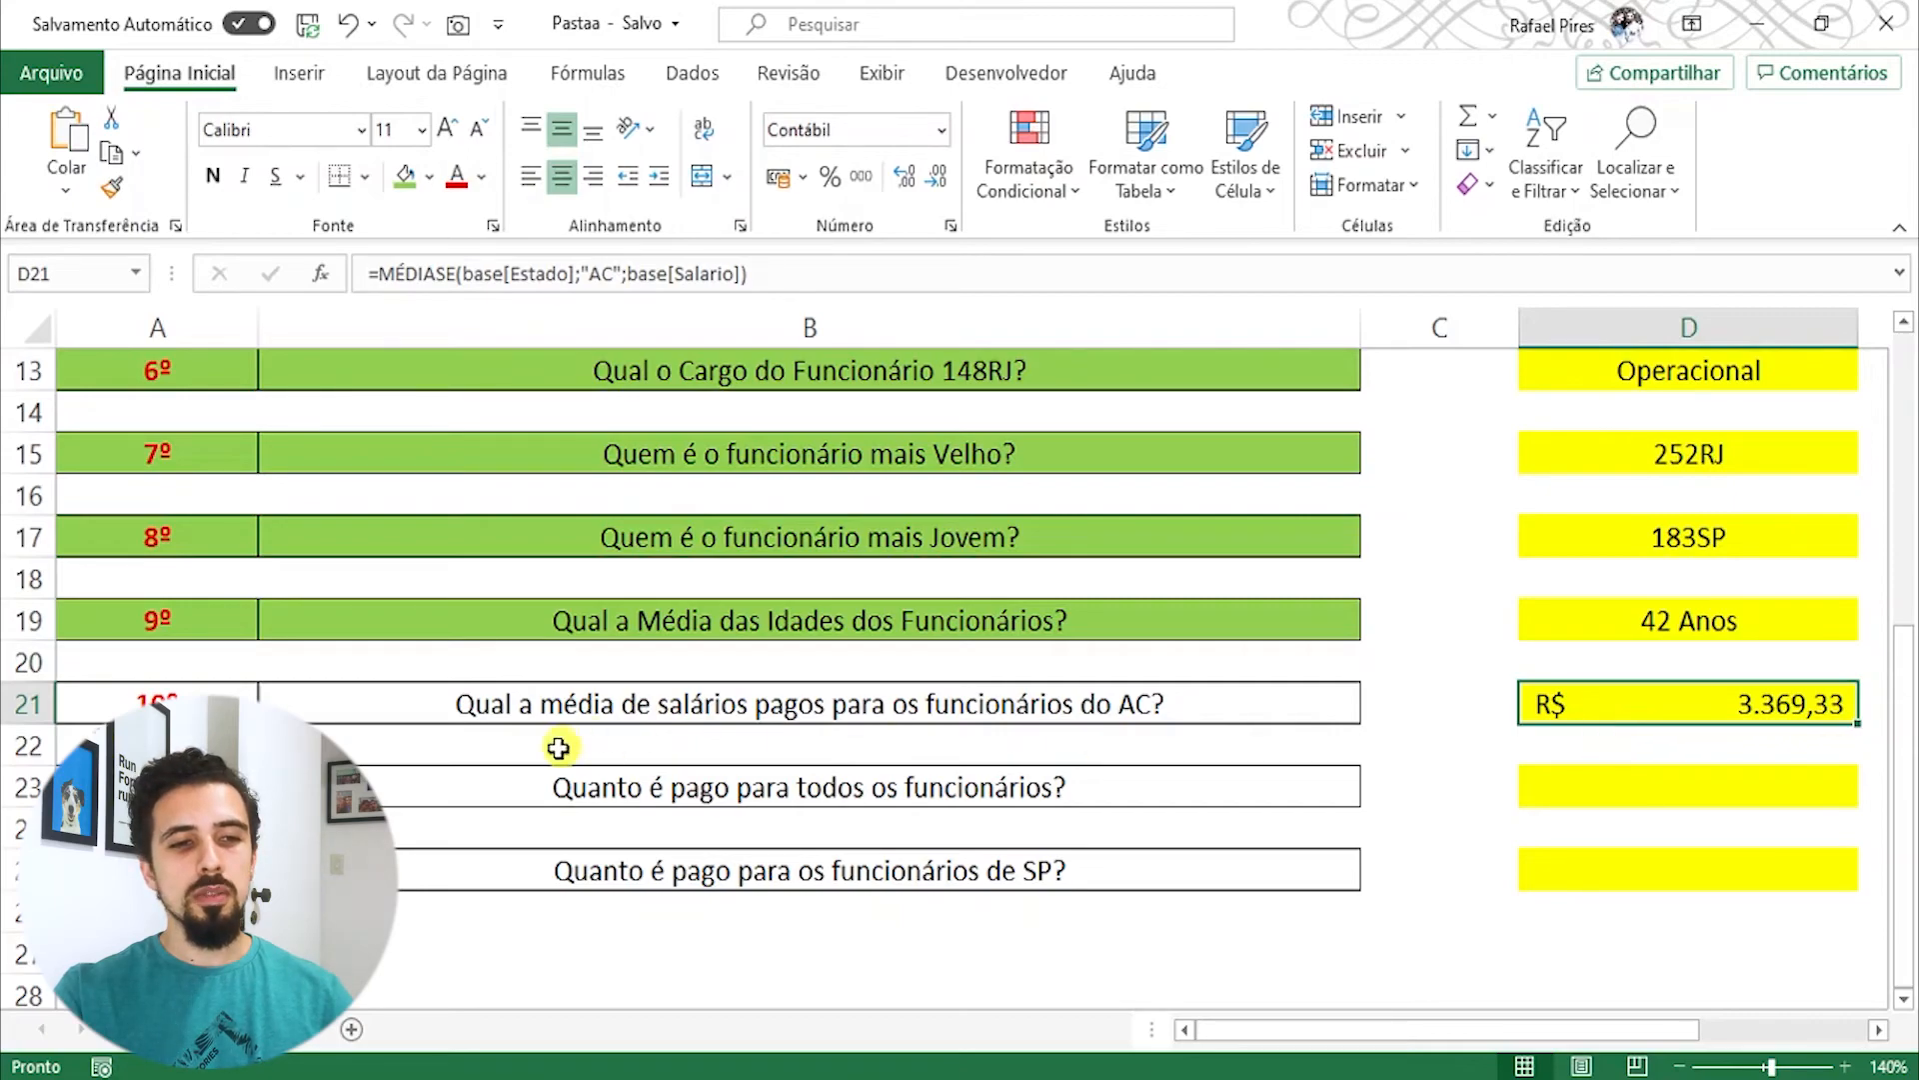
left_click_drag(190, 703, 334, 690)
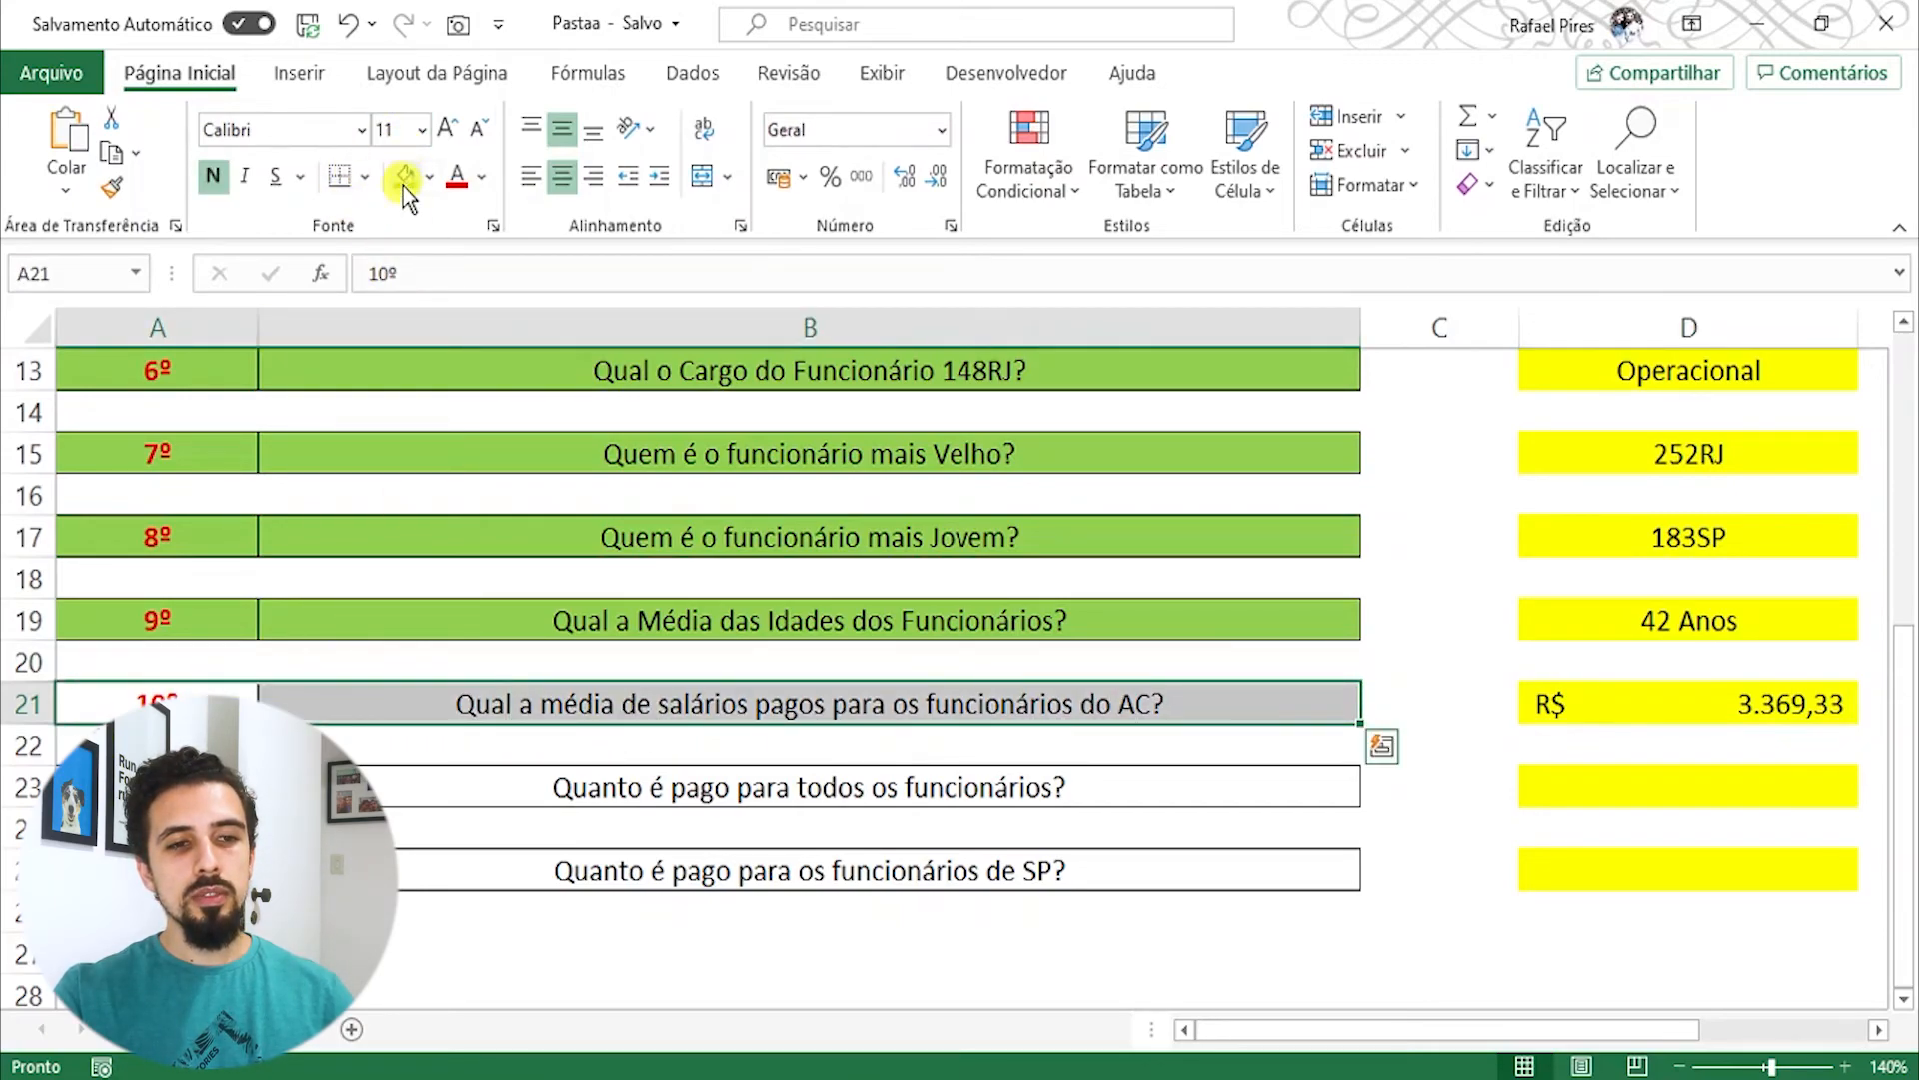
Step: Start a SOMA formula in D23 that references the base table, for the total paid to all employees
left_click(420, 787)
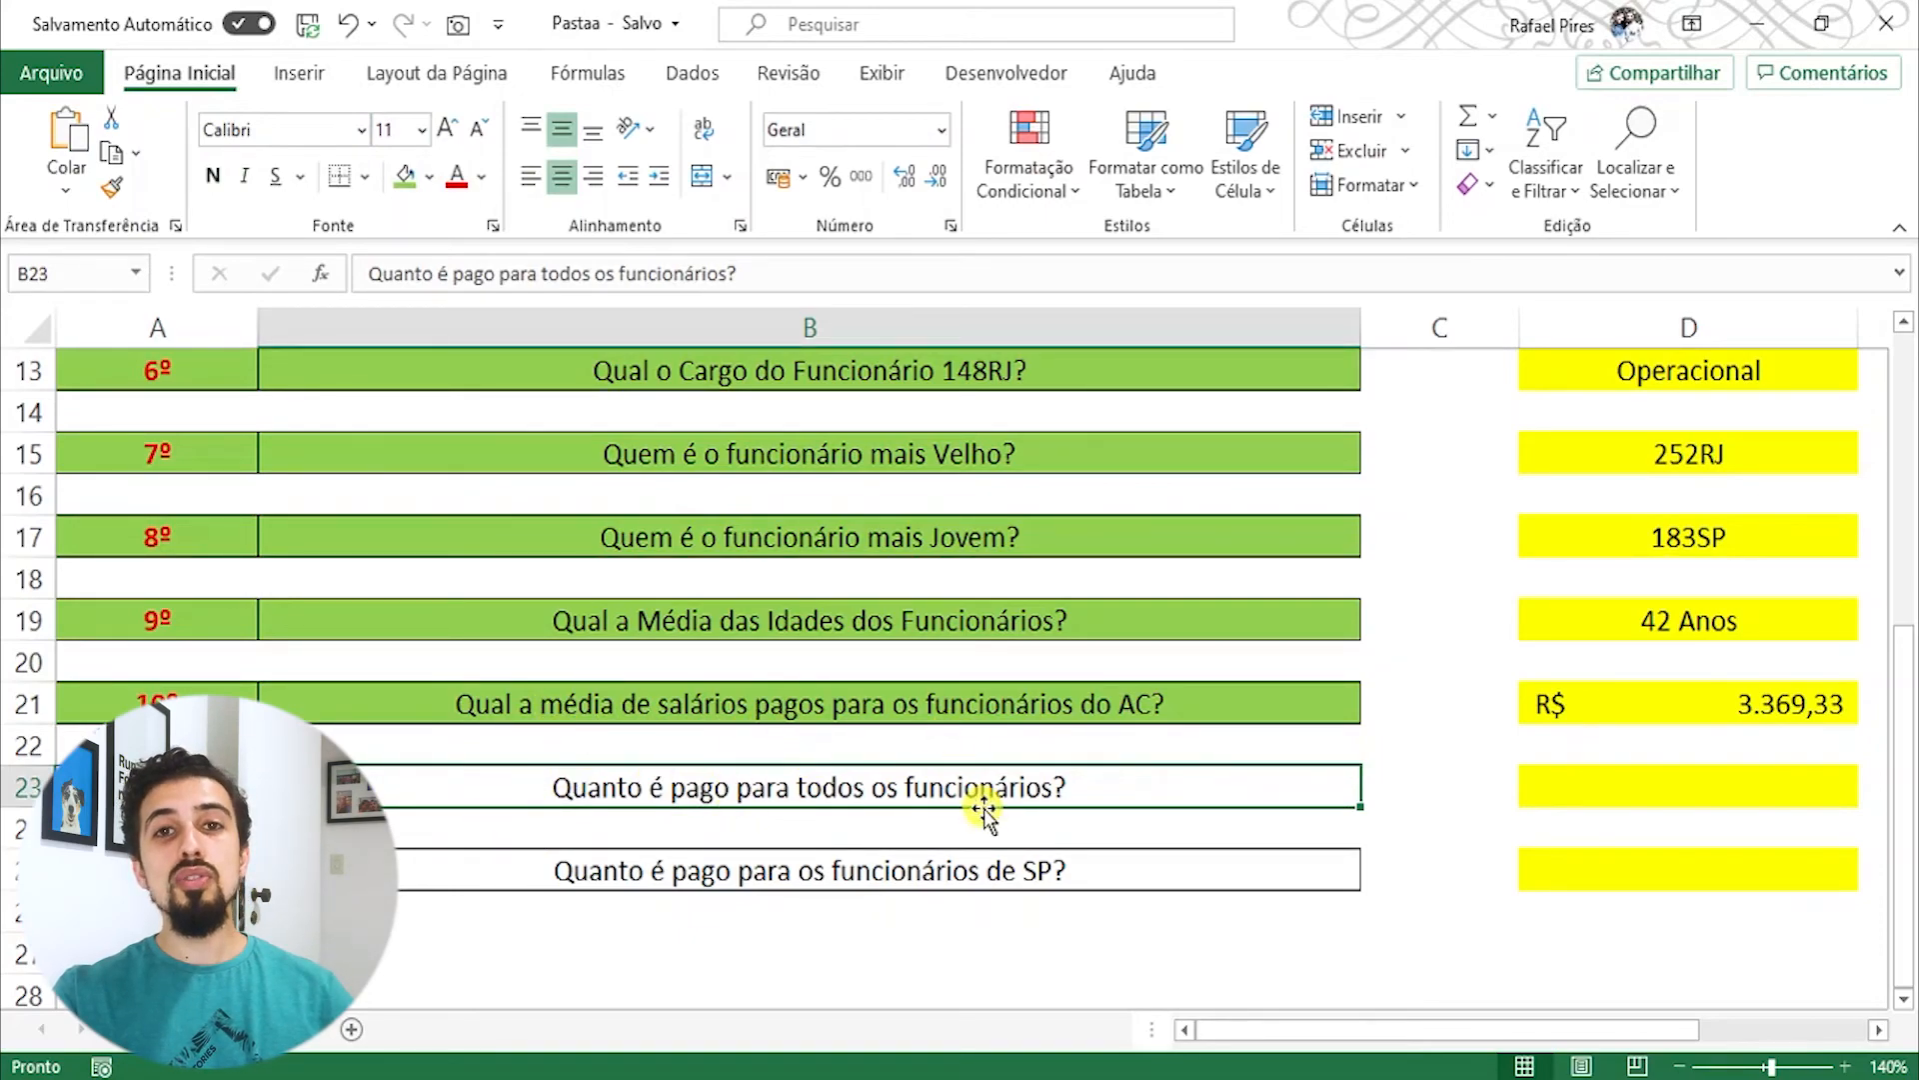
left_click(1578, 786)
type("=soma")
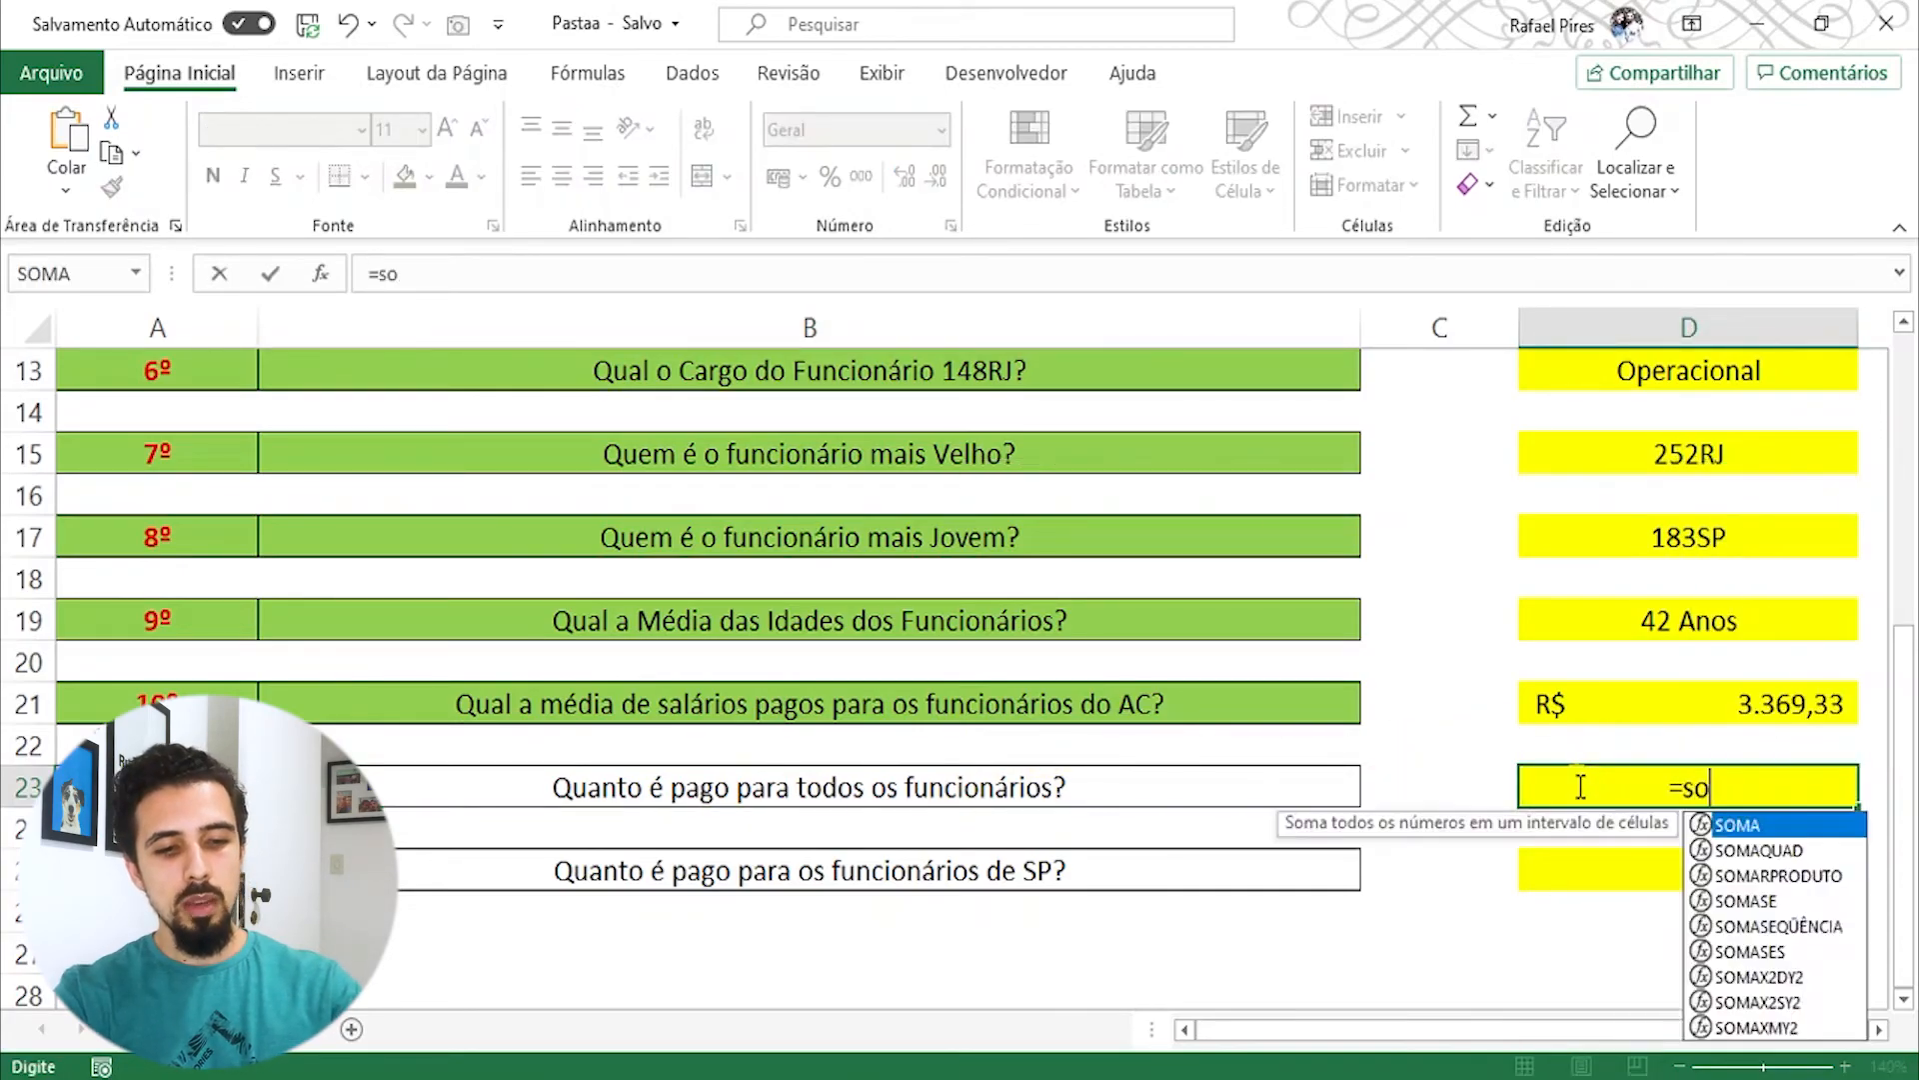
key("Tab")
type("base[")
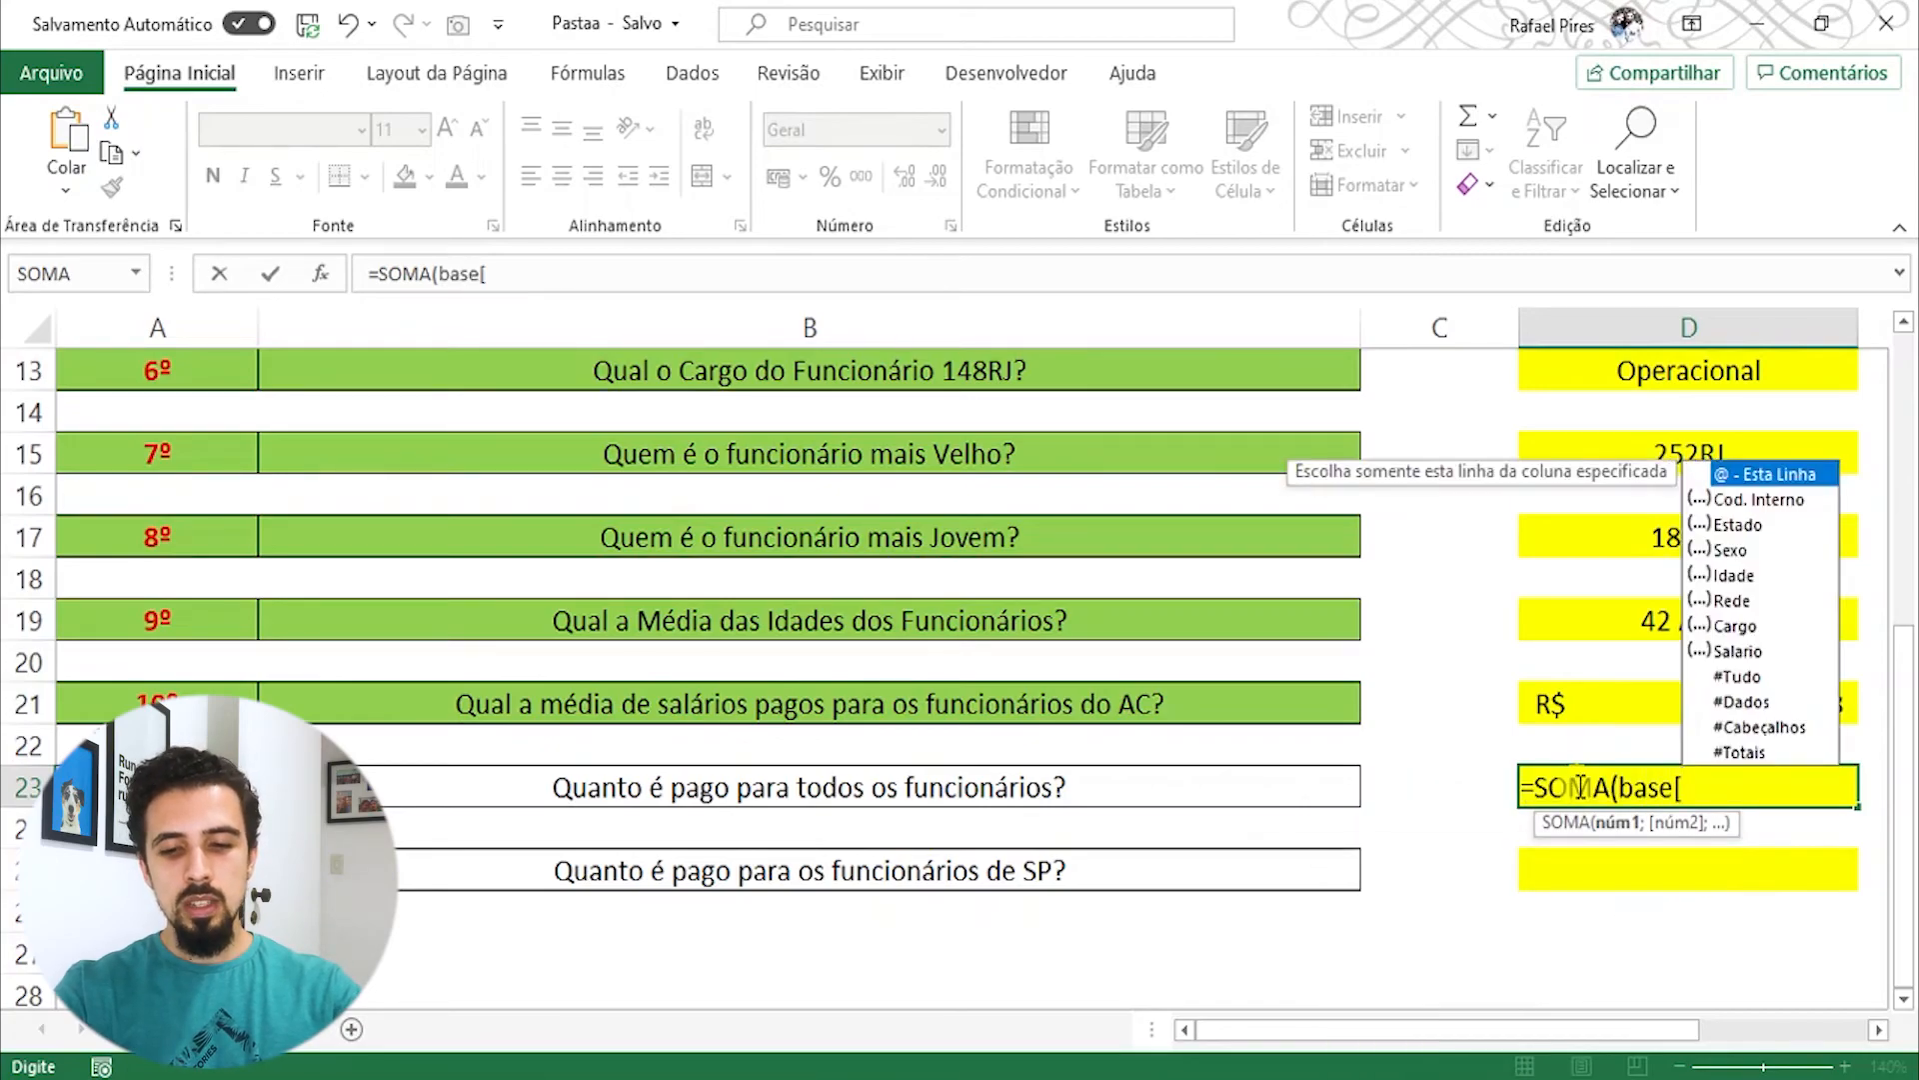
key("Down")
key("Down")
key("Down")
key("Down")
key("Down")
key("Down")
key("Down")
key("Down")
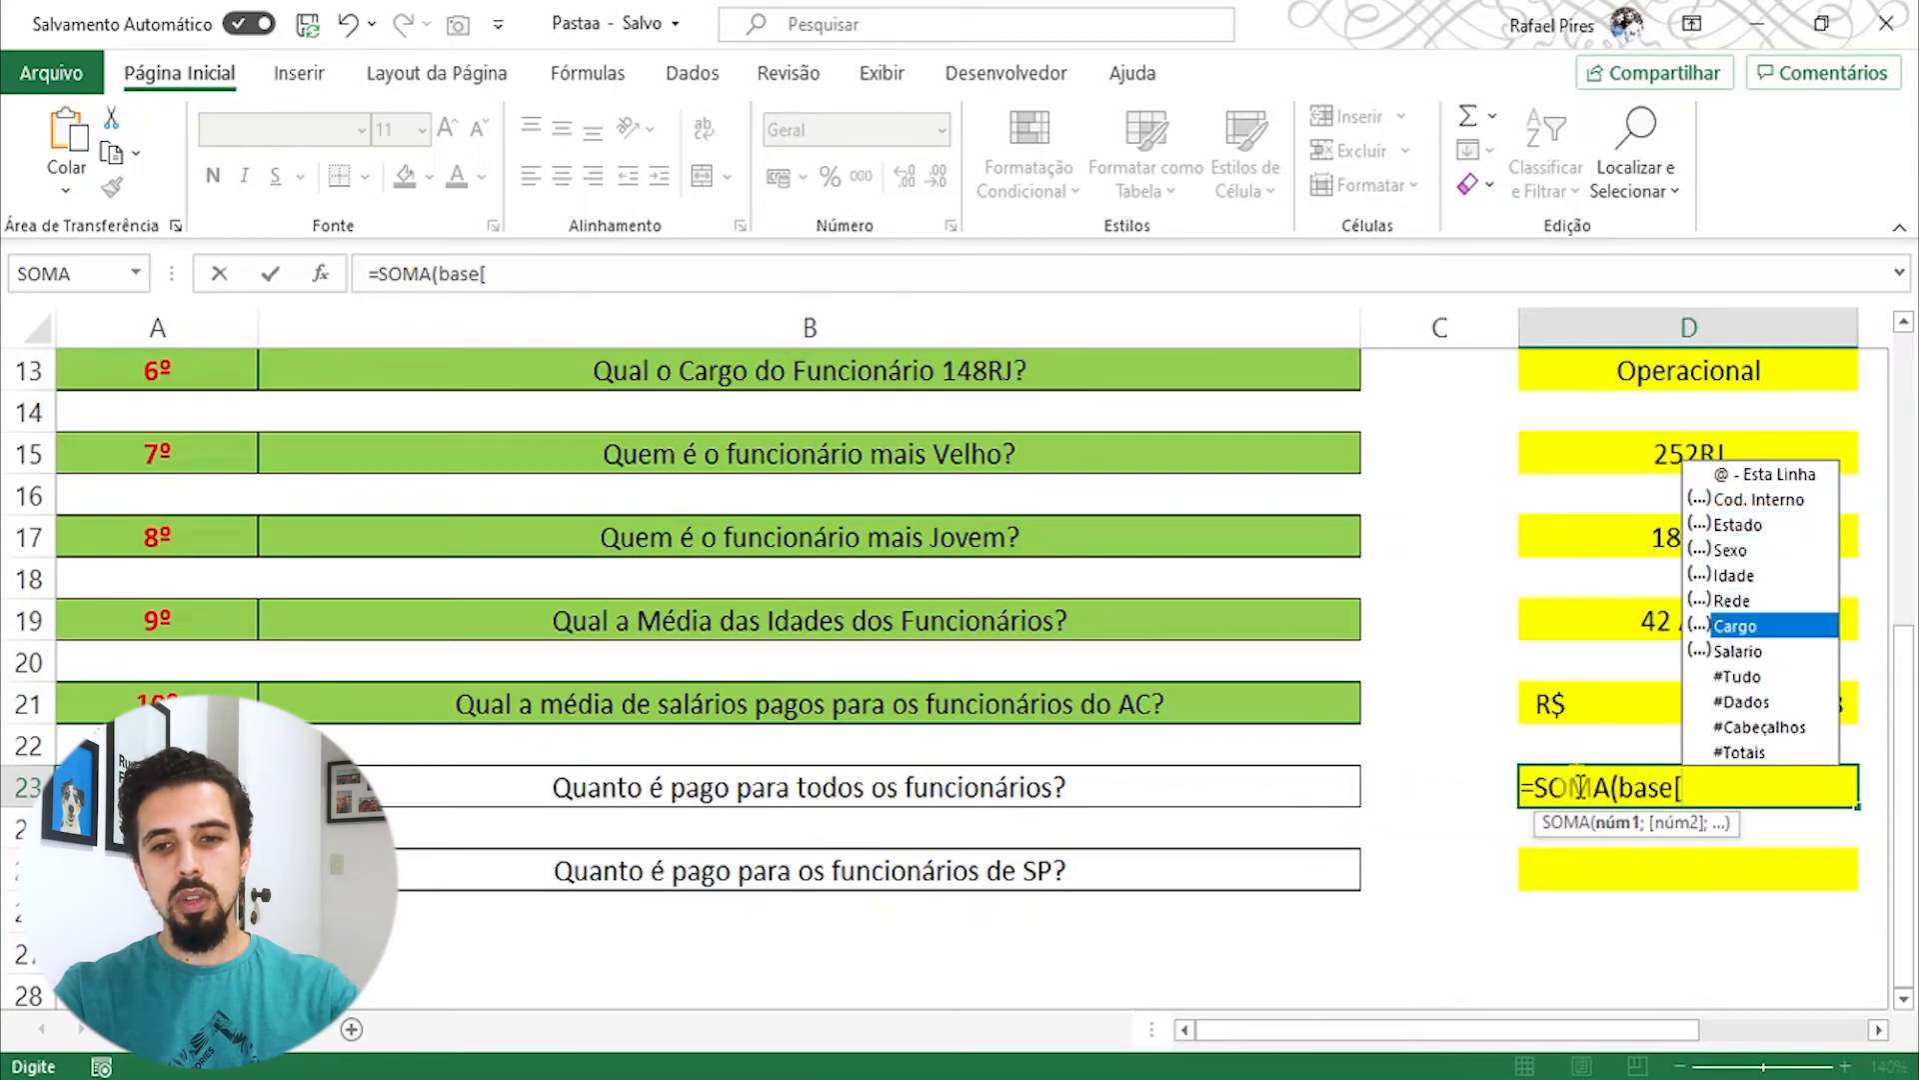
key("Up")
key("Up")
key("Tab")
key("BackSpace")
key("BackSpace")
key("BackSpace")
key("BackSpace")
key("BackSpace")
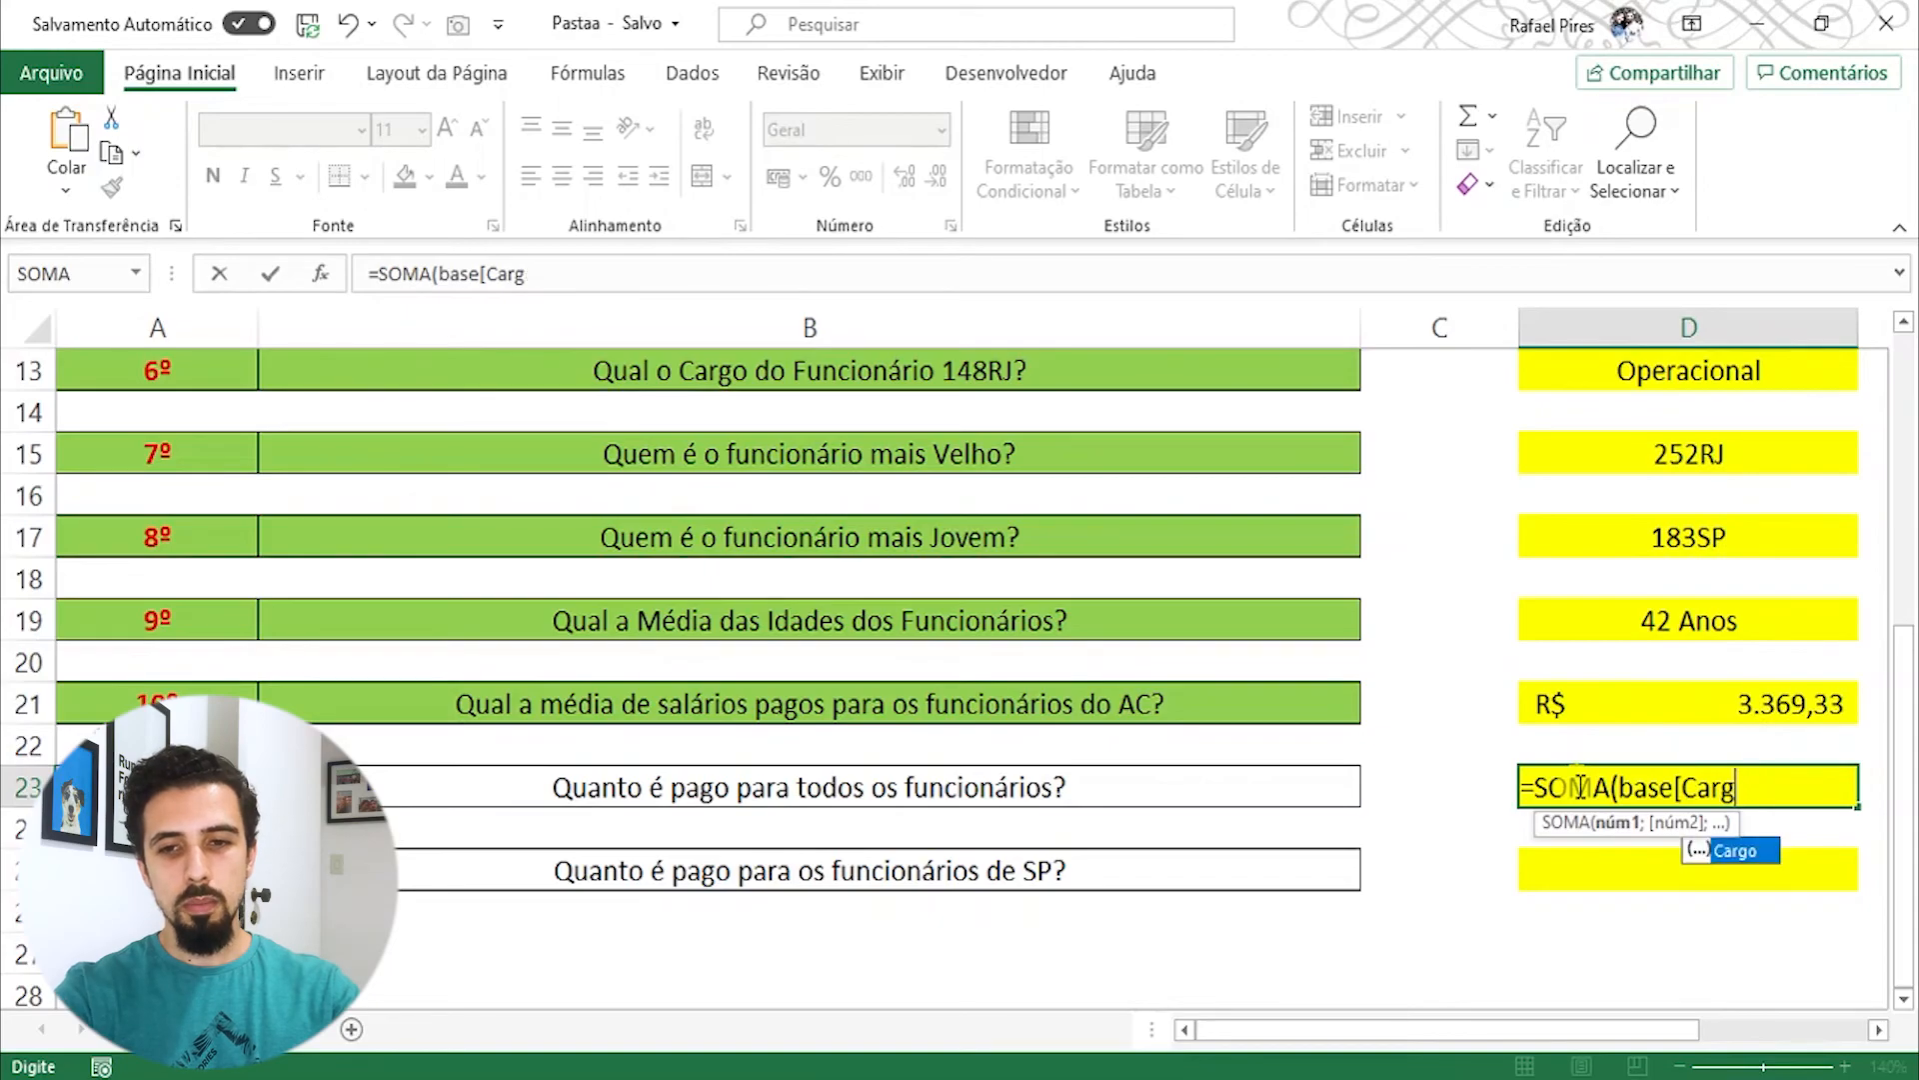
Step: Complete D23's SOMA formula with the base[Salario] column and commit it
key("Down")
key("Down")
key("Down")
key("Down")
key("Down")
key("Down")
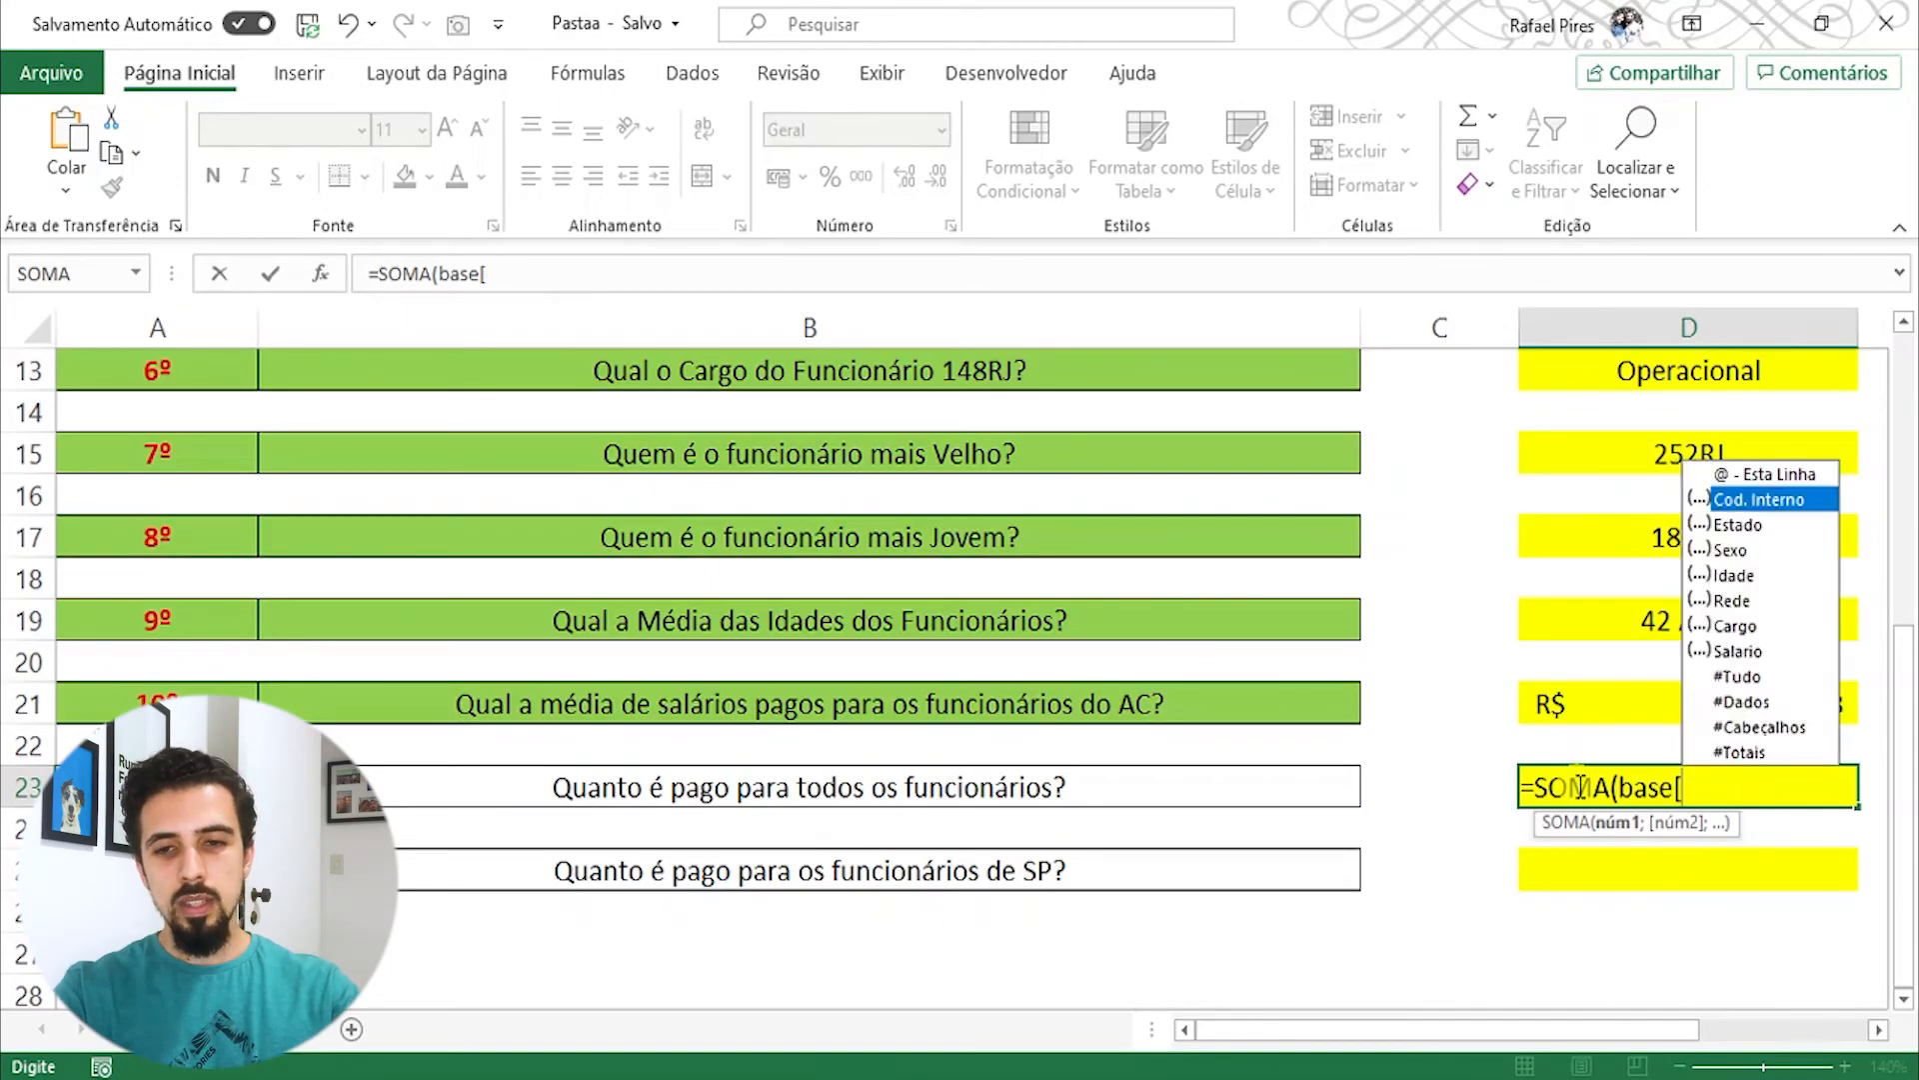
key("Down")
key("Tab")
type("])")
key("Return")
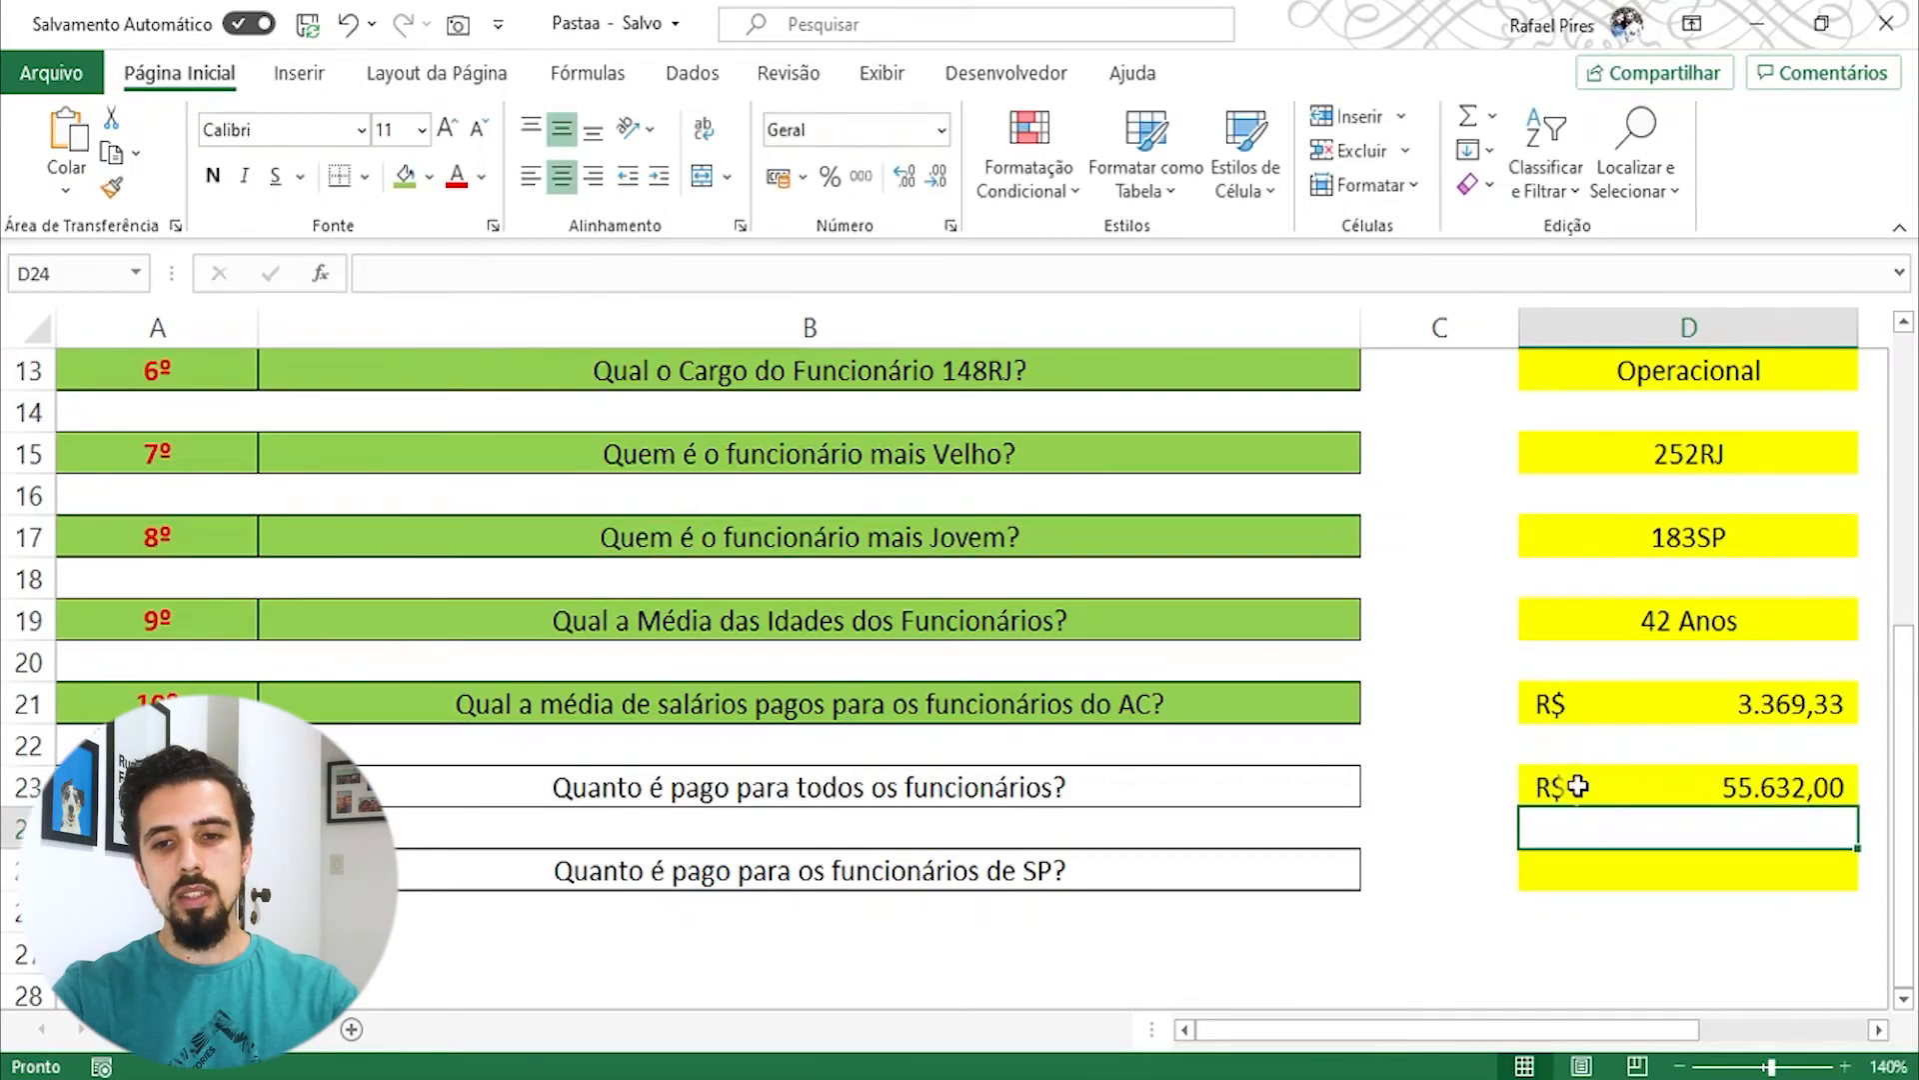
Step: Fill the 11º question row, A23:B23, with green
left_click(1529, 786)
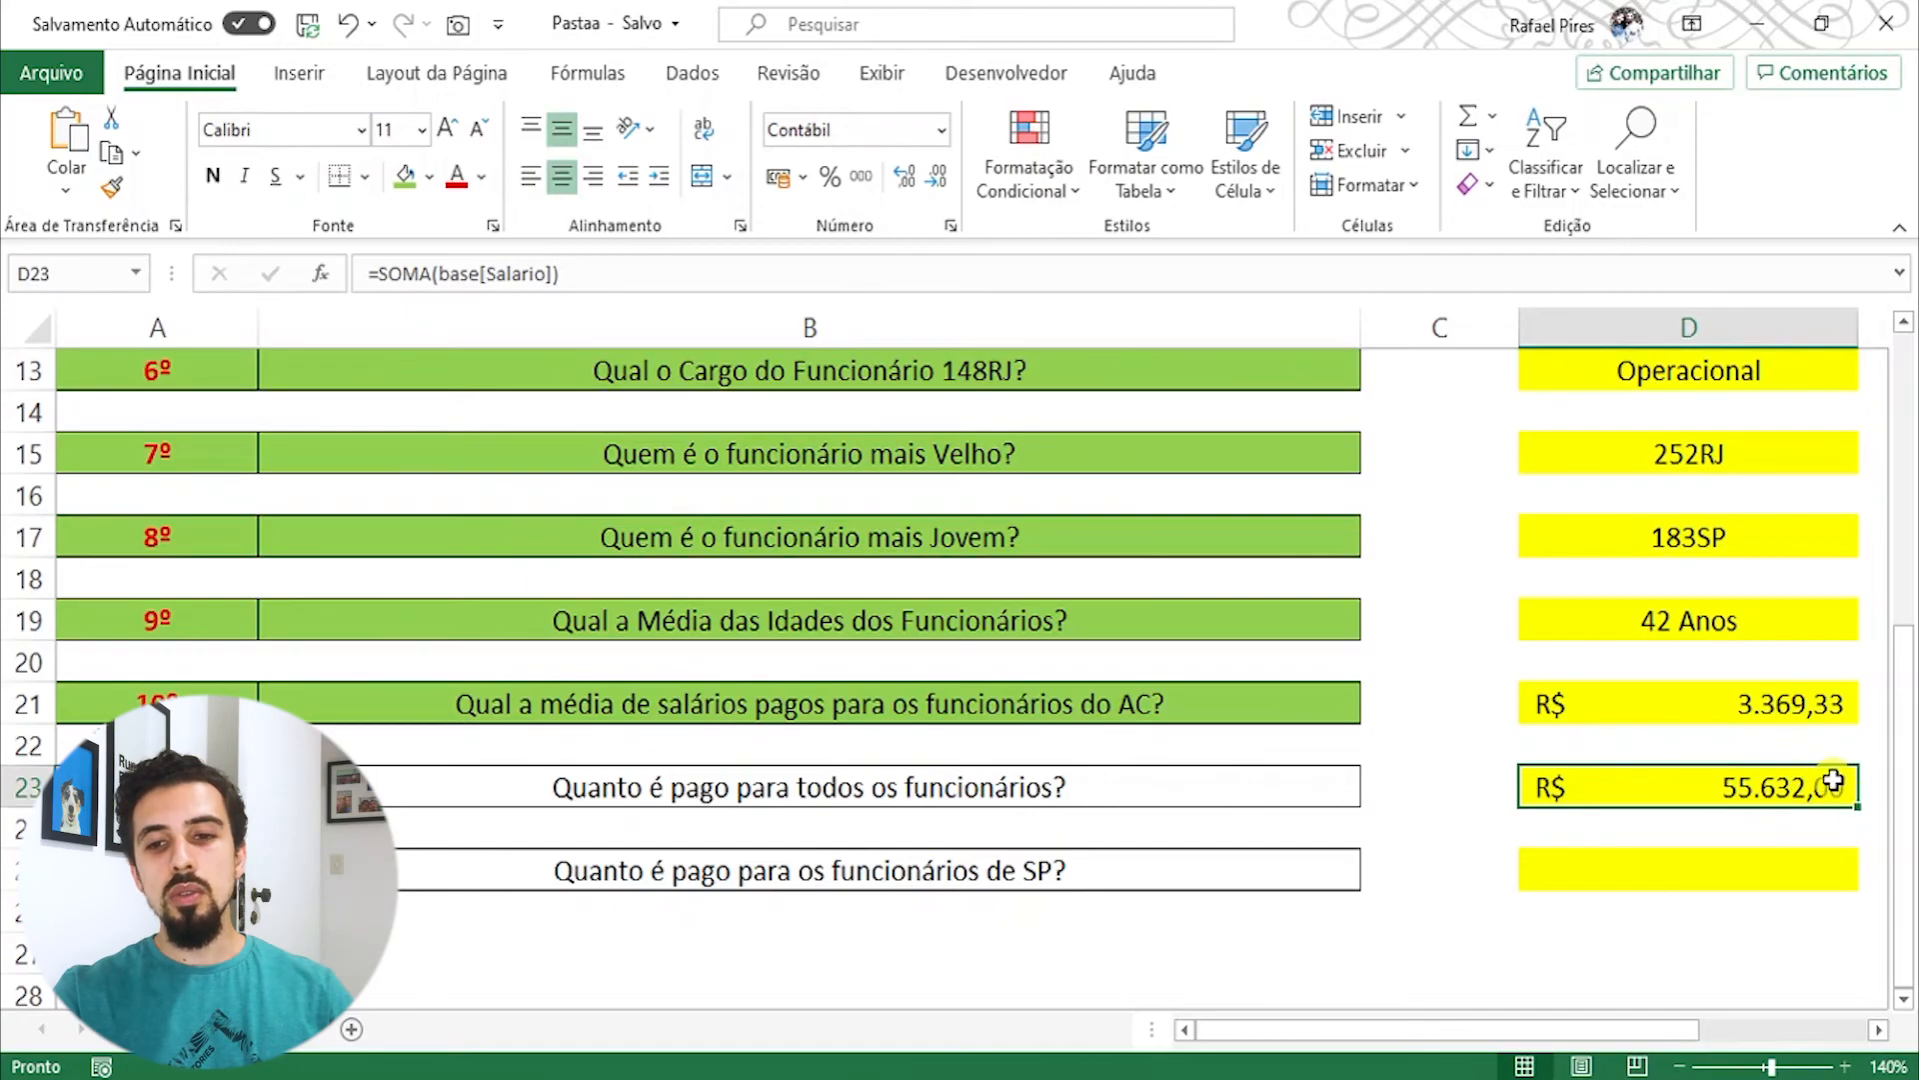
left_click_drag(157, 787, 330, 790)
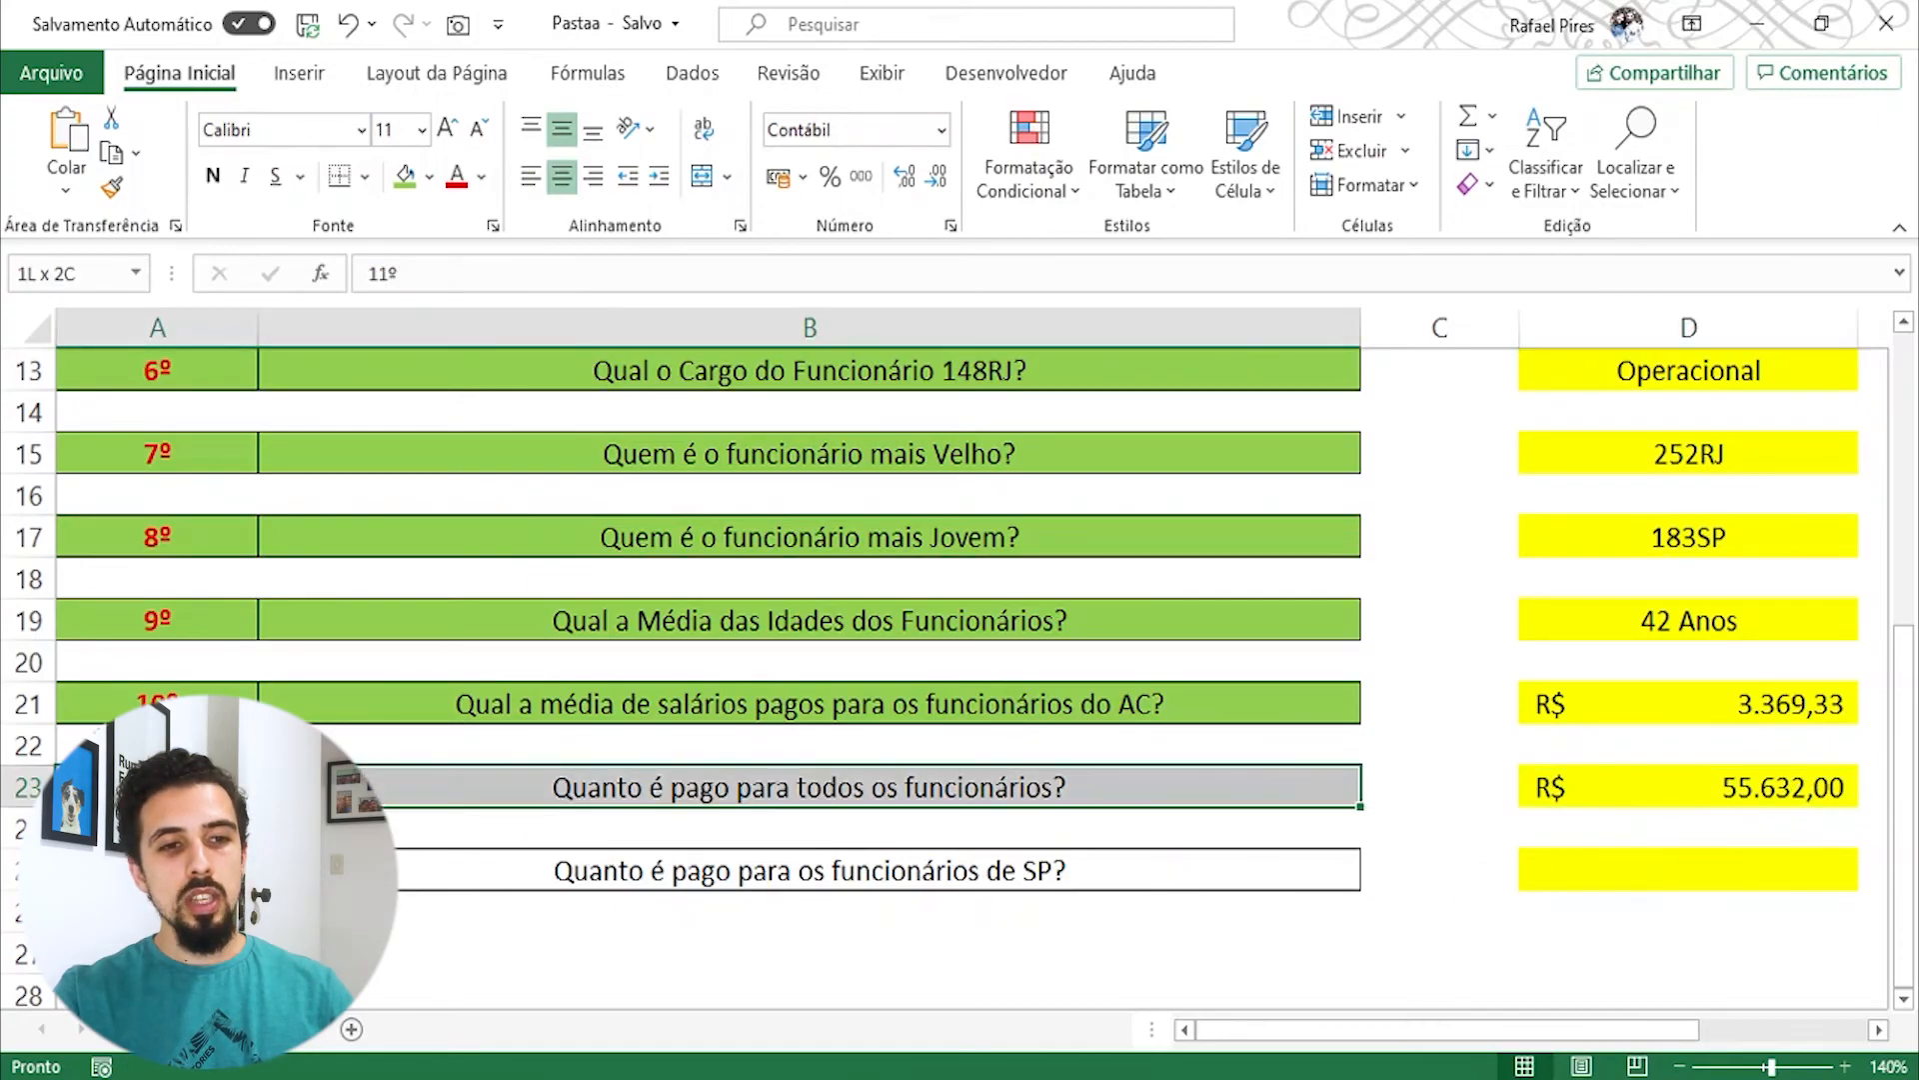
left_click(405, 178)
Step: Start a SOMASE formula in D25 with base[Estado] as the range and "SP" as the criterion, for the total paid to SP employees
left_click(157, 870)
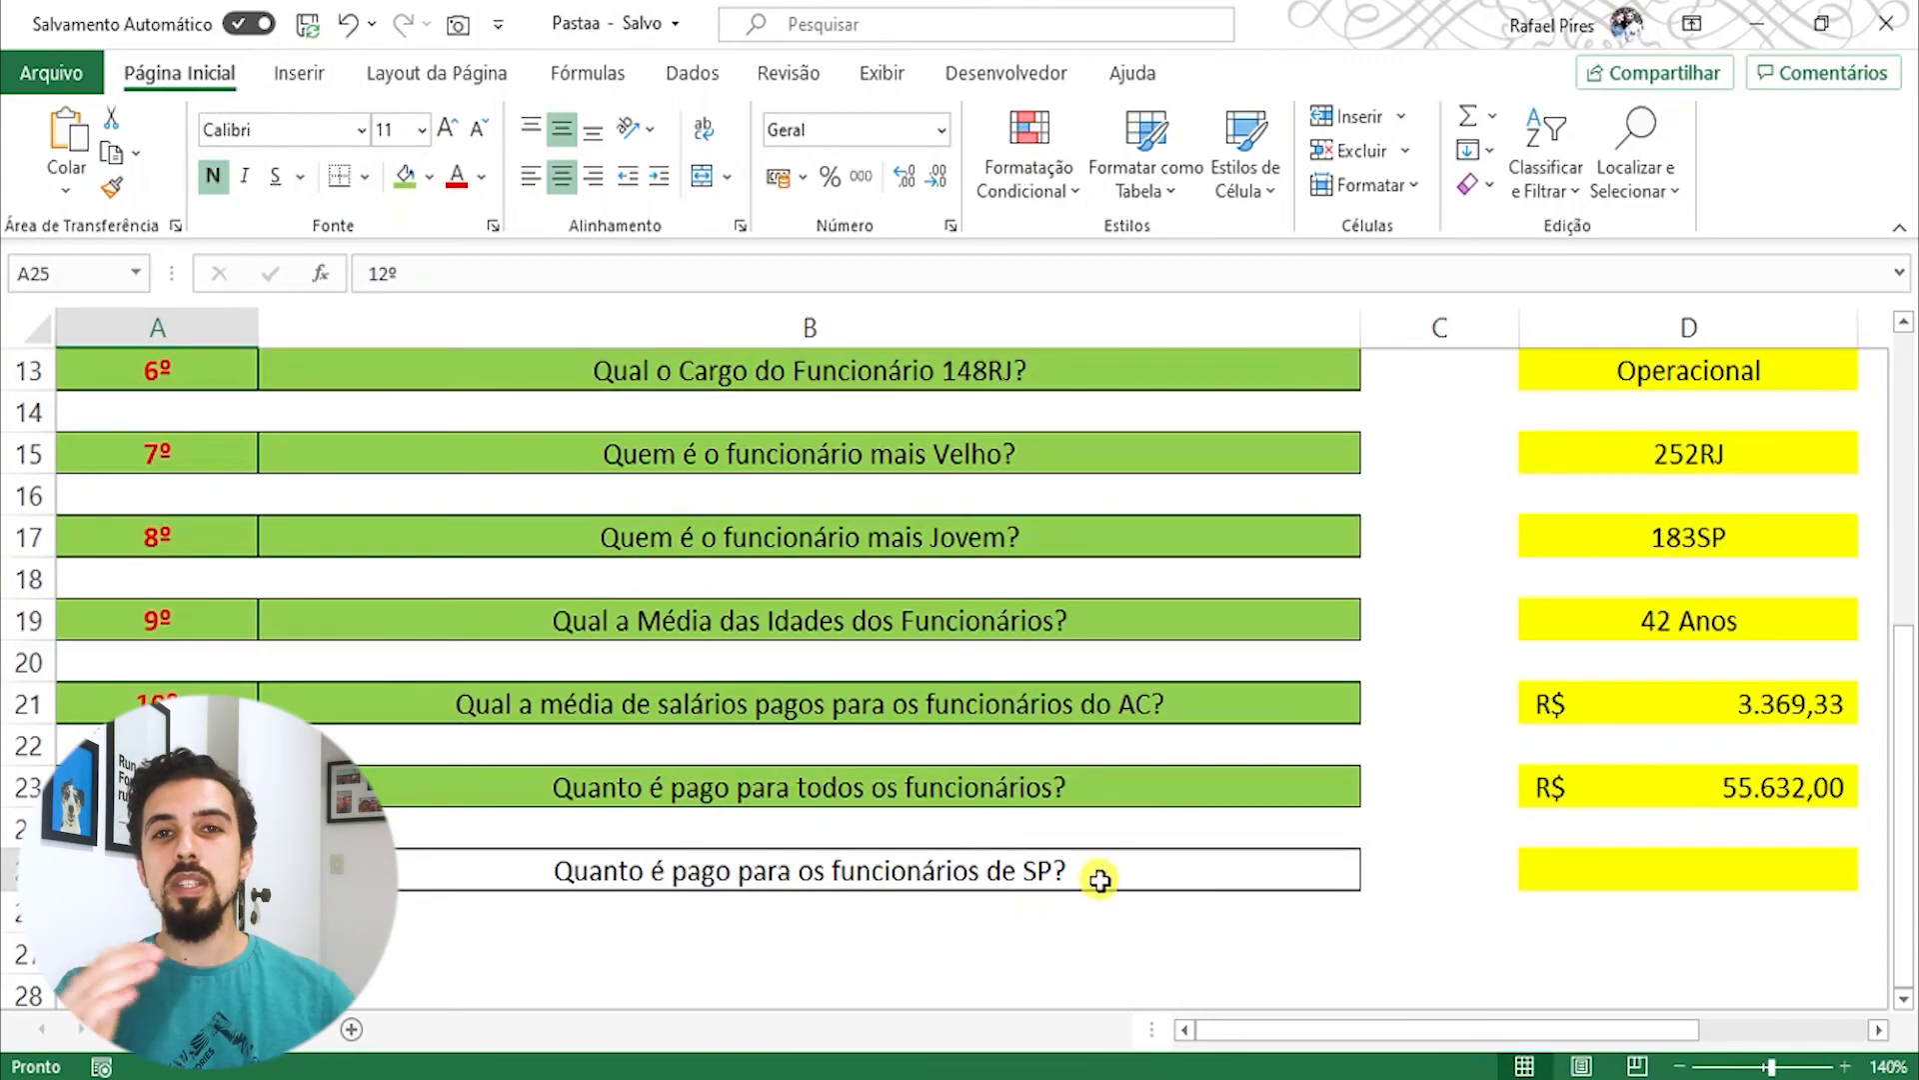
left_click(1669, 881)
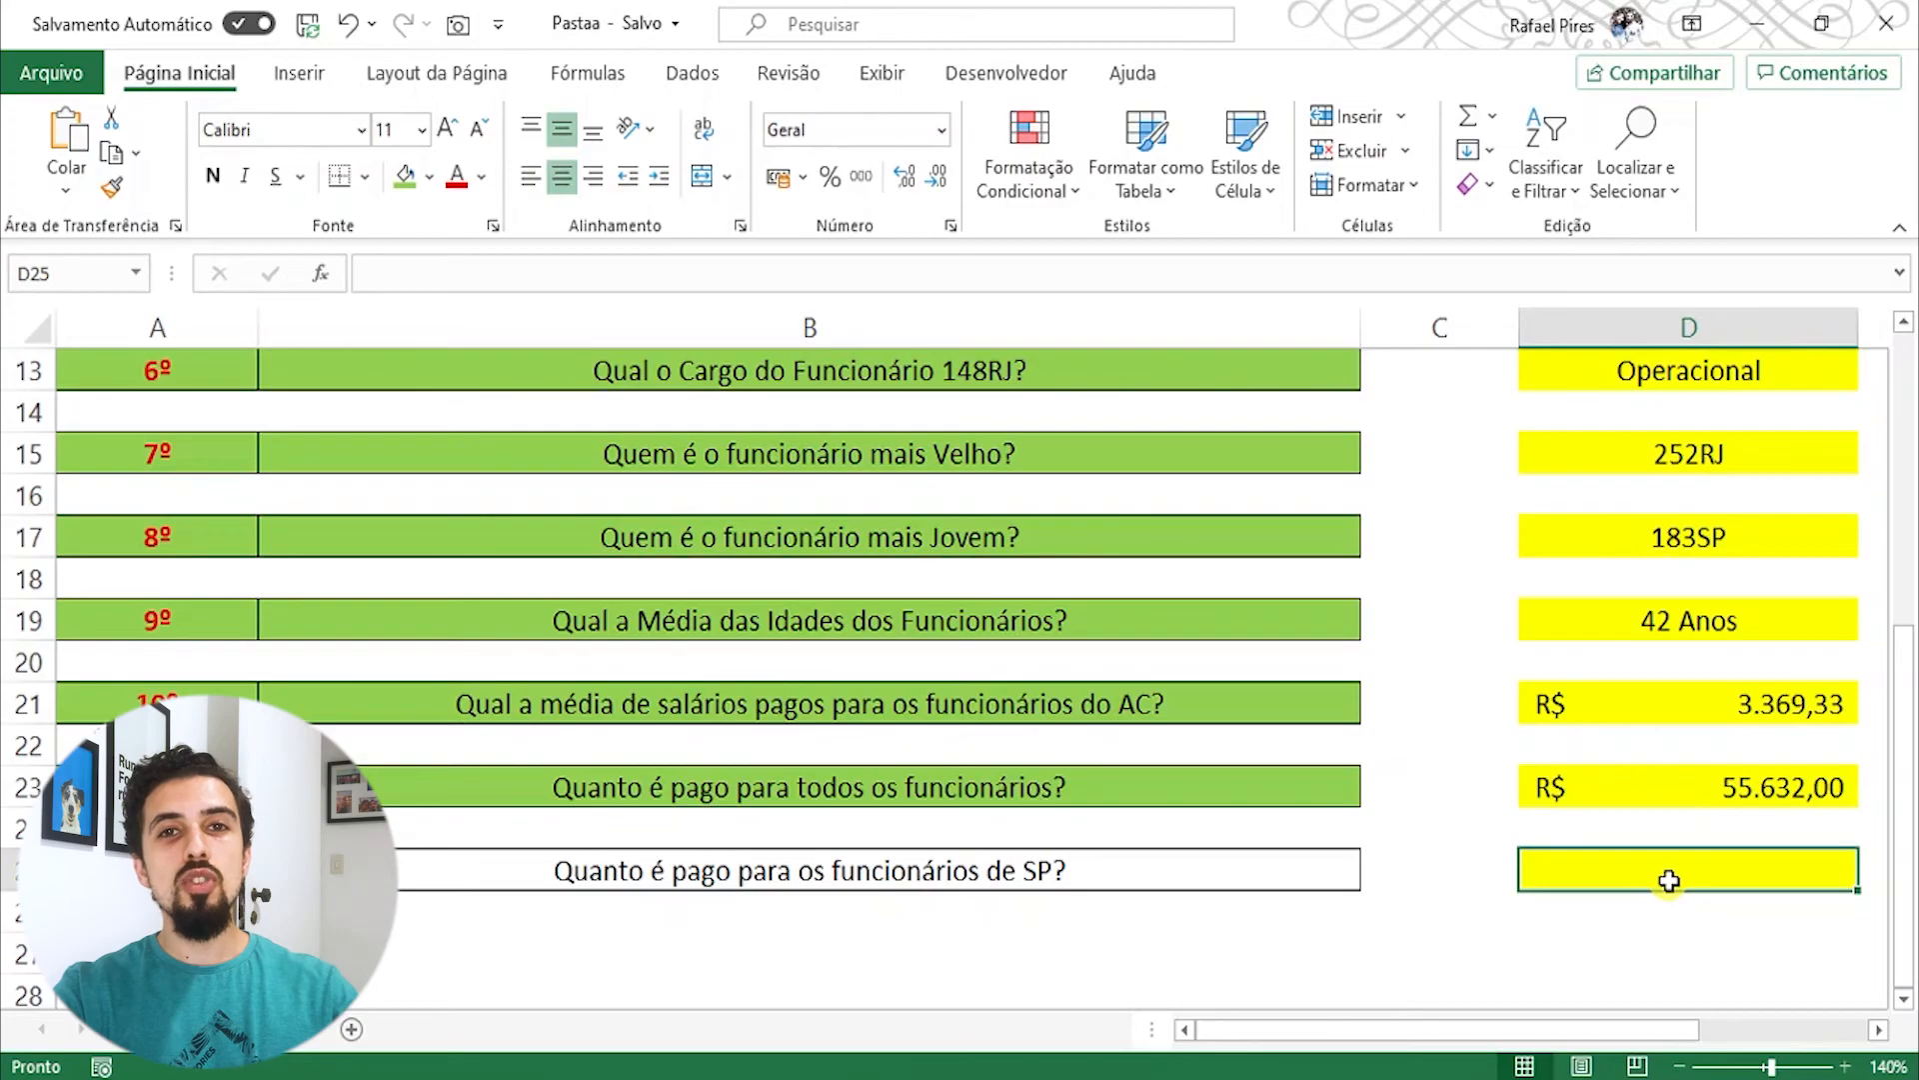
type("=somase")
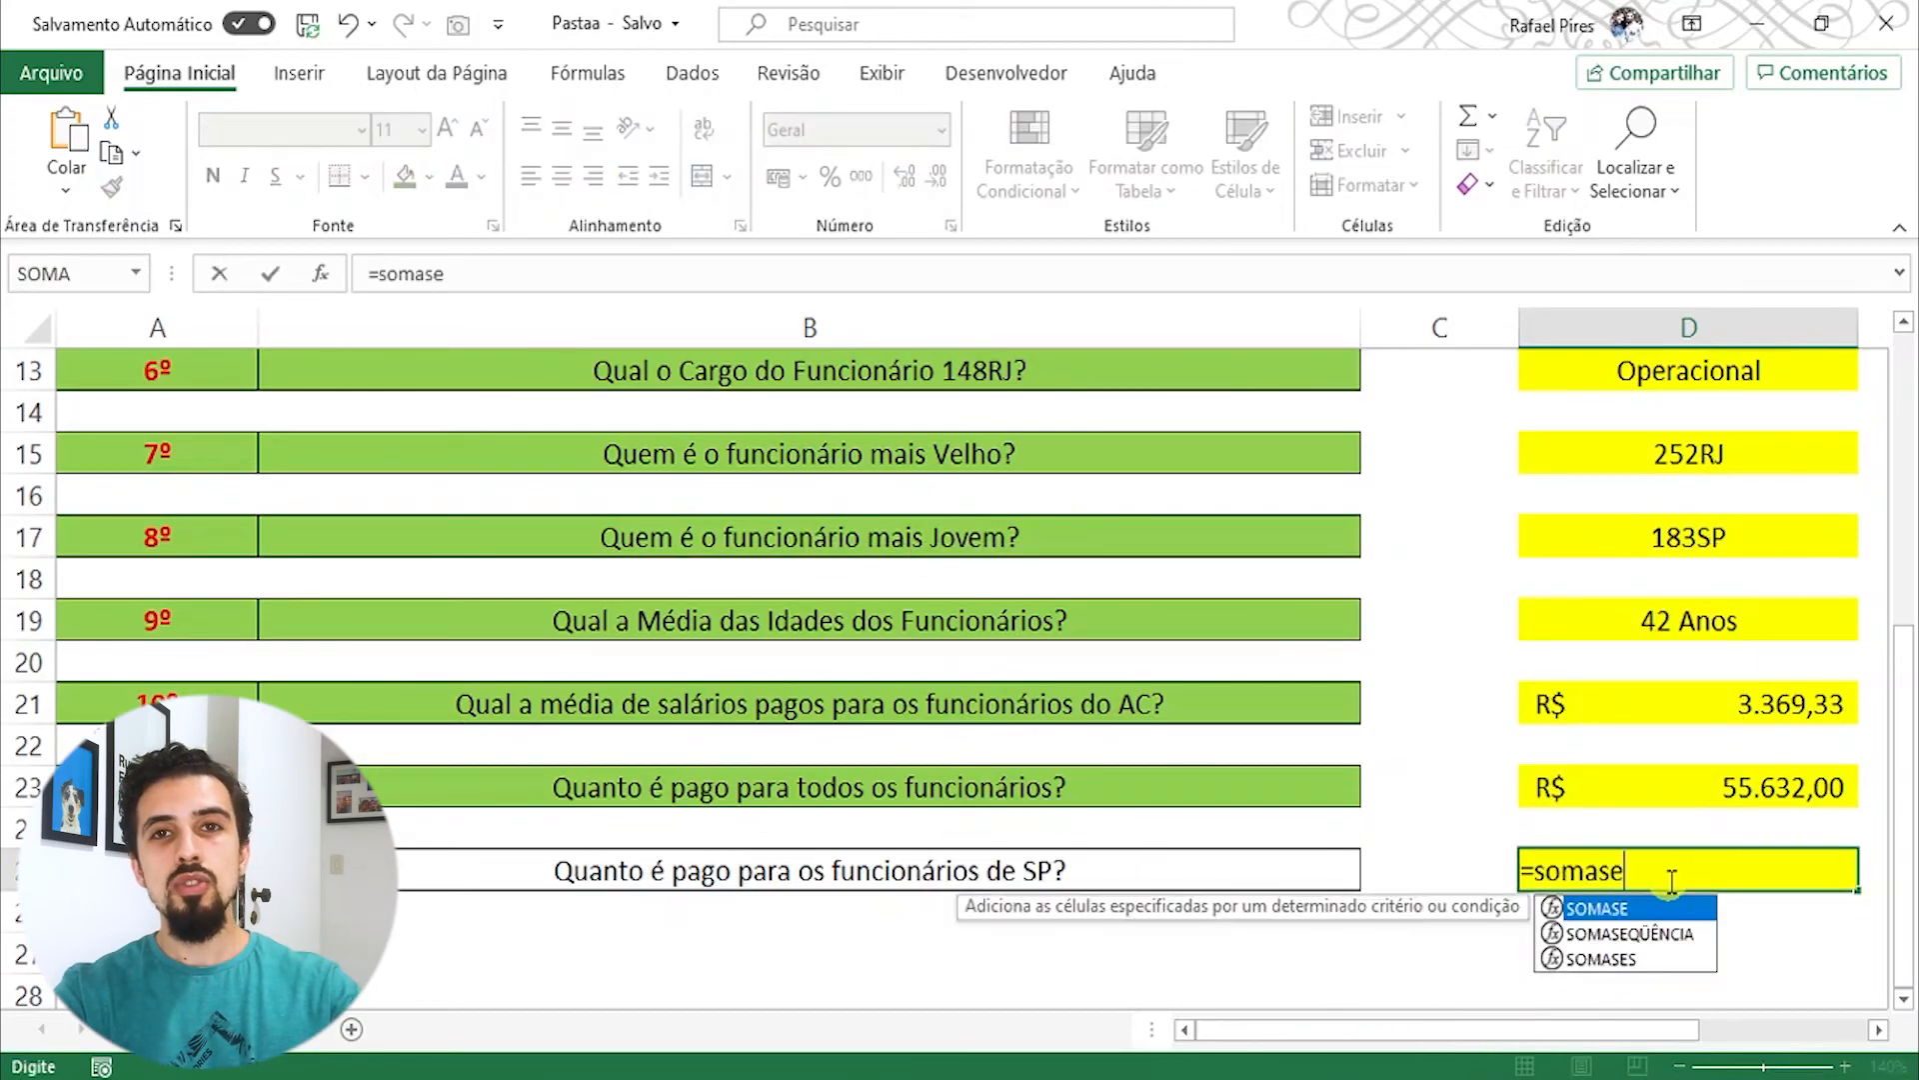
key("Tab")
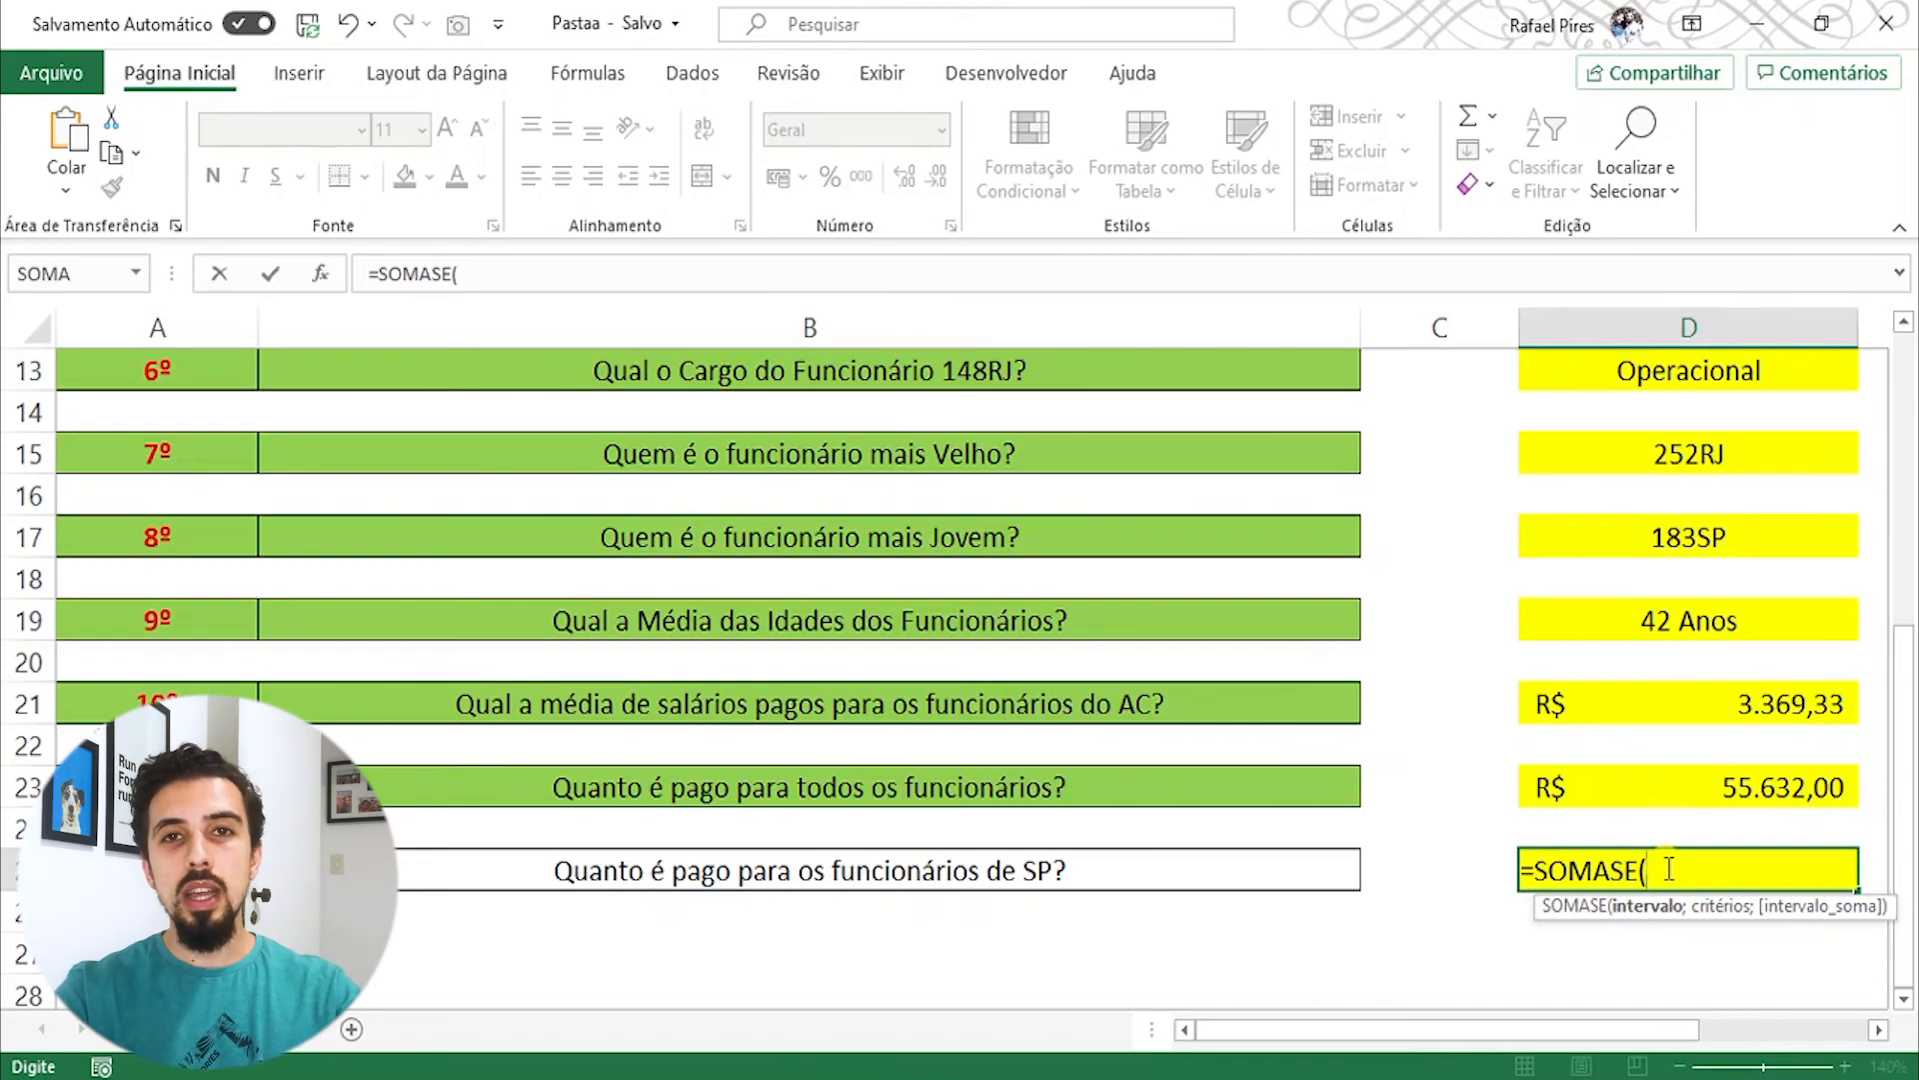
type("base[")
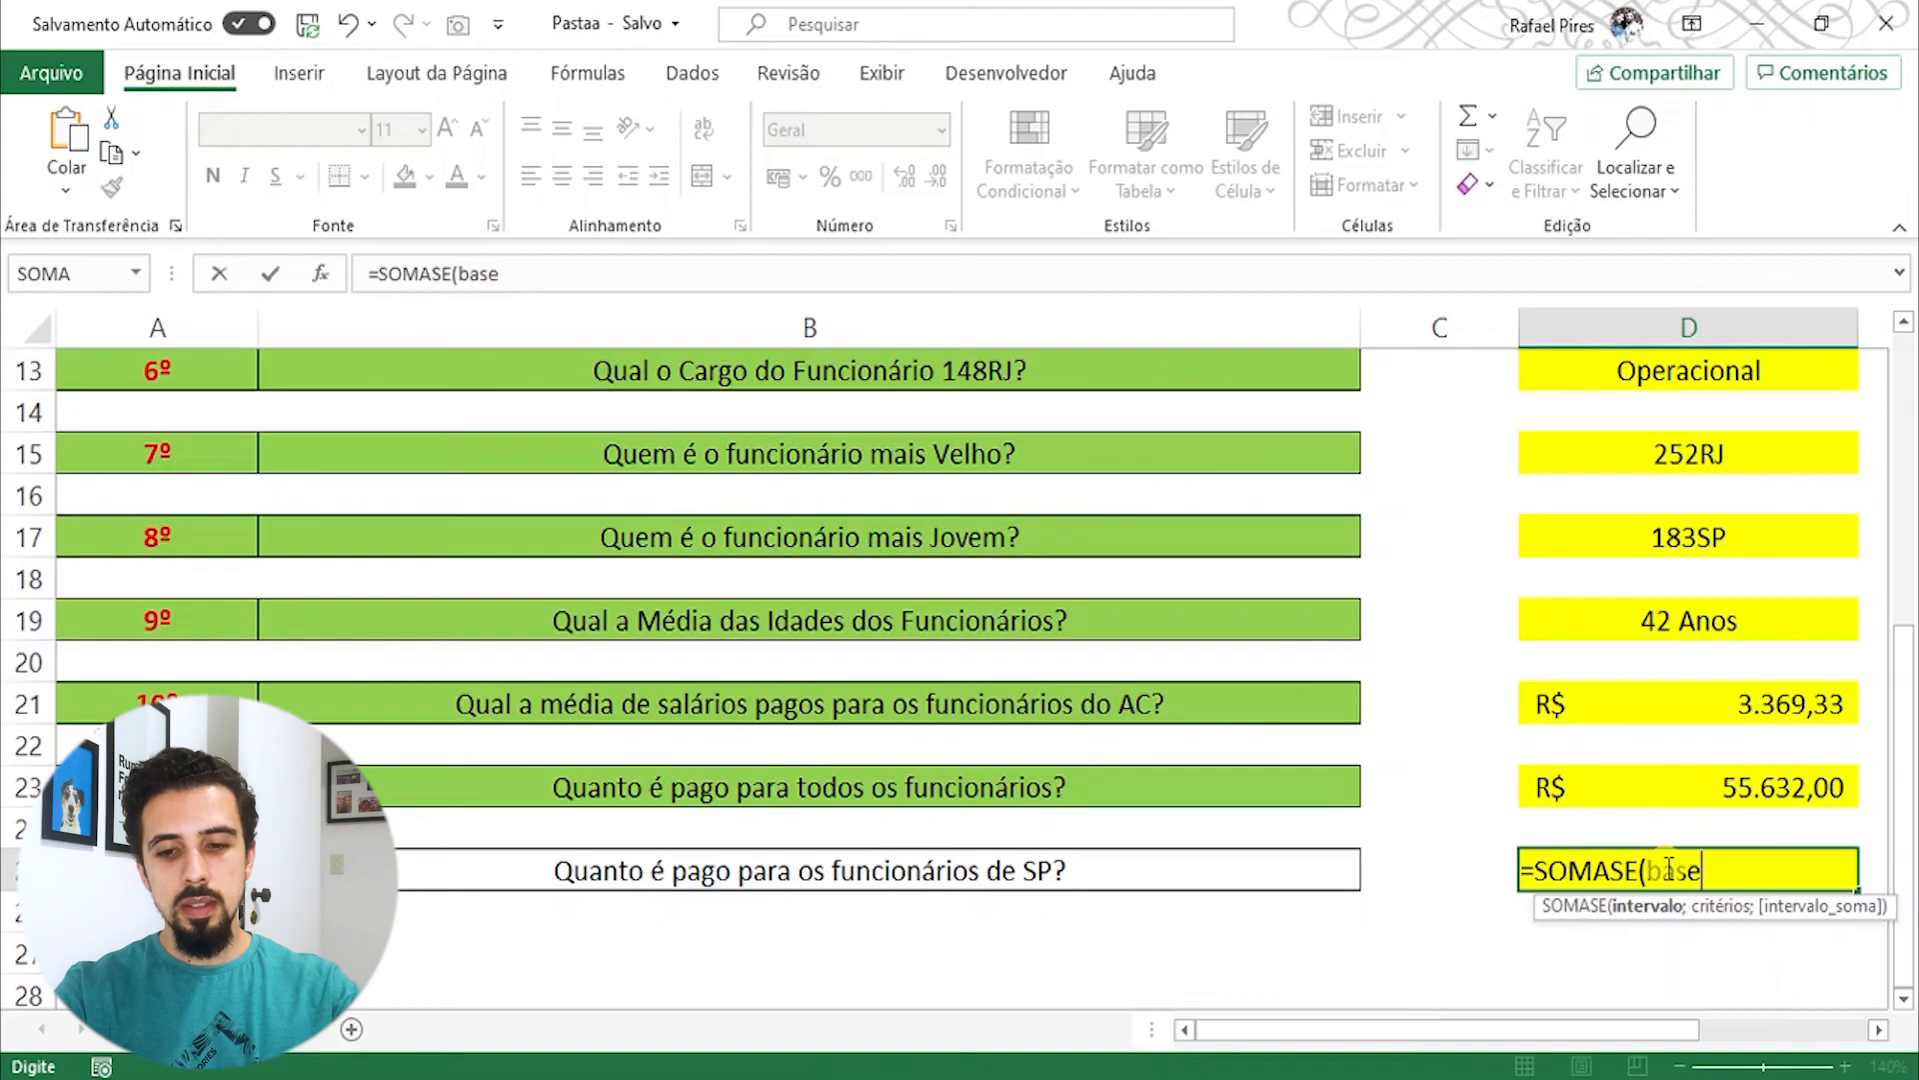
key("Down")
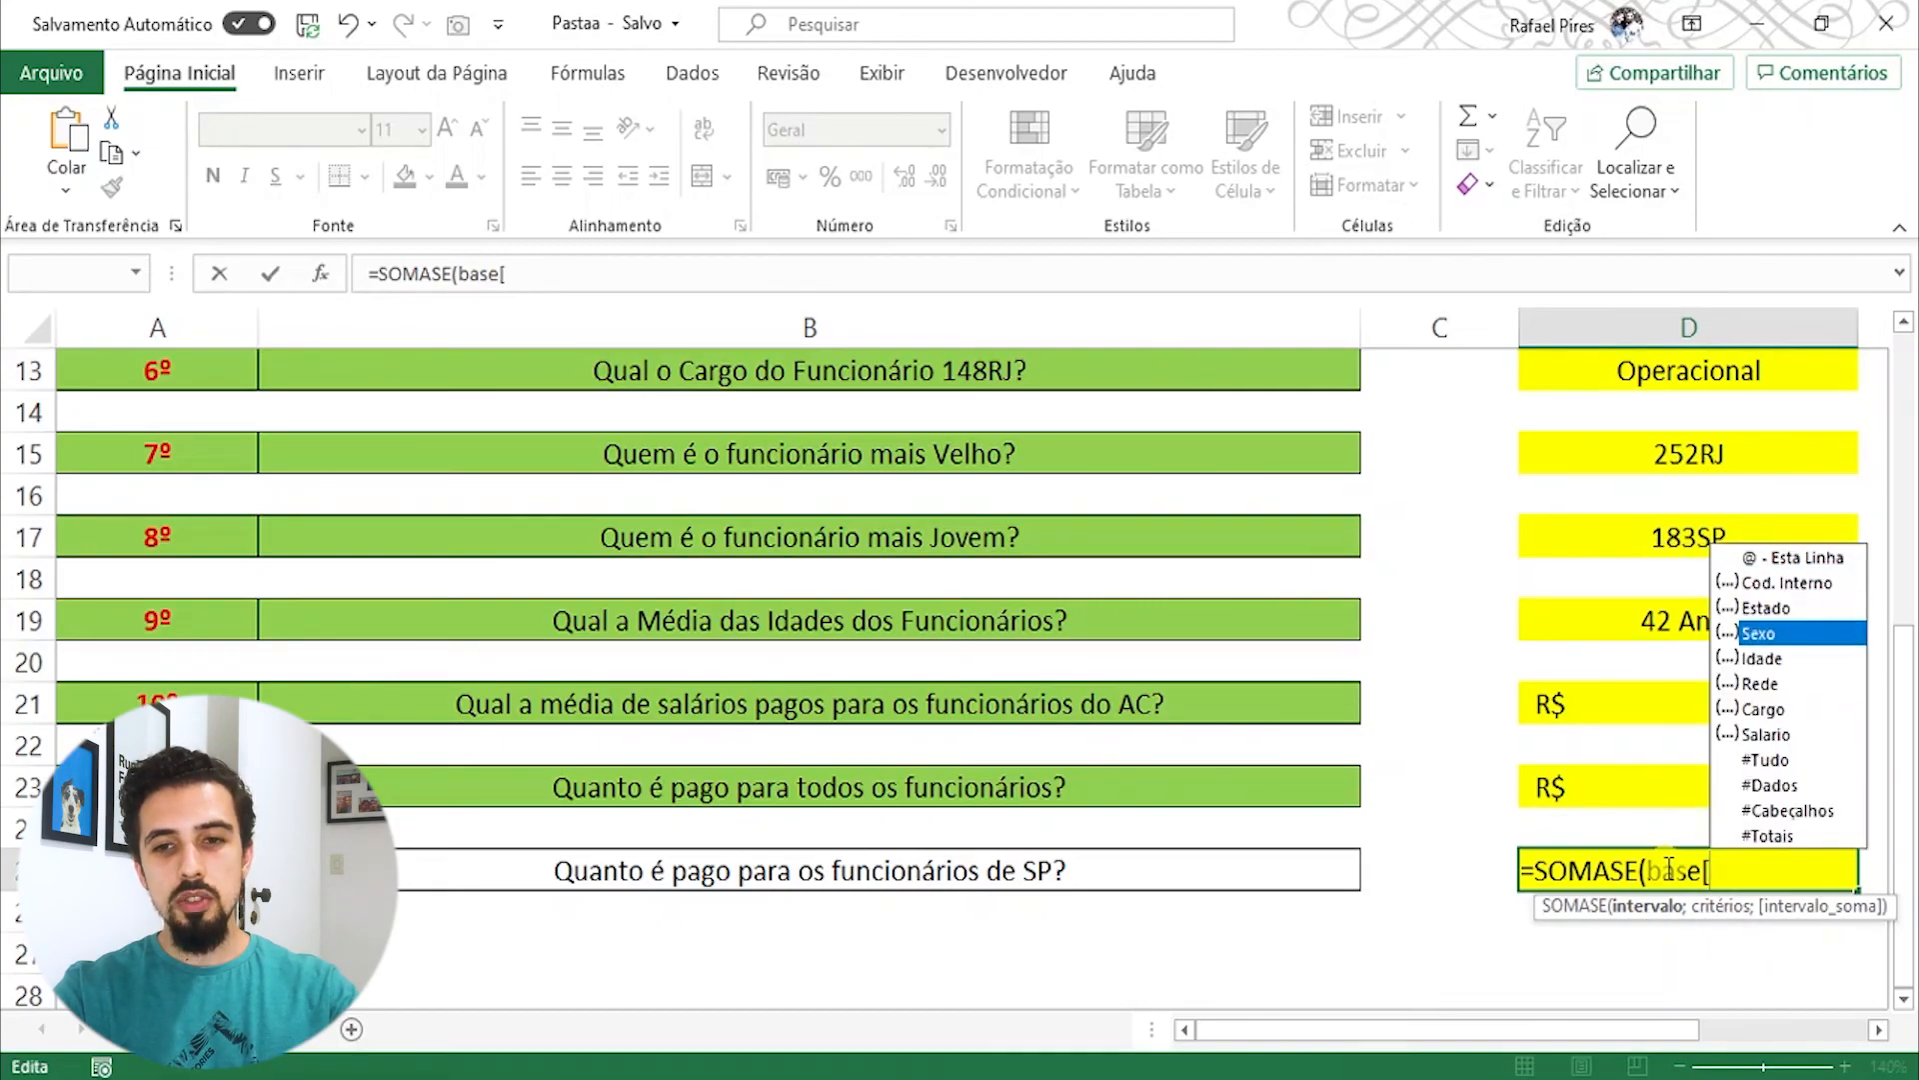
key("Tab")
type("];")
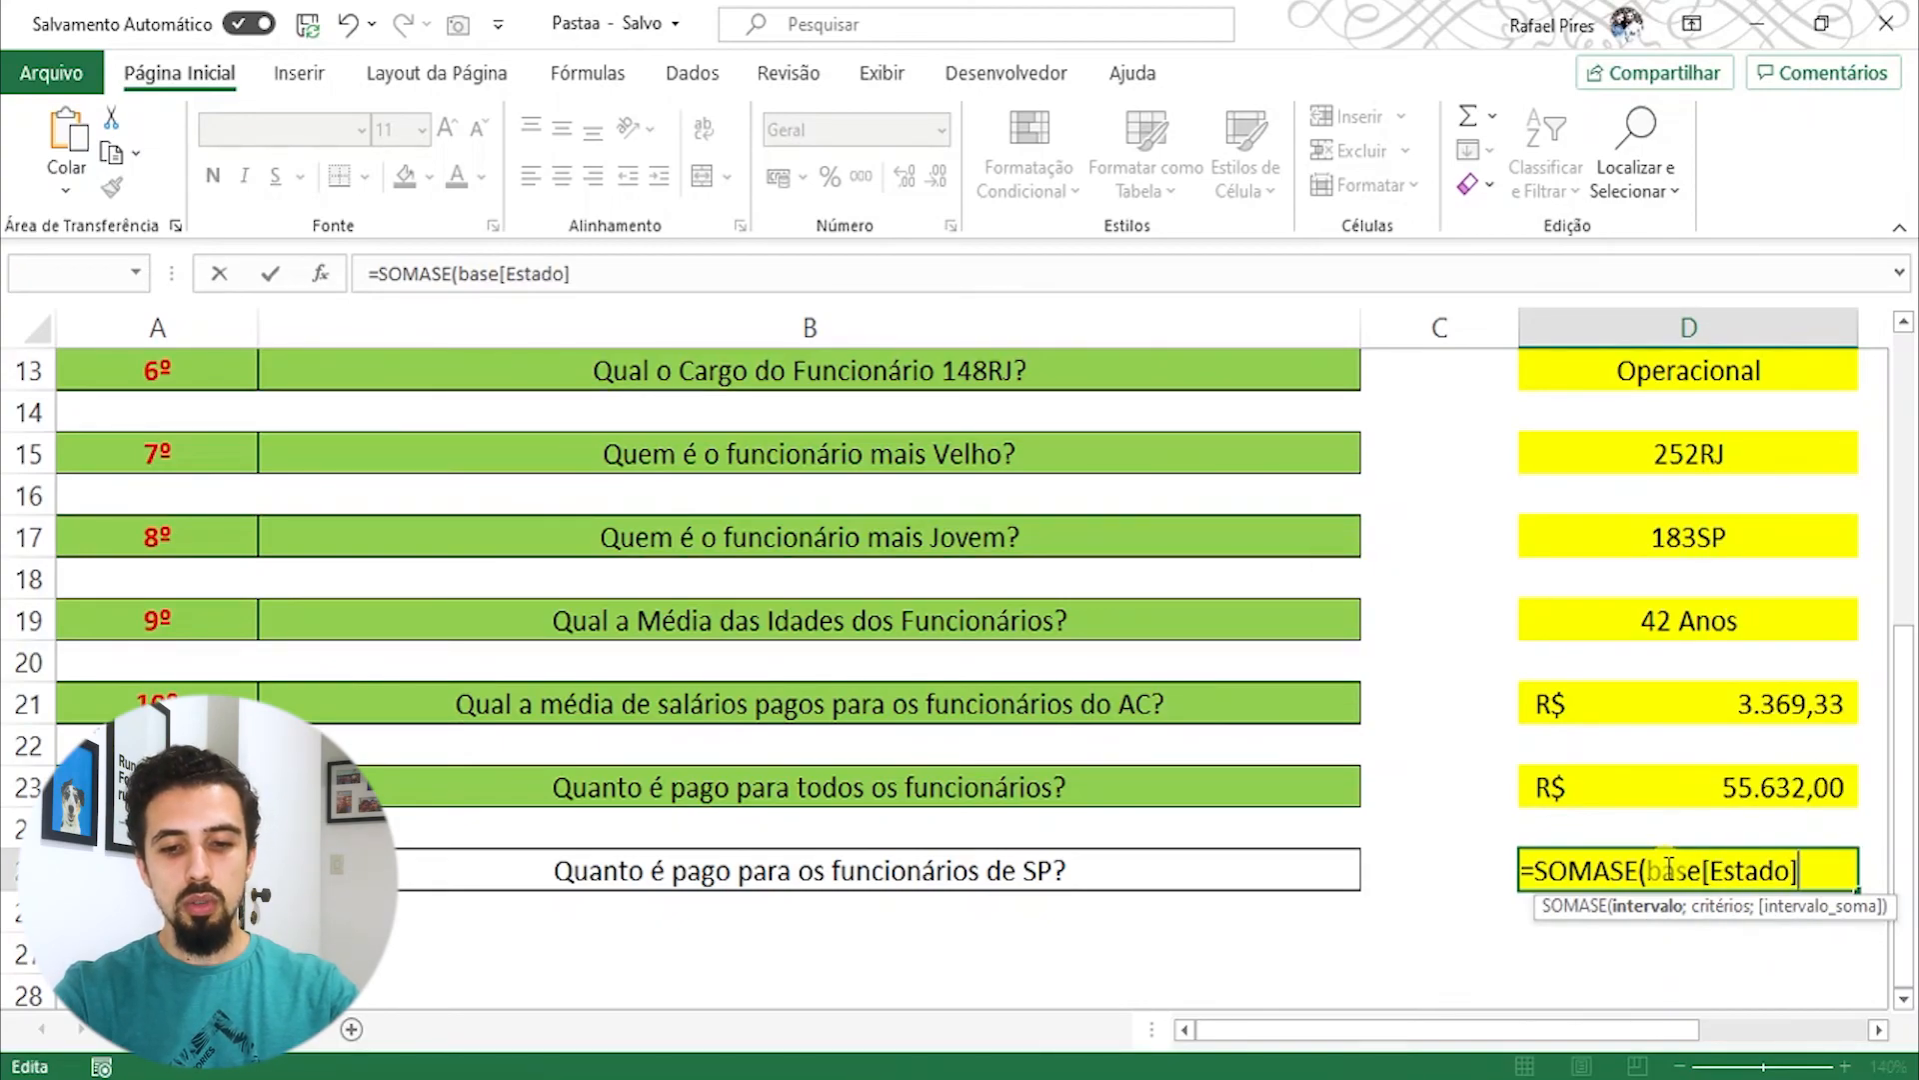
type("\"")
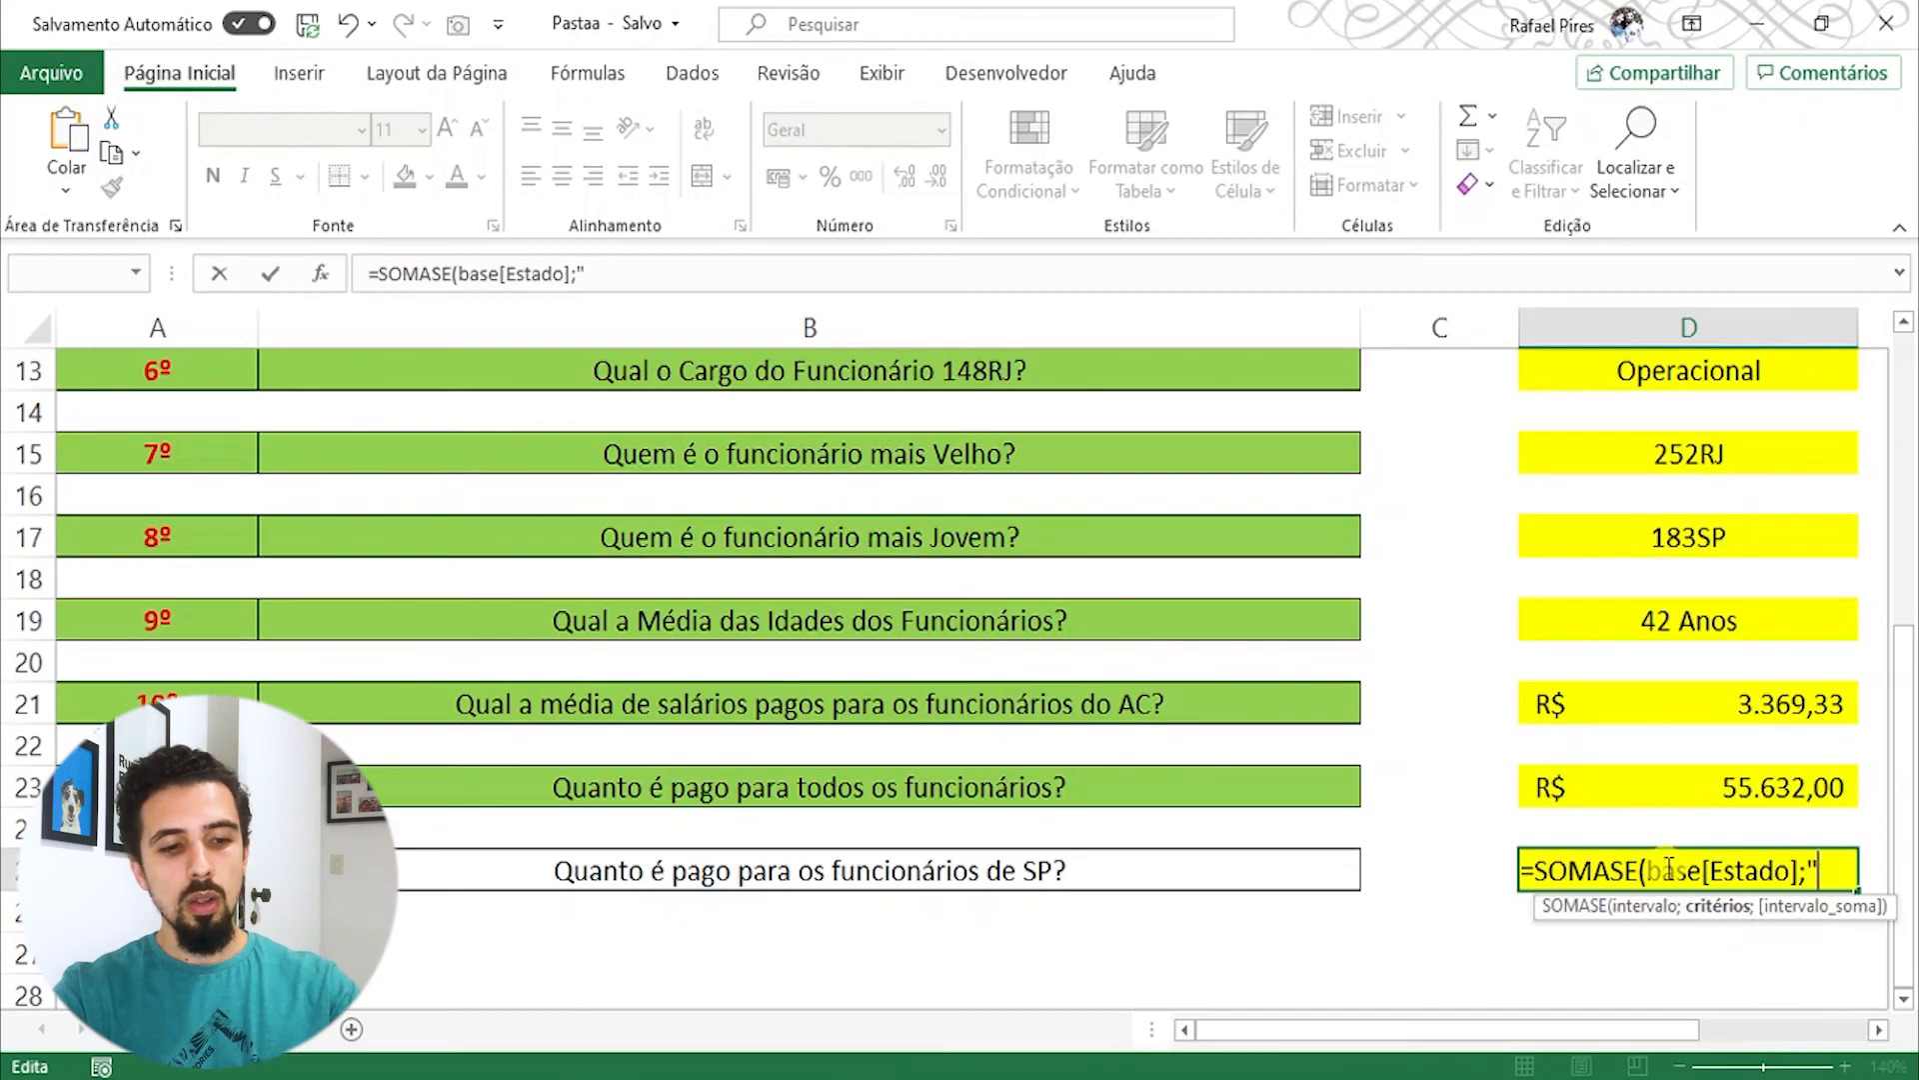
type("SP\";")
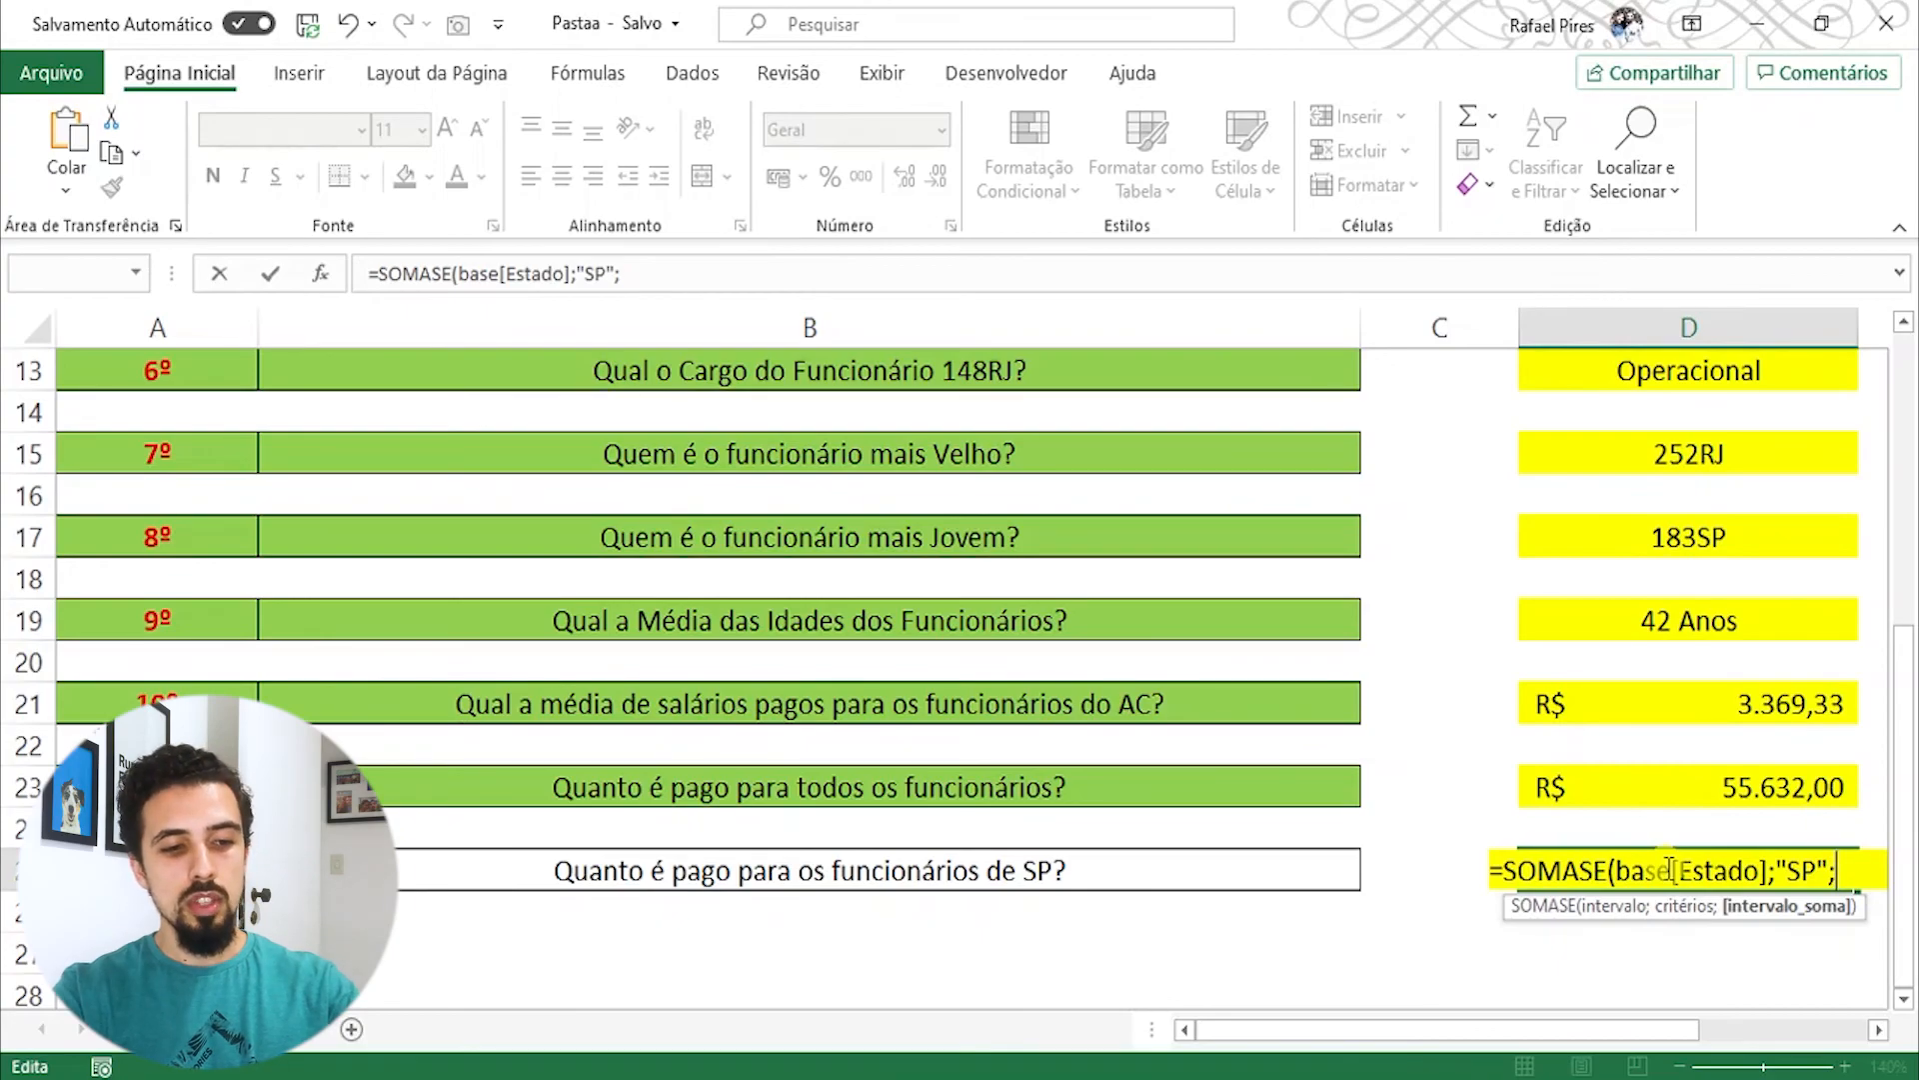
Step: Complete D25's SOMASE formula with base[Salario] as the sum range and commit it
type("base[")
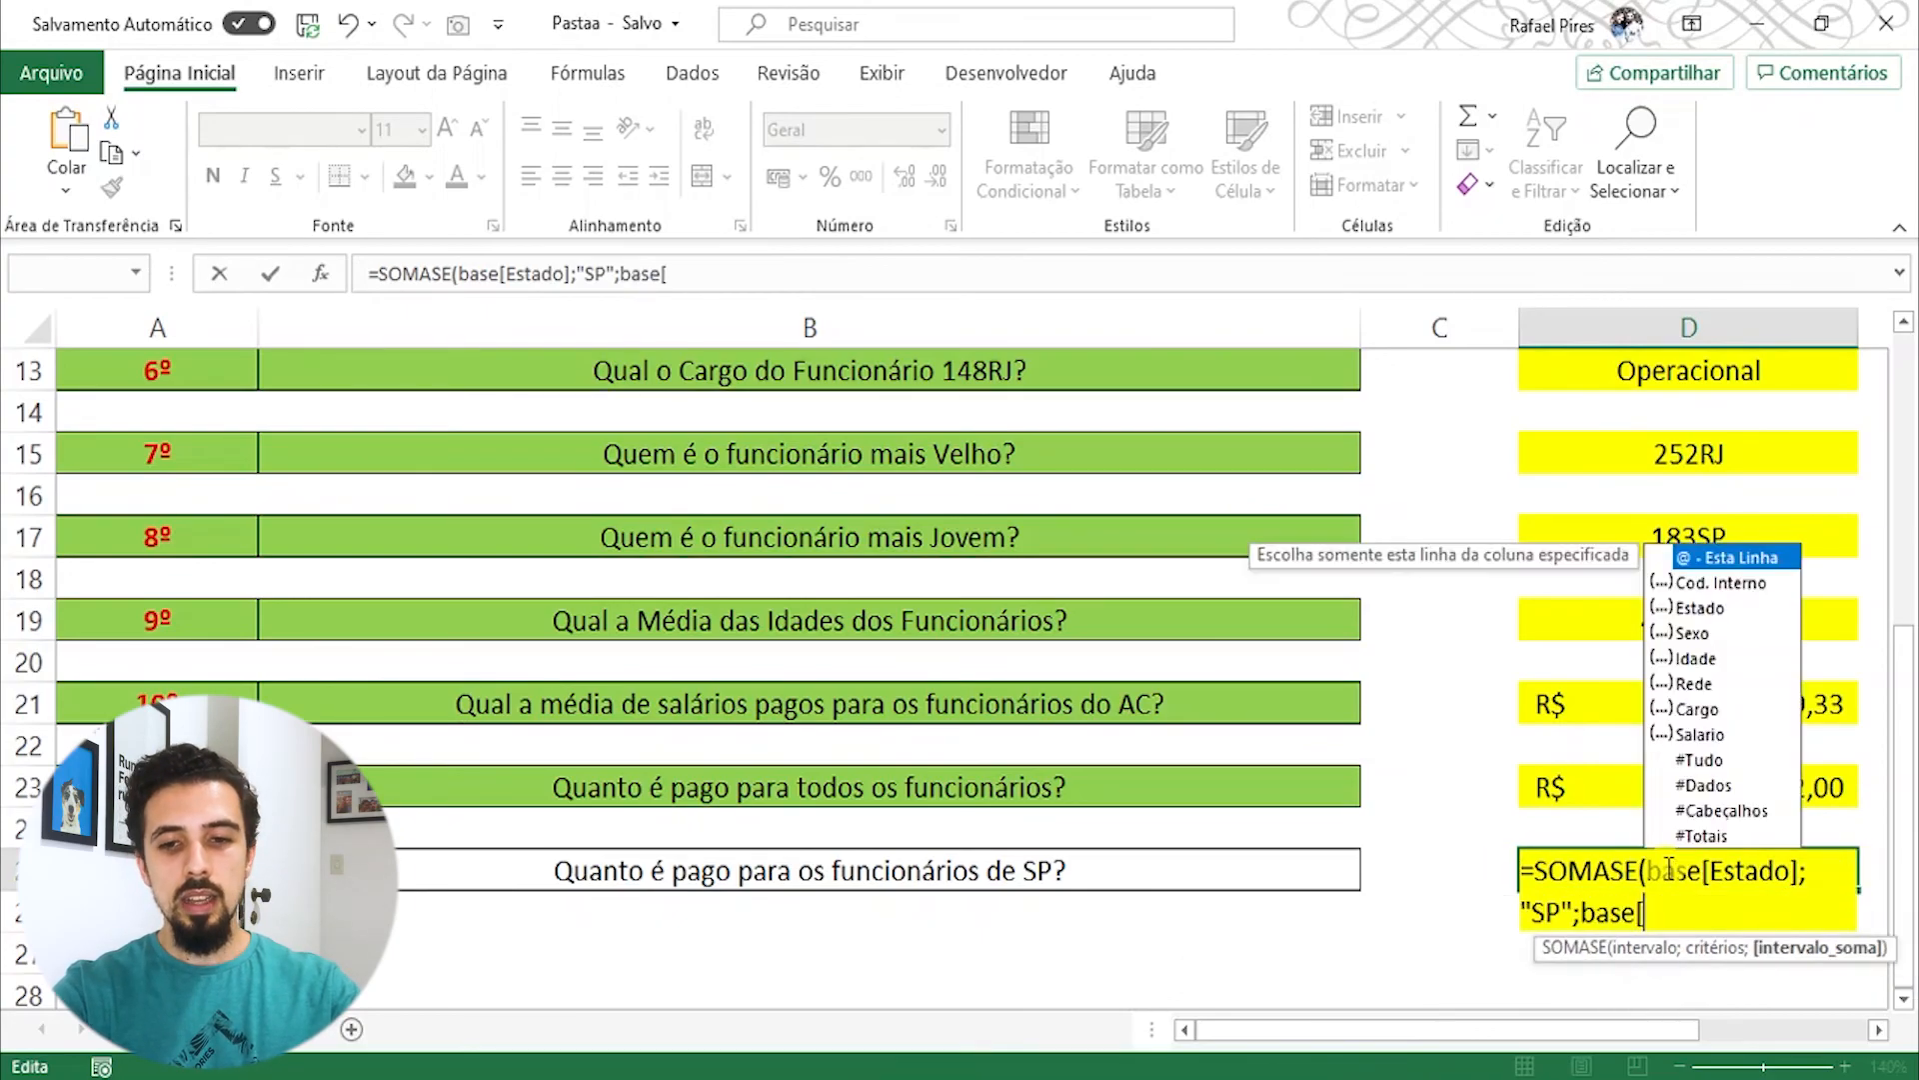
key("Down")
key("Down")
key("Down")
key("Down")
key("Down")
key("Down")
key("Down")
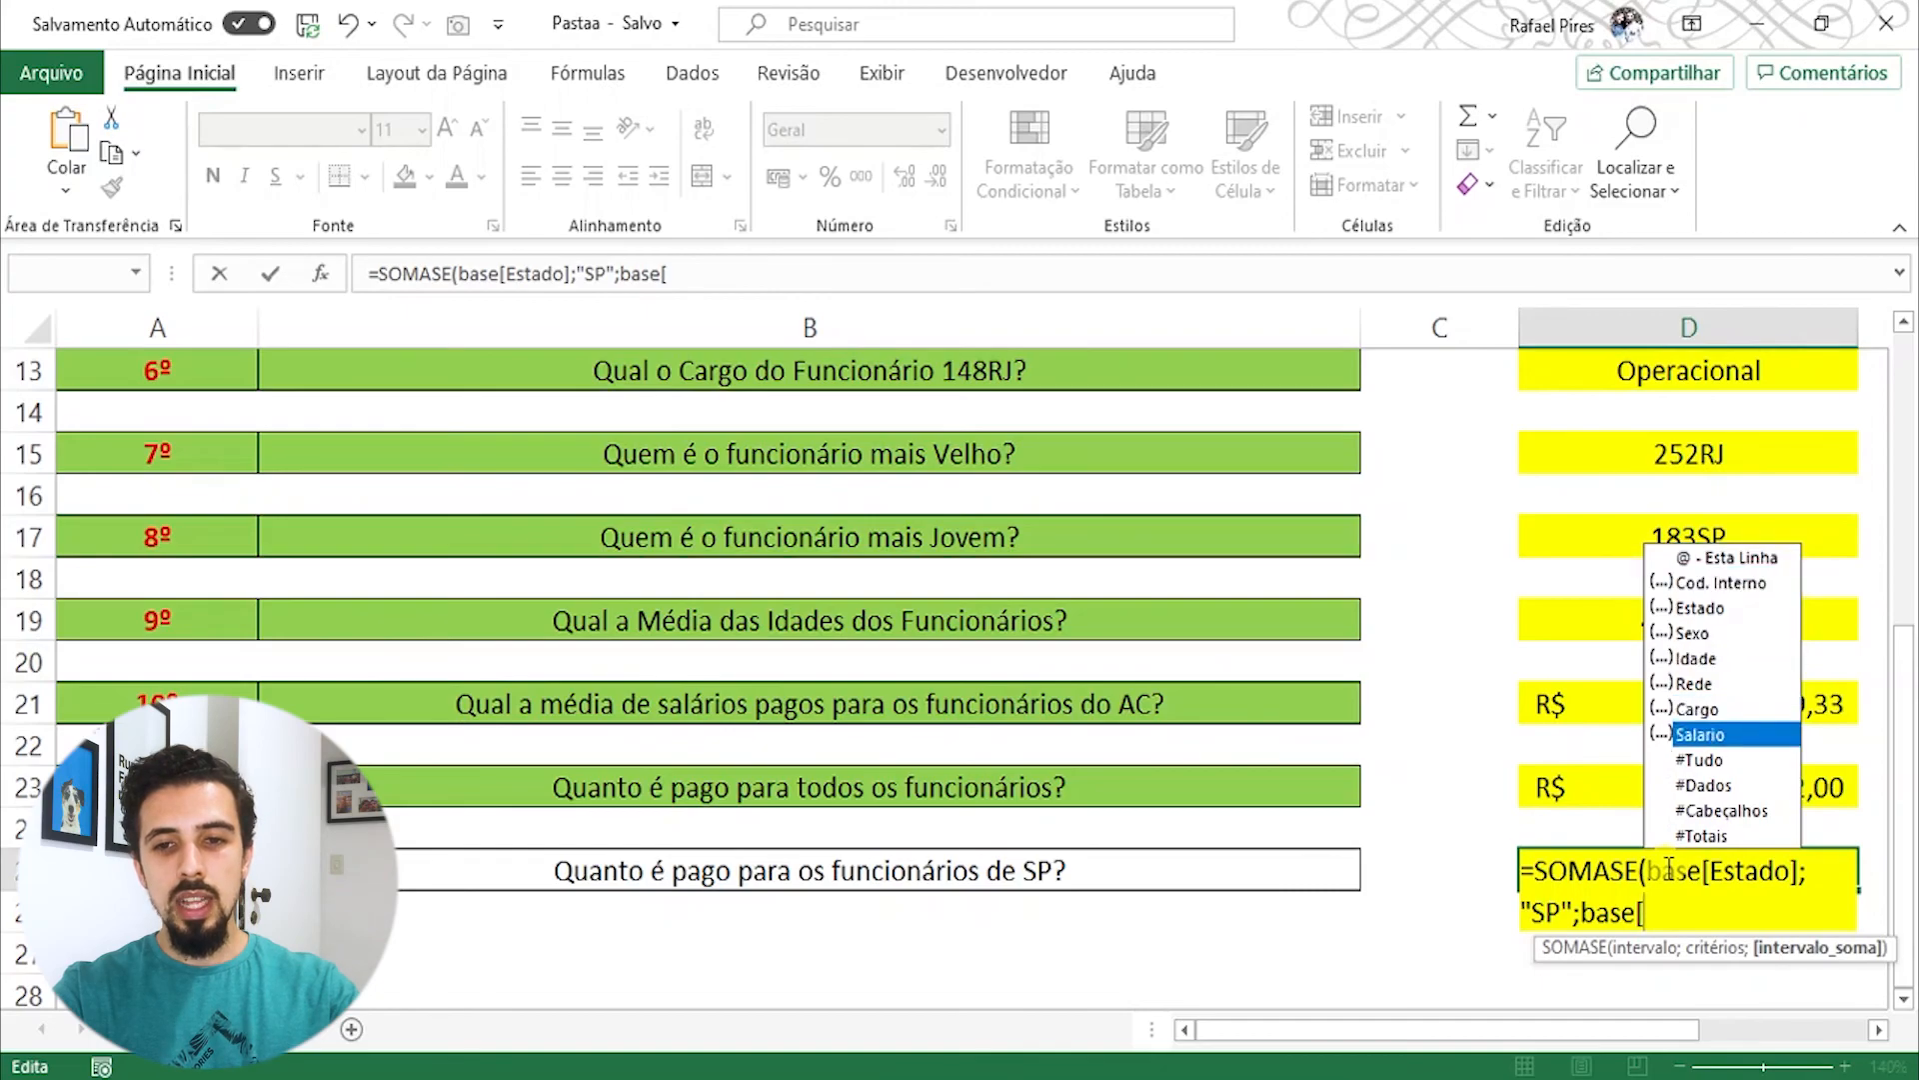
key("Tab")
type("]")
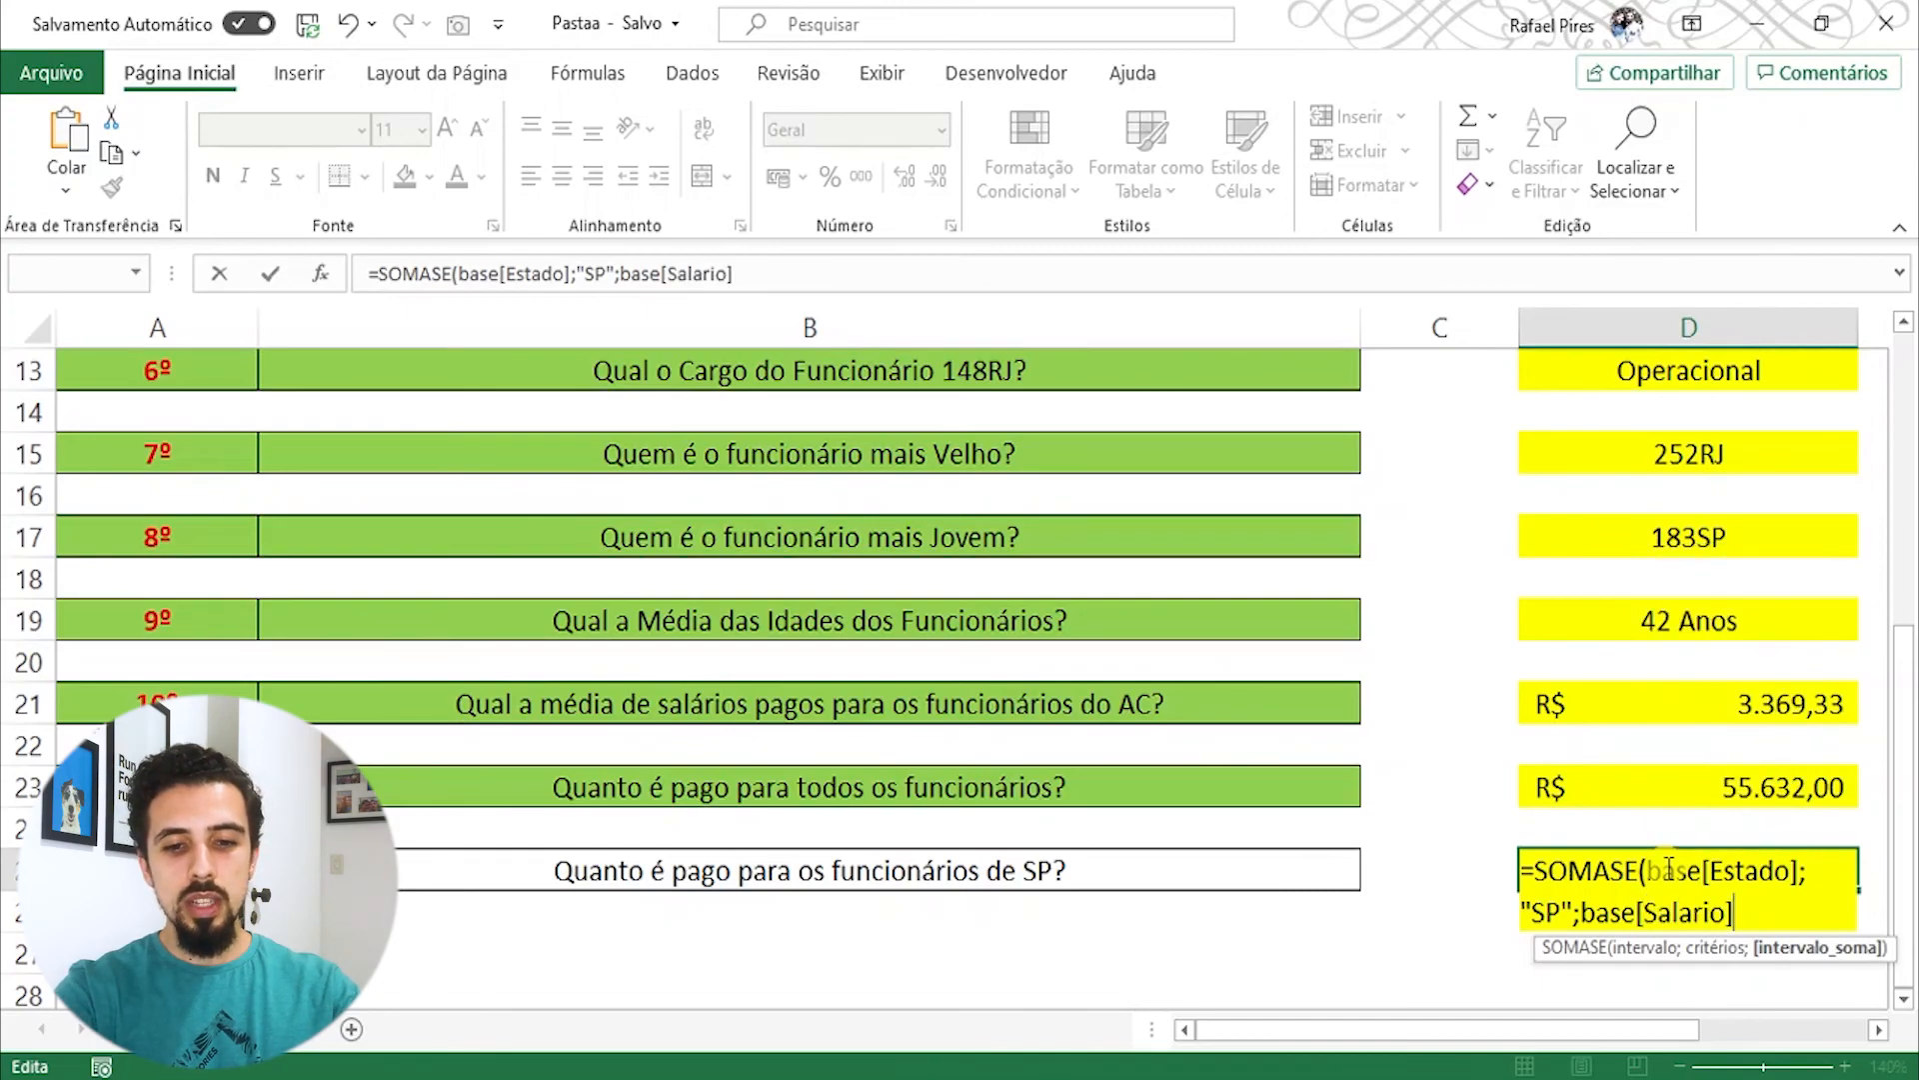
type(")")
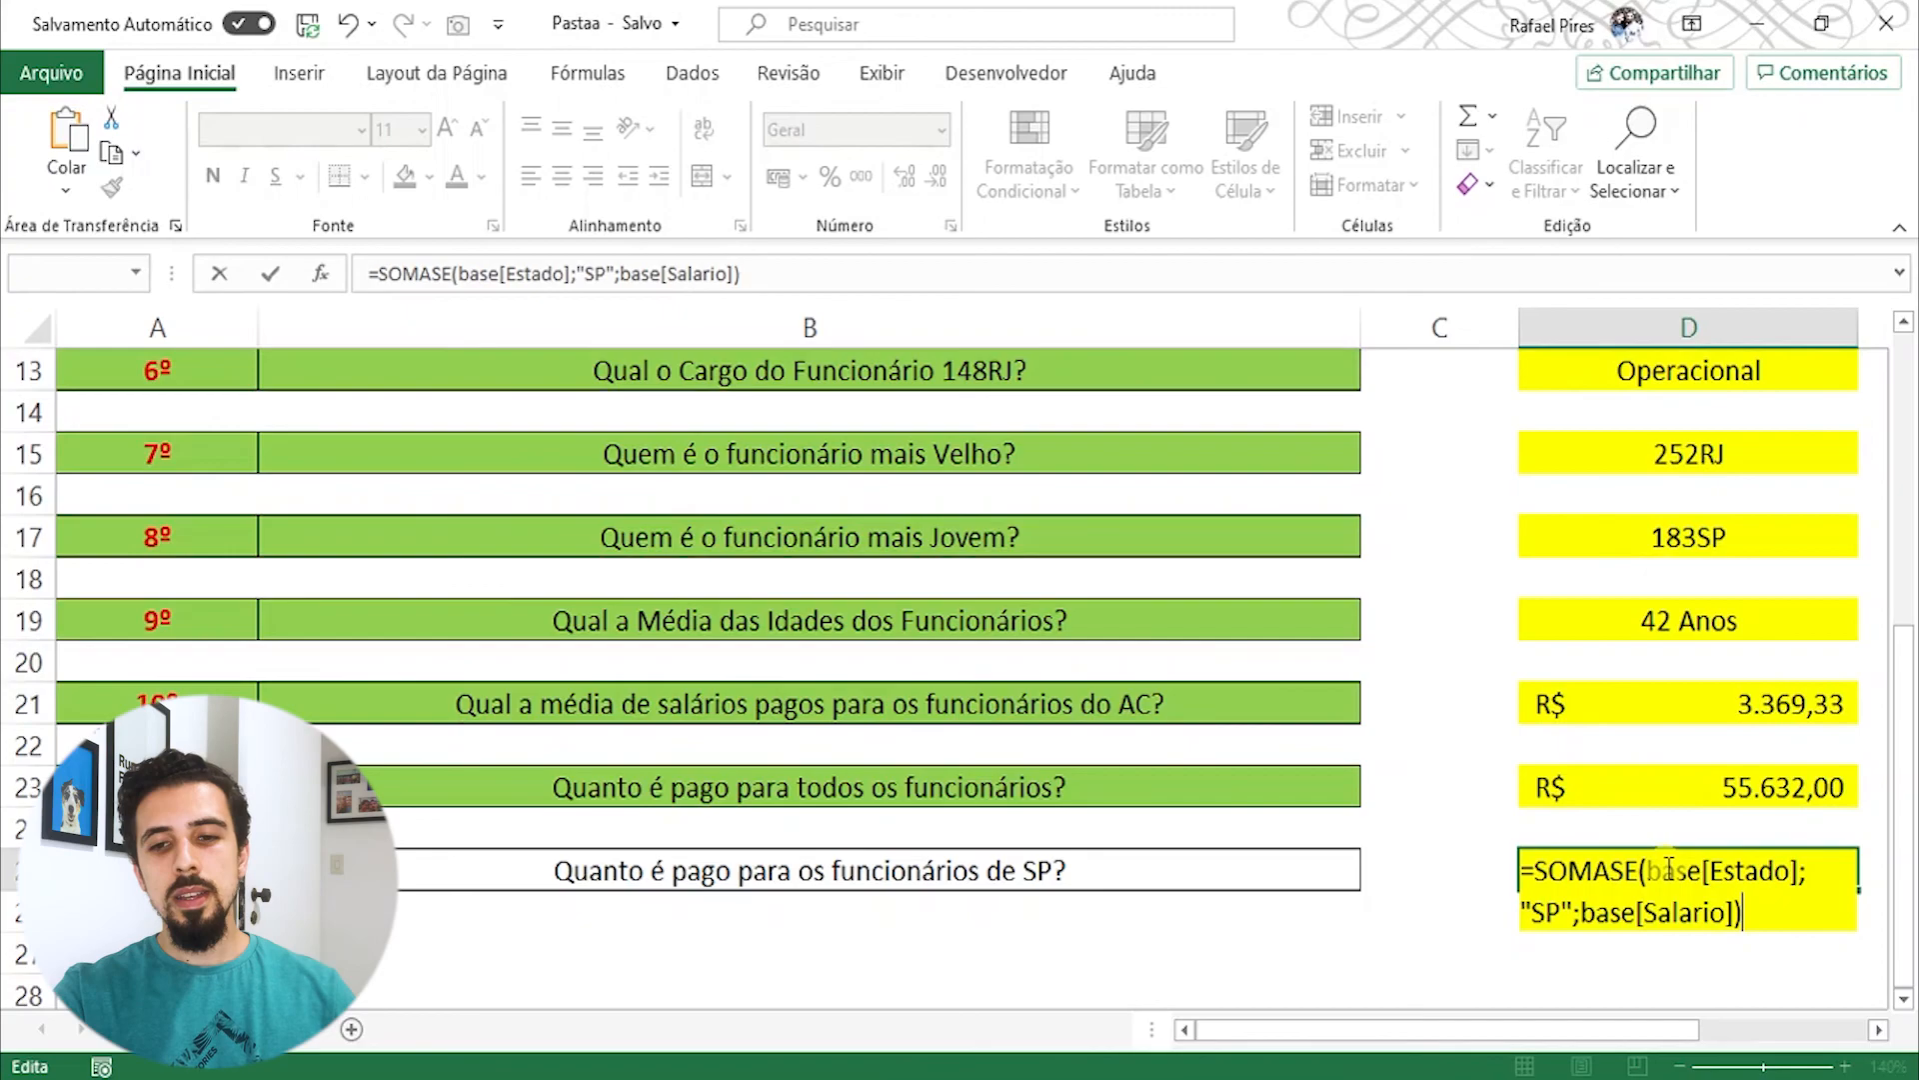
key("Return")
key("Up")
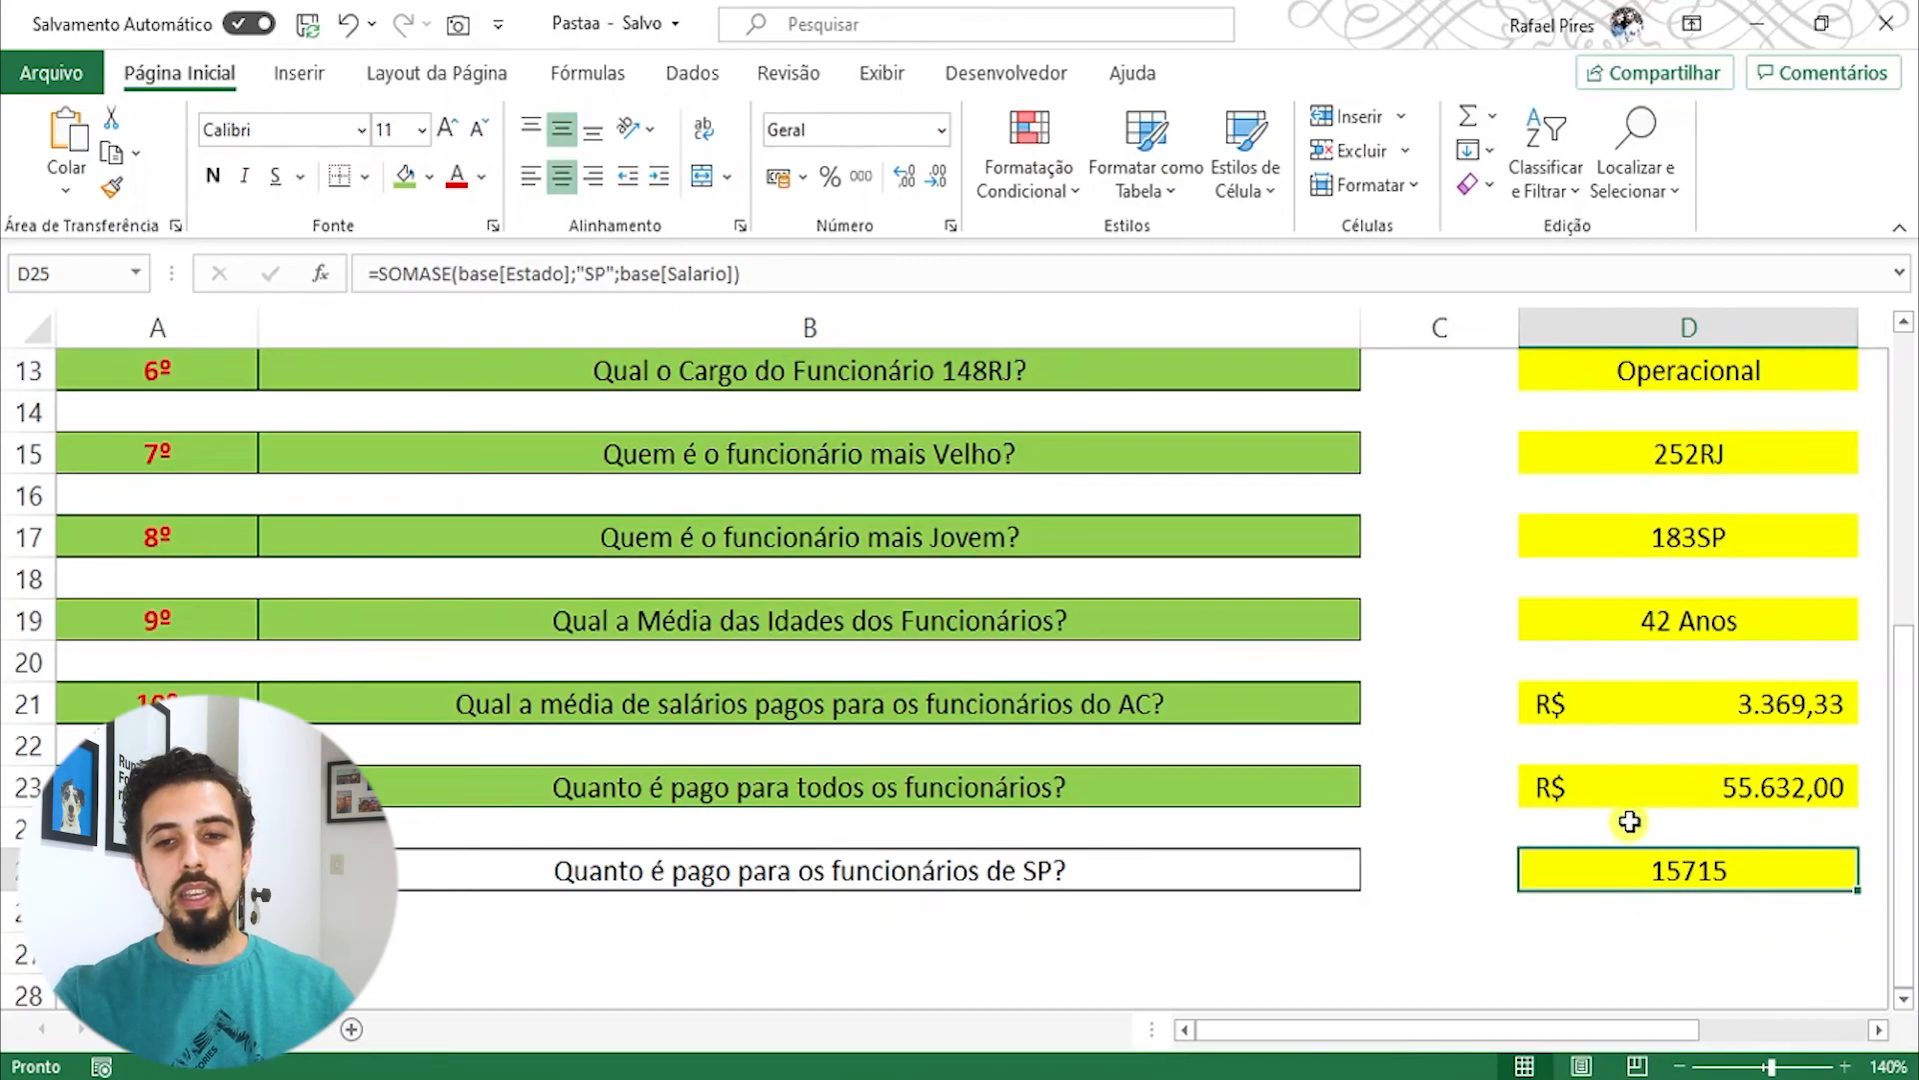
Step: Apply the Contábil R$ format to D25 and fill the 12º question row, A25:B25, with green
left_click(778, 176)
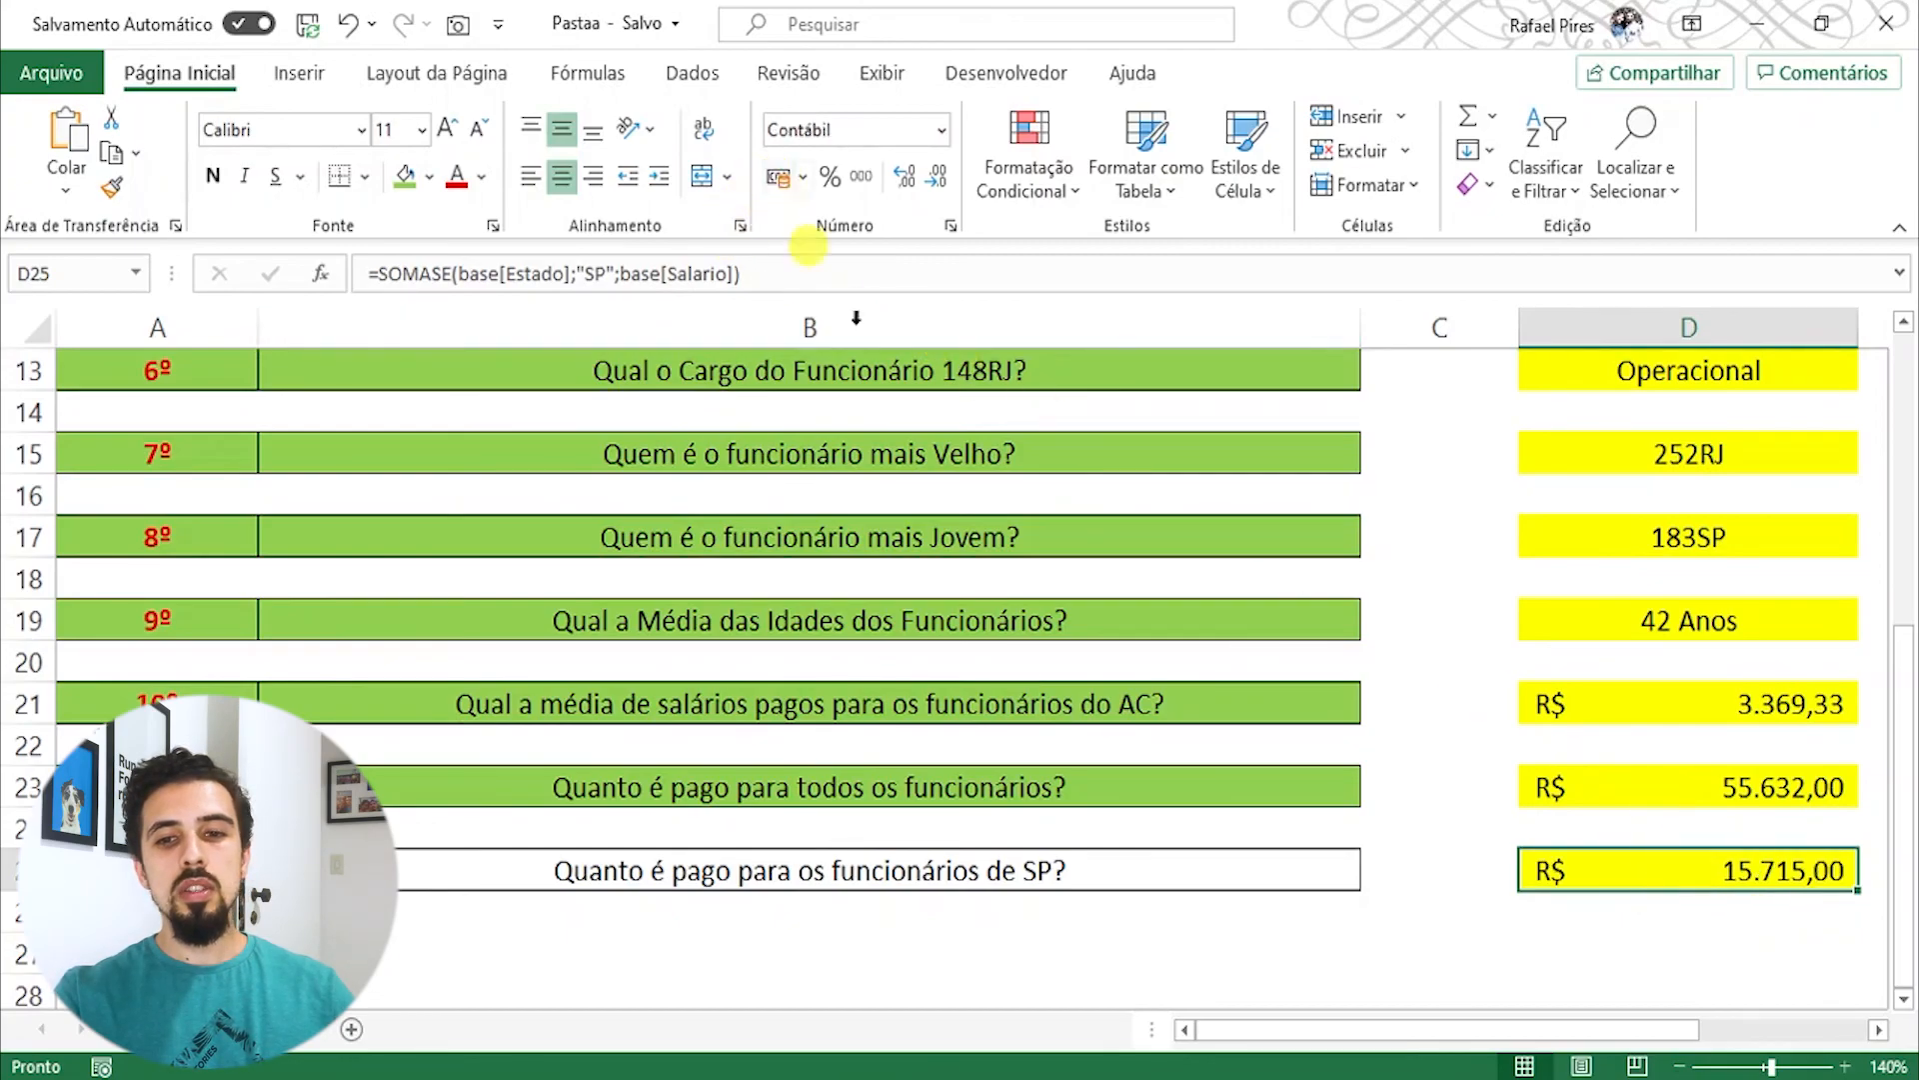
left_click(1496, 760)
left_click_drag(157, 870, 430, 880)
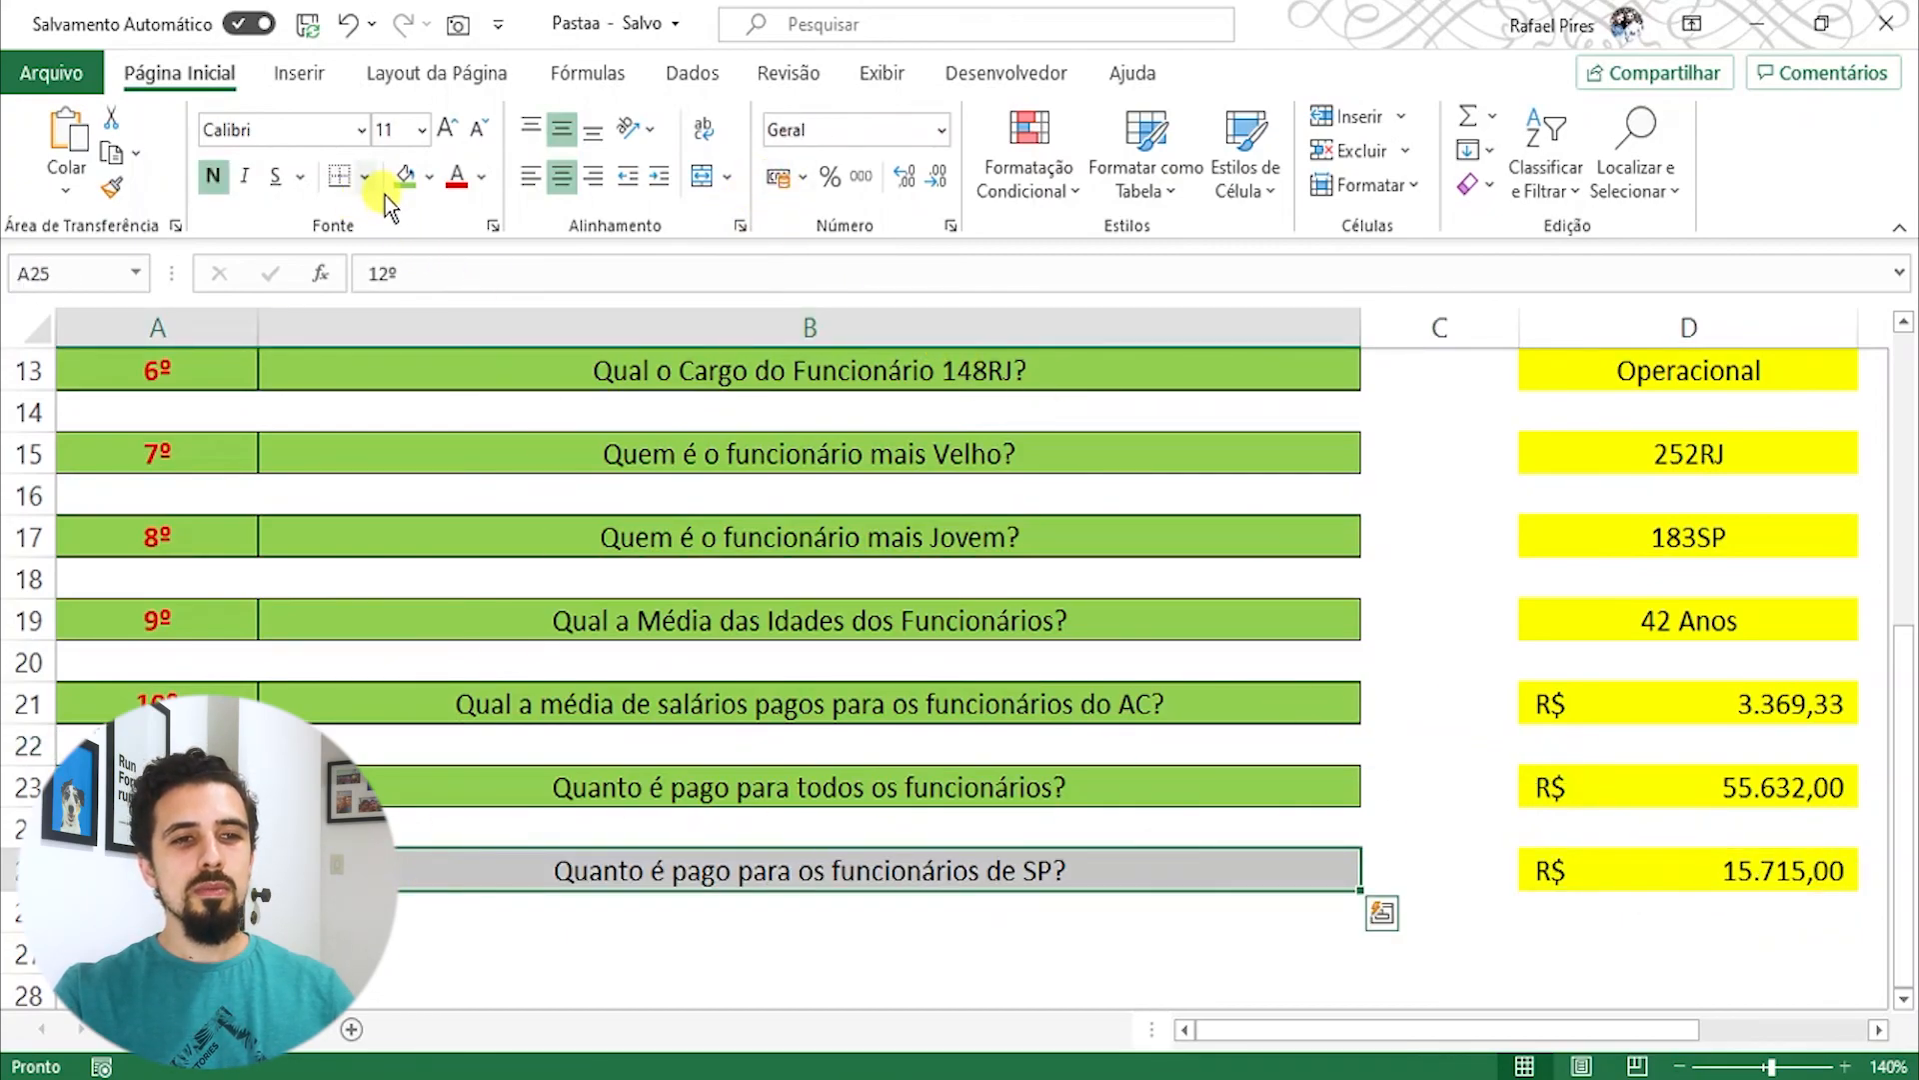
left_click(410, 177)
left_click(531, 544)
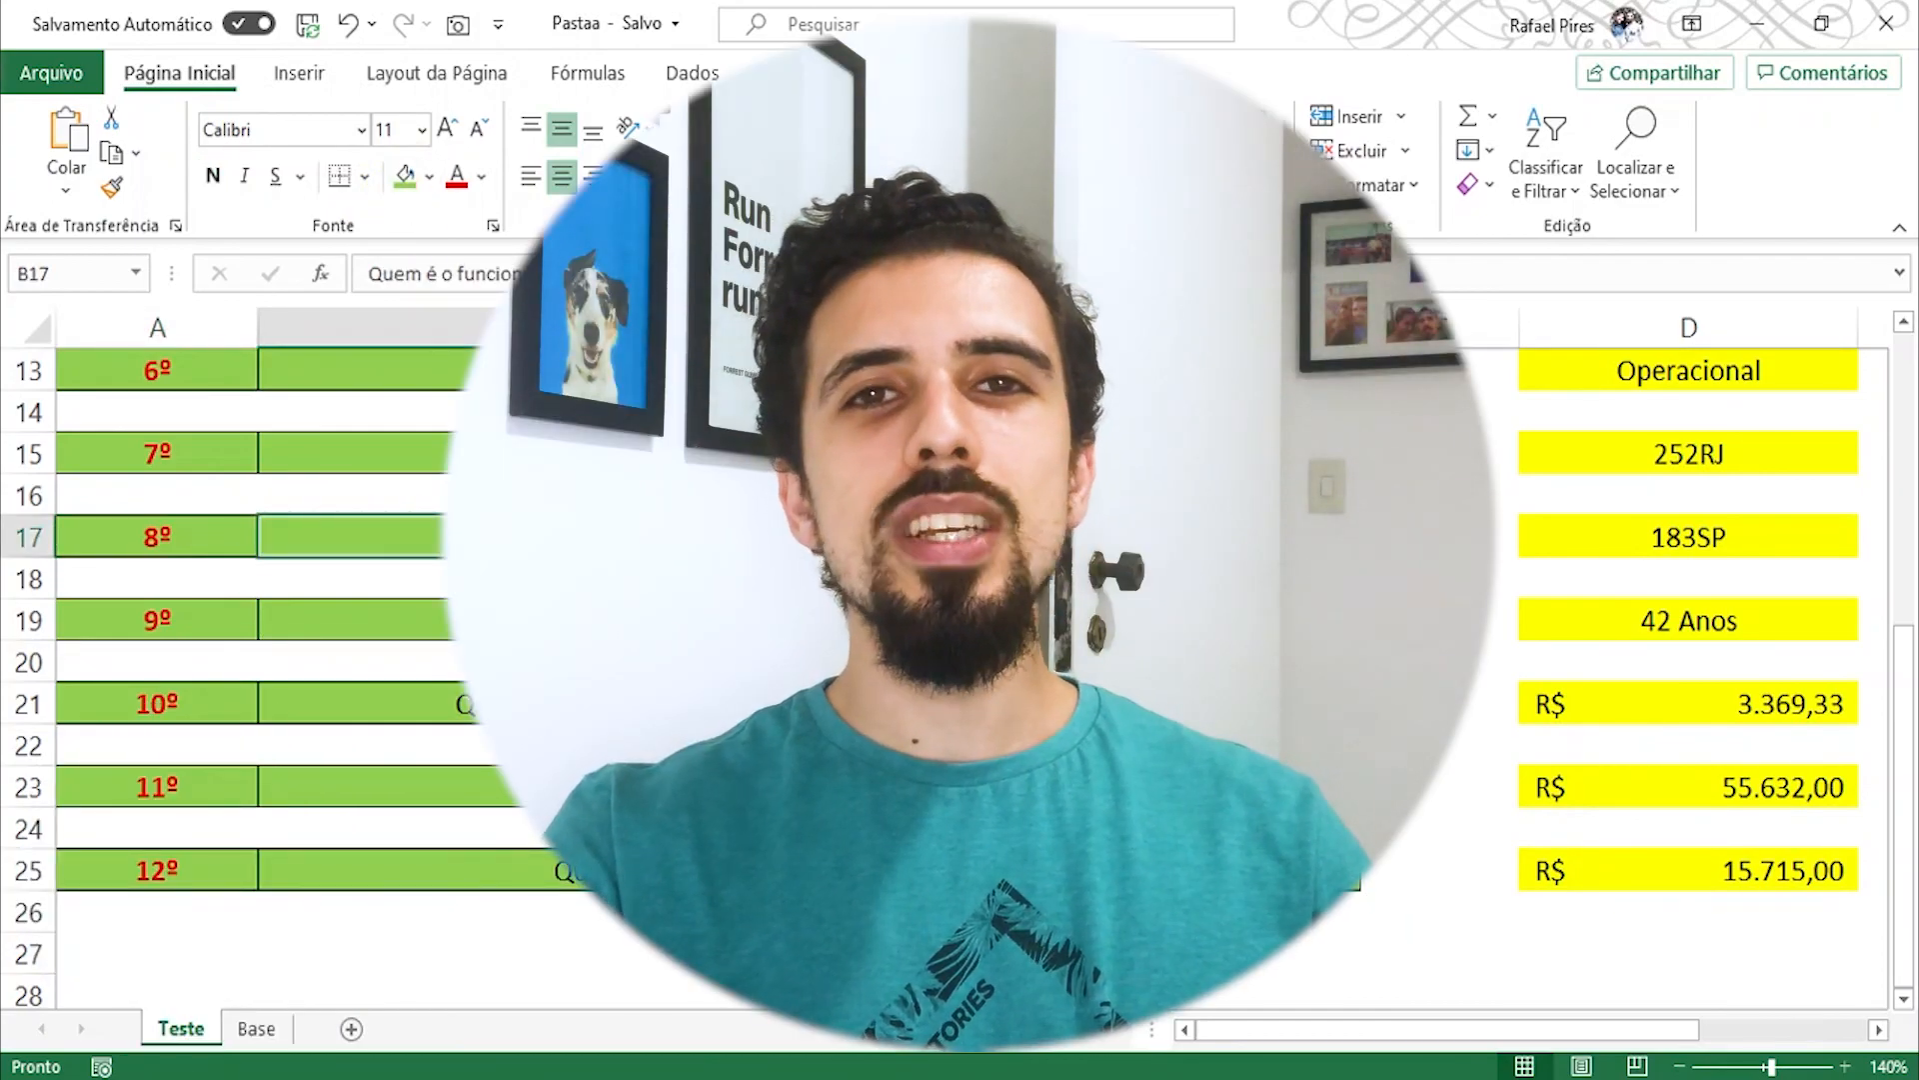
scroll(959, 670, "up", 4)
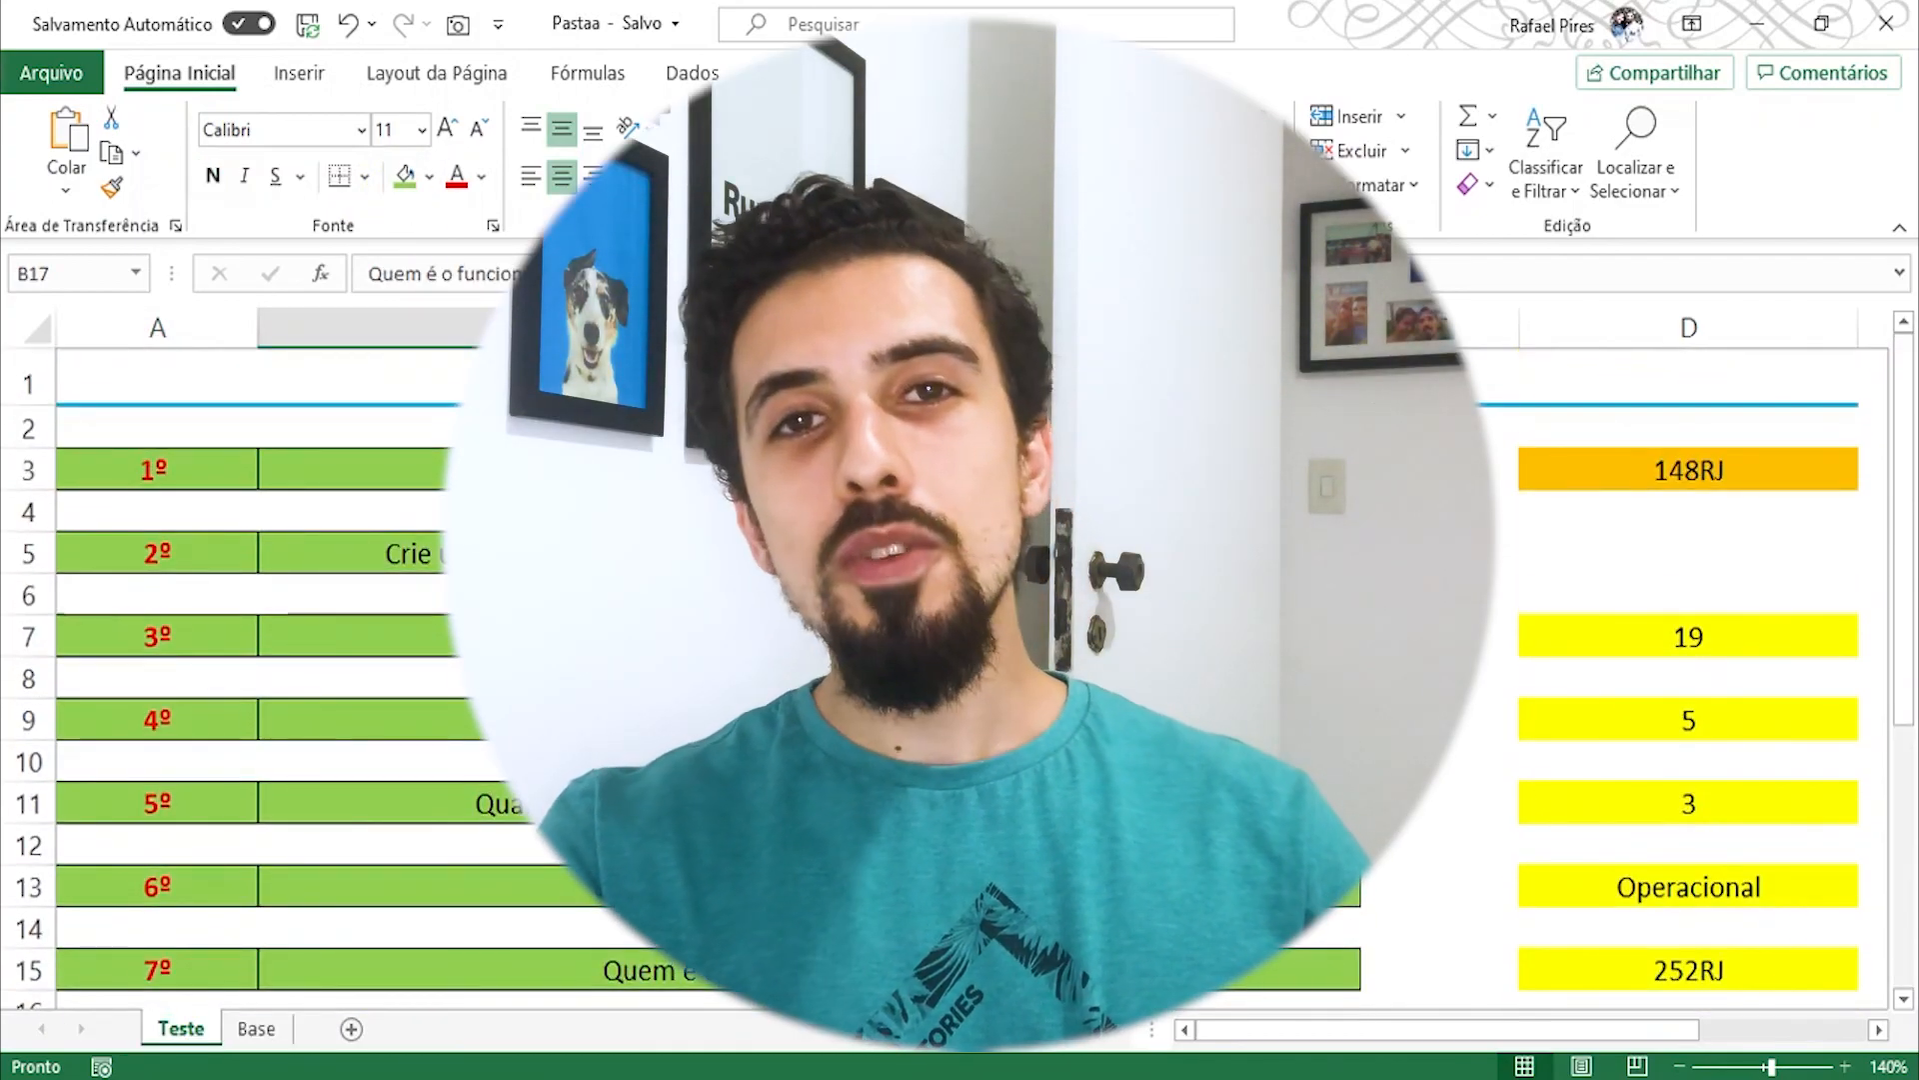